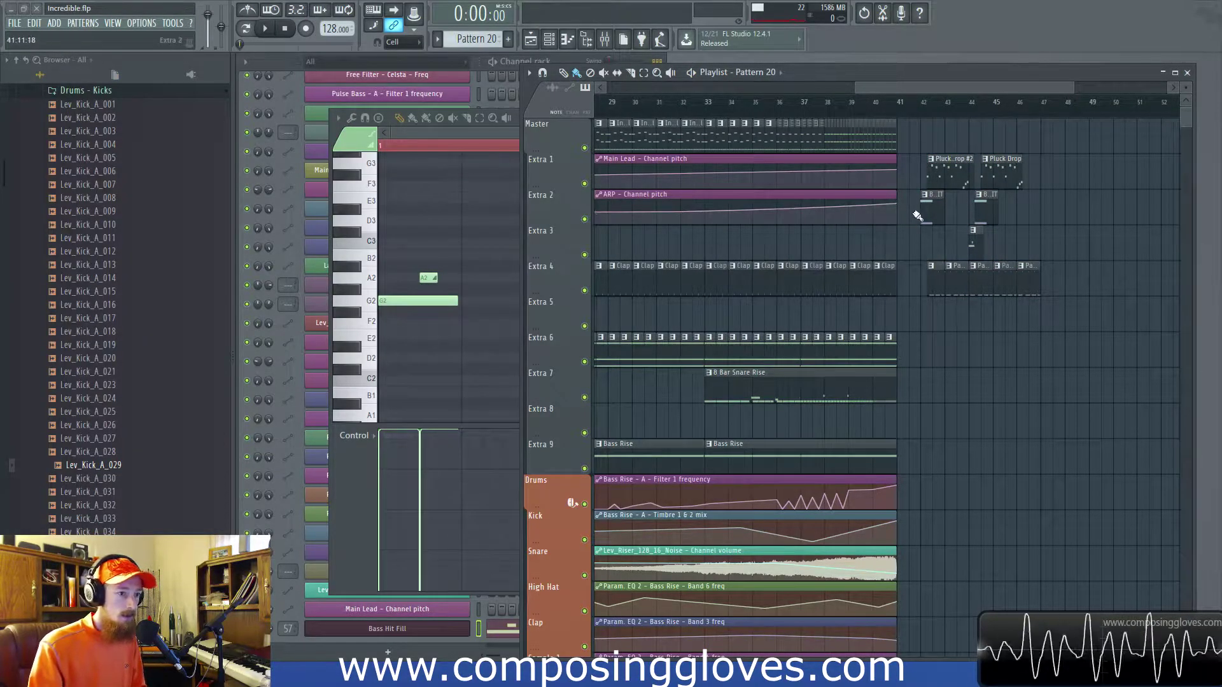
Play the arrangement from the start and review the playlist clips from the intro into the Official Rise section.
drag(944, 83, 697, 88)
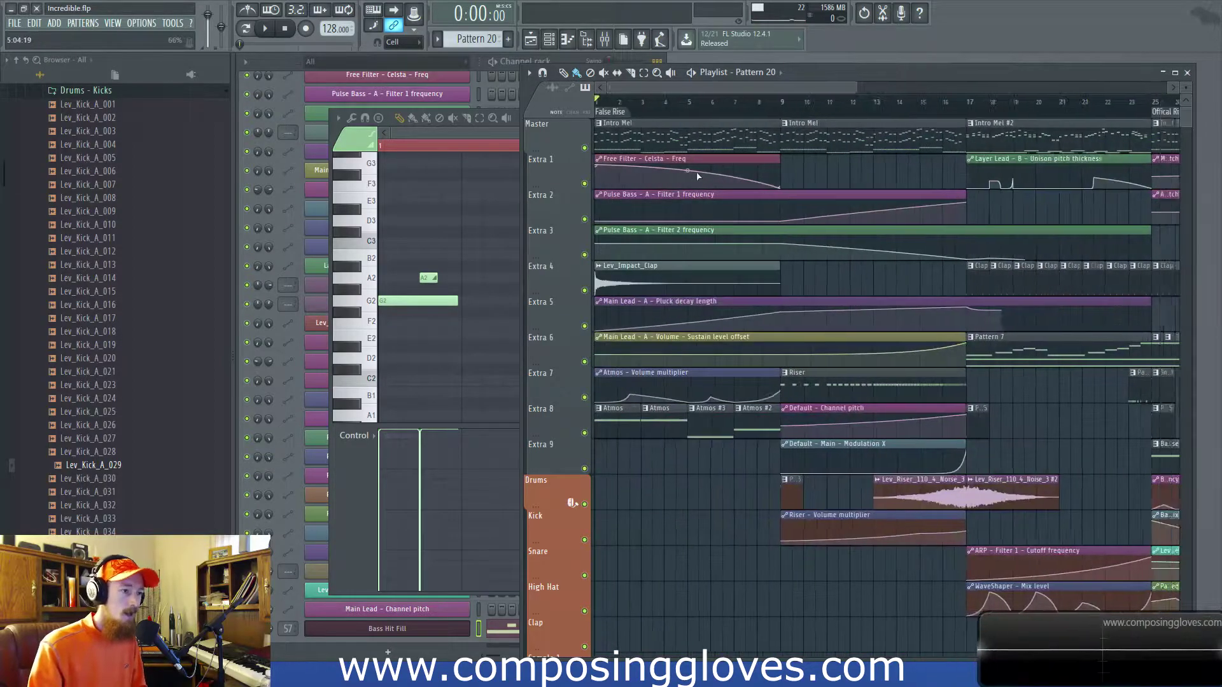
scroll(699, 178, down, 4)
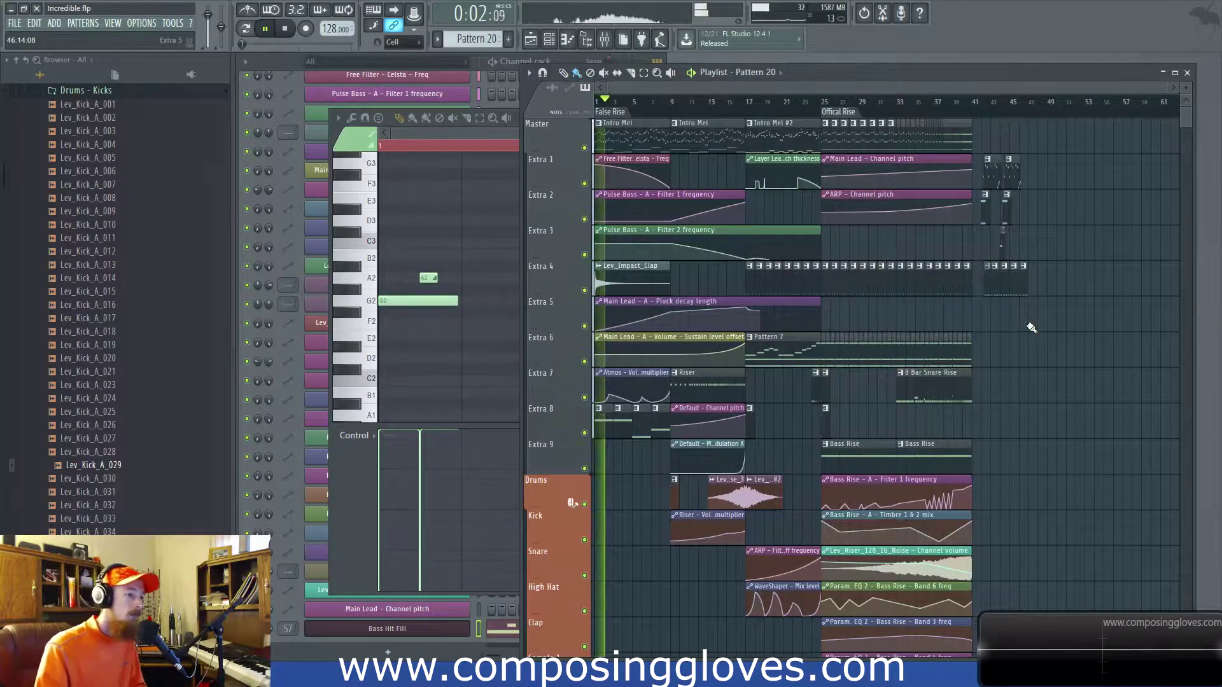
key(ctrl+s)
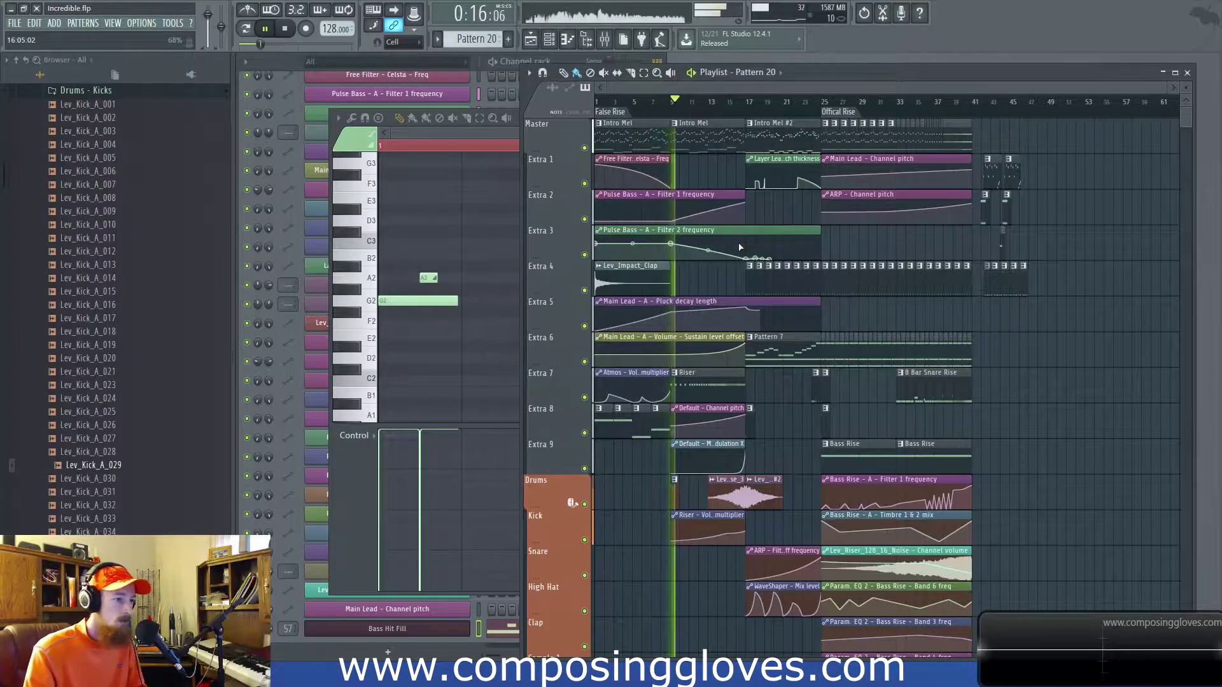
scroll(750, 241, up, 3)
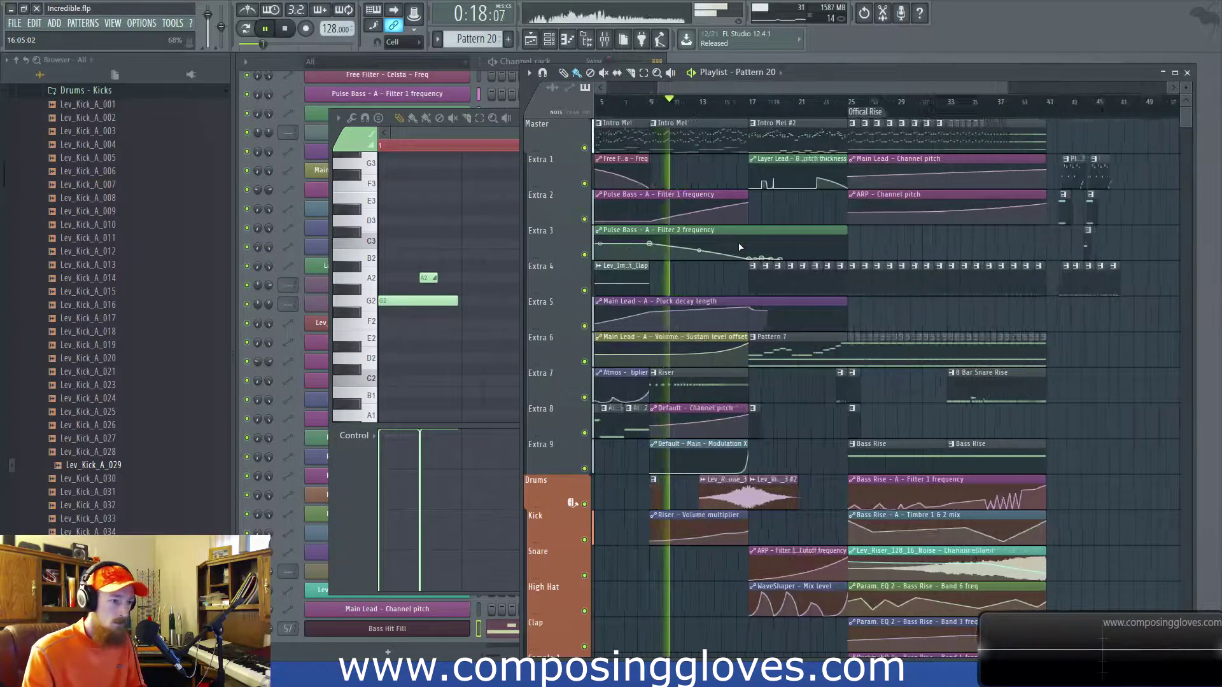
drag(803, 218, 754, 233)
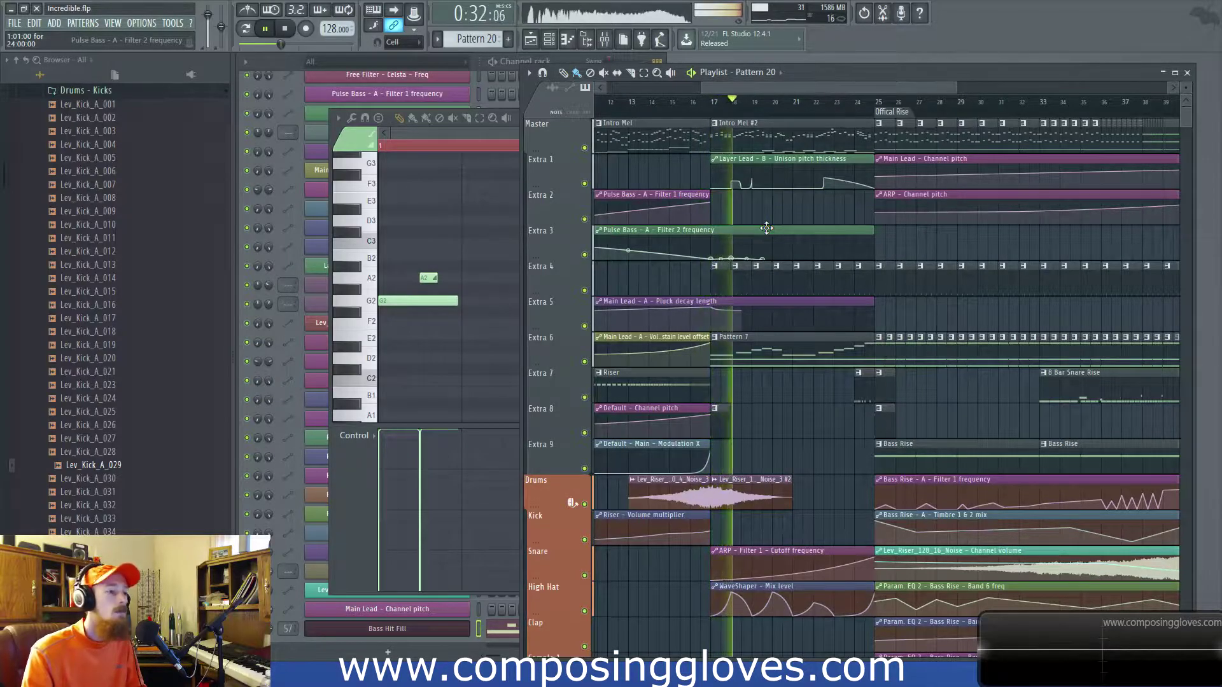
scroll(719, 493, up, 2)
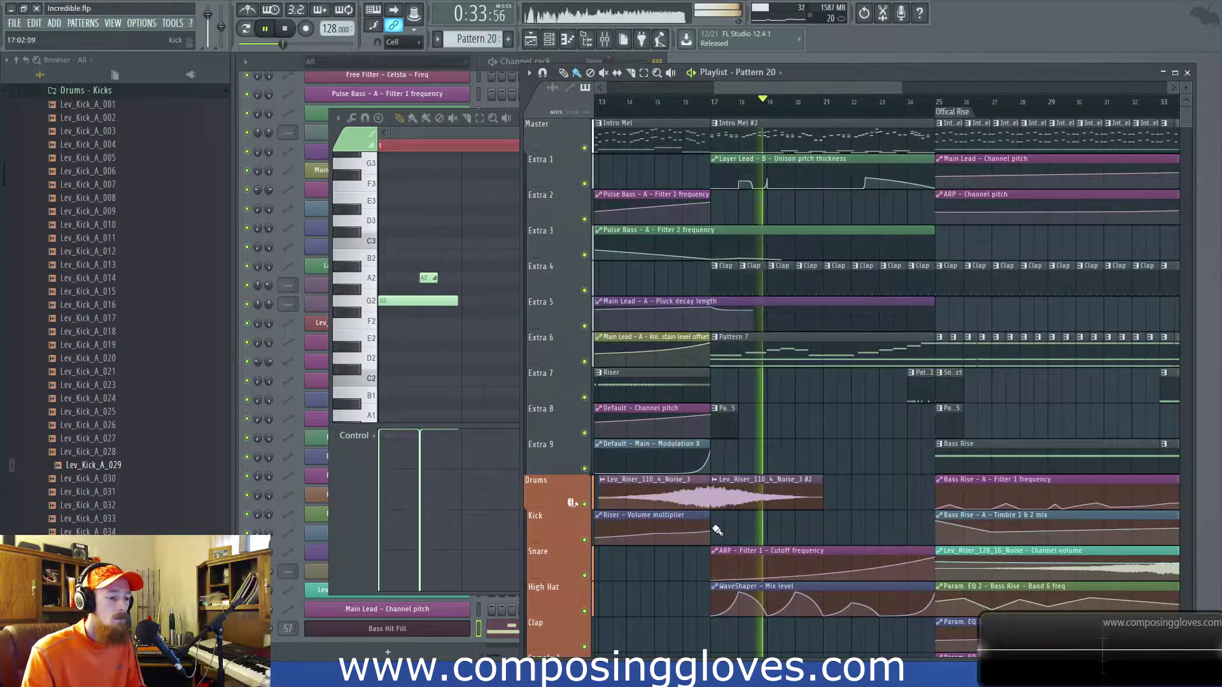
click(710, 451)
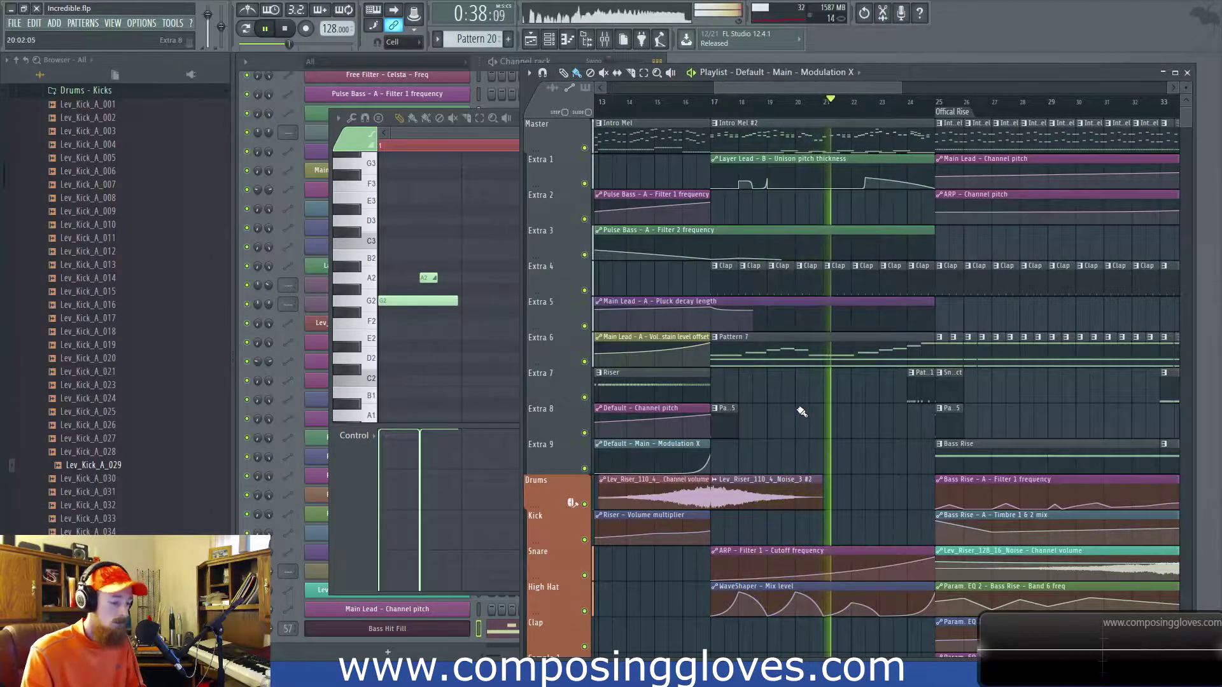
drag(972, 330, 821, 334)
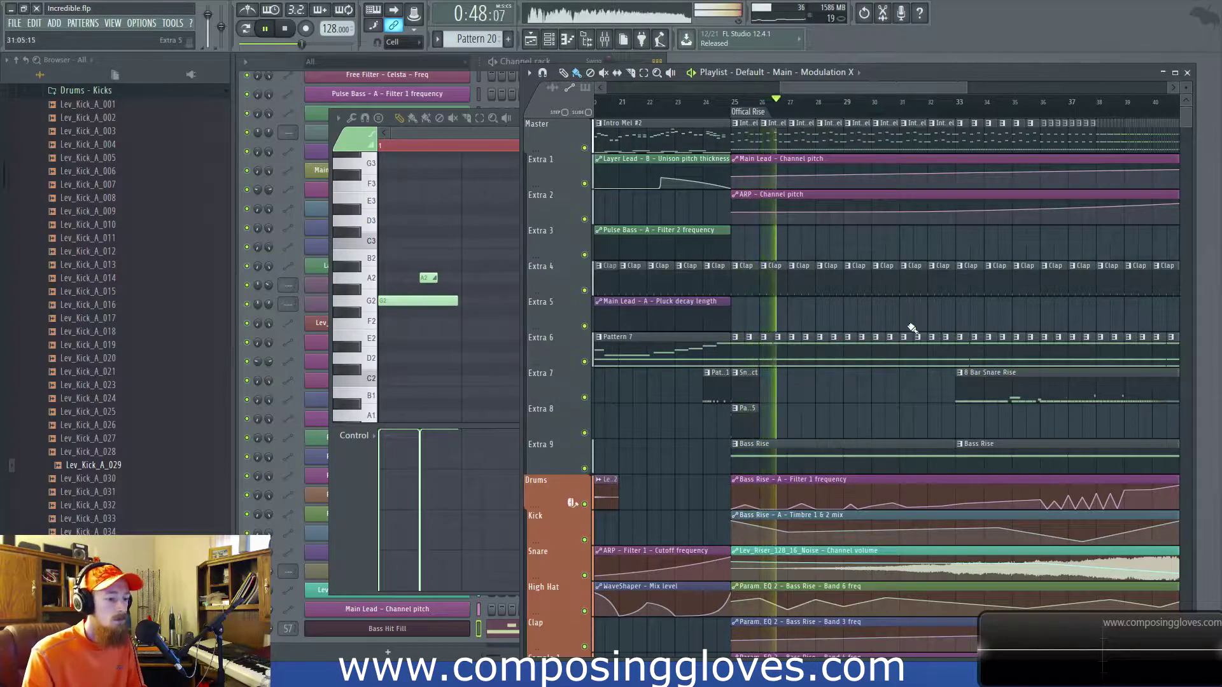
drag(927, 320, 790, 329)
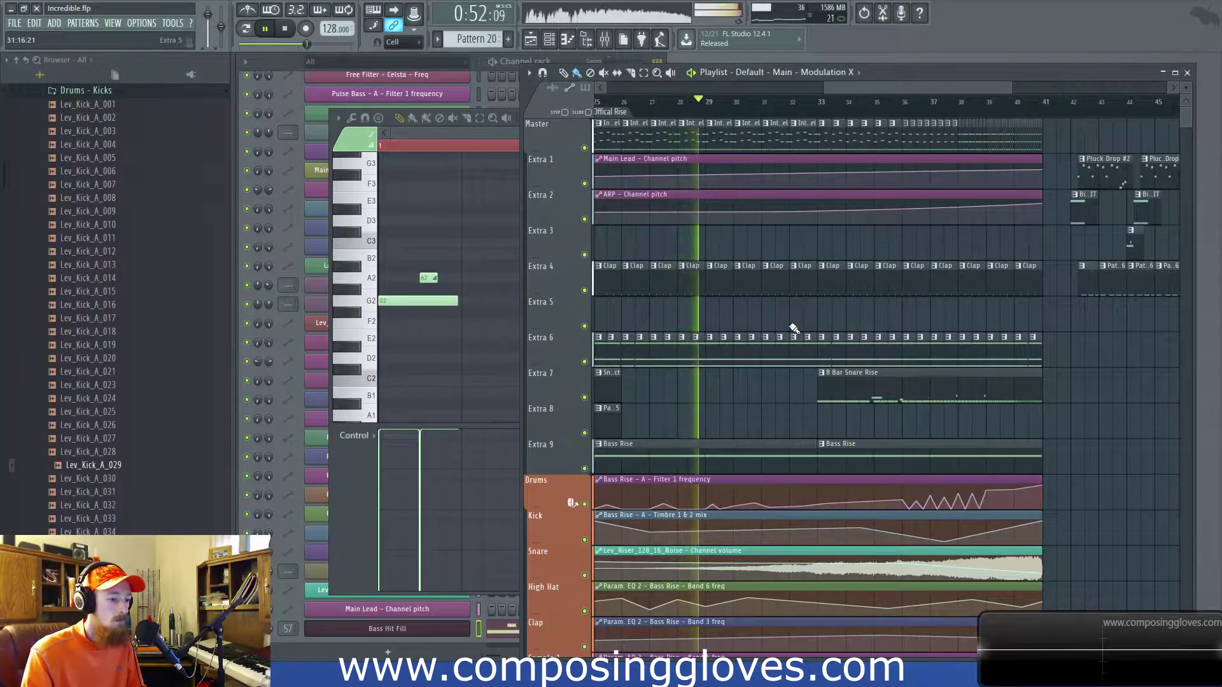
Examine the Bass Rise automation clips, riser noise and Intro Mel repeats across the Official Rise section during playback.
scroll(682, 401, down, 5)
scroll(682, 401, down, 1)
drag(626, 420, 741, 393)
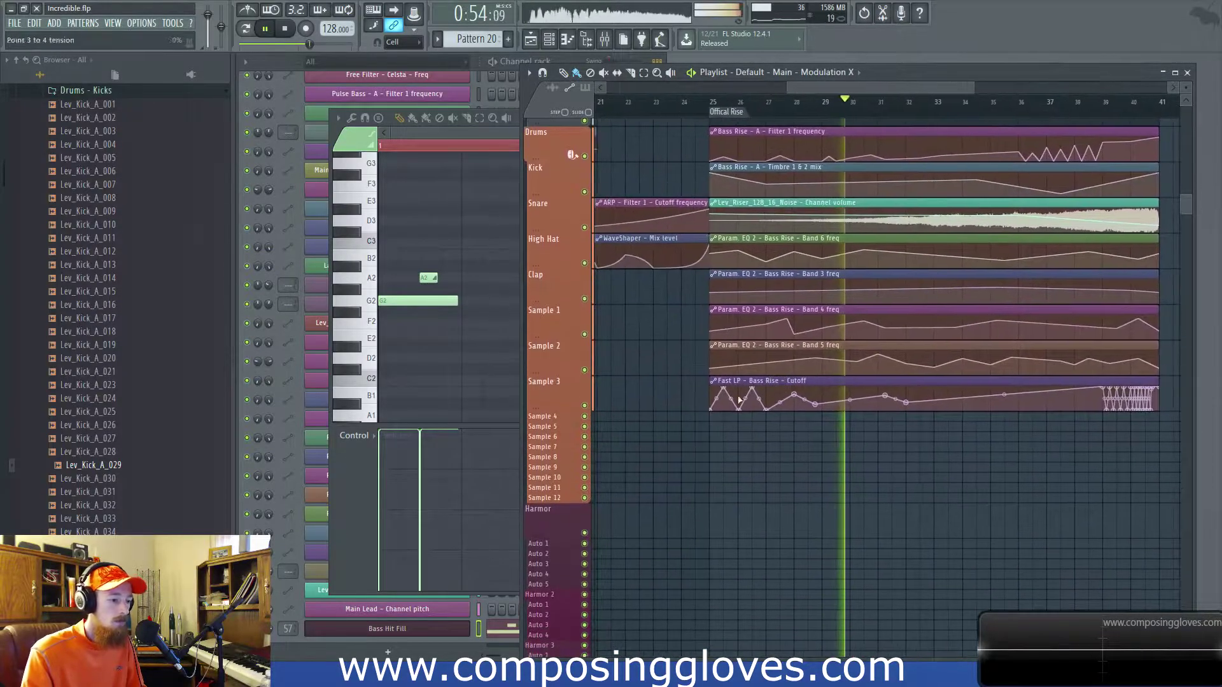
click(726, 397)
drag(894, 262, 695, 518)
drag(775, 363, 730, 444)
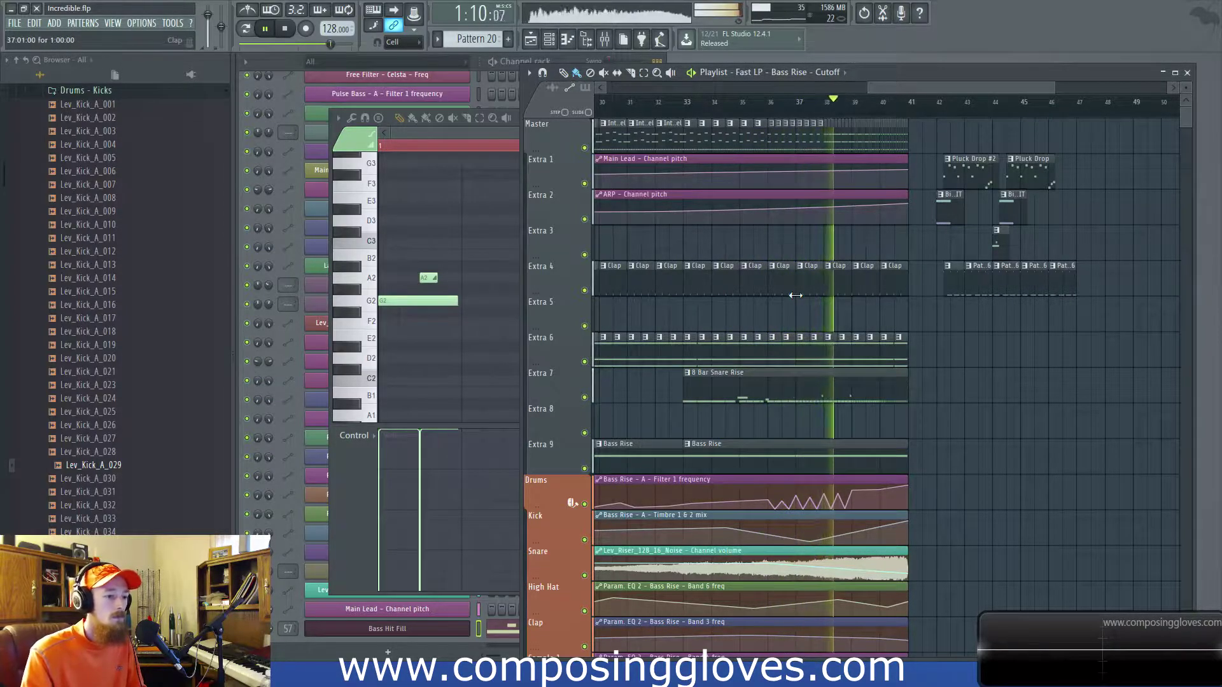
scroll(804, 207, up, 3)
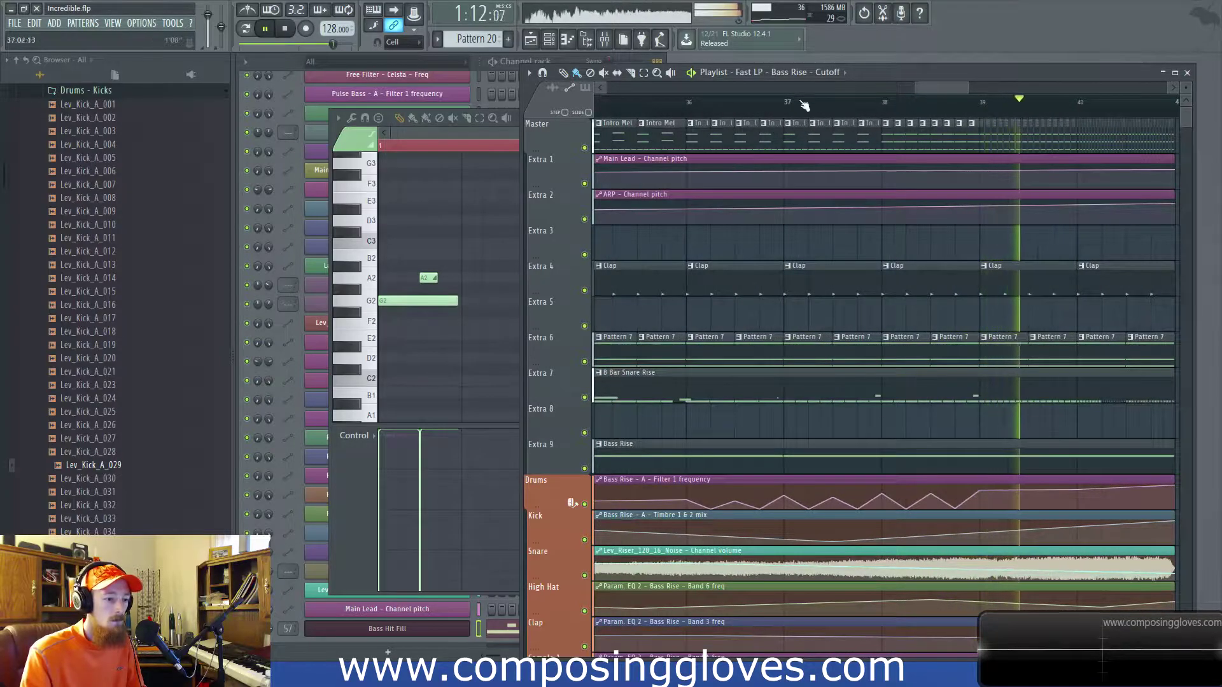
drag(793, 131, 870, 141)
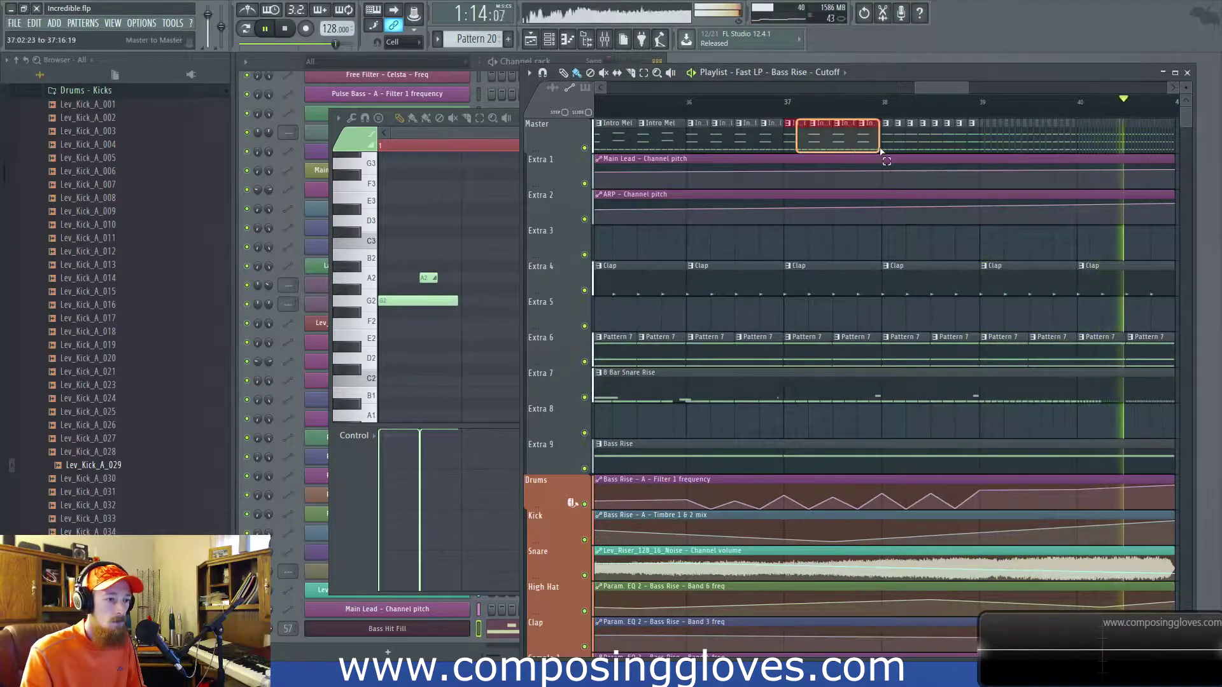
scroll(987, 143, down, 3)
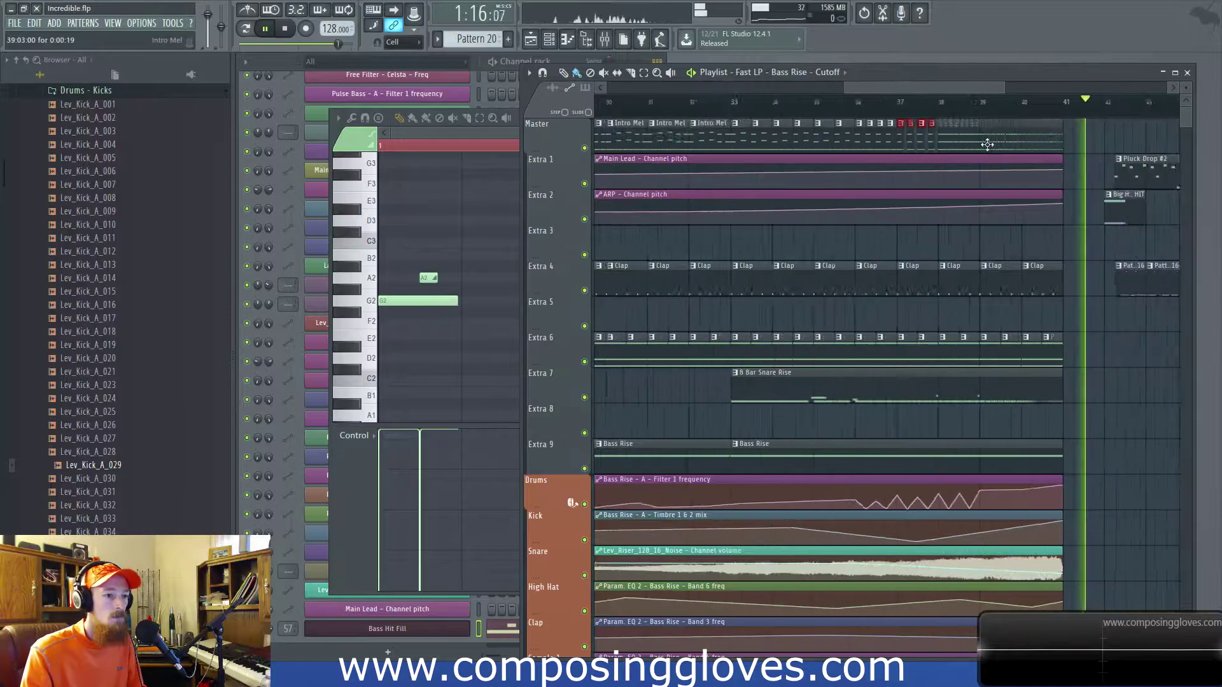
Listen through the Pluck Drop, Big HORN HIT and Pattern 16 clips after bar 41, stop playback and inspect those drop clips.
scroll(827, 159, right, 4)
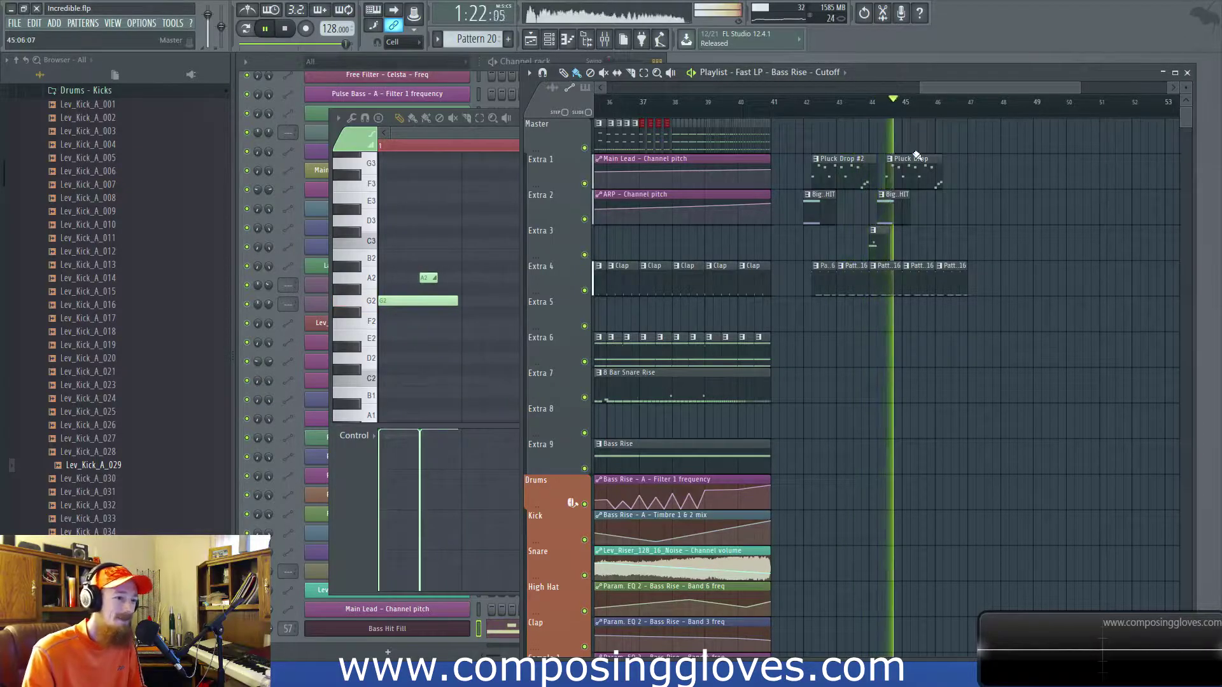
scroll(909, 156, up, 2)
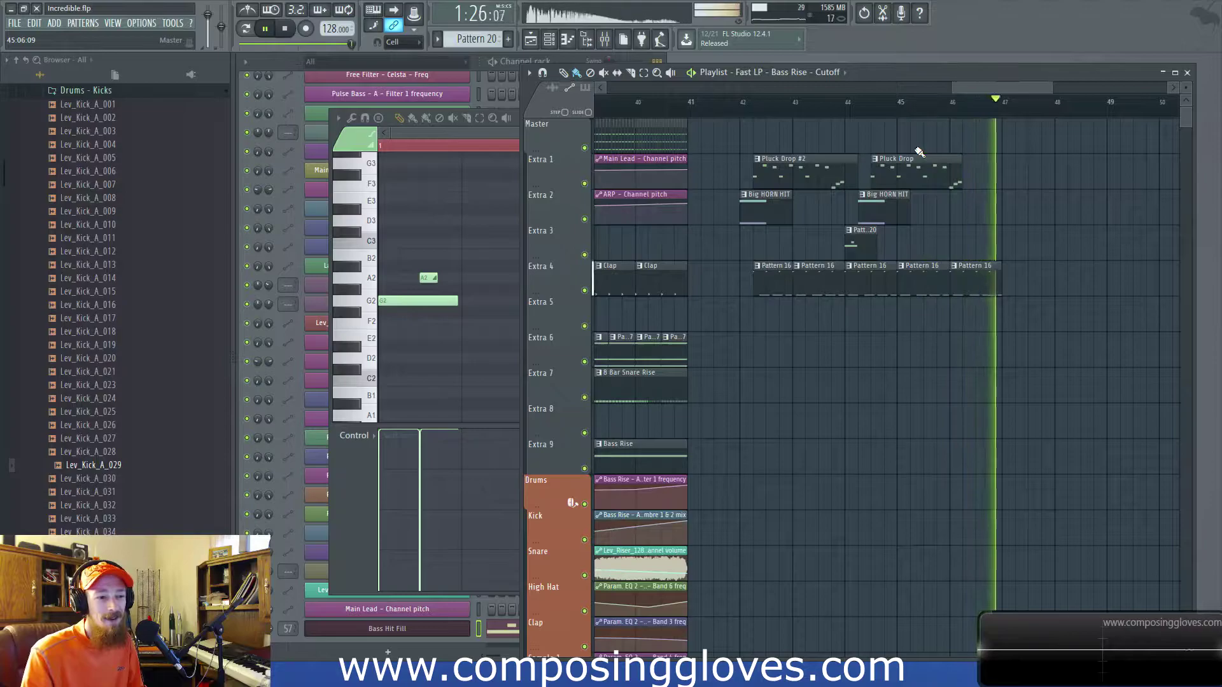
key(space)
scroll(933, 164, down, 3)
drag(853, 161, 942, 278)
scroll(889, 167, up, 2)
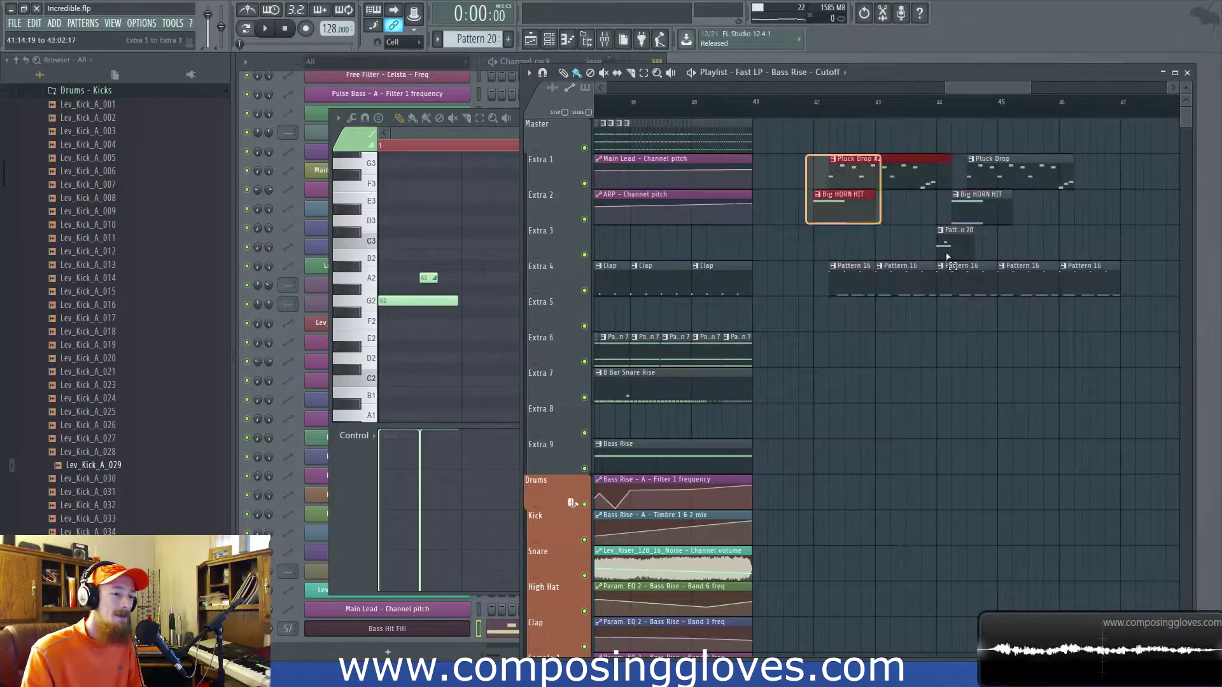
scroll(875, 256, down, 3)
key(ctrl+d)
scroll(872, 235, up, 1)
drag(873, 235, 955, 251)
scroll(954, 252, down, 3)
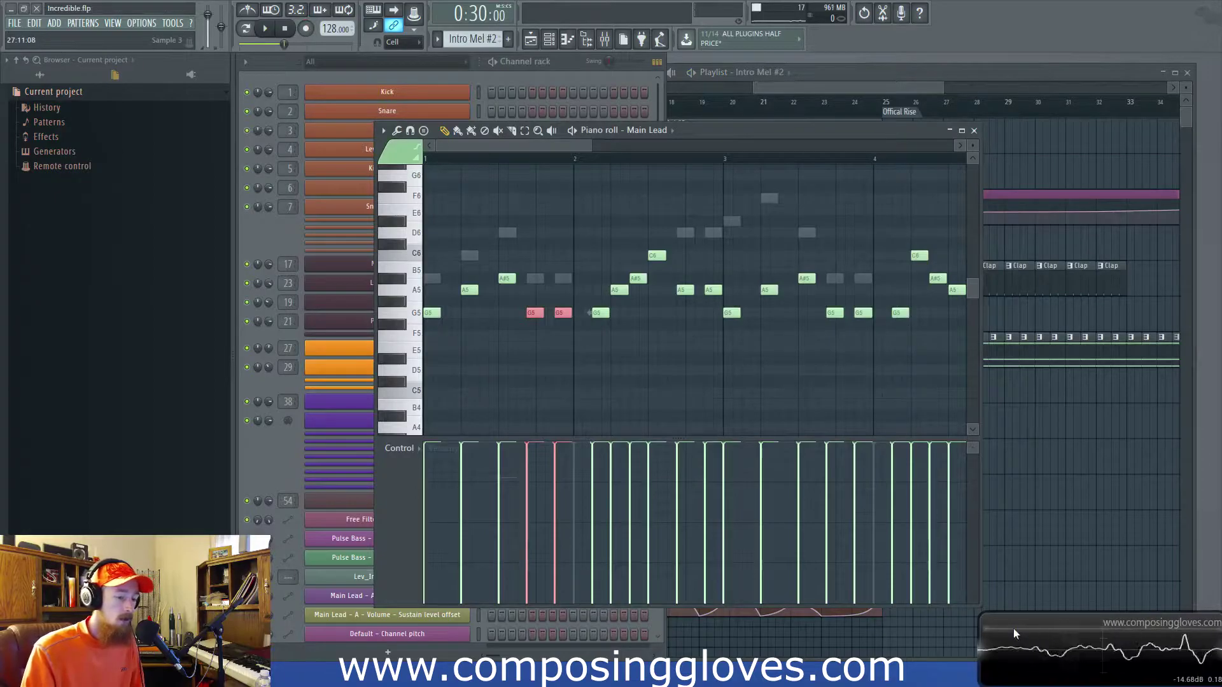
Move the piano roll clear of the playlist and examine the Main Lead melody notes in Intro Mel #2.
drag(803, 130, 757, 123)
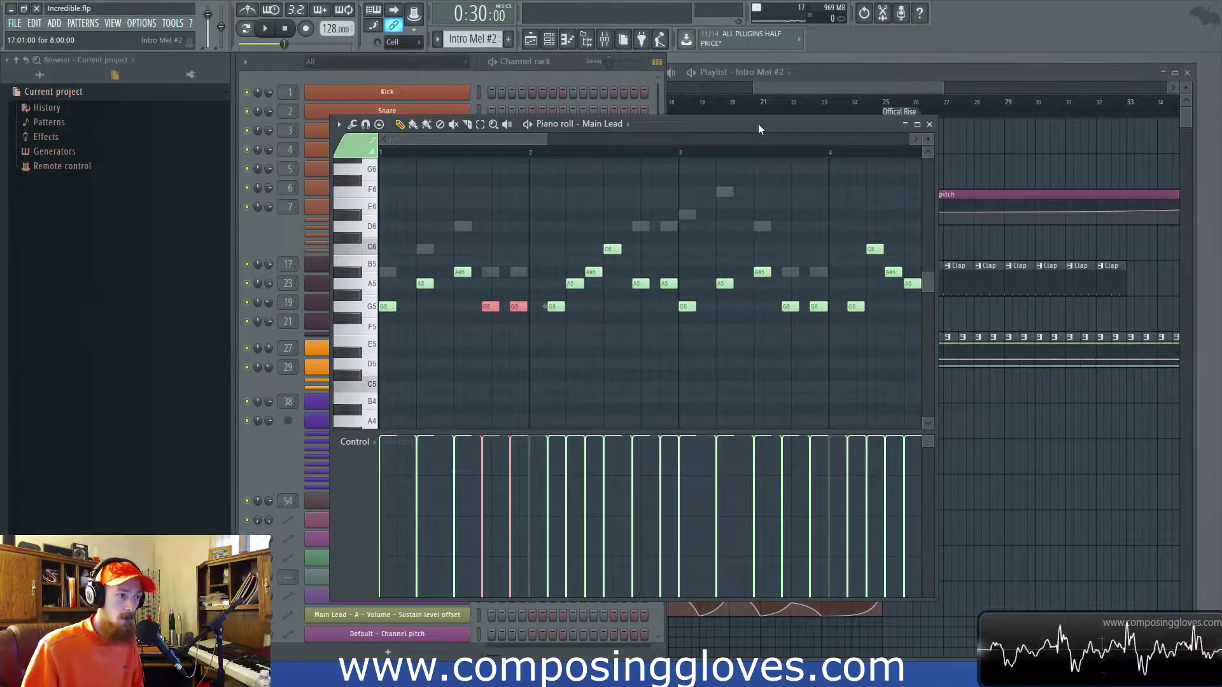
drag(826, 123, 825, 117)
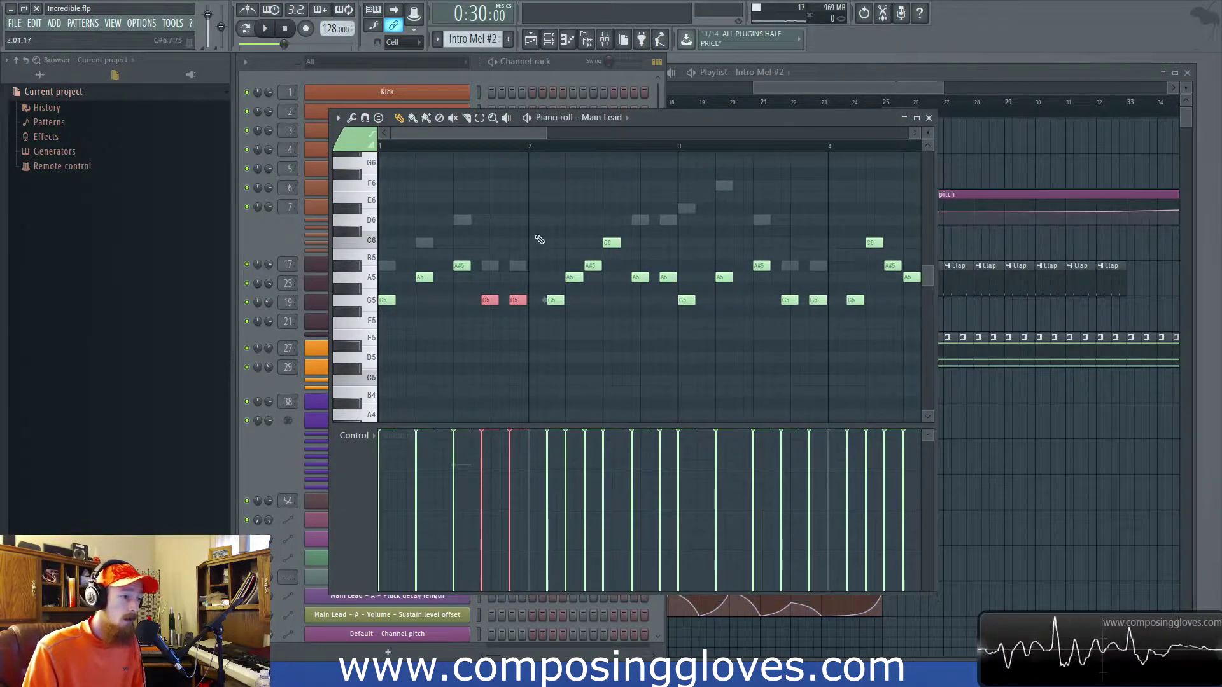
scroll(539, 239, down, 3)
scroll(500, 278, up, 1)
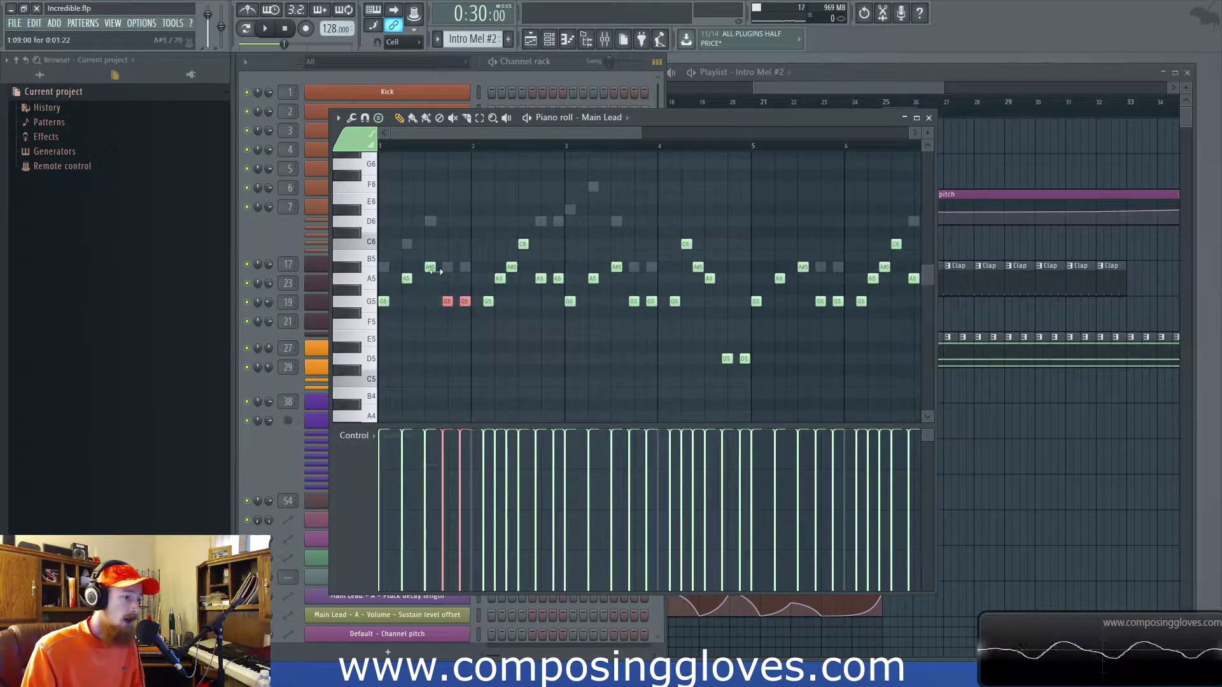
scroll(520, 253, up, 3)
scroll(503, 259, down, 1)
drag(799, 250, 482, 280)
drag(587, 254, 1107, 278)
scroll(496, 196, up, 1)
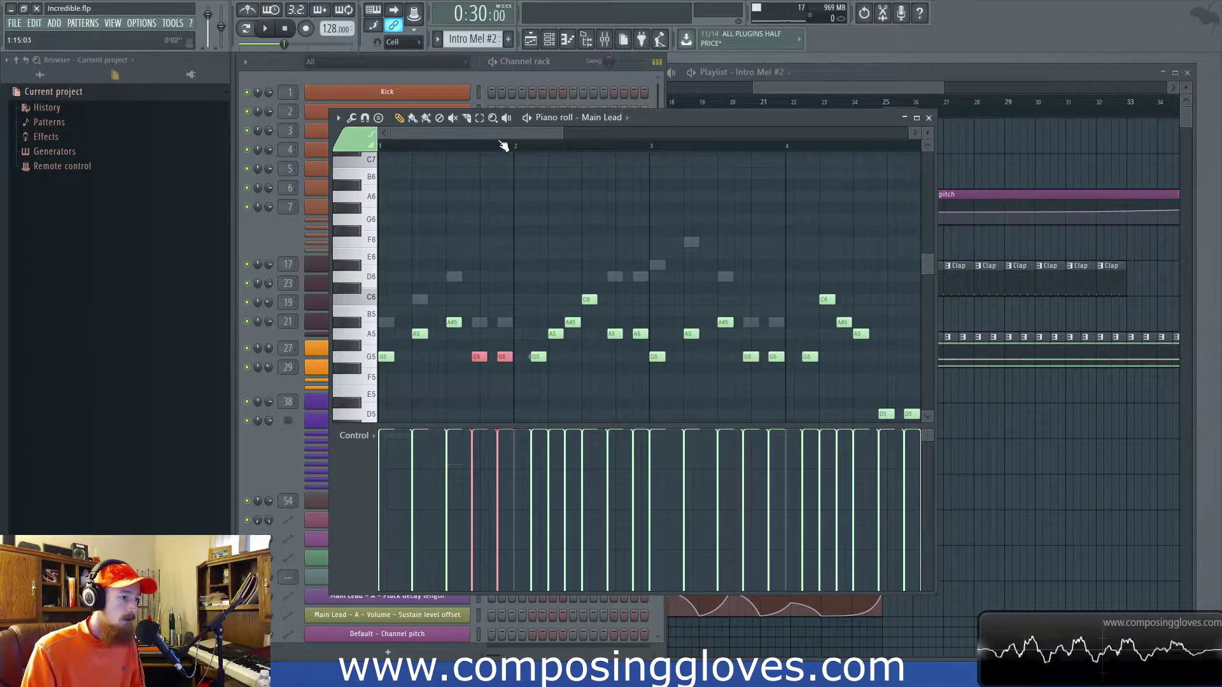
Switch the piano roll to the Layer Lead notes, compare them with the ghosted lead melody, and close the piano roll.
double_click(480, 323)
ctrl+click(502, 322)
scroll(497, 331, down, 2)
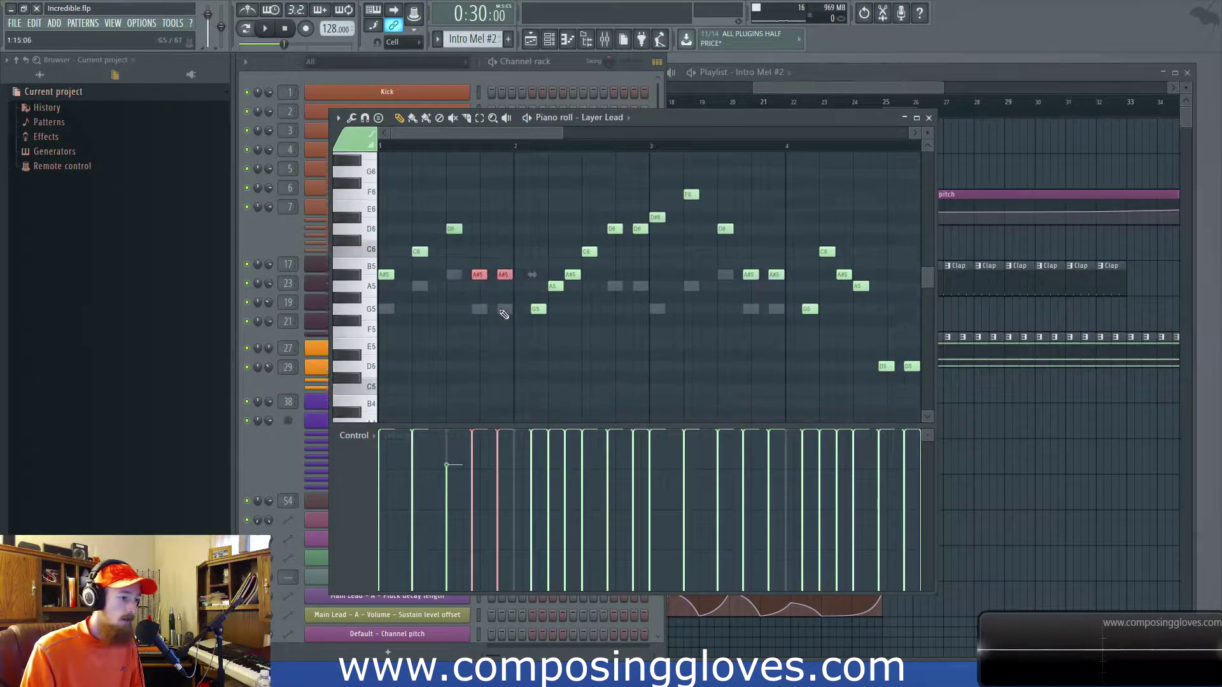
scroll(511, 213, up, 1)
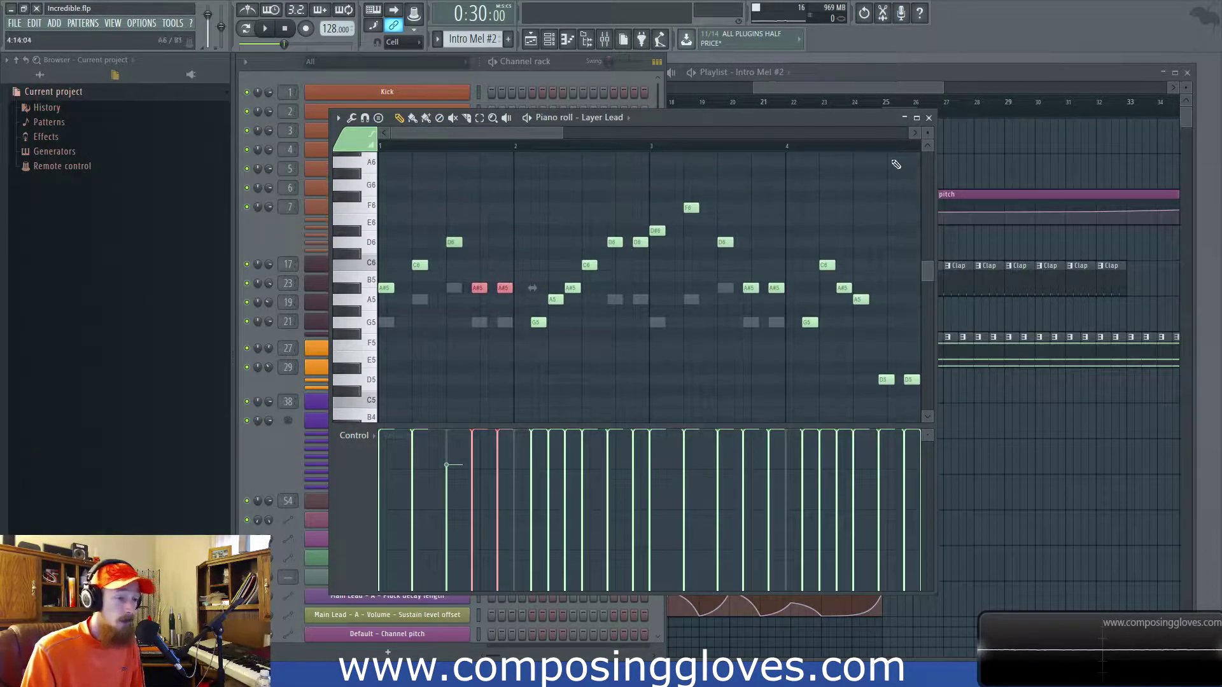
click(931, 119)
Duplicate the Clap clips on the Extra 4 track from bars 25–33 so the copies fill bars 33 to 41.
drag(849, 81, 845, 83)
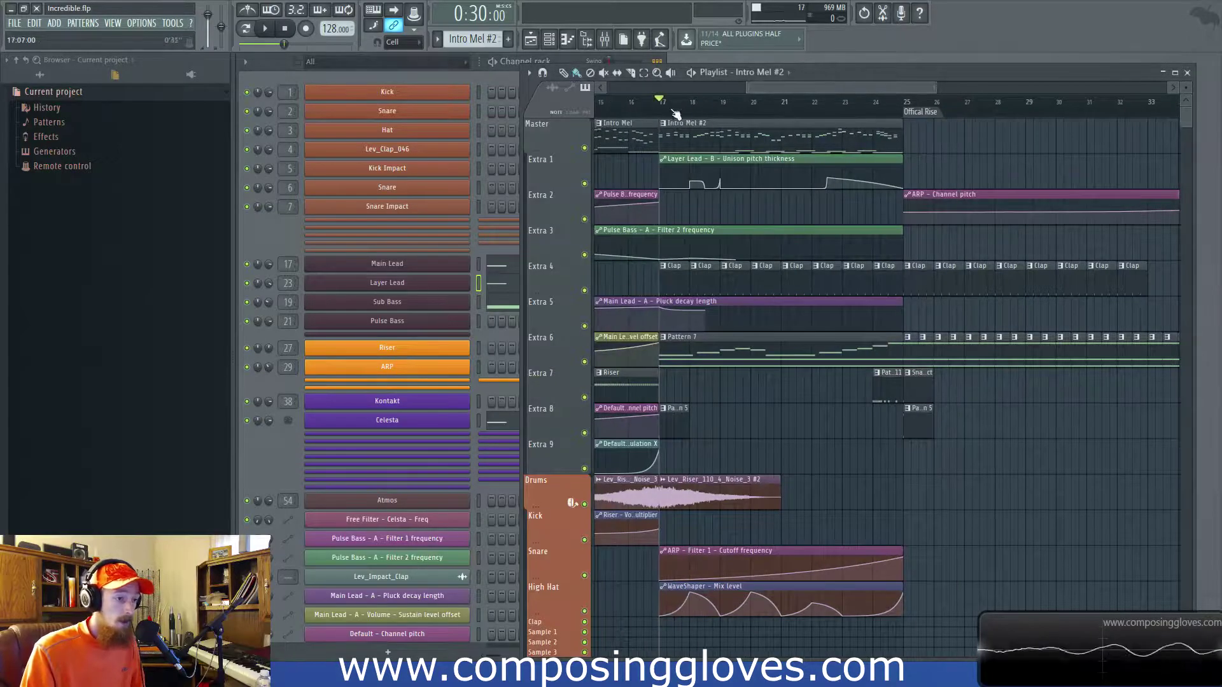
scroll(826, 278, right, 3)
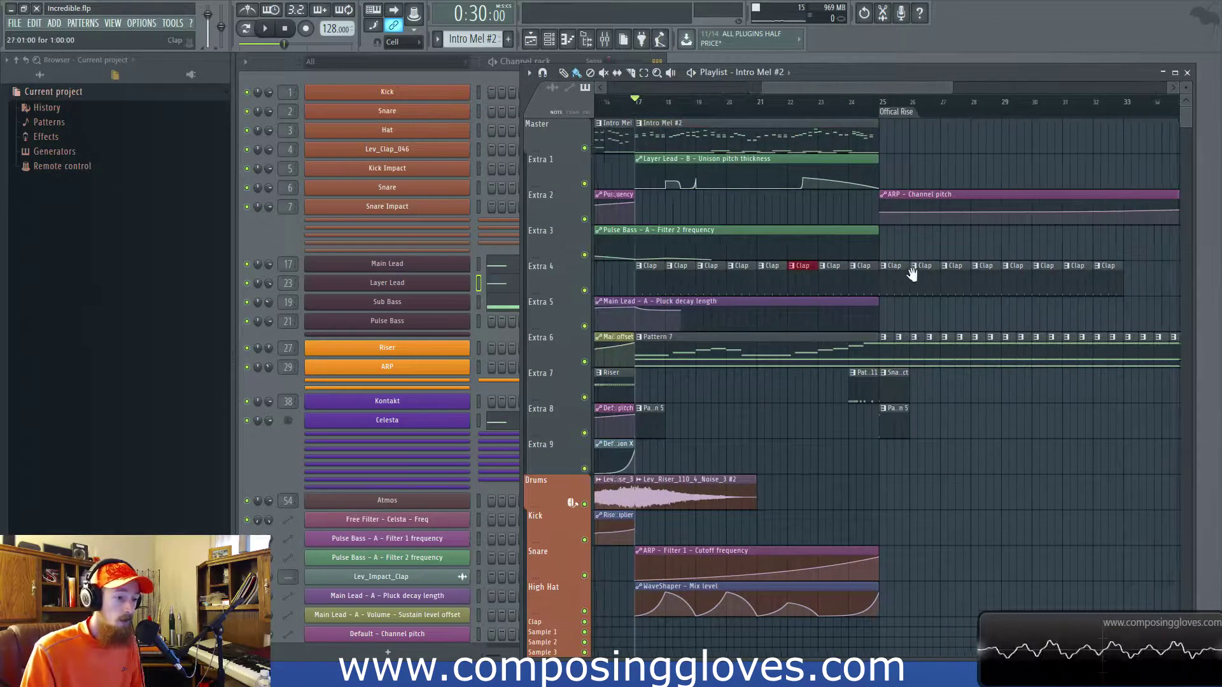
ctrl+scroll(980, 242, down, 2)
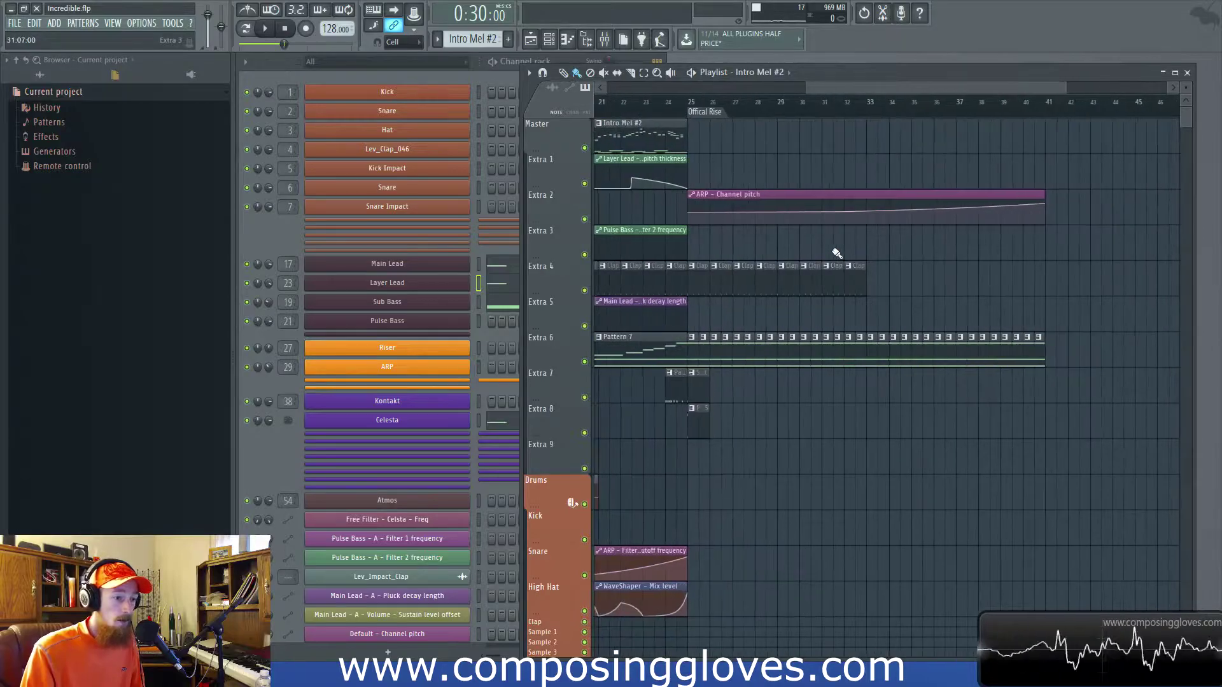
drag(699, 292, 897, 263)
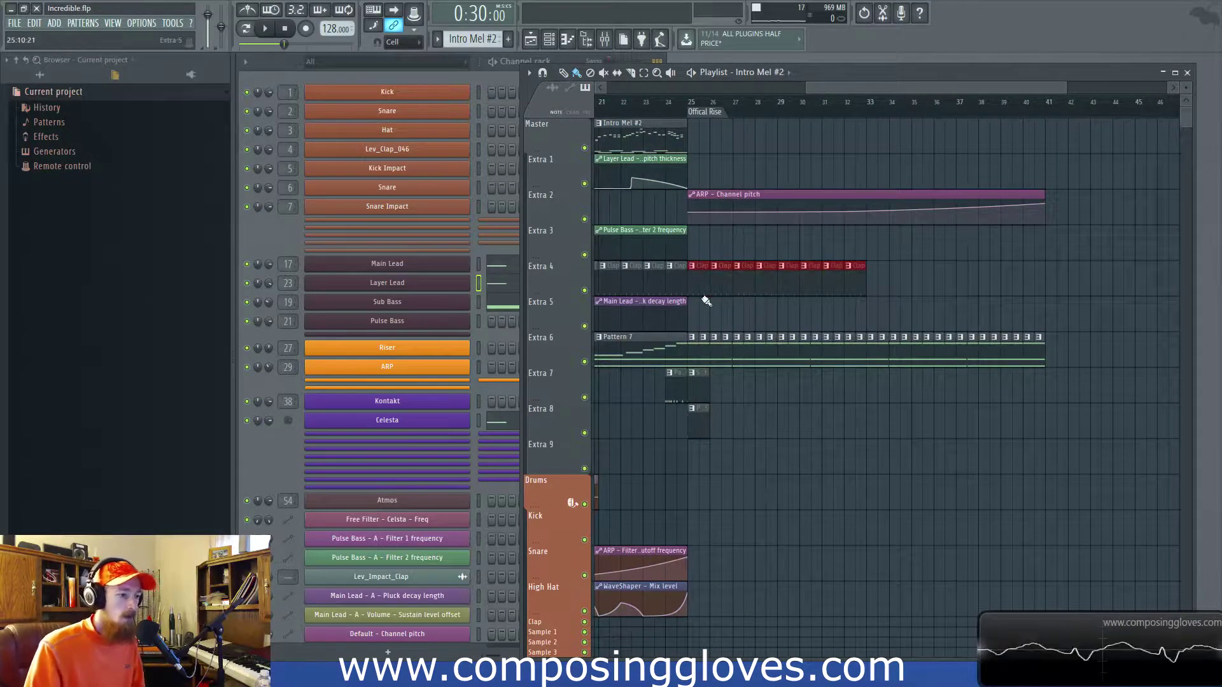
drag(699, 287, 895, 278)
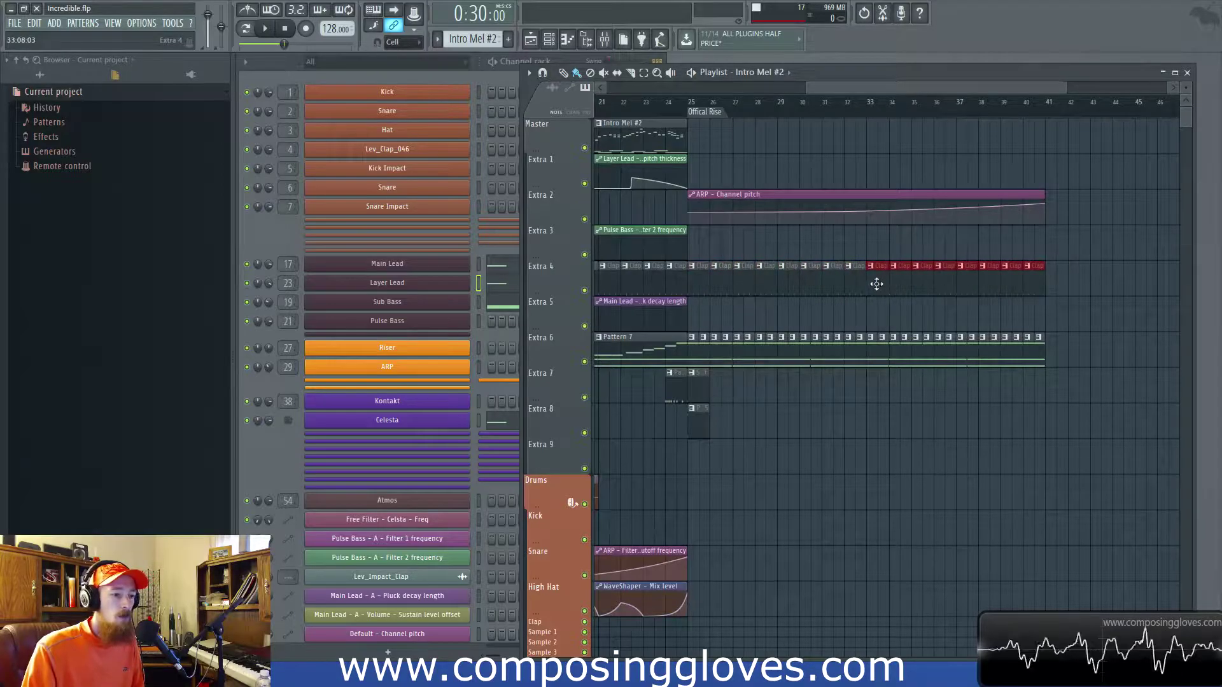
Set the playback position to the Official Rise marker at bar 25, audition the section, and stop playback.
ctrl+scroll(797, 257, up, 2)
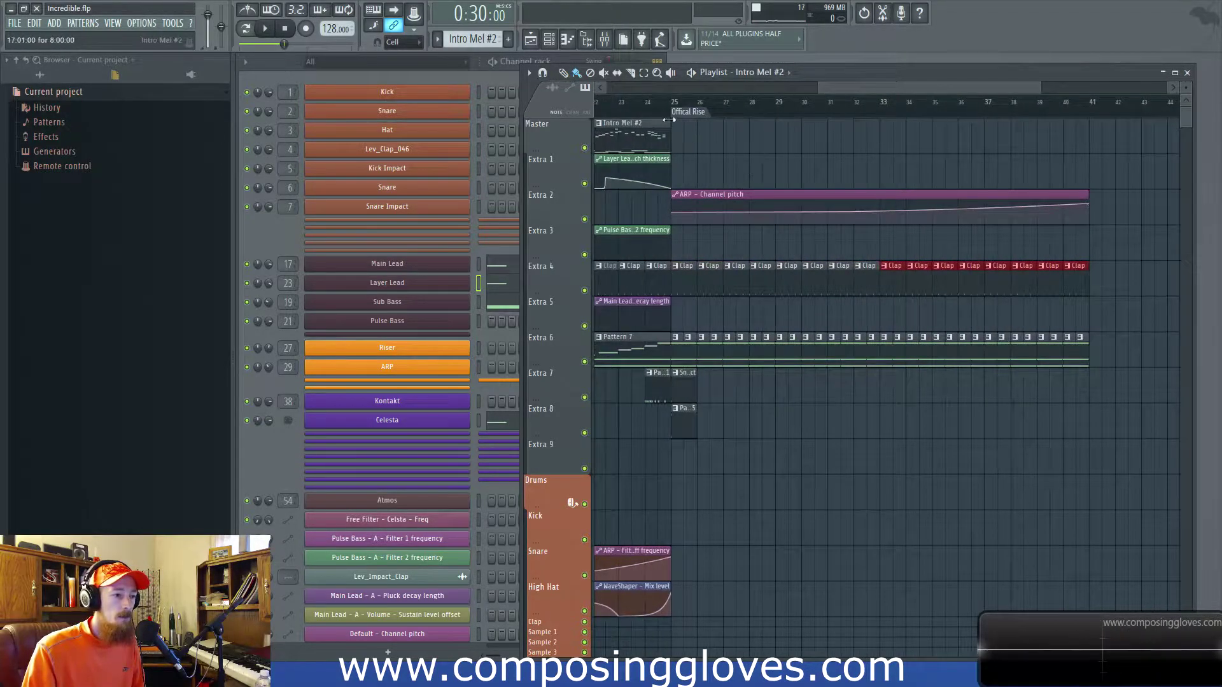
ctrl+scroll(860, 249, down, 3)
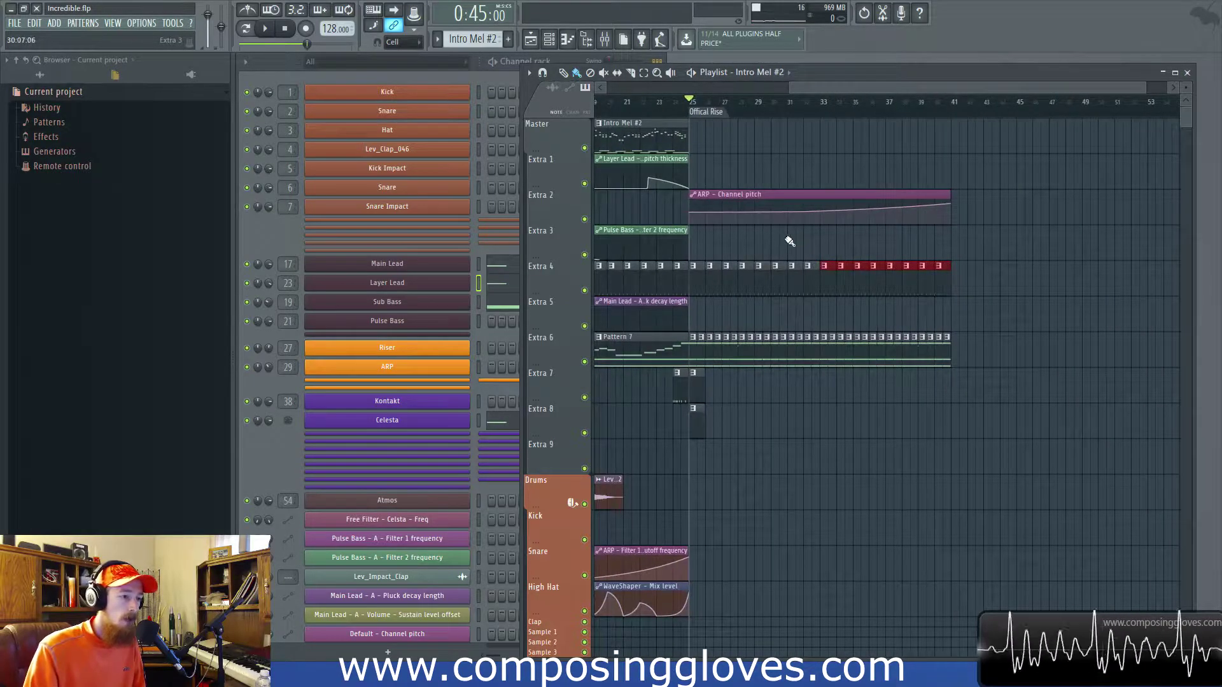
scroll(891, 257, right, 2)
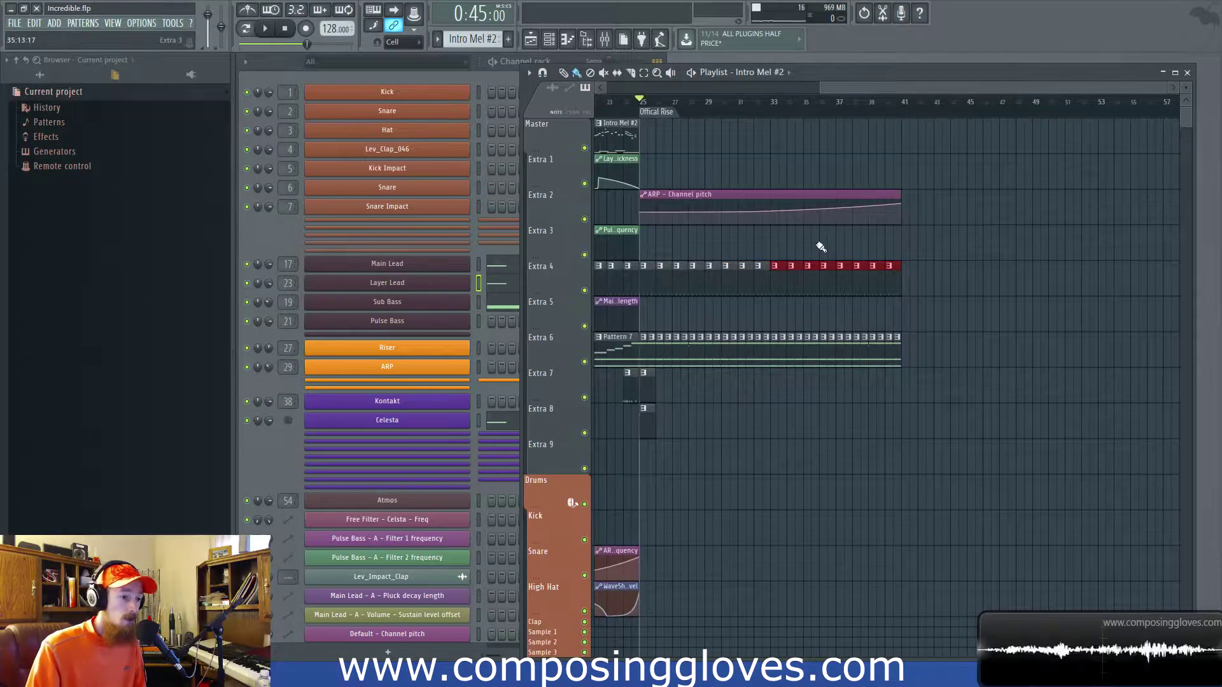
ctrl+scroll(749, 181, up, 3)
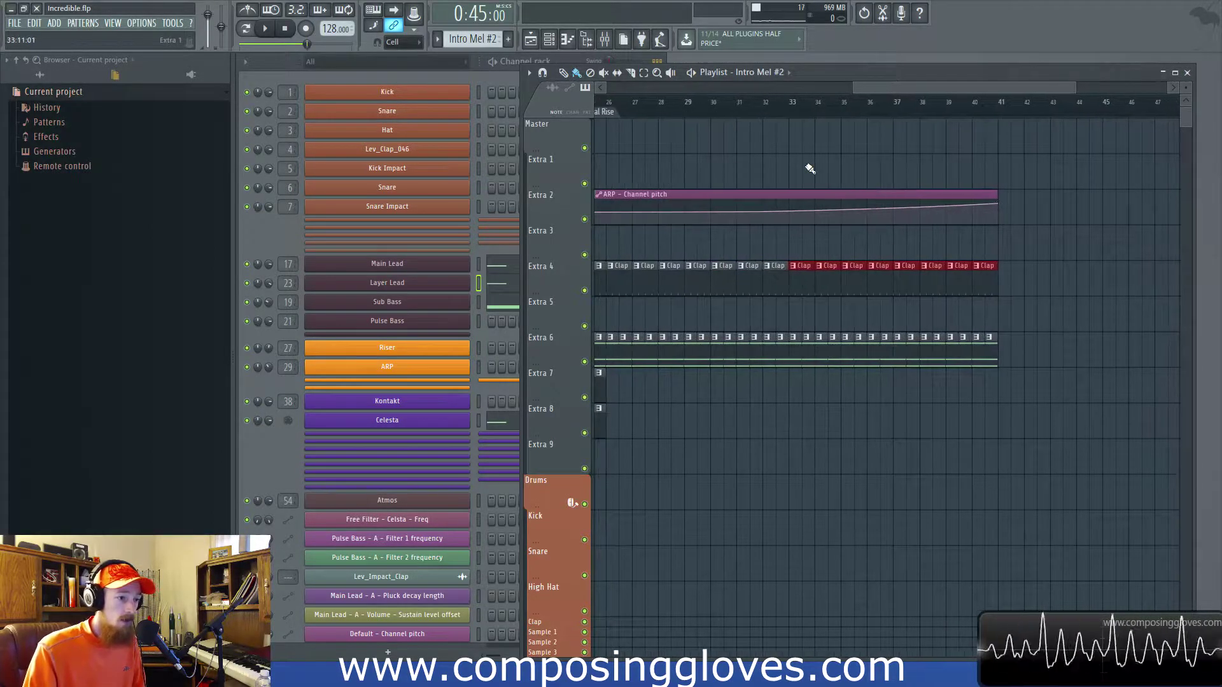
click(269, 239)
click(896, 88)
key(space)
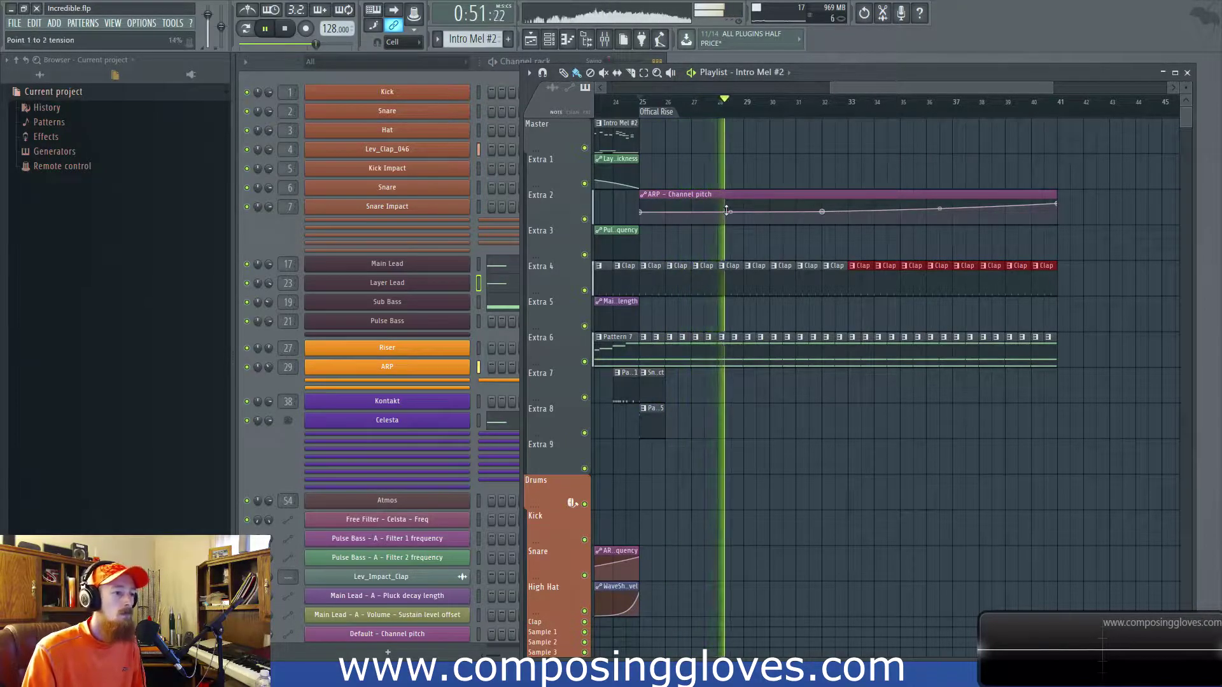
key(space)
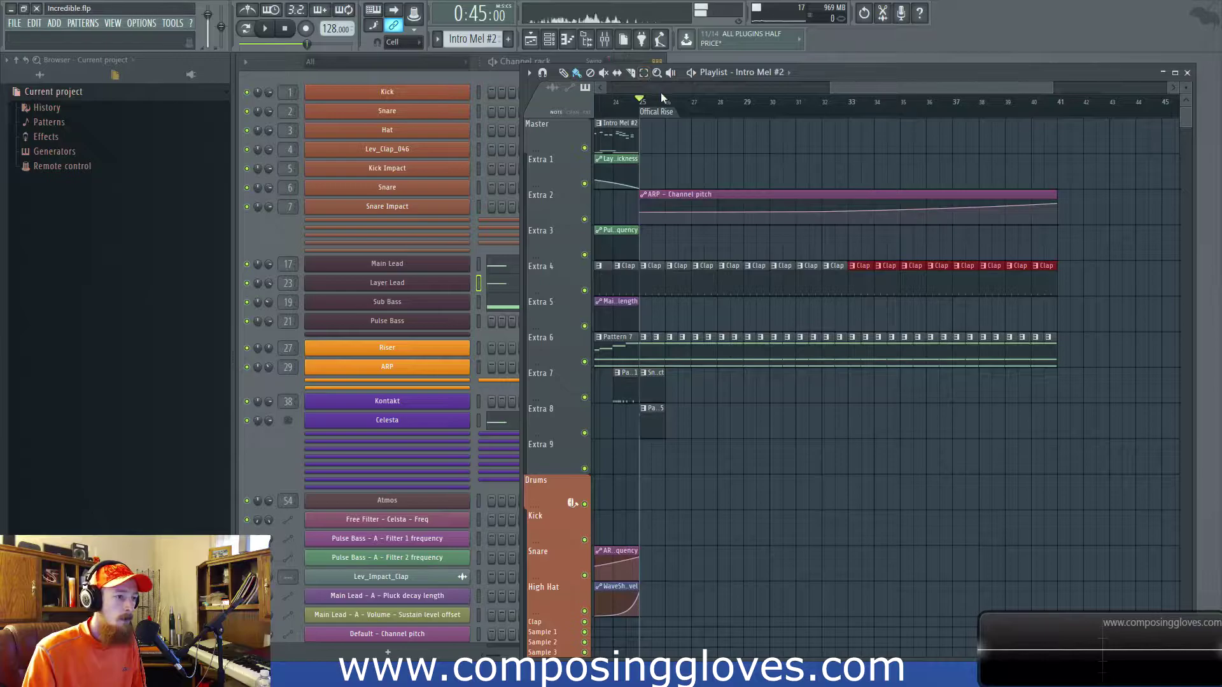
Create a new empty pattern and add a Harmor instrument channel below Pulse Bass.
click(285, 238)
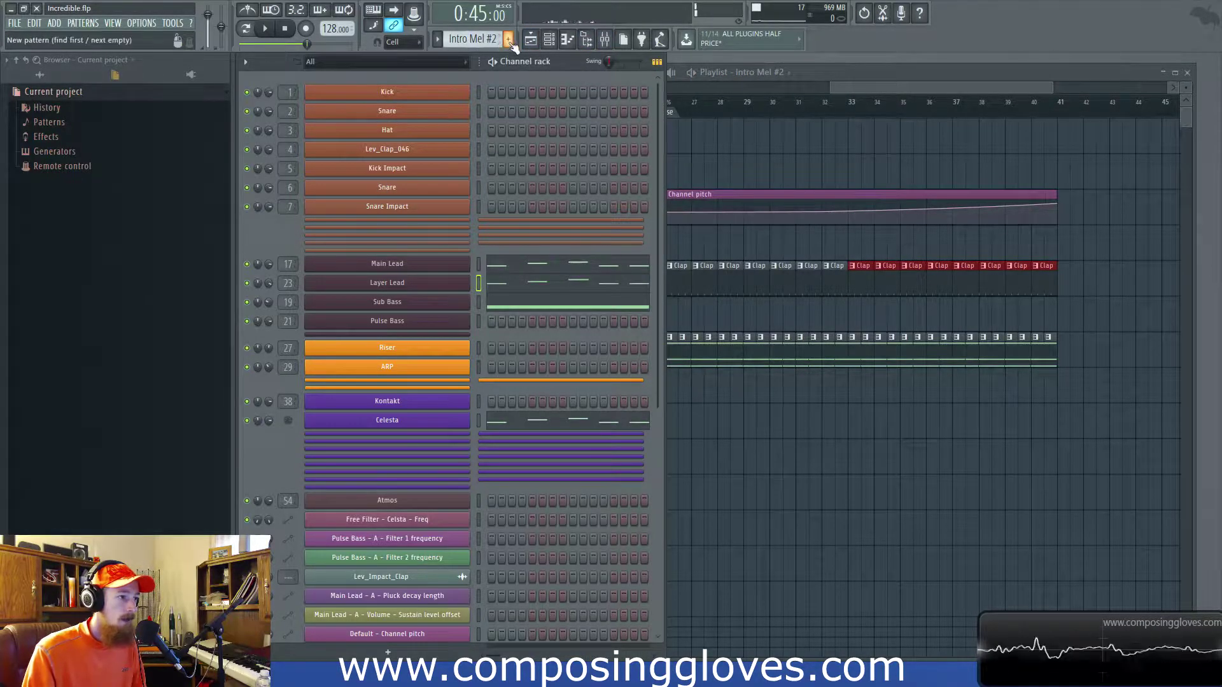
click(507, 38)
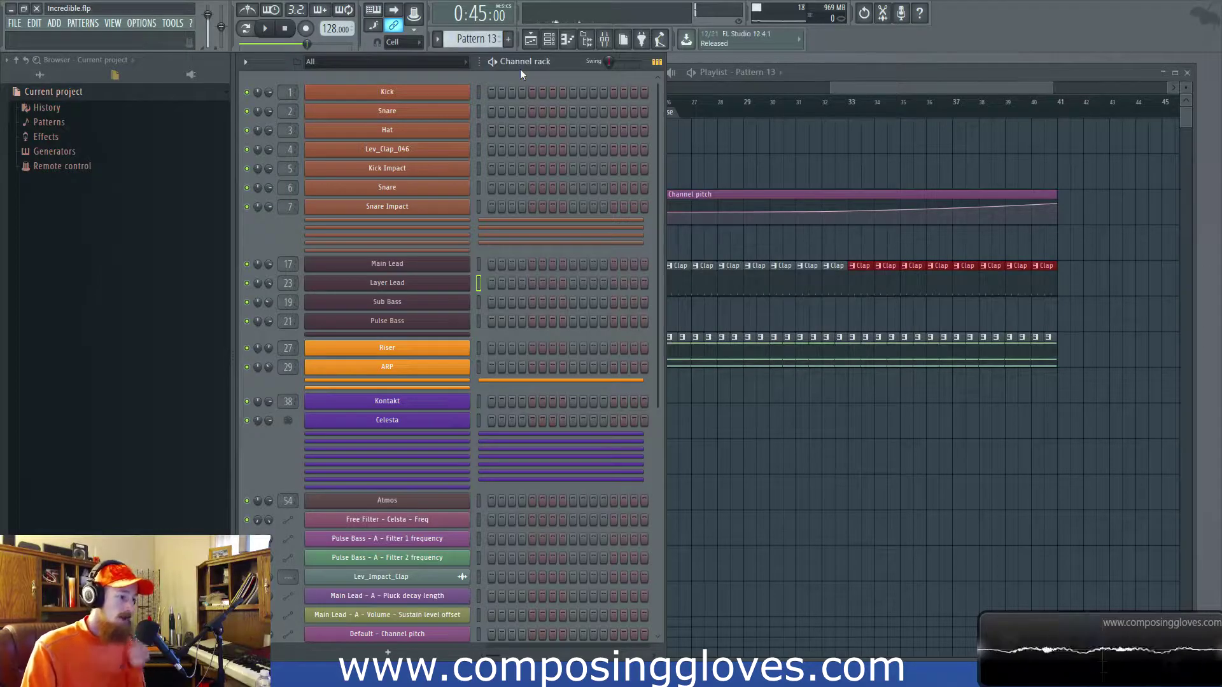
click(441, 335)
click(410, 334)
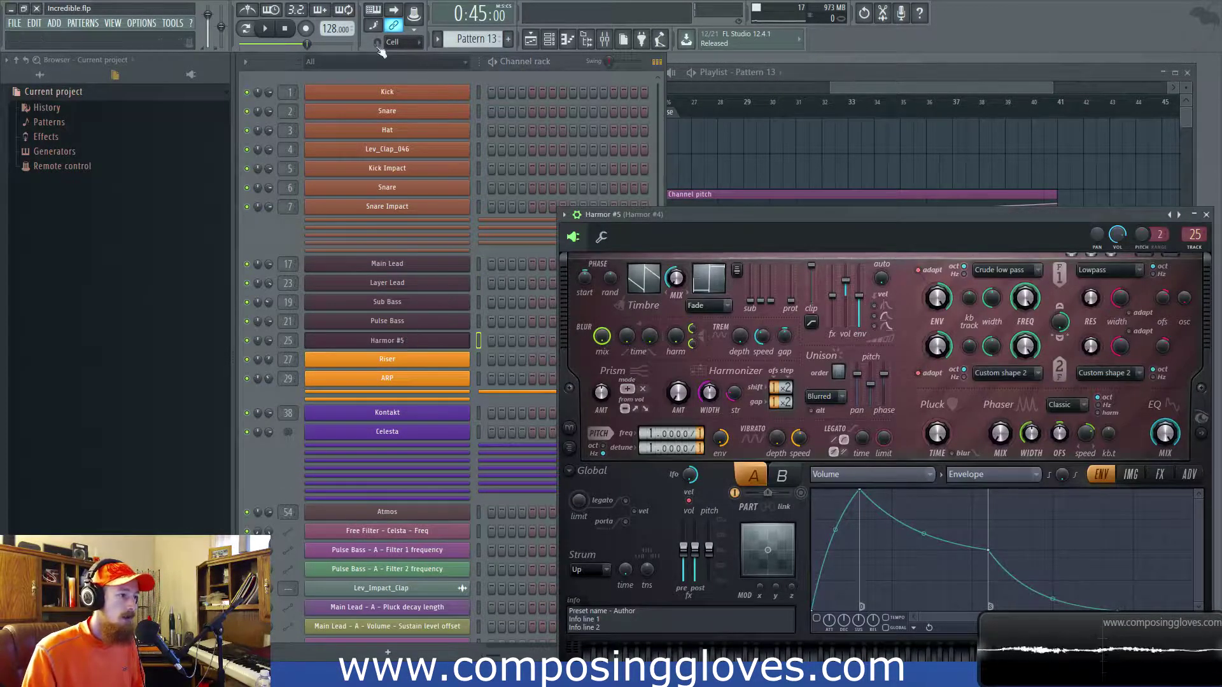
Name both the new pattern and its Harmor channel Bass Rise.
key(F2)
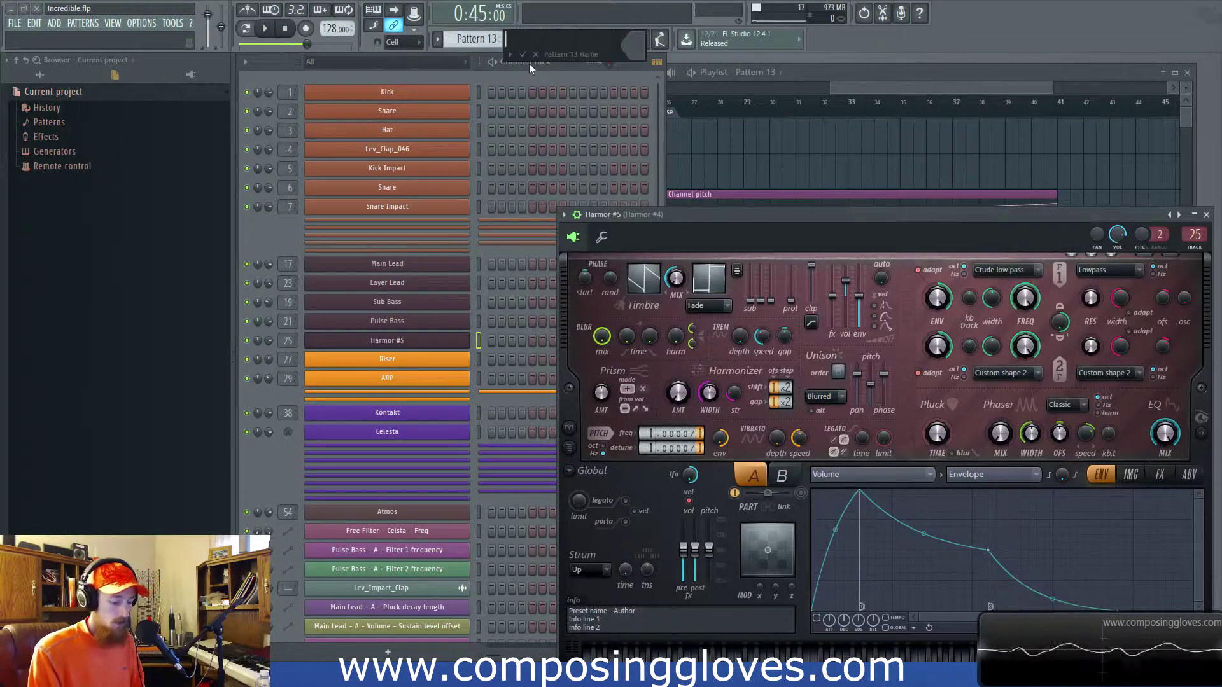
text(Bass Rise)
key(Return)
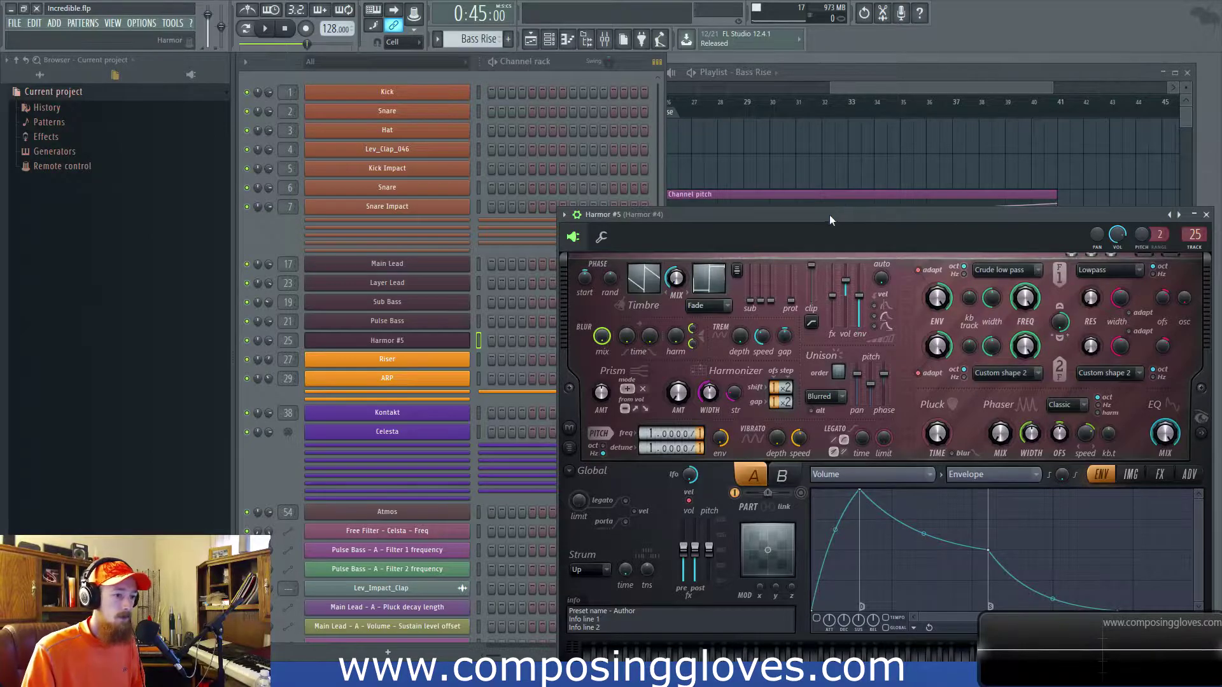
drag(831, 217, 777, 113)
key(F2)
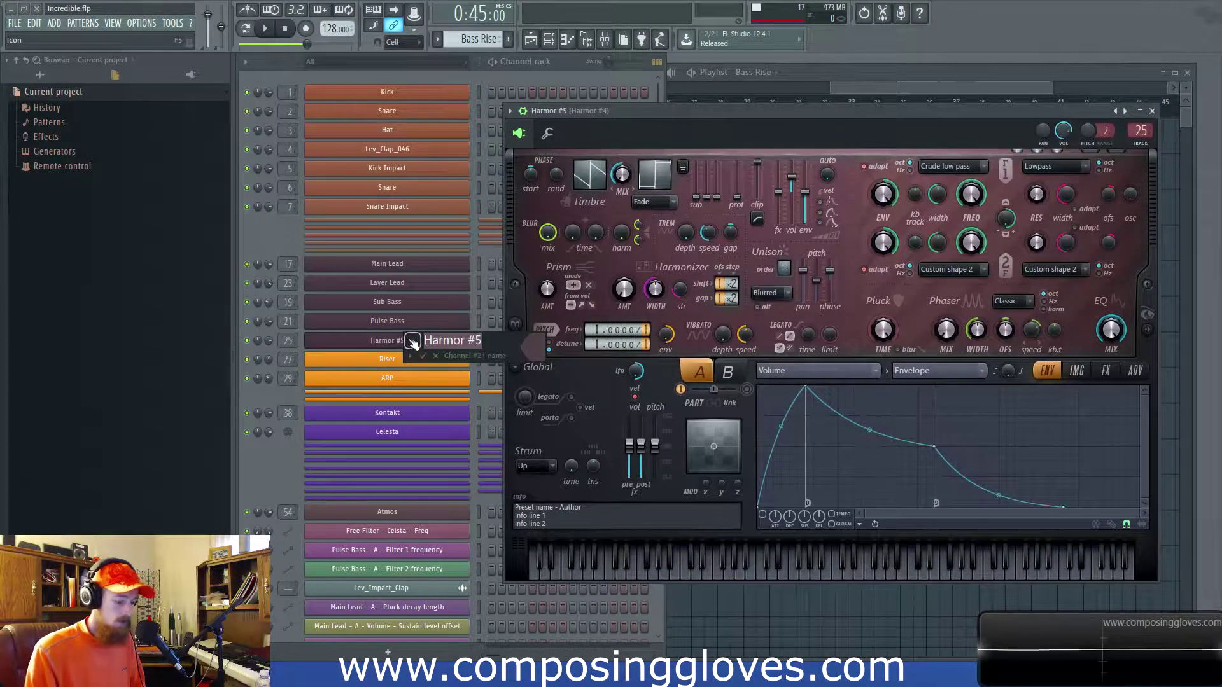
text(Bass Rise)
key(Return)
Draw three A3 notes in the Bass Rise piano roll: one bar long at bars 1 and 3, and four bars long at bar 5.
right_click(436, 343)
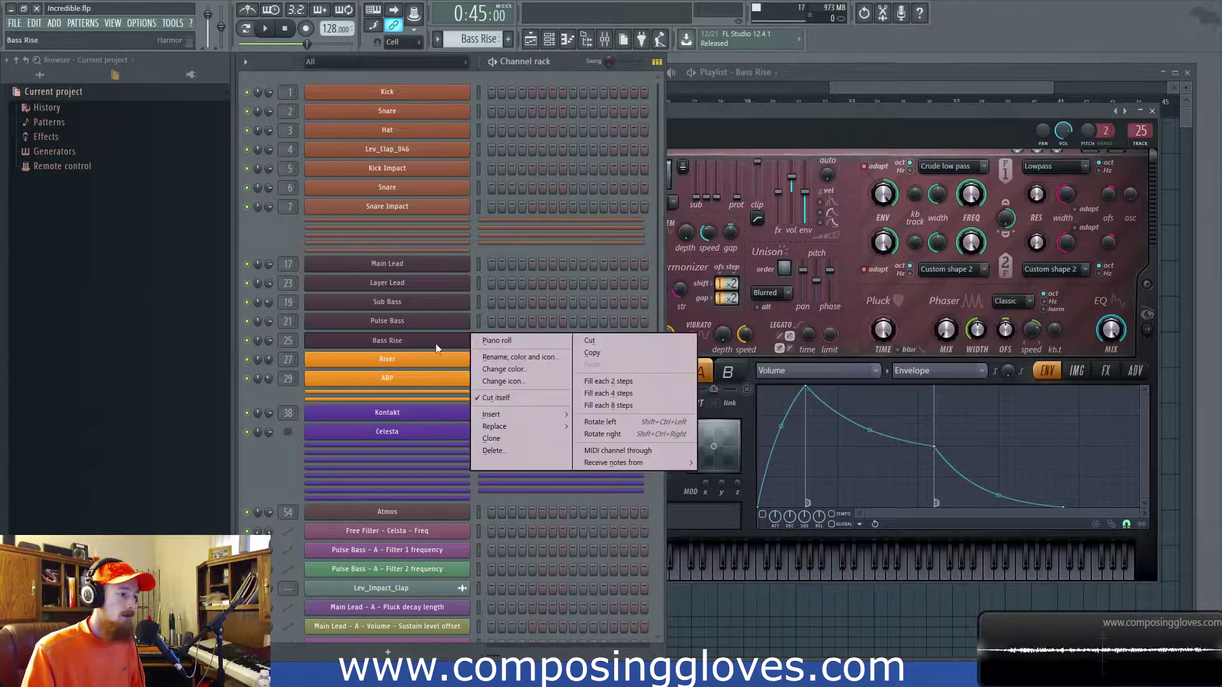
click(537, 344)
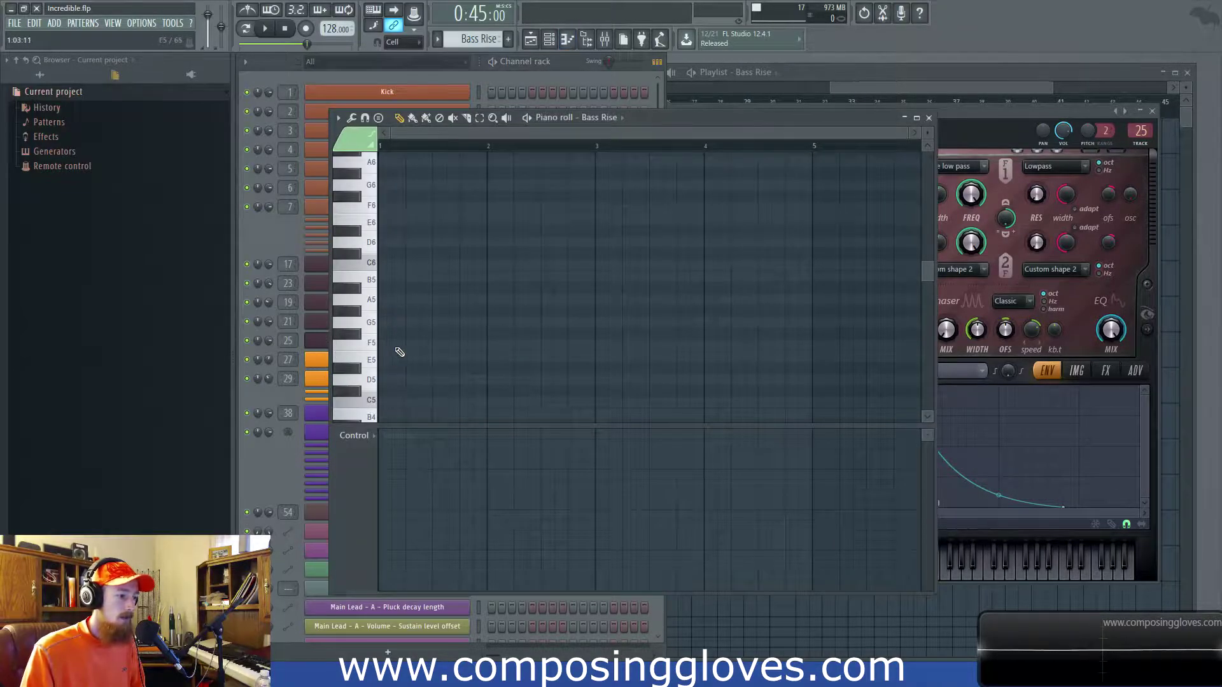
scroll(382, 390, down, 10)
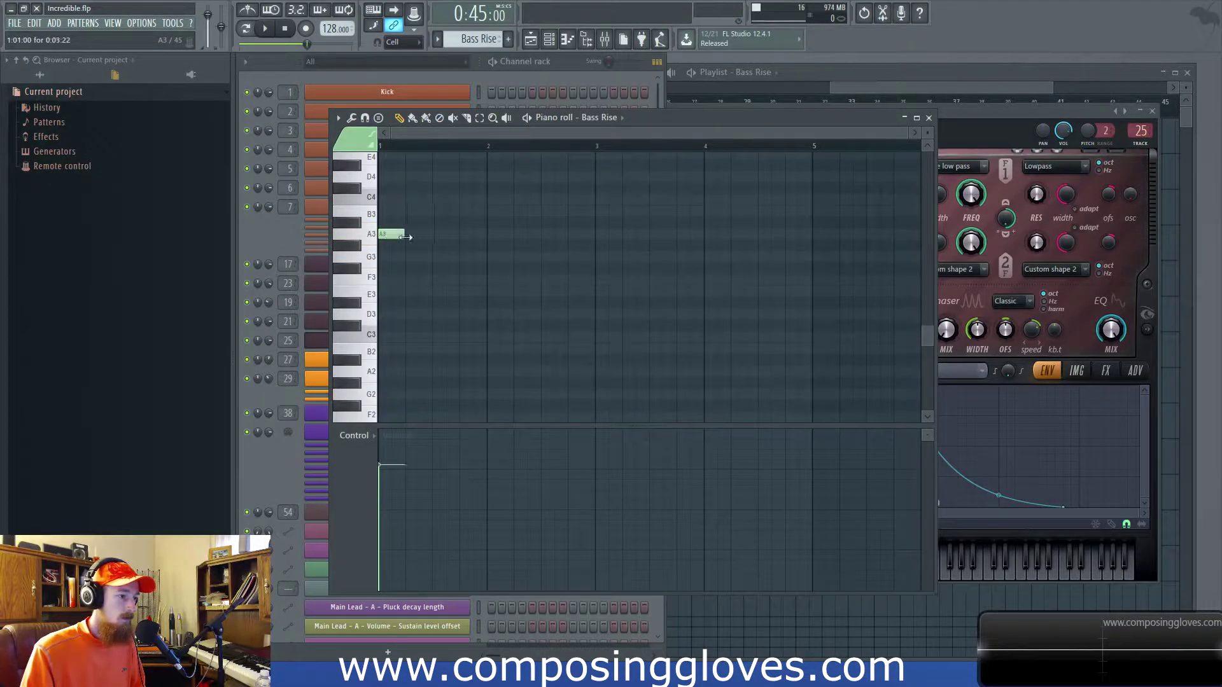
drag(590, 235, 602, 235)
scroll(649, 185, down, 2)
click(692, 234)
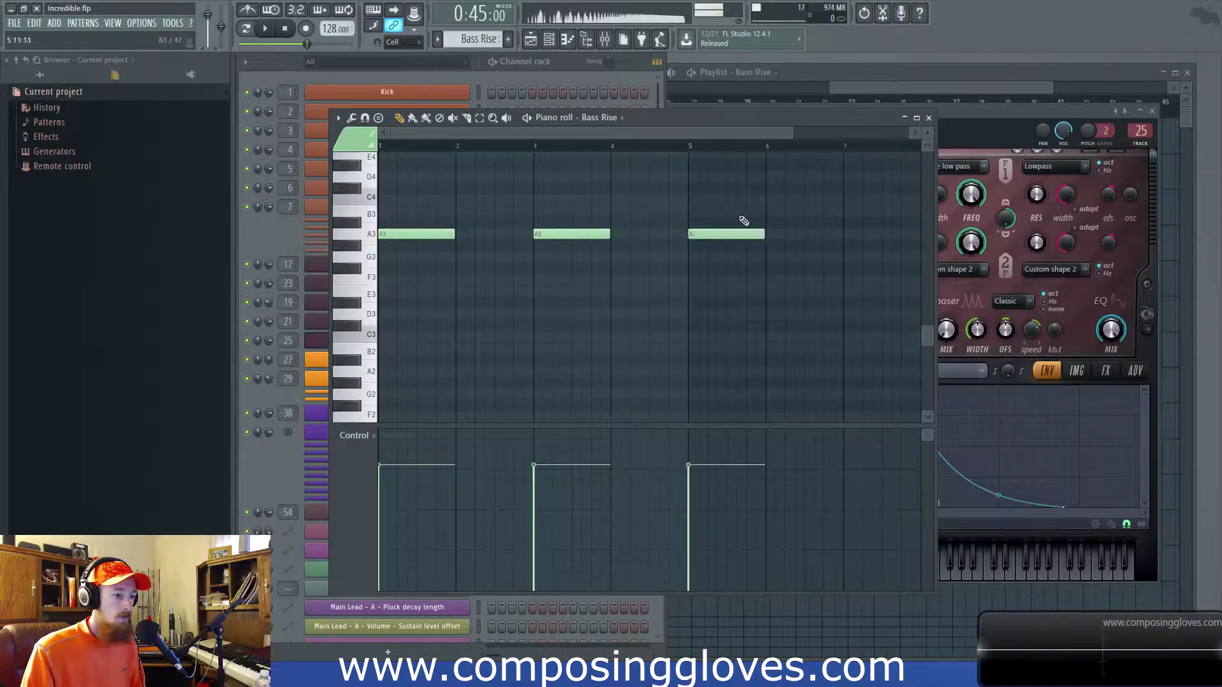
scroll(738, 227, down, 1)
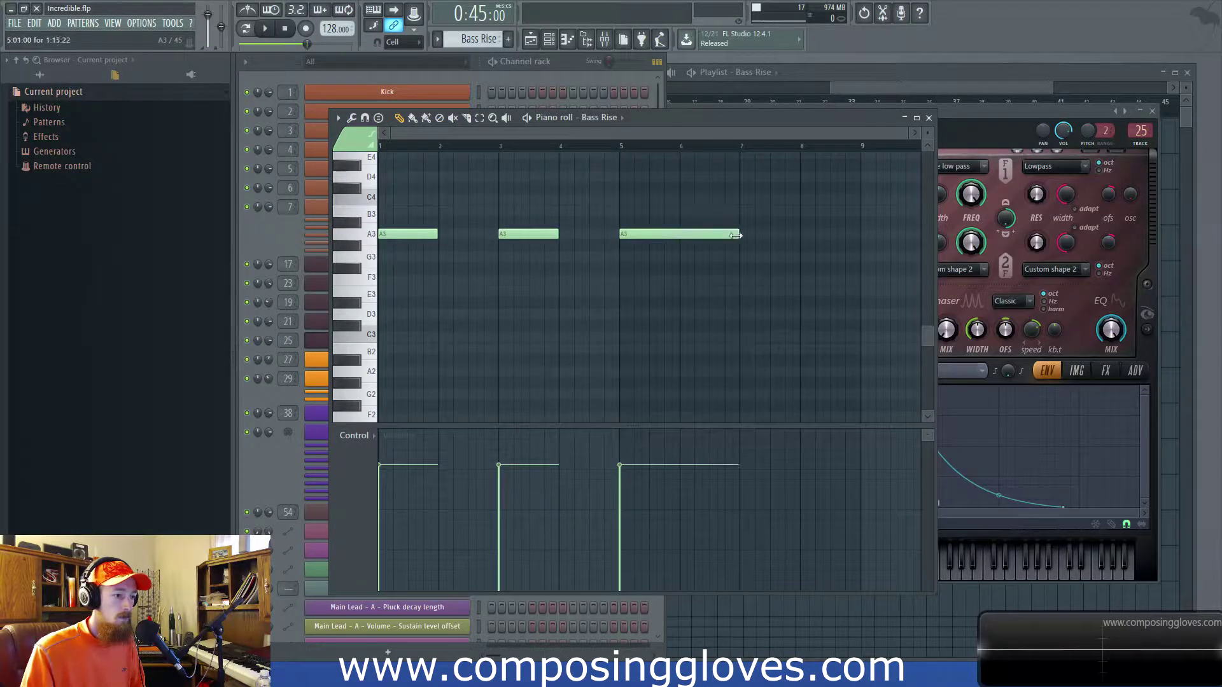
drag(727, 235, 861, 240)
scroll(840, 234, down, 2)
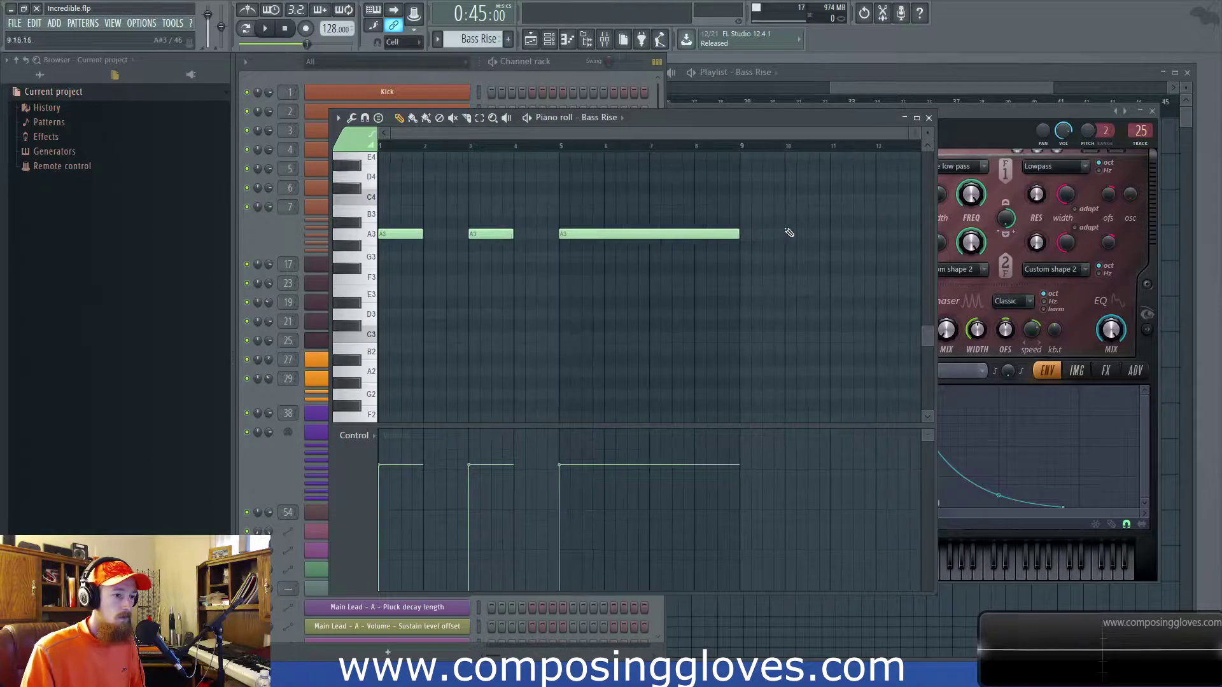
Place a Bass Rise clip on the Extra 9 track starting at bar 25.
click(904, 92)
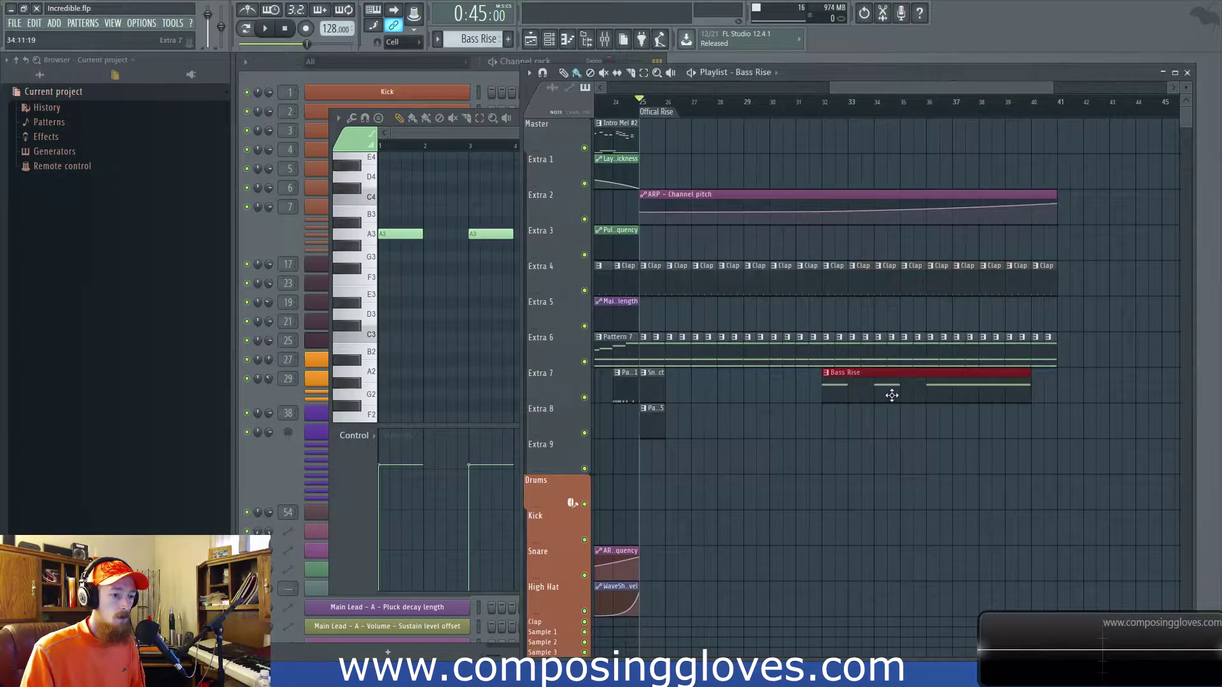
drag(913, 399, 706, 475)
ctrl+scroll(708, 470, up, 5)
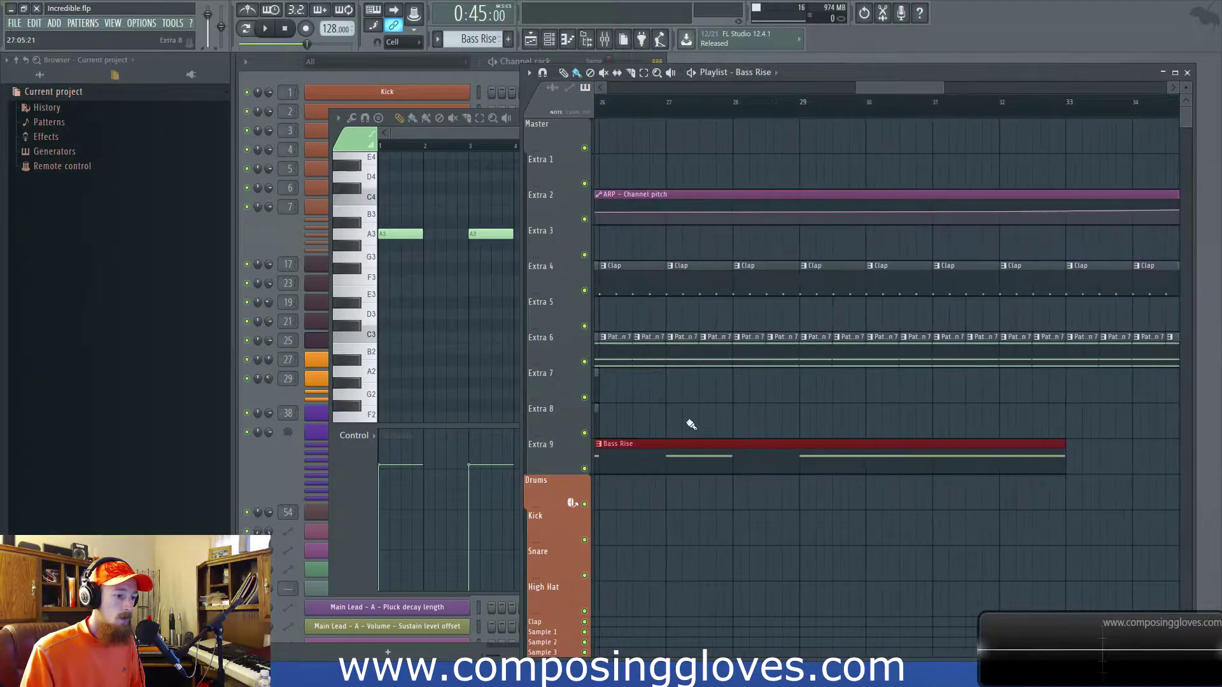
Select bar 25 as the playback range, solo the Extra 9 track, and audition the Bass Rise clip.
click(676, 111)
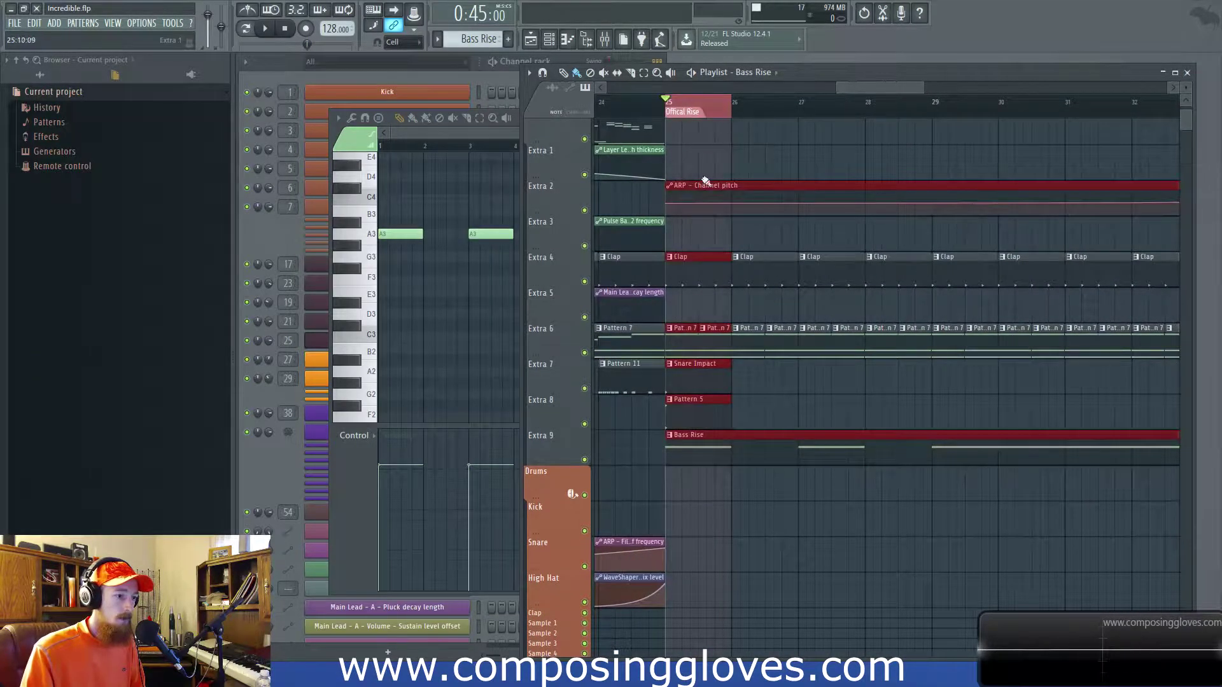
right_click(584, 461)
key(space)
key(space)
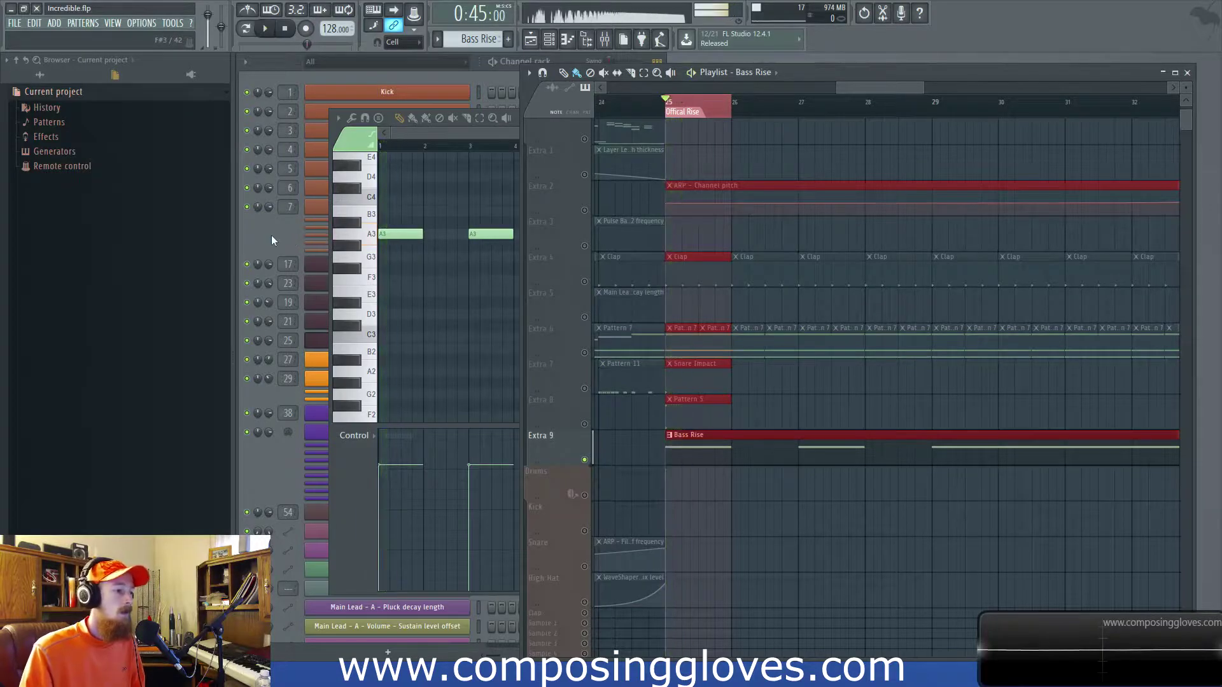
In the Bass Rise Harmor, adjust the chorus order and set the unison order to 5 while auditioning the sound.
click(273, 240)
click(439, 341)
drag(773, 113, 730, 105)
click(1061, 363)
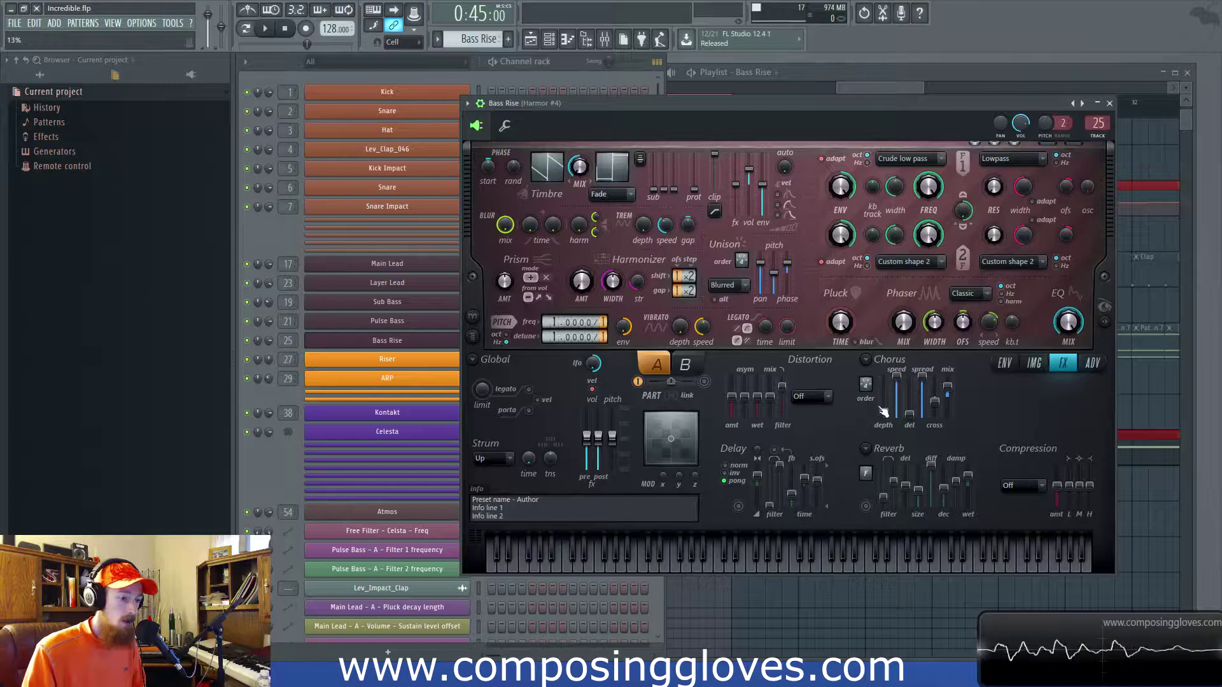
key(space)
key(space)
key(space)
drag(773, 280, 741, 275)
key(space)
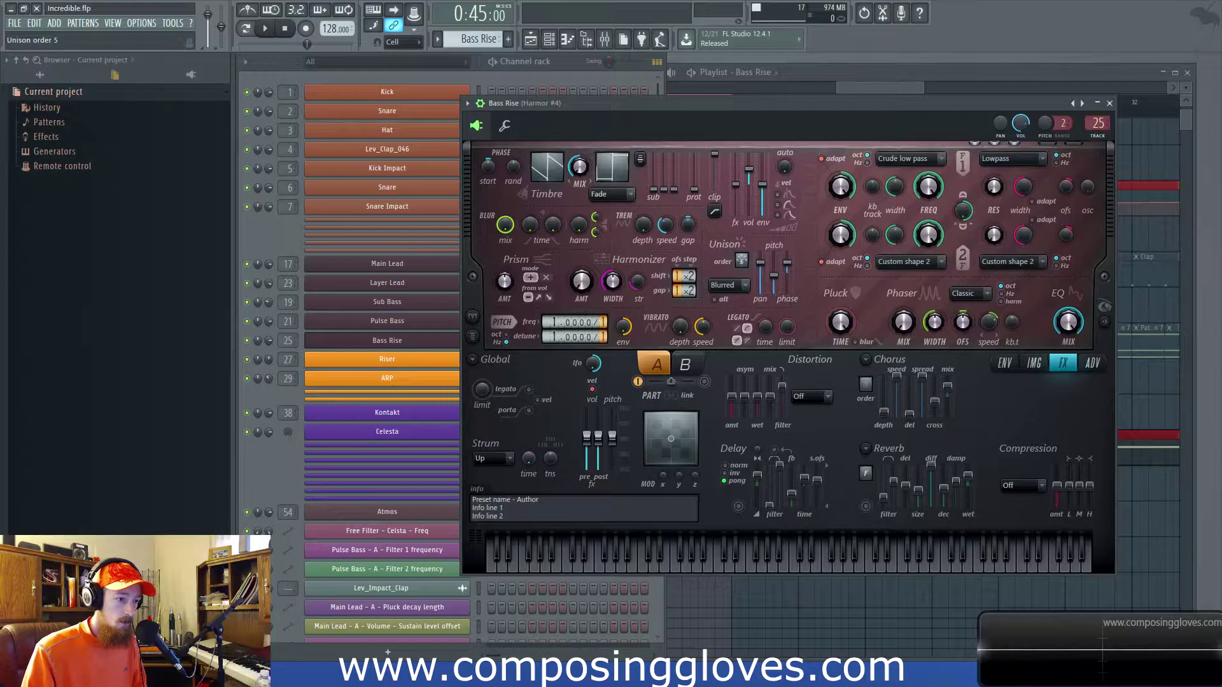
Shape Harmor's Harmonic unison pitch curve into a zigzag of alternating dips and peaks.
click(1011, 363)
click(829, 364)
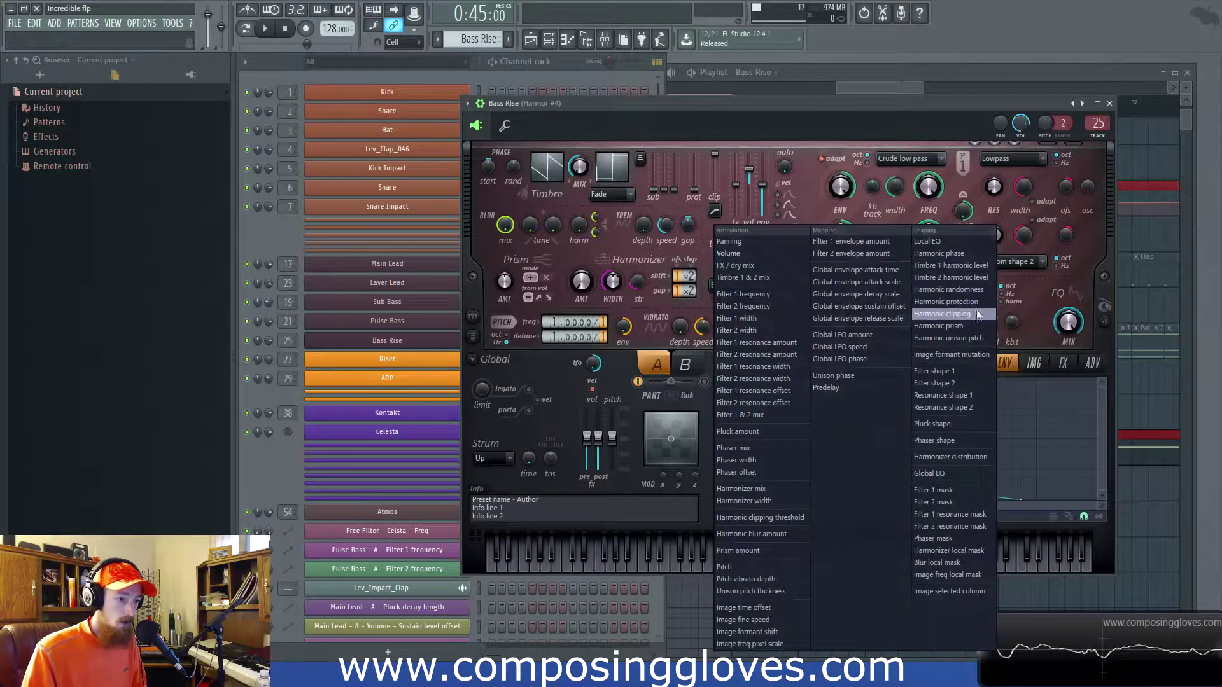
click(976, 338)
right_click(1025, 401)
drag(755, 392, 813, 485)
right_click(817, 419)
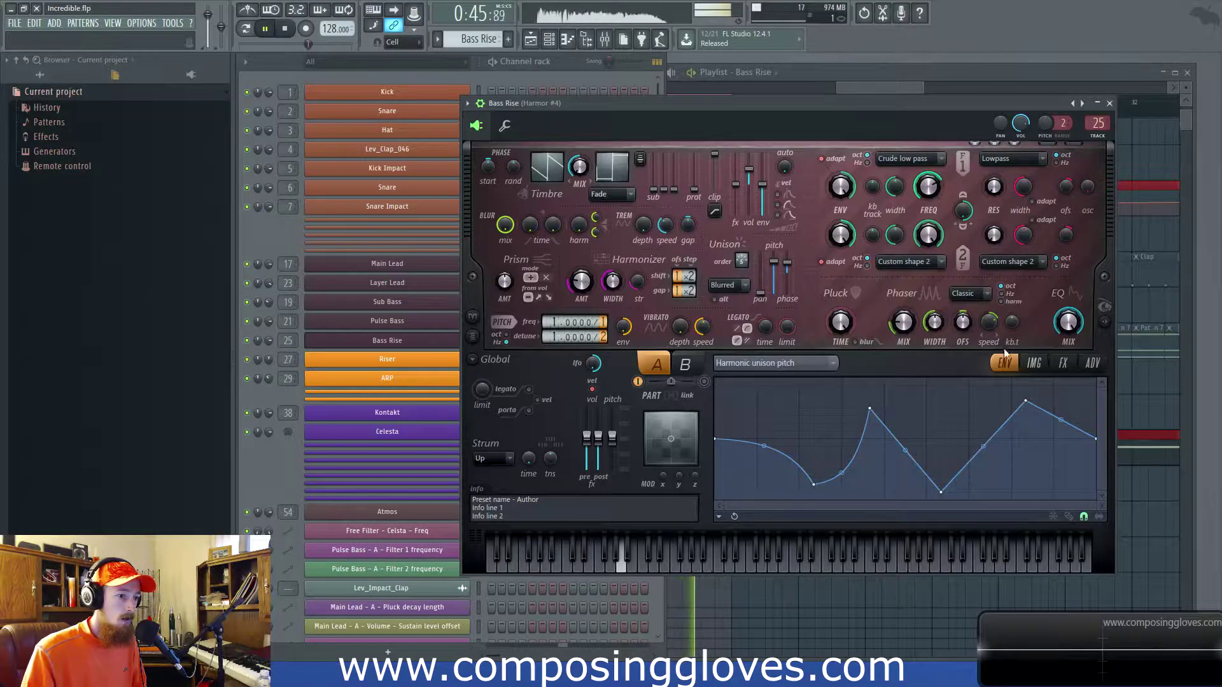
Set Harmor's distortion type to Hill and raise the first sub-harmonic level.
click(1033, 363)
click(1062, 362)
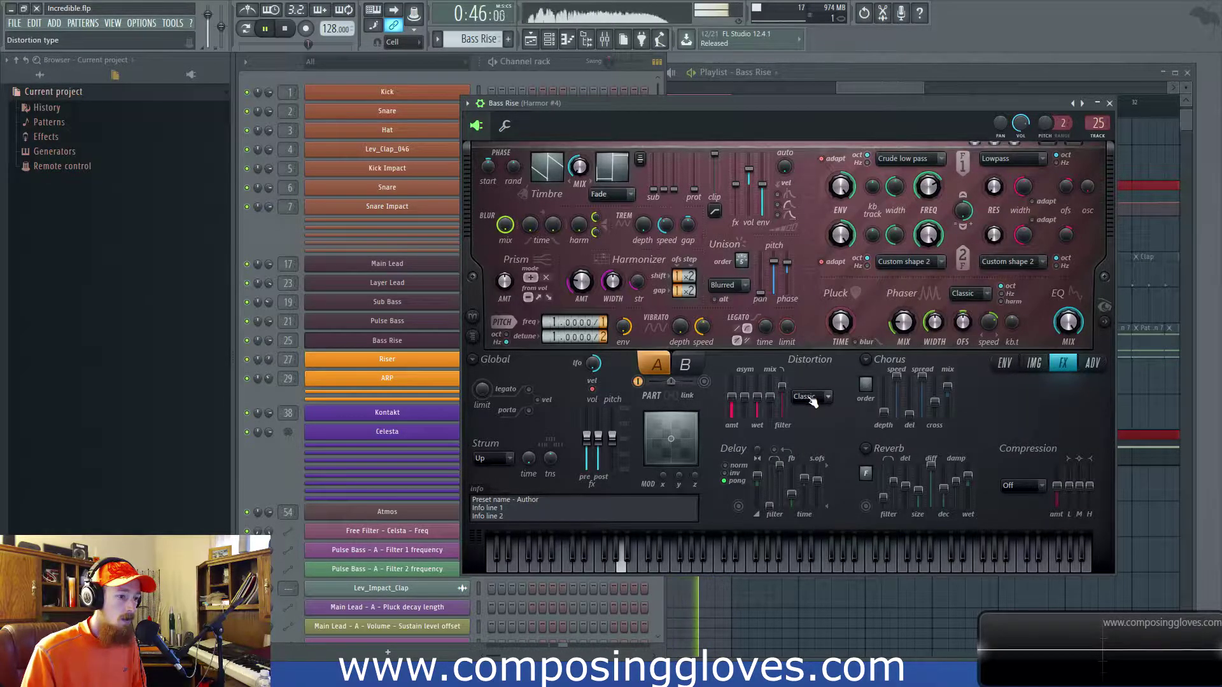
drag(654, 189, 653, 176)
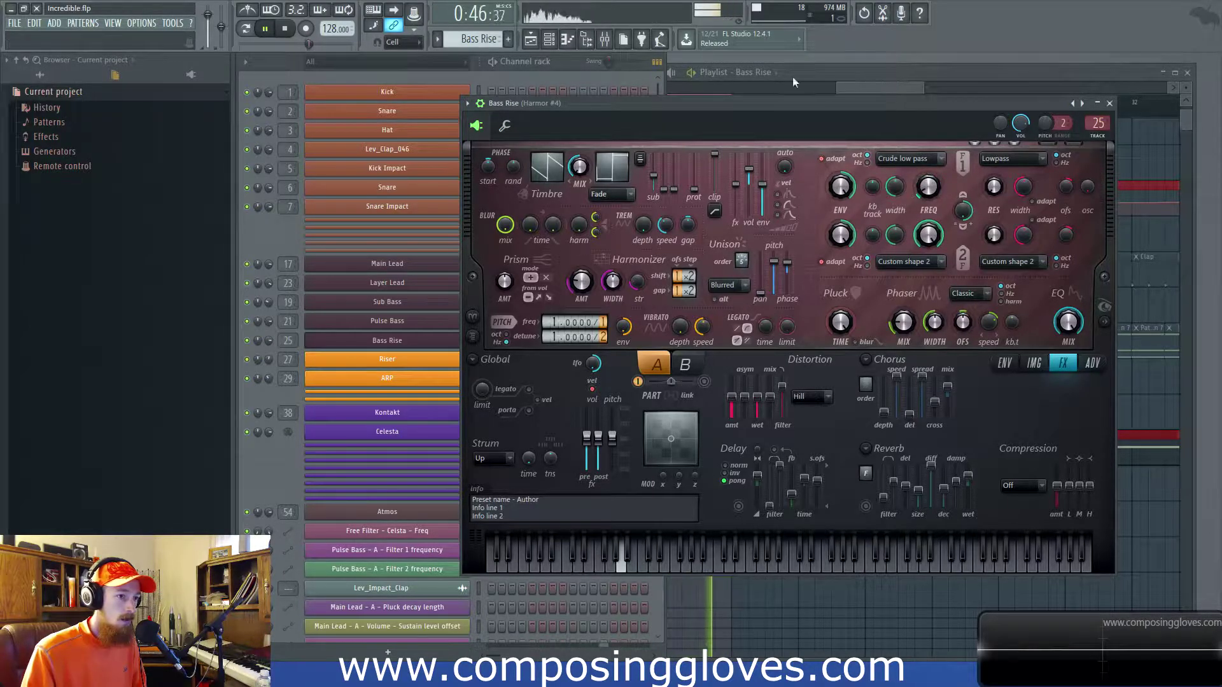
Select bars 25 to 41 in the playlist and create an automation clip for Bass Rise's Part A Filter 1 frequency over that range.
click(852, 82)
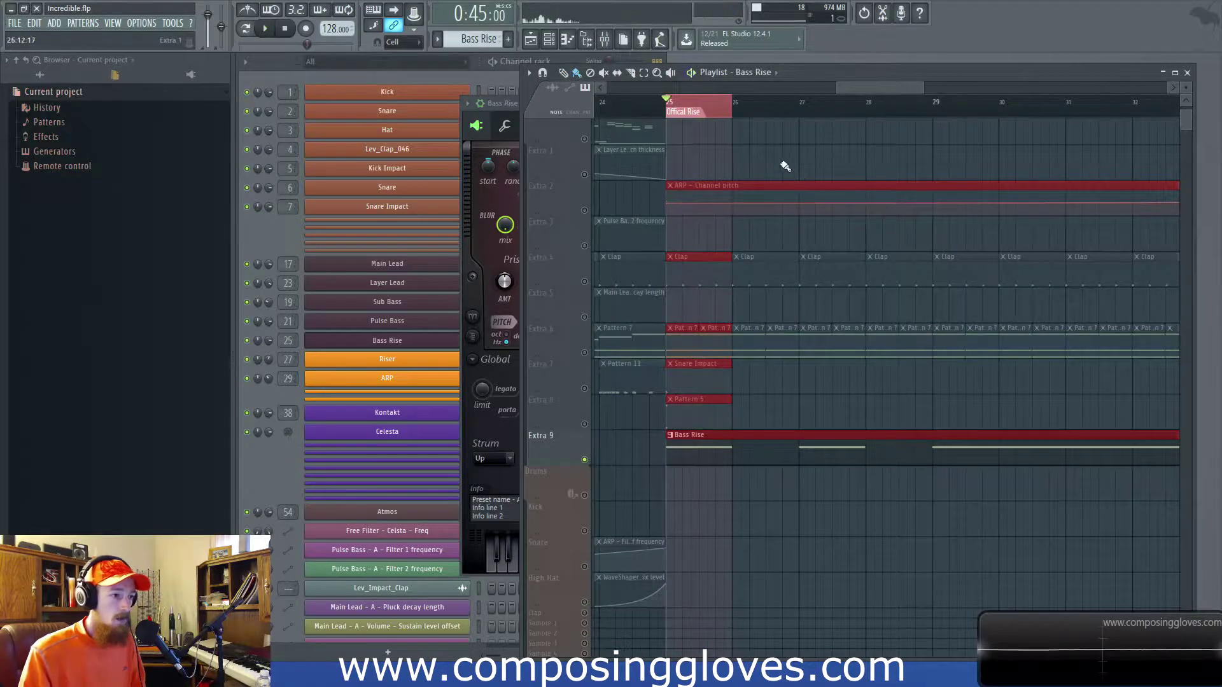
scroll(747, 140, down, 4)
click(729, 113)
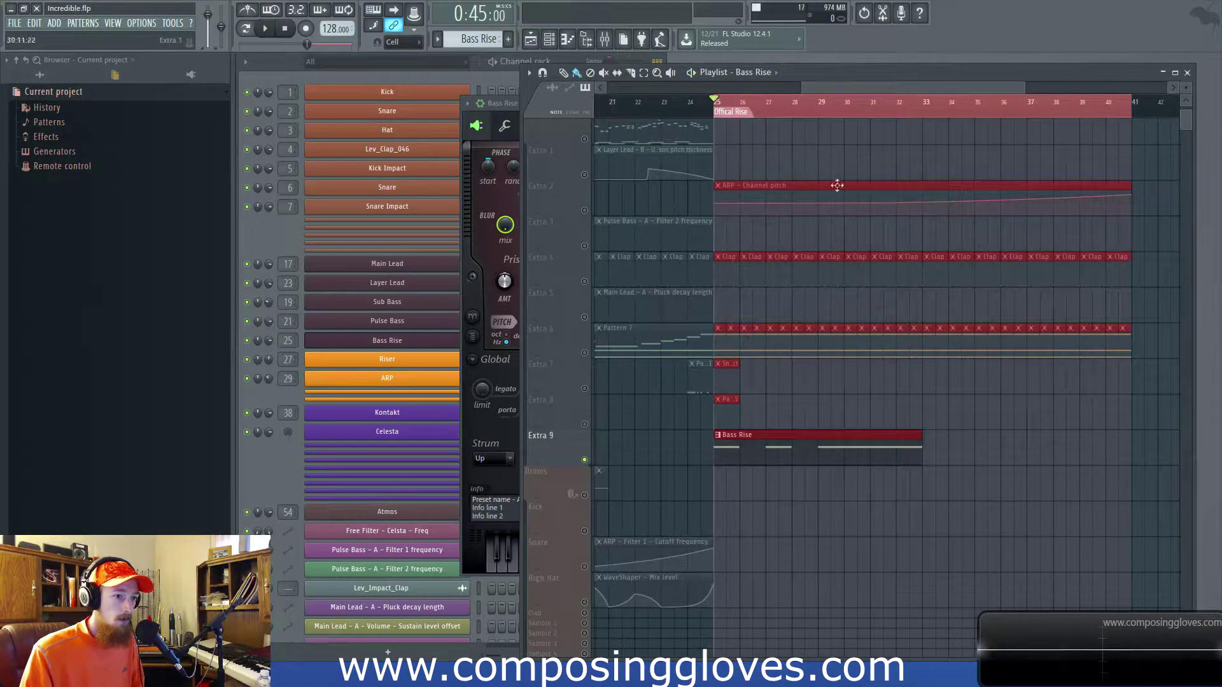
click(479, 206)
right_click(927, 186)
click(961, 307)
click(921, 90)
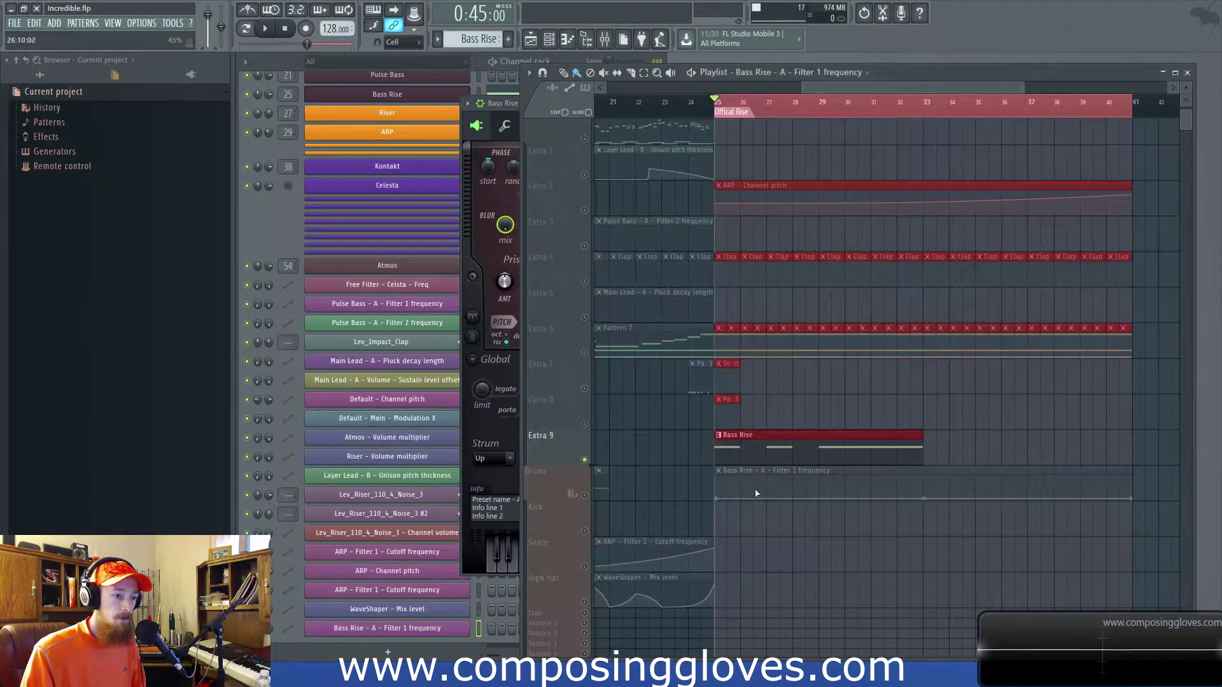
Enable the Drums track holding the filter automation and, during playback, draw small frequency bumps in bars 25 and 27.
scroll(756, 494, up, 3)
click(588, 501)
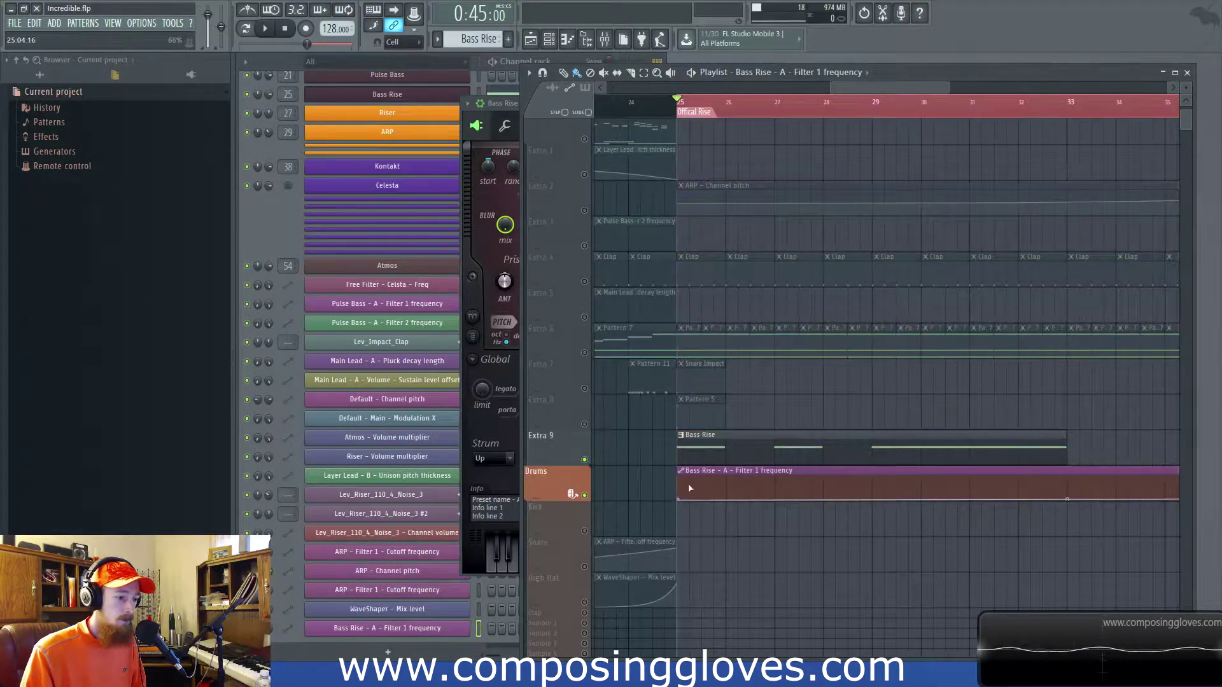
key(space)
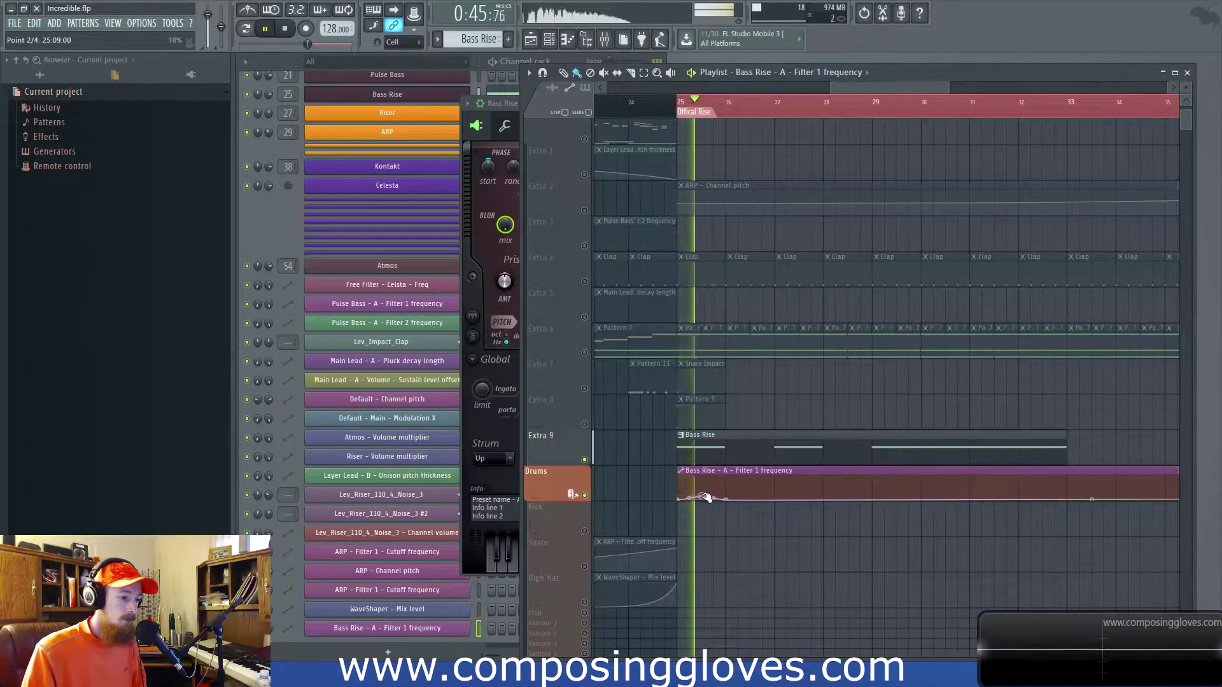
drag(738, 501, 805, 496)
right_click(826, 500)
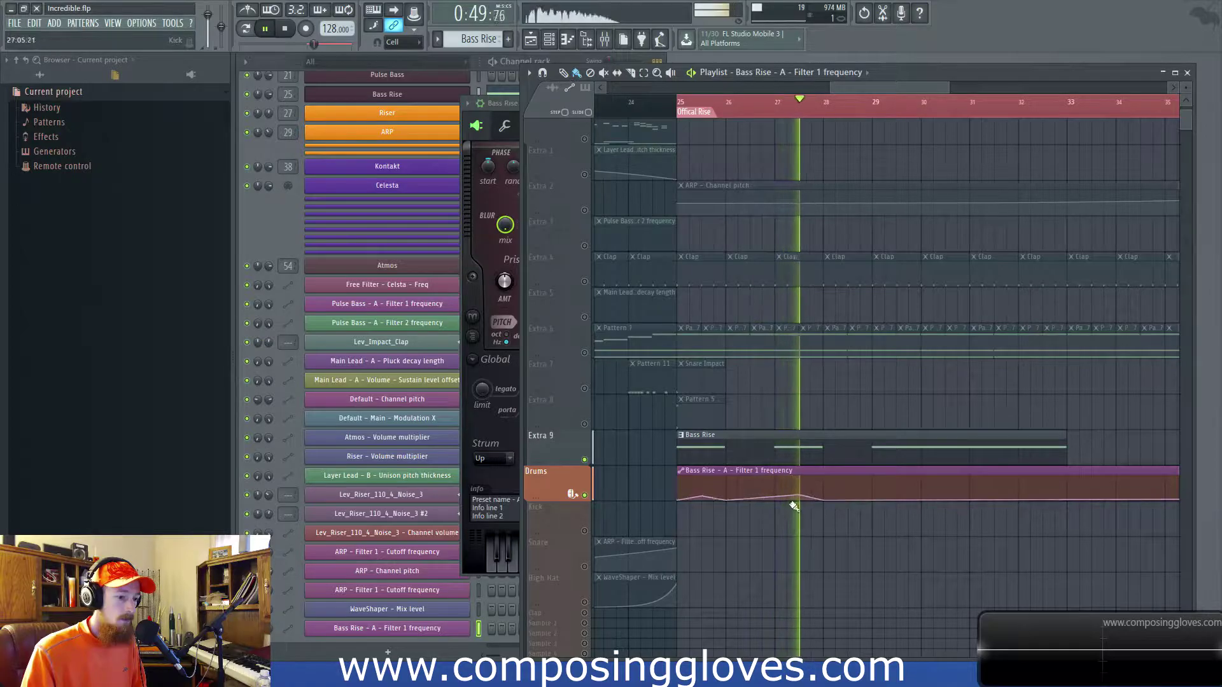
right_click(777, 501)
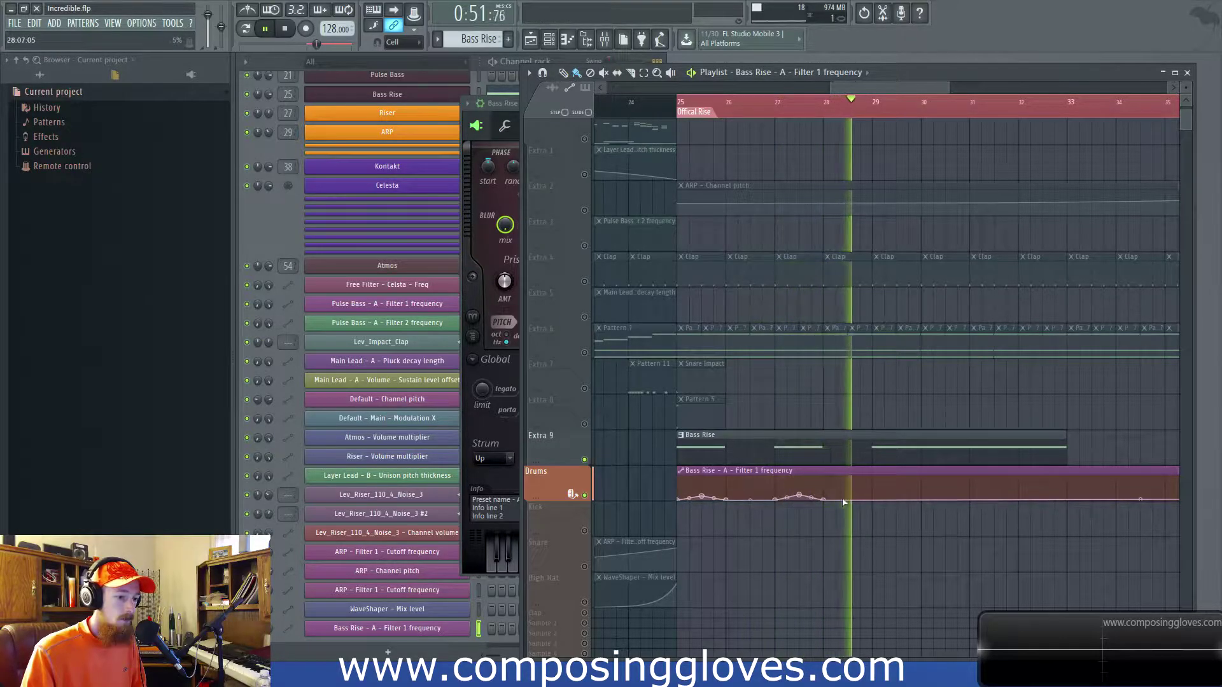
Extend the first two A3 notes of Bass Rise to two bars each so the notes run without gaps.
double_click(736, 451)
scroll(480, 246, left, 2)
ctrl+click(416, 234)
ctrl+shift+click(509, 234)
drag(511, 234, 557, 237)
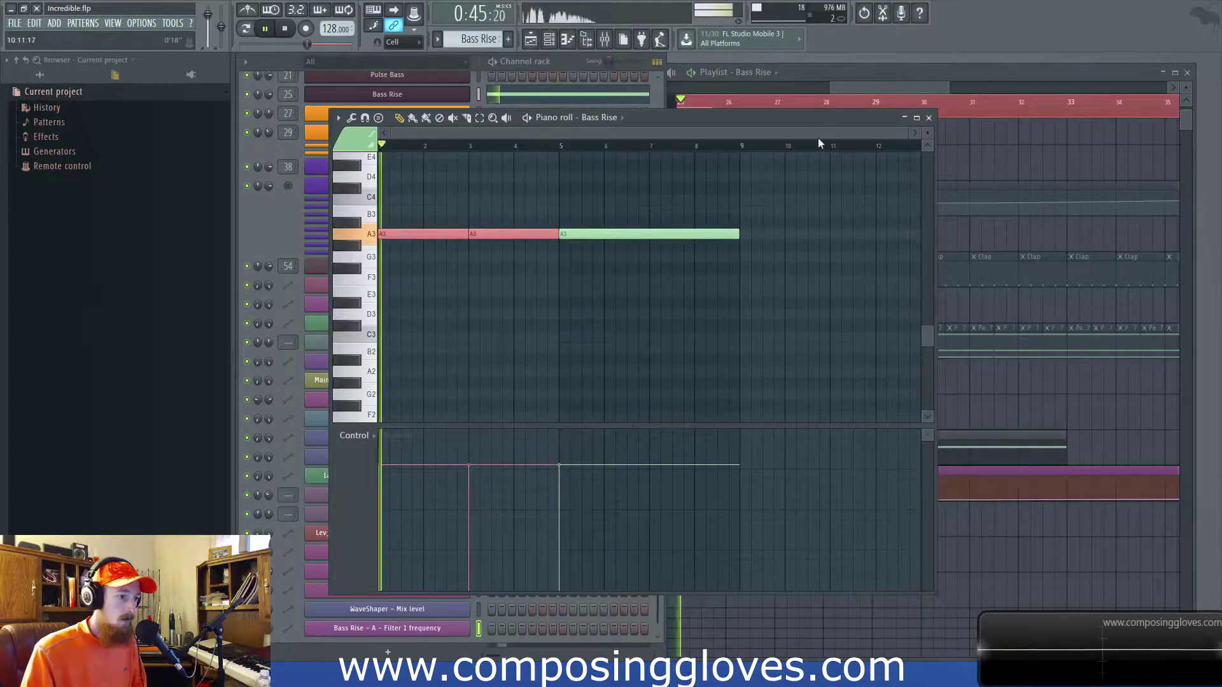
Add small rises and dips to the Filter 1 frequency automation across bars 29 to 33, and place a second Bass Rise clip at bar 33.
click(873, 85)
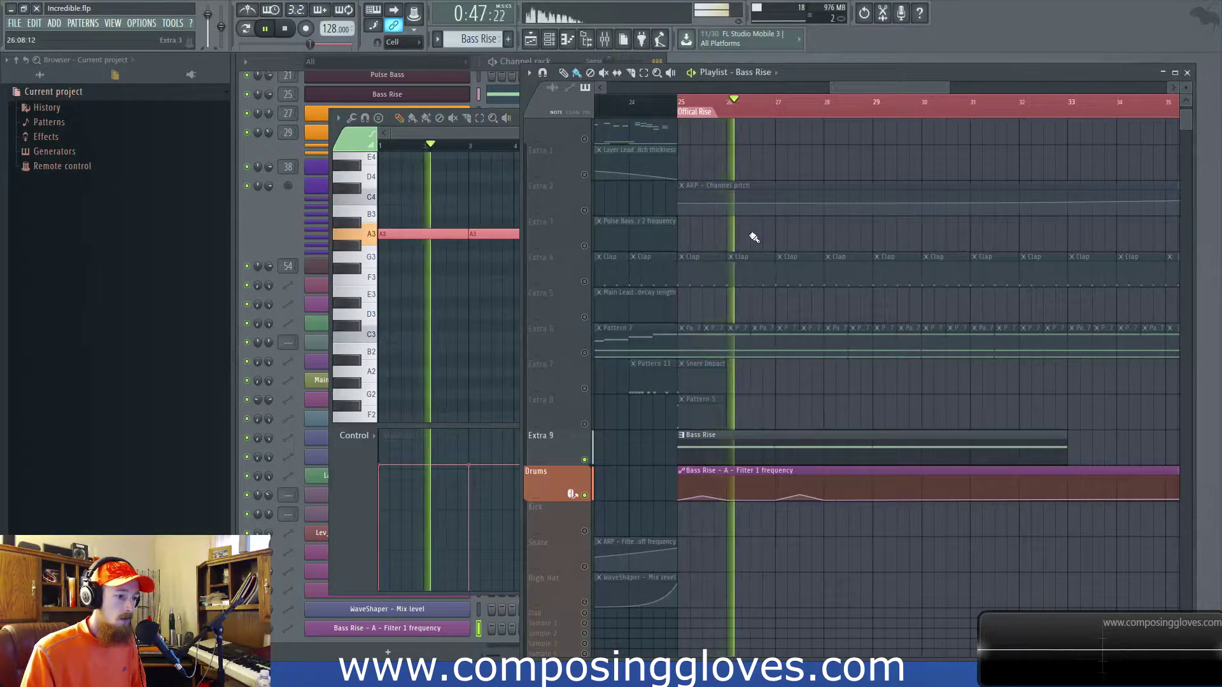
scroll(793, 422, down, 3)
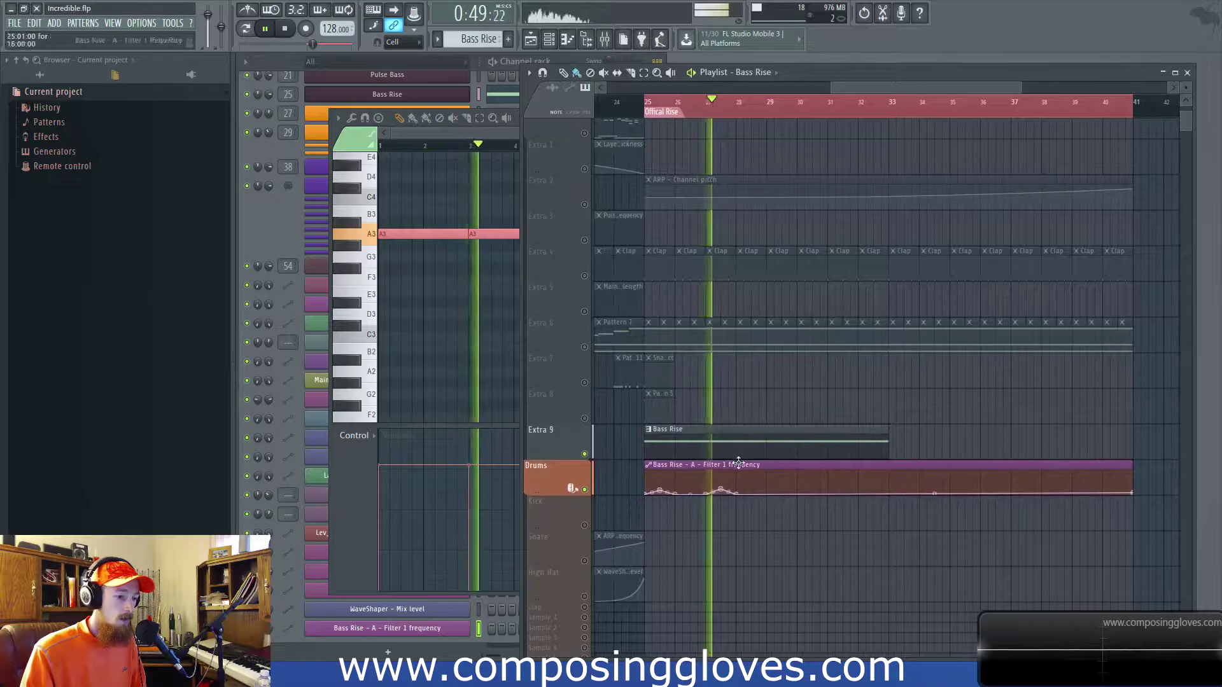
right_click(768, 494)
right_click(775, 490)
right_click(782, 495)
right_click(796, 492)
right_click(821, 489)
right_click(835, 493)
right_click(860, 489)
right_click(866, 492)
right_click(873, 492)
right_click(882, 488)
click(910, 445)
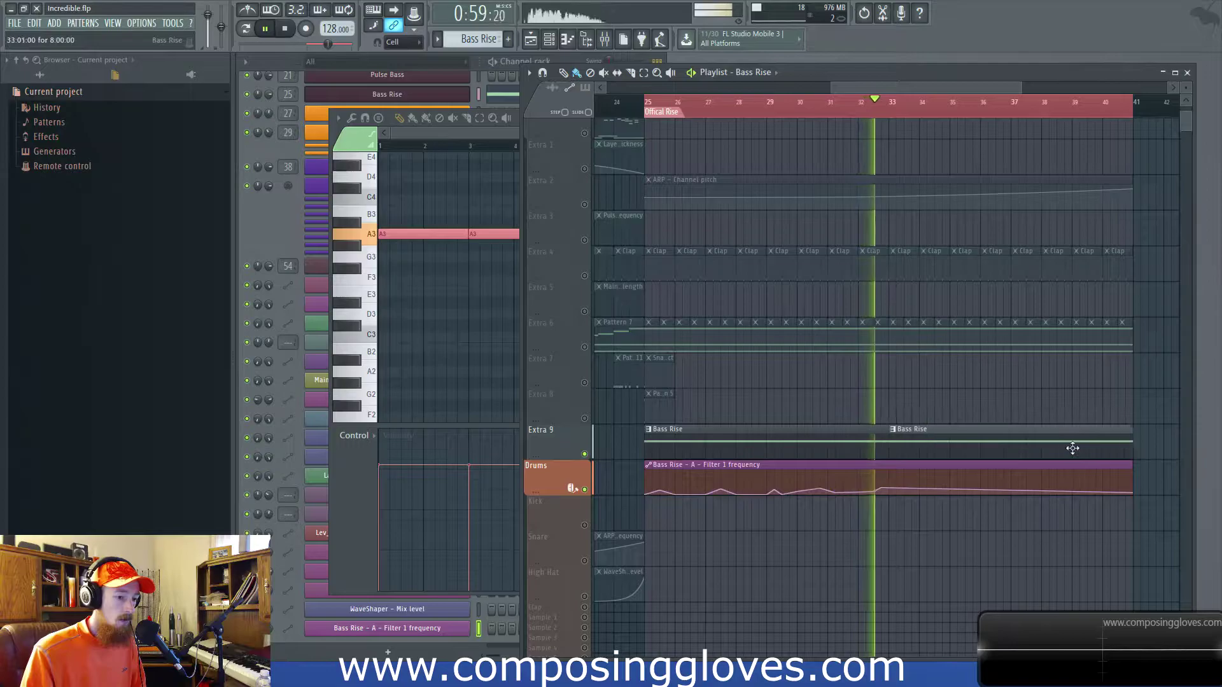
Draw a growing zigzag in the Filter 1 frequency automation from bar 36 to bar 39, and hold it high until bar 40.
scroll(987, 456, up, 2)
drag(987, 456, 869, 451)
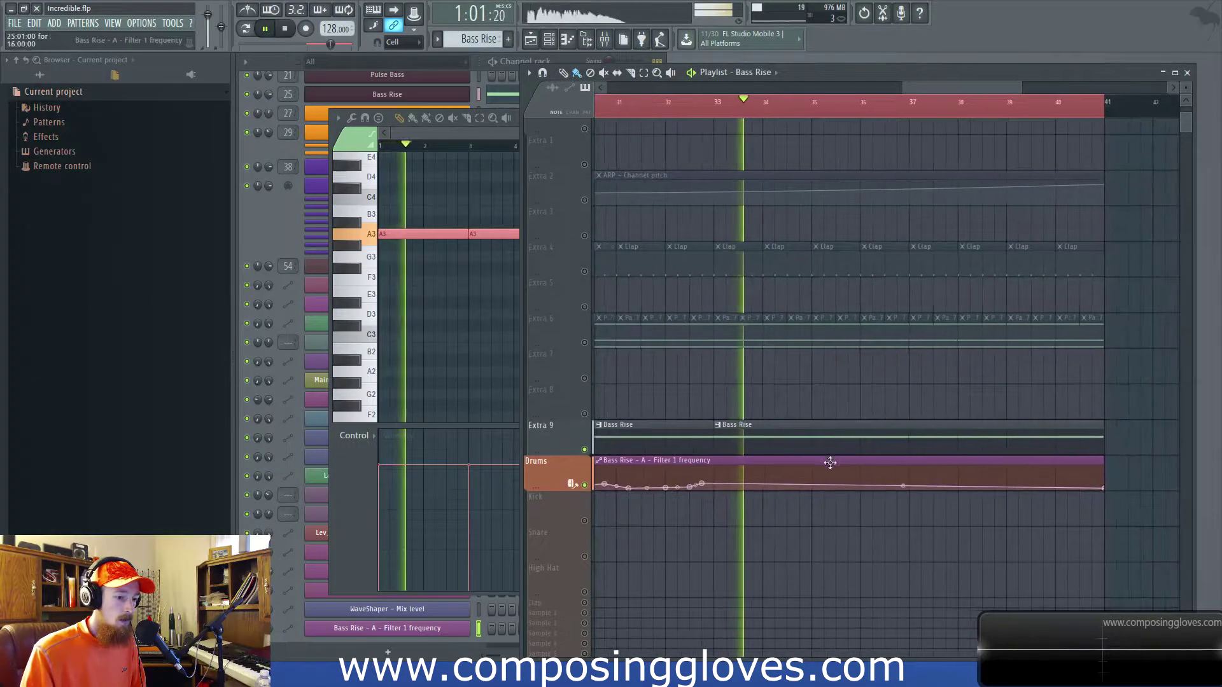
right_click(861, 482)
right_click(873, 489)
right_click(884, 482)
right_click(910, 471)
right_click(920, 489)
right_click(933, 477)
right_click(946, 485)
right_click(958, 467)
right_click(969, 489)
right_click(982, 476)
right_click(996, 489)
right_click(1007, 471)
right_click(1056, 471)
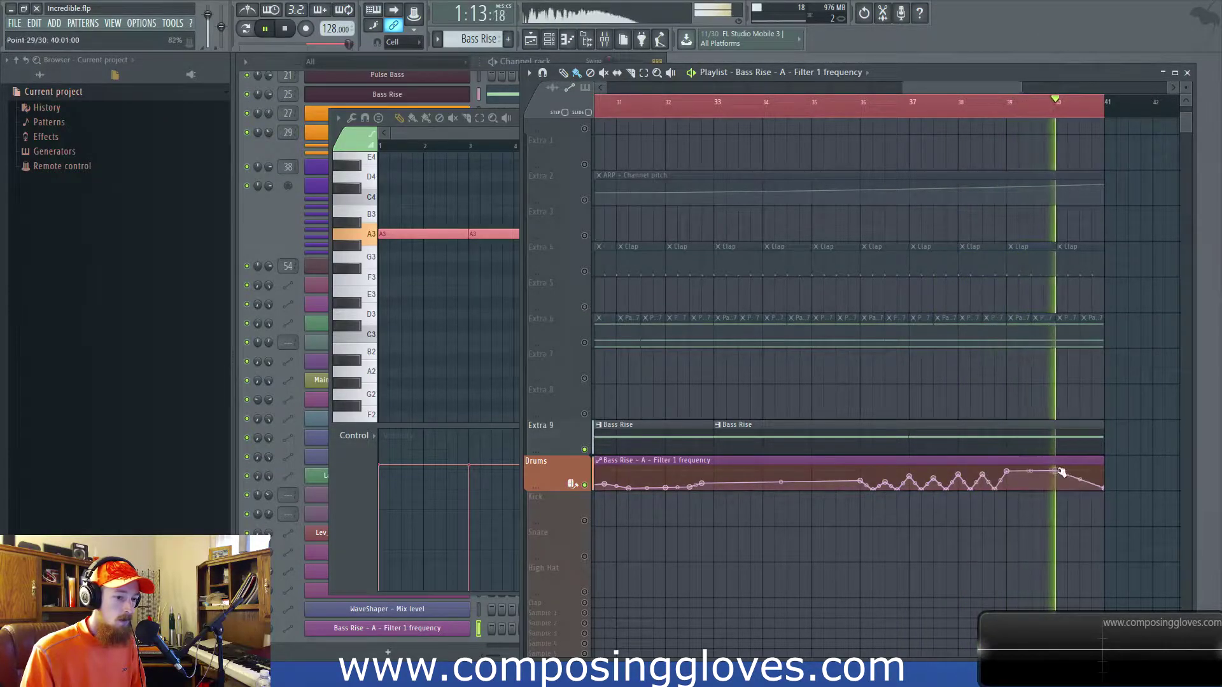
Raise the end of the Filter 1 frequency automation so it keeps climbing from bar 40 to bar 41, and stop playback.
right_click(1092, 468)
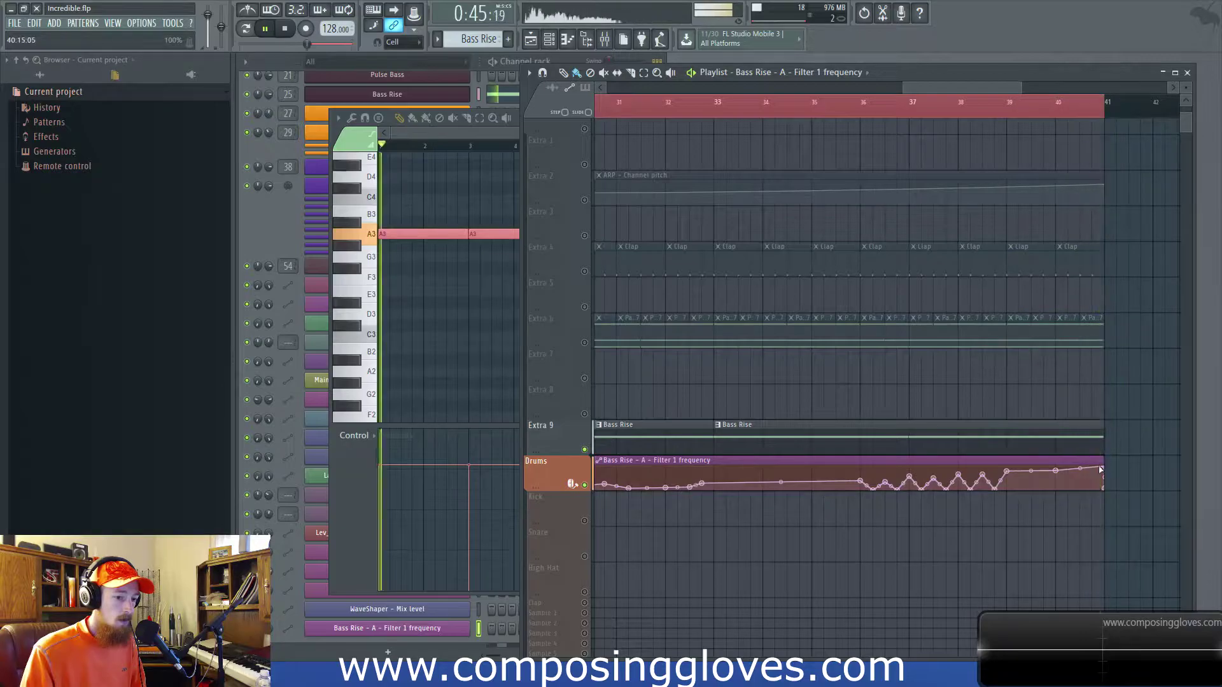
scroll(785, 397, down, 2)
scroll(785, 396, down, 2)
key(space)
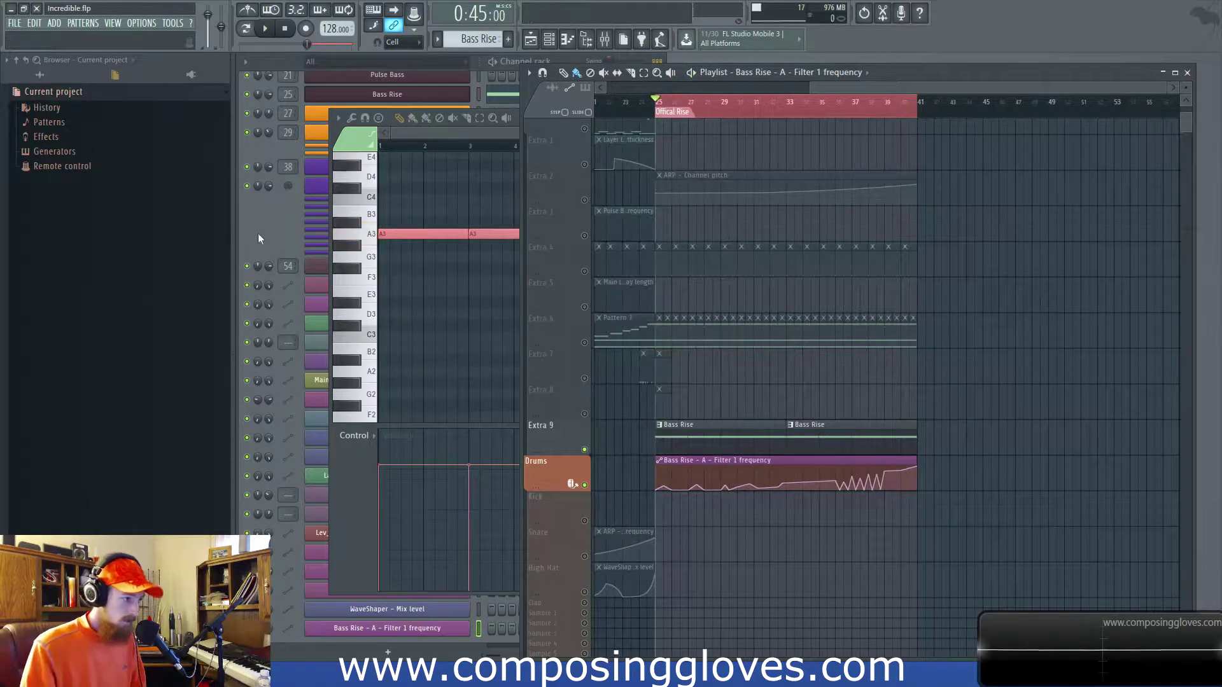
Show the Harmor #4 mixer insert and rename it Bass Rise.
click(258, 233)
click(603, 39)
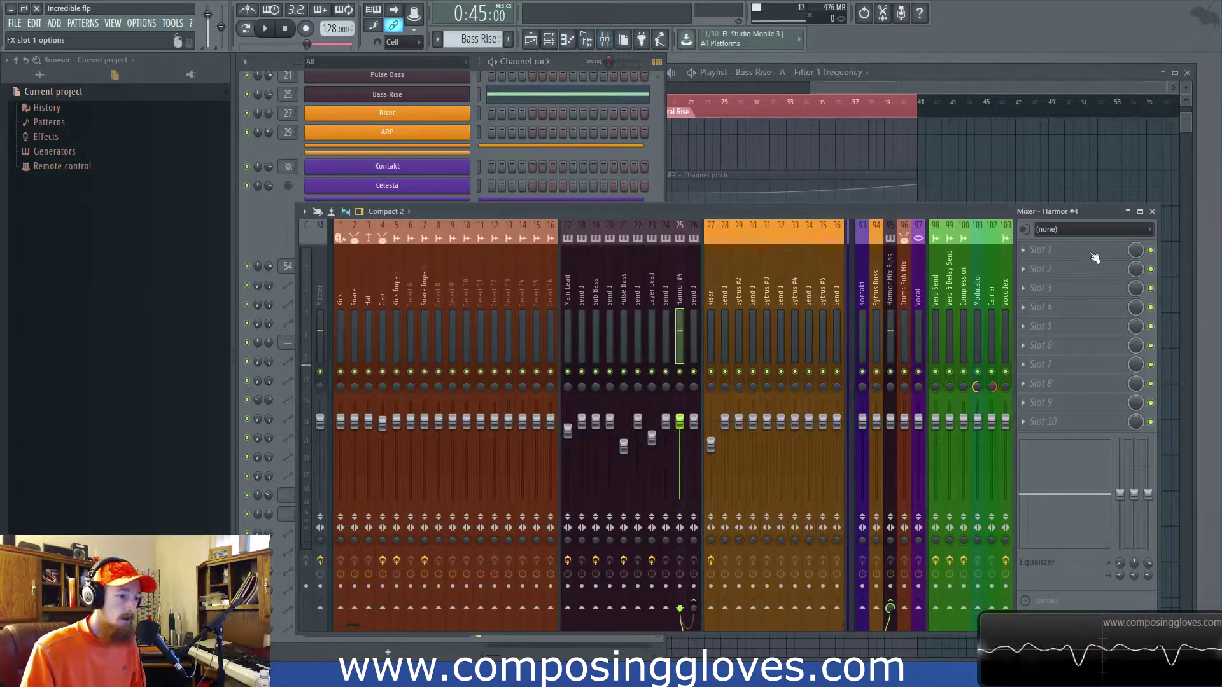
double_click(682, 289)
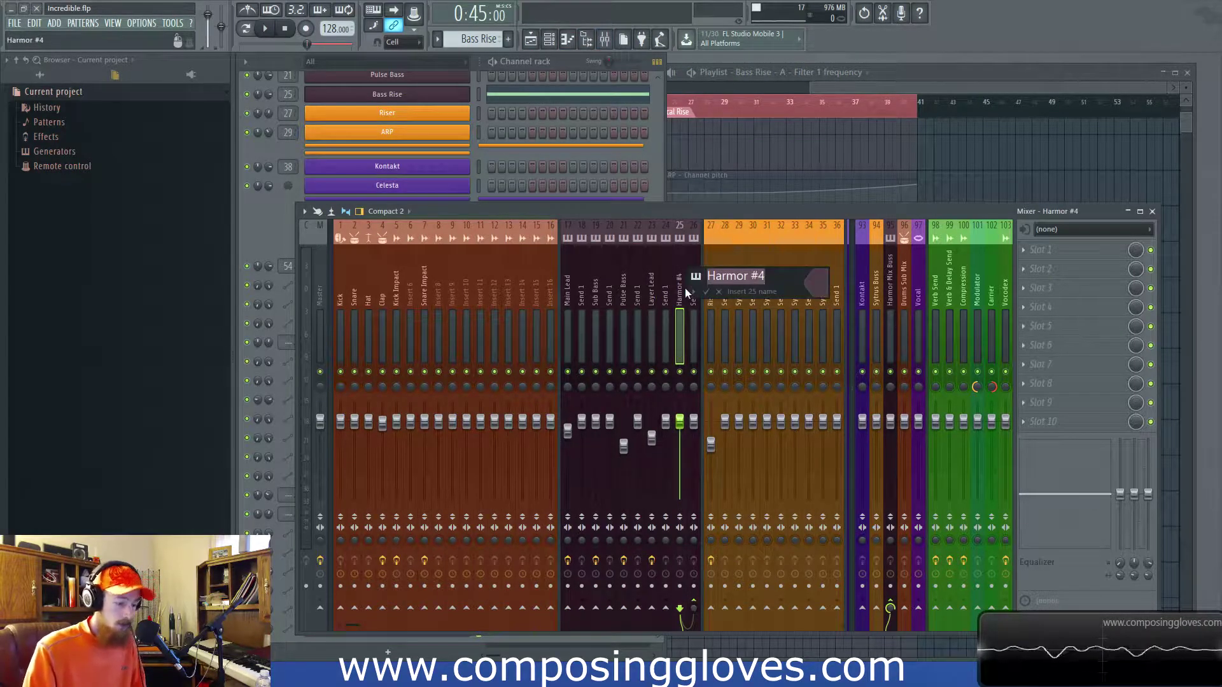
text(Bass Rise)
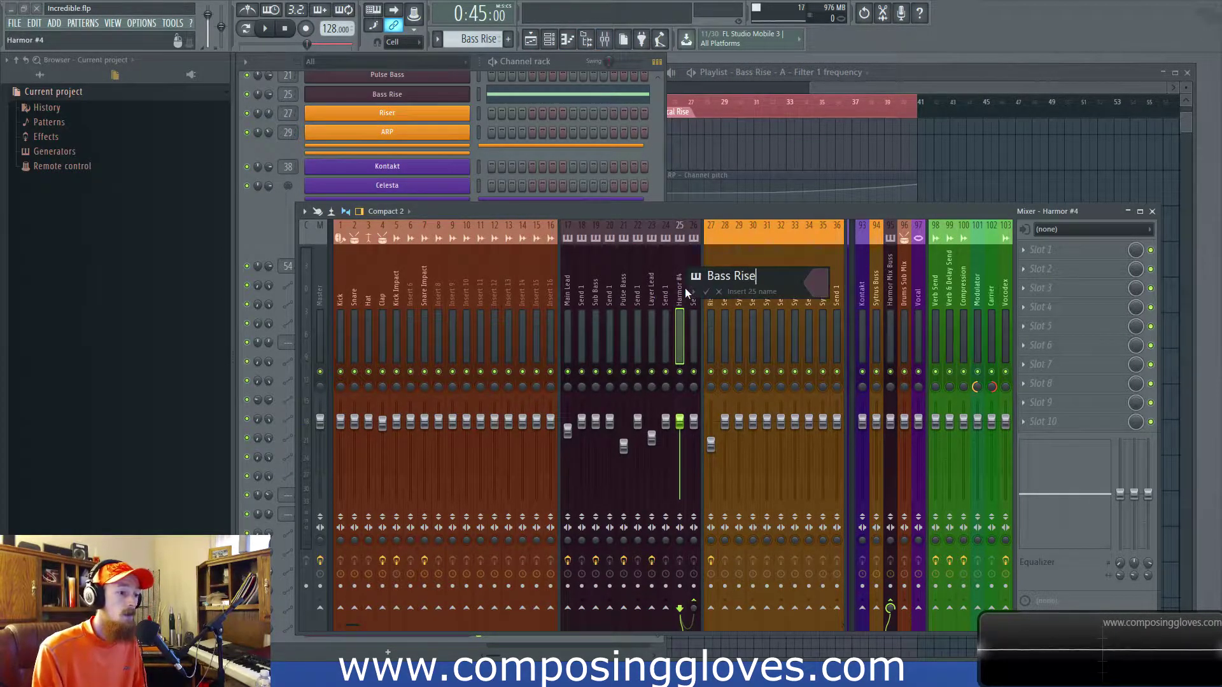
key(Return)
Load Hardcore in the first effect slot of the Bass Rise insert and replace it with Fruity WaveShaper.
click(1057, 250)
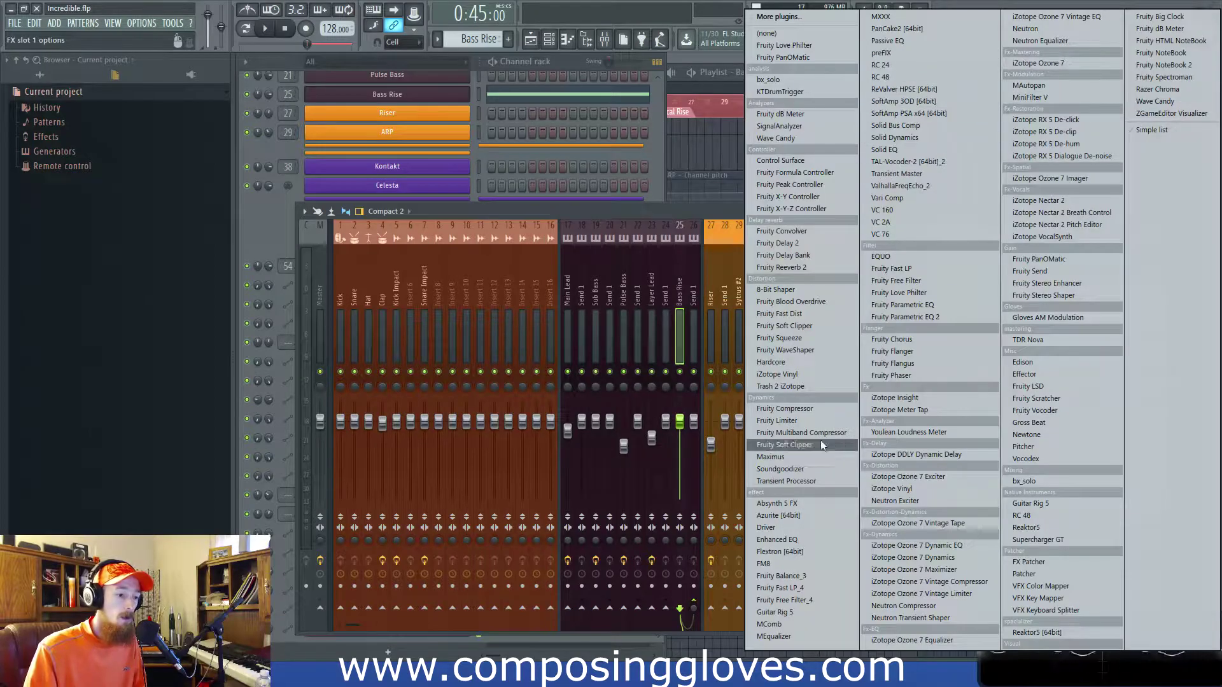
click(819, 360)
click(1032, 251)
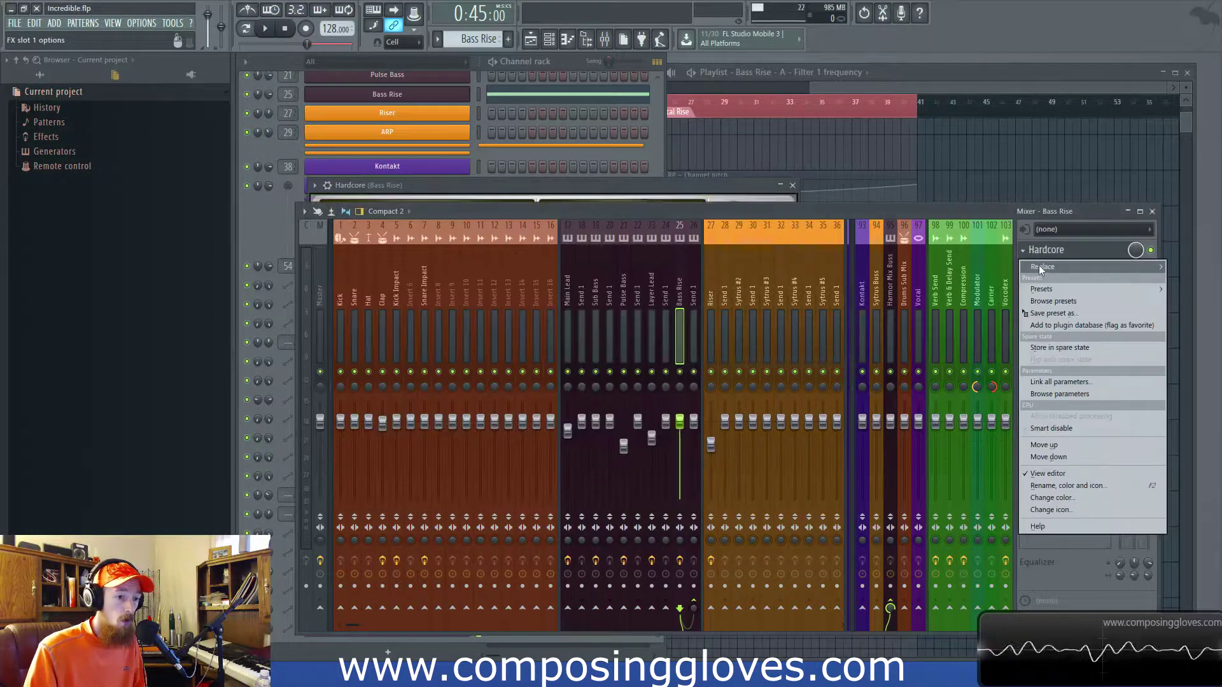
mouse_move(1043, 253)
click(807, 348)
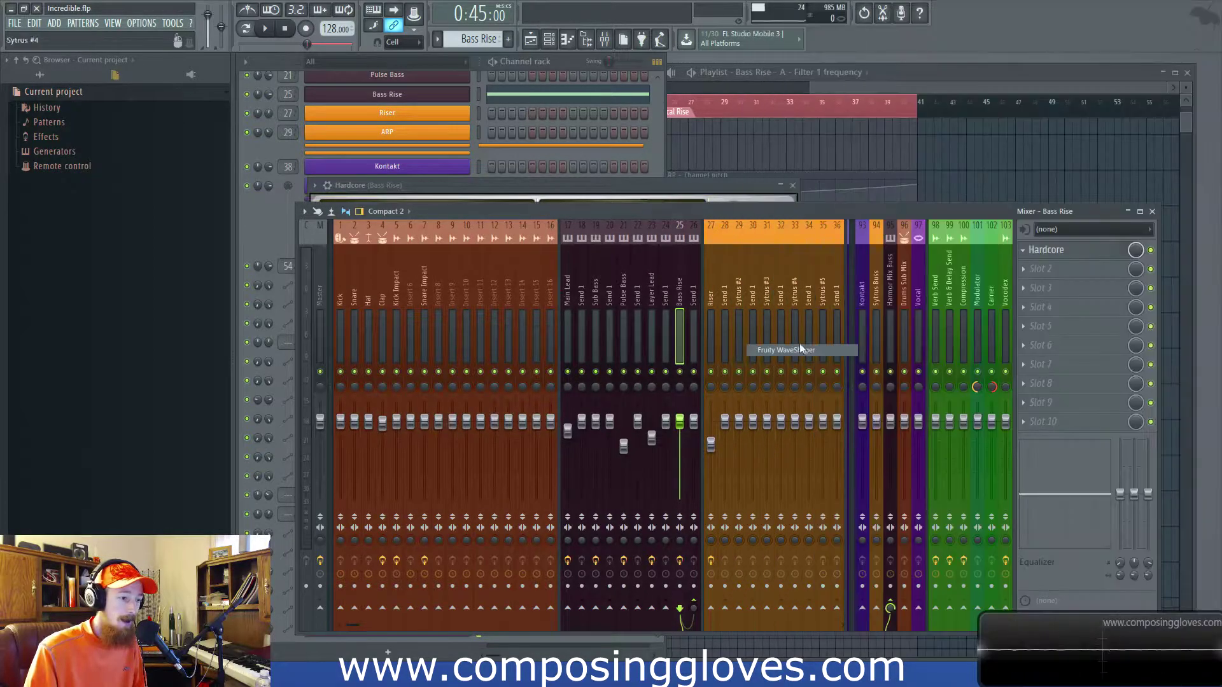
During playback, add a point on the lower half of the WaveShaper curve, bend the upper segment downward, and close the plugin.
drag(394, 189, 556, 216)
key(space)
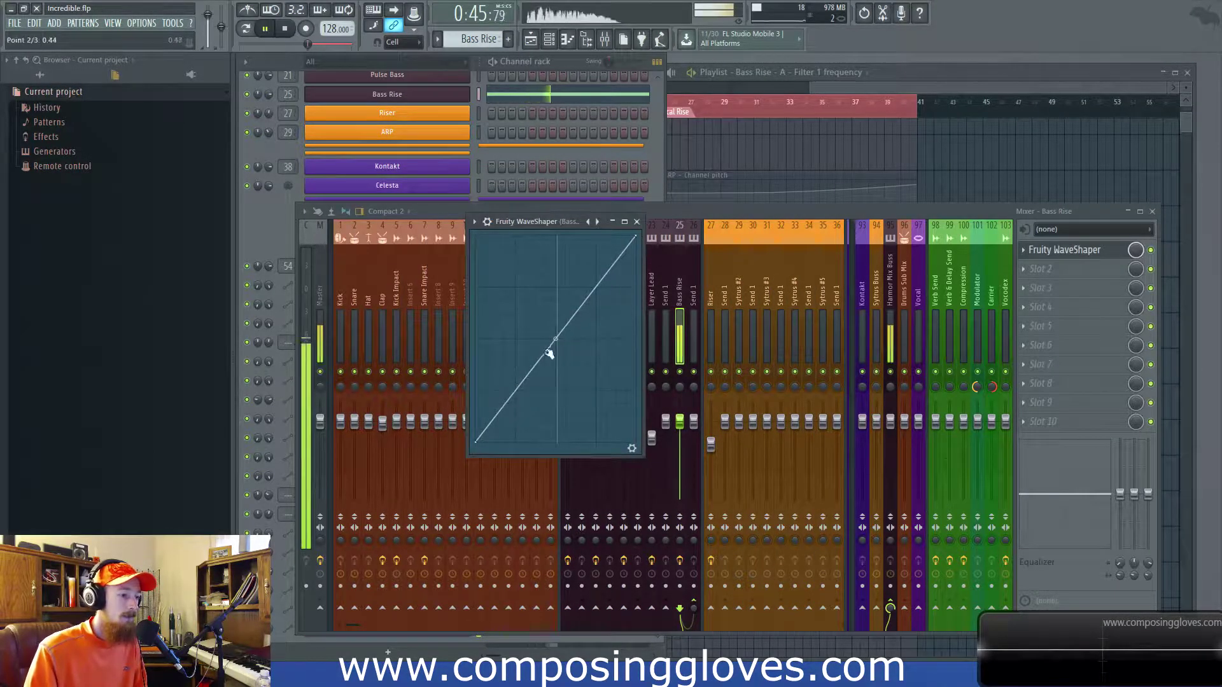
right_click(525, 365)
drag(582, 304, 580, 339)
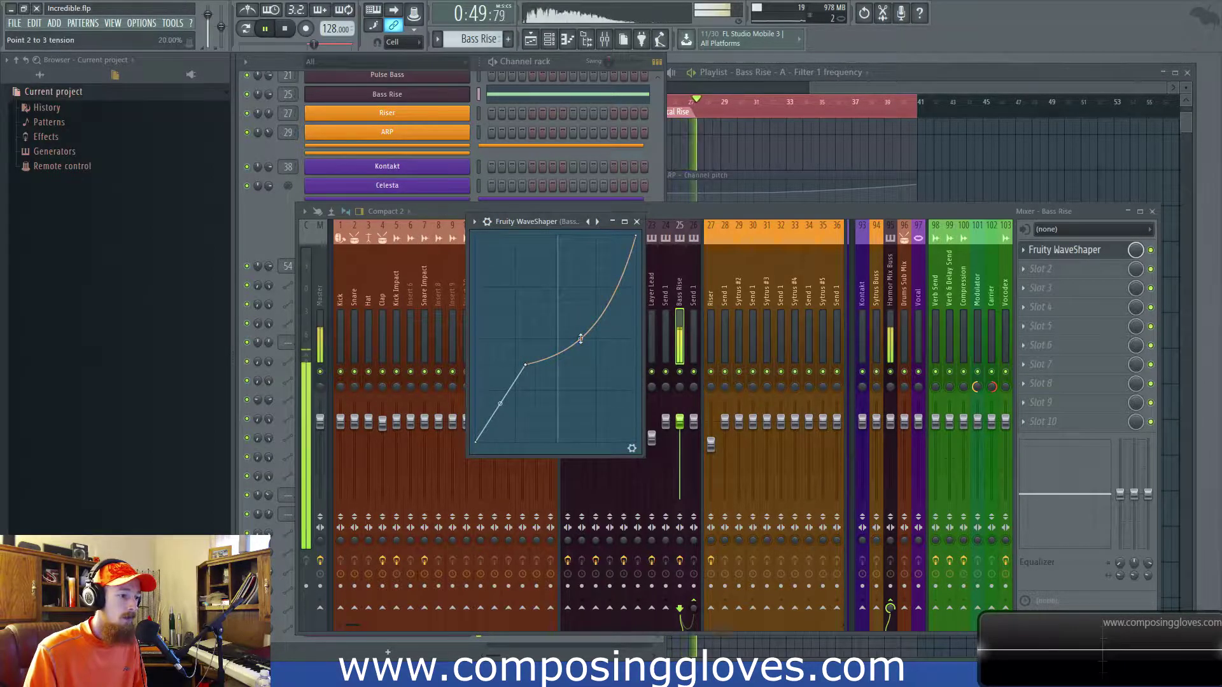
click(637, 221)
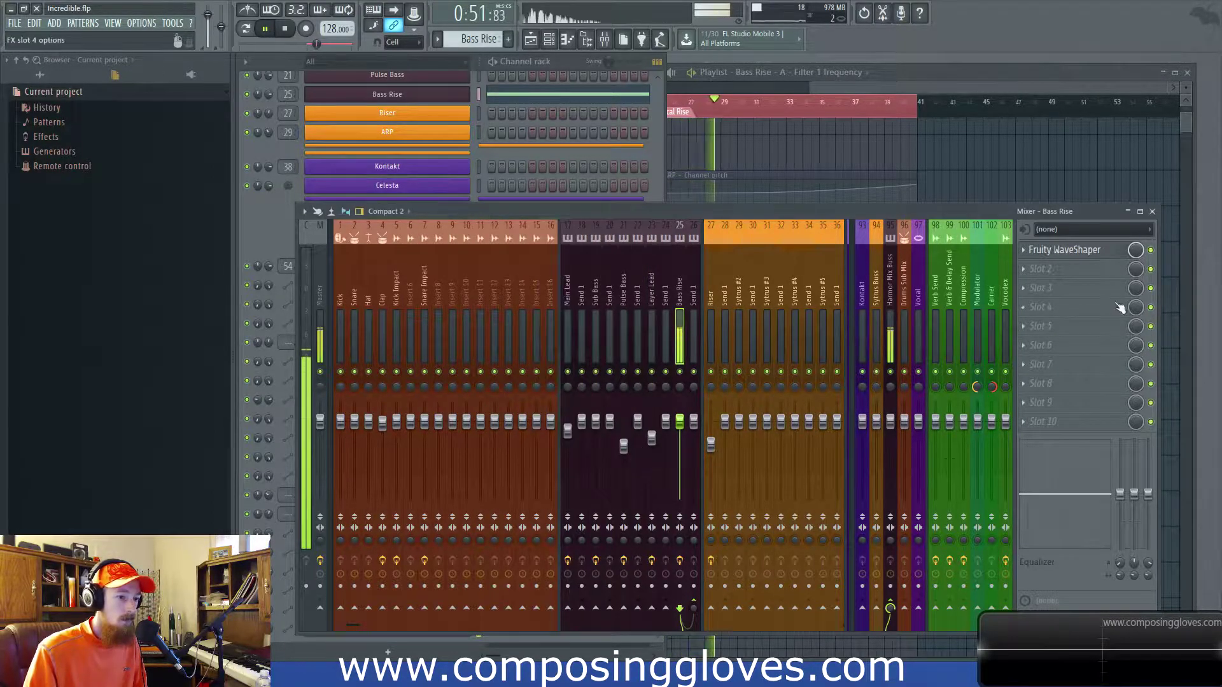
Add Fruity Parametric EQ 2 in slot 2, cutting the lows and bands 3 and 4, boosting bands 5 and 6, and adjusting band 3's width.
click(1060, 267)
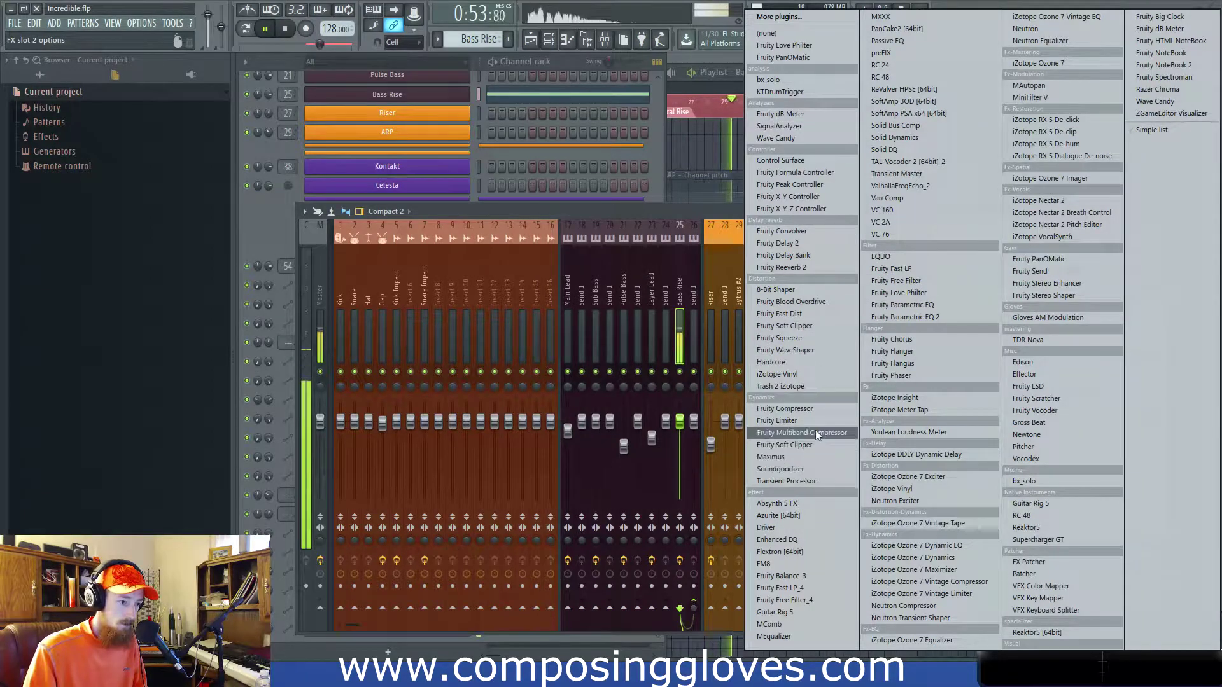
click(972, 316)
drag(525, 304, 469, 343)
drag(485, 283, 344, 360)
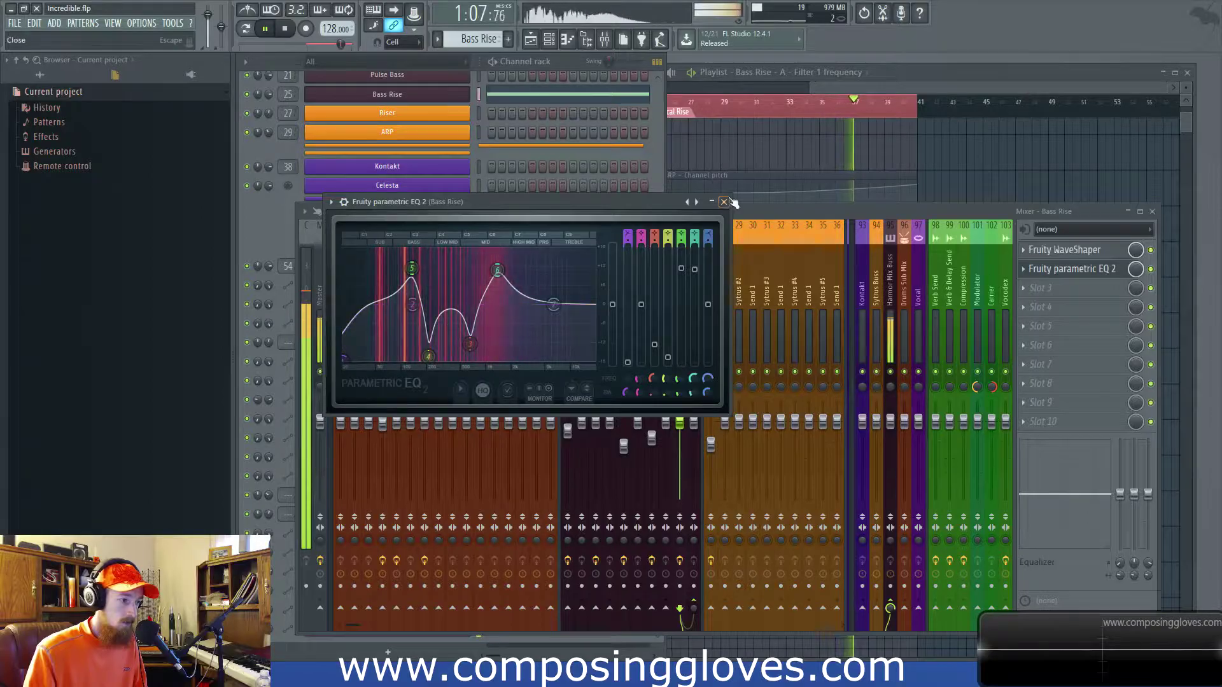
mouse_move(654, 380)
mouse_down()
mouse_move(657, 397)
mouse_move(658, 386)
mouse_up()
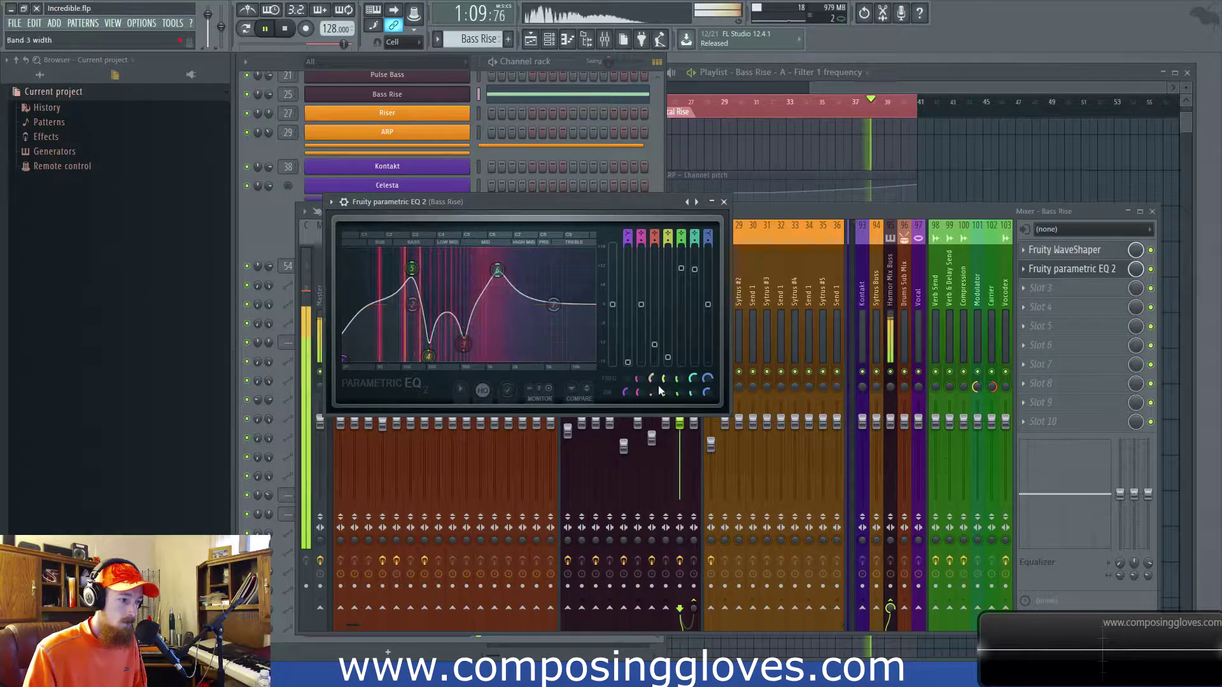
Stop playback and create automation clips for the frequencies of EQ bands 2, 3, 4 and 5.
key(space)
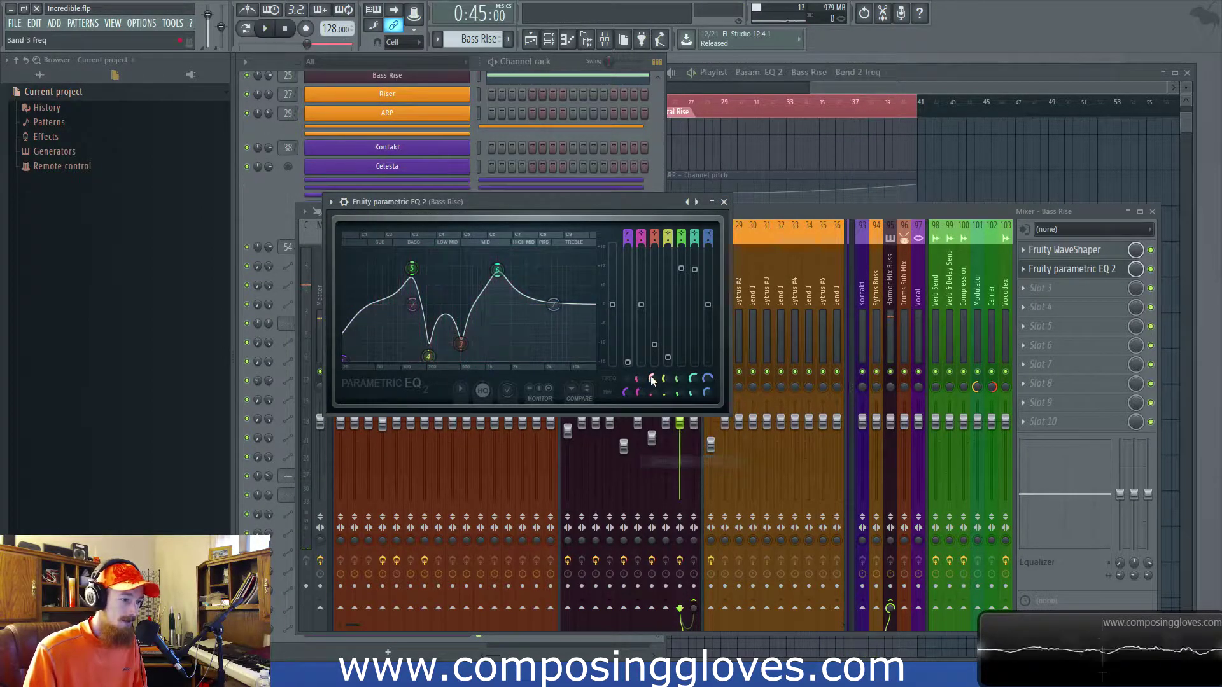
right_click(651, 378)
click(674, 460)
right_click(665, 378)
click(687, 462)
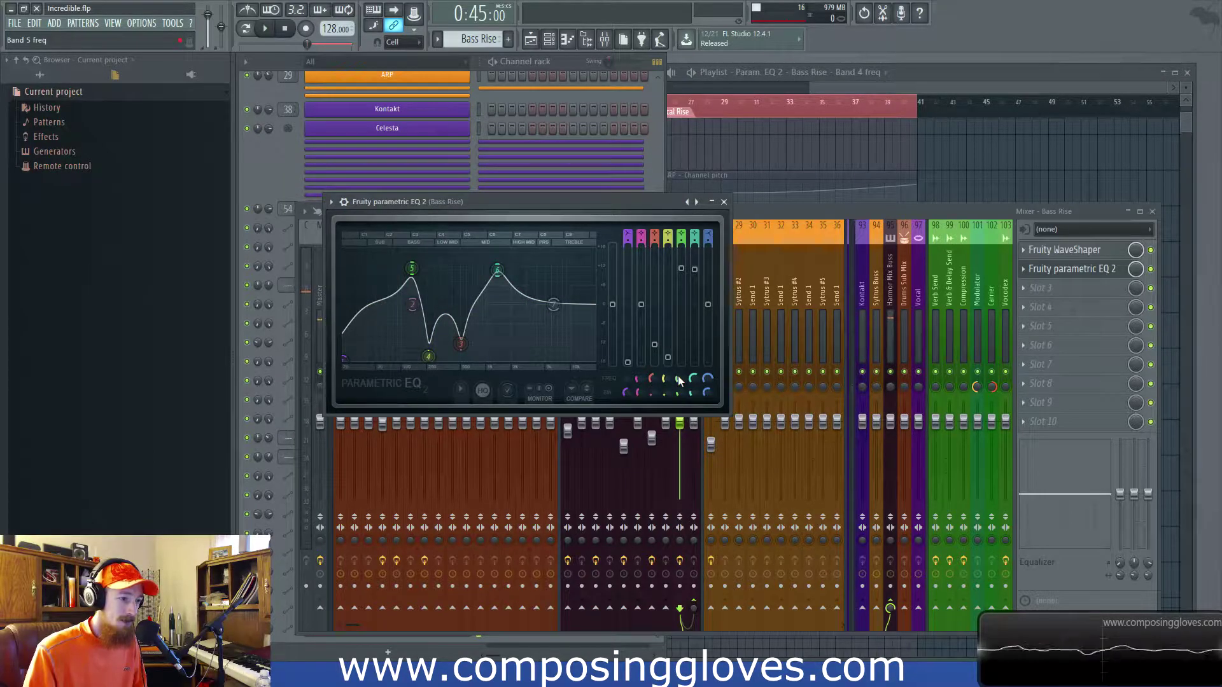
right_click(678, 379)
click(701, 462)
Enlarge the Clap, Sample 1 and Sample 2 playlist tracks that hold the new EQ automation clips.
click(873, 82)
scroll(762, 369, up, 2)
scroll(639, 492, down, 4)
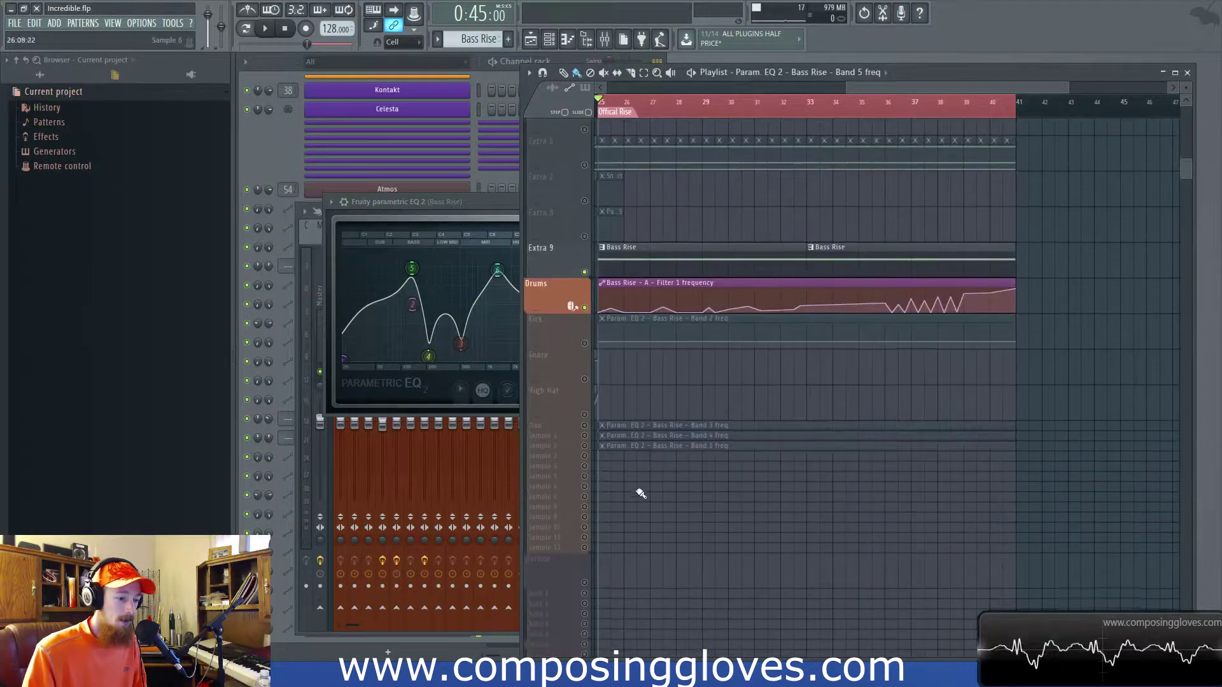
double_click(565, 429)
double_click(564, 460)
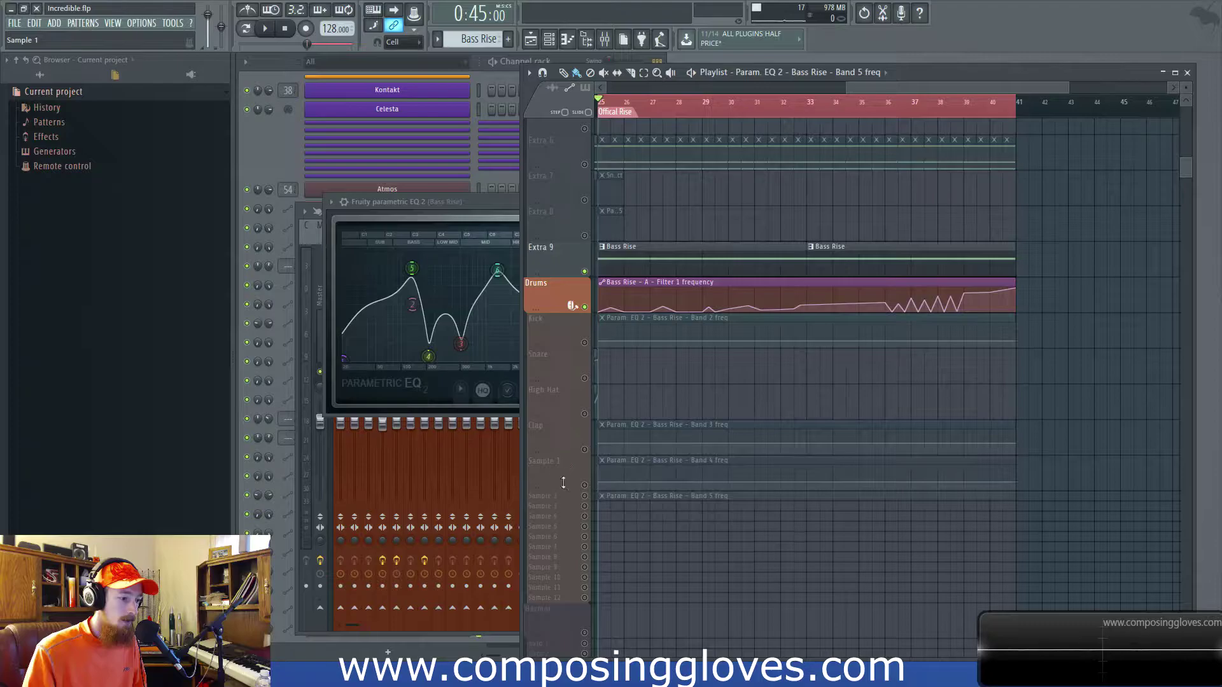
double_click(561, 497)
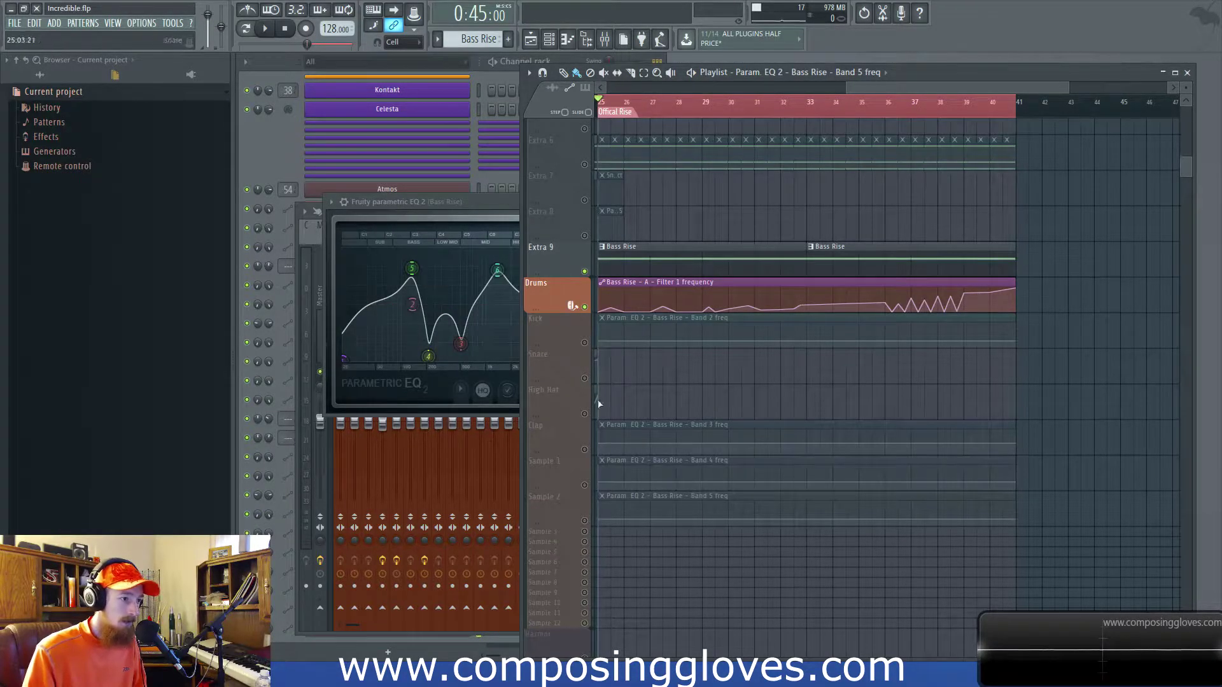
Enable the Clap, Sample 1, Sample 2 and Kick tracks holding the EQ frequency automation.
click(584, 449)
click(584, 485)
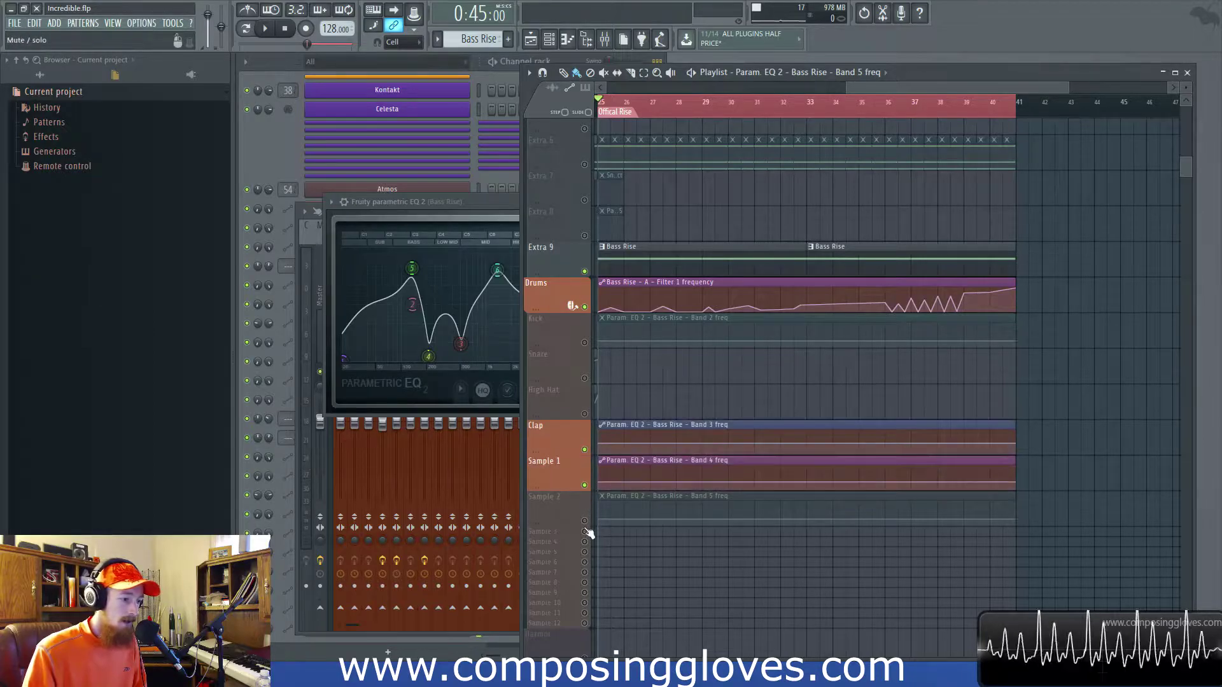
click(584, 520)
click(584, 342)
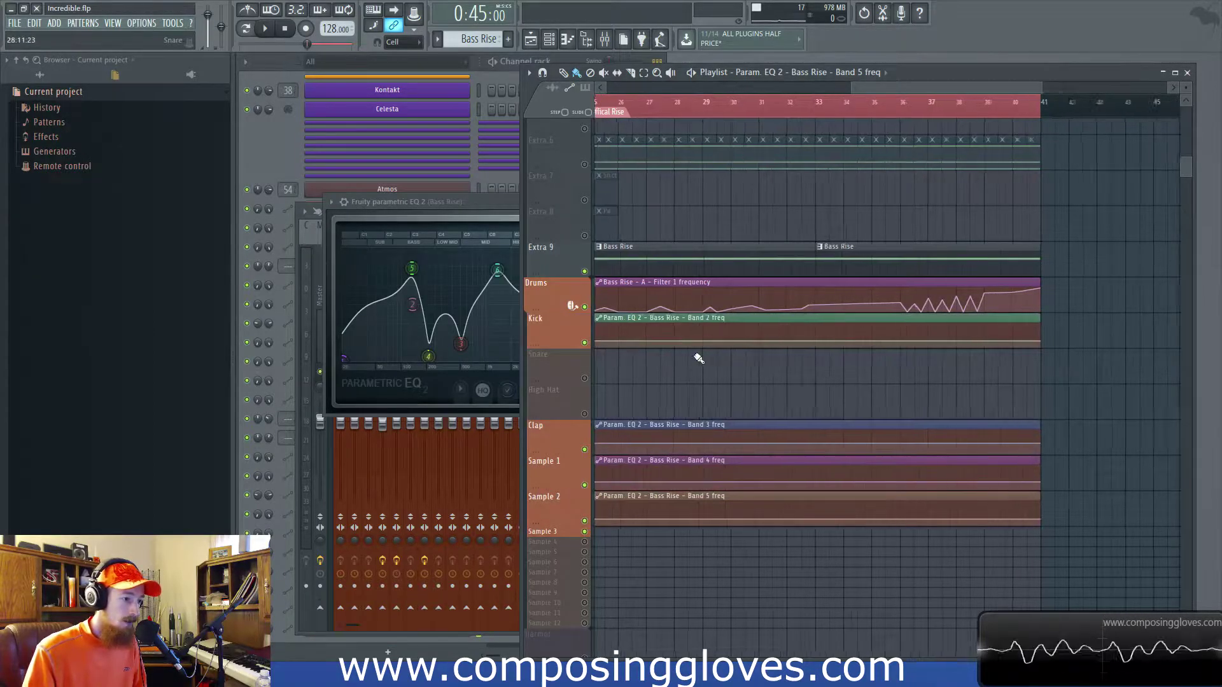
Draw a peak at bar 27, a dip before bar 29 and another peak at bar 29 in the Band 2 frequency automation.
scroll(699, 357, up, 1)
key(space)
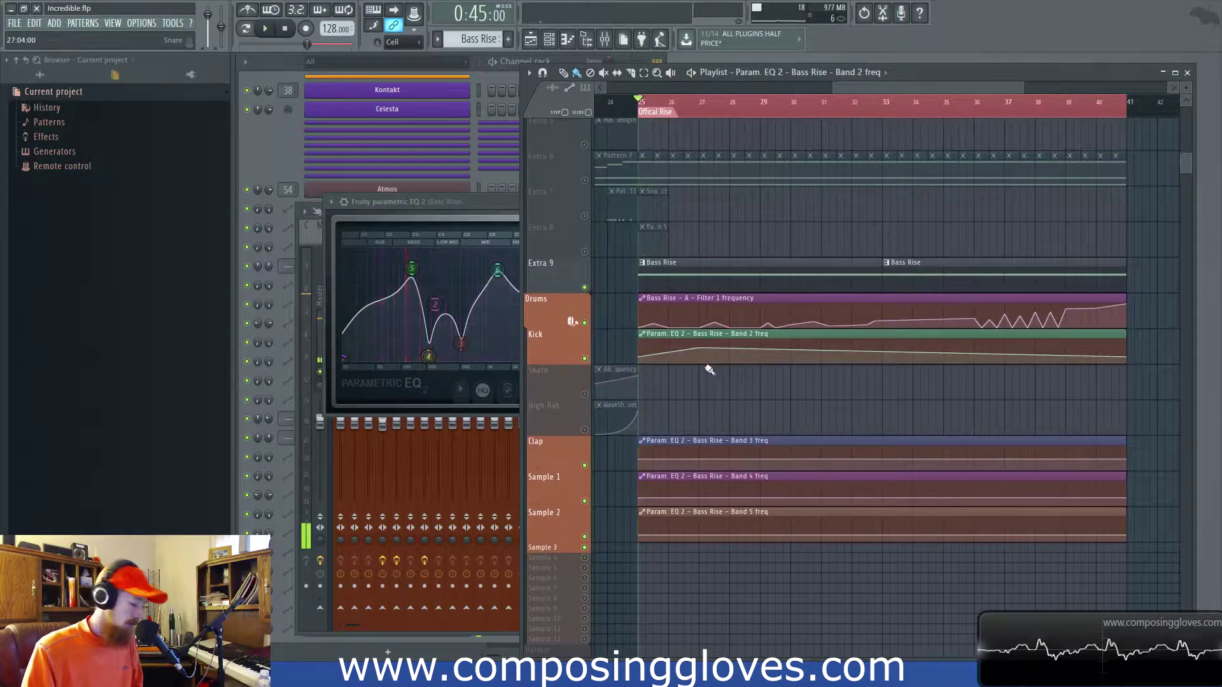
drag(719, 368, 755, 365)
key(space)
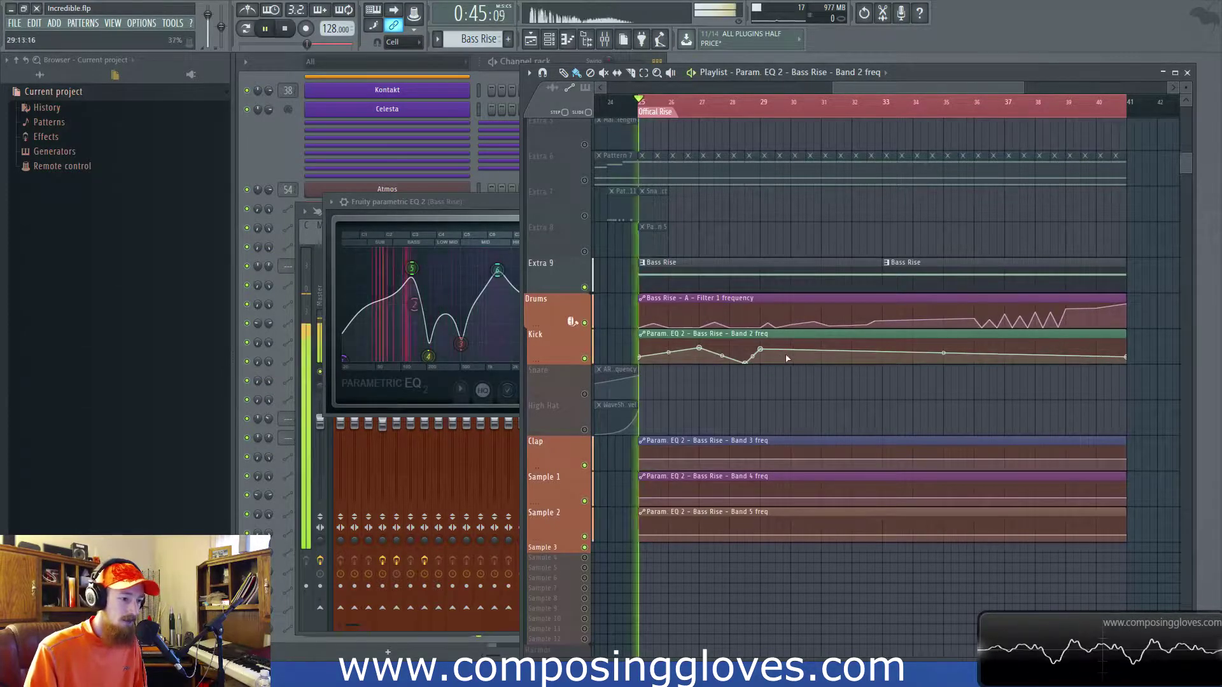
Restore the deleted Band 4 frequency clip and, during playback, draw a peak before bar 28, a sharp dip and a second peak past bar 30.
right_click(688, 474)
key(ctrl+z)
right_click(703, 490)
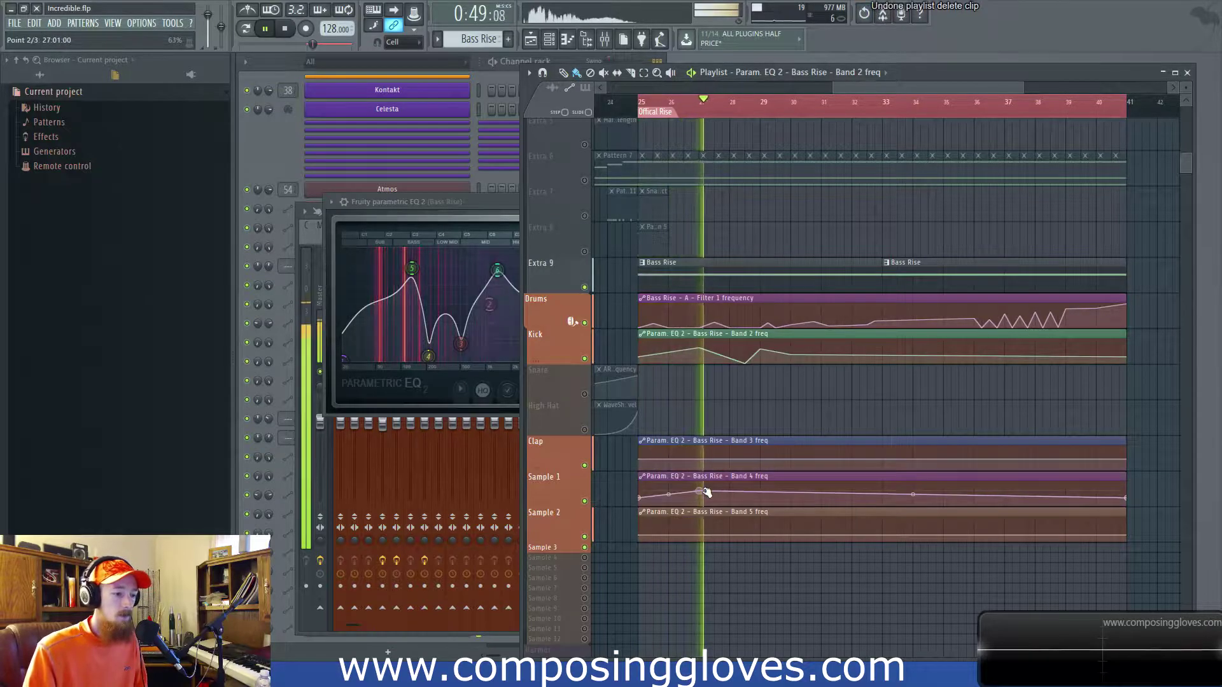
right_click(723, 487)
right_click(731, 500)
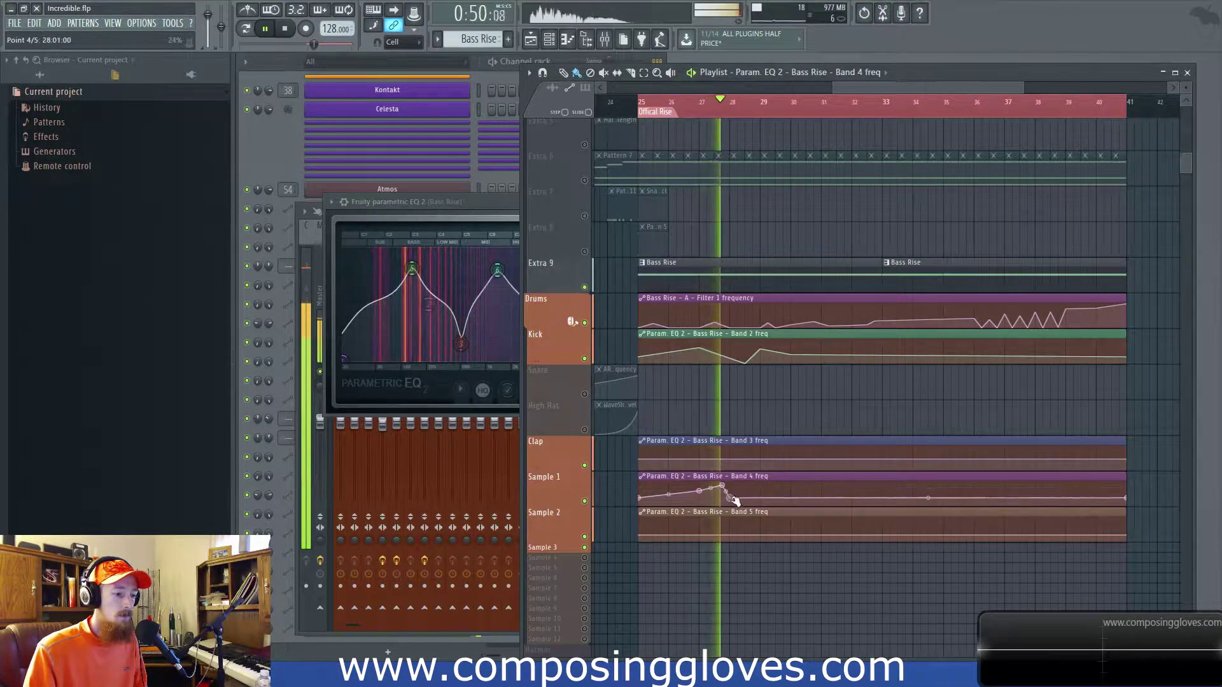
right_click(767, 494)
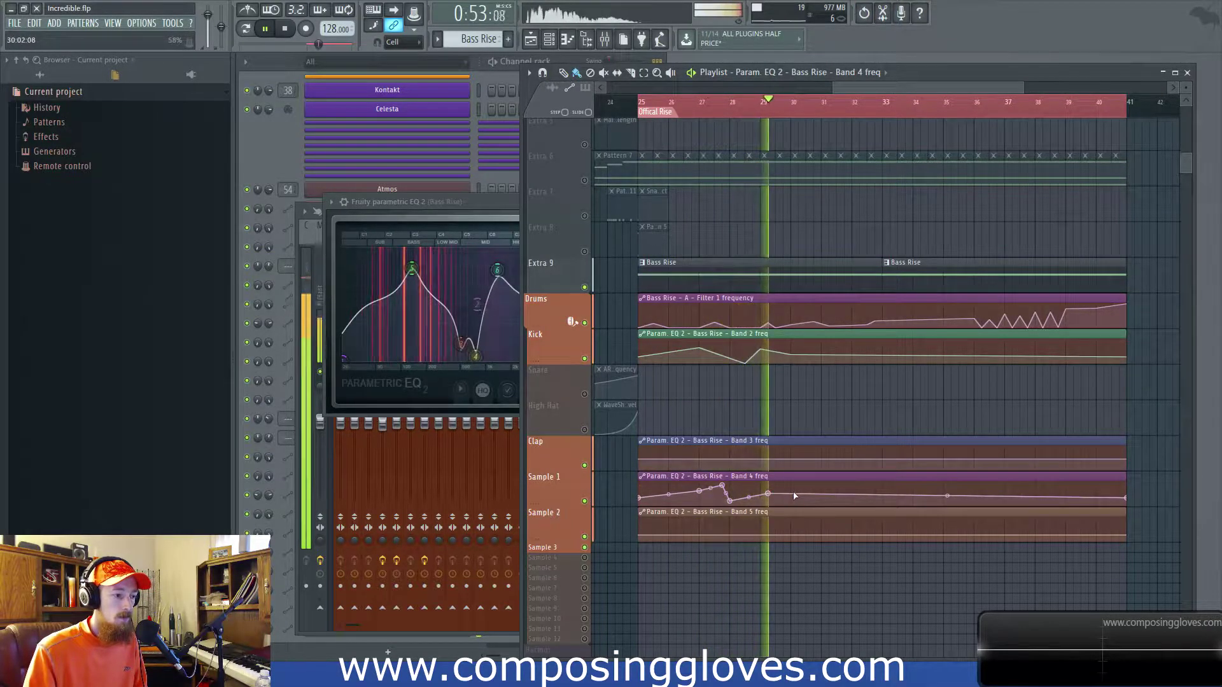
right_click(806, 489)
right_click(829, 494)
key(space)
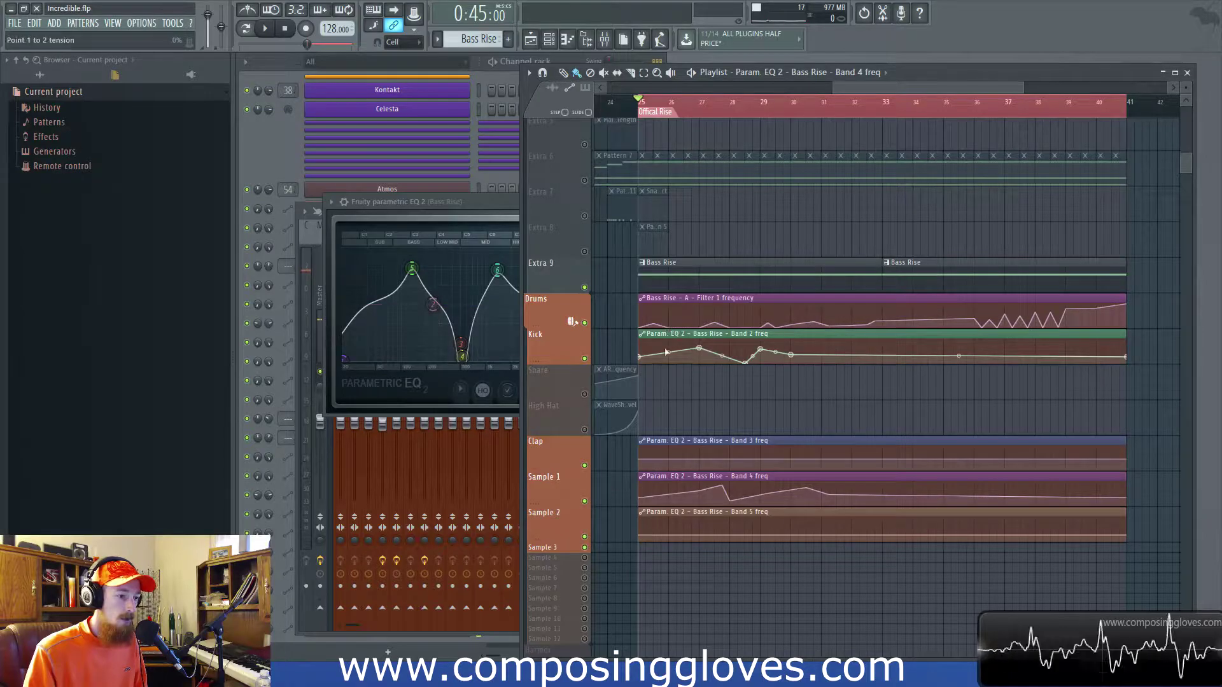
Delete the Band 2 frequency automation clip and create an automation clip for the EQ's band 6 frequency.
right_click(638, 347)
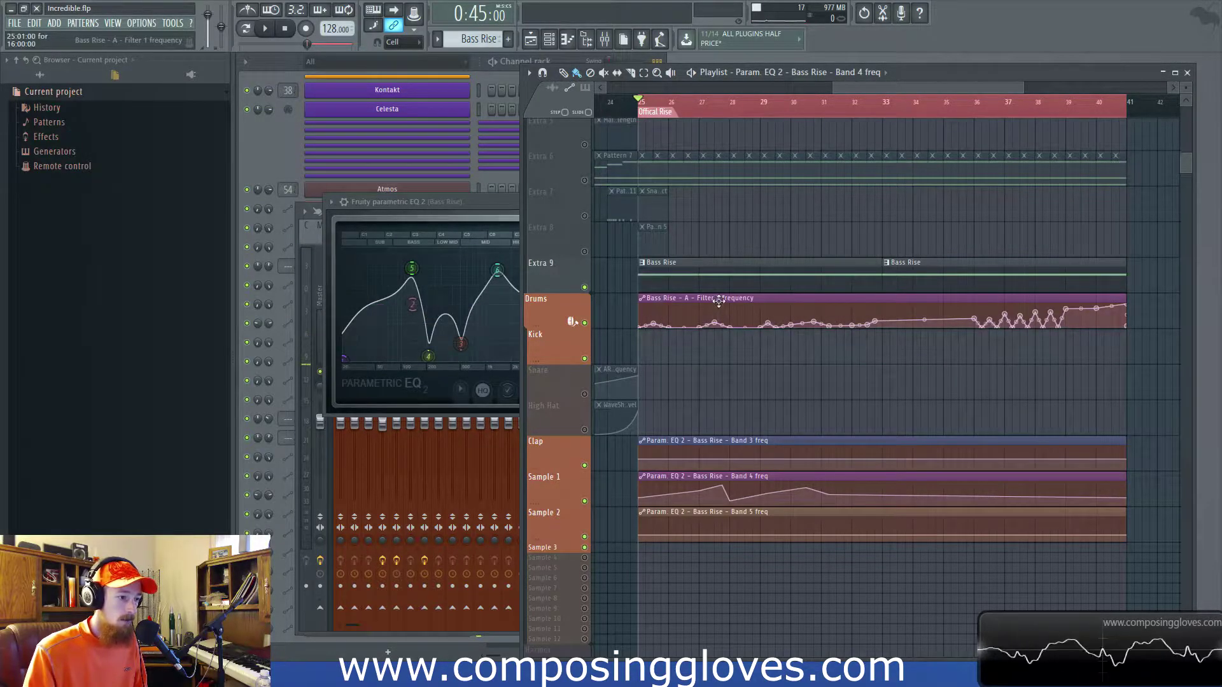
drag(741, 502, 655, 407)
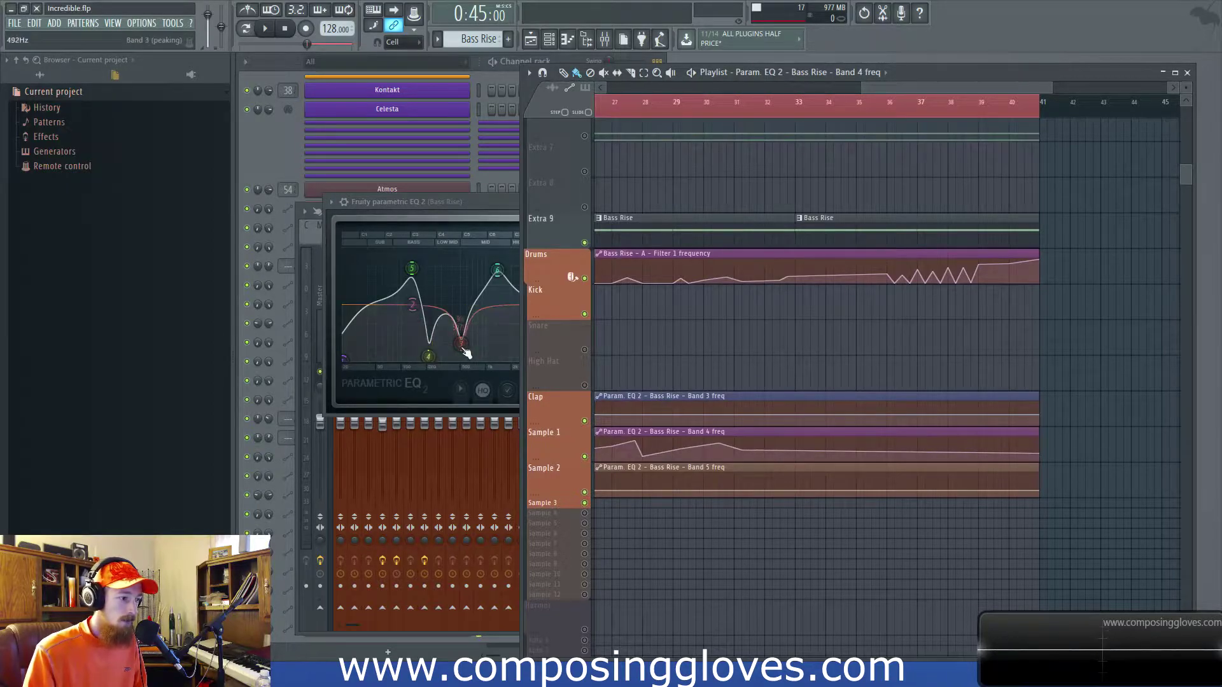
click(494, 203)
drag(693, 378, 694, 381)
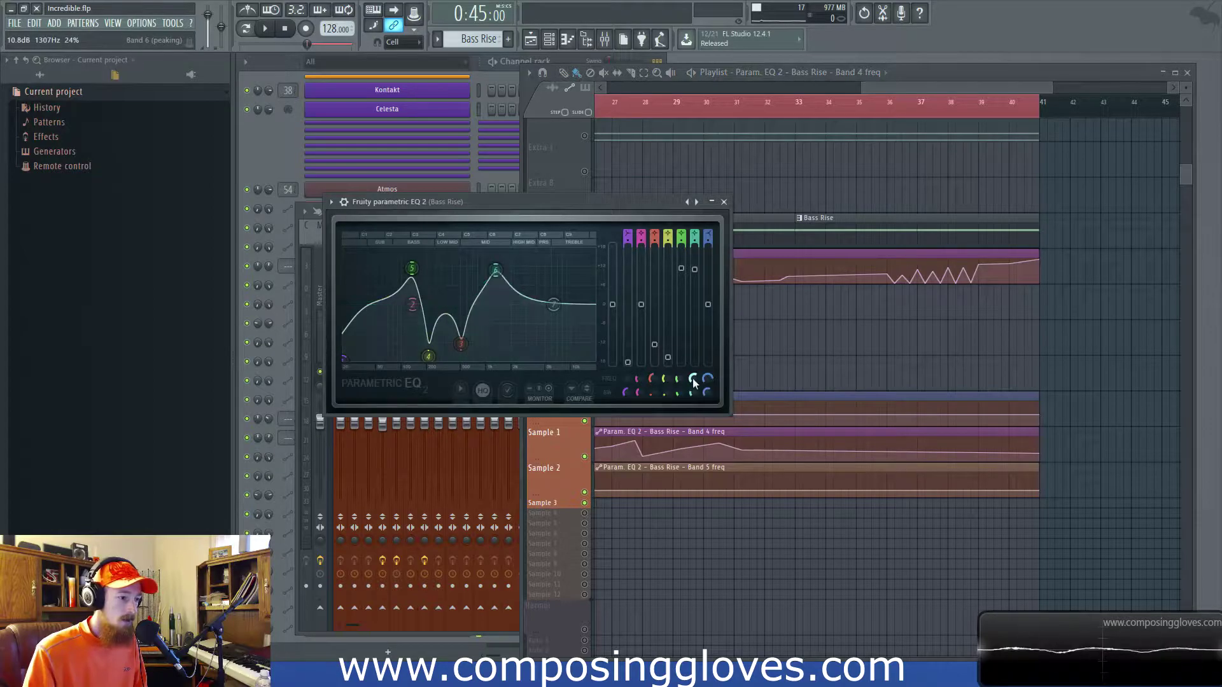
right_click(693, 378)
key(c)
Move the Band 6 frequency clip to the High Hat track and enable the High Hat and Snare tracks.
drag(813, 317, 807, 375)
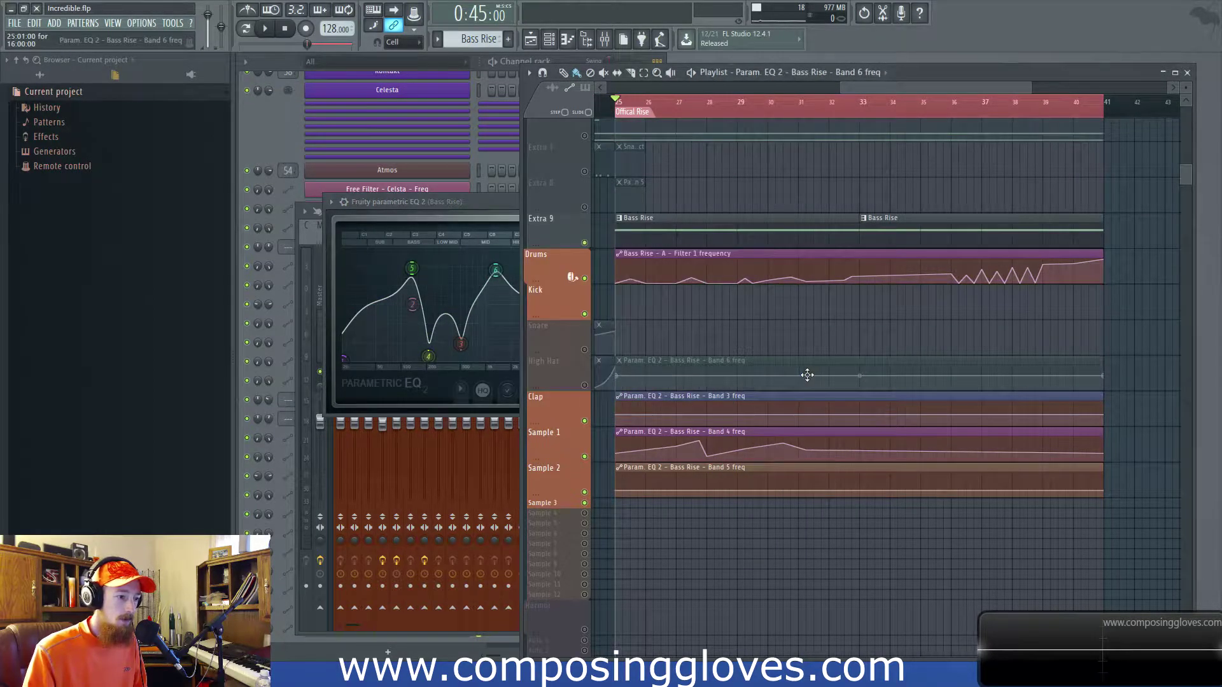
click(584, 385)
click(584, 349)
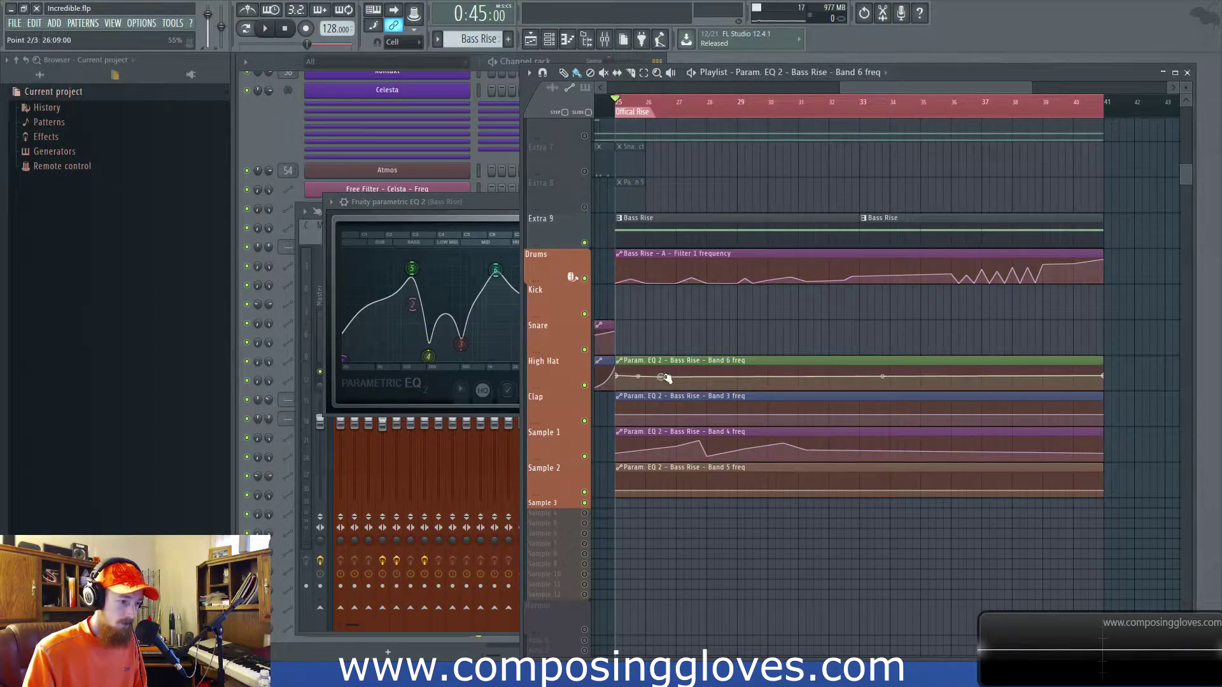
Shape the Band 6 frequency automation with a 74% peak at bar 26 and a lower point at bar 27, playing back the result.
key(space)
drag(665, 378, 647, 389)
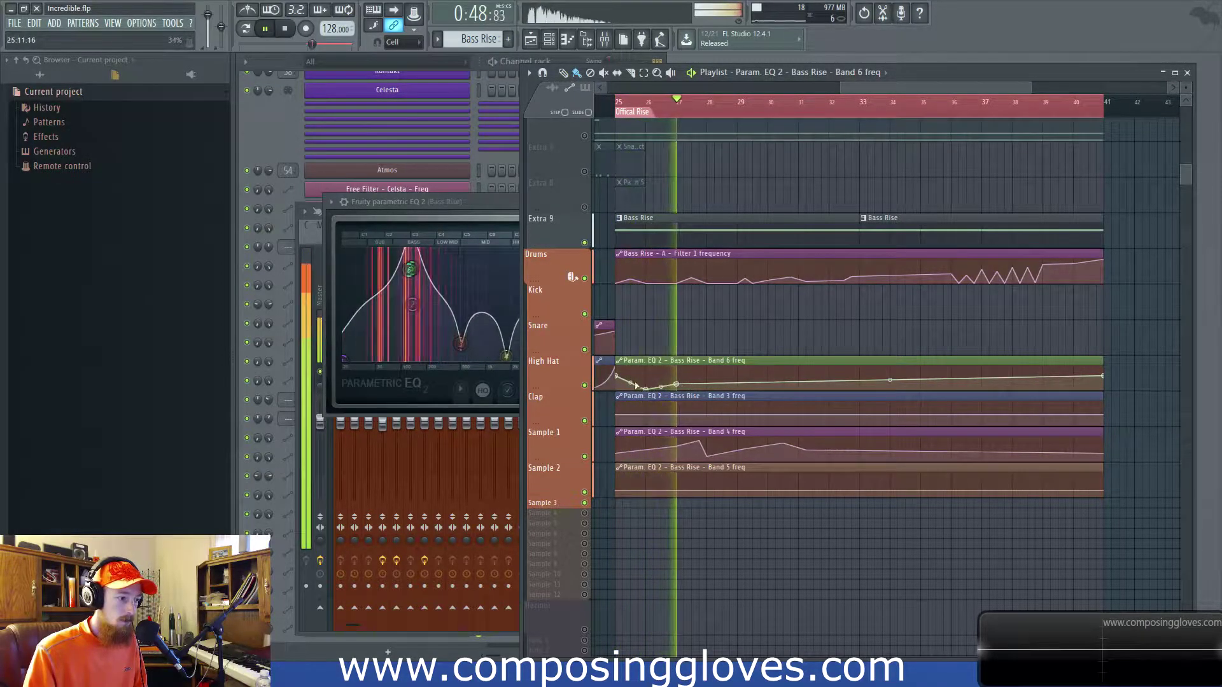
key(space)
drag(645, 388, 647, 372)
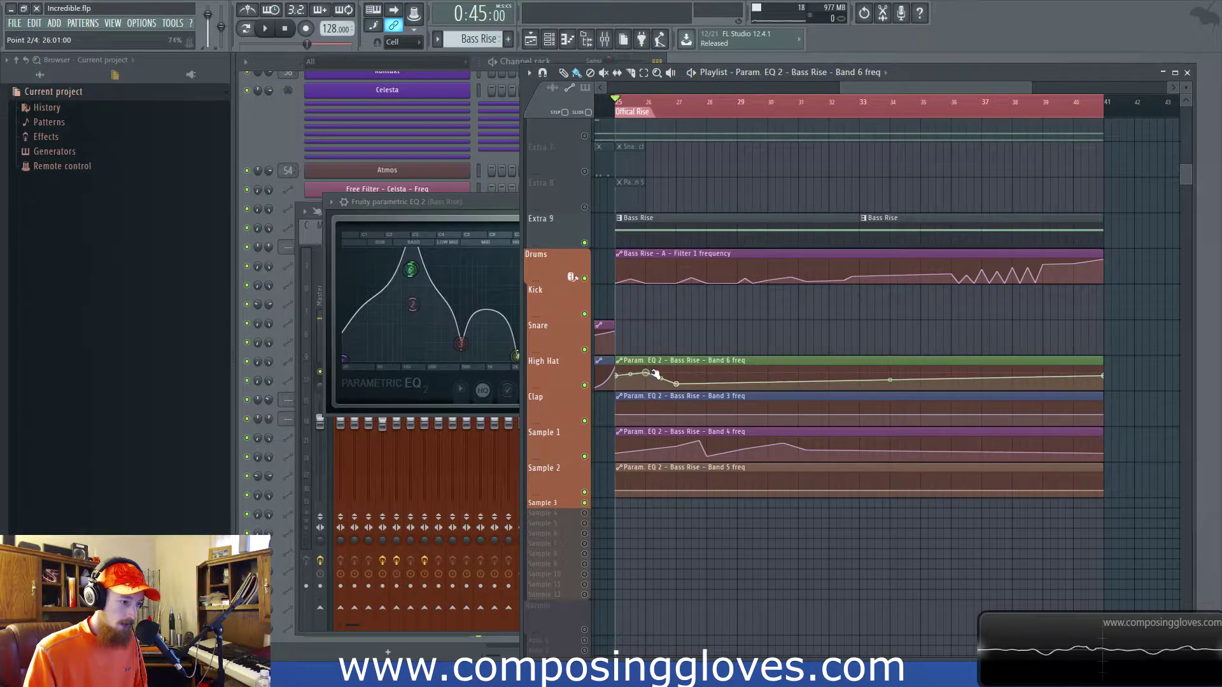
key(space)
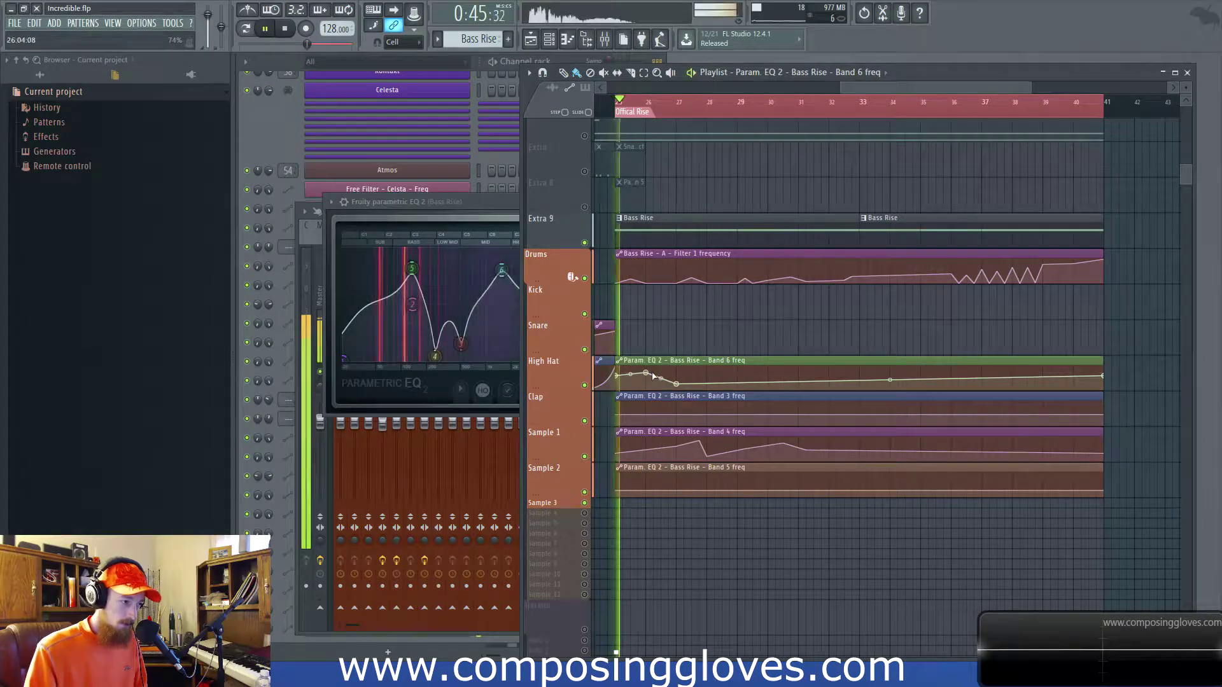
During playback, add a Band 6 frequency peak near bar 28 and draw a zigzag on the Band 5 frequency clip up to about bar 36.
click(706, 375)
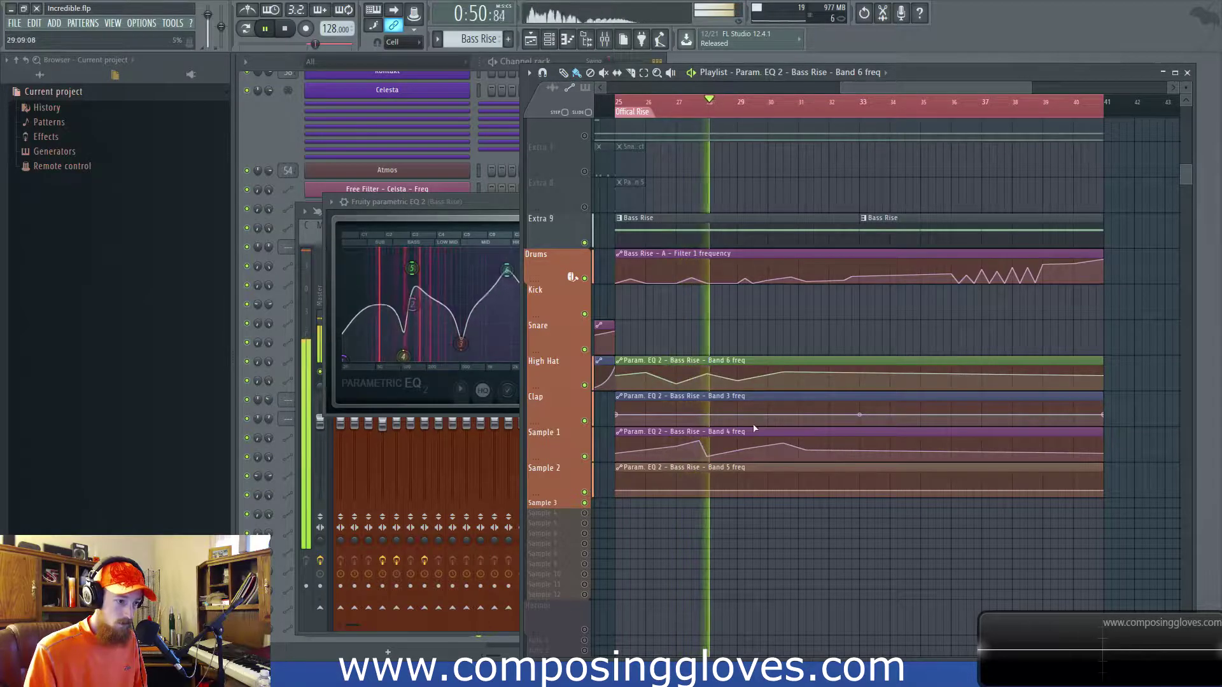
click(729, 480)
right_click(776, 484)
right_click(801, 477)
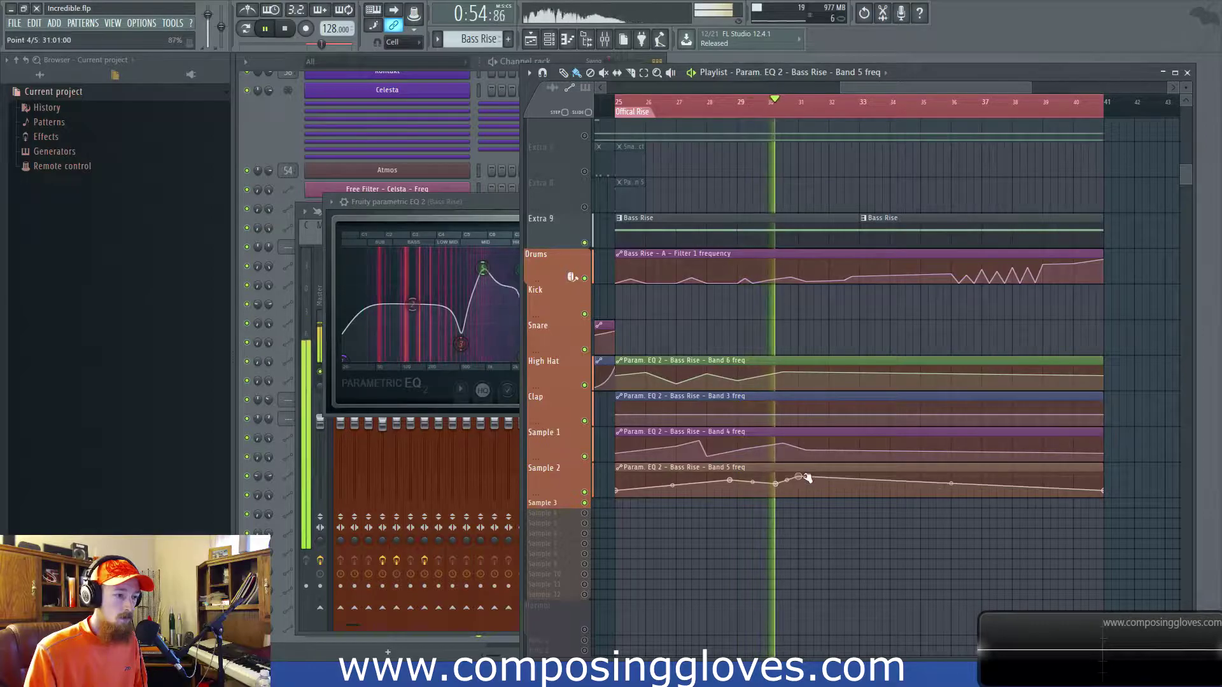
right_click(828, 486)
right_click(859, 489)
right_click(889, 481)
right_click(920, 487)
right_click(944, 479)
Add gentle peaks near bar 35 to the Band 4 and Band 3 clips, and a Band 6 dip near bar 35 with a peak past bar 38.
right_click(882, 450)
right_click(930, 441)
right_click(929, 411)
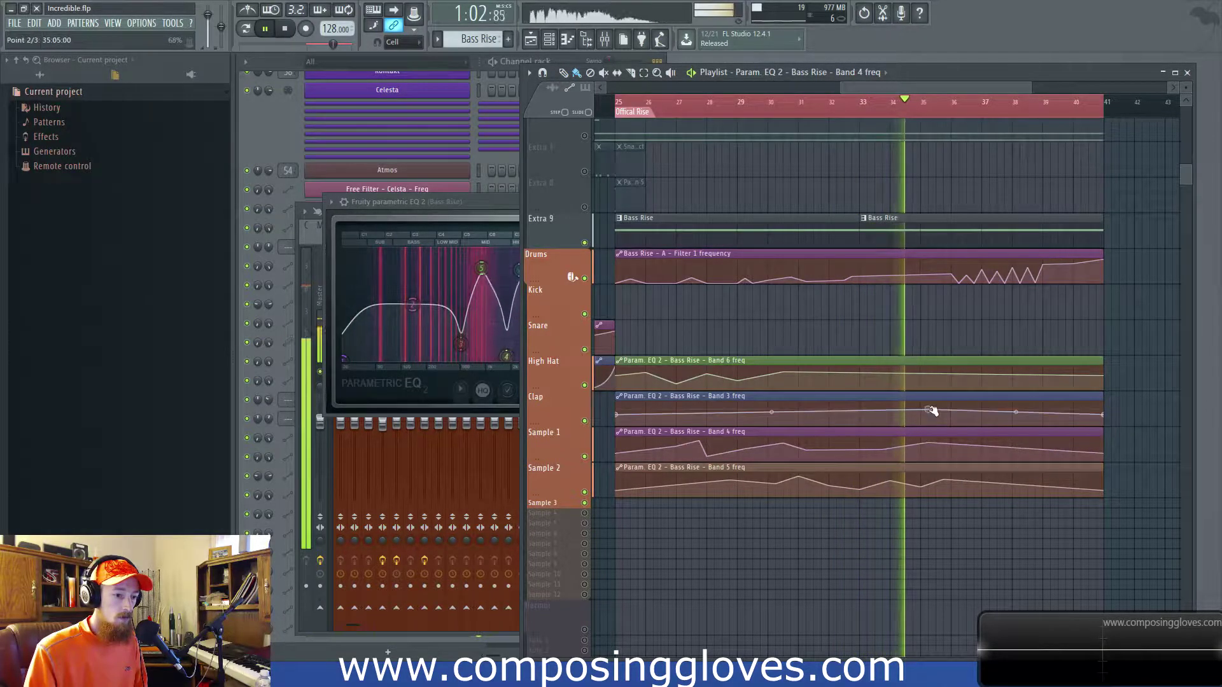
right_click(936, 383)
right_click(1028, 374)
Continue the Band 5 frequency zigzag with alternating low and high points from about bar 37 to bar 40.
right_click(997, 483)
right_click(1012, 486)
right_click(1026, 481)
right_click(1050, 487)
right_click(1080, 481)
Finish the curves near bar 40 with a Band 4 dip and peak, a Band 3 point and a low Band 6 point.
right_click(1058, 450)
right_click(1080, 441)
right_click(1073, 412)
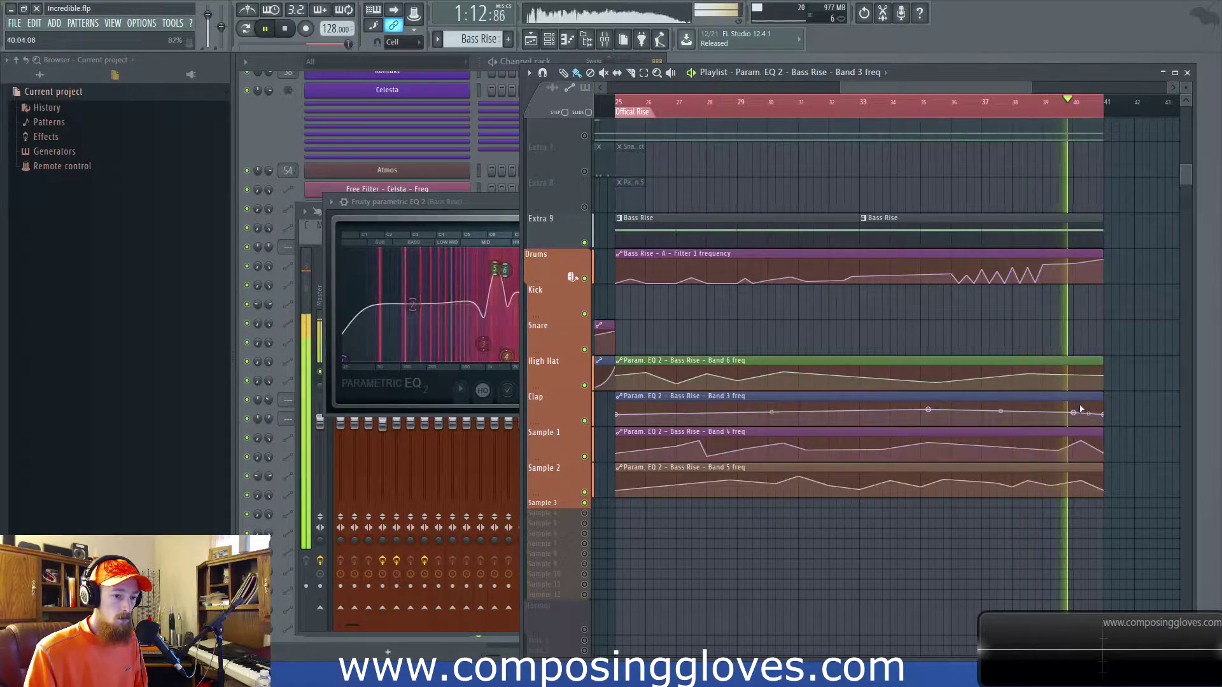
right_click(1081, 382)
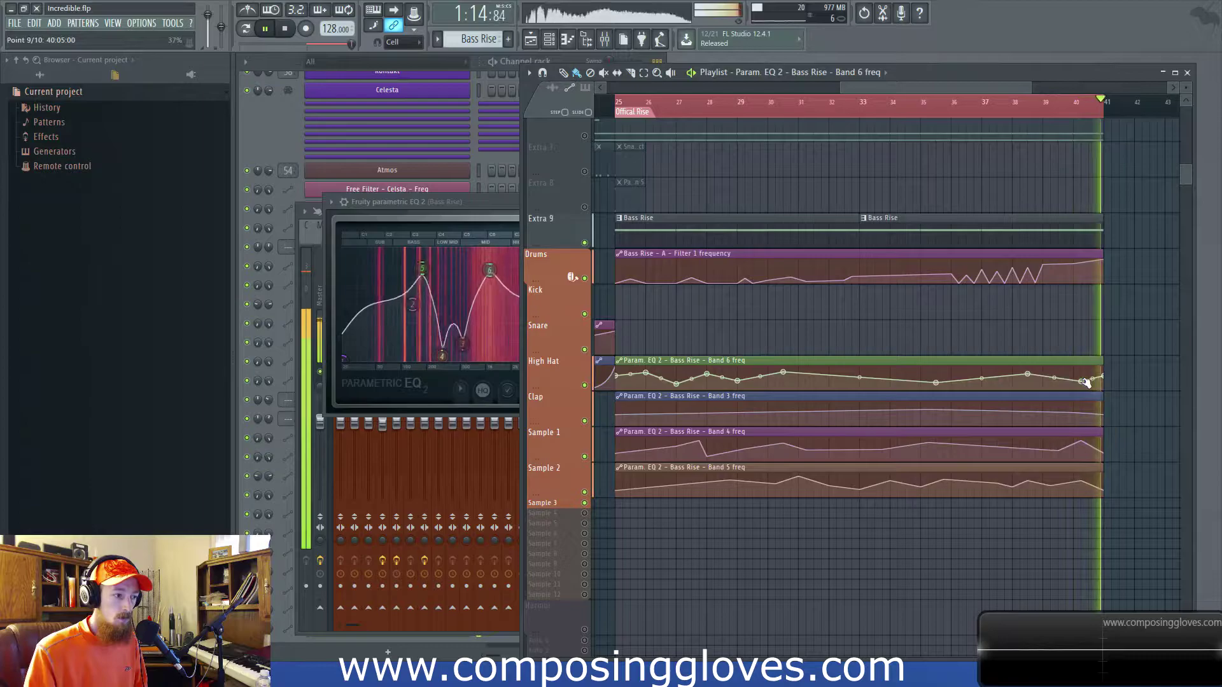
Load Maximus into effect slot 3 of the Bass Rise mixer track.
scroll(862, 322, down, 3)
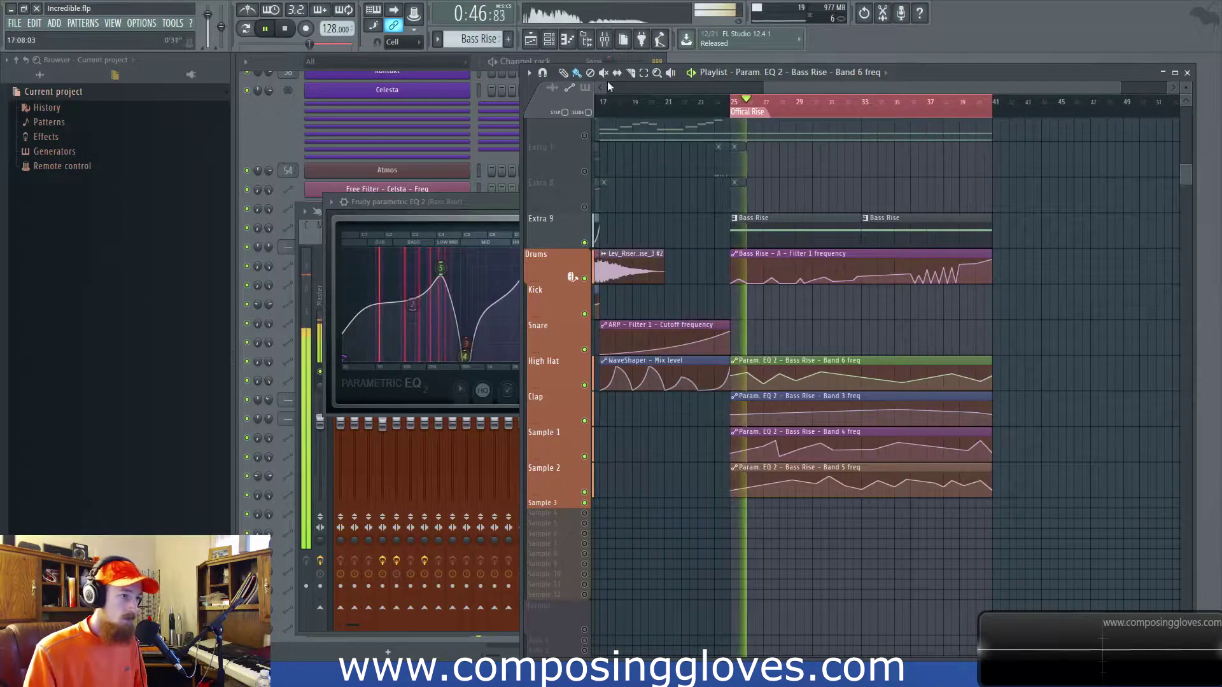
click(604, 39)
click(1075, 294)
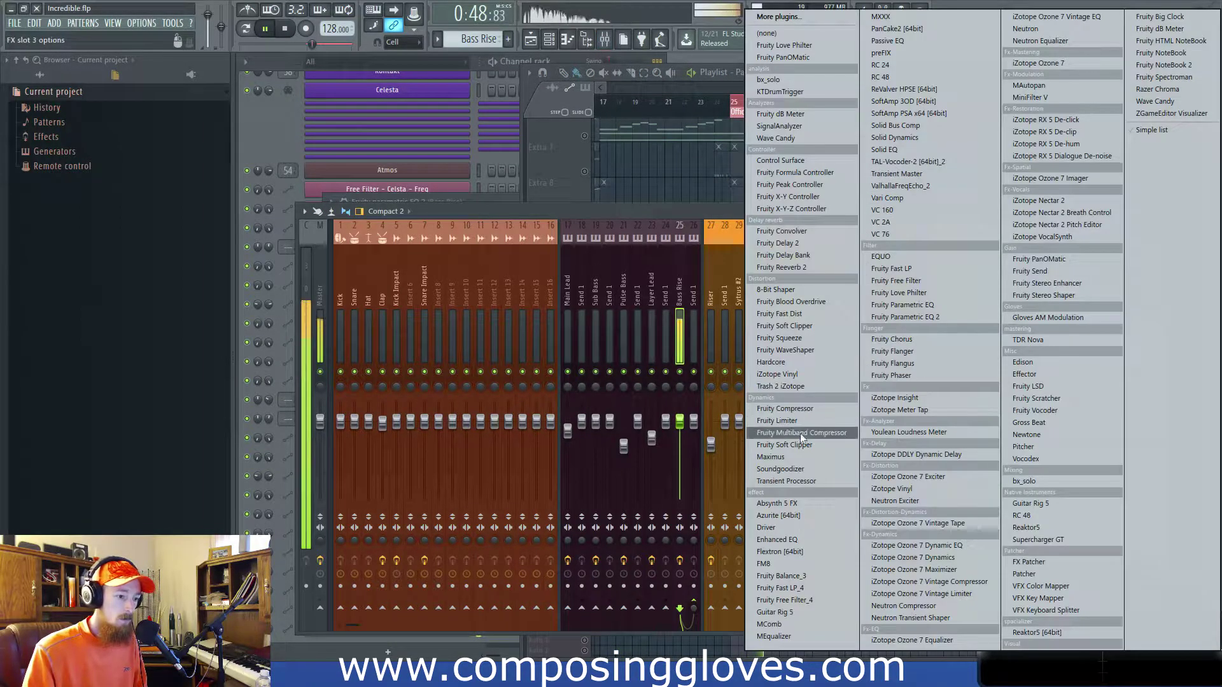
click(800, 457)
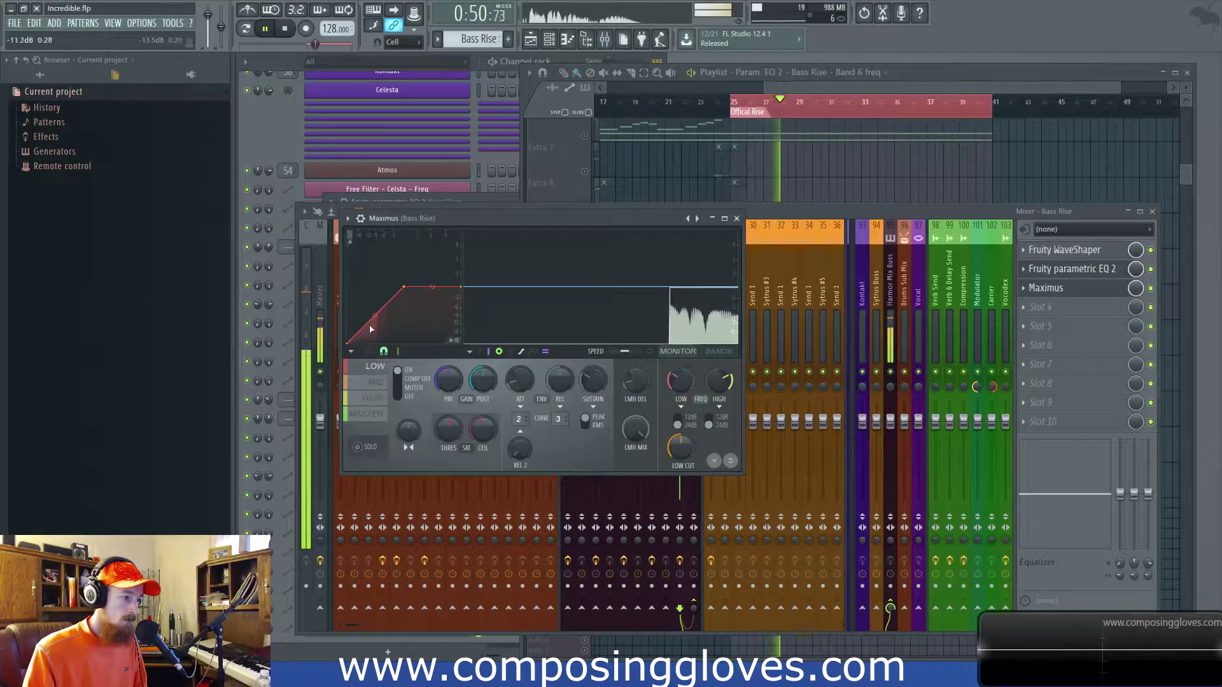
Bend the Maximus compression curves upward on the mid and high bands and return the low band's curve to a straight line.
drag(375, 315, 374, 297)
click(376, 382)
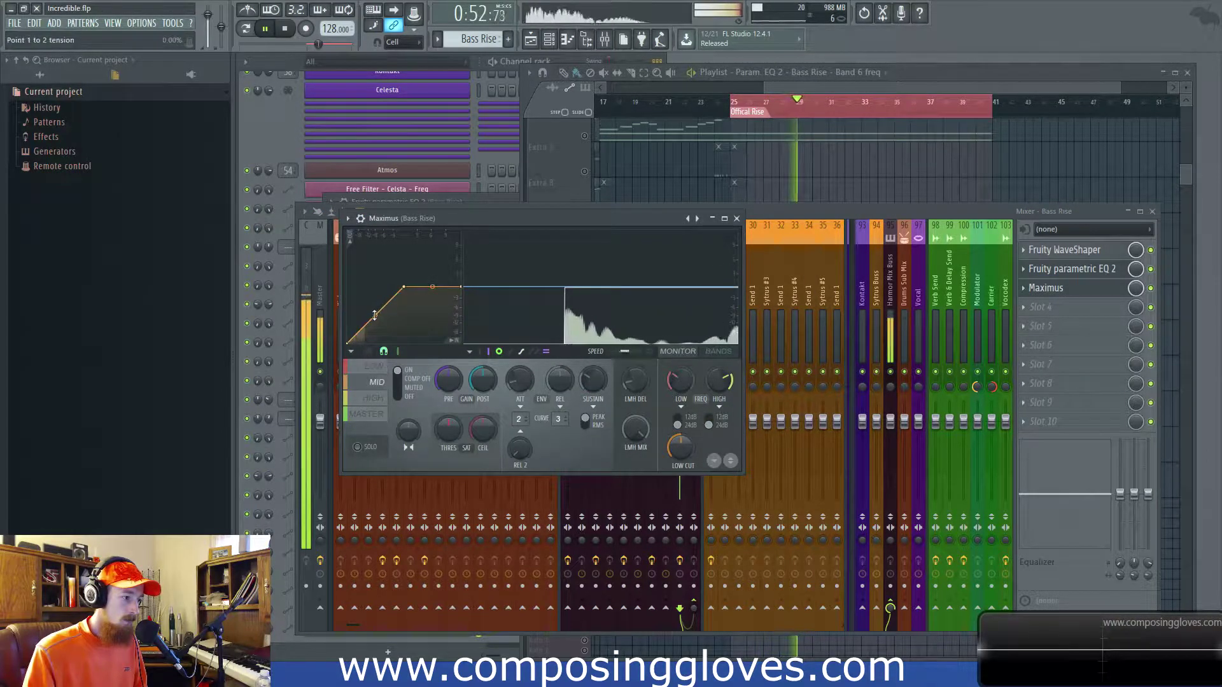
click(374, 366)
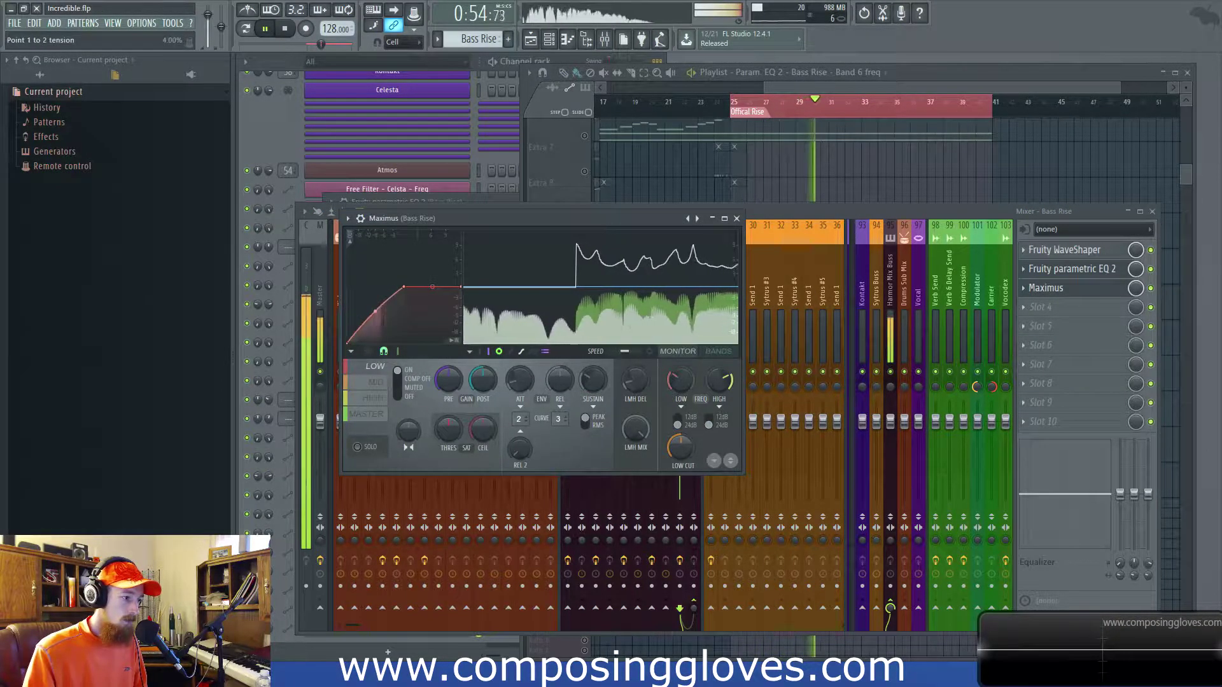
click(380, 383)
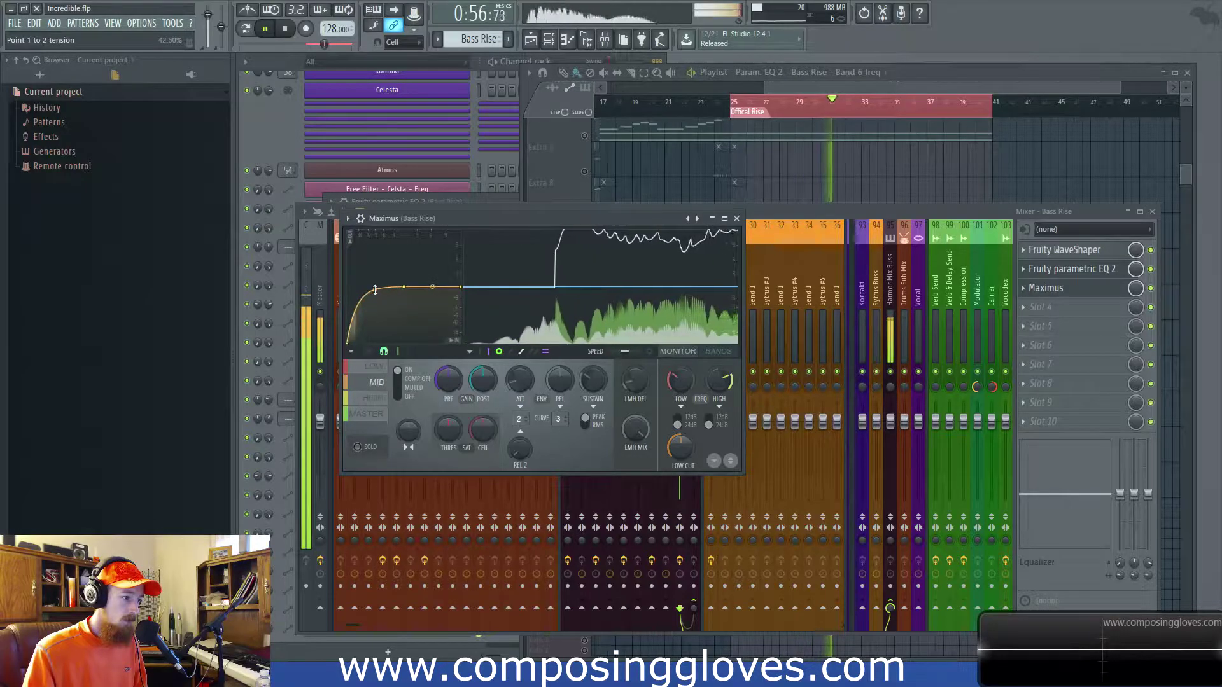
click(376, 397)
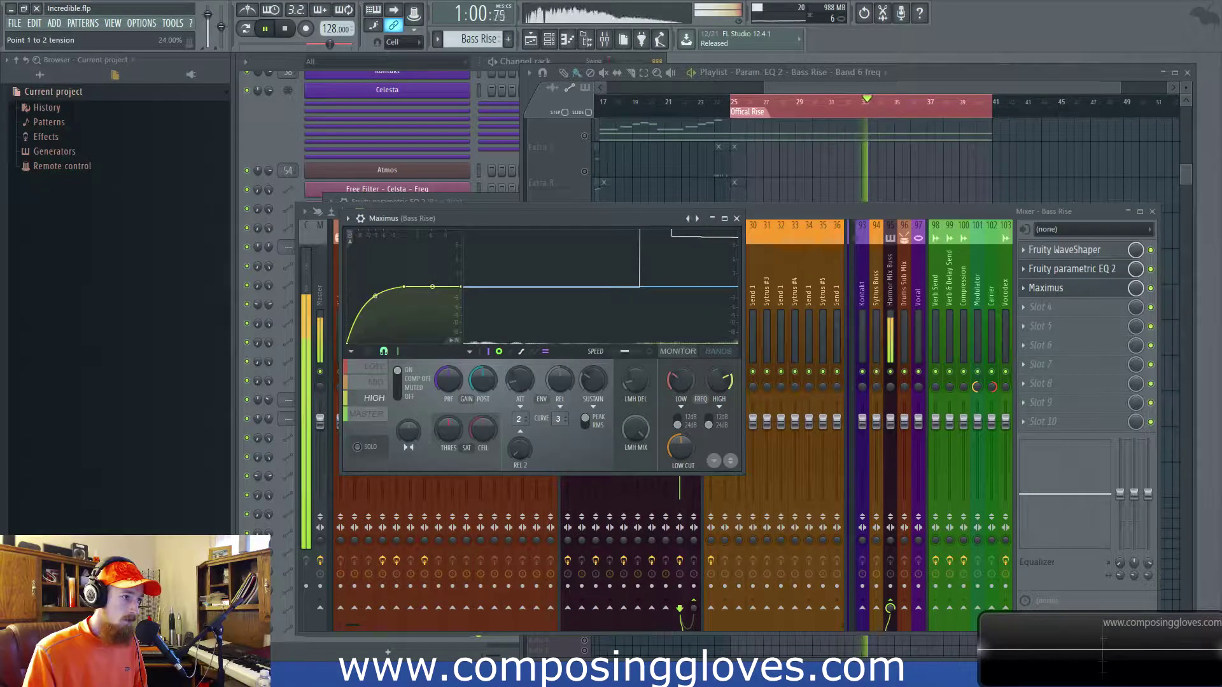
click(374, 369)
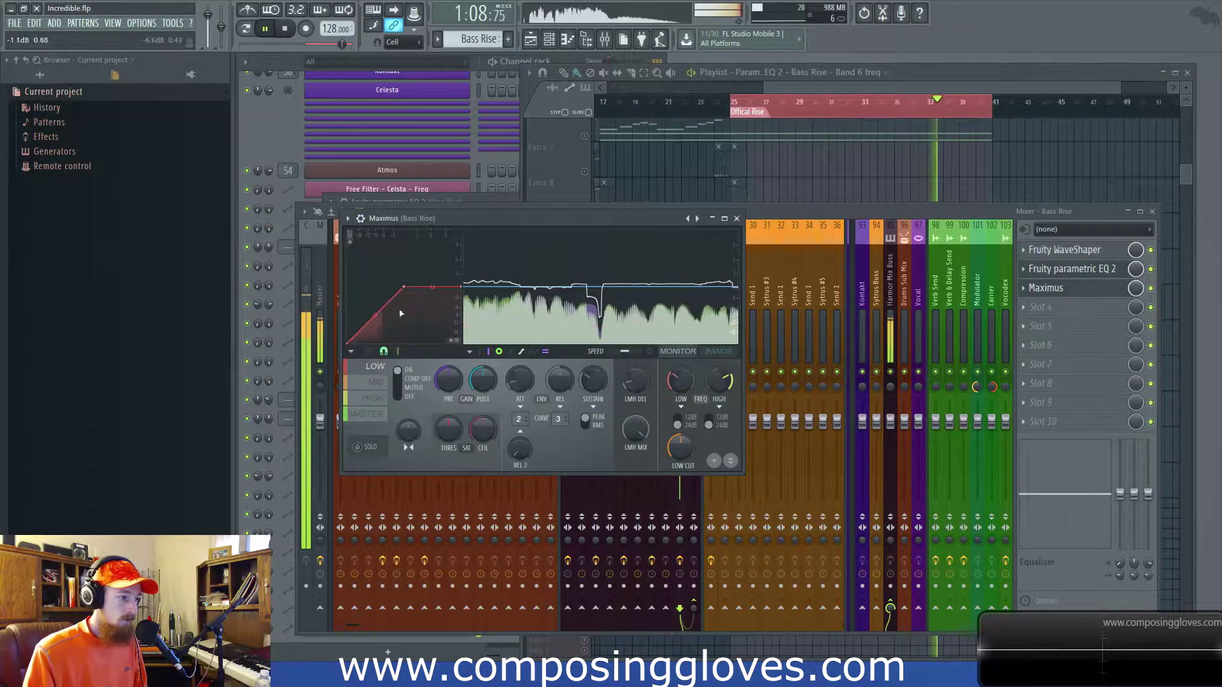
Check the Bass Rise Parametric EQ 2 curve during playback, close it and look through the effects available for slot 4.
click(1076, 274)
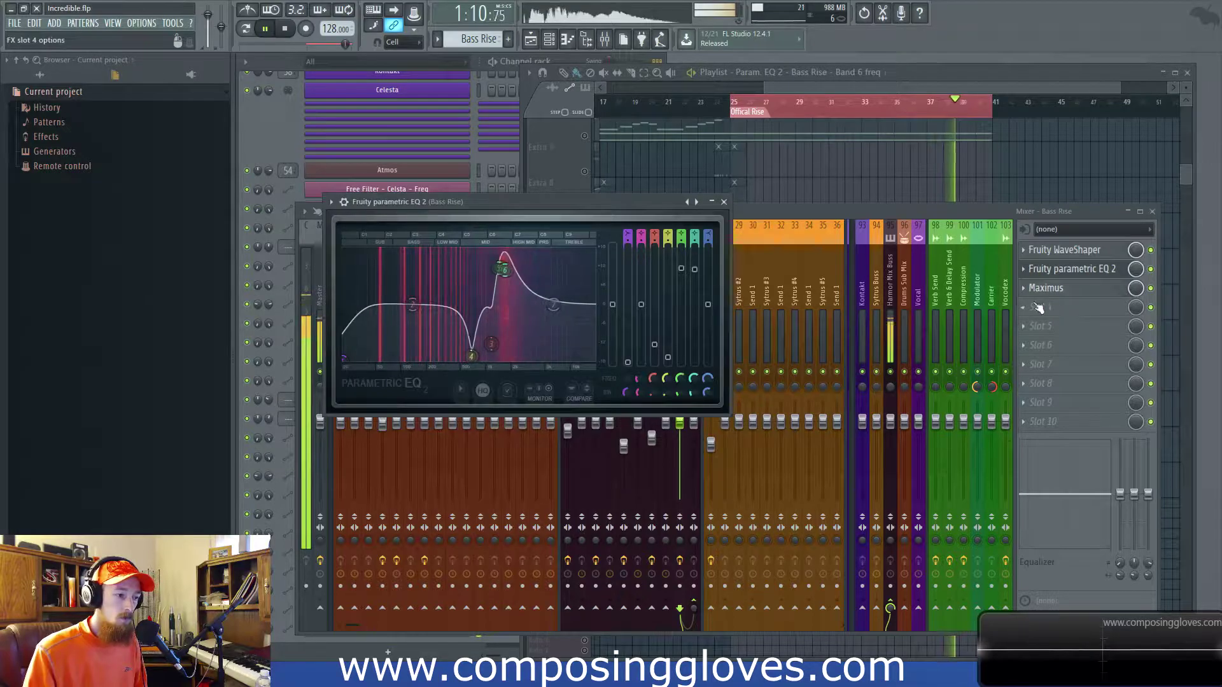
drag(514, 270, 470, 270)
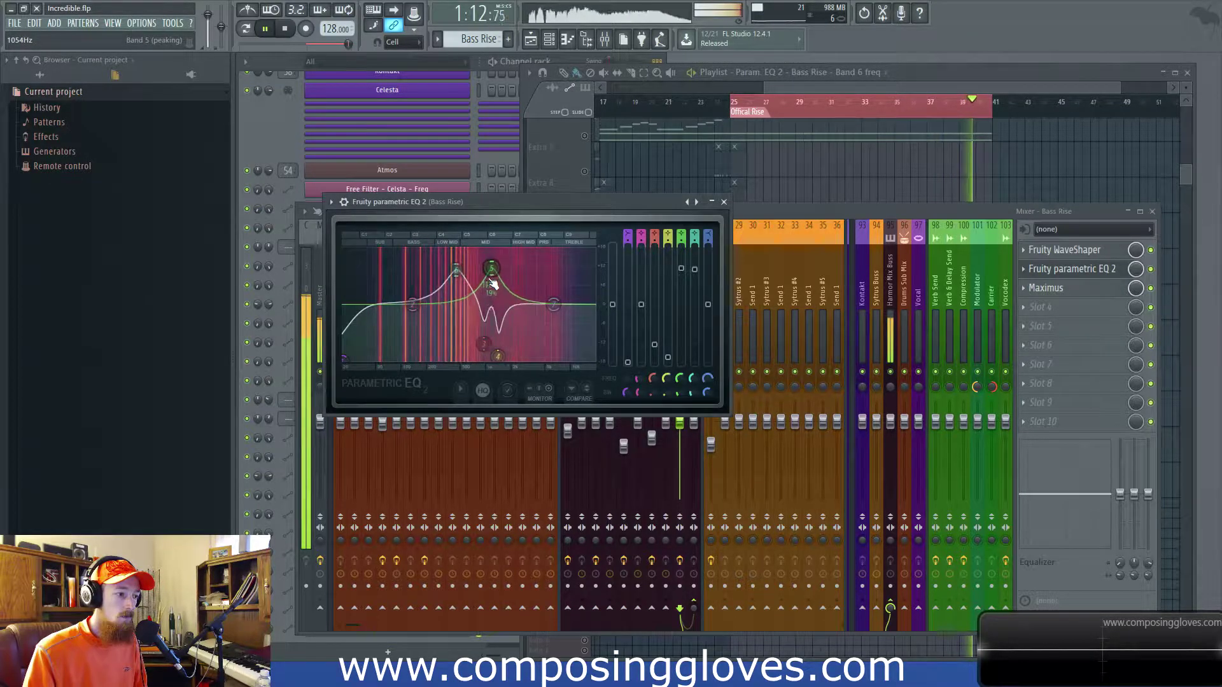
click(723, 202)
click(1061, 310)
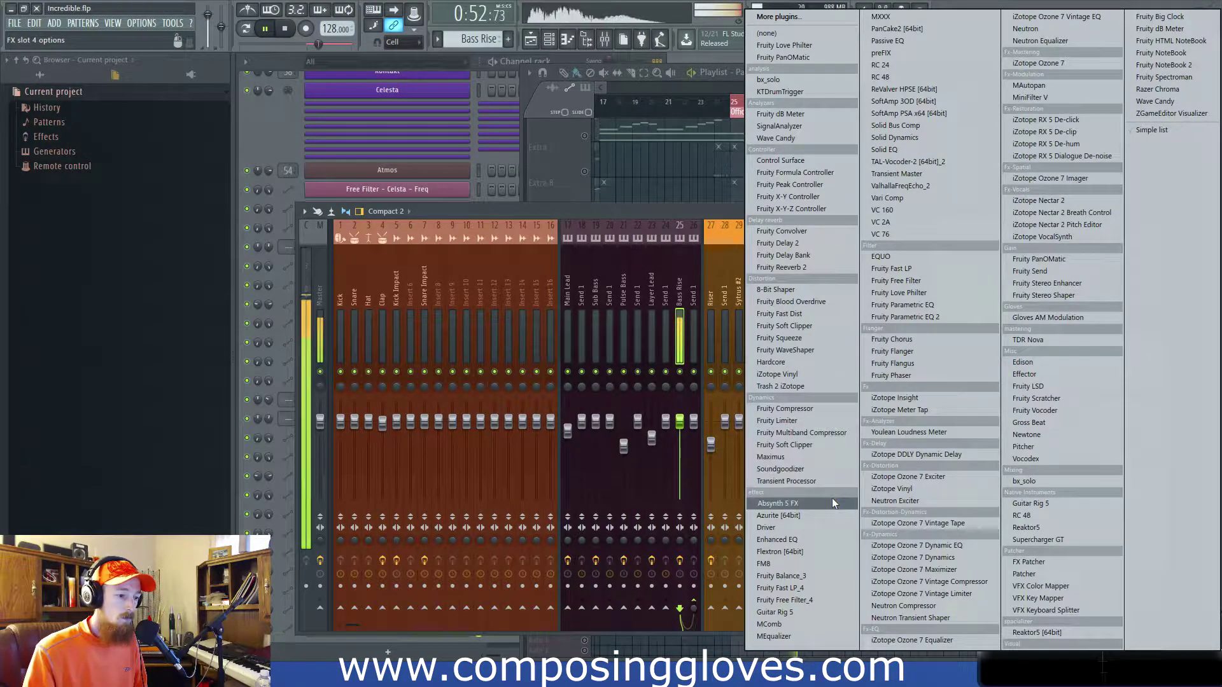
click(474, 227)
Open the Bass Rise instrument from the channel rack and create an automation clip for its Timbre 1 & 2 mix.
click(251, 144)
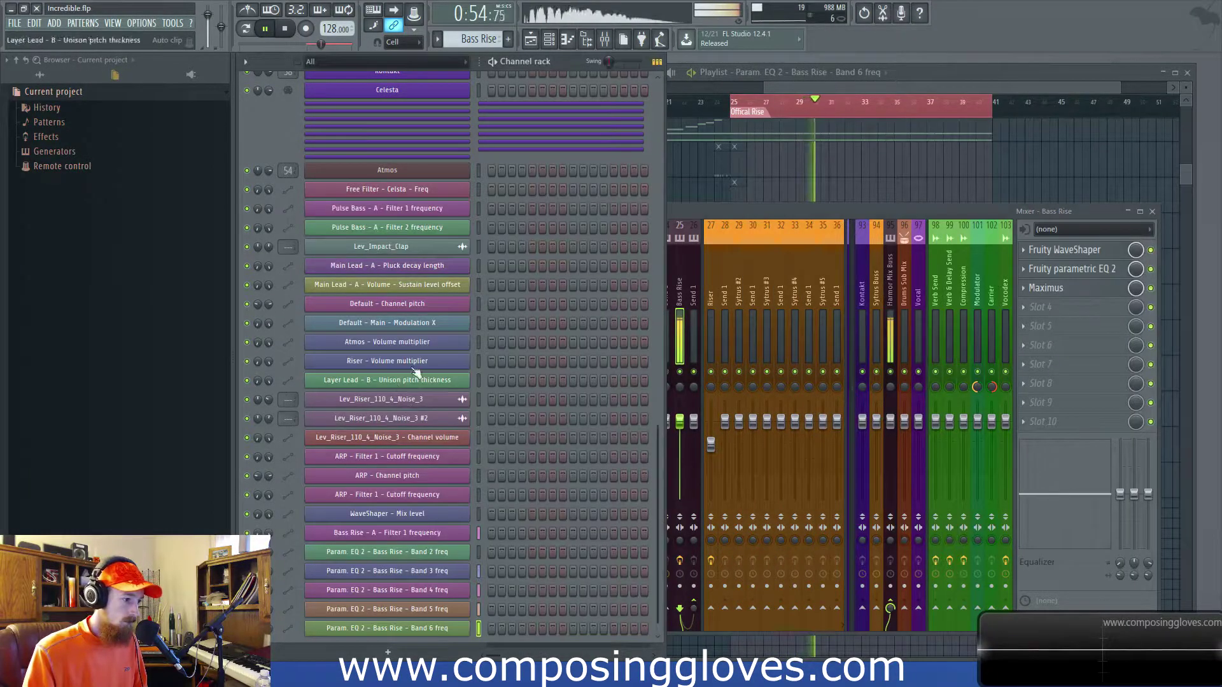
scroll(408, 286, up, 5)
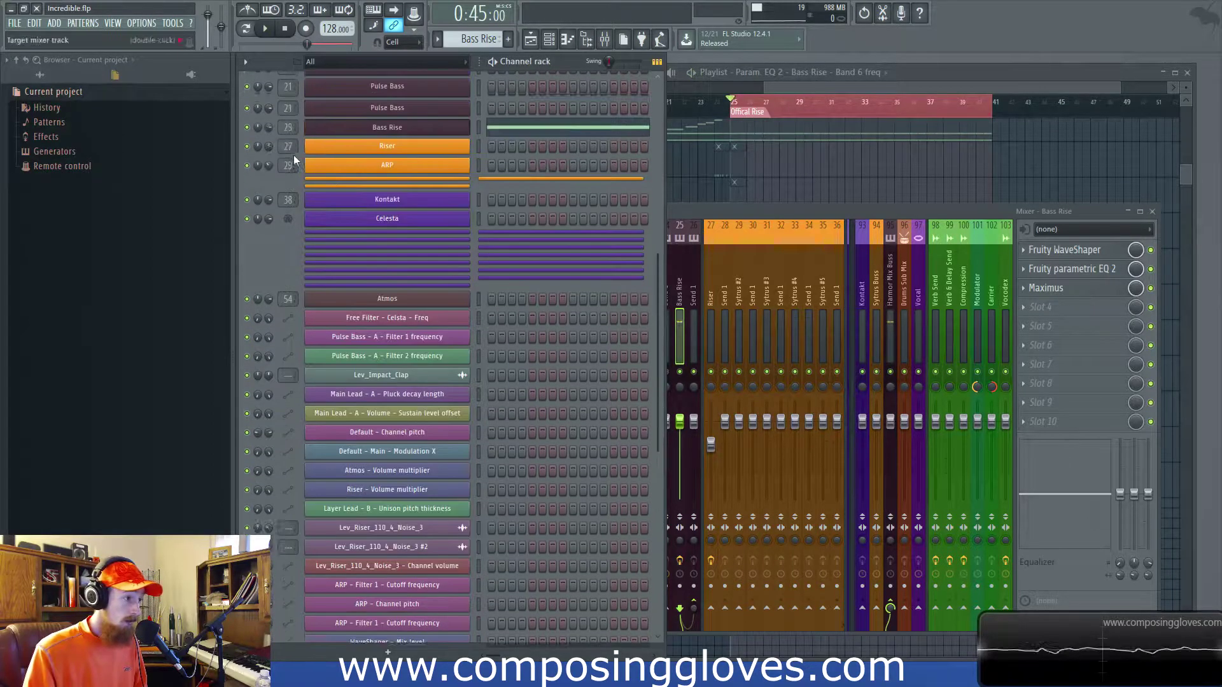
click(450, 285)
drag(672, 106, 616, 109)
key(space)
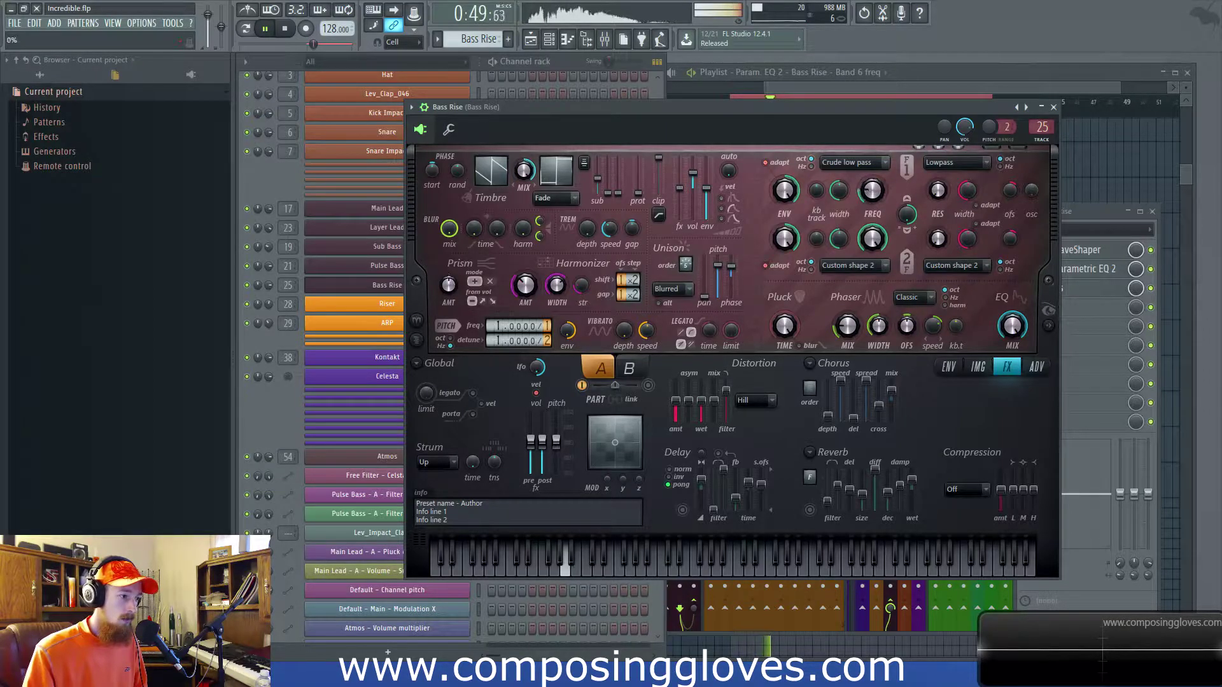
click(836, 82)
During playback, shape the Timbre 1 & 2 mix clip on the Kick track with dips near bars 27 and 37 and a higher point between.
key(space)
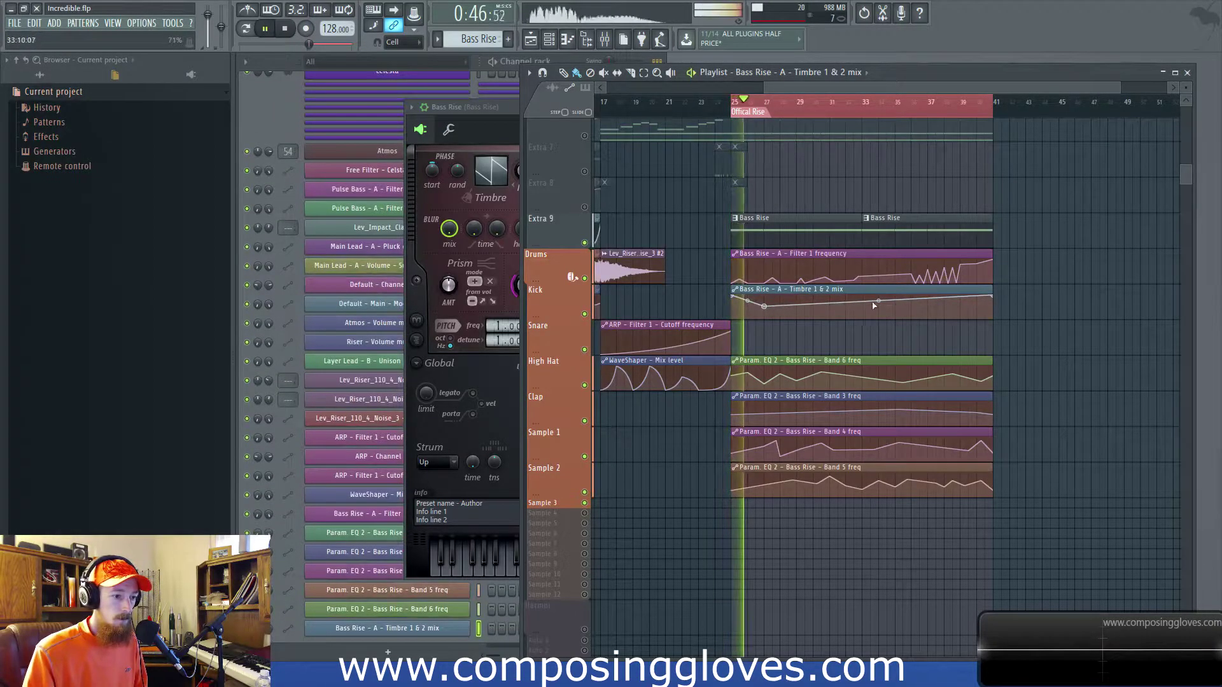
right_click(887, 302)
right_click(937, 315)
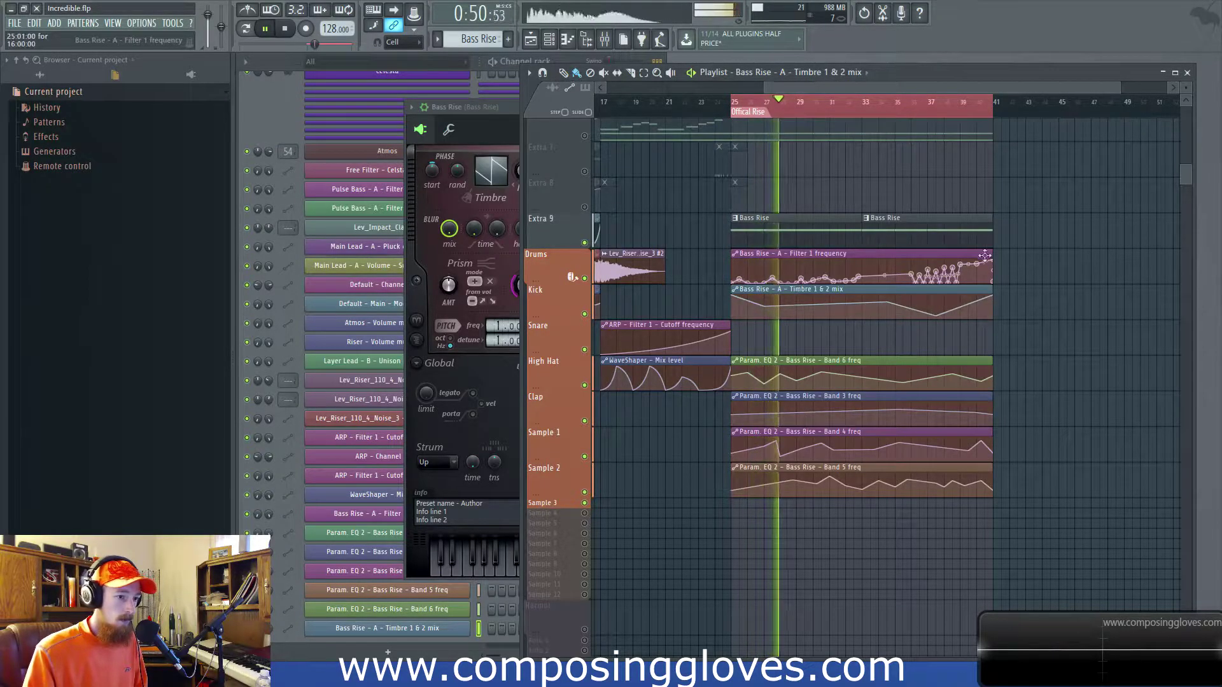
Close the Bass Rise instrument and lower the Bass Rise mixer fader to 78% (-5.3 dB).
click(471, 124)
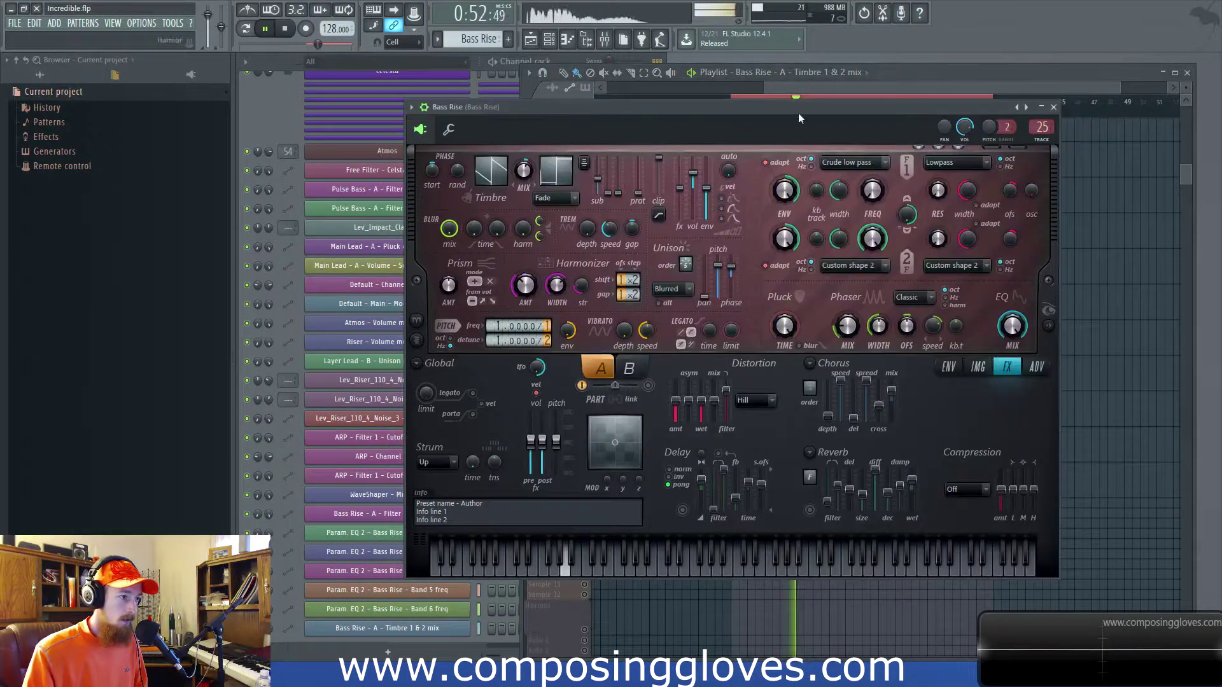
click(1053, 107)
key(F9)
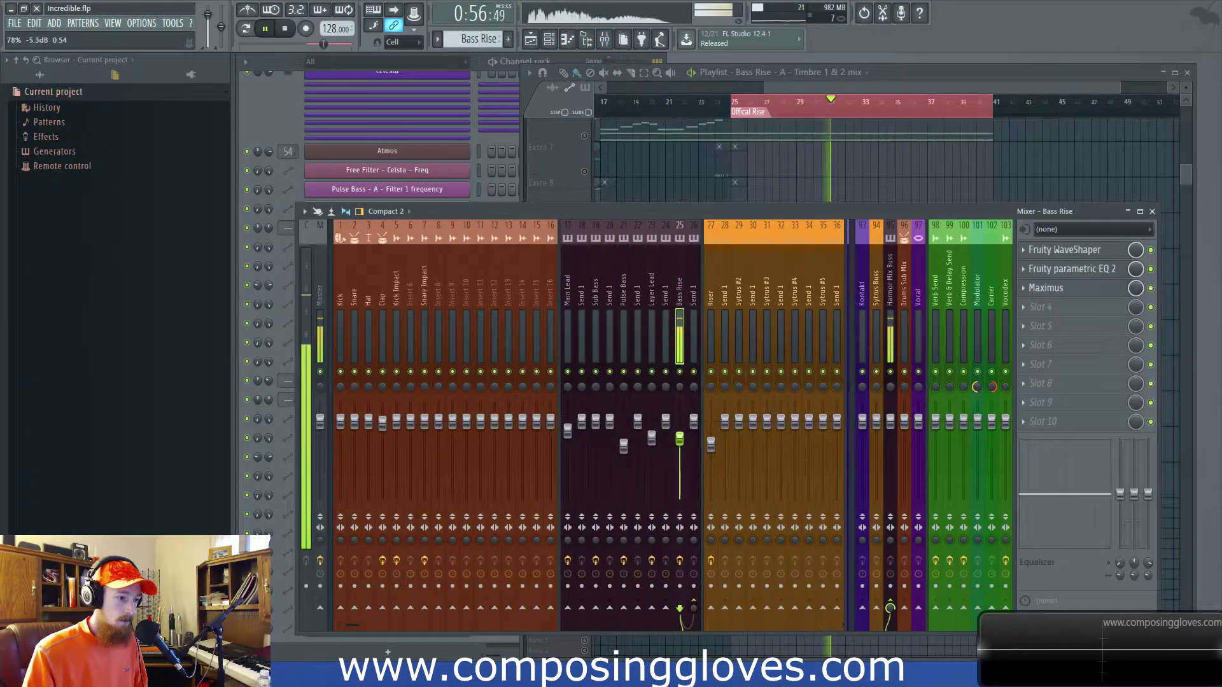
Search all effect plugins for "fast" and load Fruity Fast LP into slot 5 of the Bass Rise mixer track.
click(1052, 326)
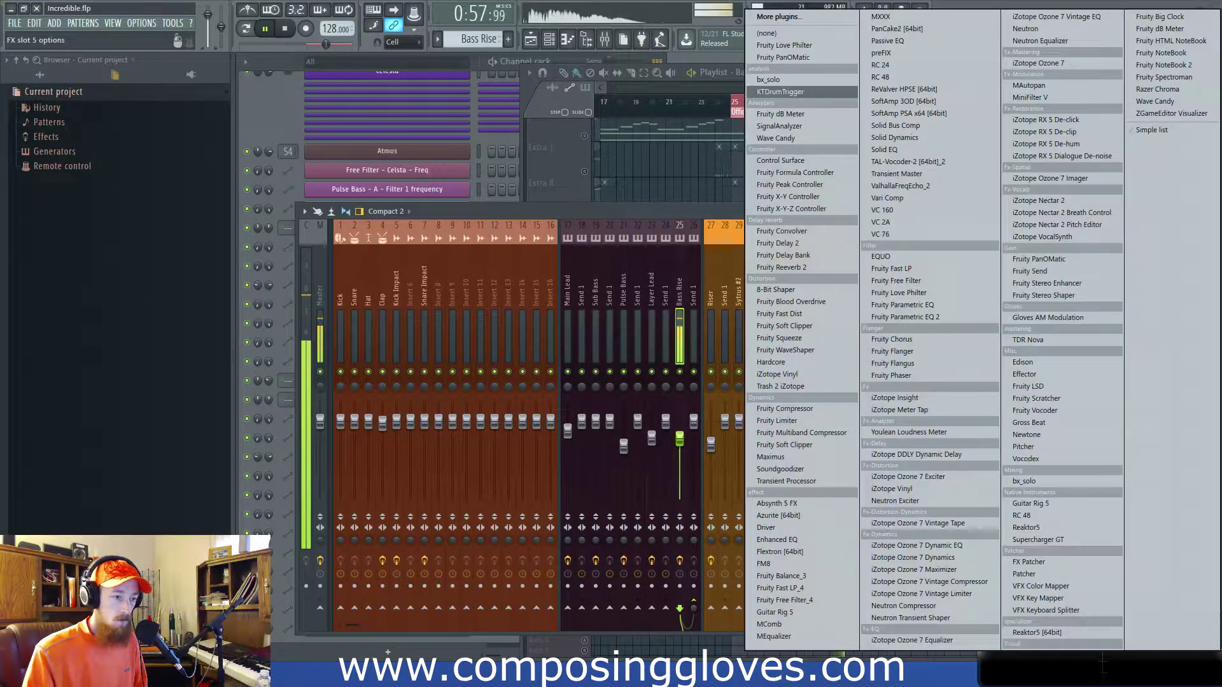
click(766, 11)
text(fast)
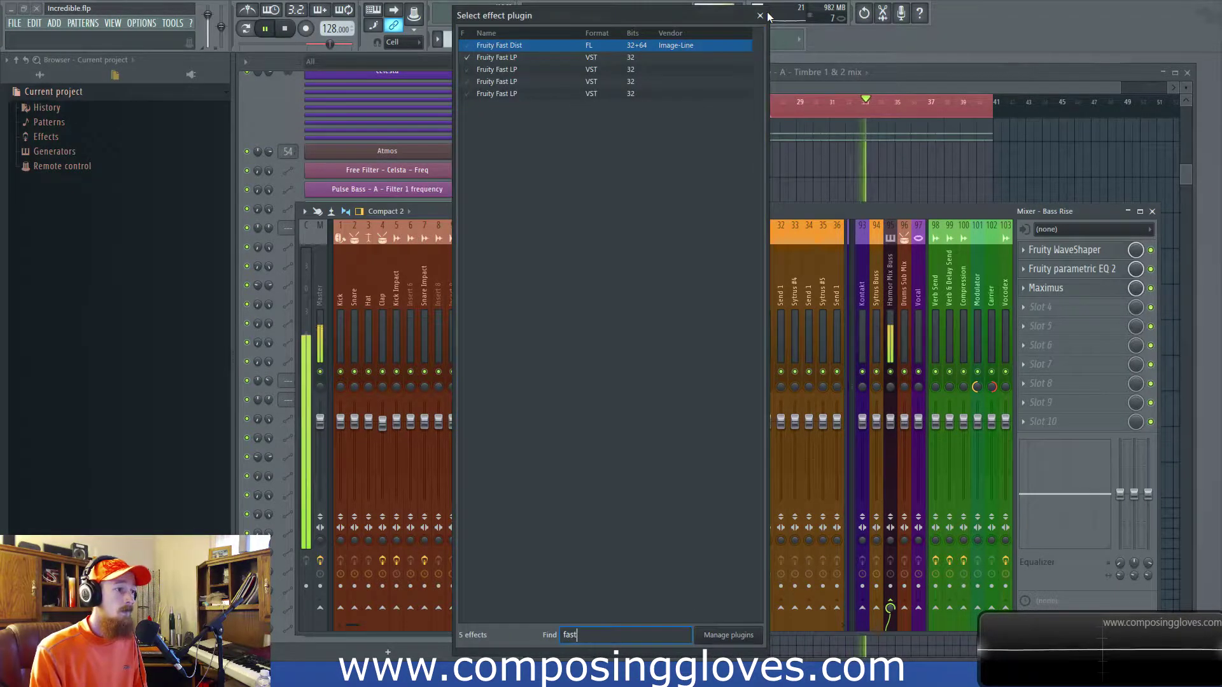
double_click(481, 70)
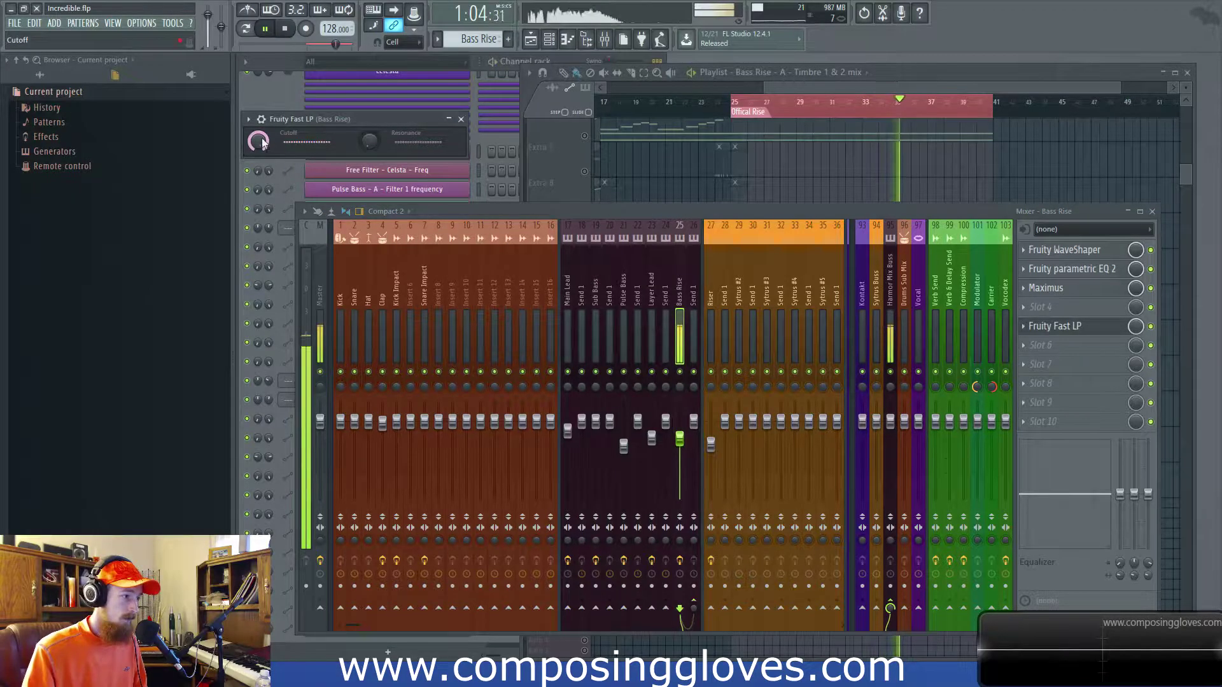
Create an automation clip for the Fast LP cutoff and expand the Sample 3 track that holds it.
right_click(261, 141)
click(299, 183)
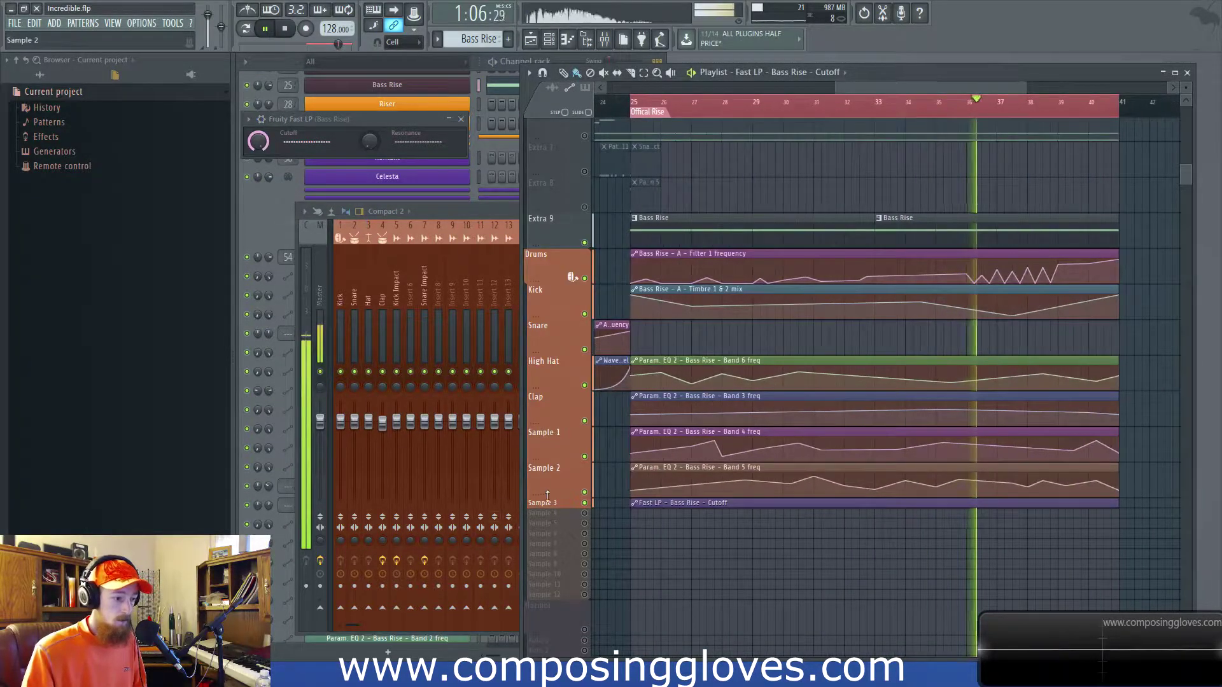
click(556, 507)
Draw a zigzag between full and zero on the Fast LP cutoff clip from before bar 39 to just past bar 40.
scroll(1026, 491, up, 2)
drag(1028, 490, 668, 474)
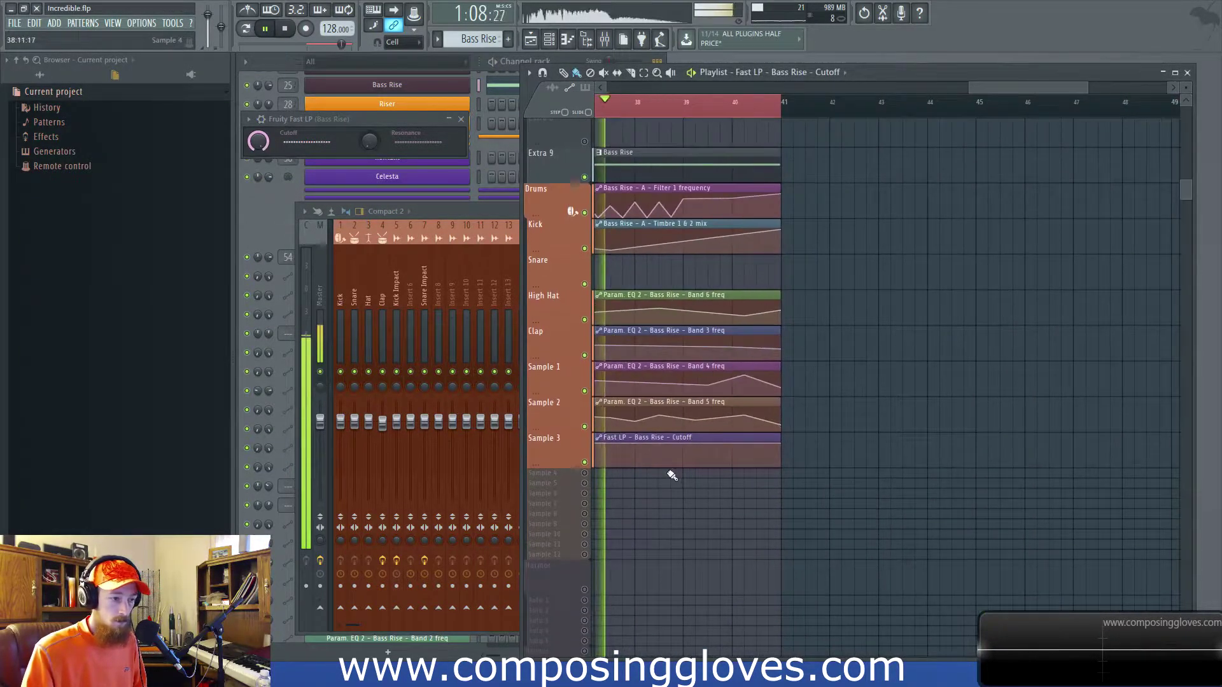
right_click(671, 446)
right_click(694, 464)
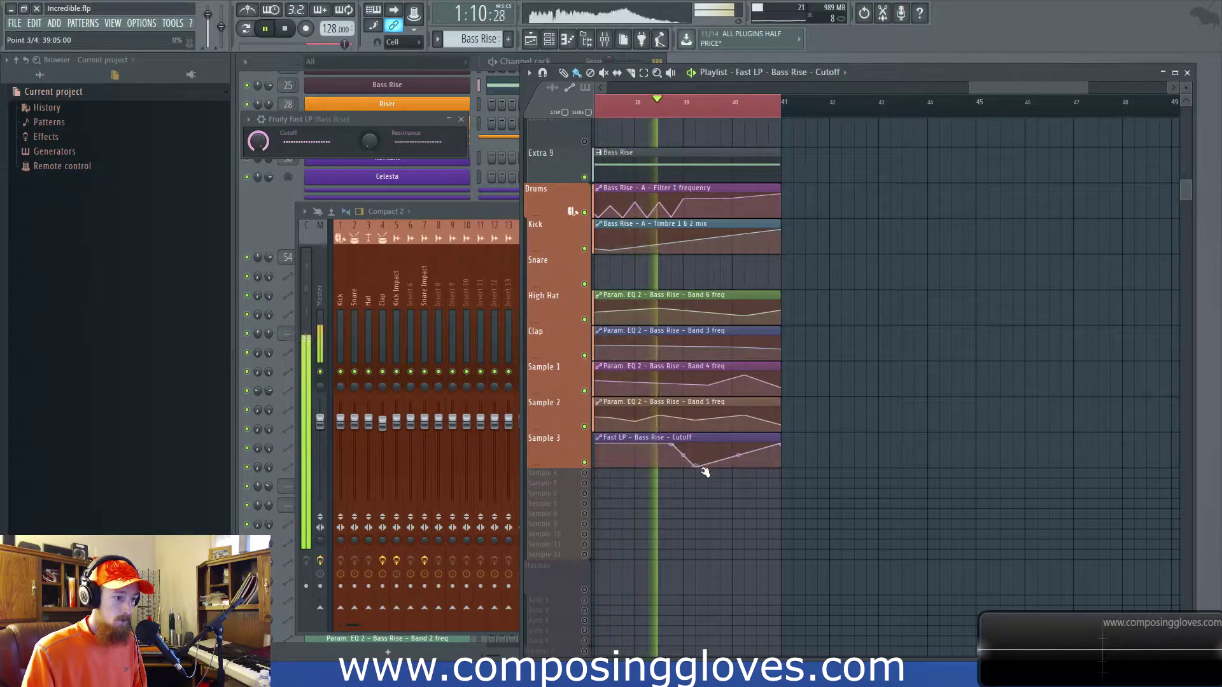
right_click(708, 444)
right_click(719, 465)
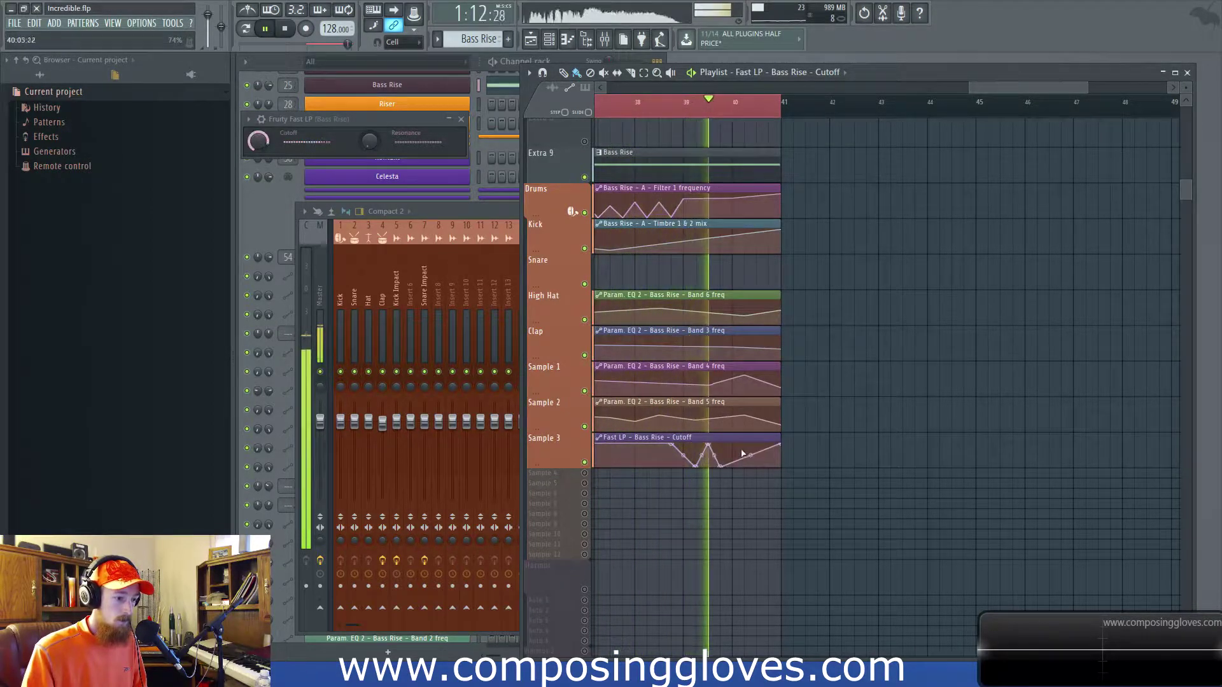
right_click(732, 444)
right_click(744, 467)
drag(744, 467, 733, 466)
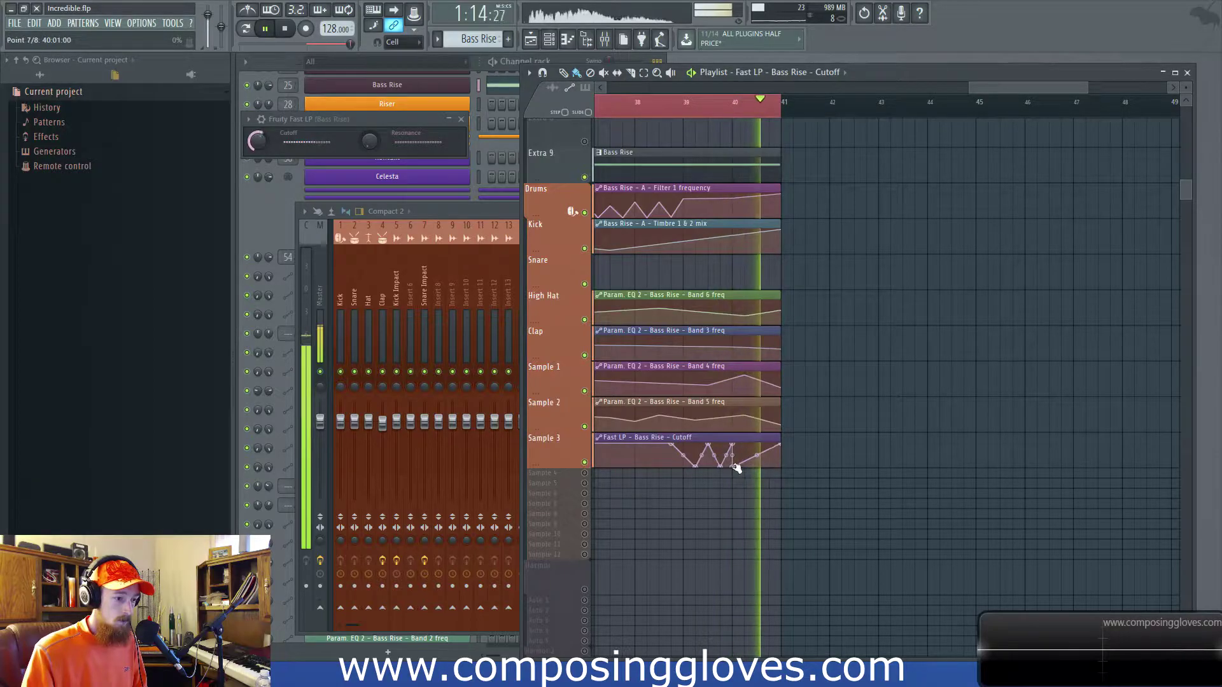
Refine the Fast LP cutoff clip's zigzag into four full-to-zero cycles across bar 39, doubling the rate after bar 40 and ending at full.
key(space)
scroll(687, 474, up, 2)
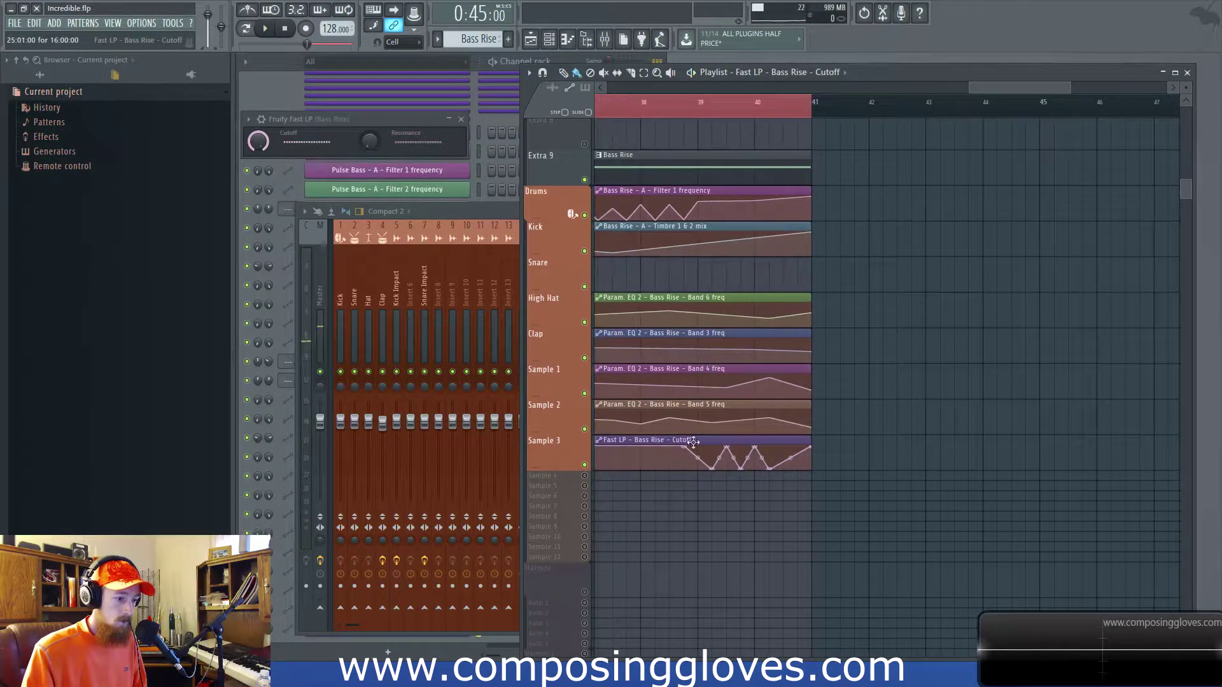
scroll(709, 444, up, 2)
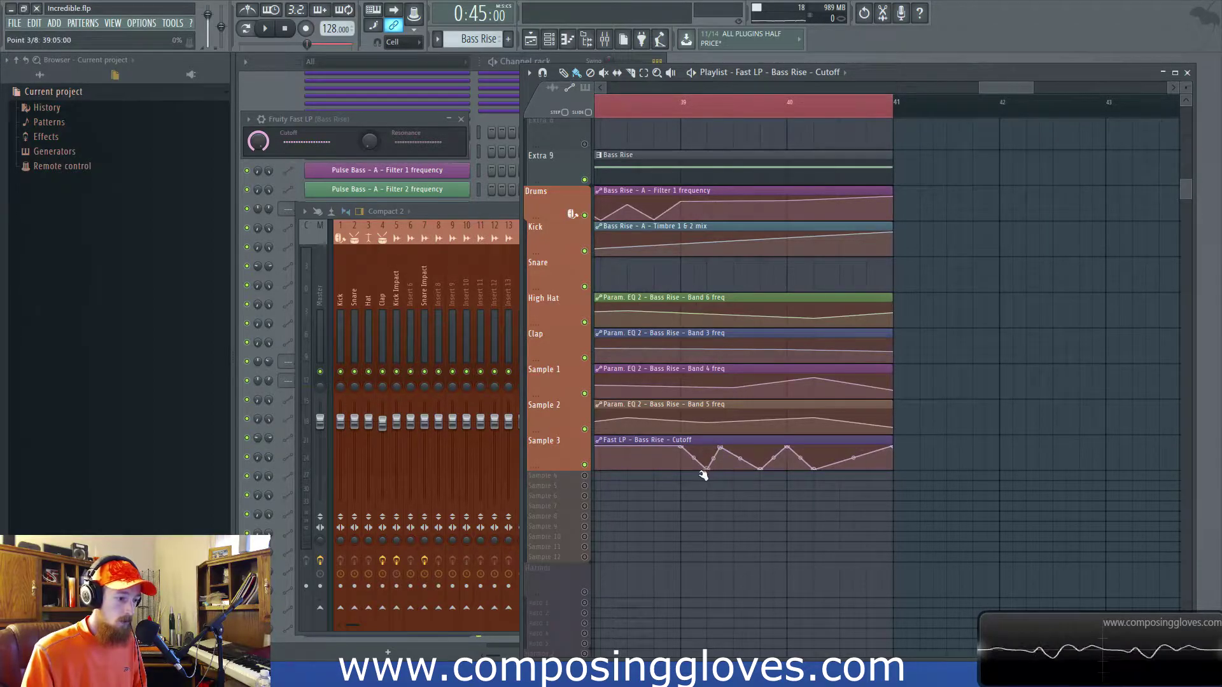
drag(717, 450, 705, 443)
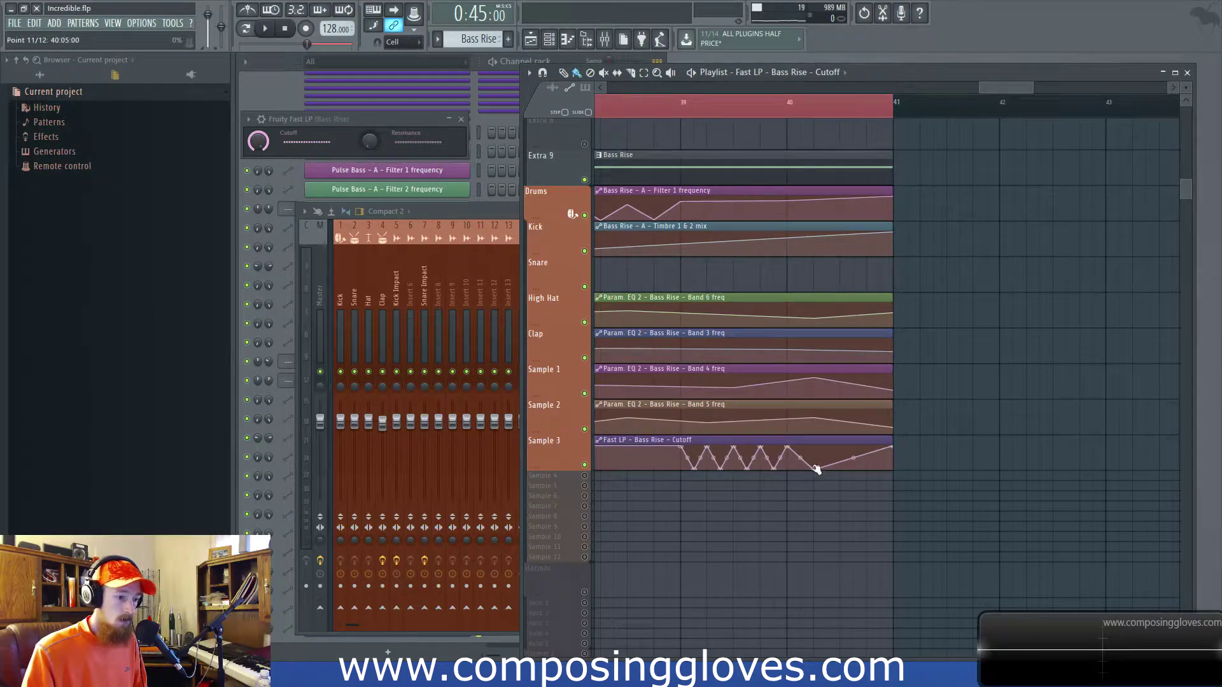
scroll(806, 477, up, 3)
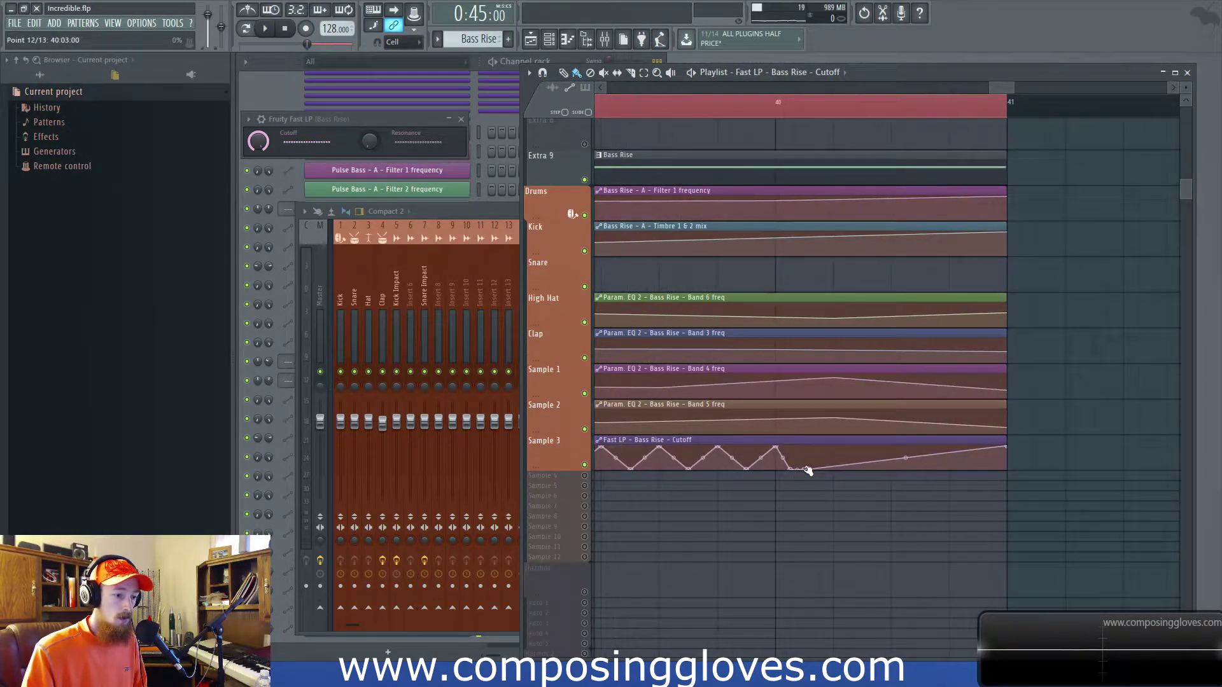
drag(806, 470, 808, 438)
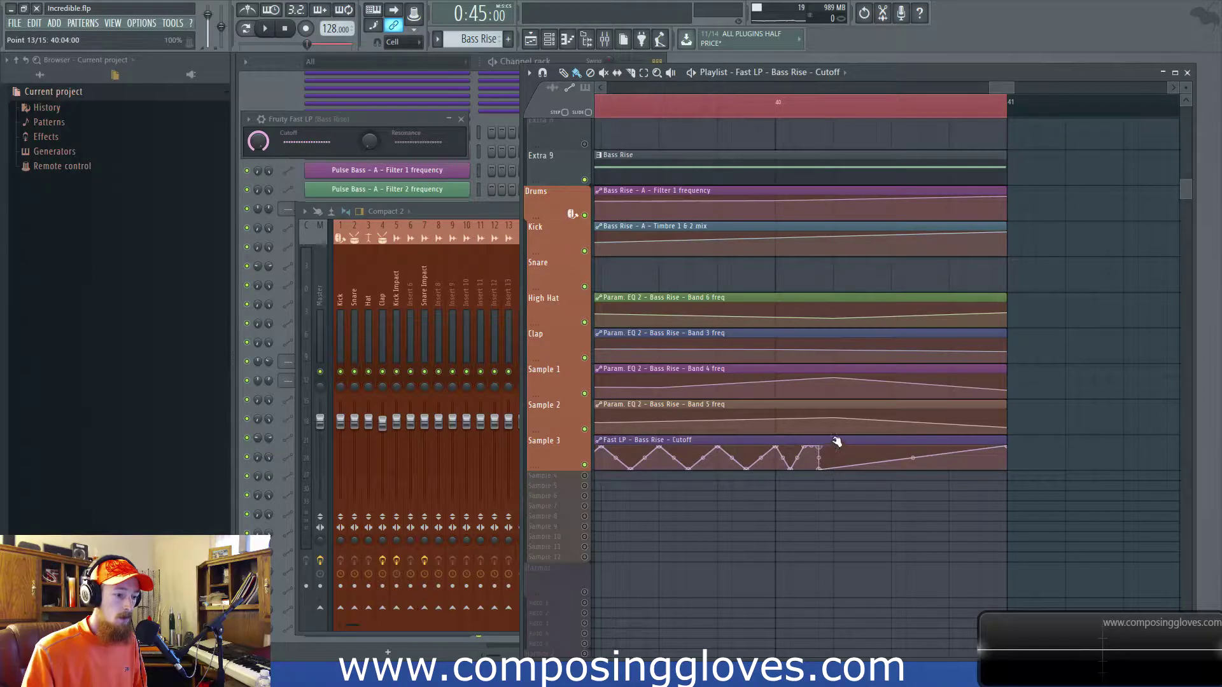
right_click(849, 468)
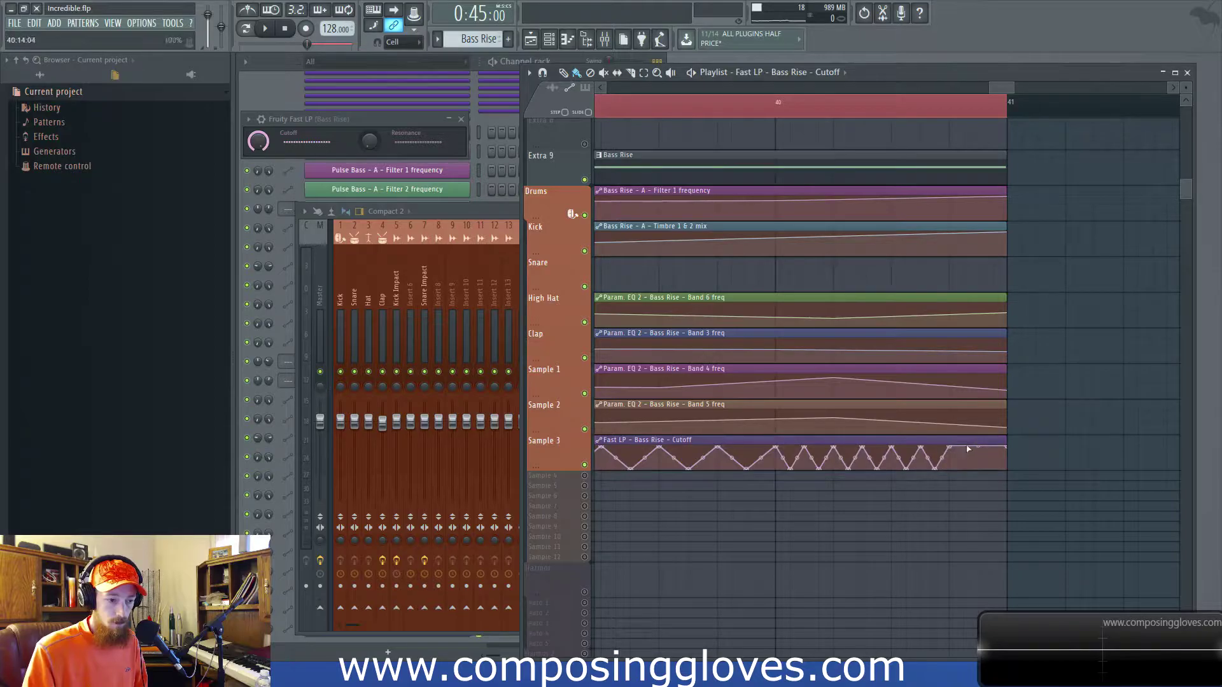
Play back the end of the rise from about bar 37 to check the cutoff zigzag.
key(space)
scroll(740, 117, down, 5)
click(739, 114)
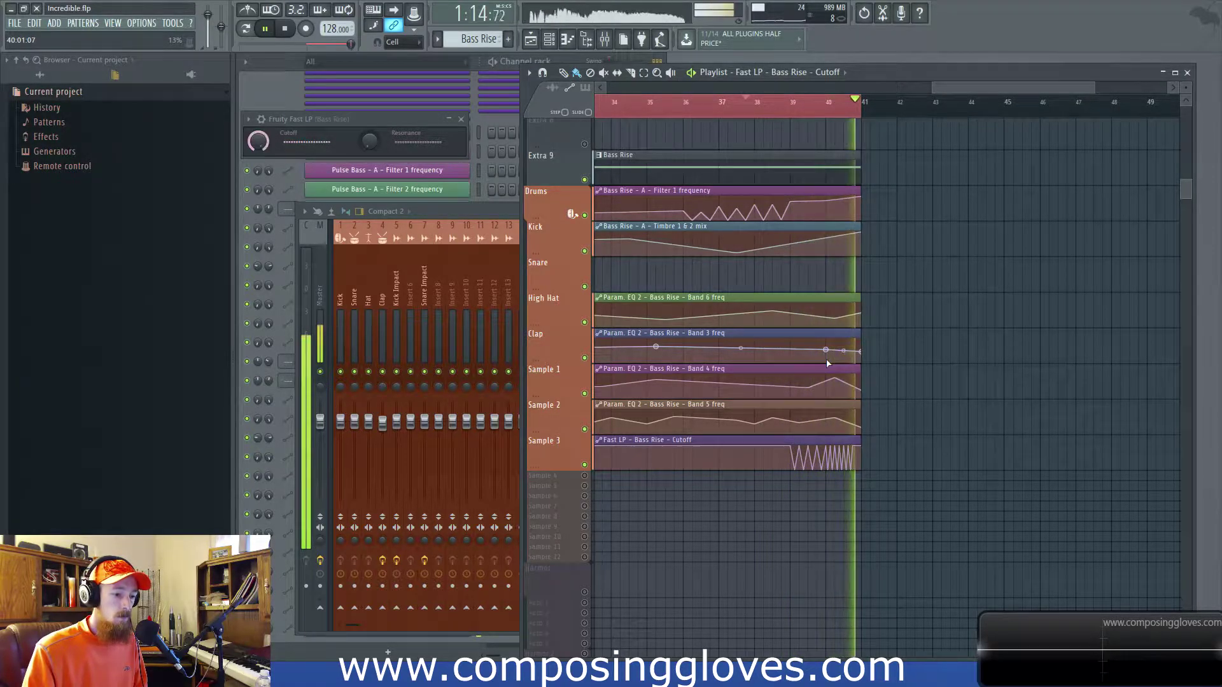
scroll(804, 518, up, 5)
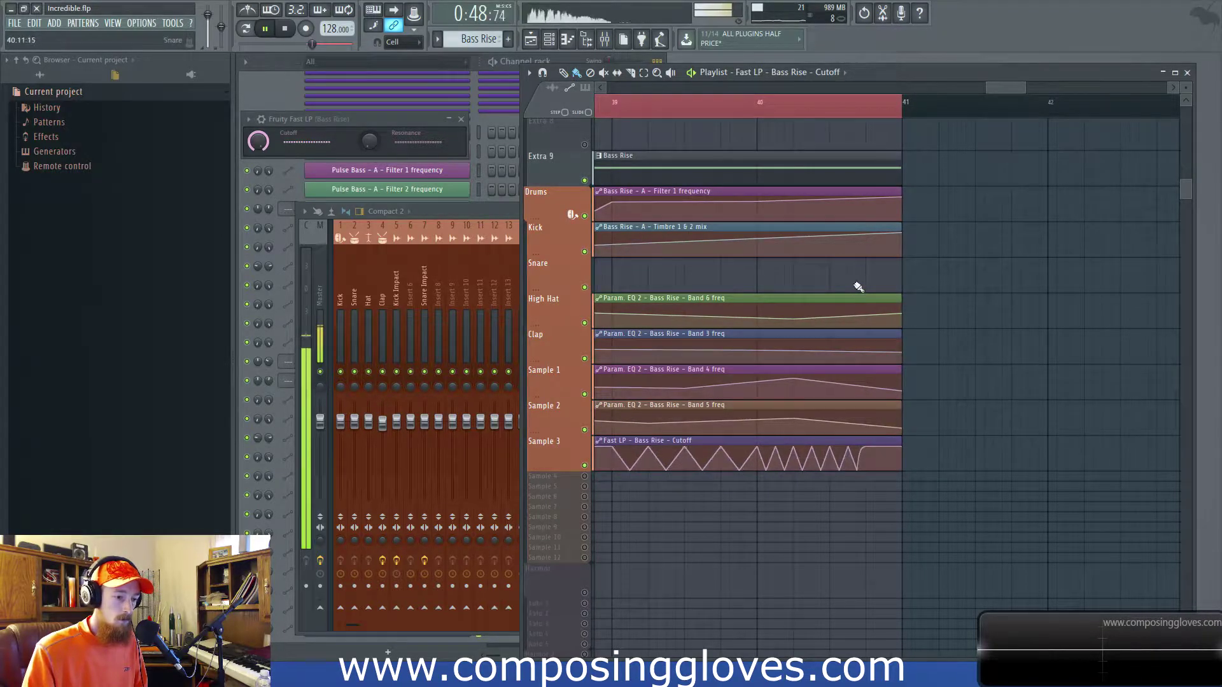
Lower the starting point of the Fast LP cutoff clip at bar 25 to about 61% and close the Fast LP window.
scroll(860, 287, down, 5)
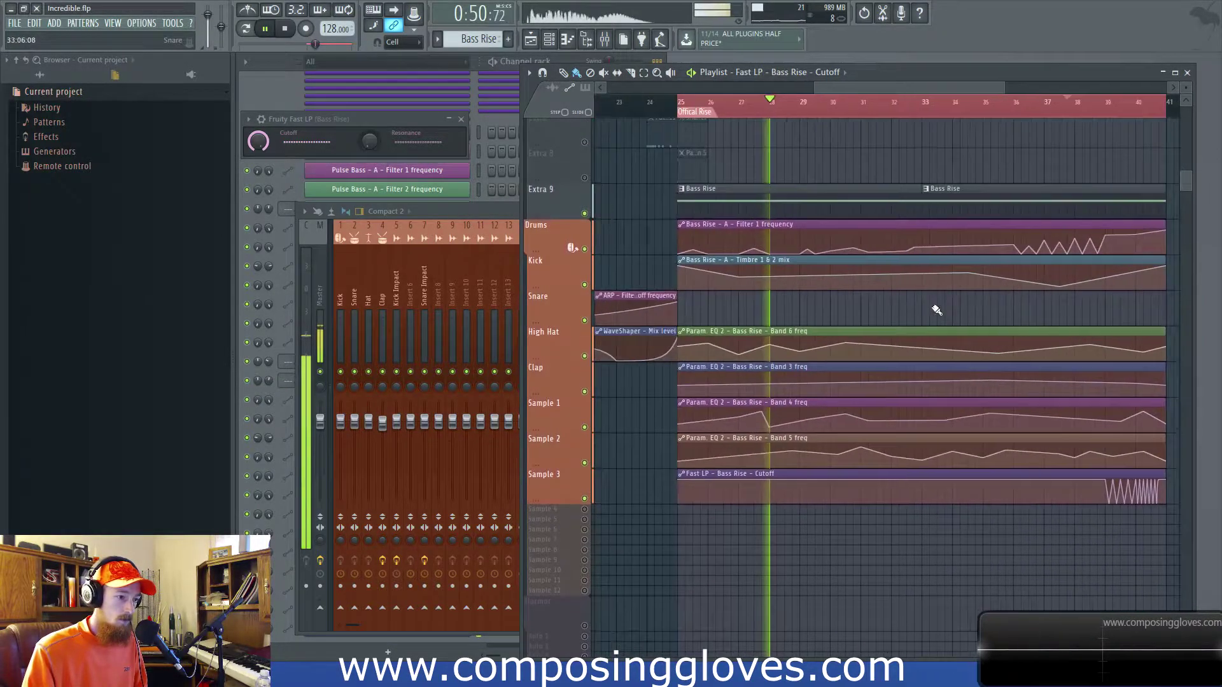
scroll(937, 310, down, 2)
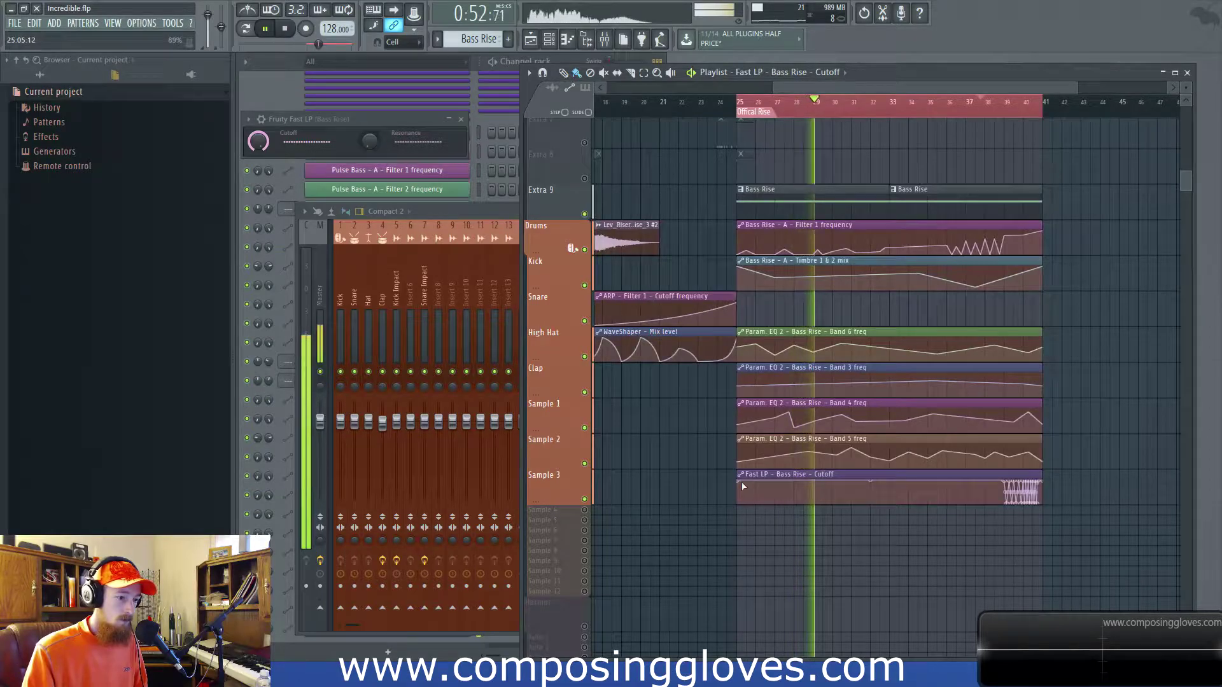
drag(737, 480, 740, 491)
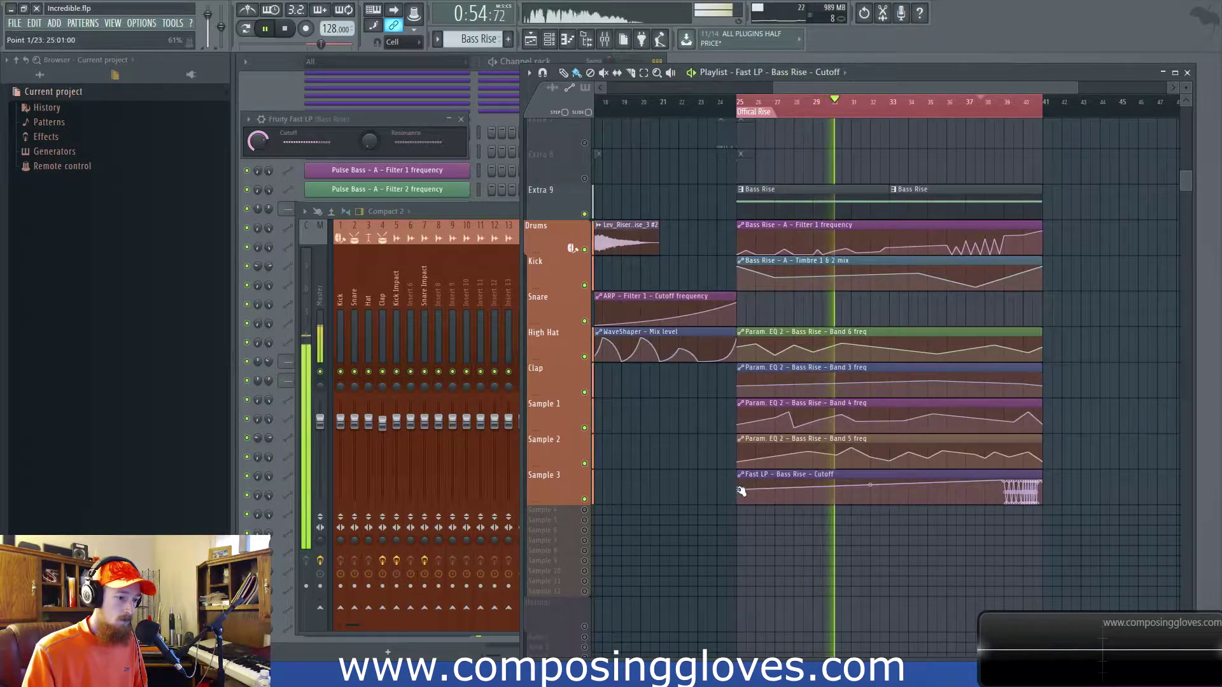
click(461, 119)
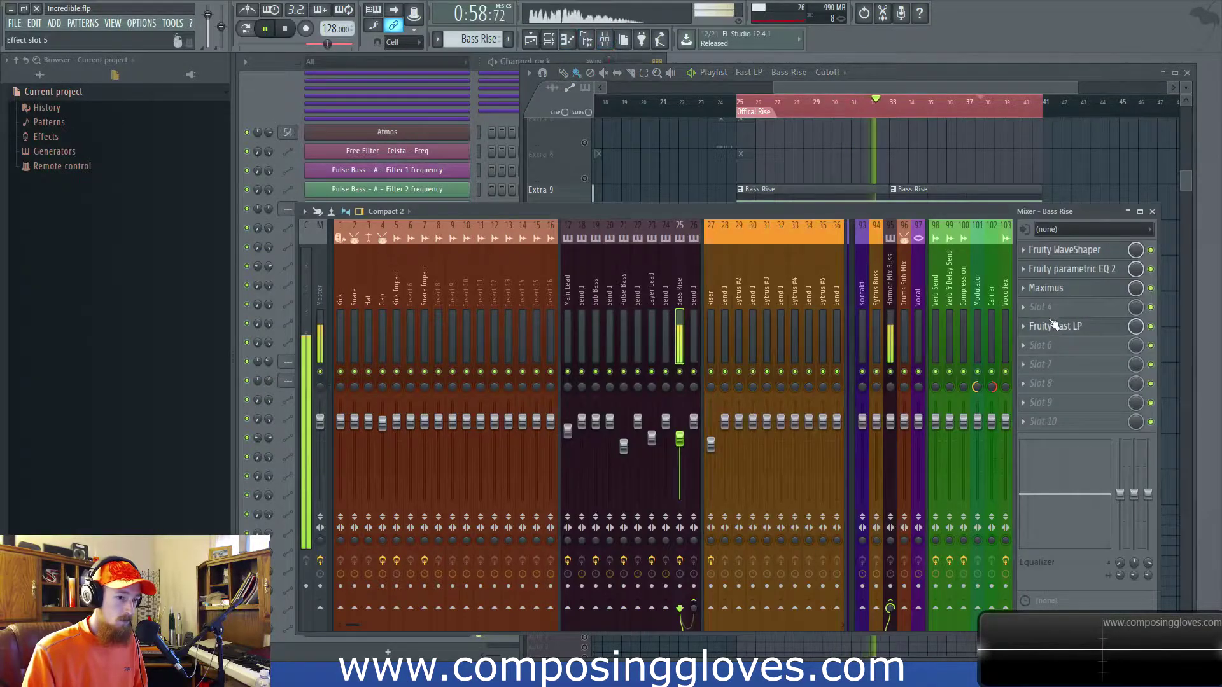
Load Fruity WaveShaper into slot 4 of the Bass Rise mixer track, bend its curve steeply upward with an added point, and close it.
click(1051, 311)
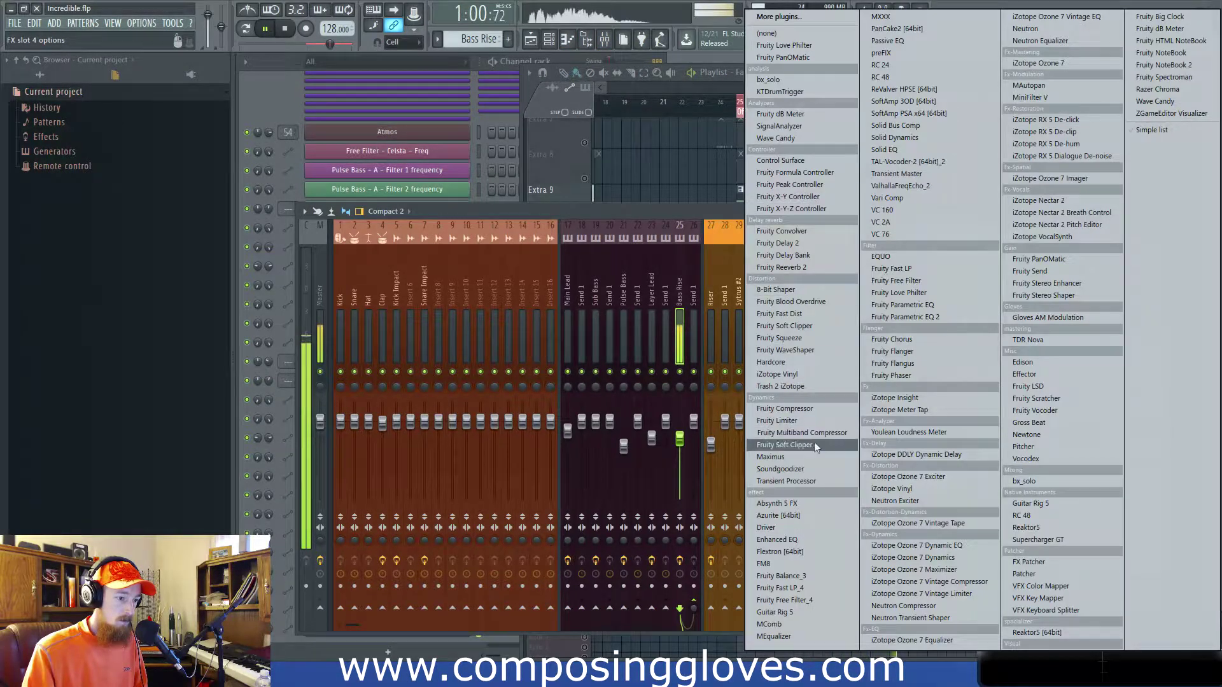
click(822, 349)
drag(445, 349, 445, 274)
right_click(397, 320)
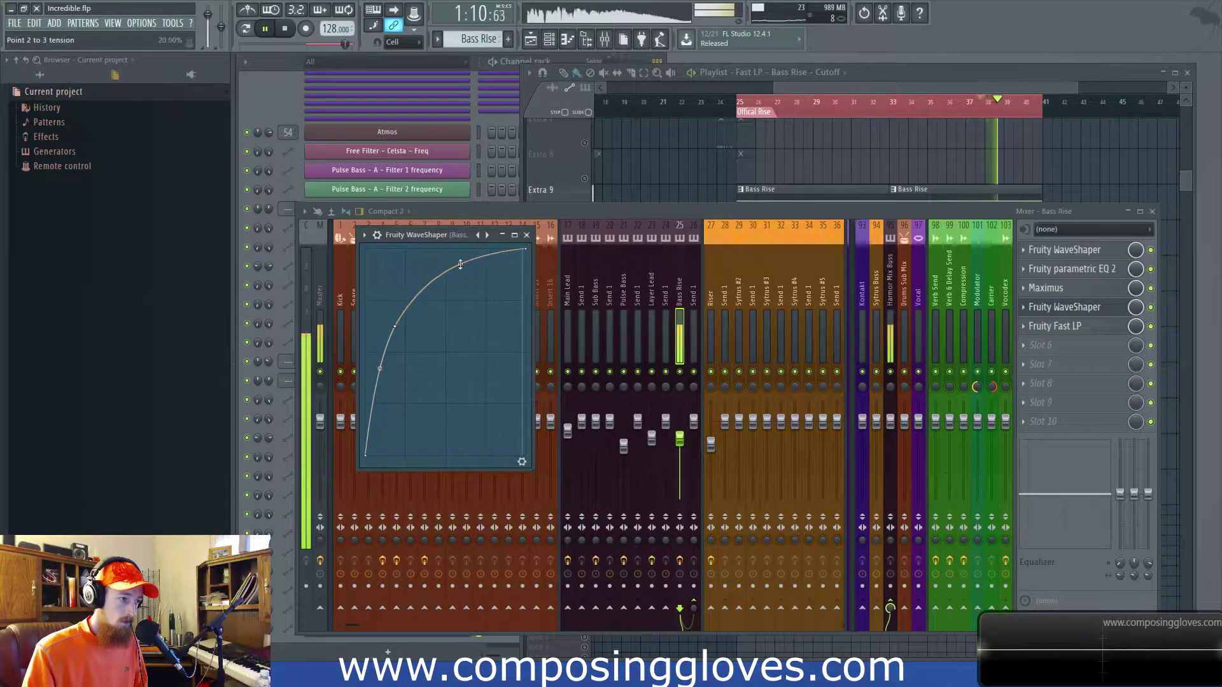
click(527, 235)
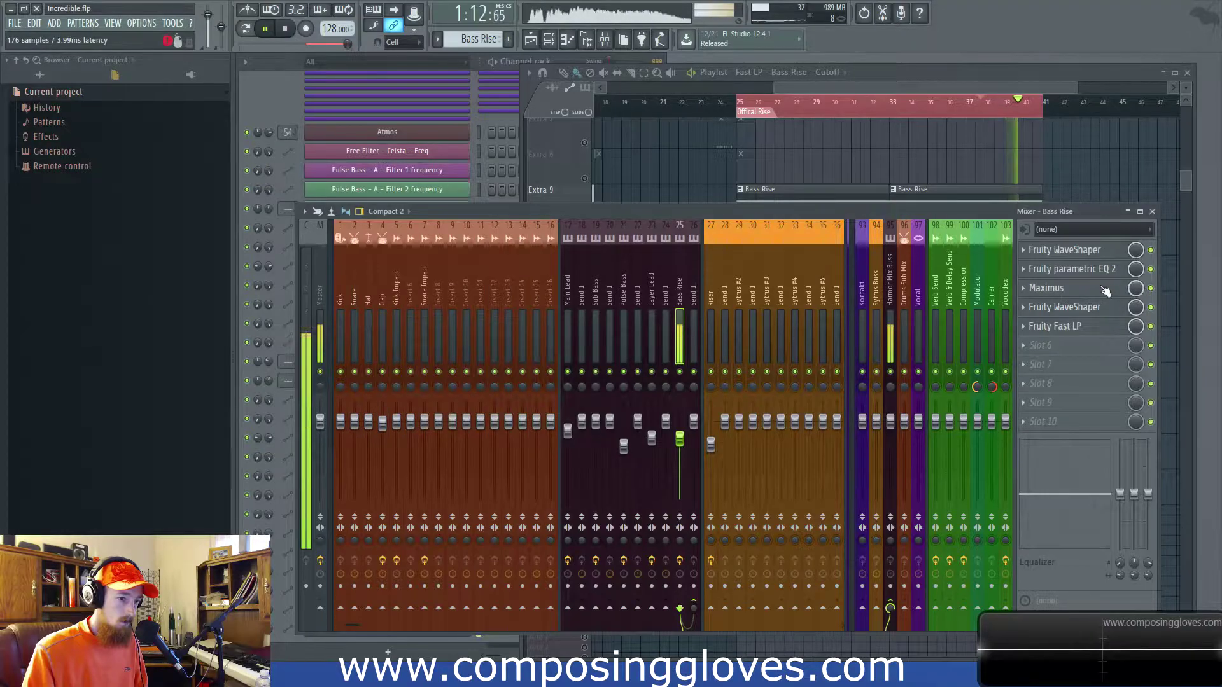
Reduce the boost of bands 5 and 6 in the Bass Rise's Fruity Parametric EQ 2 and close it.
click(1093, 278)
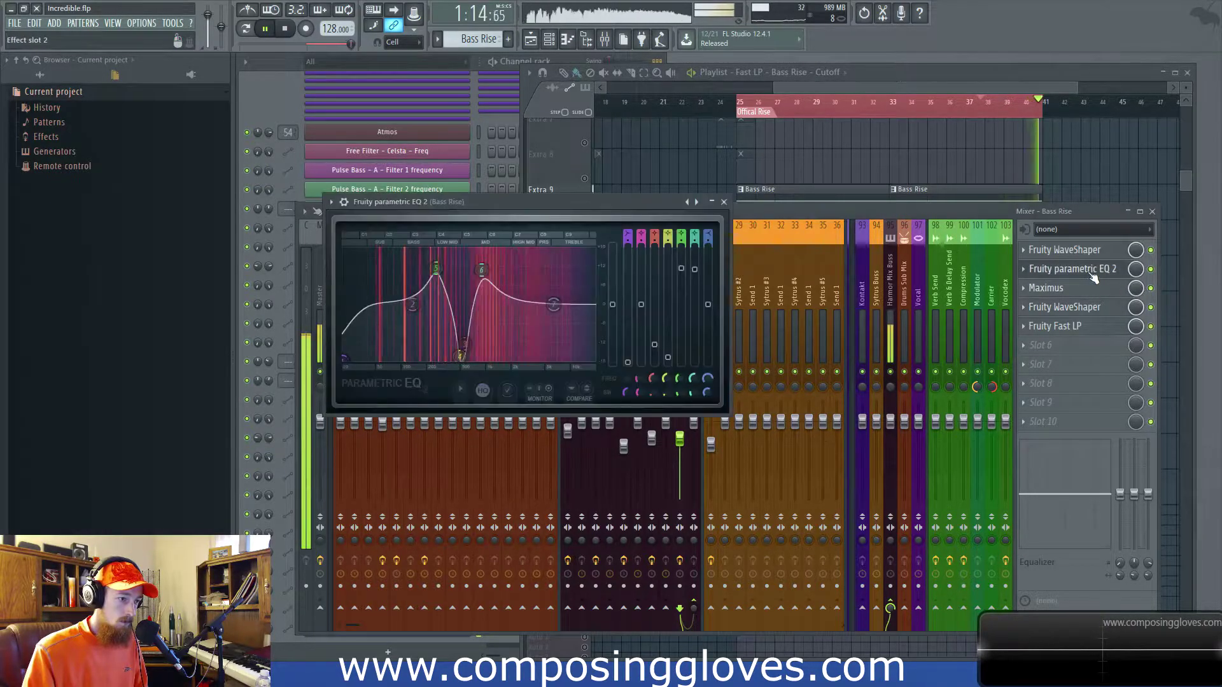
drag(471, 296, 511, 280)
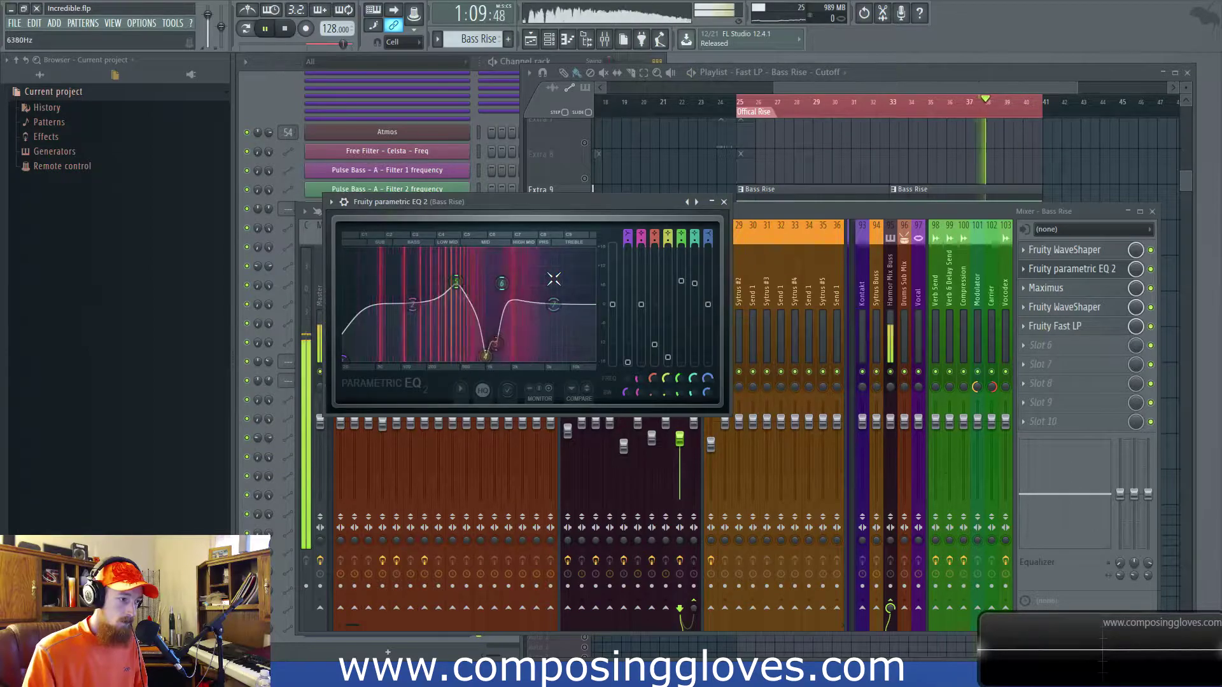
click(724, 202)
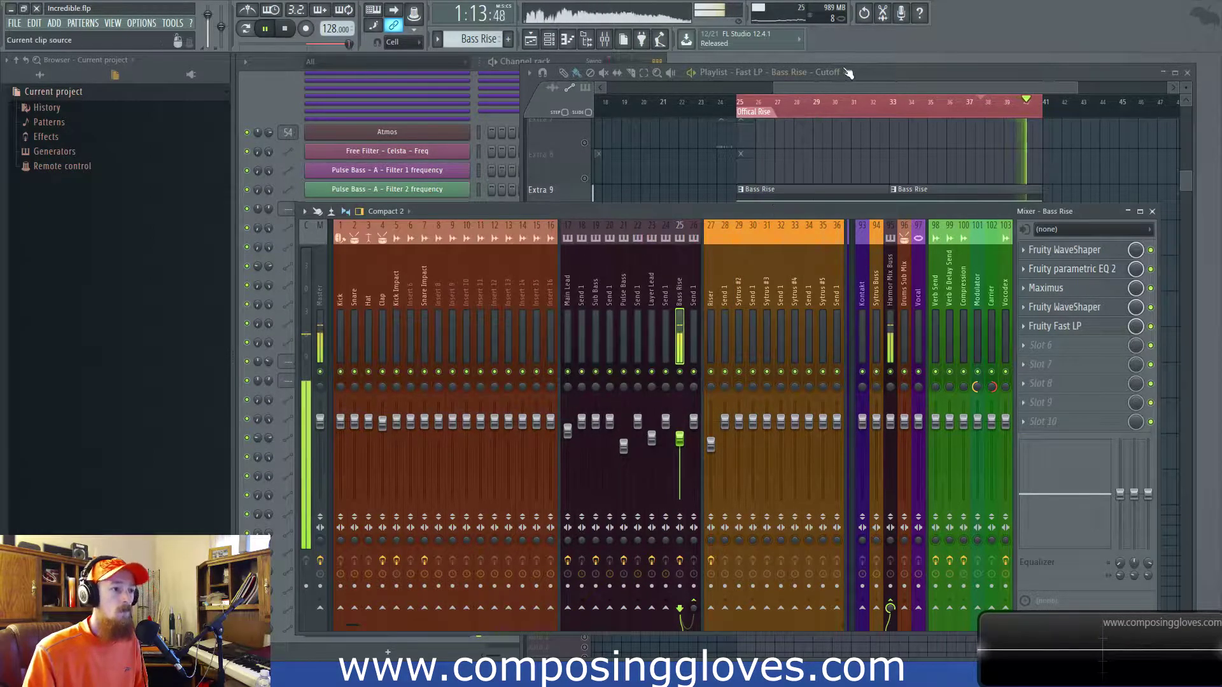
Unsolo the Extra 9 track and play the full arrangement from the Official Rise marker at bar 25.
drag(845, 82, 884, 86)
key(space)
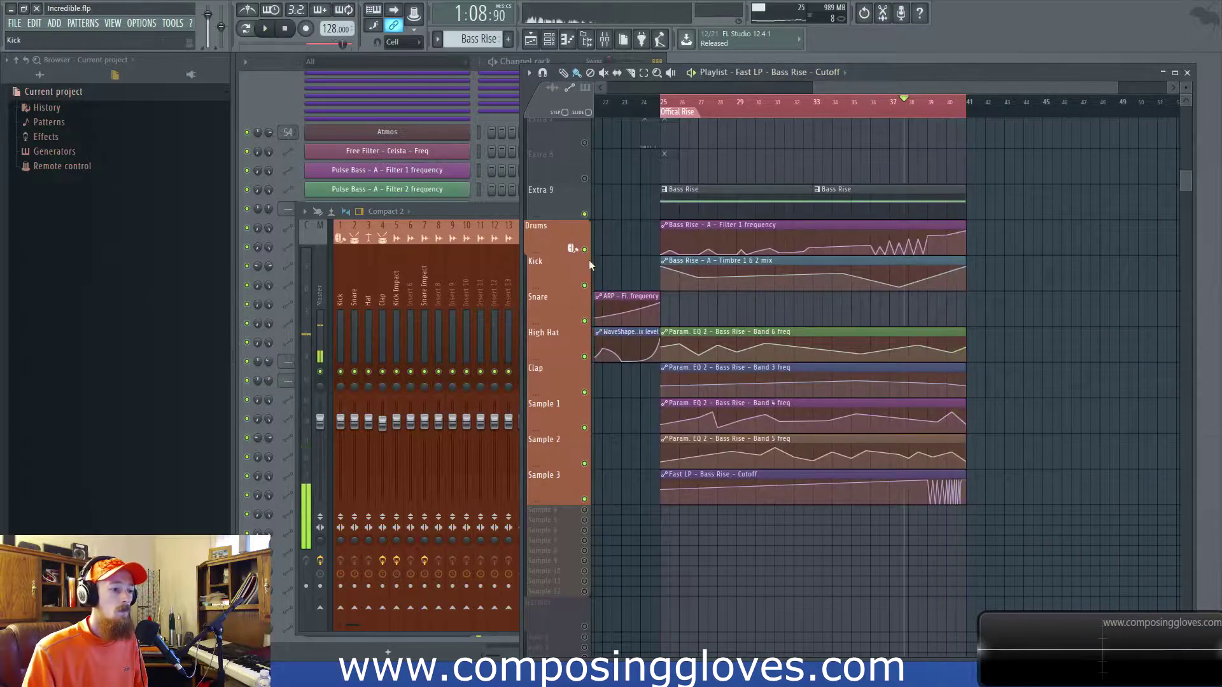
right_click(584, 215)
key(space)
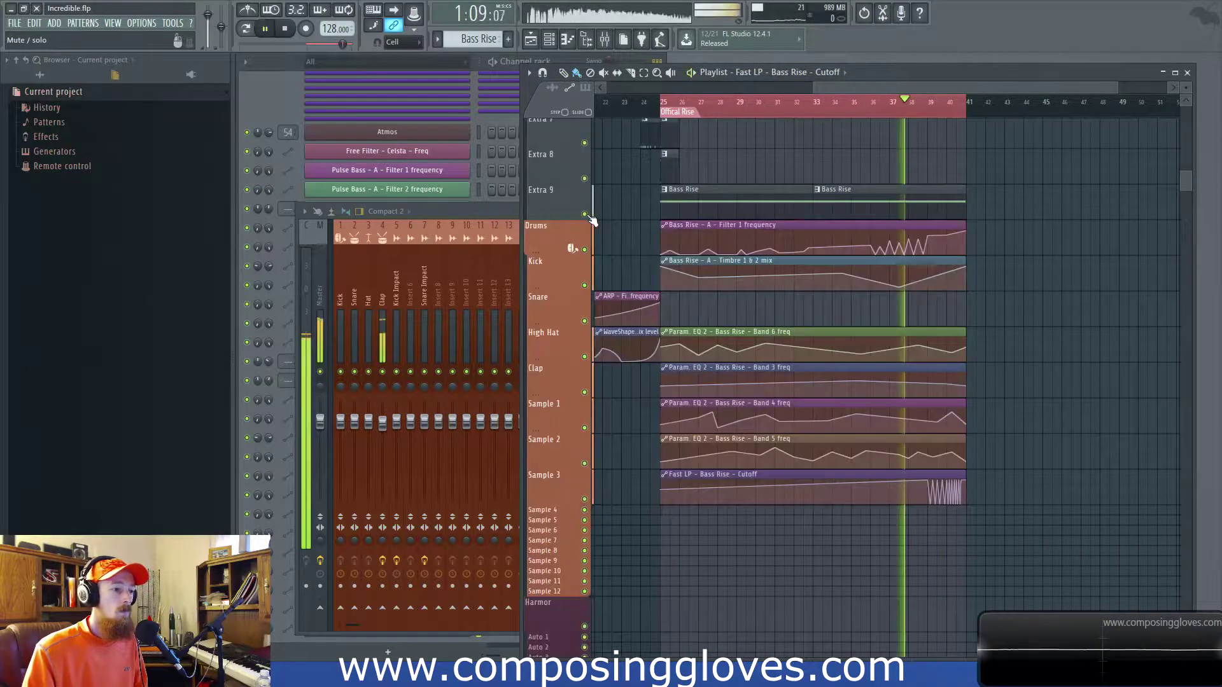
click(668, 105)
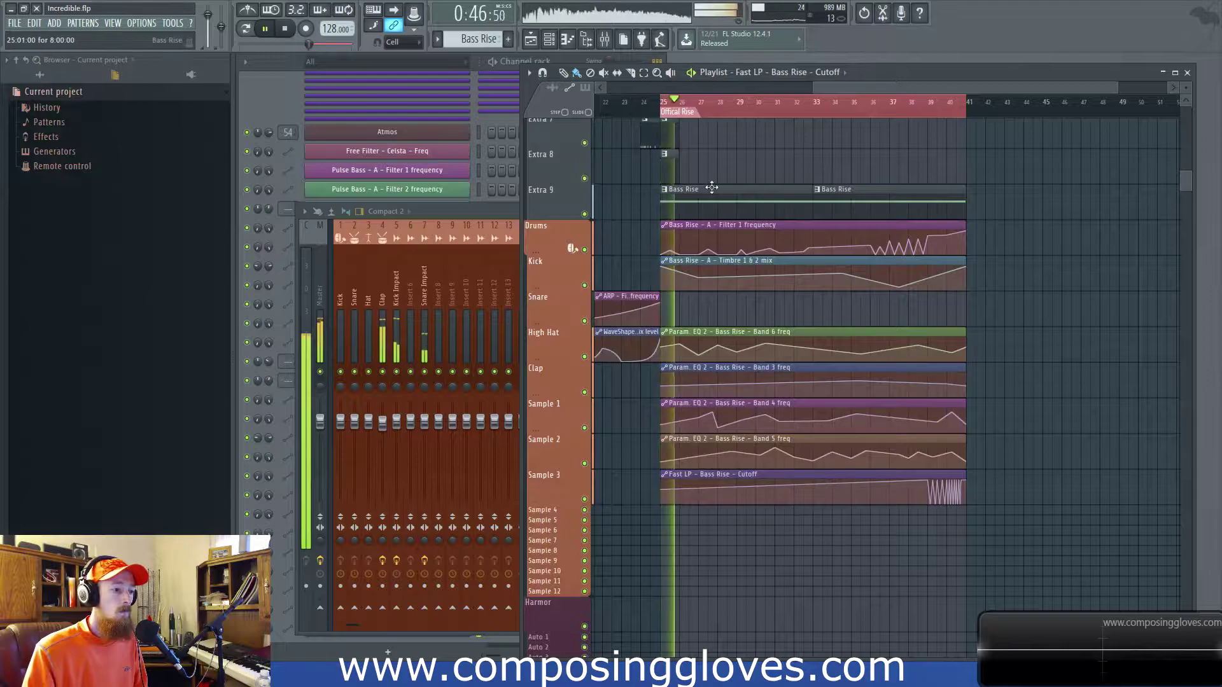
click(430, 145)
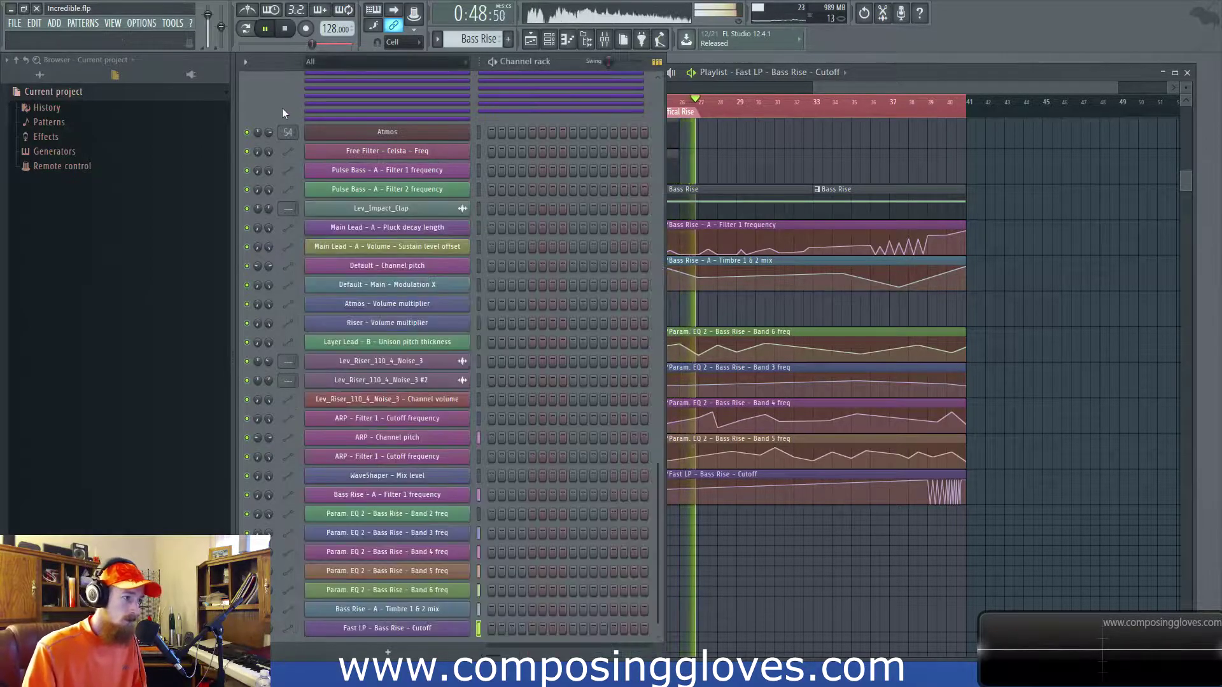
click(902, 89)
scroll(893, 210, up, 3)
scroll(894, 216, down, 1)
scroll(798, 255, down, 1)
key(space)
Look through the FX folder of the Black Octopus Sound Transcendent Trap sample pack for a riser.
click(41, 75)
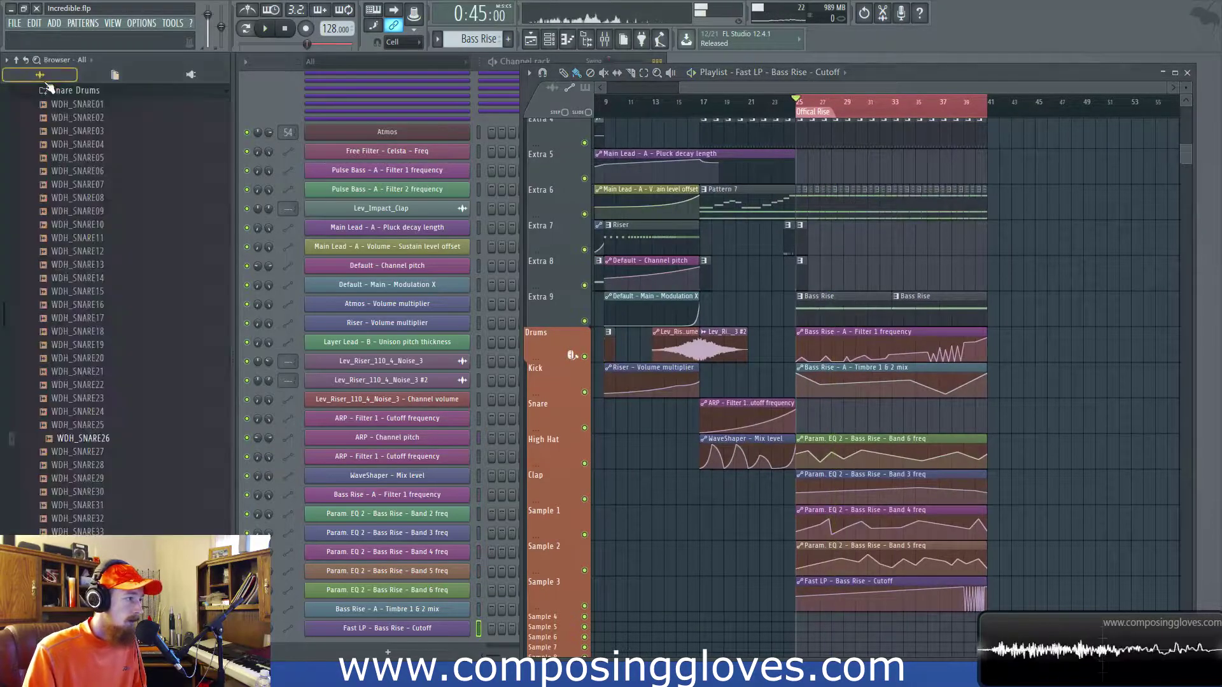
click(106, 92)
scroll(150, 243, up, 5)
click(90, 233)
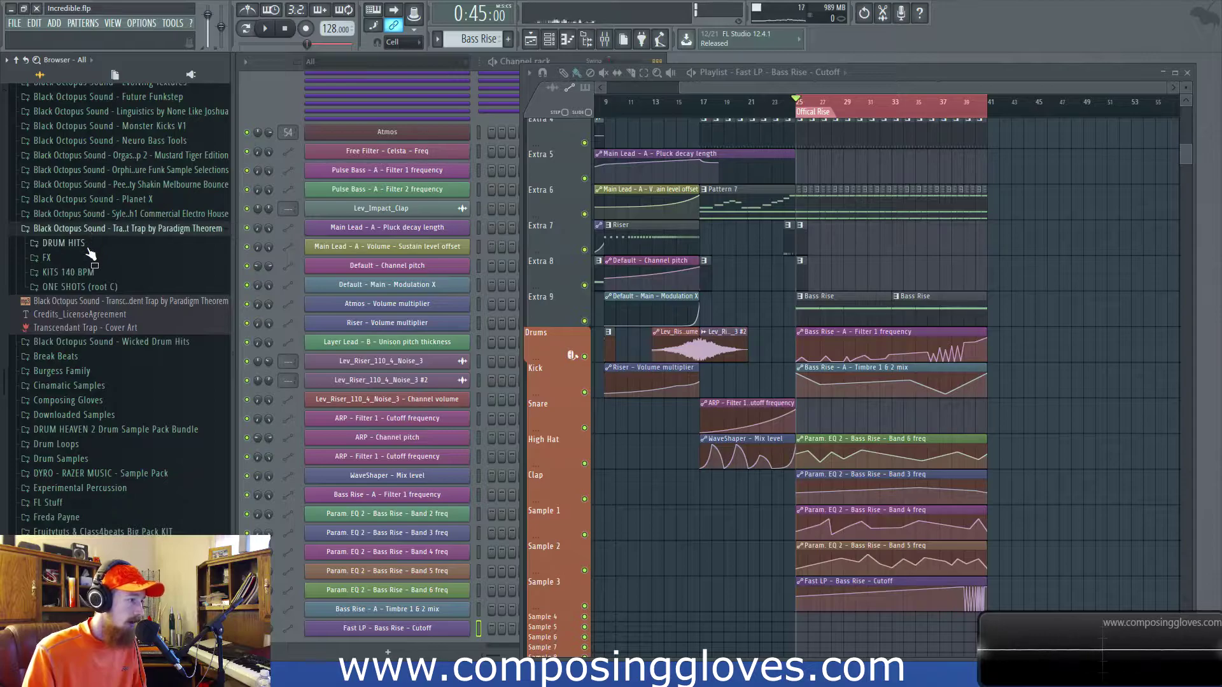
click(91, 257)
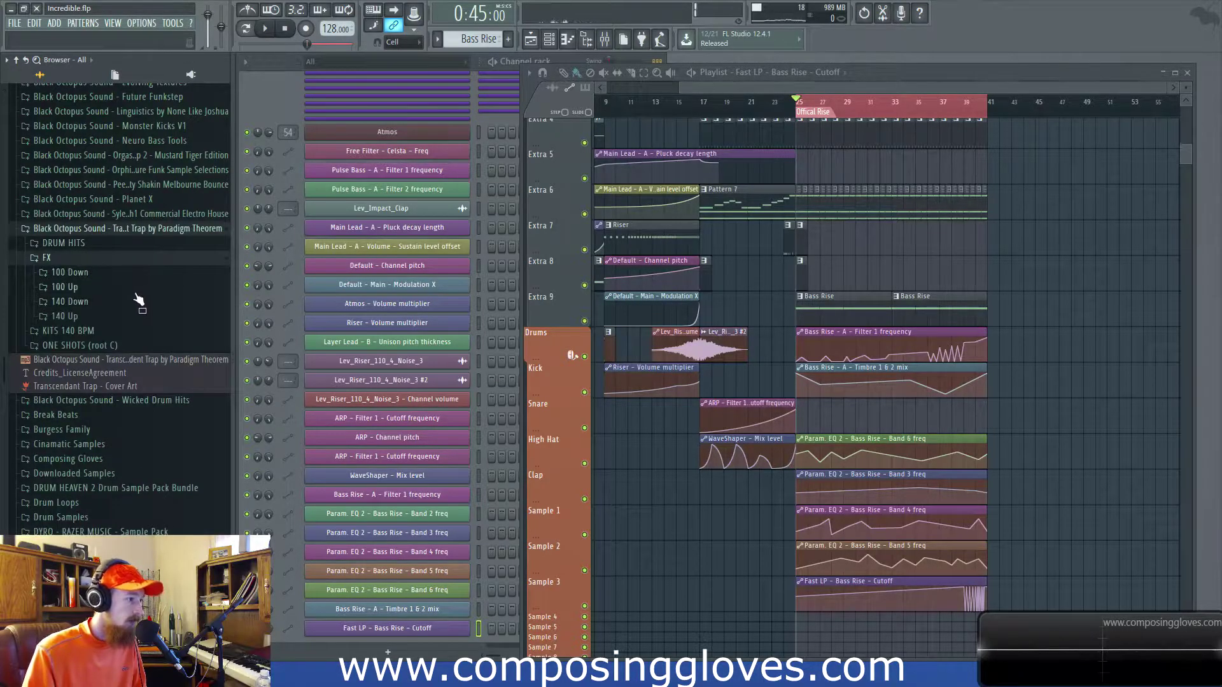
click(117, 246)
click(117, 231)
scroll(124, 262, up, 3)
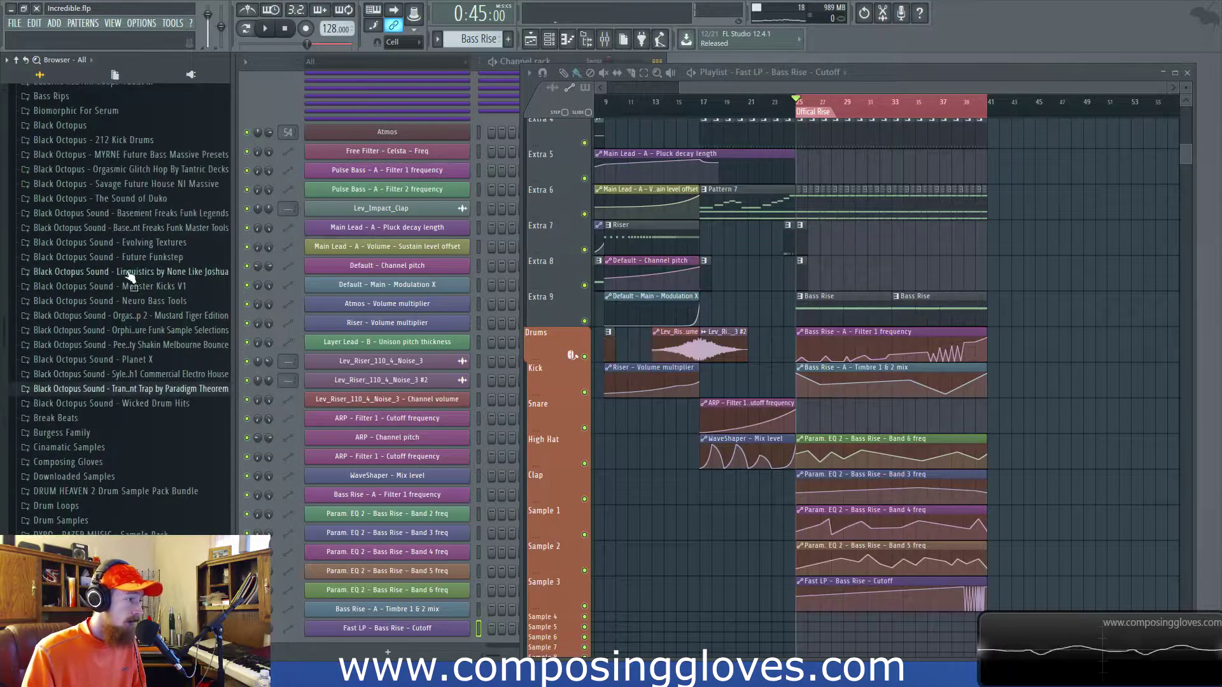
Find Lev_Riser_128_16_Noise in the Black Octopus Leviathan FX - Rising folder and place it on the Snare track at bar 25.
scroll(127, 261, up, 3)
click(129, 209)
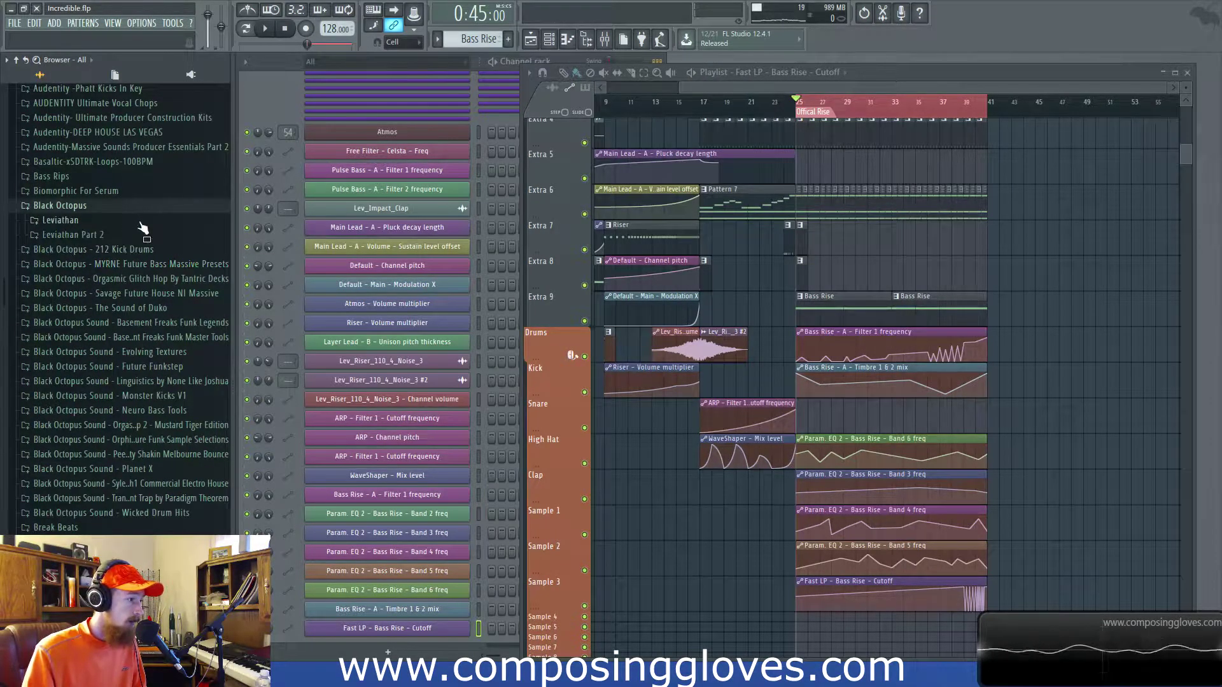
click(143, 223)
click(149, 237)
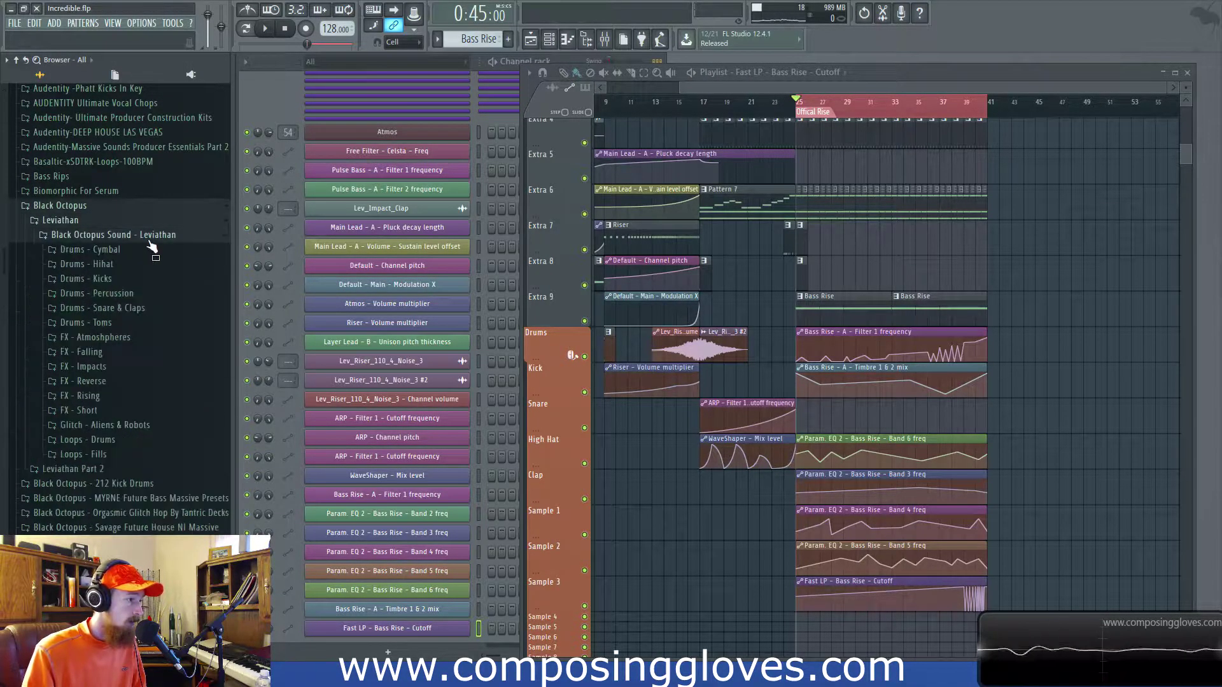
click(159, 399)
scroll(182, 284, down, 5)
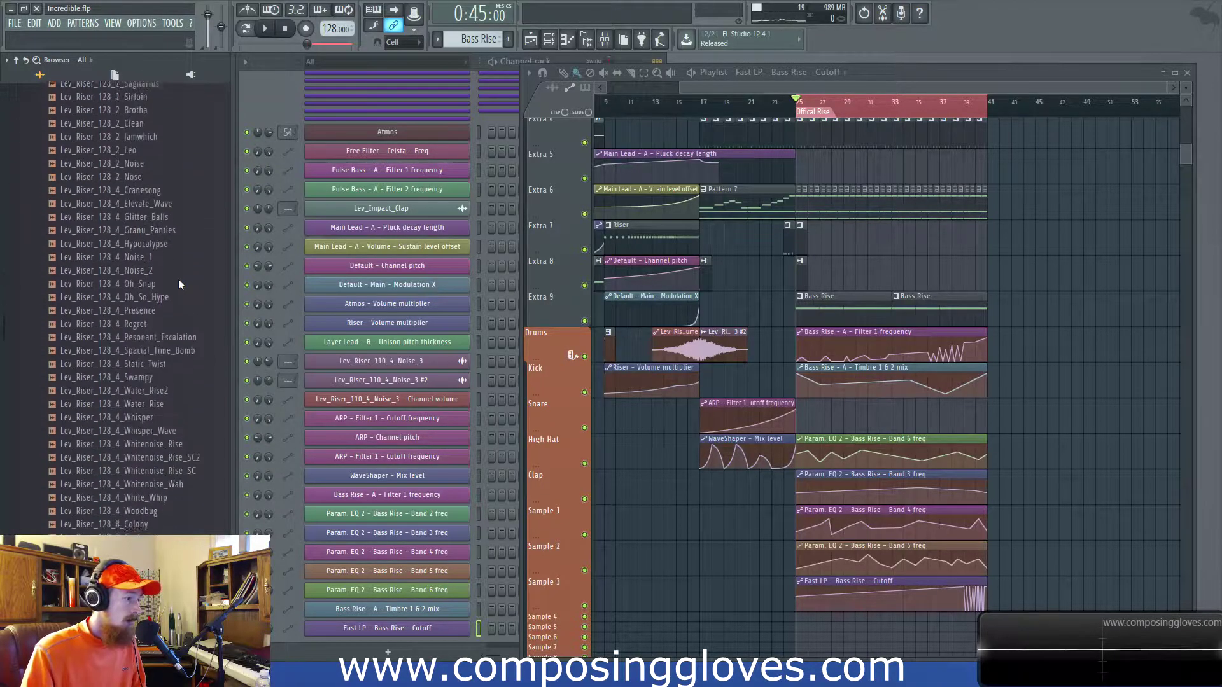
drag(129, 325, 859, 415)
Create a channel volume automation clip for Lev_Riser_128_16_Noise and lay it over the riser on the Snare track.
scroll(907, 409, up, 3)
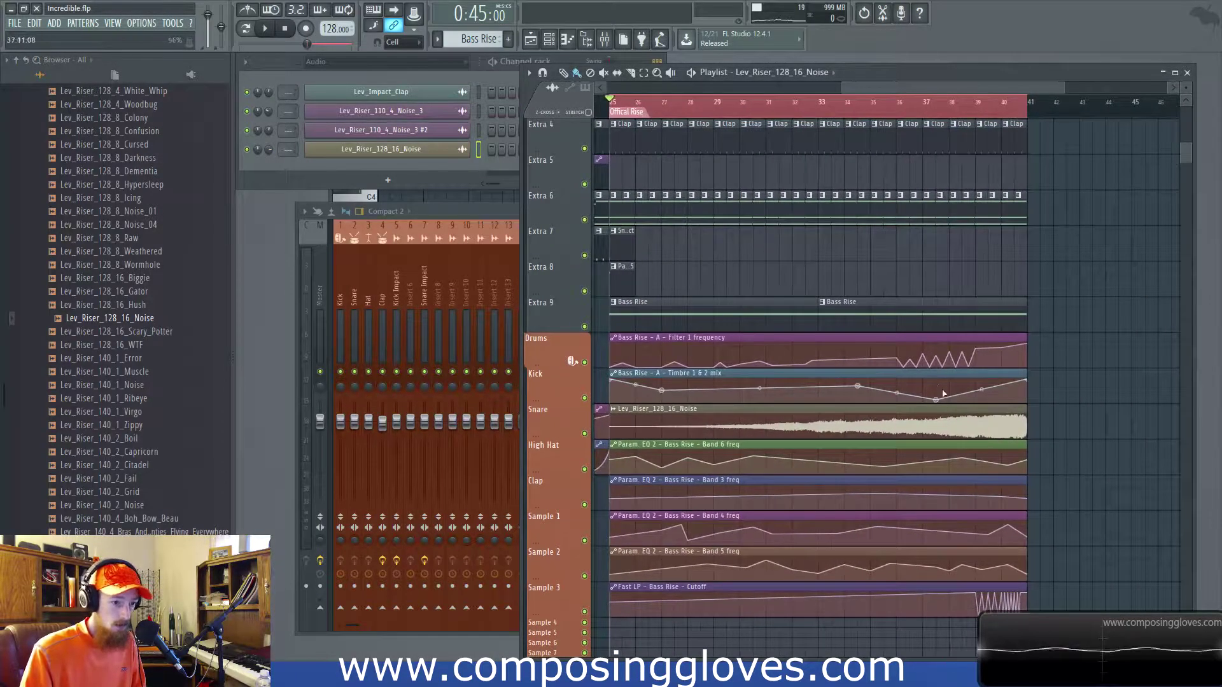
double_click(957, 418)
right_click(621, 258)
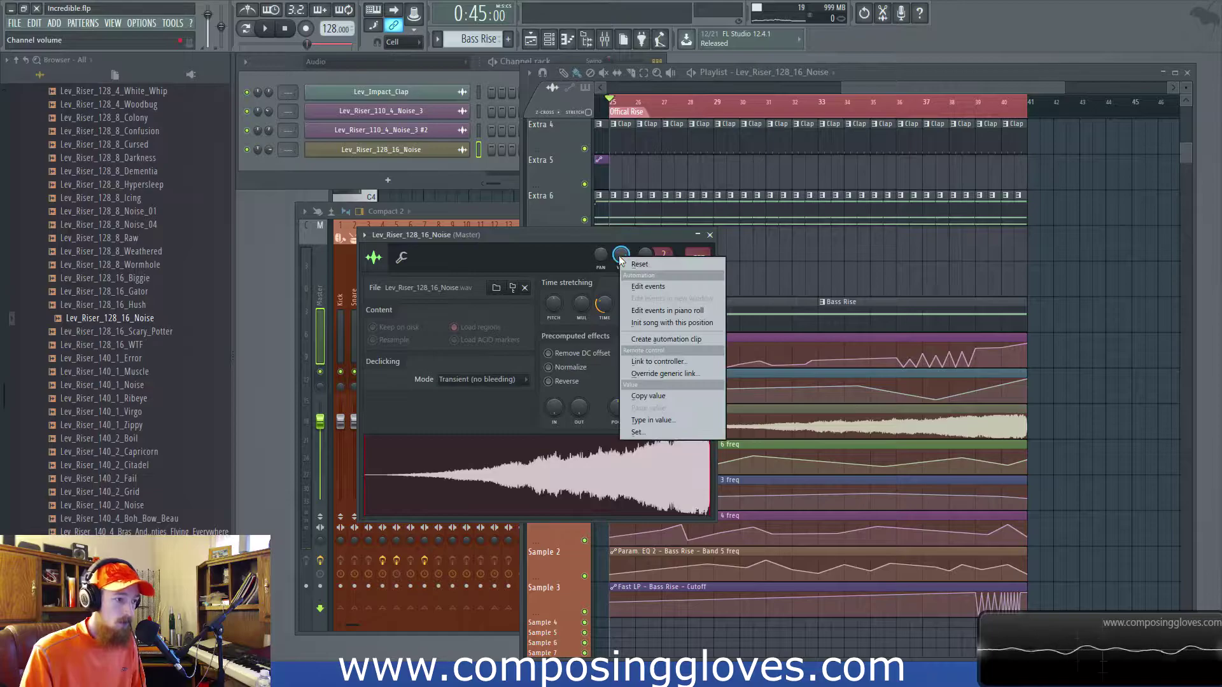
click(665, 339)
drag(745, 620, 740, 386)
drag(740, 429, 742, 441)
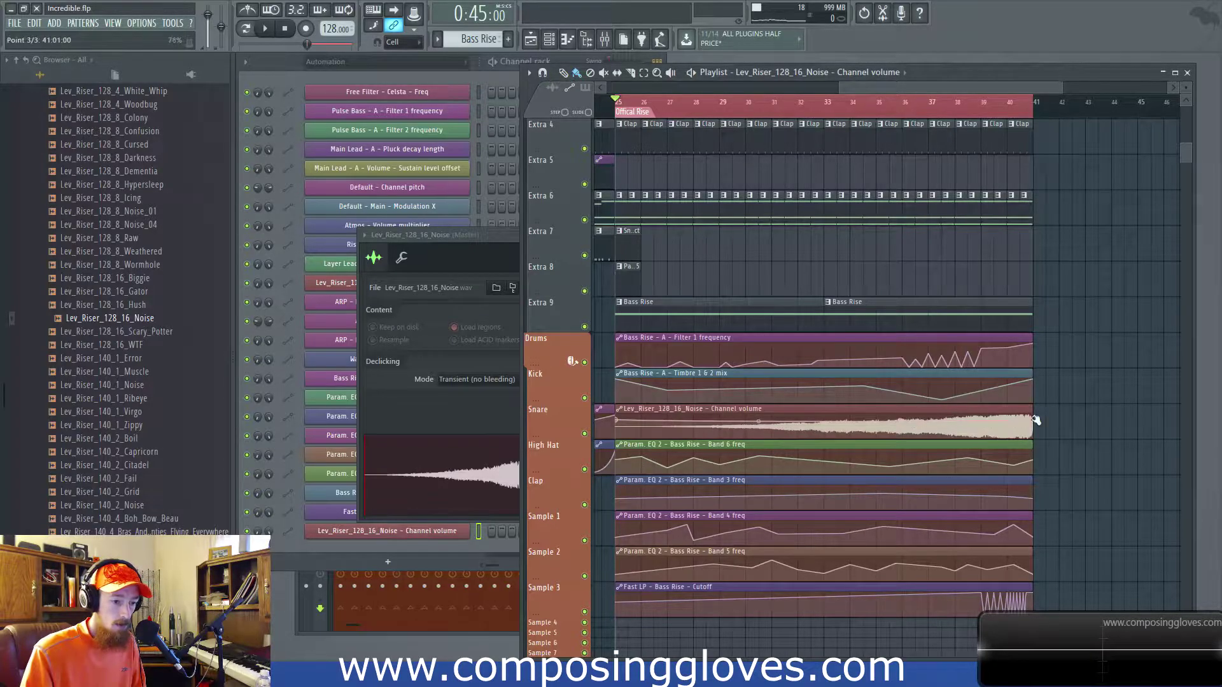
Recolour the riser's channel volume automation clip teal and play through the Official Rise section.
key(space)
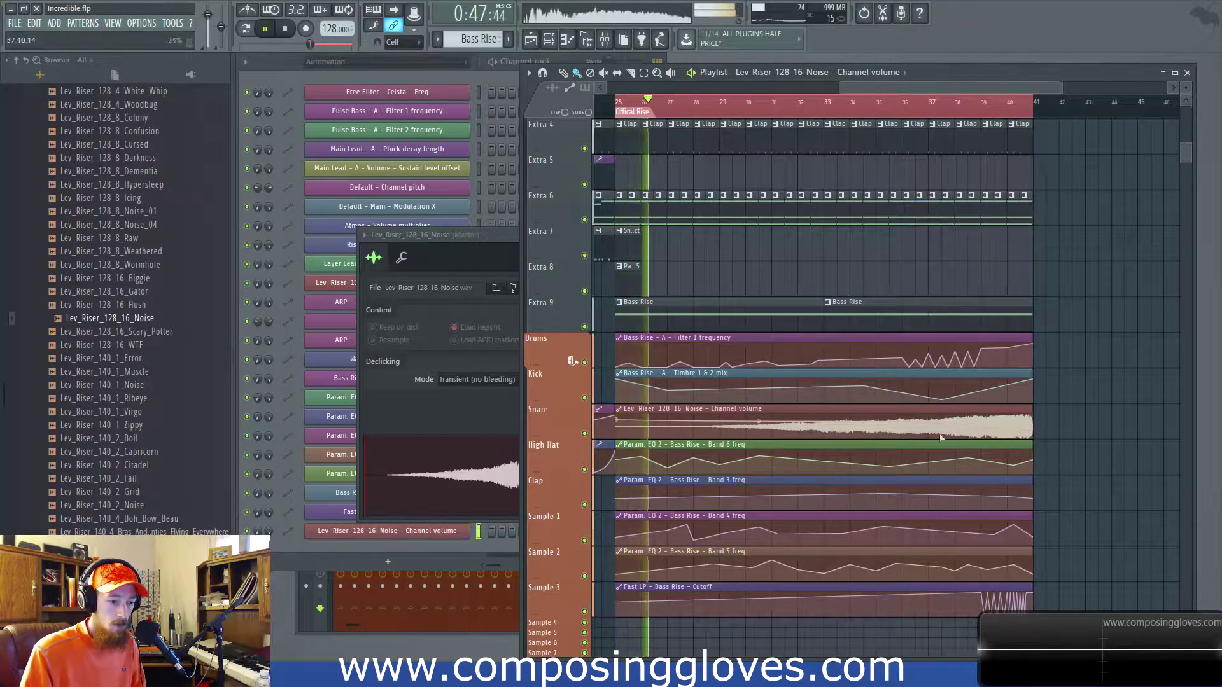
click(619, 409)
click(630, 430)
click(617, 394)
click(686, 389)
key(Return)
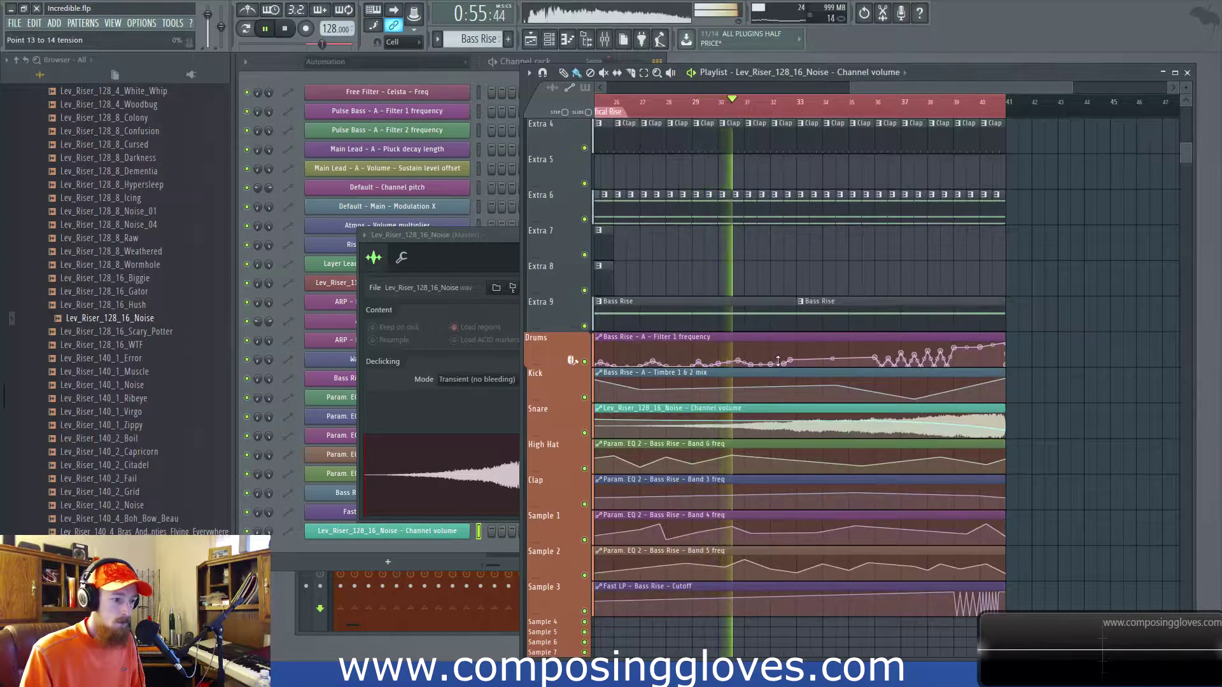
scroll(810, 365, down, 3)
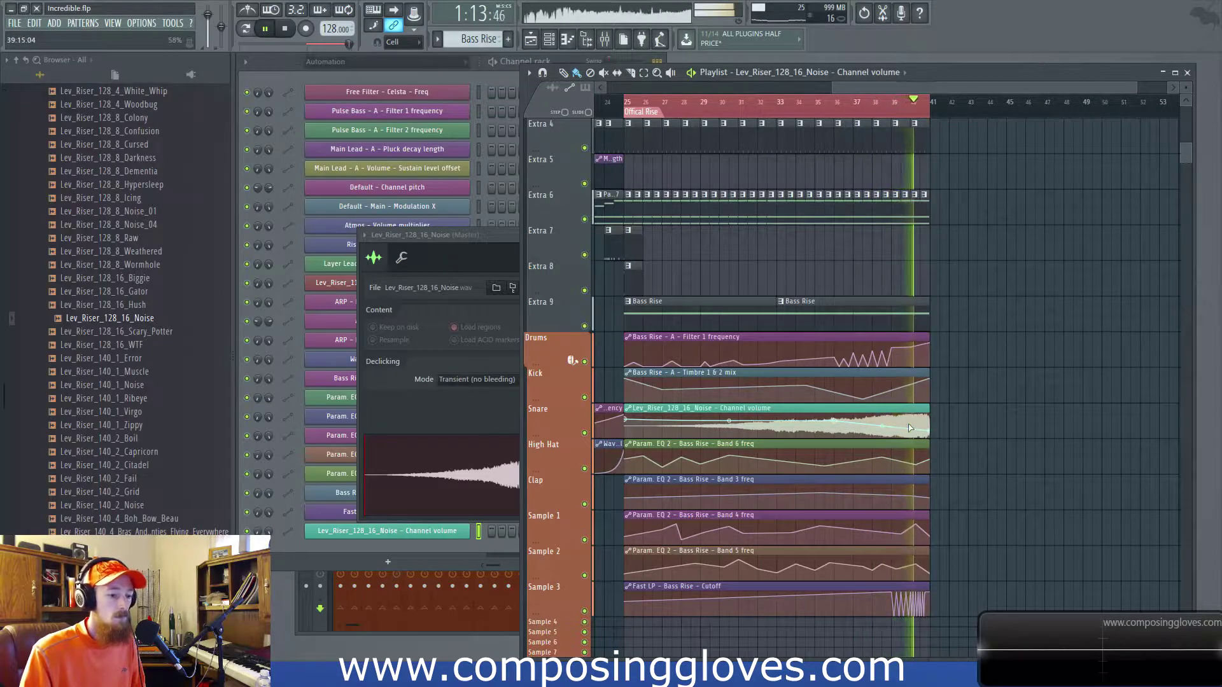
Close the riser's sampler settings and play the arrangement from bar 9.
key(space)
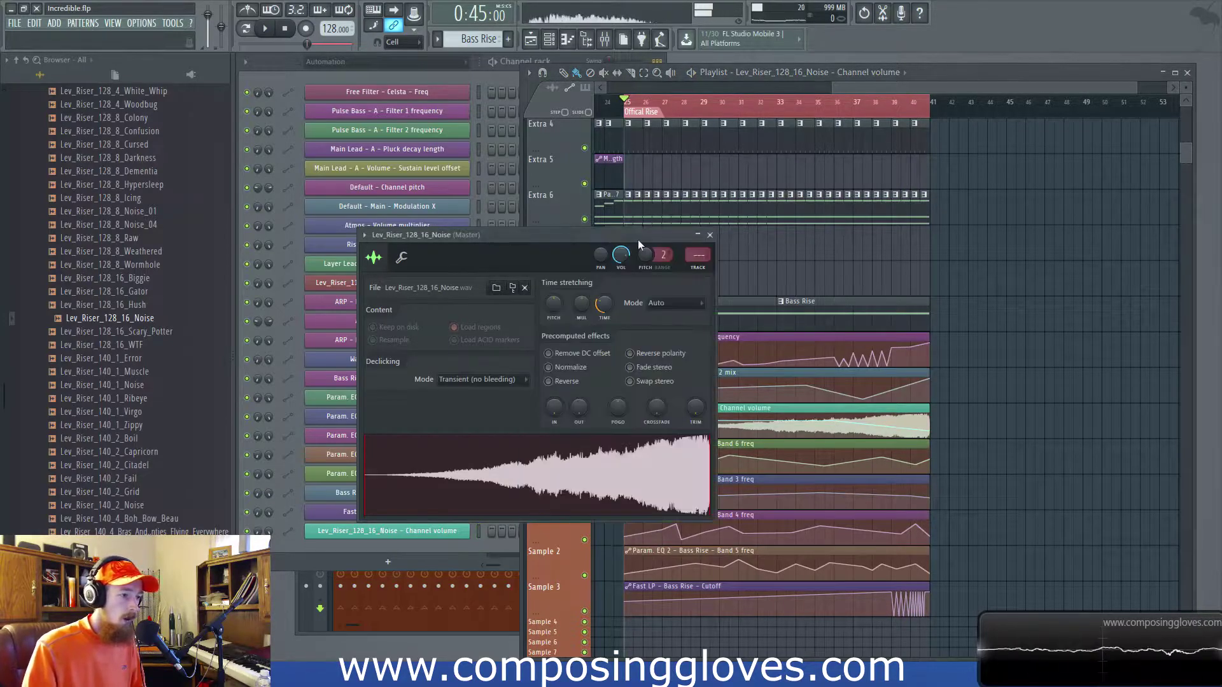
click(704, 236)
drag(884, 84, 703, 87)
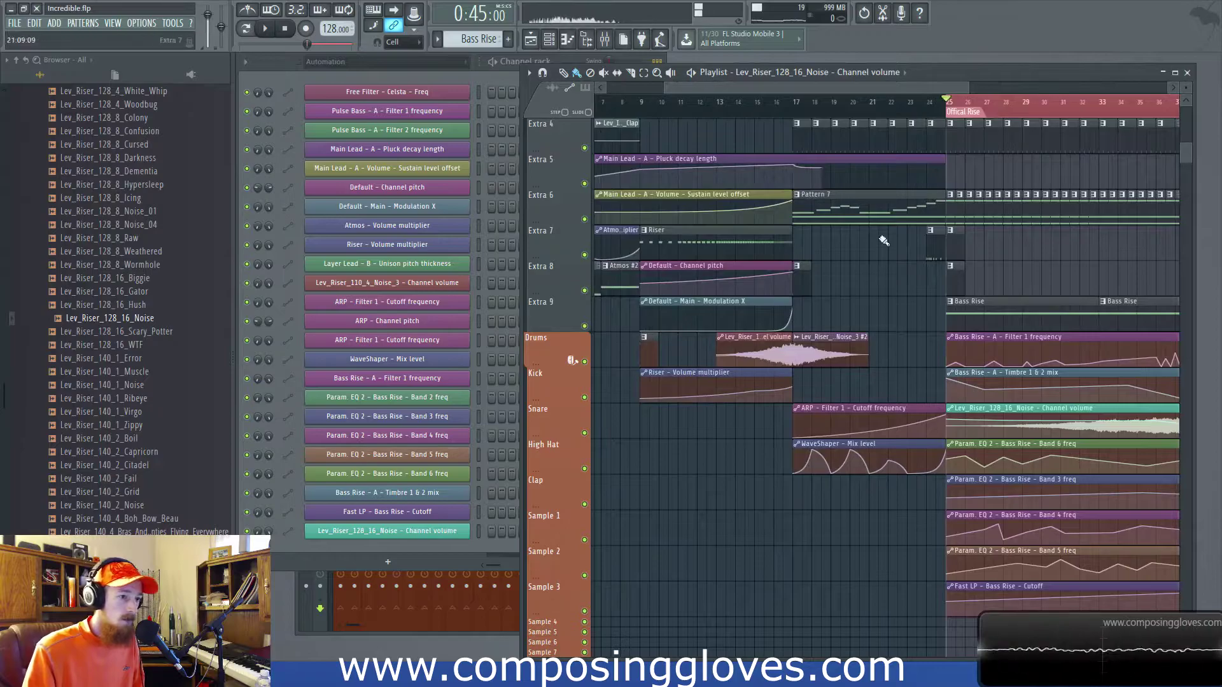
scroll(778, 254, down, 2)
click(698, 115)
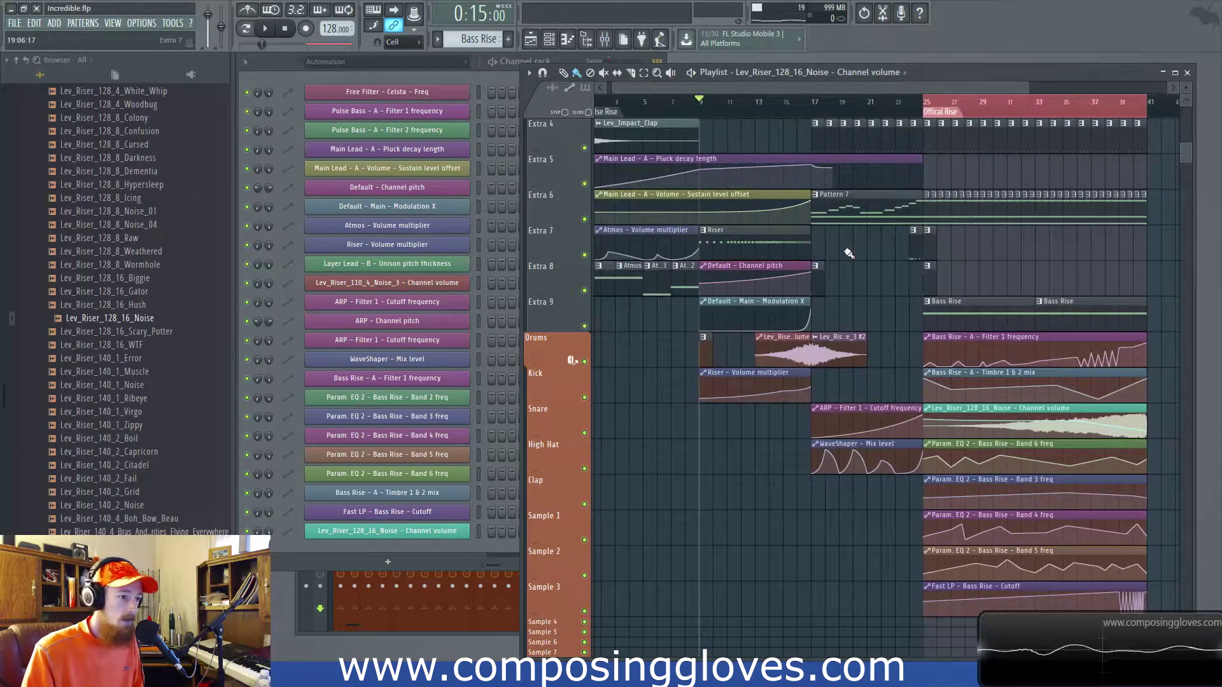
key(space)
scroll(845, 258, up, 4)
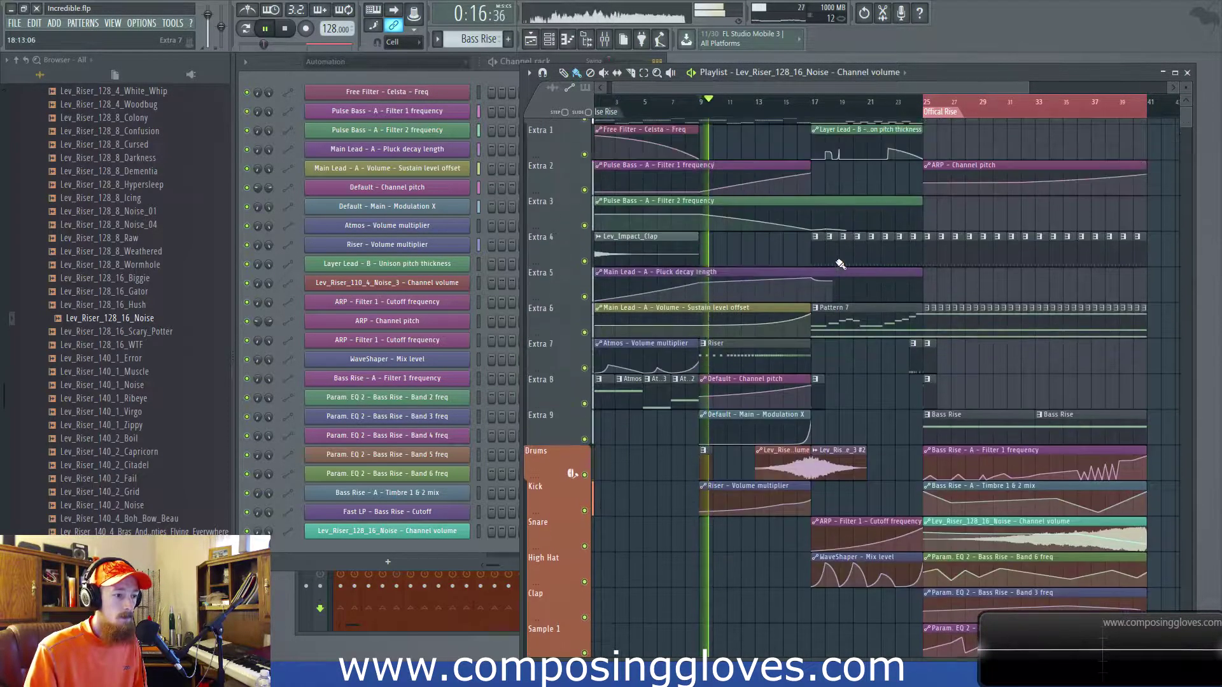
Trim the Intro Mel clip at bar 25 on the Master track to one bar.
drag(903, 135, 952, 136)
scroll(952, 147, up, 4)
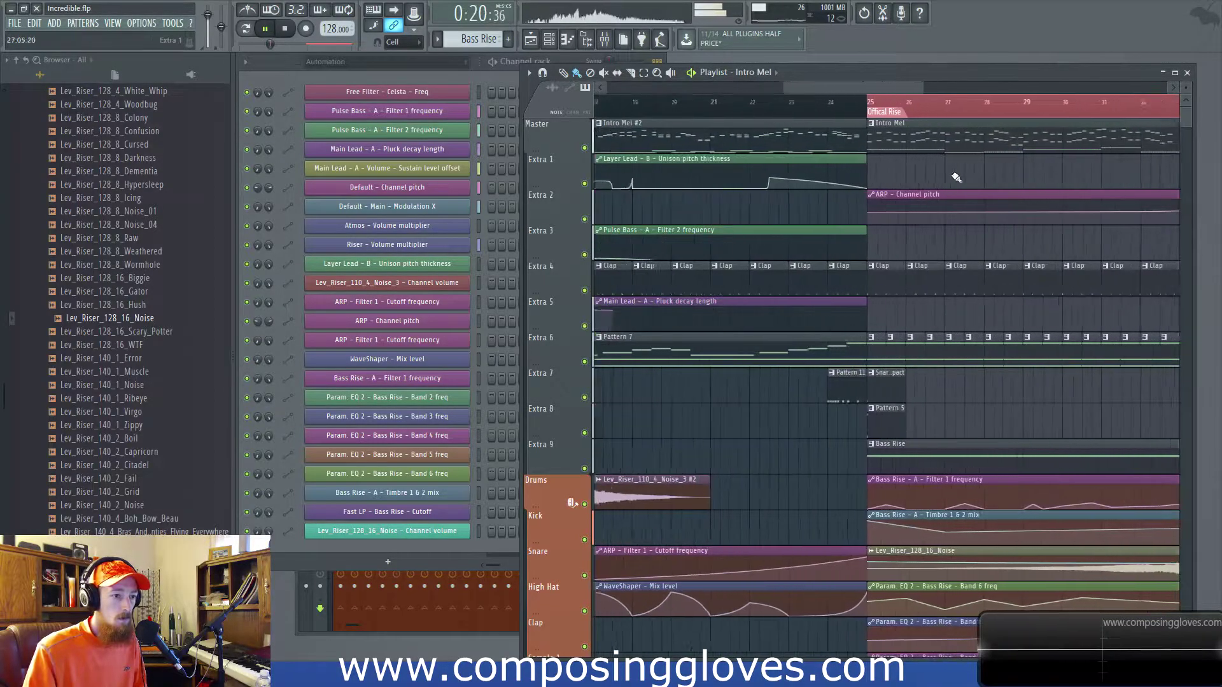
scroll(999, 161, down, 3)
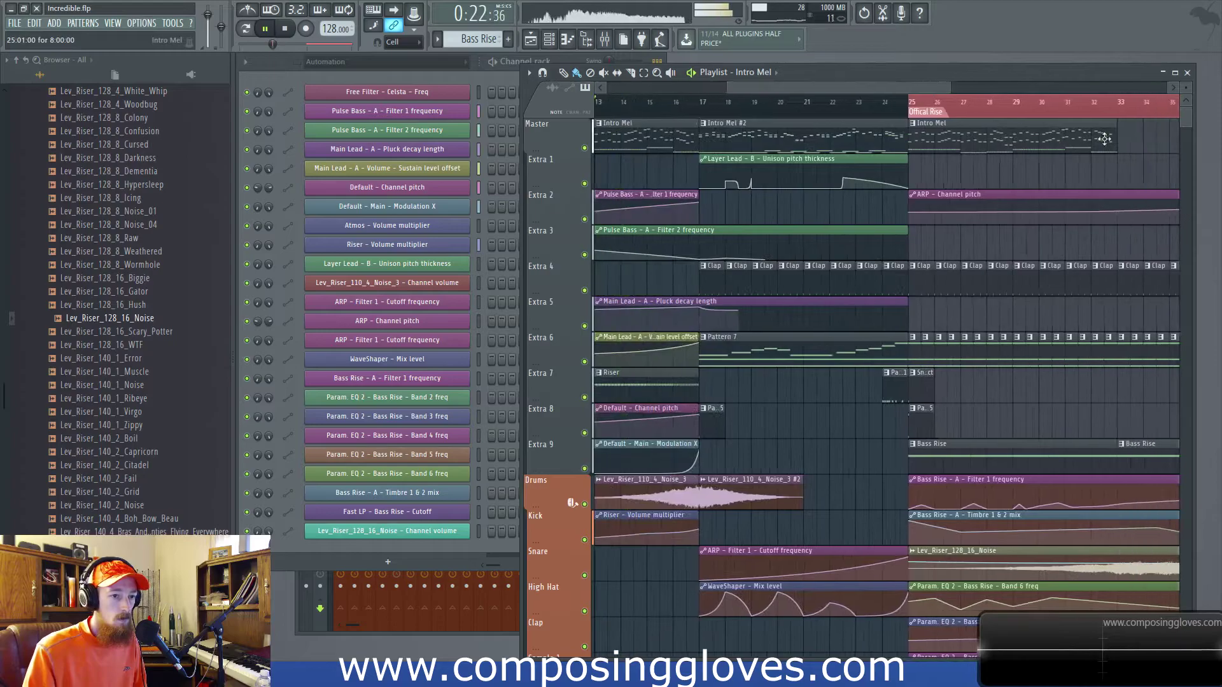
drag(1121, 134, 936, 143)
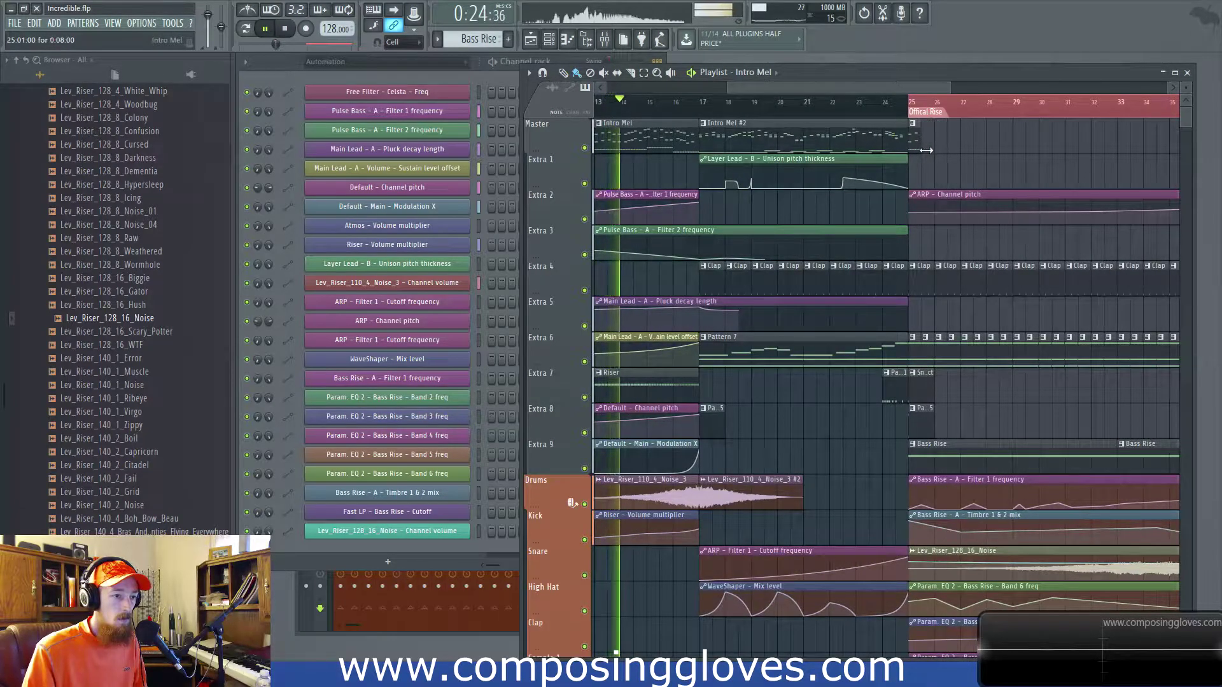
scroll(932, 151, up, 4)
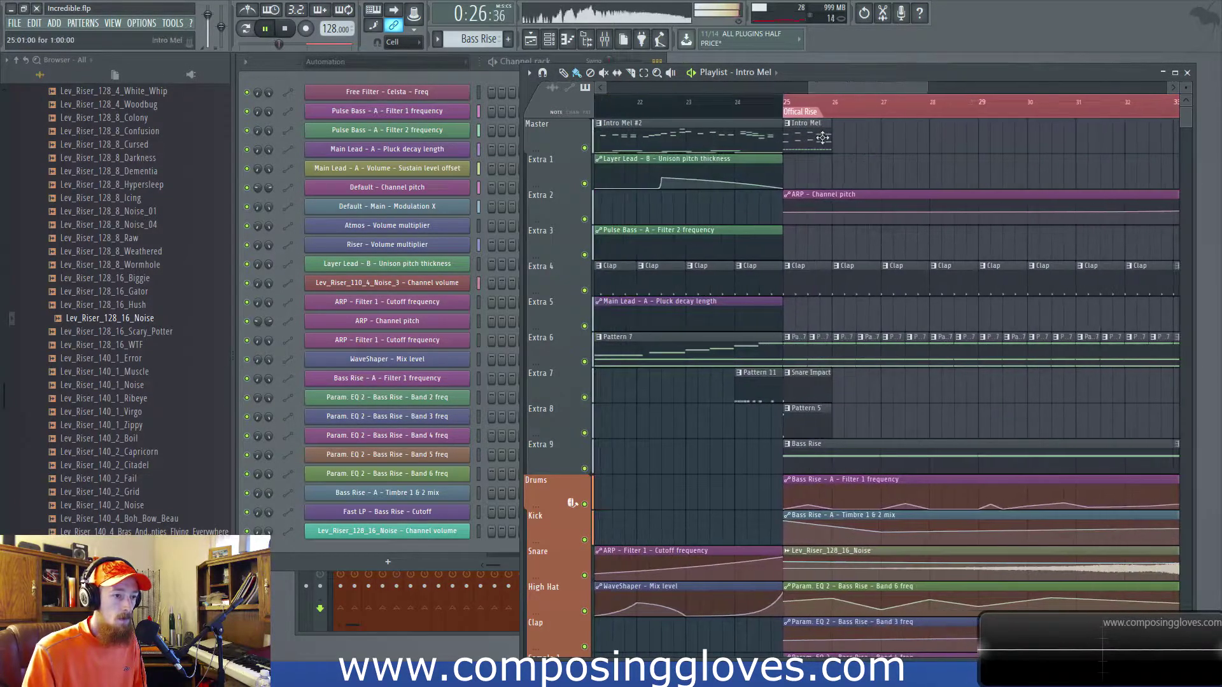
Repeat the one-bar Intro Mel clip back to back on the Master track from bar 26 up to bar 33.
click(906, 145)
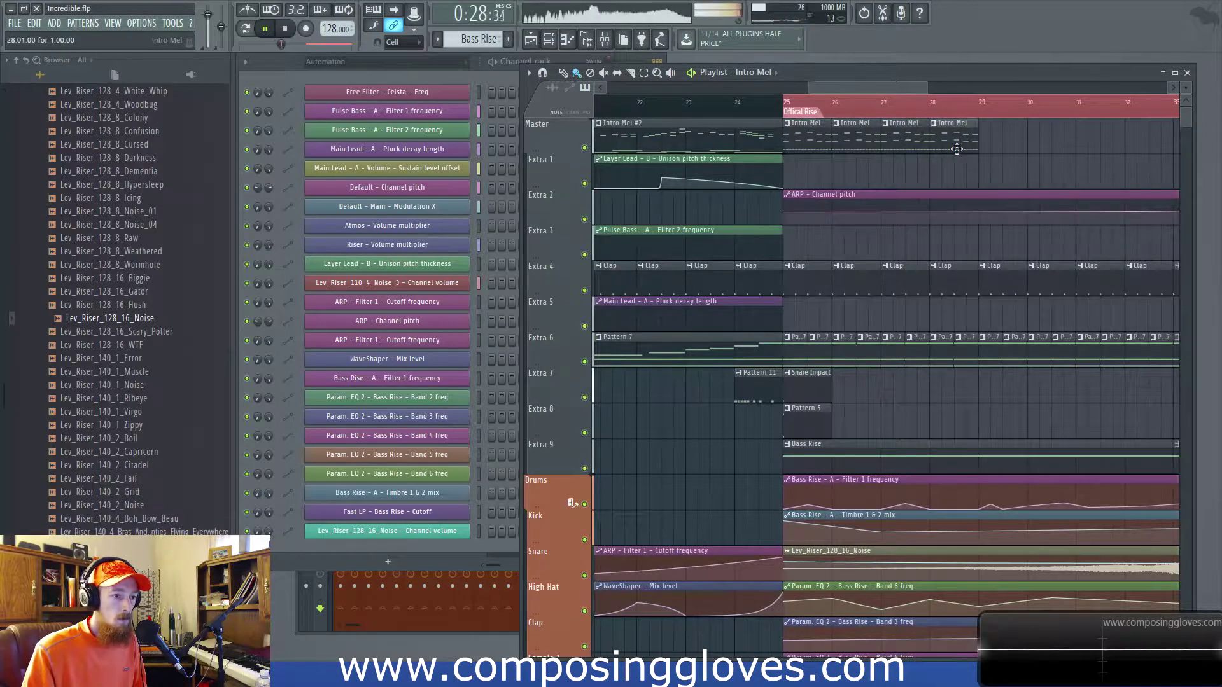
scroll(1005, 153, down, 3)
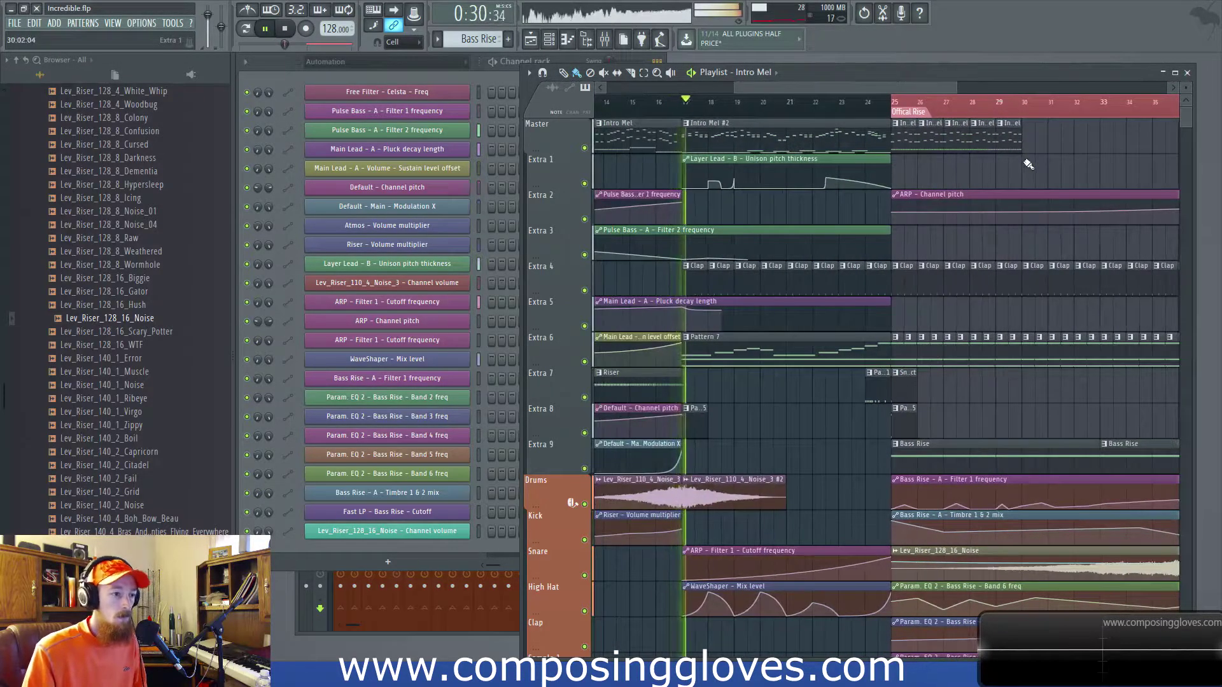
click(666, 530)
drag(1107, 167, 742, 173)
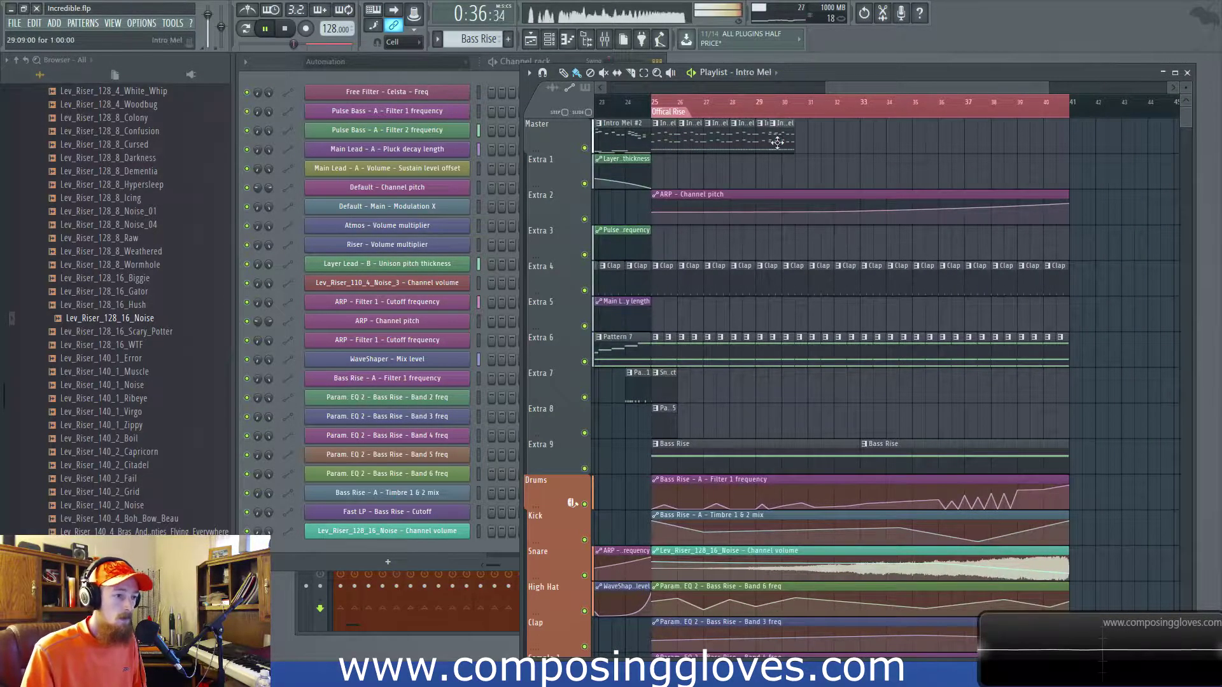
click(788, 149)
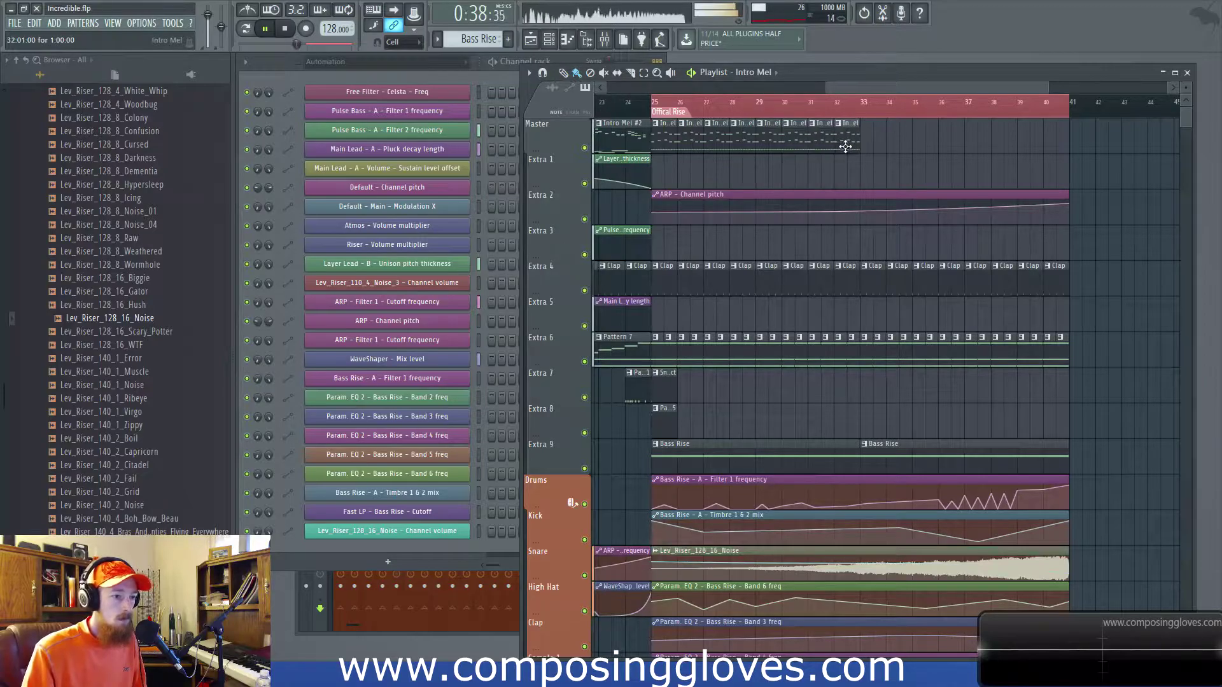
Fill bars 33 to 41 of the Master track with half-bar Intro Mel clips and stop playback.
drag(893, 136, 868, 135)
mouse_move(1067, 140)
mouse_down()
mouse_move(1045, 142)
mouse_move(1063, 143)
mouse_up()
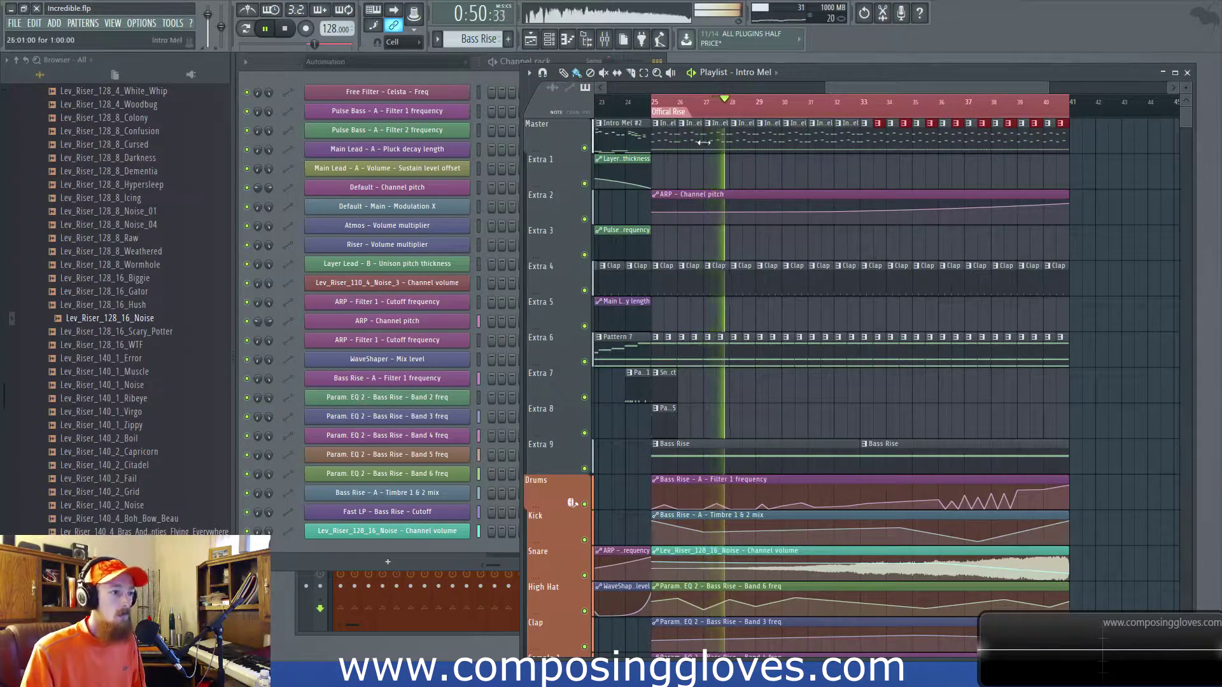
scroll(895, 167, up, 3)
key(space)
drag(925, 89, 866, 91)
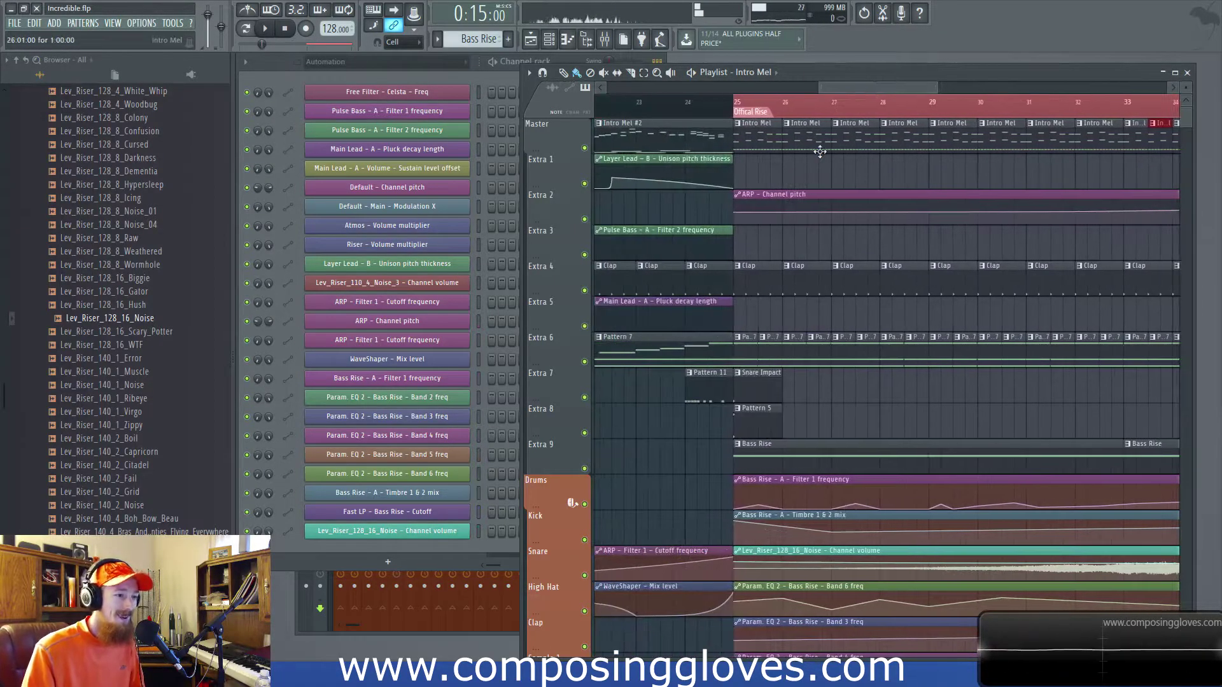
Open the Main Lead channel of the Intro Mel pattern and create an automation clip for its channel pitch.
scroll(821, 154, down, 3)
click(778, 140)
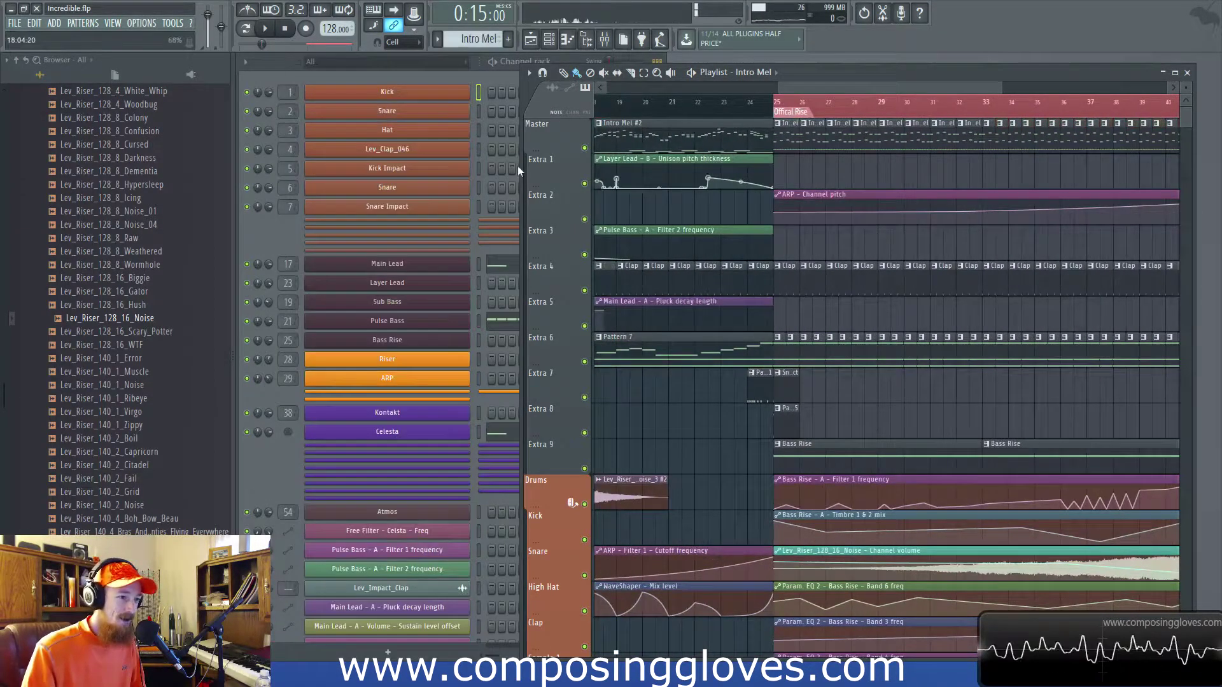
click(401, 76)
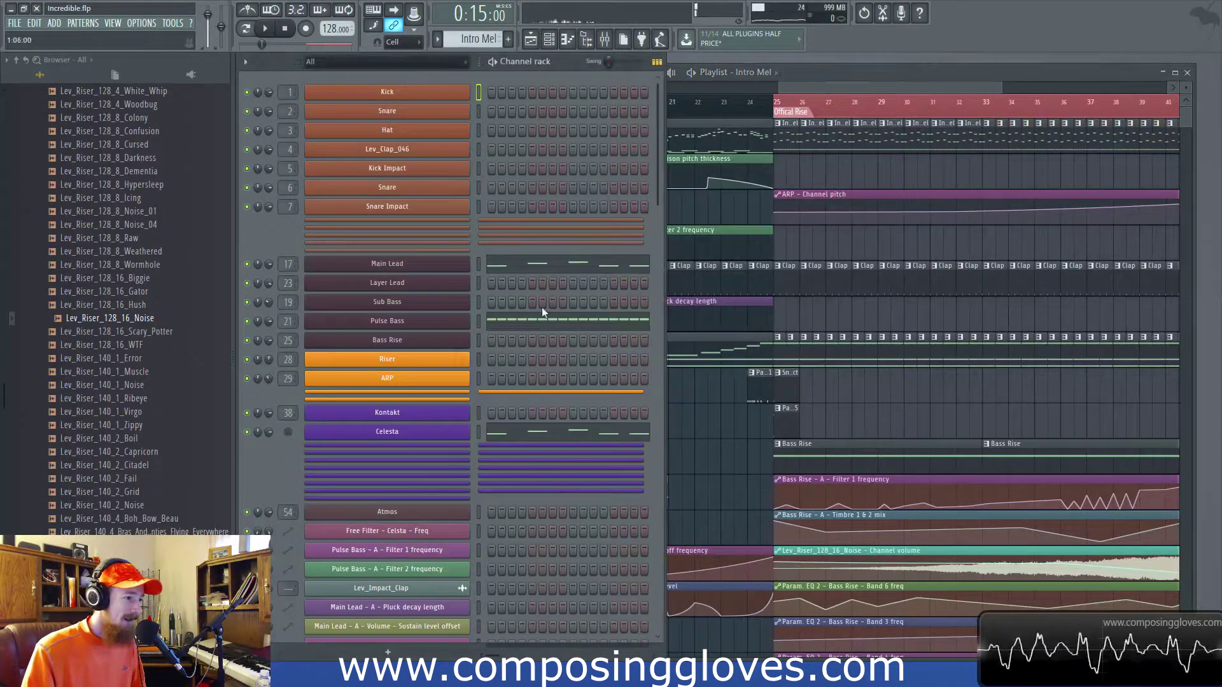
click(430, 267)
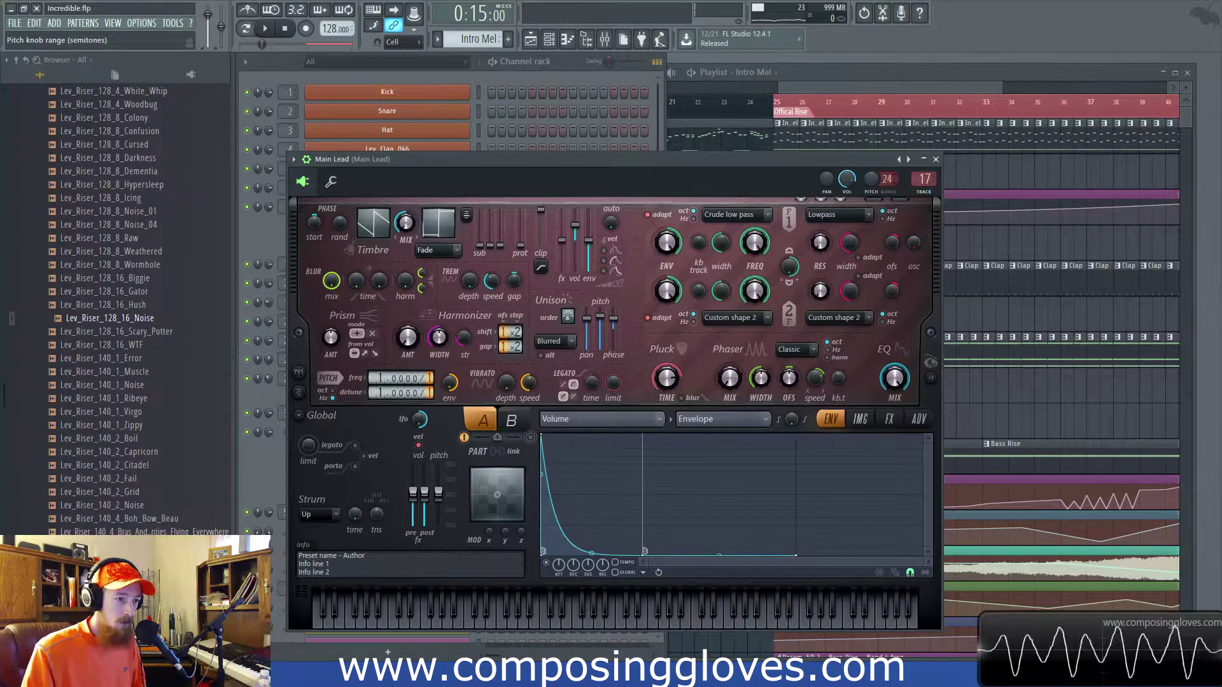
right_click(870, 183)
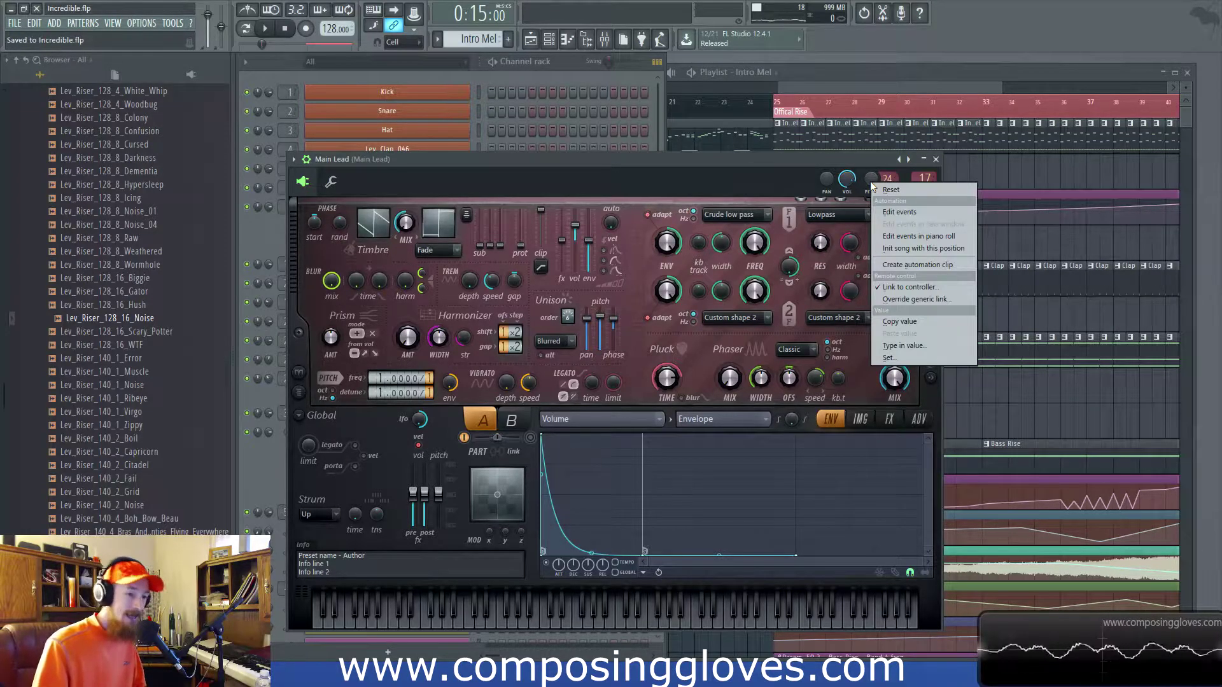
click(917, 265)
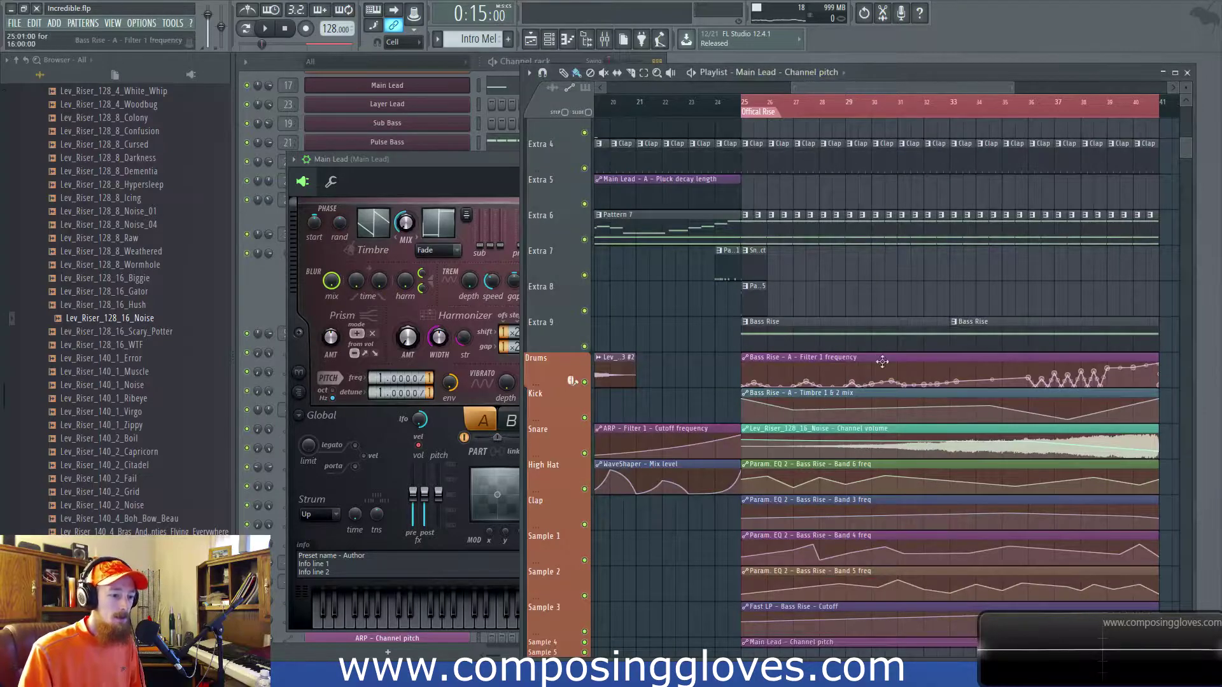
Move the Main Lead channel pitch automation clip to the Extra 1 track at bar 25.
scroll(882, 361, down, 4)
drag(833, 509, 843, 165)
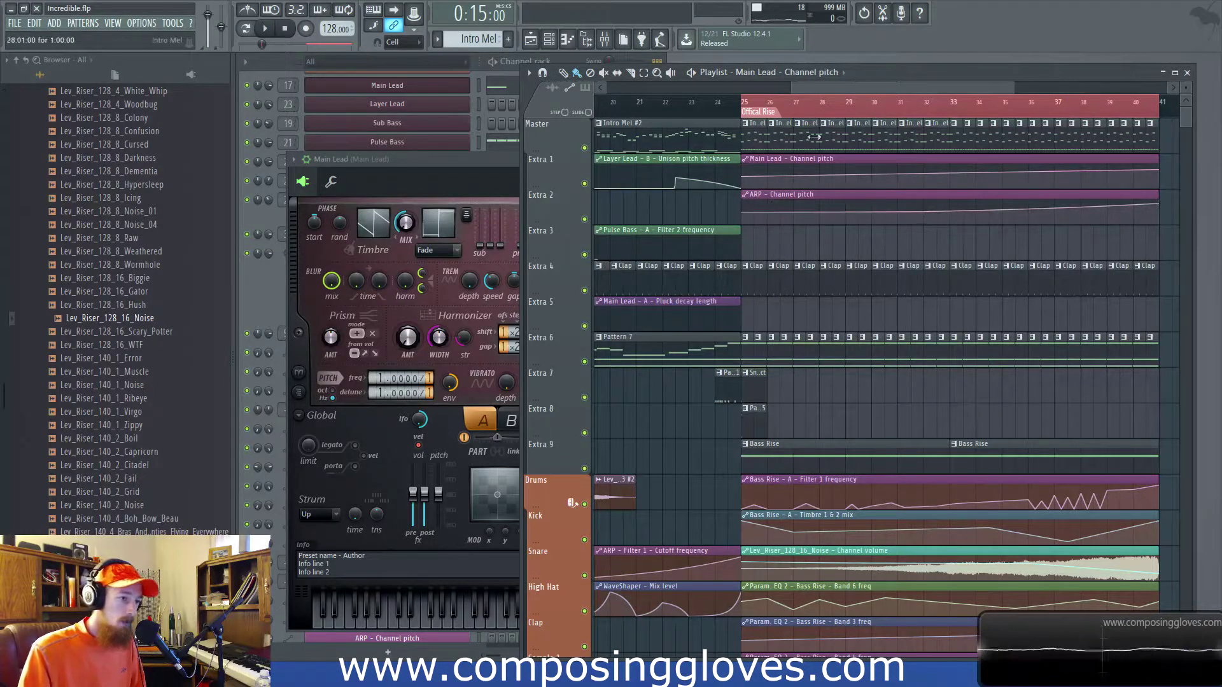
scroll(1021, 135, down, 3)
drag(1018, 134, 980, 133)
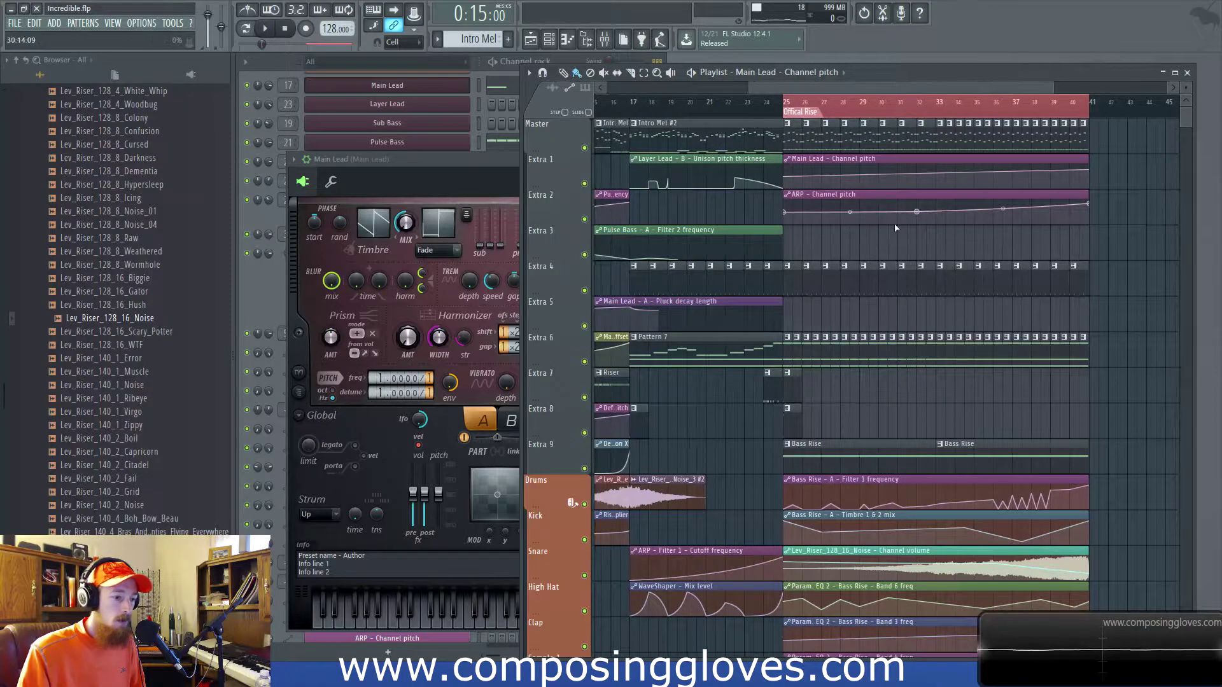
Check Pattern 11 in the channel rack, then add a new empty pattern named 8 Bar Snare Rise.
click(794, 377)
click(262, 301)
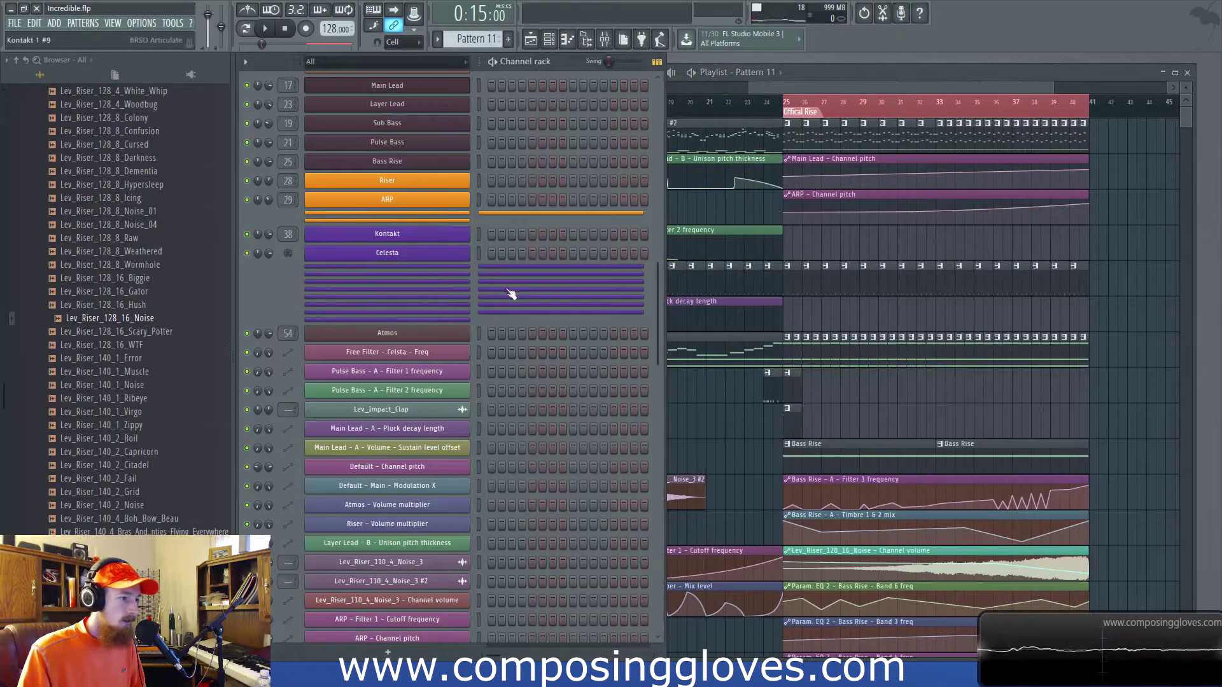
scroll(506, 285, up, 6)
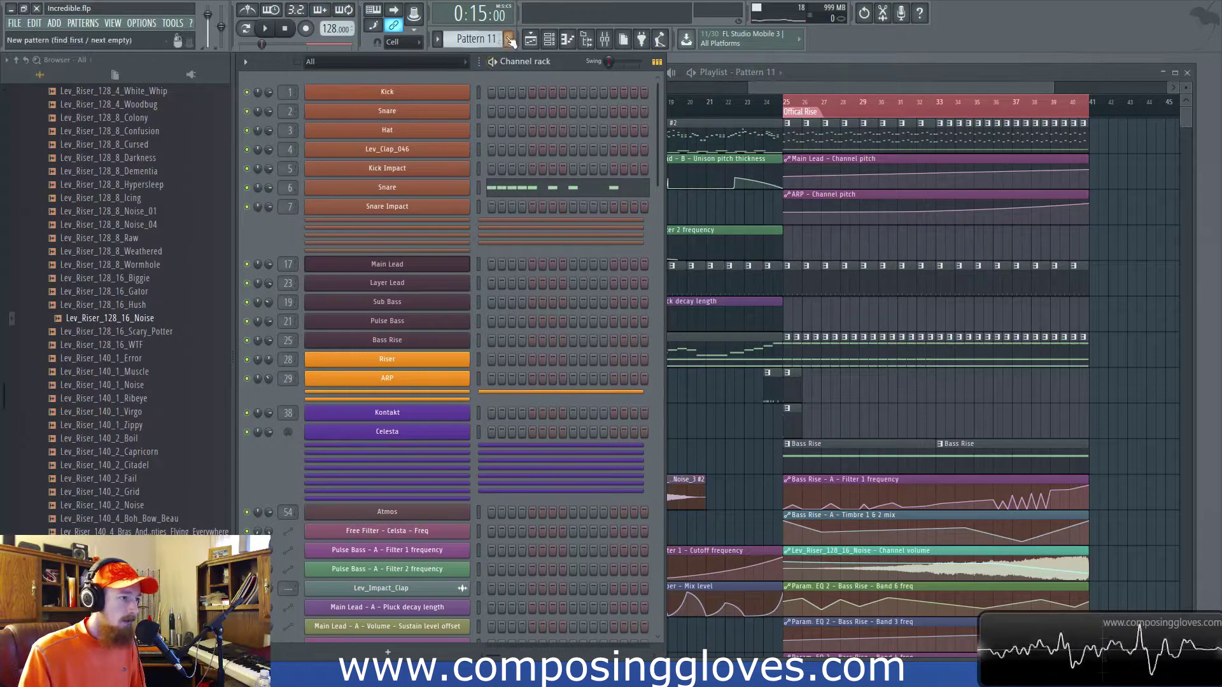
click(509, 39)
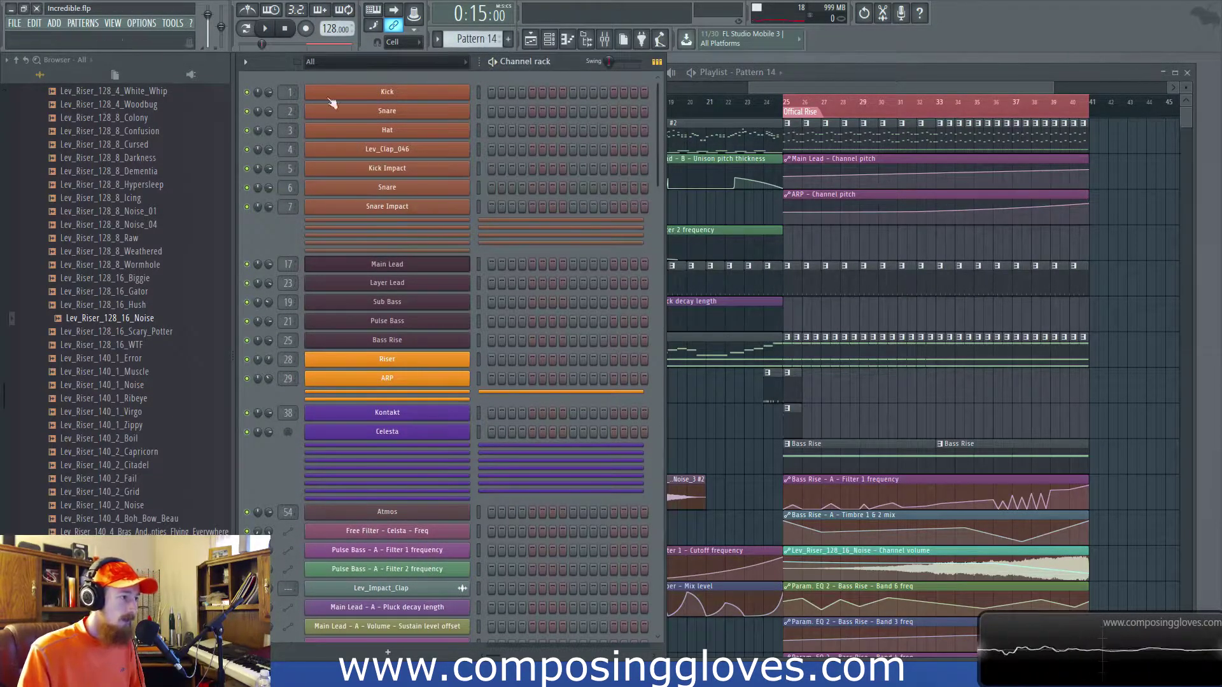
key(F2)
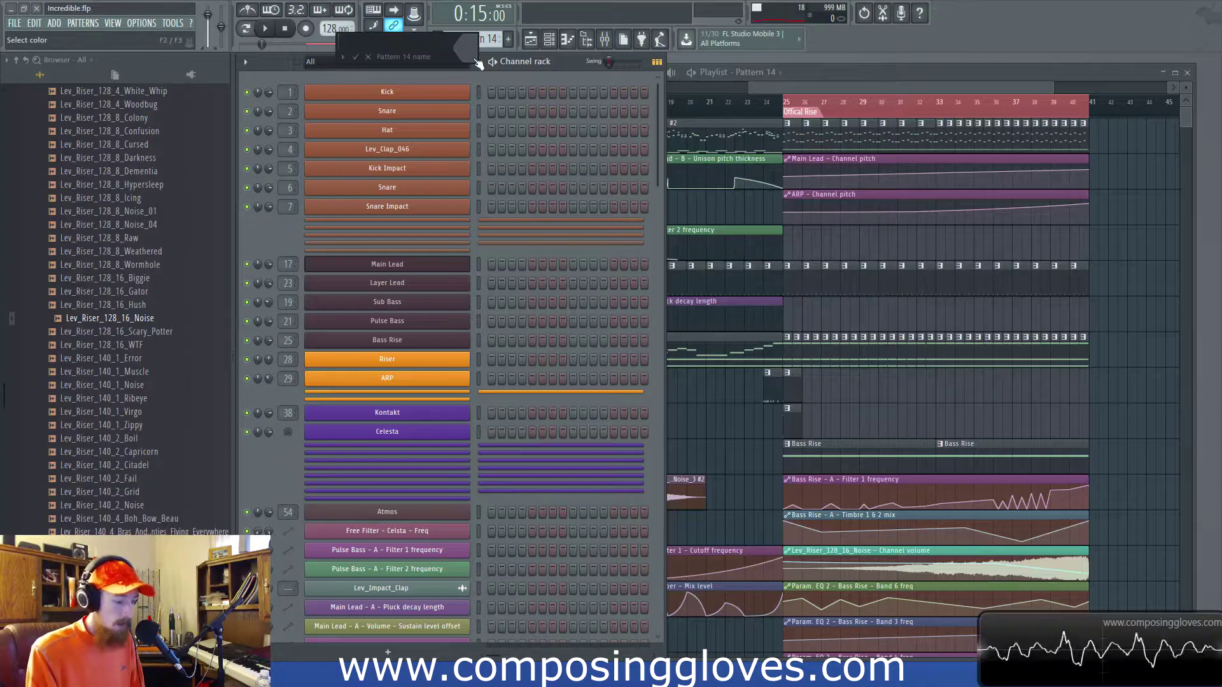
text(8 Bar Snare Rise)
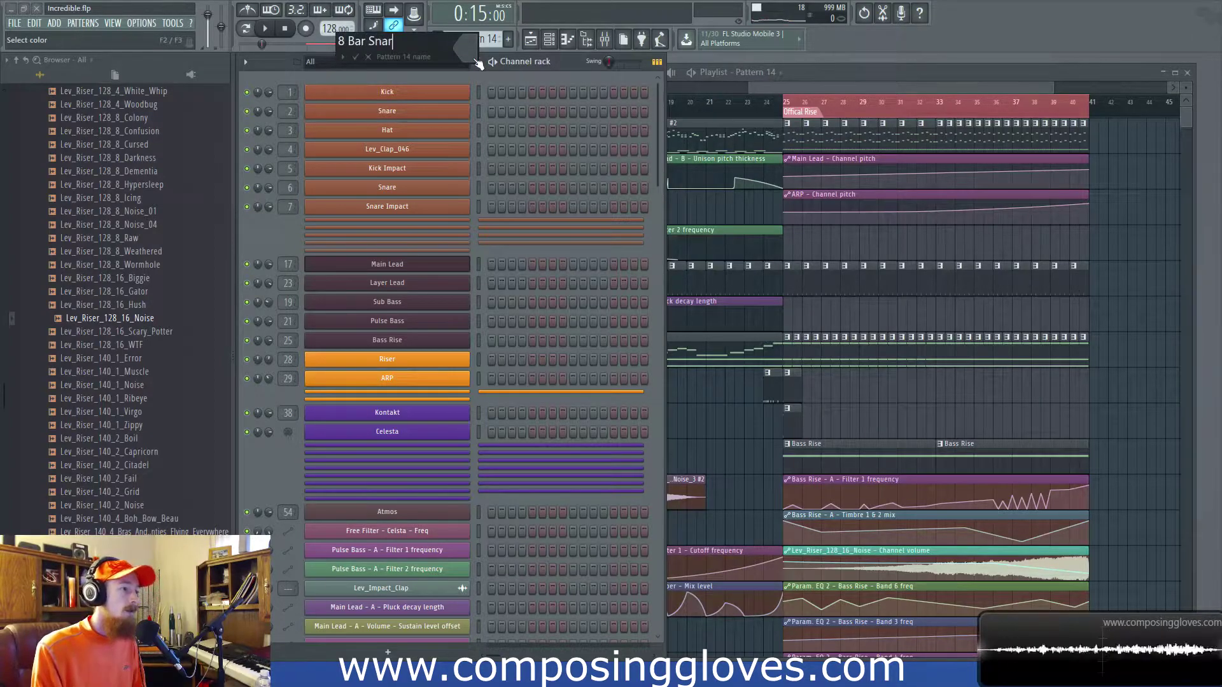
key(Return)
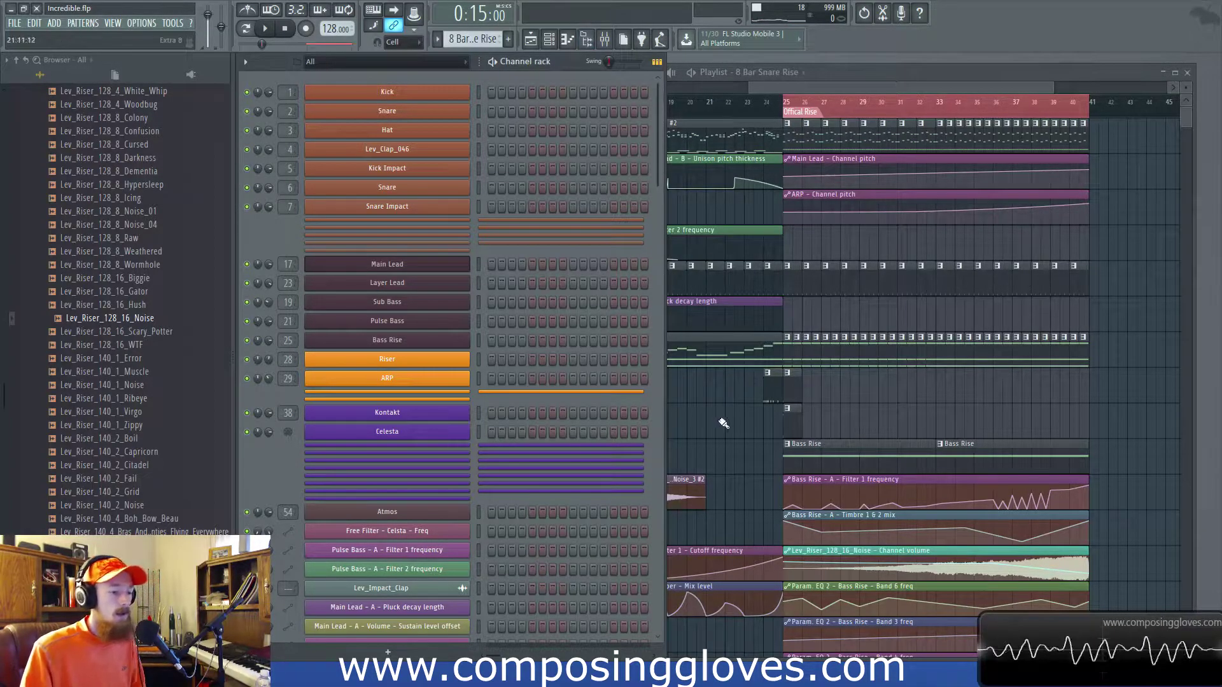
Look over the Official Rise clips and drum channels, and open the sampler settings of the Snare channel on mixer track 6.
drag(723, 422, 1046, 453)
drag(997, 407, 995, 393)
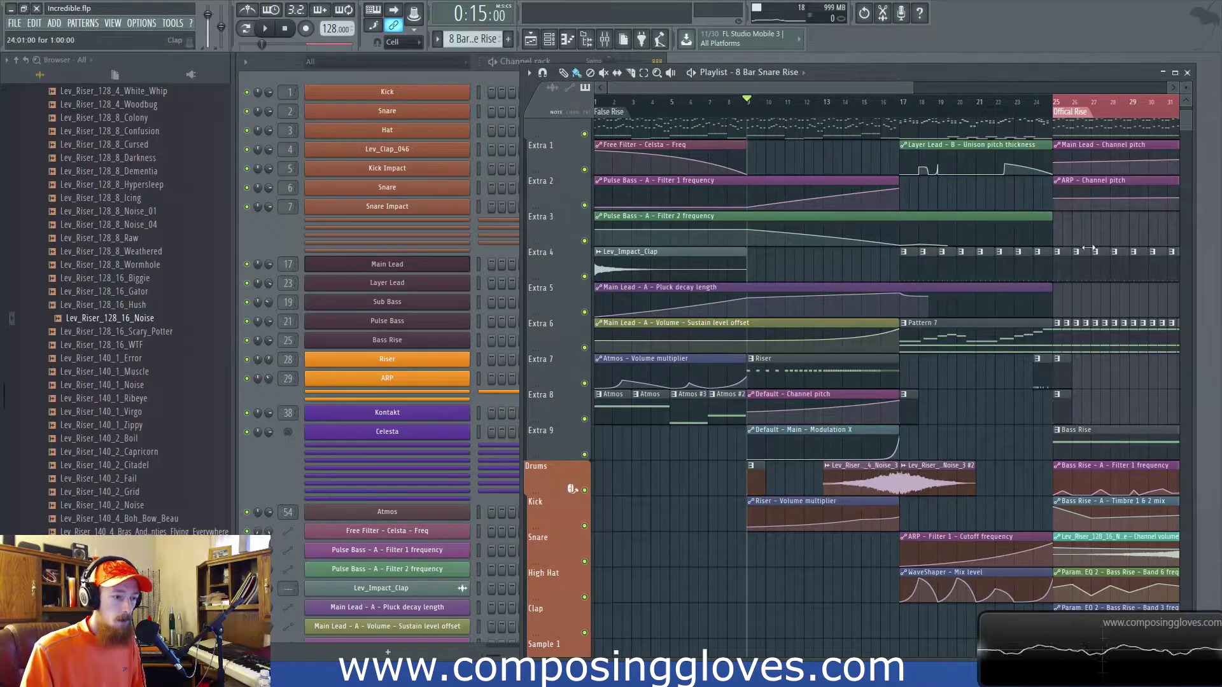
drag(1095, 246, 772, 266)
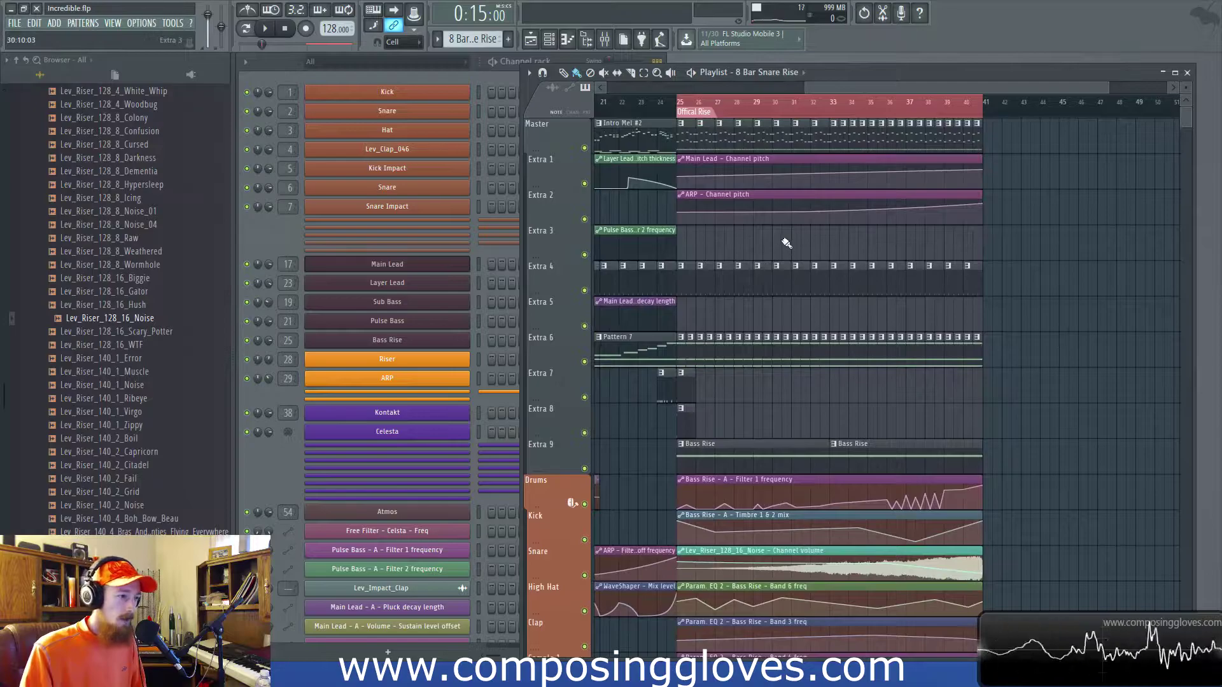
click(299, 239)
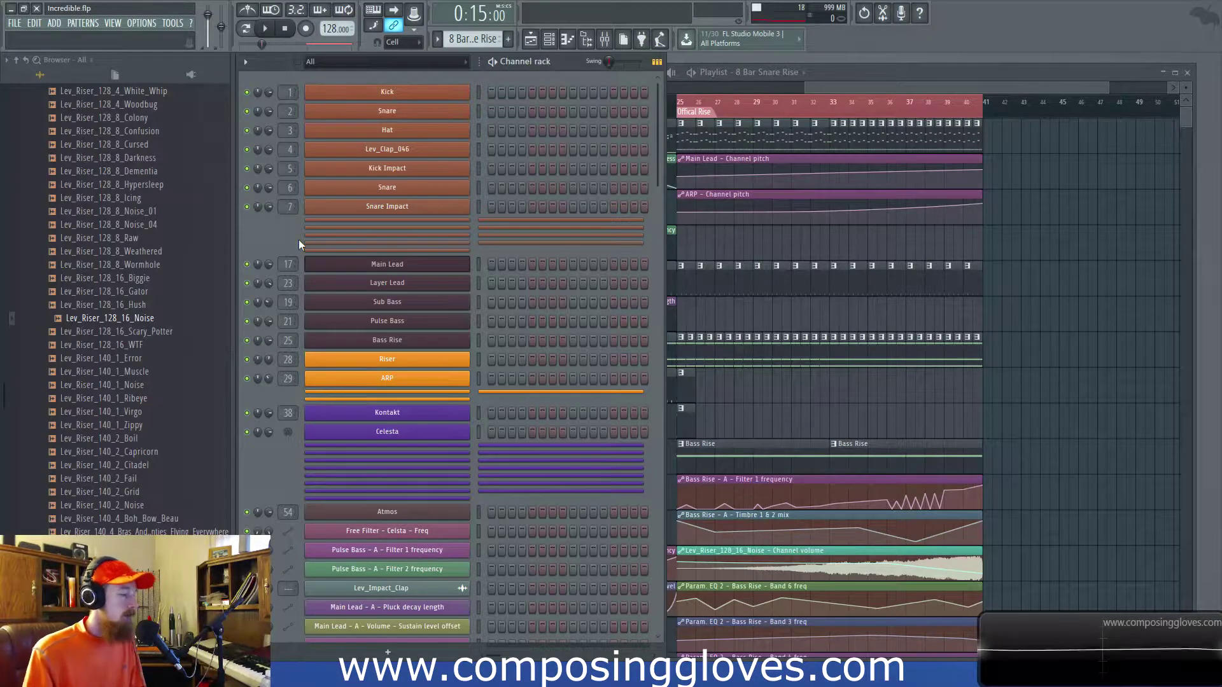
click(905, 88)
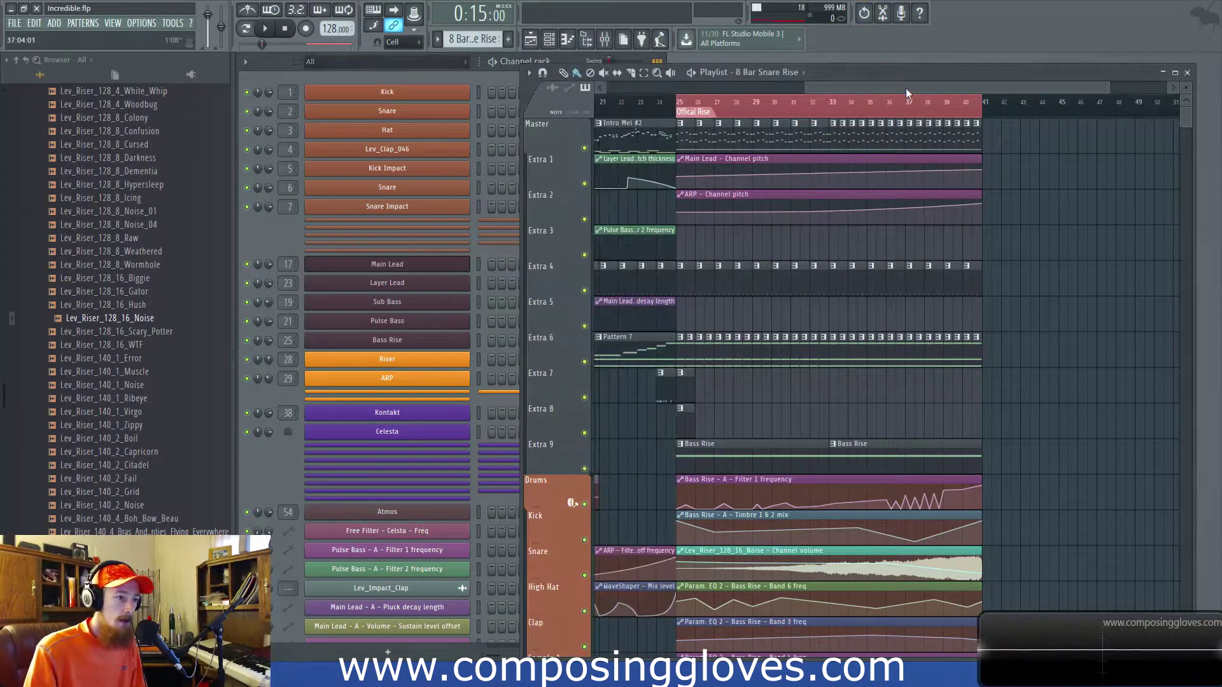
click(324, 222)
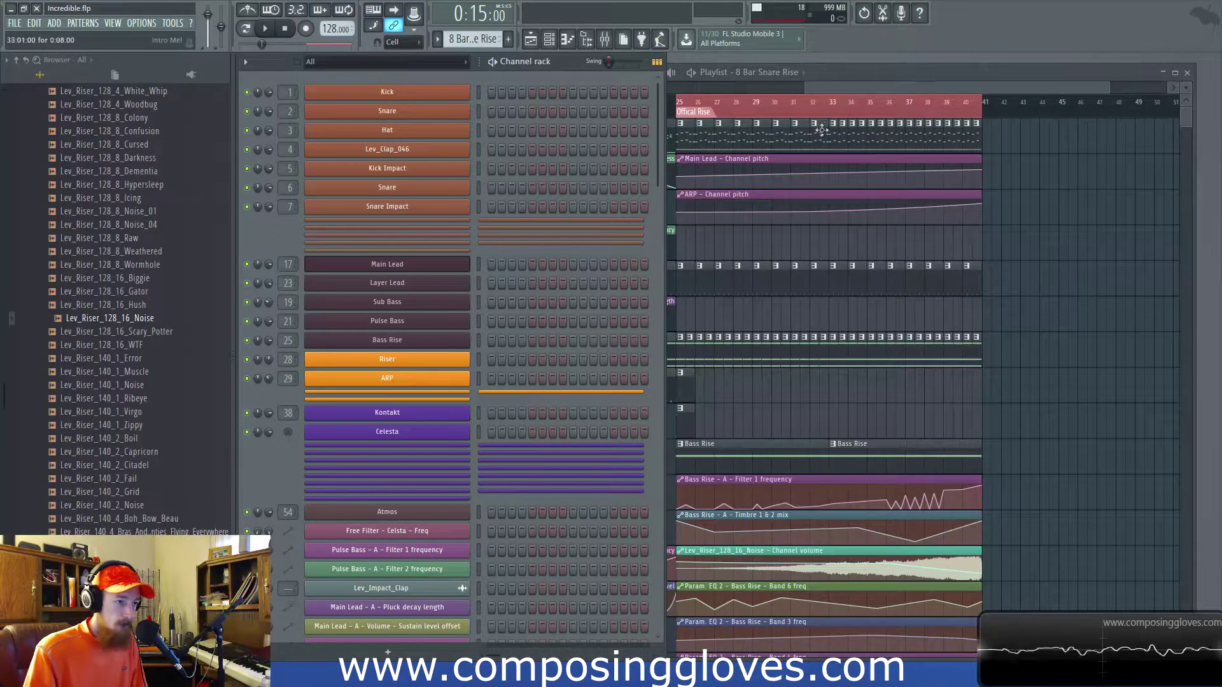
click(821, 250)
click(273, 249)
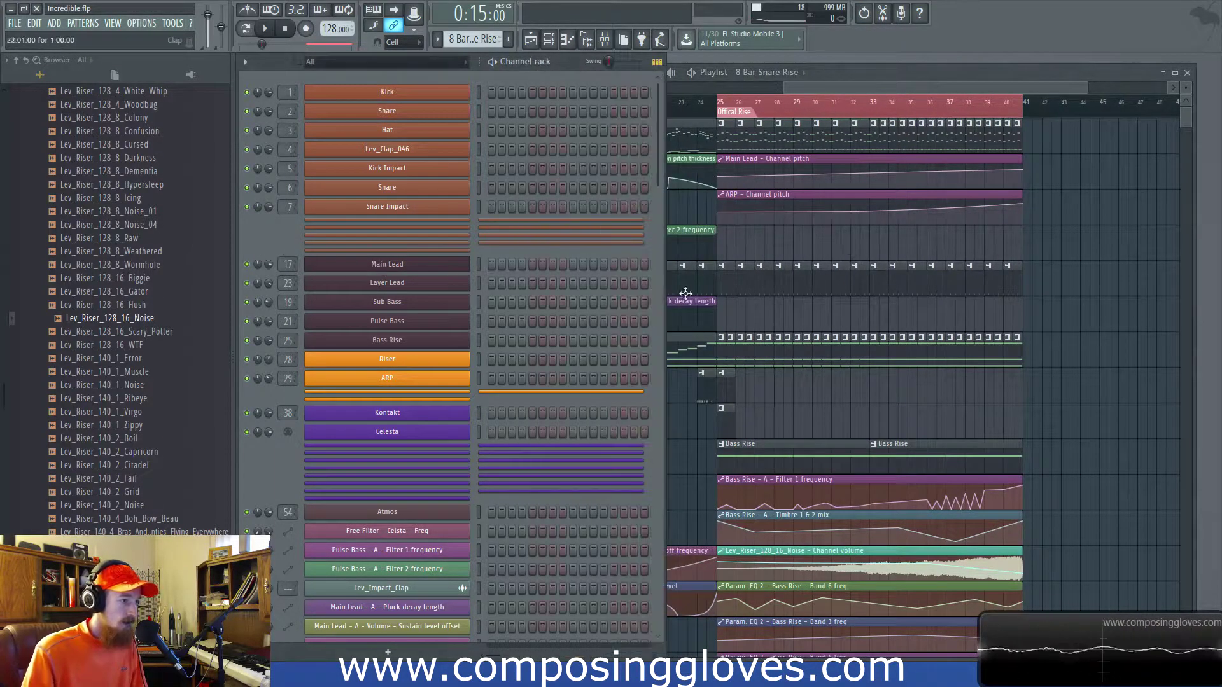
scroll(610, 293, down, 1)
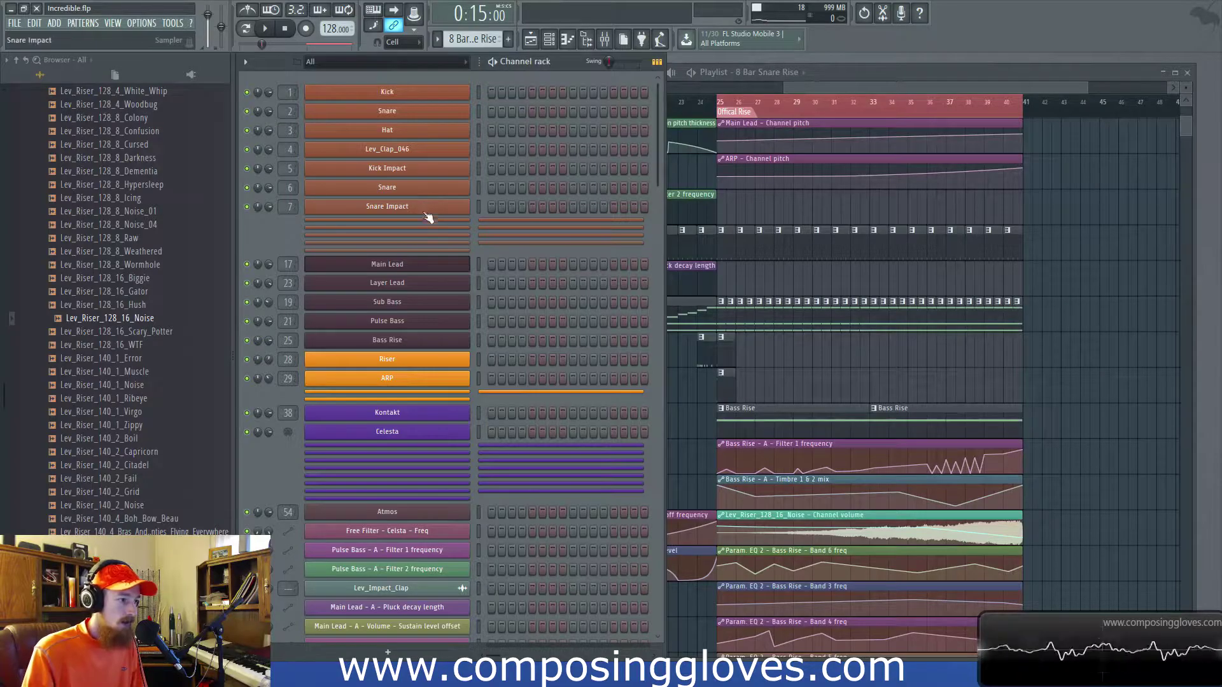
click(386, 187)
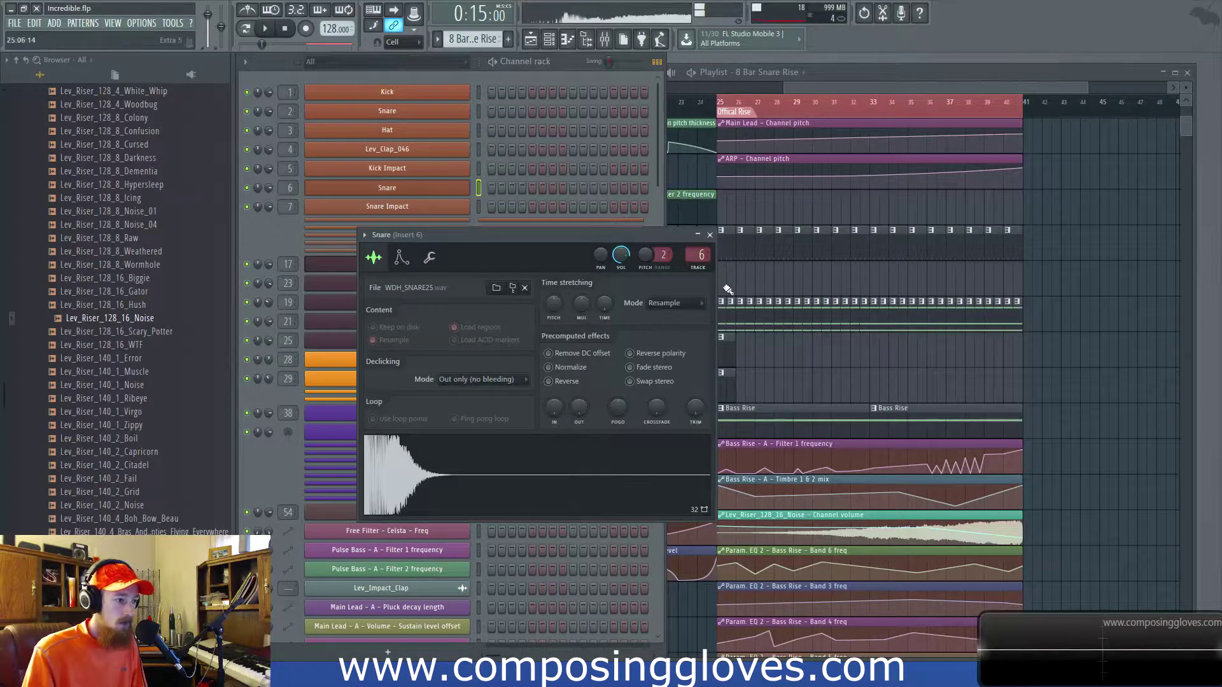
Close the sampler settings and open the piano roll of the Snare channel on mixer track 6.
click(710, 235)
right_click(389, 189)
click(514, 189)
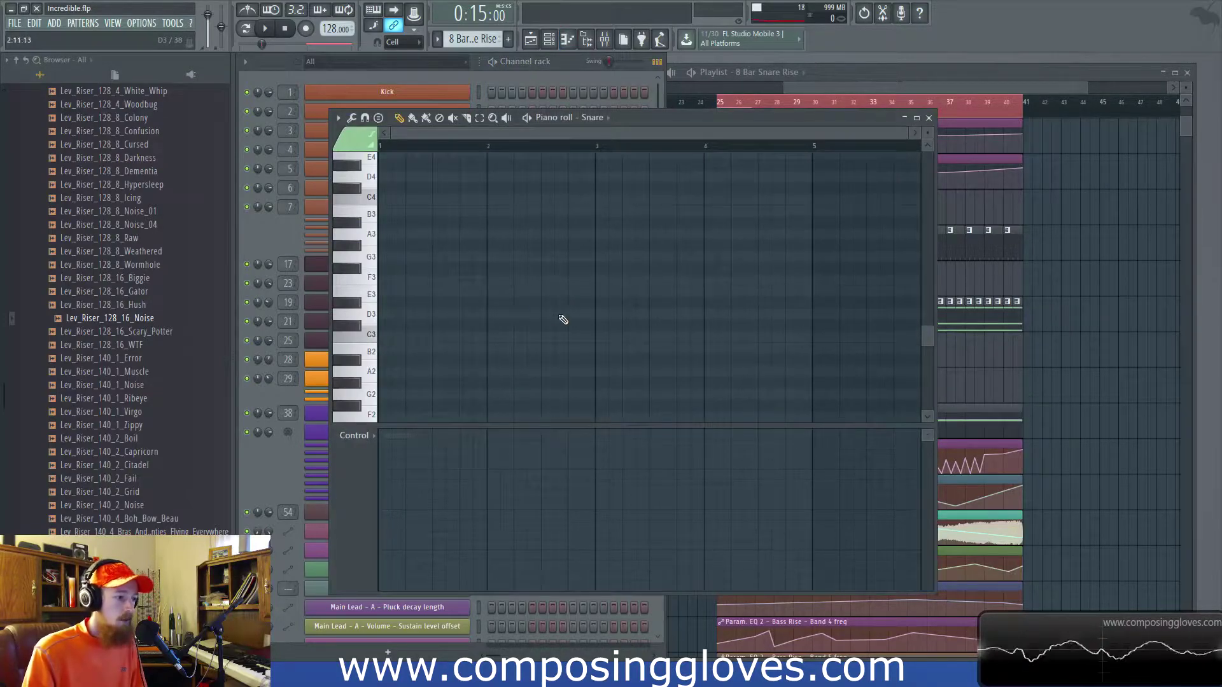
click(409, 339)
right_click(527, 341)
scroll(444, 305, up, 4)
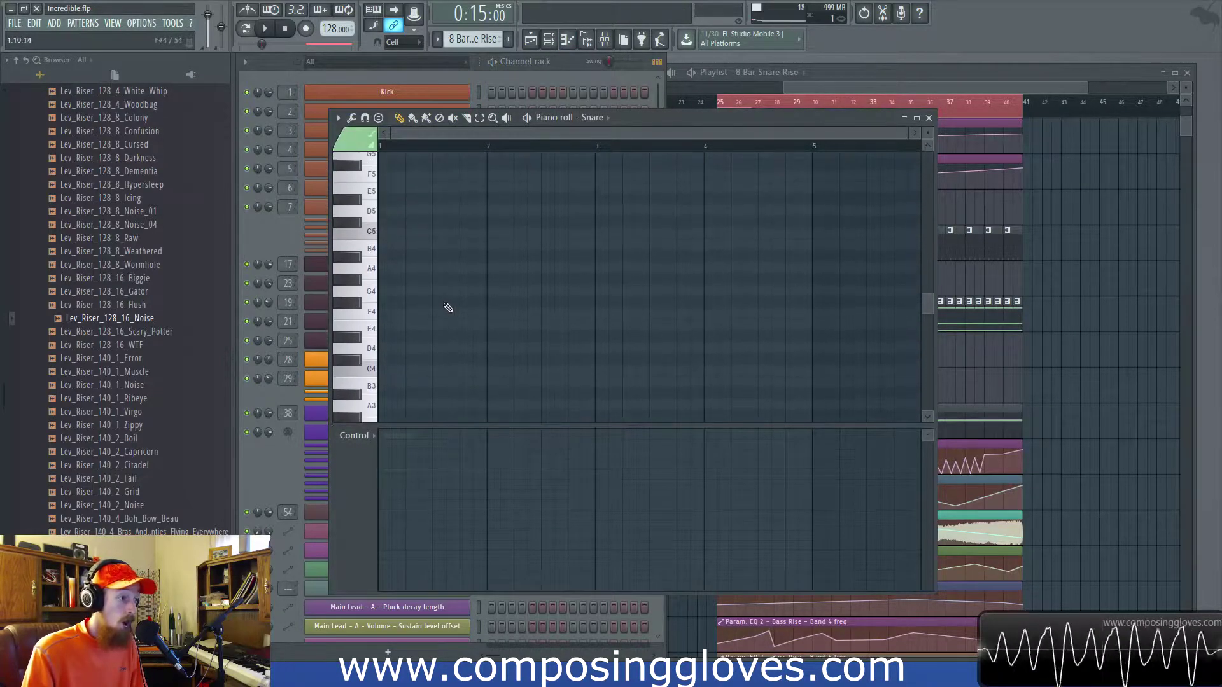
Place four half-bar C5 notes back to back across bars 1 and 2 of the Snare piano roll.
click(412, 269)
drag(554, 268, 442, 256)
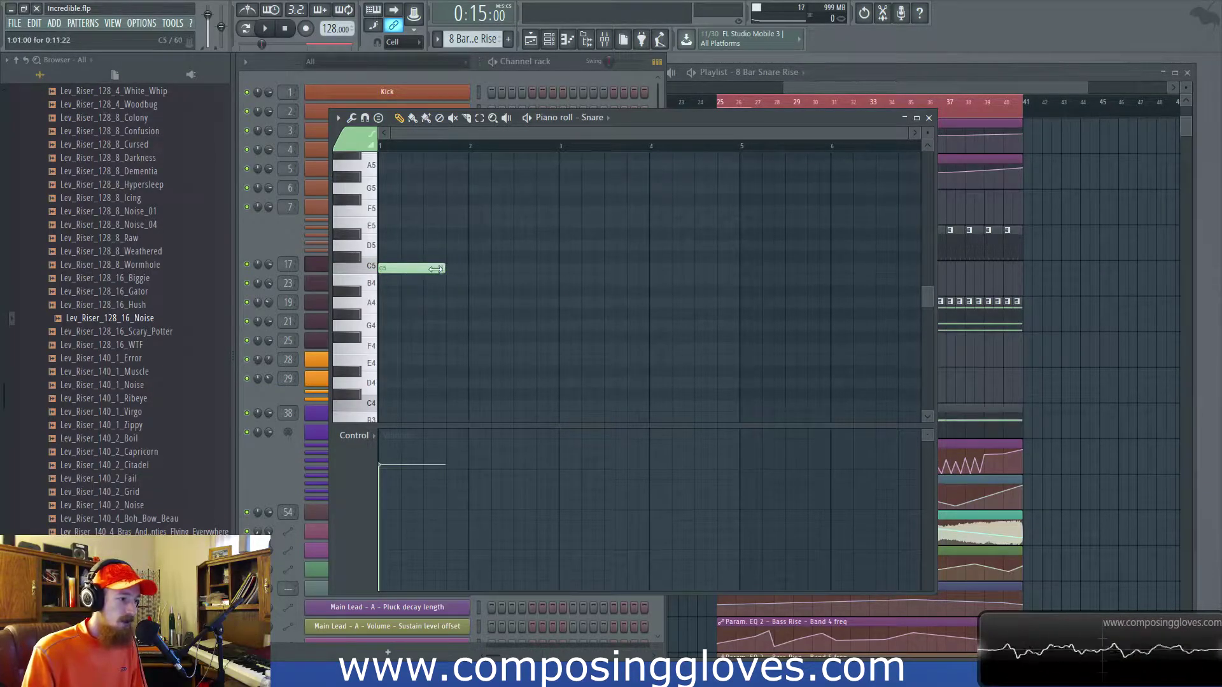
click(446, 268)
click(491, 268)
click(536, 268)
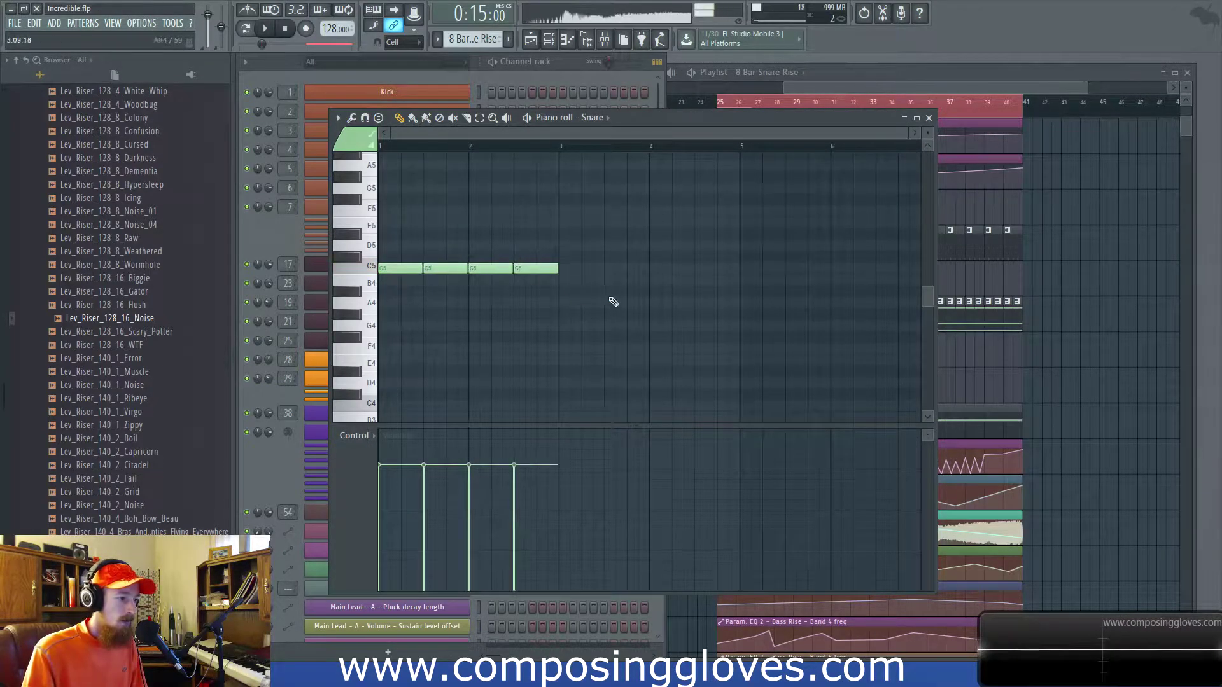
Continue the snare roll with one-beat C5 notes filling bars 3 to 6.
click(581, 268)
click(626, 269)
mouse_move(574, 253)
mouse_down()
mouse_move(687, 294)
mouse_move(621, 274)
mouse_move(637, 272)
mouse_move(559, 283)
mouse_move(750, 270)
mouse_move(577, 322)
mouse_move(634, 342)
mouse_up()
scroll(752, 270, up, 1)
scroll(579, 324, down, 2)
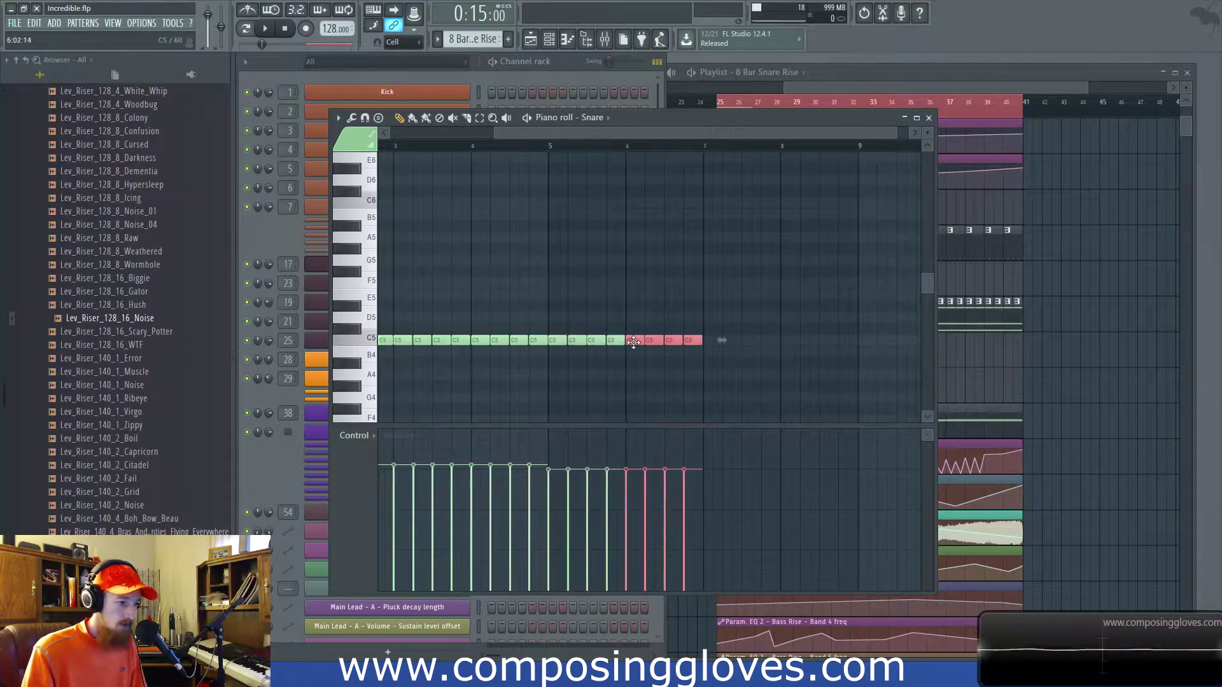
drag(545, 326, 711, 299)
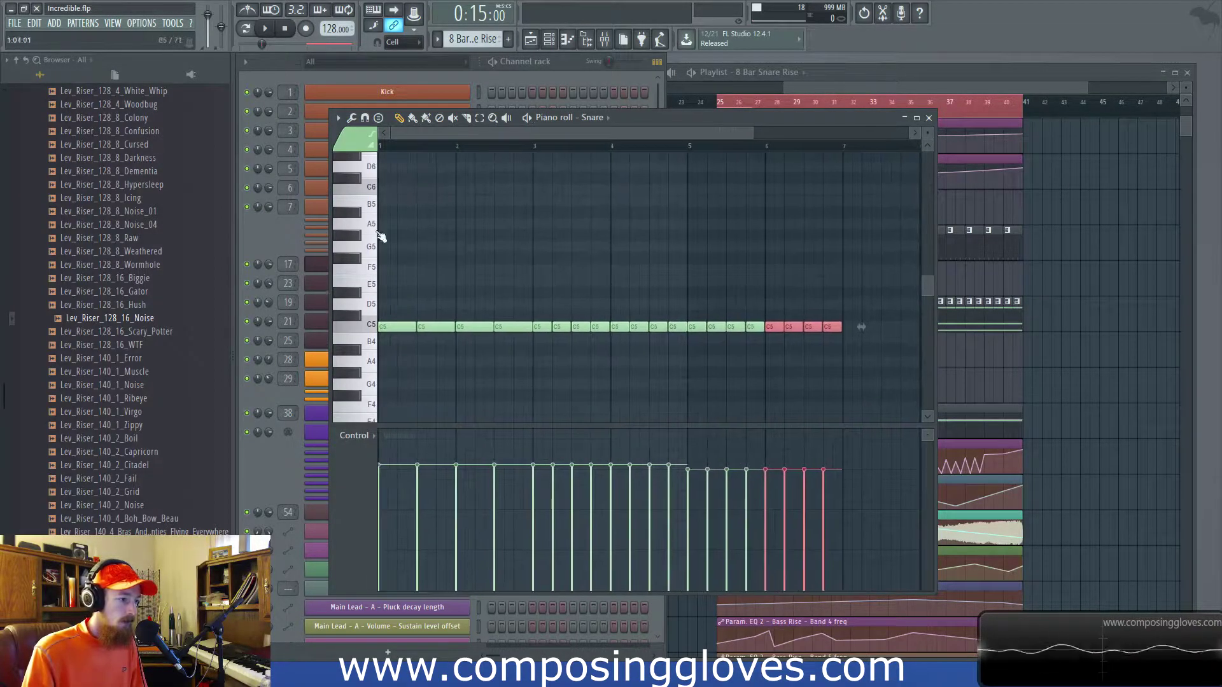
Shorten the C5 notes leading into bars 3 and 4, adding a C#5 note just before bar 4 and a D5 note just before bar 3.
scroll(598, 328, up, 2)
click(616, 331)
click(618, 316)
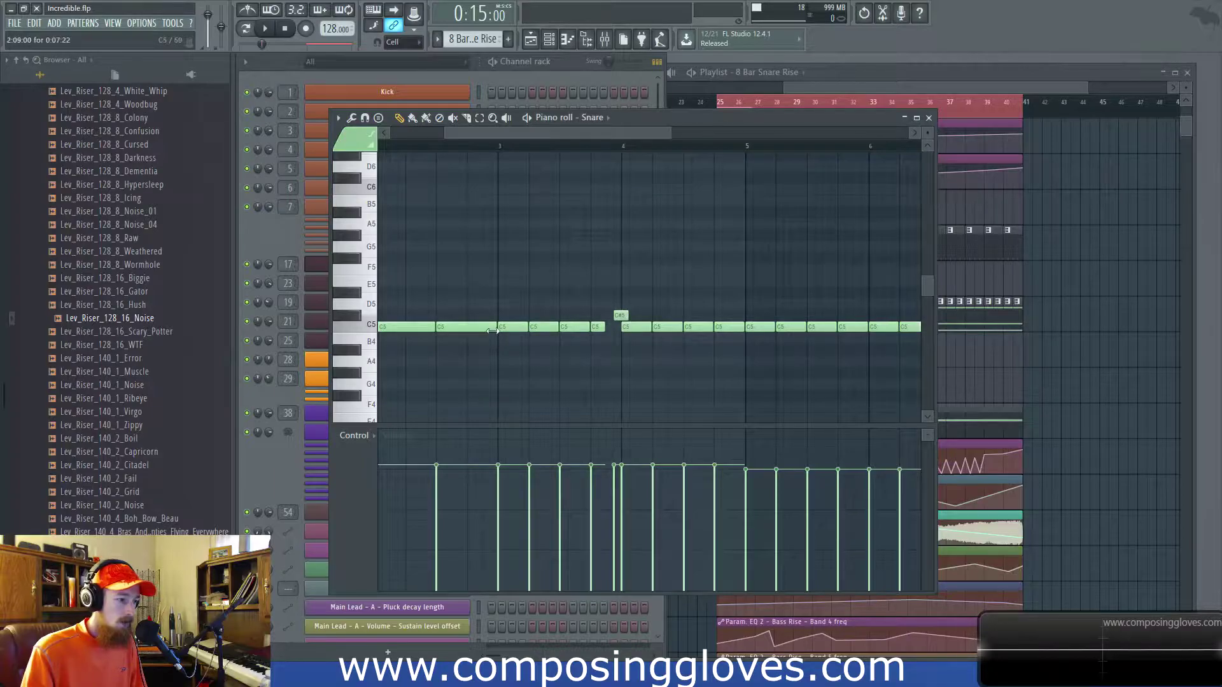
click(494, 307)
scroll(469, 246, down, 2)
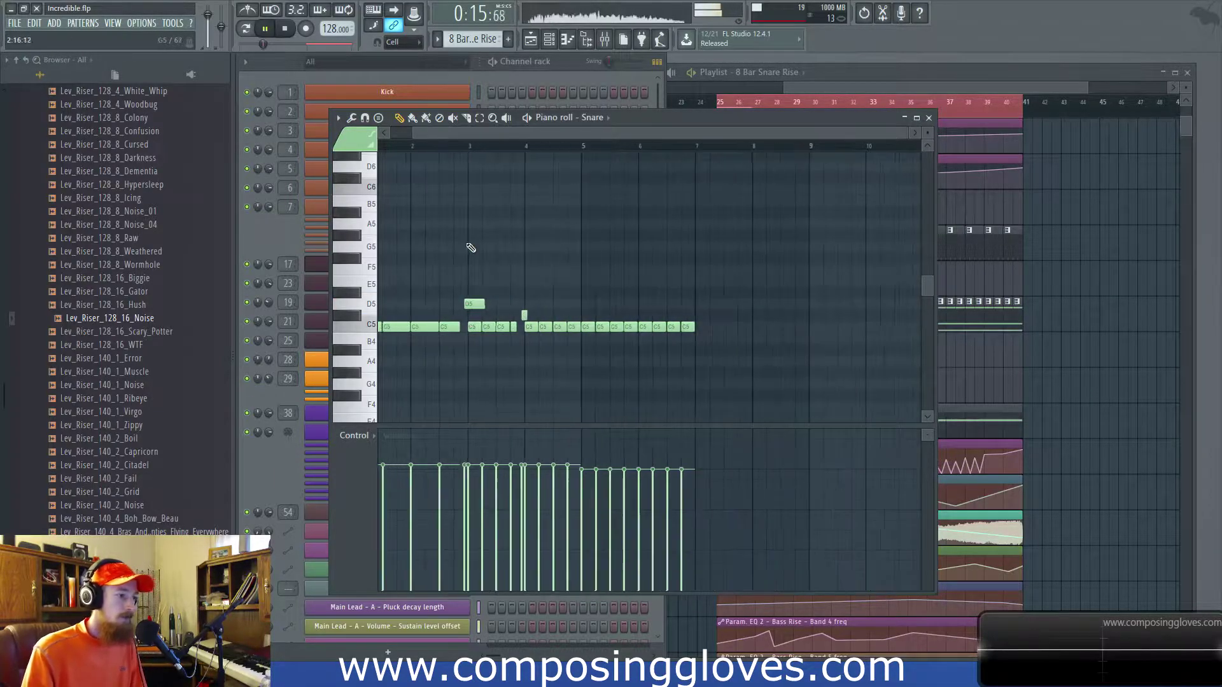
Place the 8 Bar Snare Rise pattern in the playlist at bar 33 and return to the Snare piano roll.
click(906, 101)
click(886, 357)
mouse_move(912, 355)
mouse_down()
mouse_move(941, 358)
mouse_move(902, 361)
mouse_up()
click(494, 142)
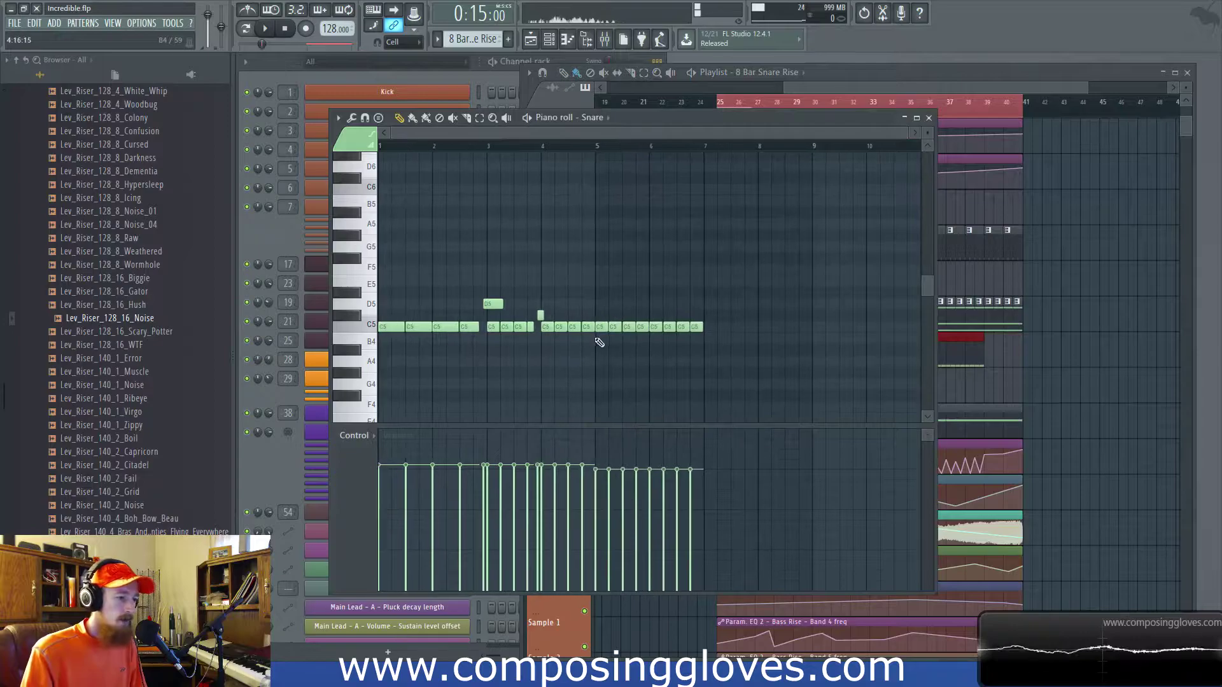
Shorten the C5 notes in bars 5 and 6 to half a beat and duplicate them to fill bars 5 to 8 with eighth notes.
drag(602, 309, 714, 341)
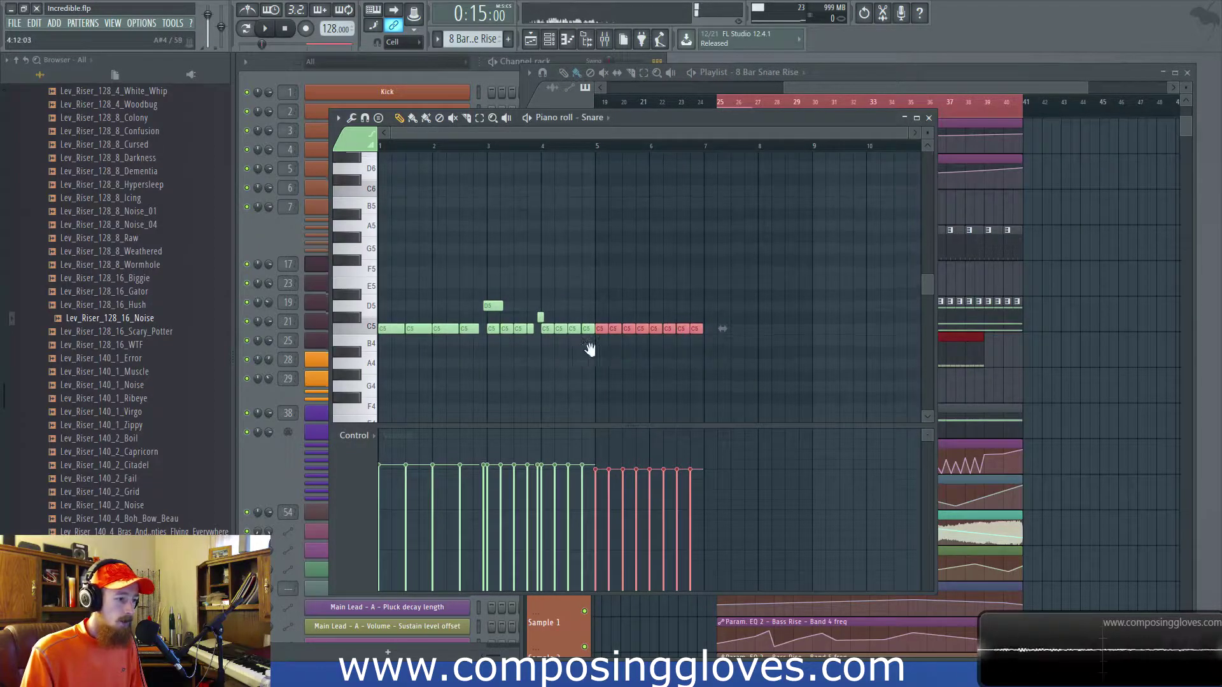
scroll(630, 362, up, 1)
scroll(663, 351, up, 2)
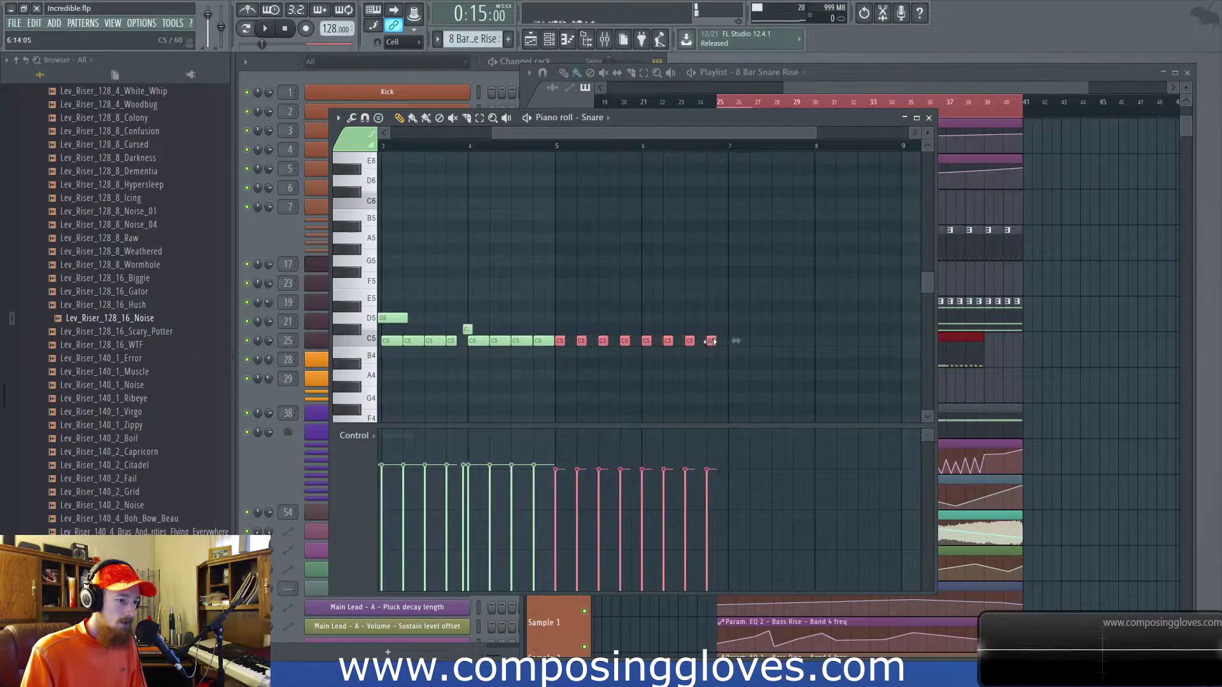
drag(710, 342, 720, 344)
drag(641, 324, 738, 378)
mouse_move(645, 340)
mouse_down()
mouse_move(827, 344)
mouse_move(704, 324)
mouse_up()
scroll(820, 315, up, 3)
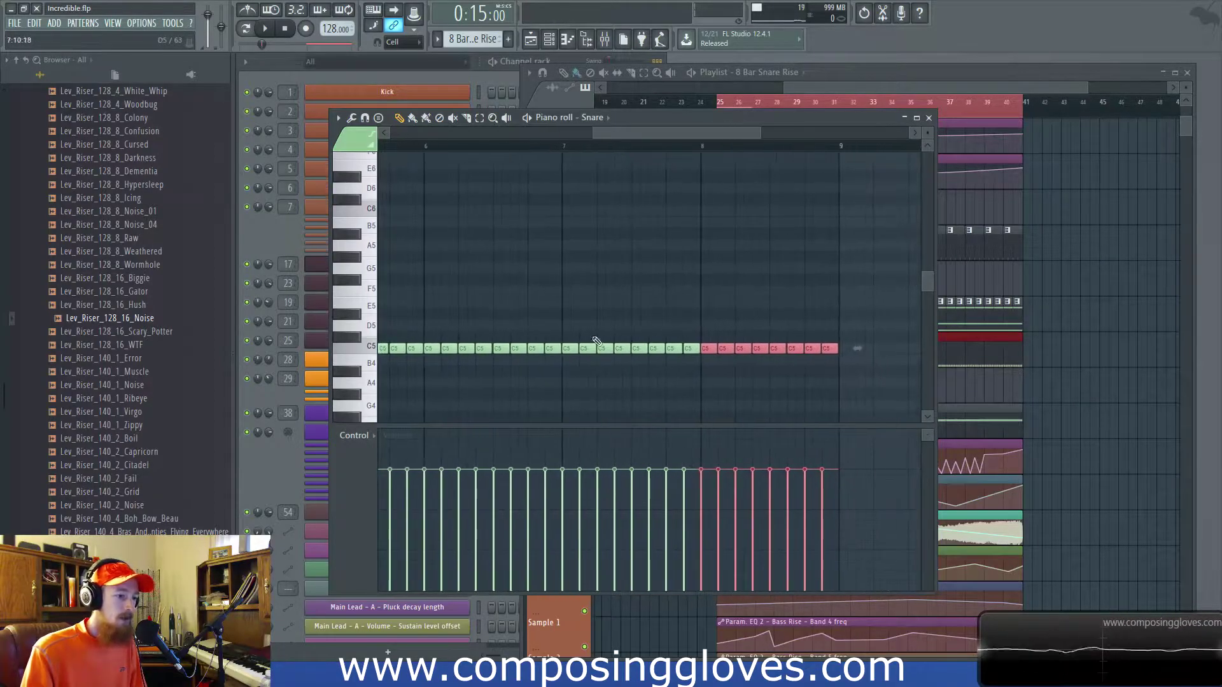
Split the C5 notes in bars 7 and 8 in half so both bars hold sixteenth notes.
drag(577, 339, 966, 377)
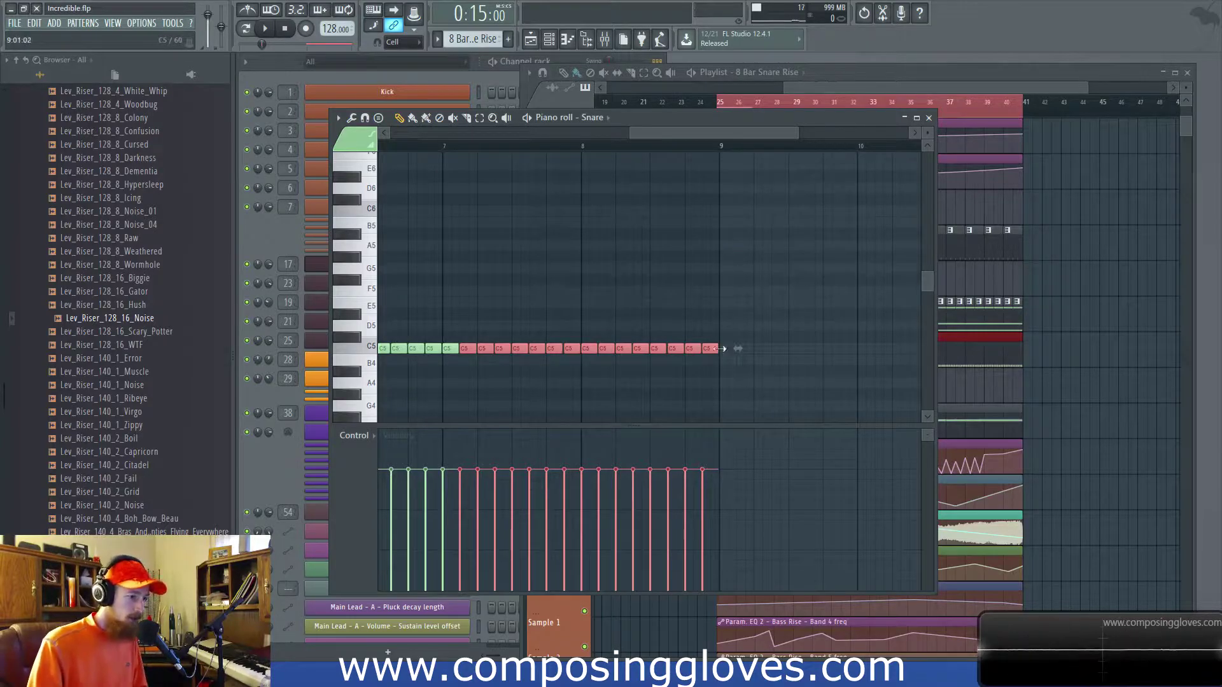
ctrl+click(460, 337)
drag(452, 339, 729, 365)
key(ctrl+u)
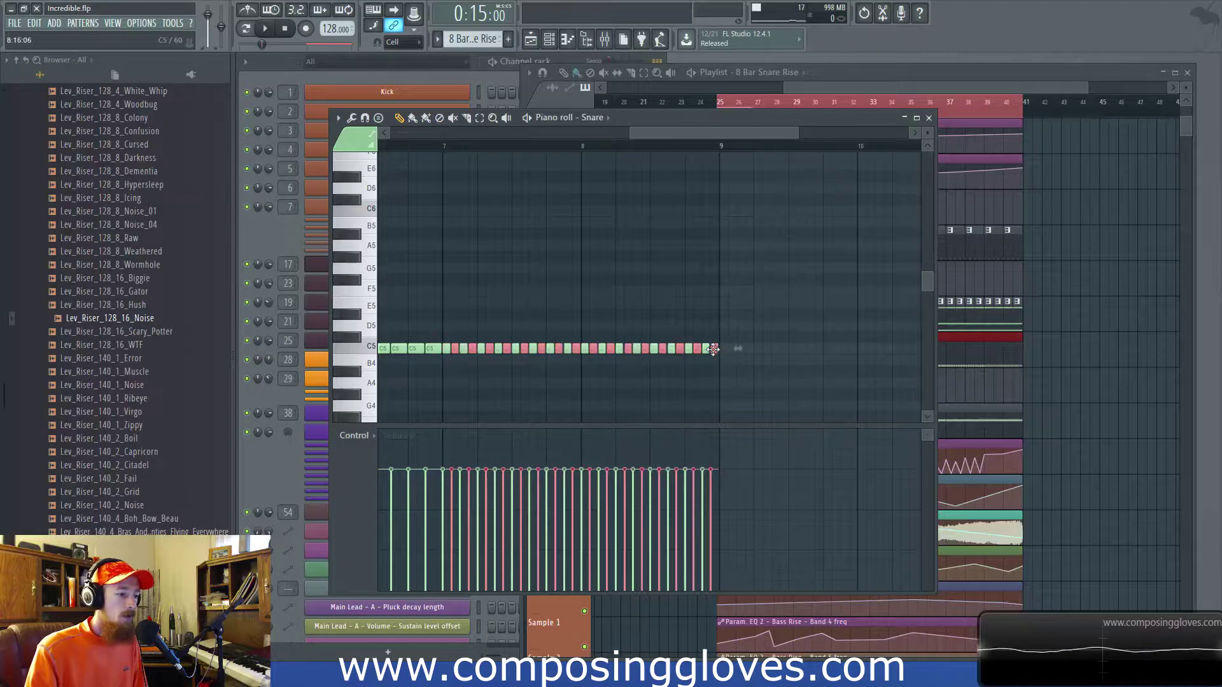
scroll(592, 385, down, 2)
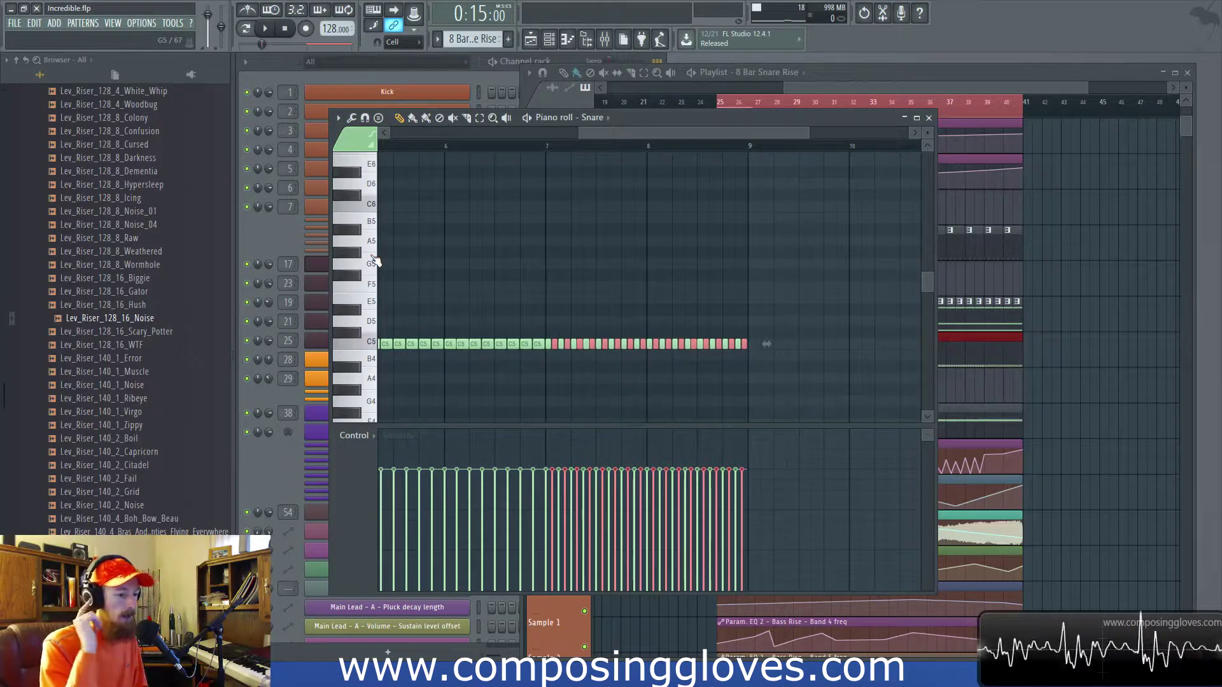
scroll(632, 367, up, 3)
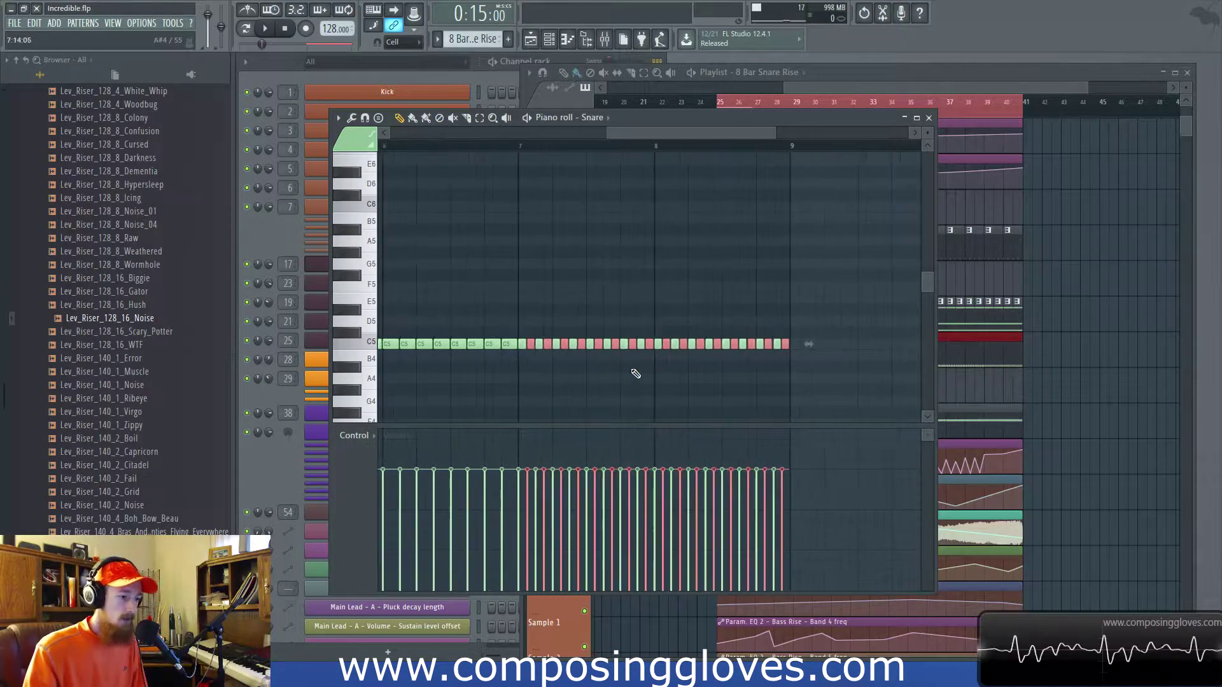
drag(660, 331, 835, 371)
scroll(834, 351, up, 4)
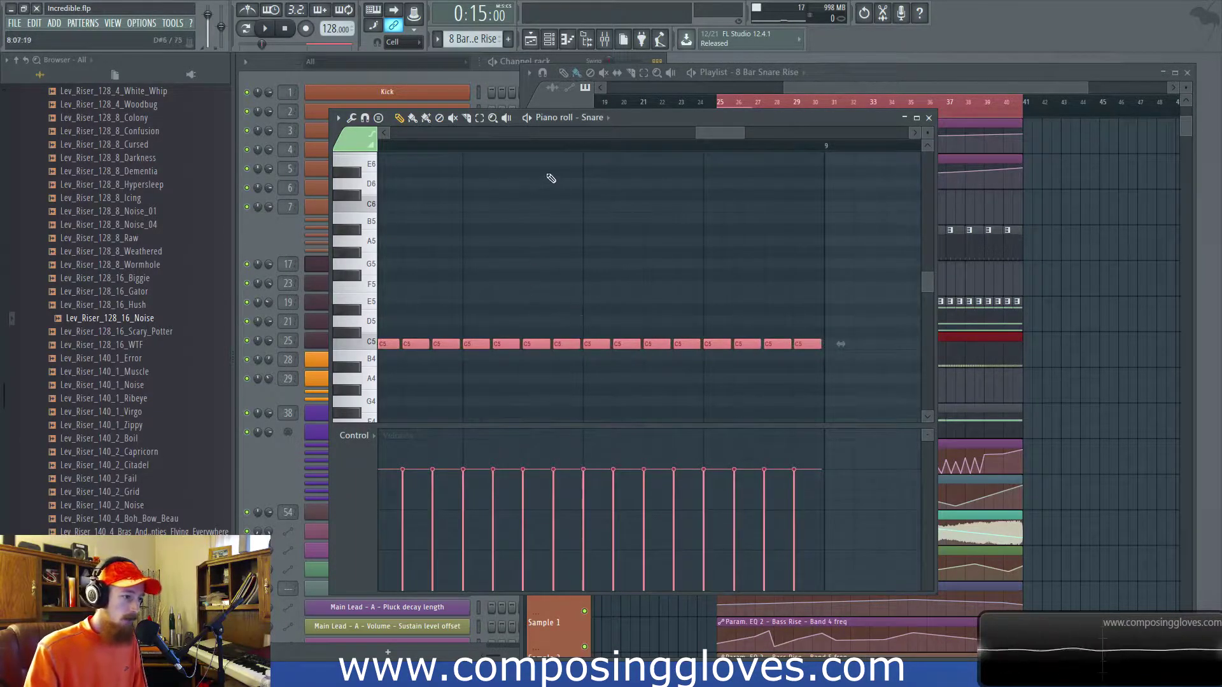
click(402, 42)
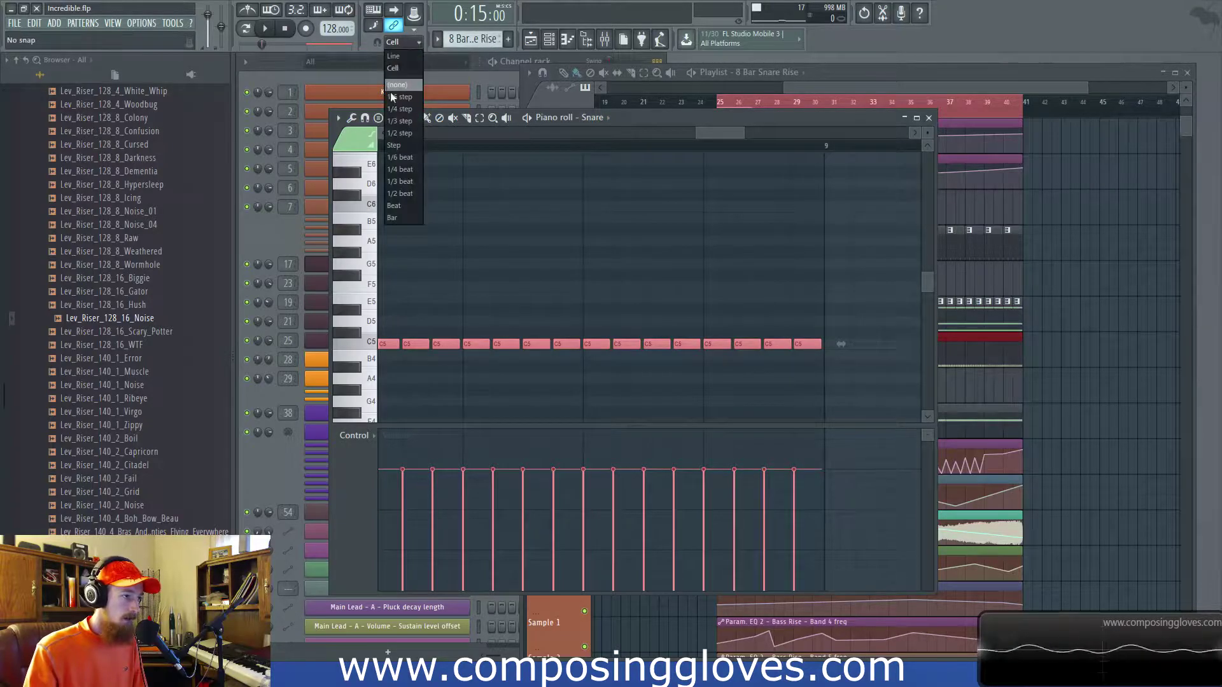
click(405, 48)
Play the 8 Bar Snare Rise pattern from its start in pattern mode to check the roll.
drag(696, 133, 391, 135)
scroll(584, 228, down, 2)
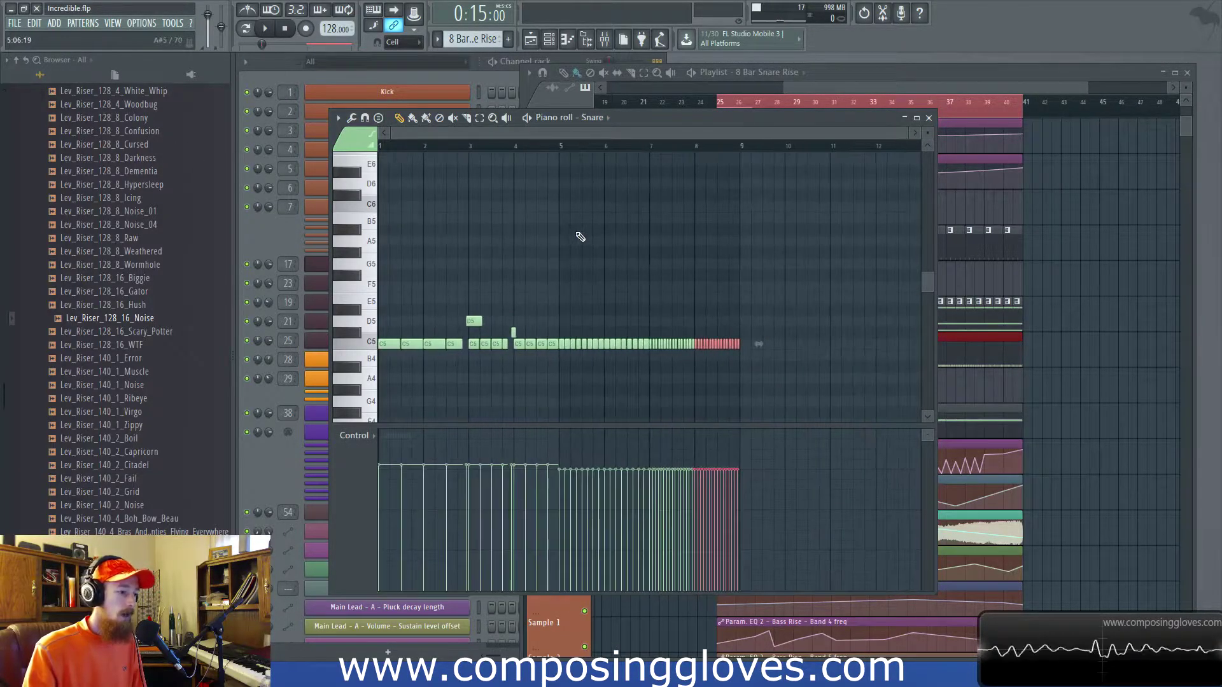
click(449, 150)
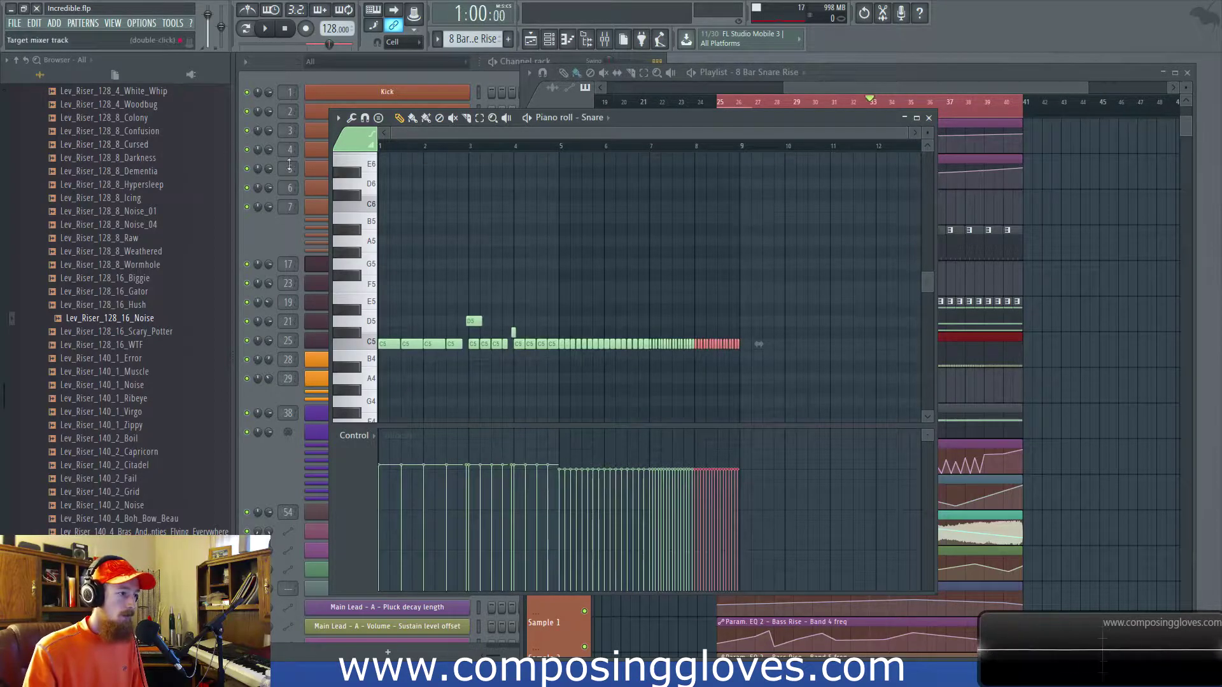
key(space)
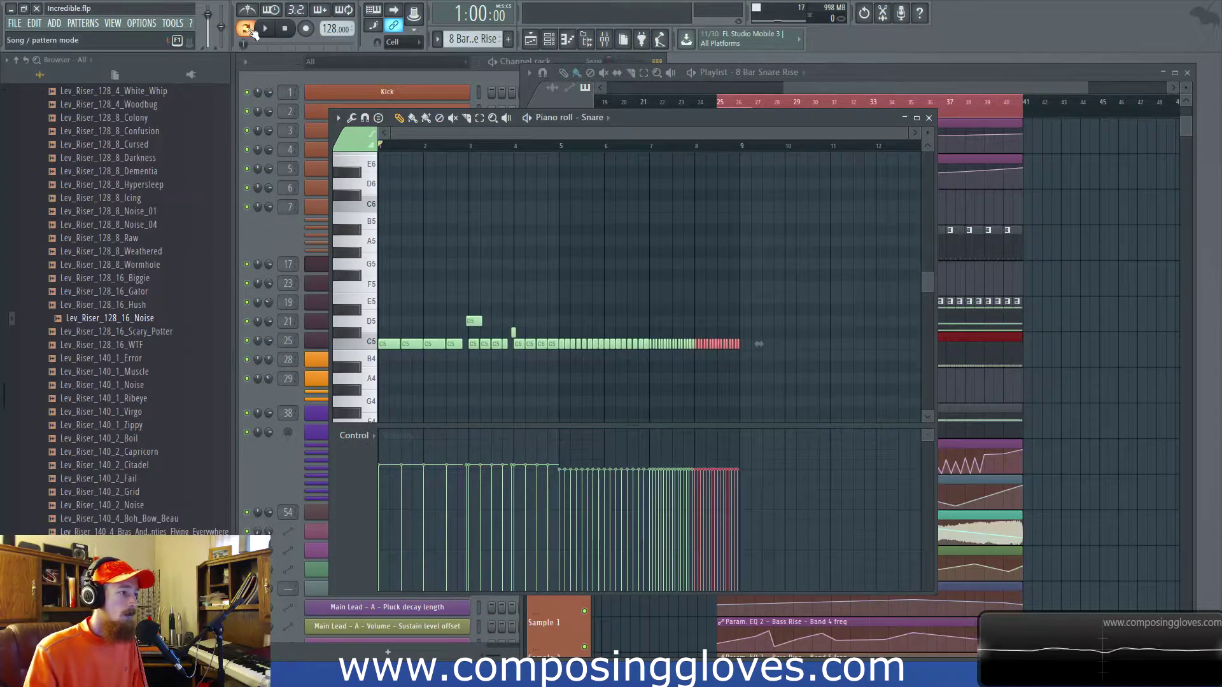
scroll(534, 335, up, 1)
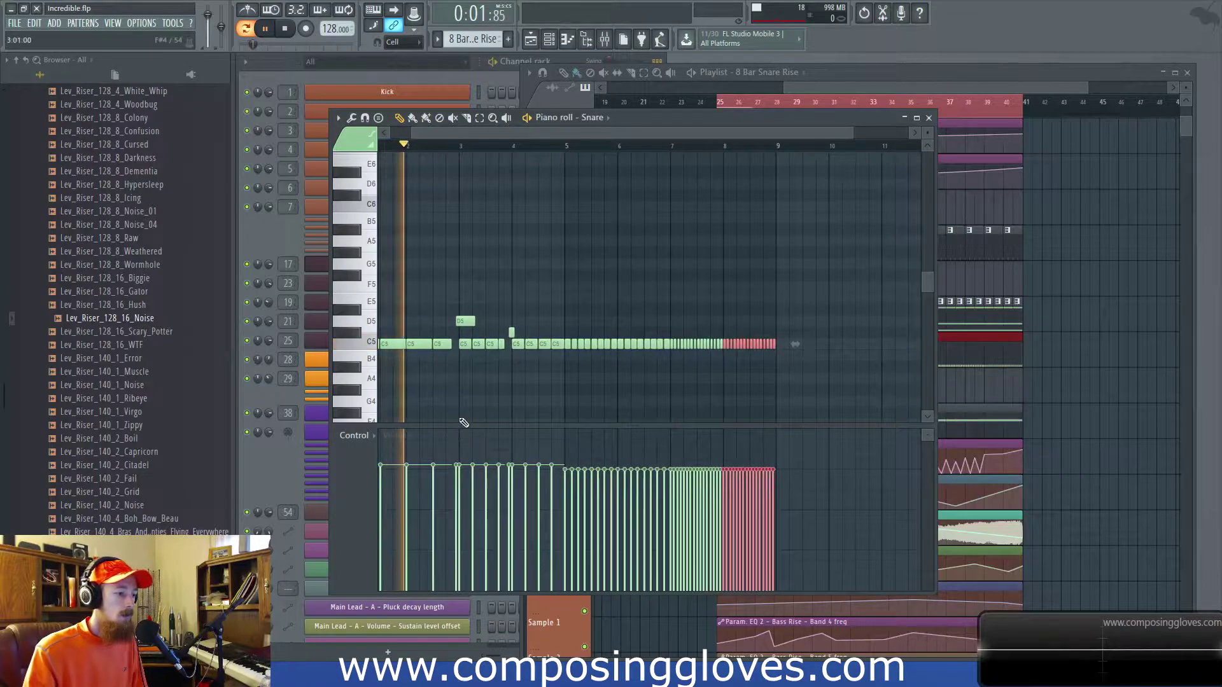
click(364, 434)
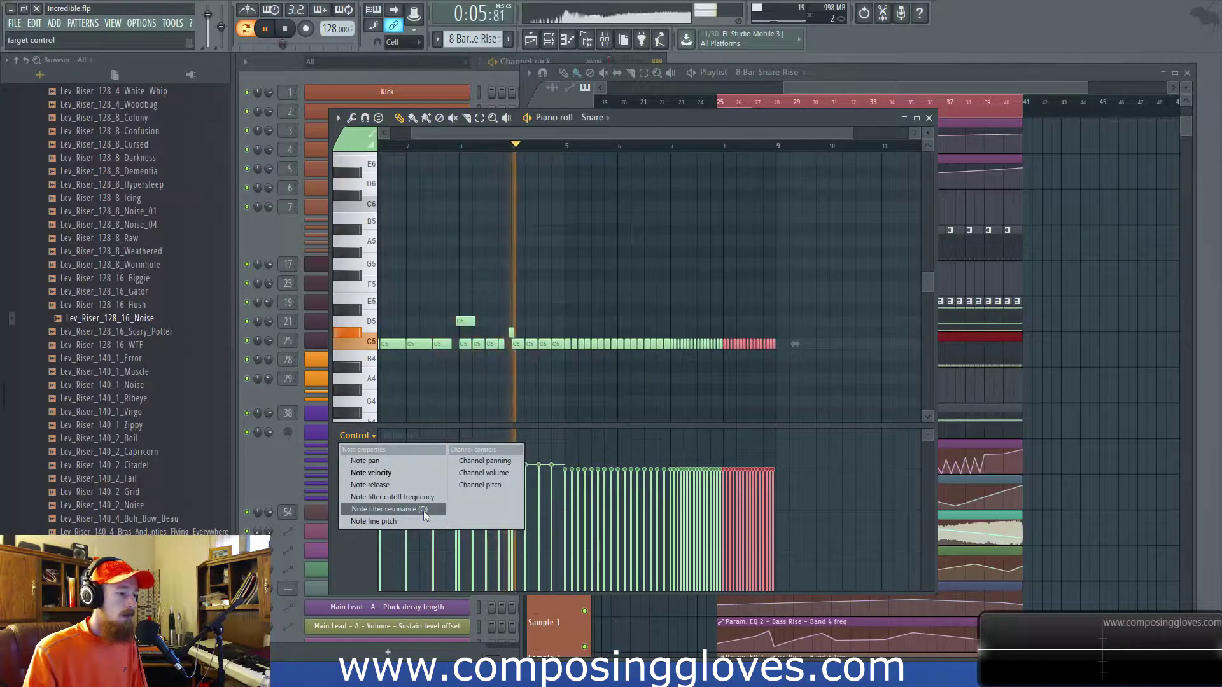
click(542, 310)
Add short D#5 accent notes just before bar 6 and just before bar 7 of the snare roll.
scroll(558, 344, up, 2)
drag(519, 310, 689, 320)
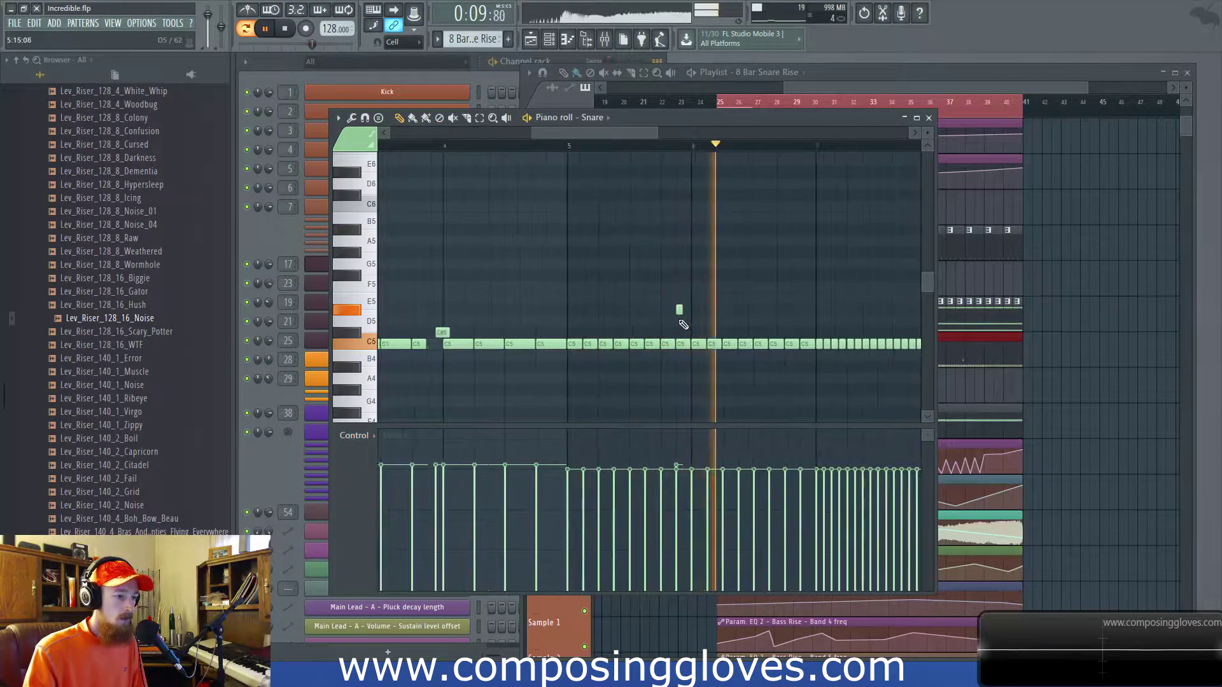
scroll(682, 313, up, 3)
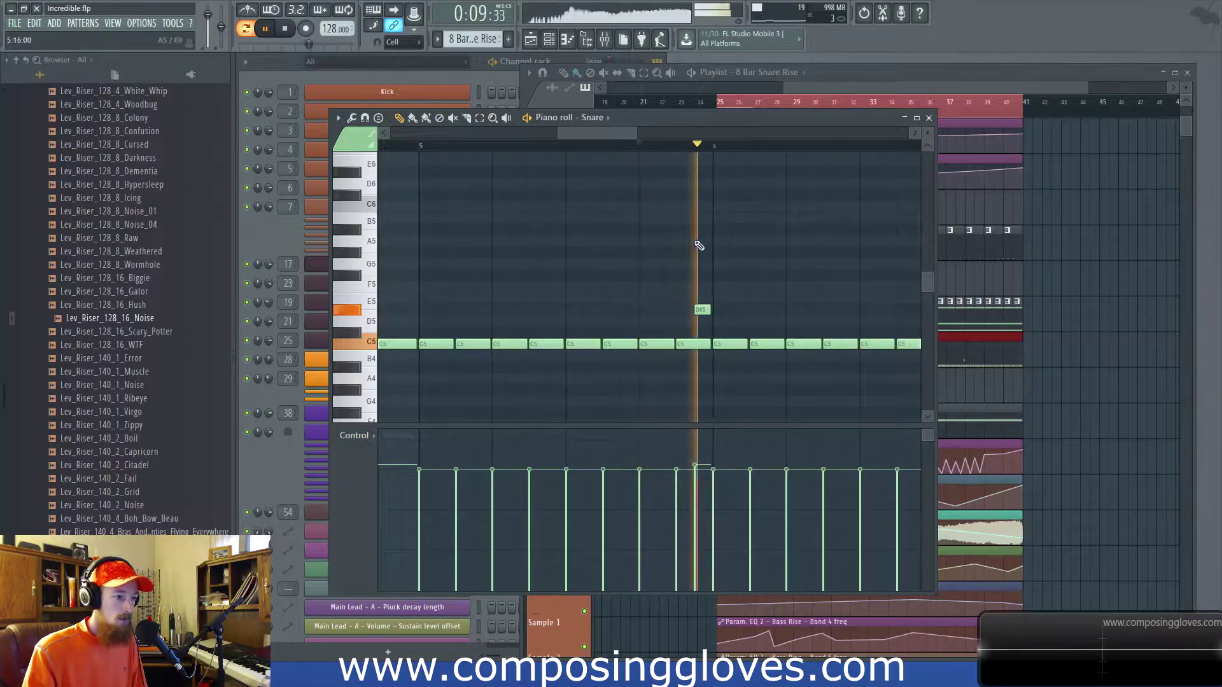
scroll(693, 304, down, 4)
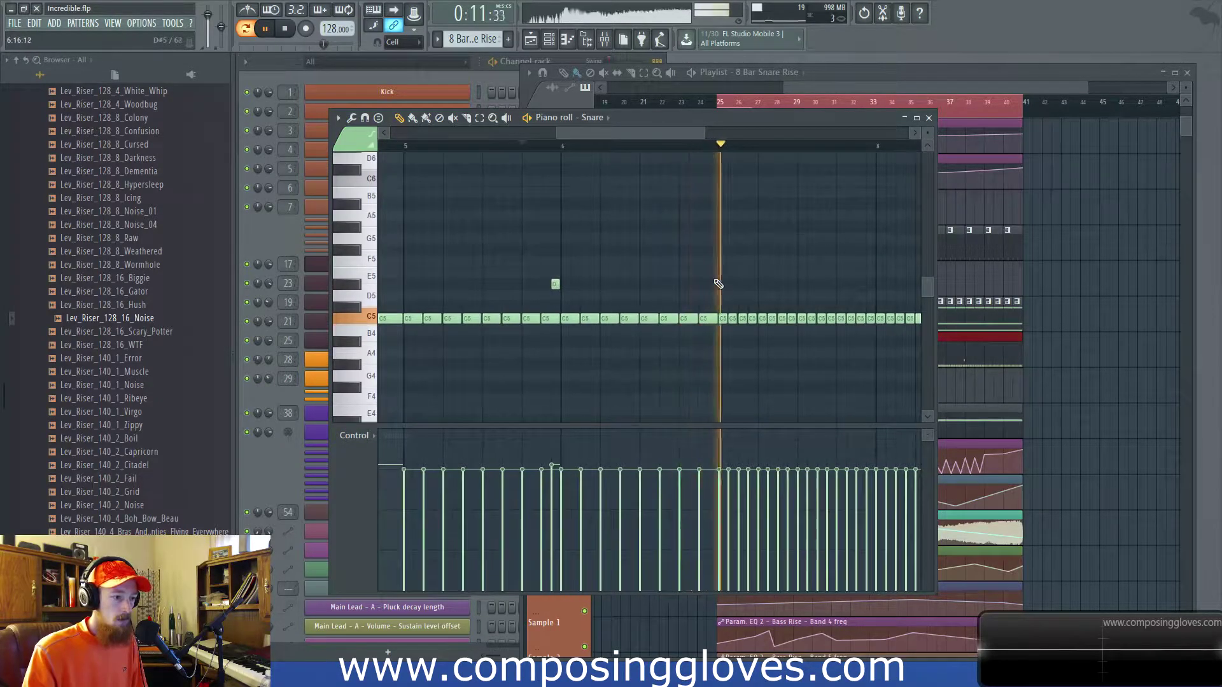
click(713, 284)
scroll(785, 285, up, 1)
scroll(510, 283, down, 2)
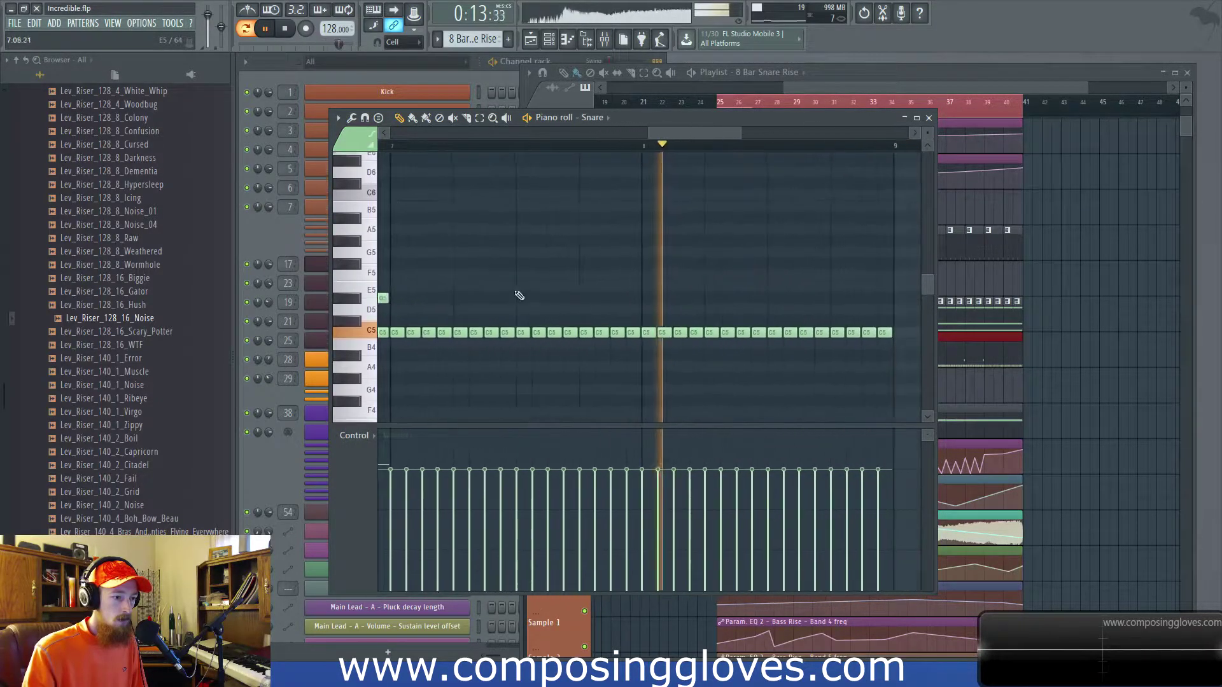
Stop playback, select all C5 notes in bar 8 and set the snap to 1/2 step.
drag(651, 318, 792, 355)
key(space)
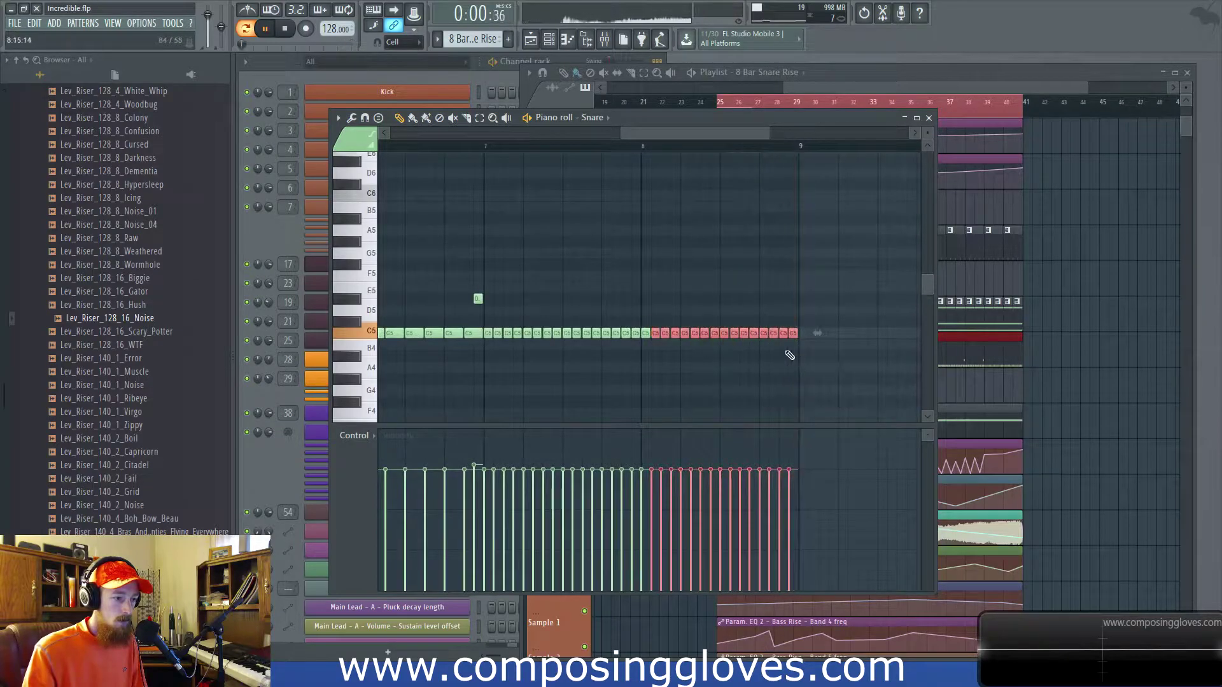
scroll(666, 333, up, 3)
drag(579, 338, 889, 374)
scroll(889, 374, down, 1)
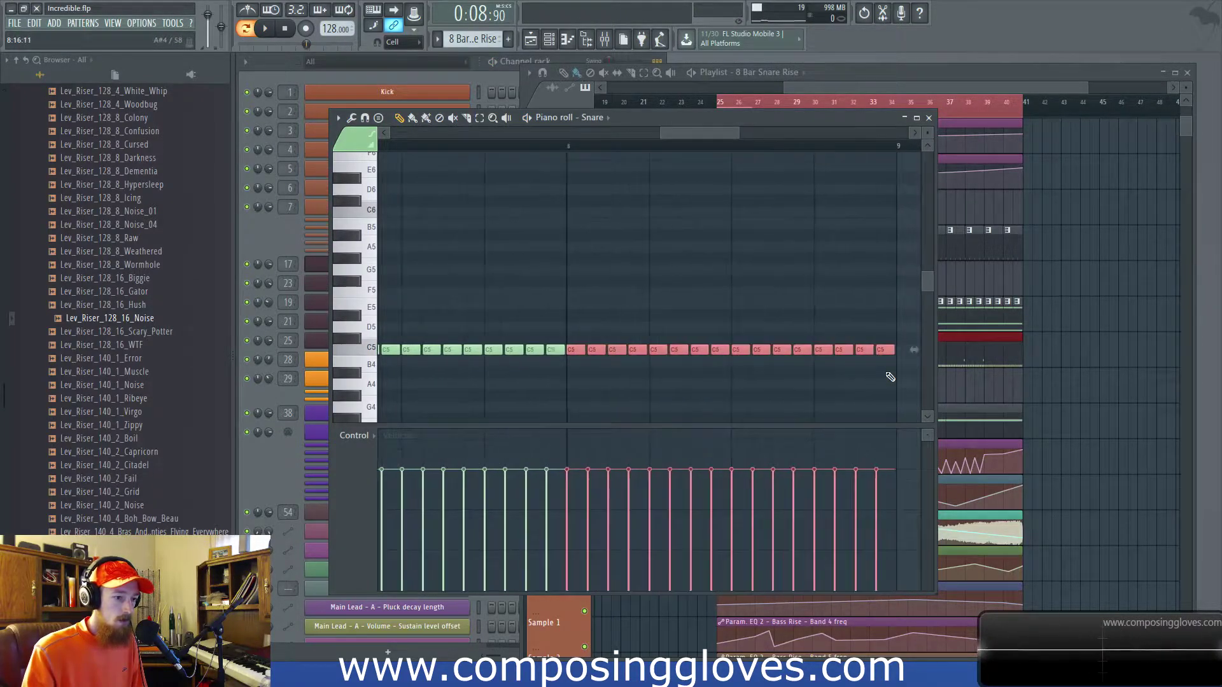
click(397, 41)
click(402, 133)
scroll(659, 346, up, 2)
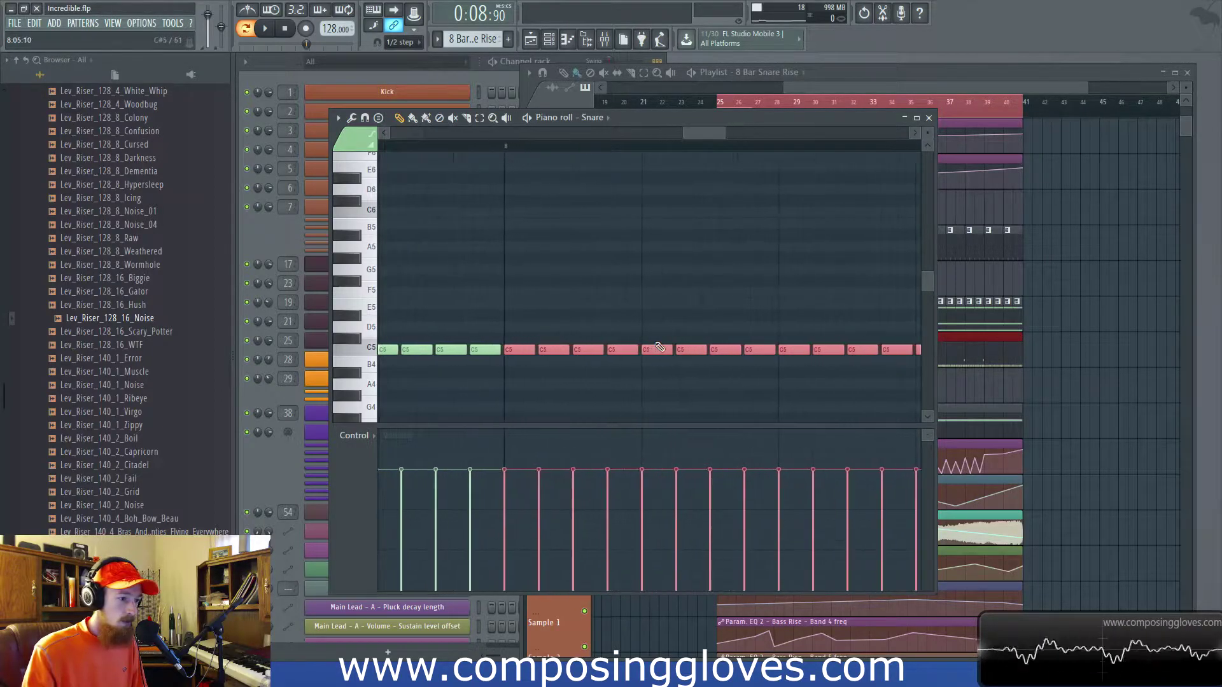
drag(509, 341, 620, 350)
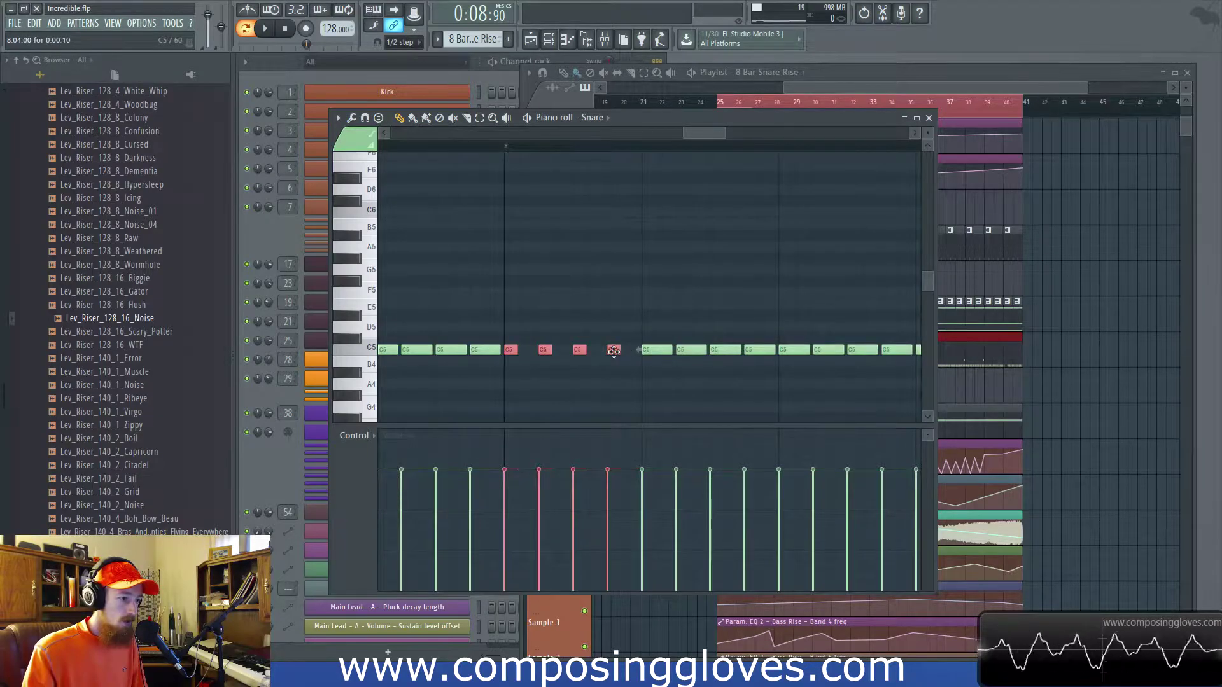
key(ctrl+a)
scroll(612, 351, down, 2)
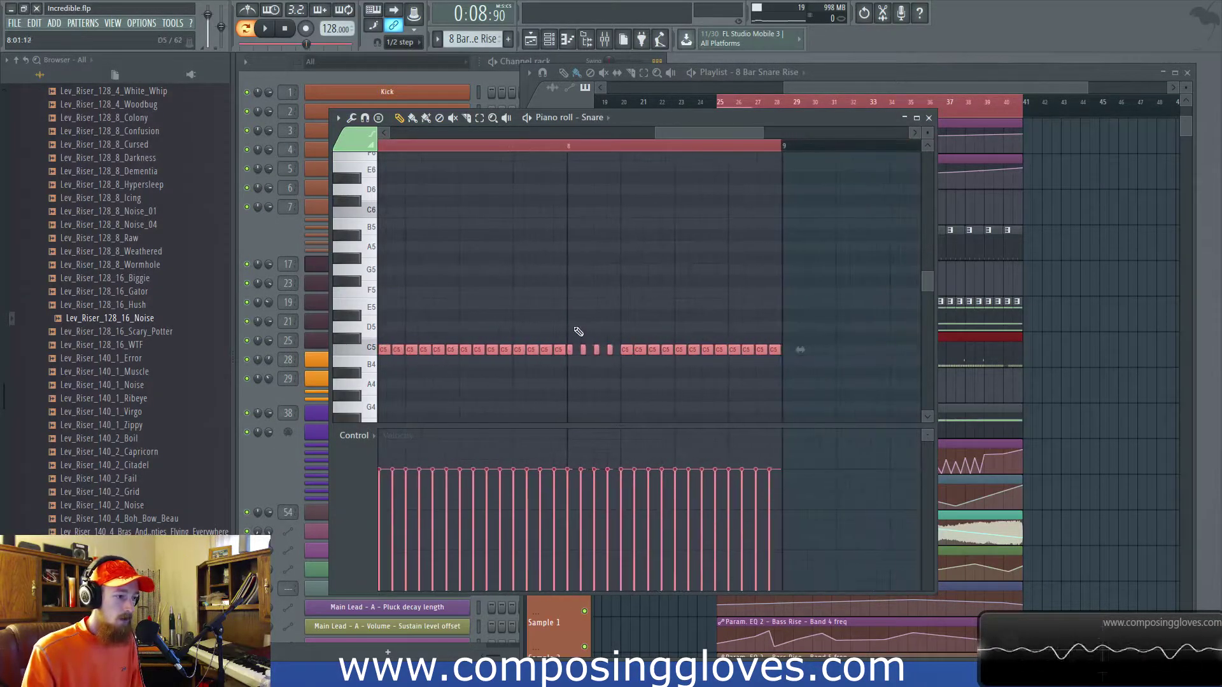
key(ctrl+z)
Halve the C5 notes in bar 8 and fill the gaps with copies so the bar holds thirty-second notes.
mouse_move(578, 335)
mouse_down()
mouse_move(740, 362)
mouse_move(788, 350)
mouse_move(773, 350)
mouse_up()
scroll(786, 350, up, 2)
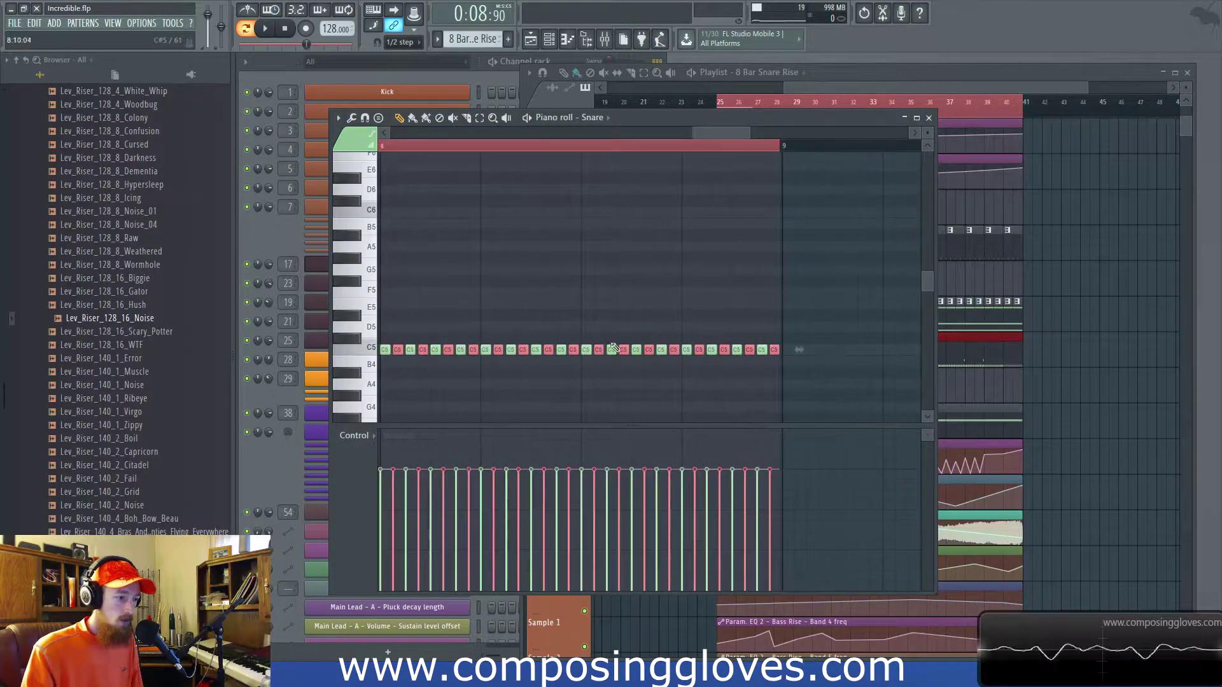
scroll(491, 337, up, 1)
Select the C5 notes in beat 2 of bar 8, set the snap to 1/3 step and shorten the selected notes.
drag(489, 334, 614, 362)
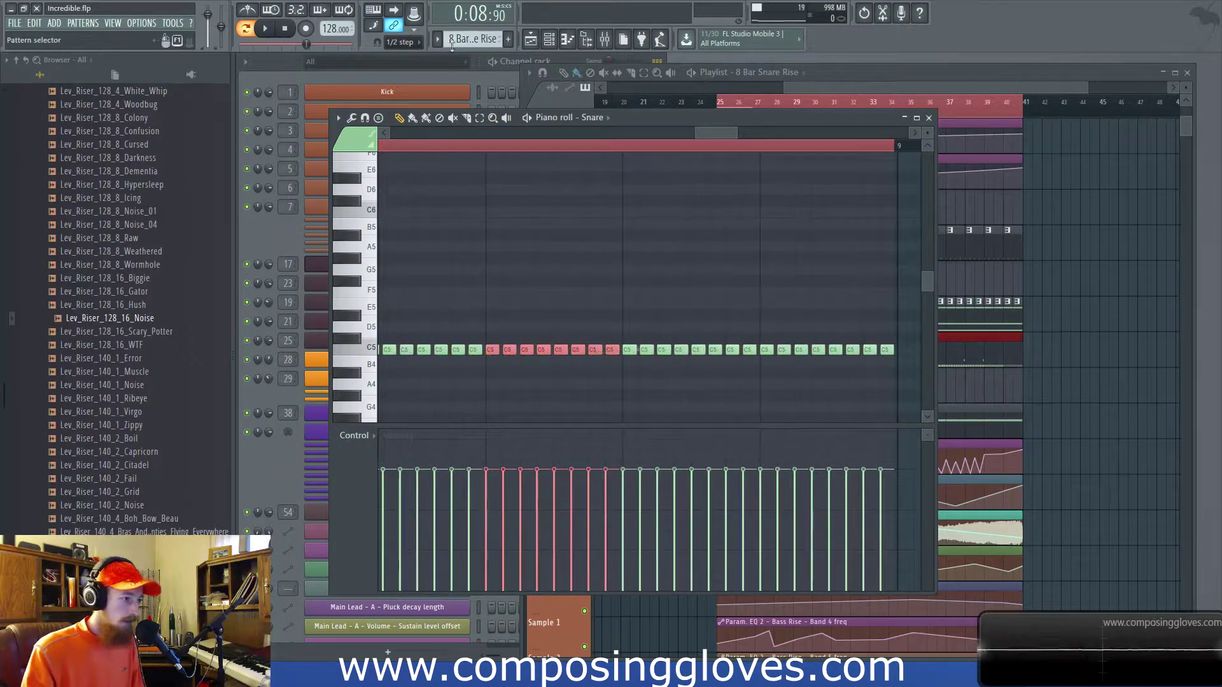
click(400, 42)
click(401, 121)
scroll(516, 287, up, 2)
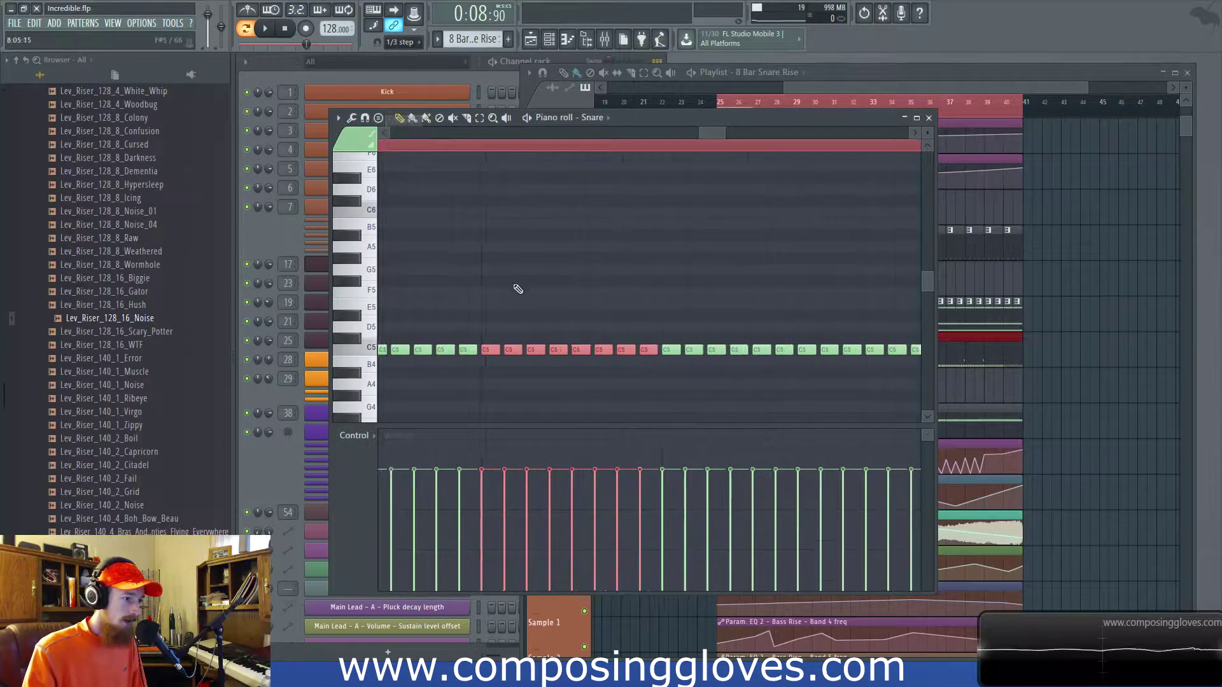
drag(707, 349, 691, 356)
scroll(635, 380, up, 3)
scroll(554, 365, down, 2)
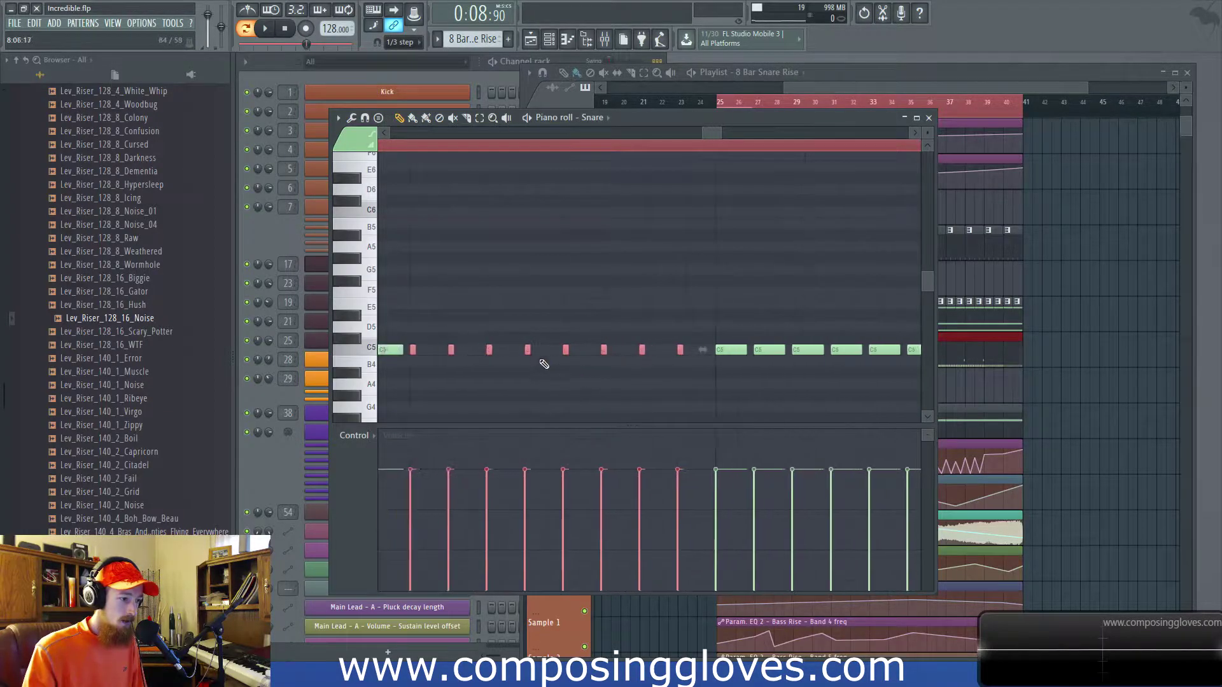
Delete all the shortened C5 notes in beat 2 of bar 8 except the first.
right_click(451, 350)
right_click(489, 349)
right_click(527, 349)
right_click(566, 350)
right_click(604, 350)
right_click(642, 349)
right_click(680, 350)
Fill the rest of beat 2 of bar 8 with short C5 notes spaced every 1/3 step.
click(438, 350)
click(464, 349)
click(489, 349)
click(513, 350)
click(541, 350)
click(565, 350)
click(616, 349)
click(592, 349)
click(642, 349)
click(667, 349)
click(693, 349)
scroll(576, 284, down, 2)
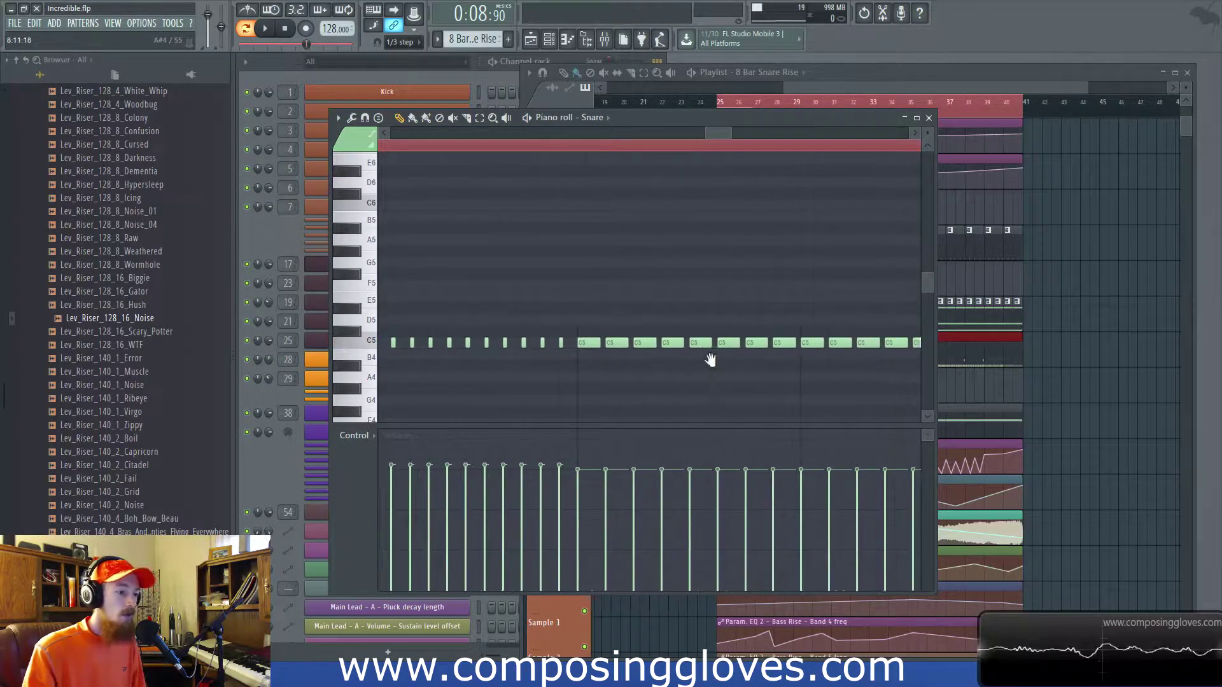
Set the snap to 1/4 step, then halve the C5 notes in beats 3 and 4 of bar 8 and fill the gaps with copies.
scroll(723, 360, down, 2)
click(400, 42)
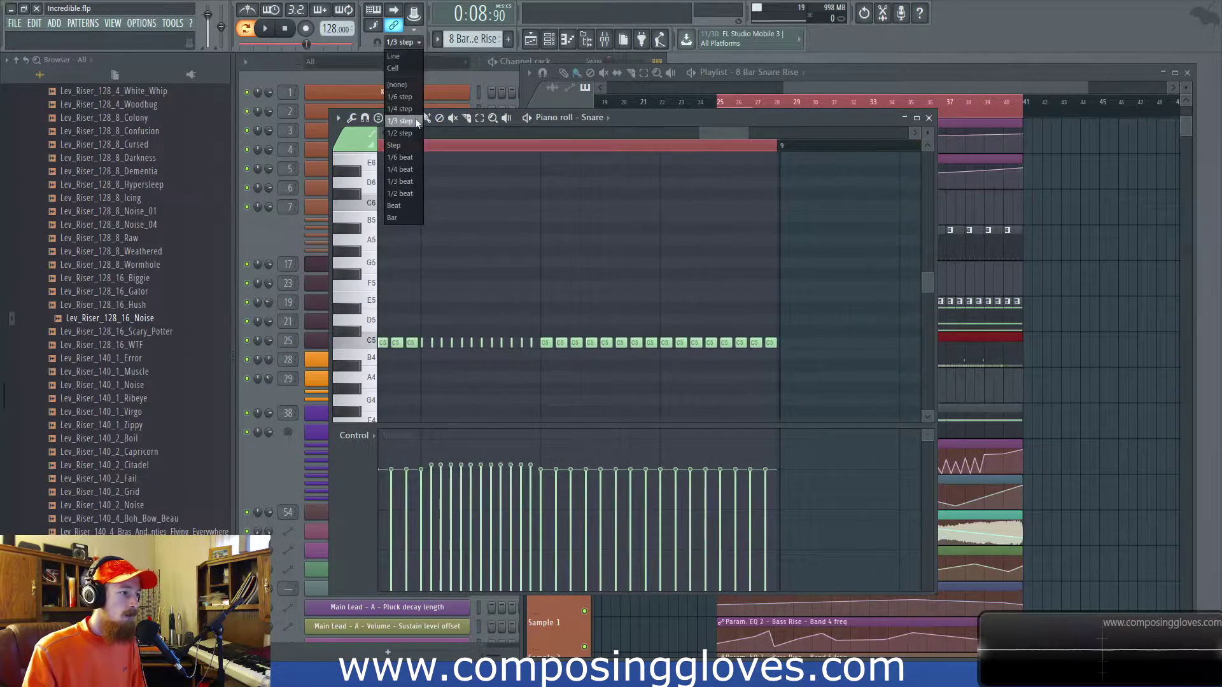
click(411, 107)
scroll(598, 344, up, 2)
drag(509, 327, 922, 373)
mouse_move(864, 343)
mouse_down()
mouse_move(846, 342)
mouse_move(858, 342)
mouse_up()
scroll(734, 266, down, 5)
key(ctrl+d)
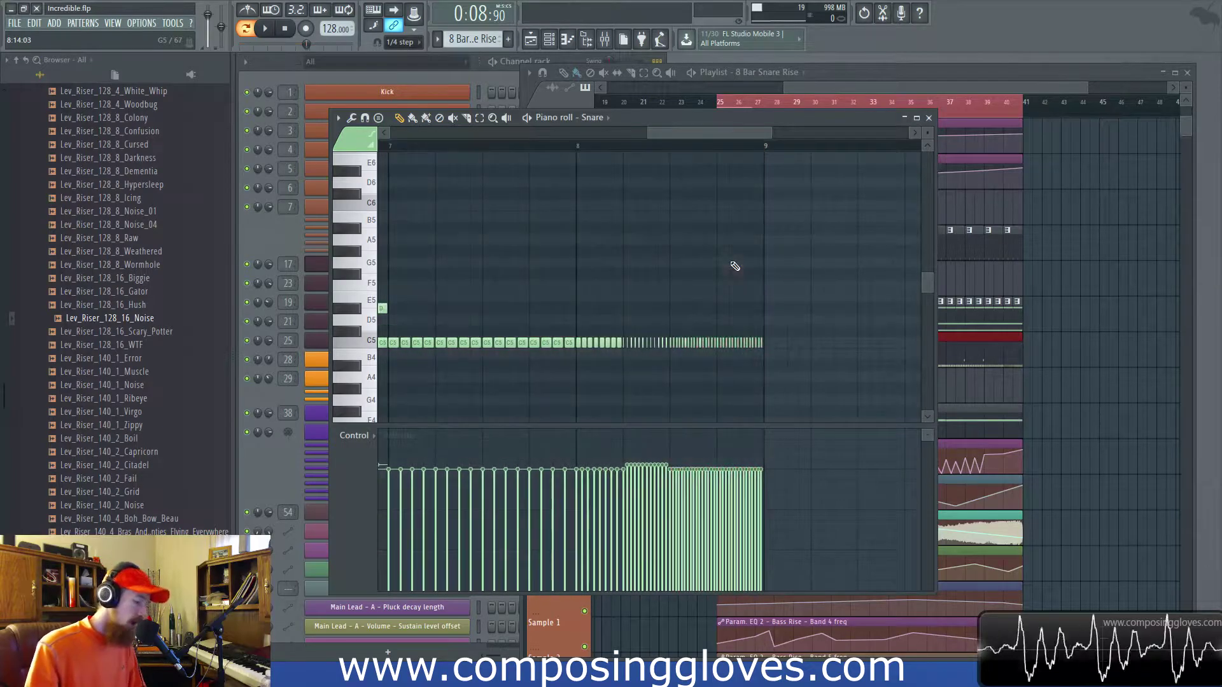
scroll(505, 273, up, 2)
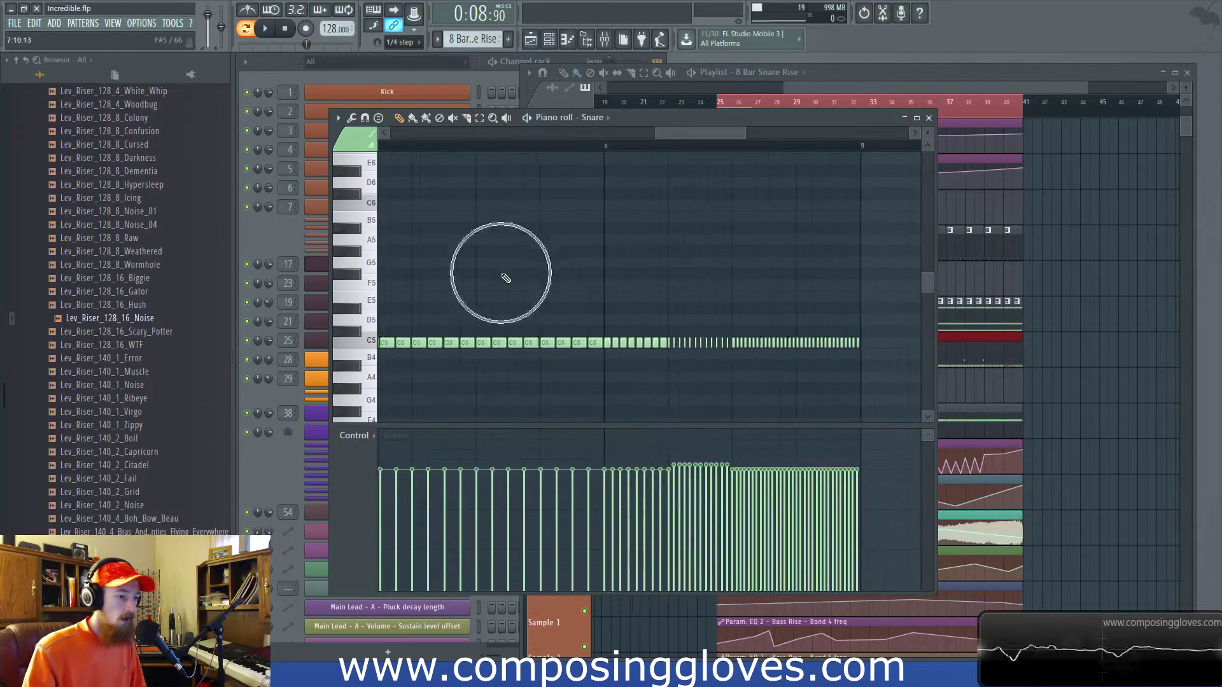
click(593, 118)
click(521, 132)
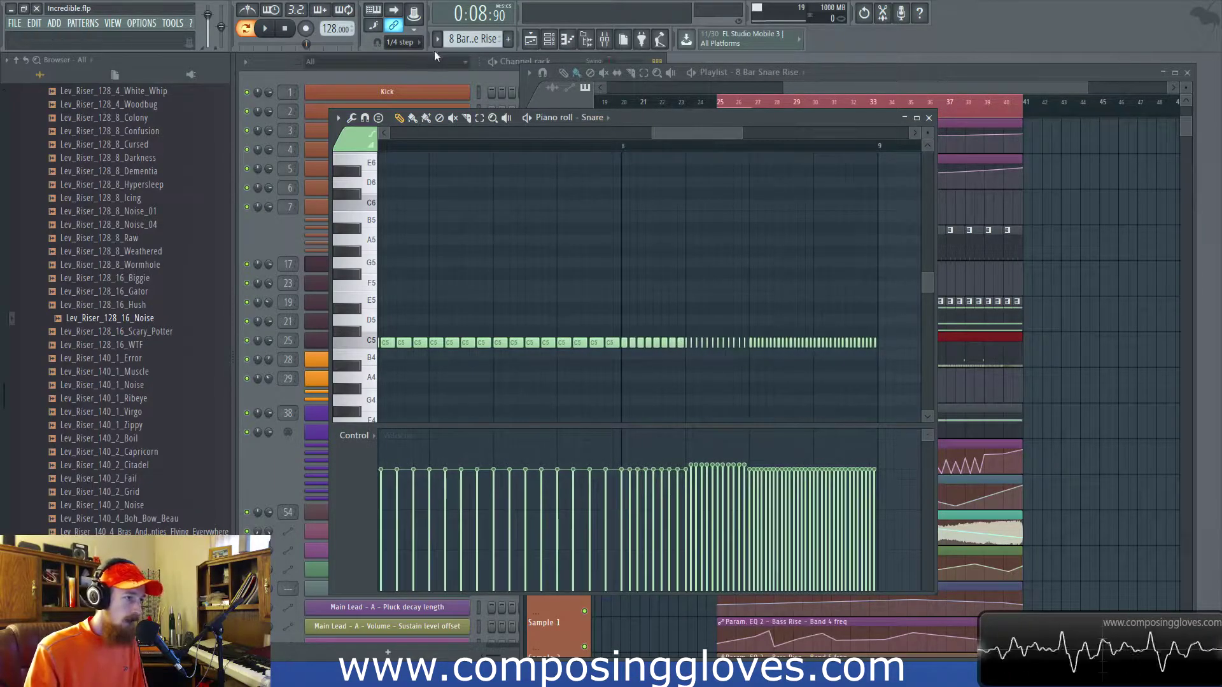
click(409, 44)
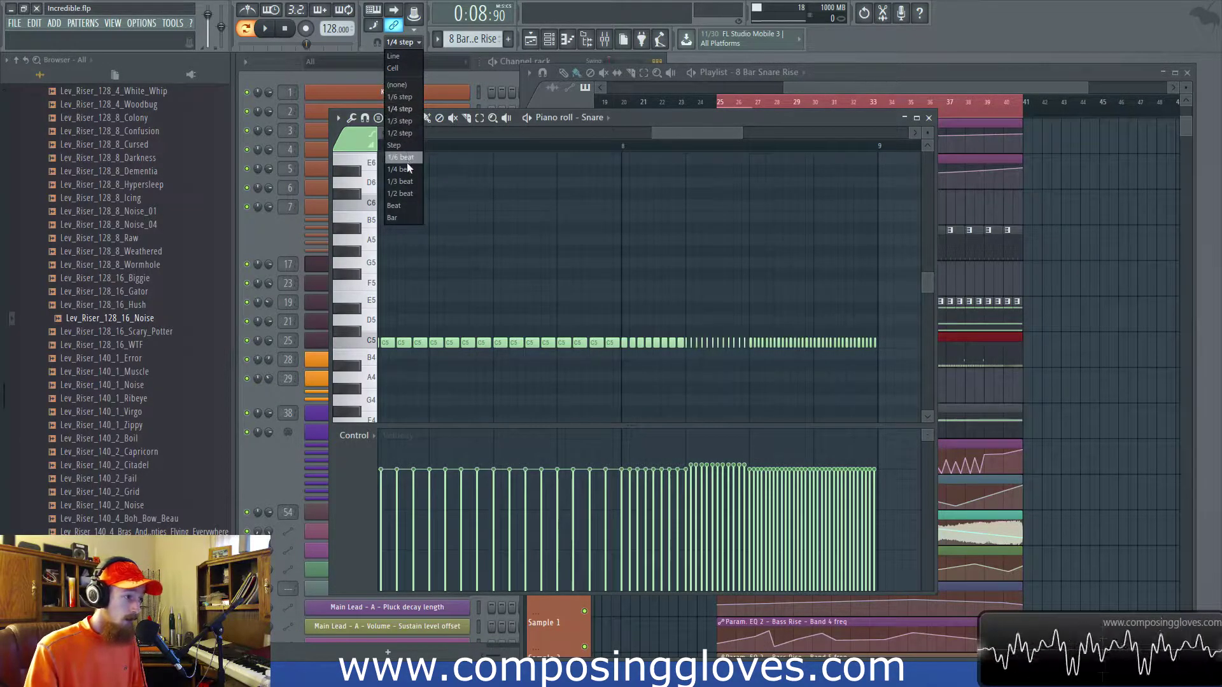
click(689, 131)
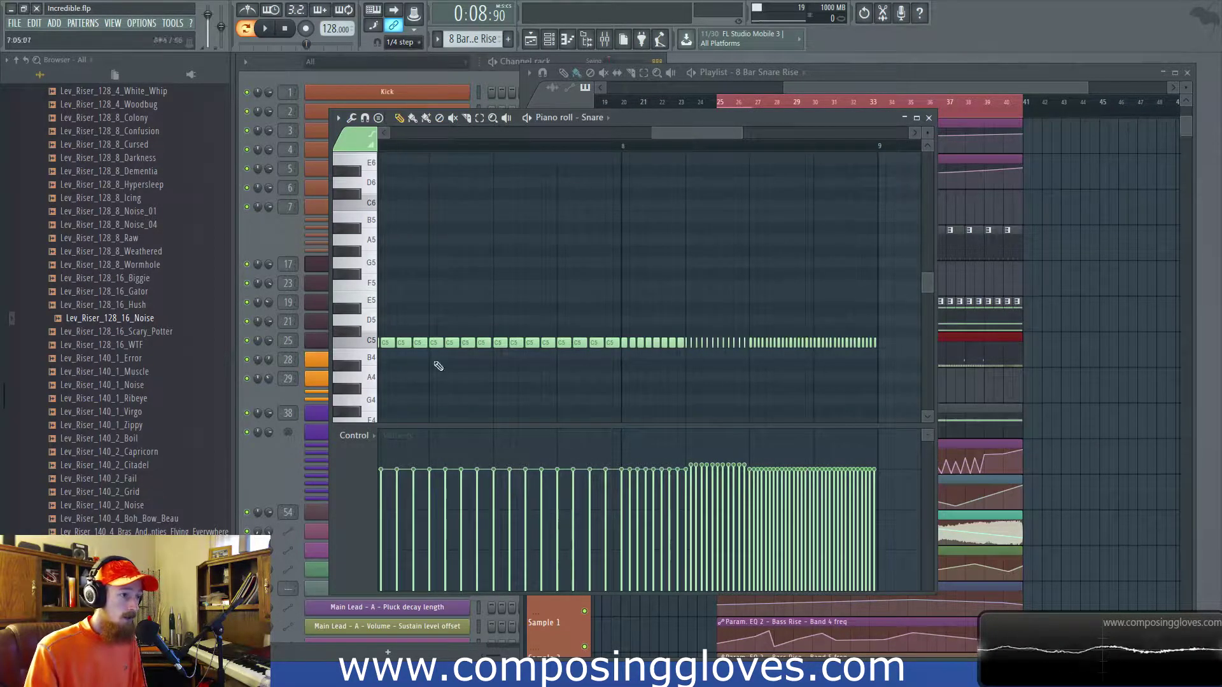
Show the note fine pitch in the control lane and draw a steady upward ramp across the snare roll up to bar 9.
click(355, 435)
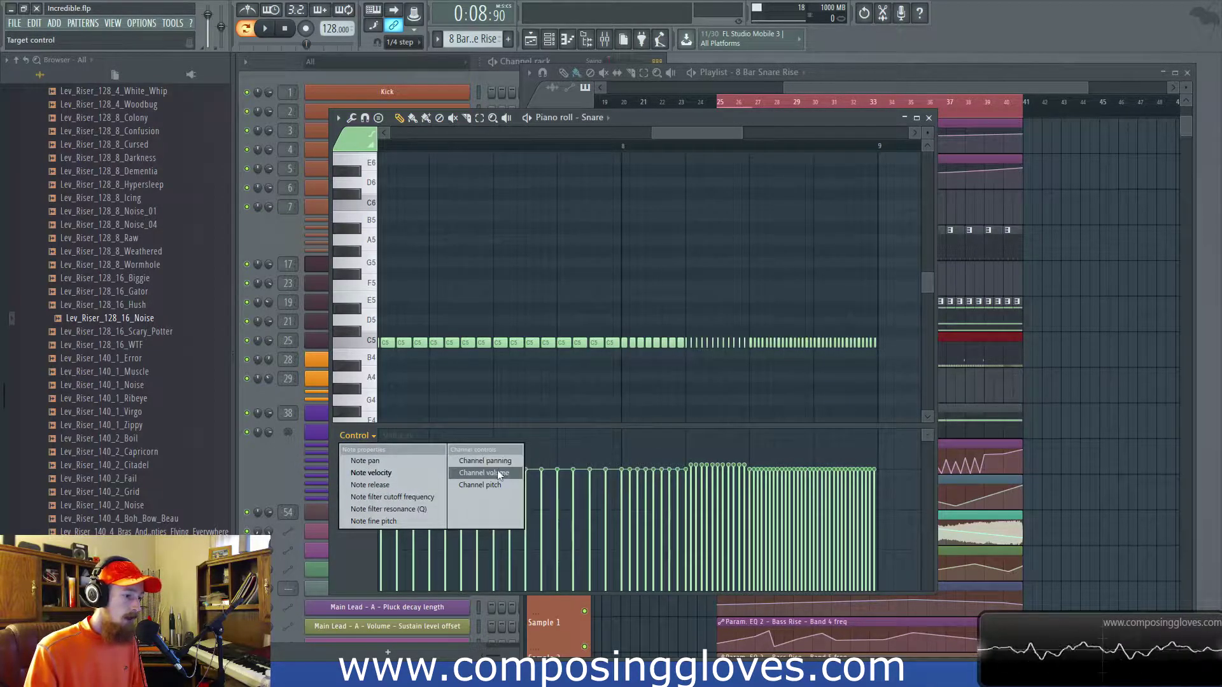
click(410, 521)
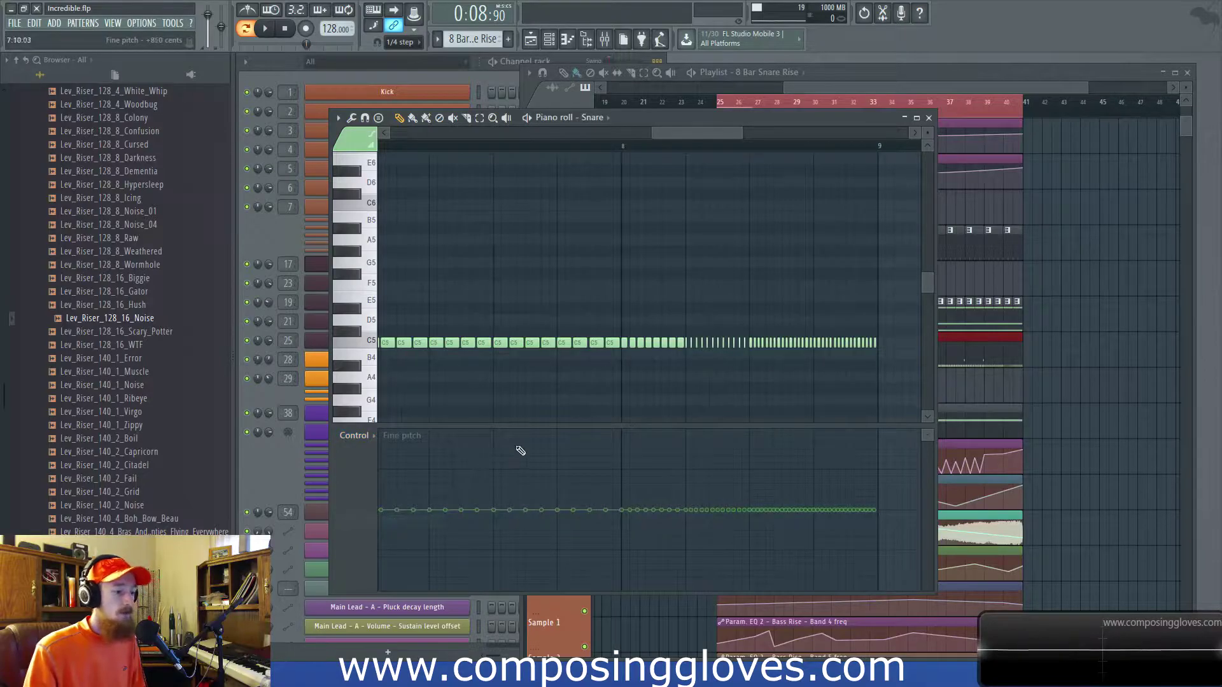
scroll(556, 464, down, 5)
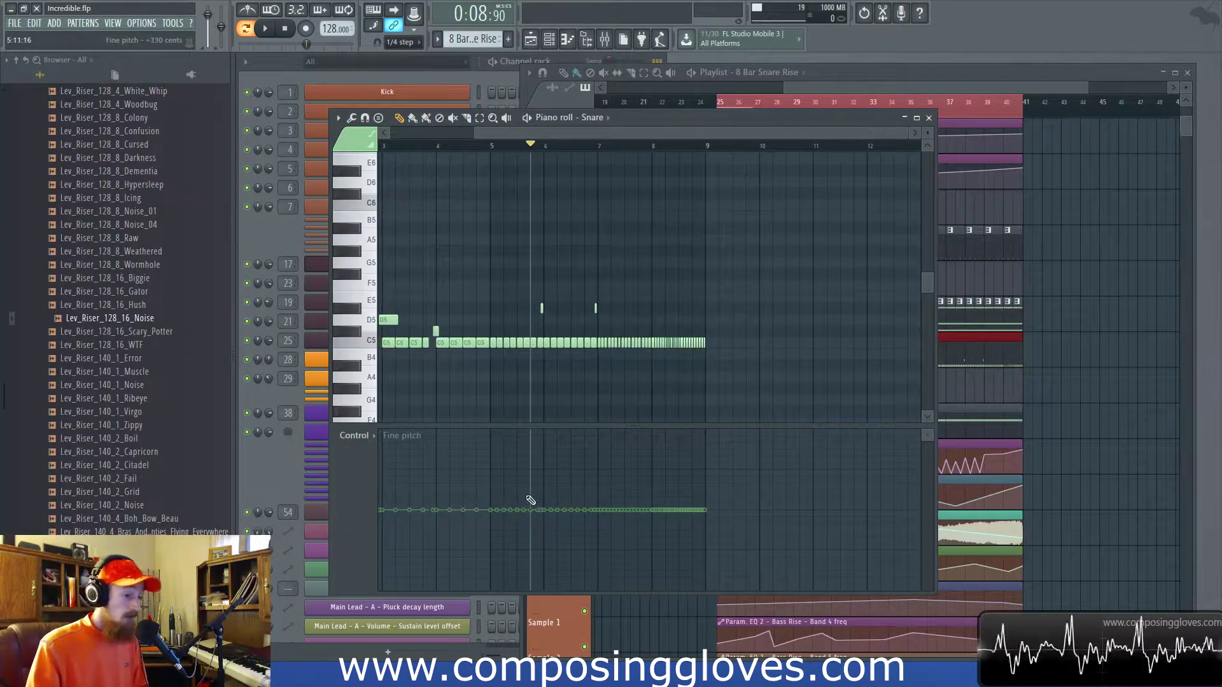
scroll(532, 462, up, 1)
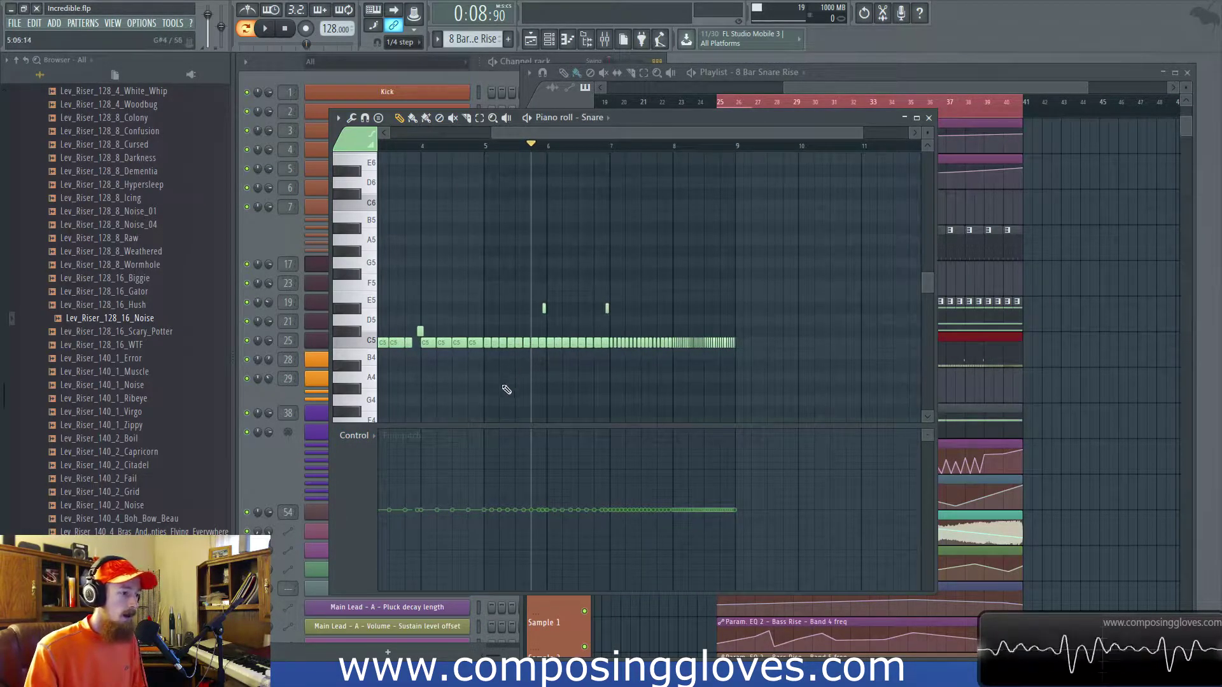
scroll(521, 390, left, 2)
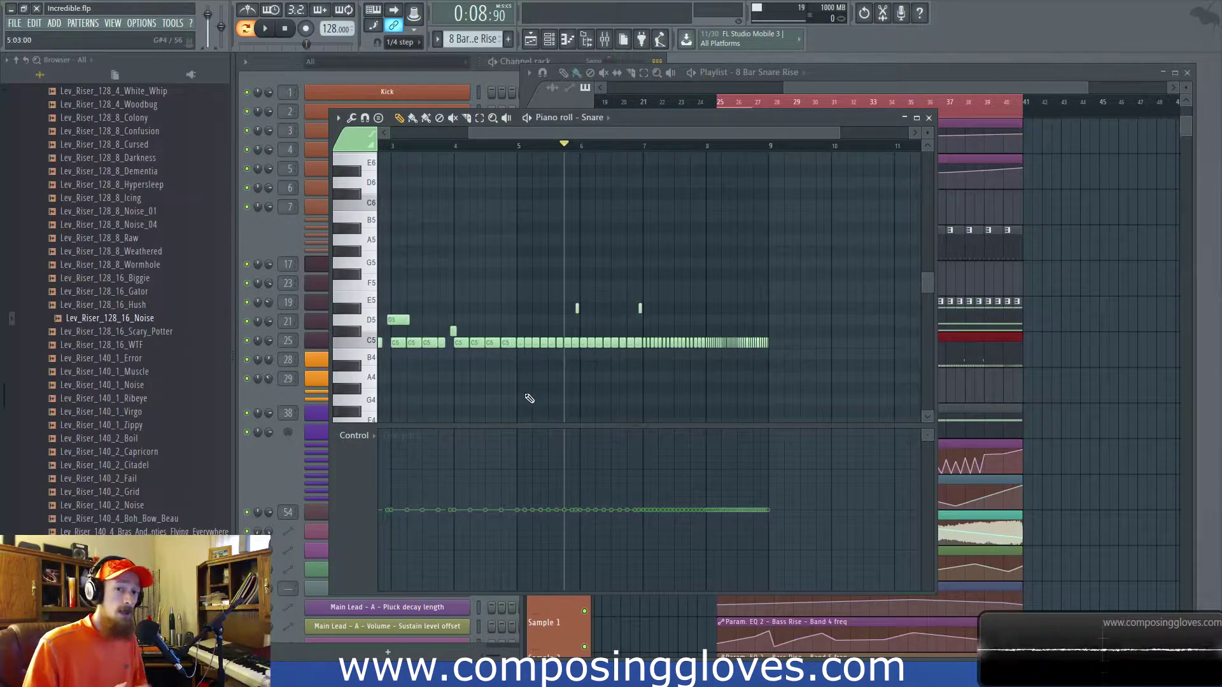
drag(529, 398, 646, 401)
scroll(652, 404, down, 2)
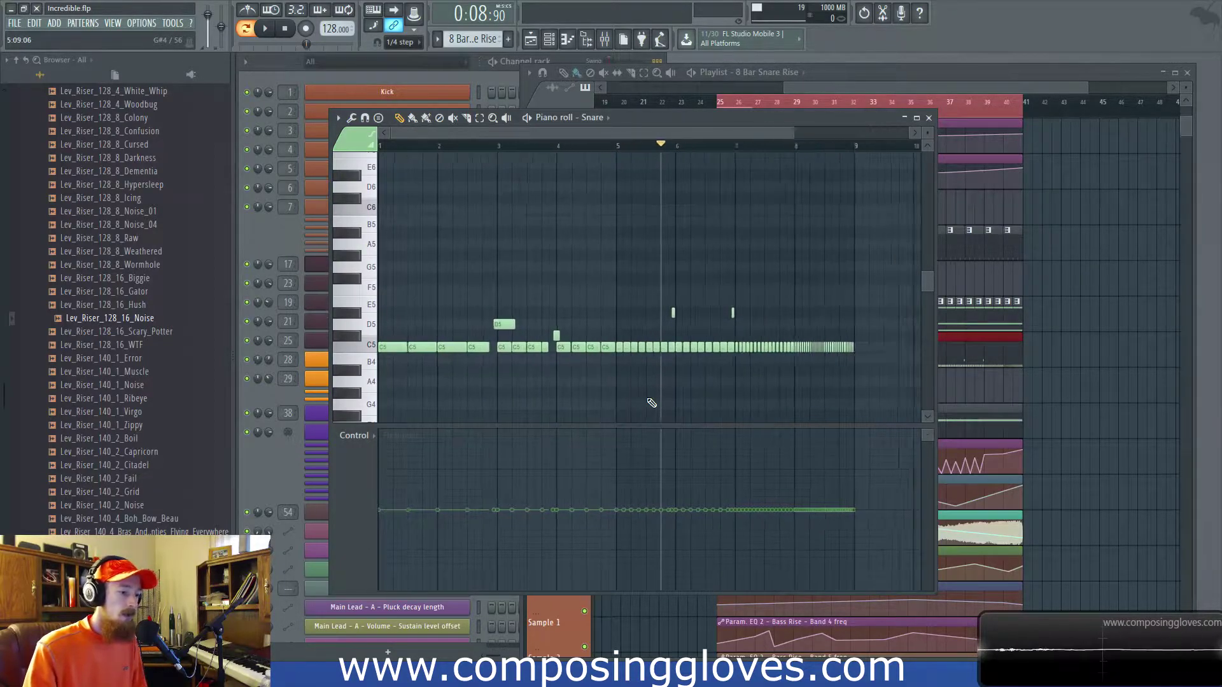
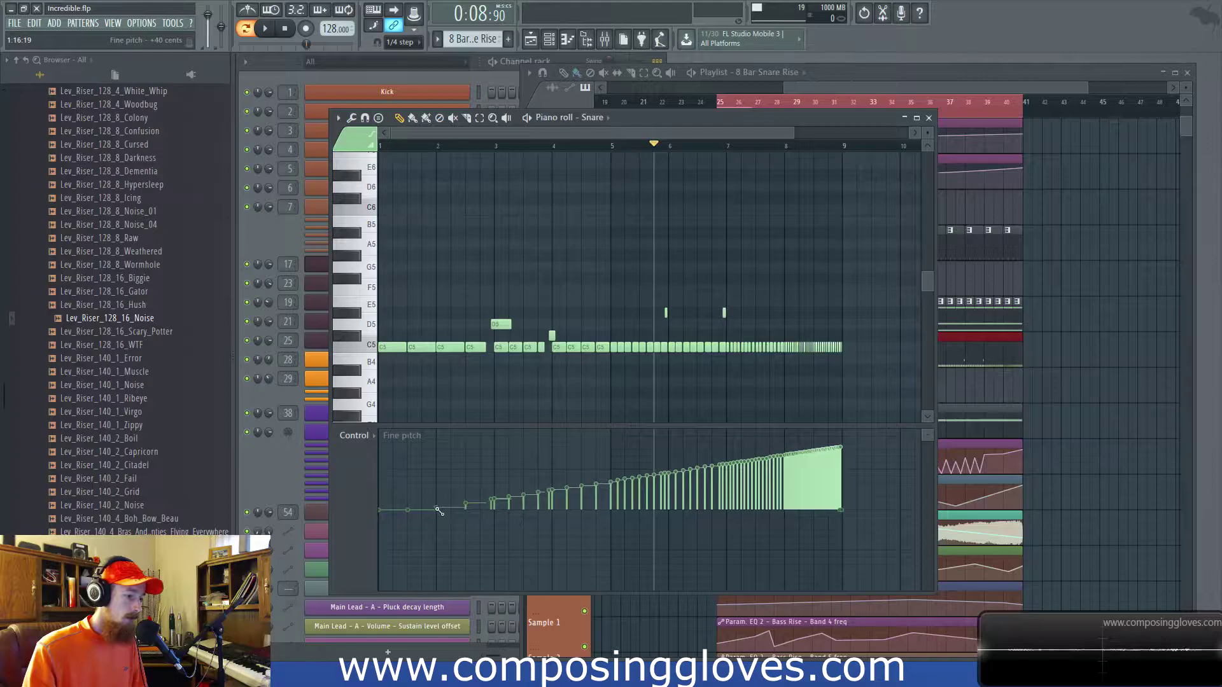
Play the snare pattern and add a short D5 accent note just before bar 5.
key(space)
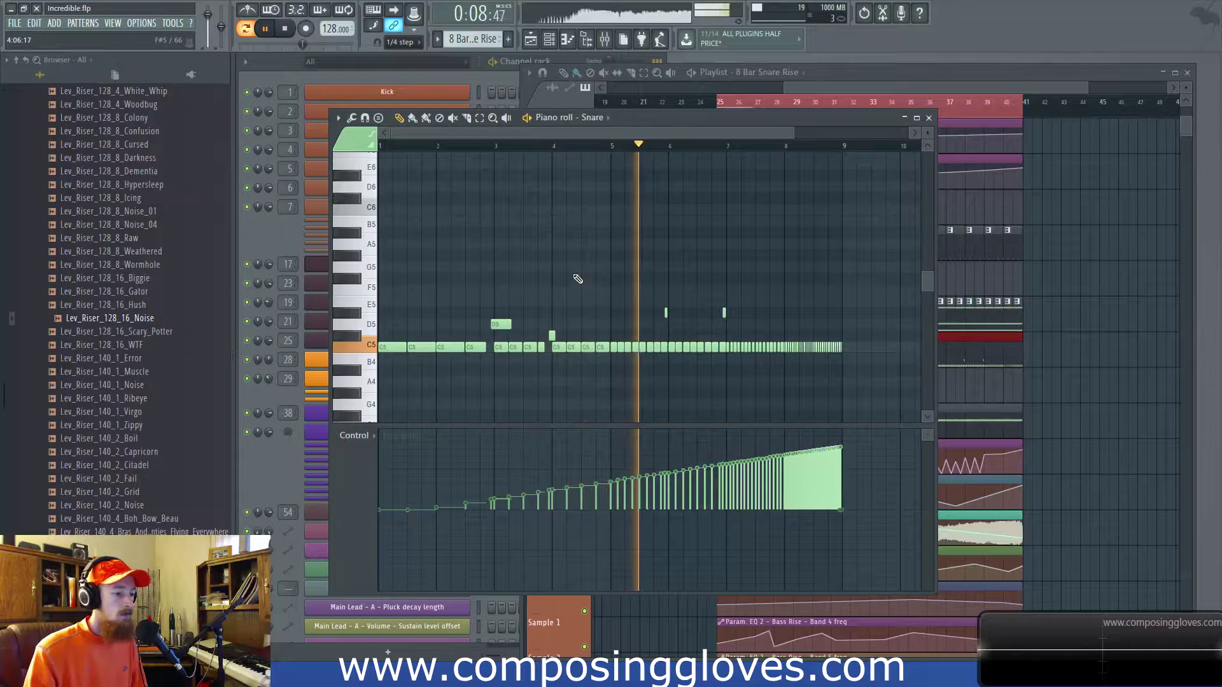
scroll(644, 336, up, 2)
click(578, 326)
scroll(565, 325, up, 3)
scroll(562, 327, up, 2)
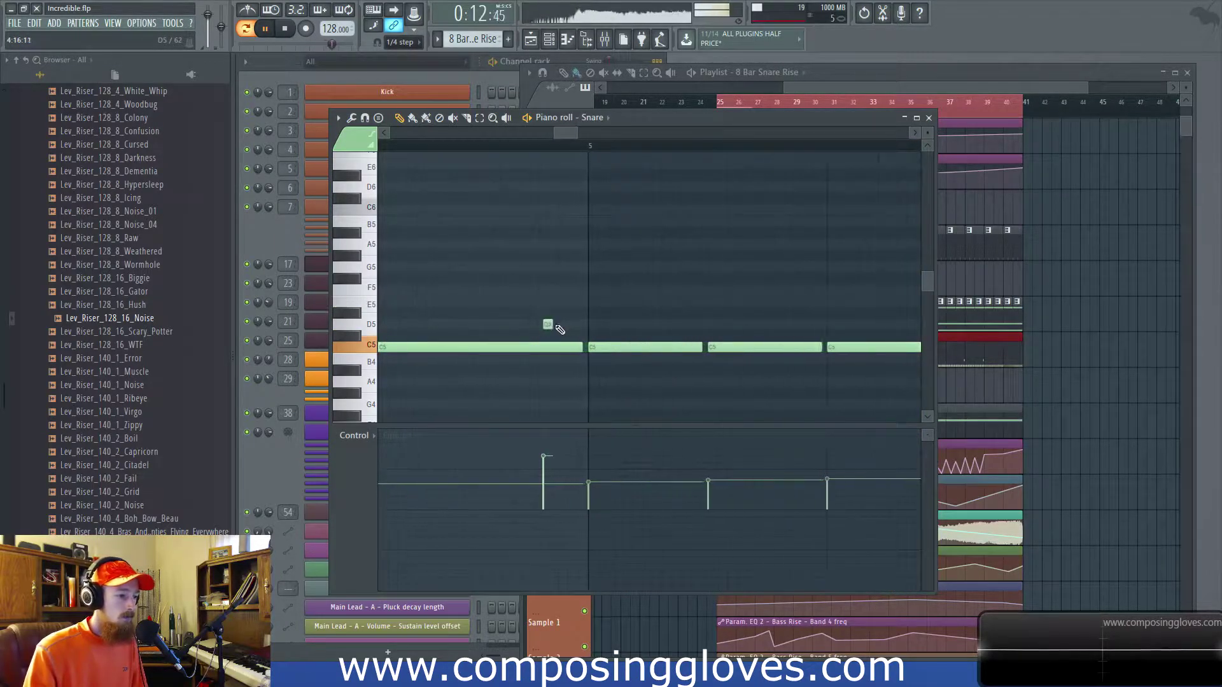
scroll(646, 284, down, 8)
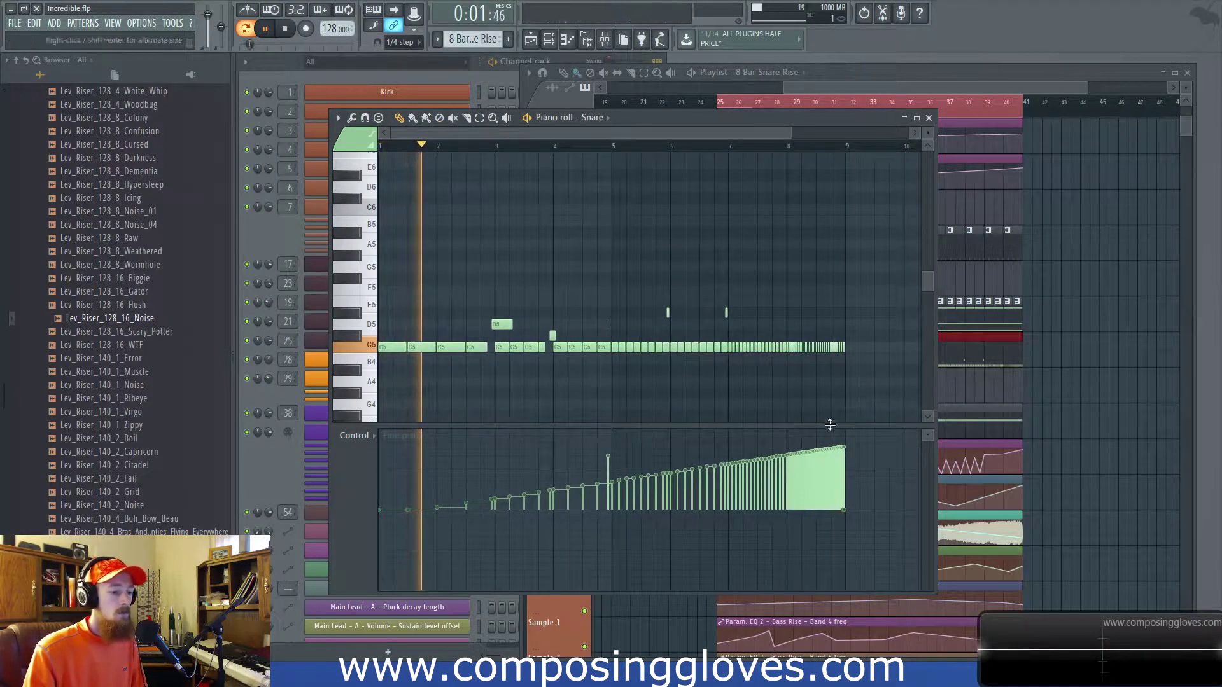
Steepen the fine pitch rise over the last beat of bar 8 up to the maximum, then stop playback.
scroll(836, 408, up, 7)
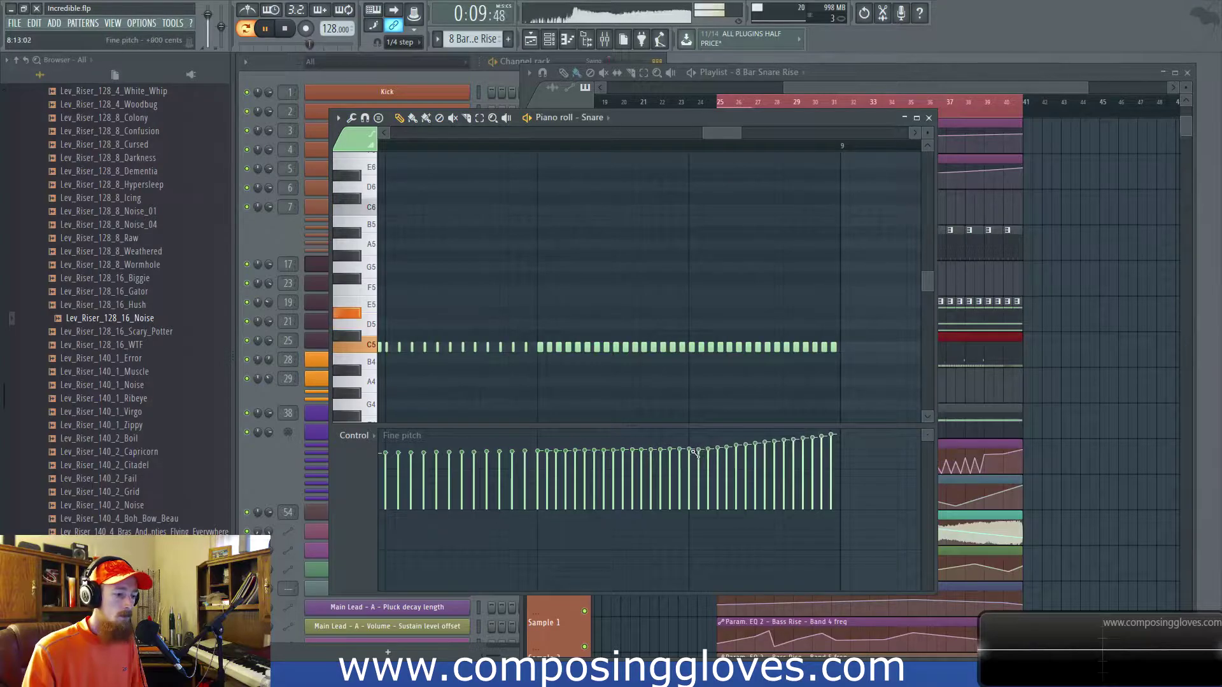
click(881, 89)
scroll(934, 237, down, 3)
key(space)
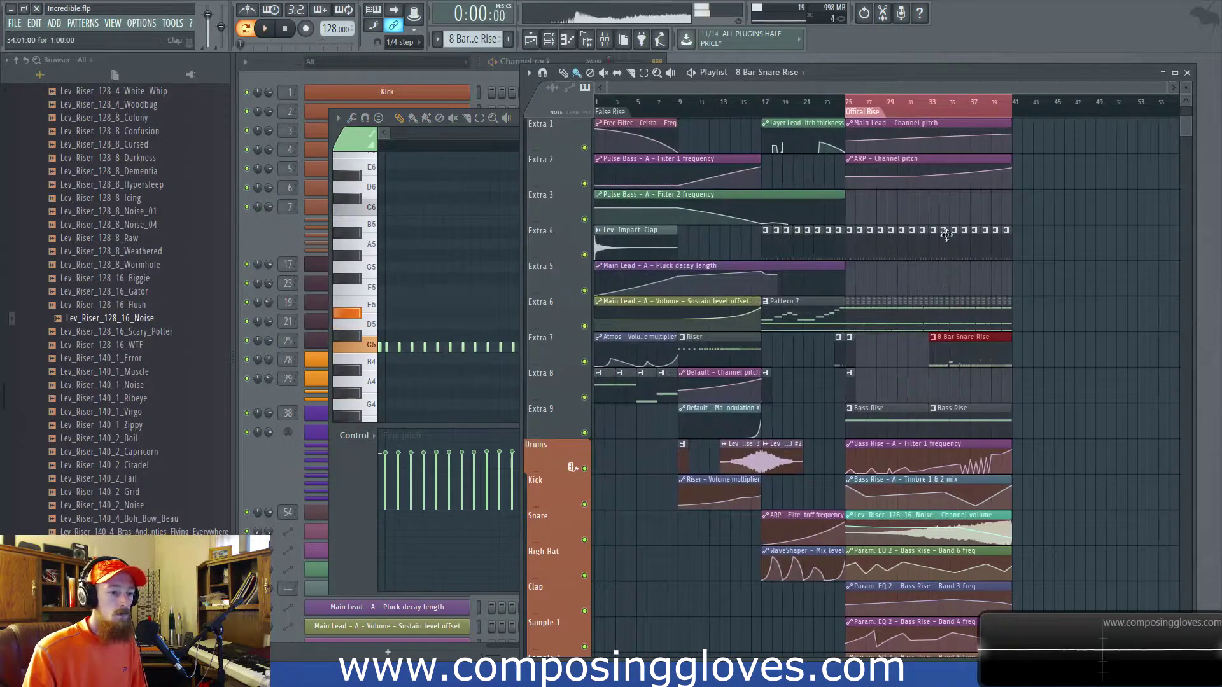
Close the snare piano roll, set the snap to Cell, clear the playlist's time selection and play the song from bar 25.
click(452, 137)
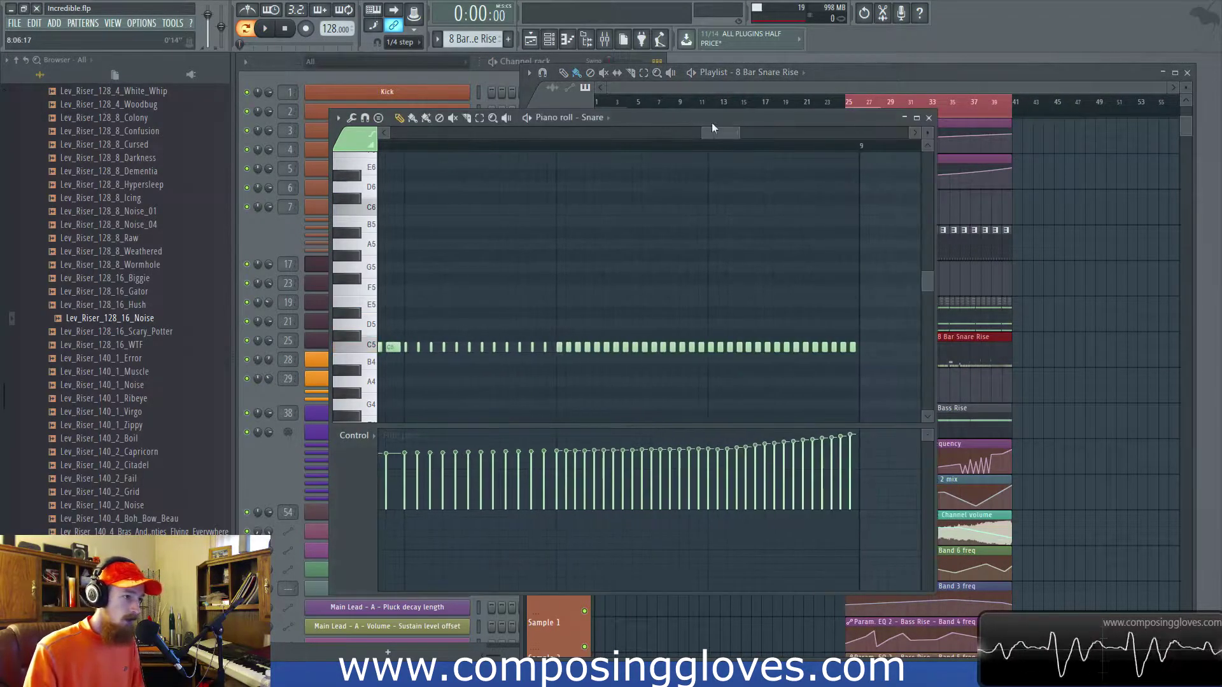
click(928, 119)
click(407, 42)
click(416, 71)
click(846, 107)
key(space)
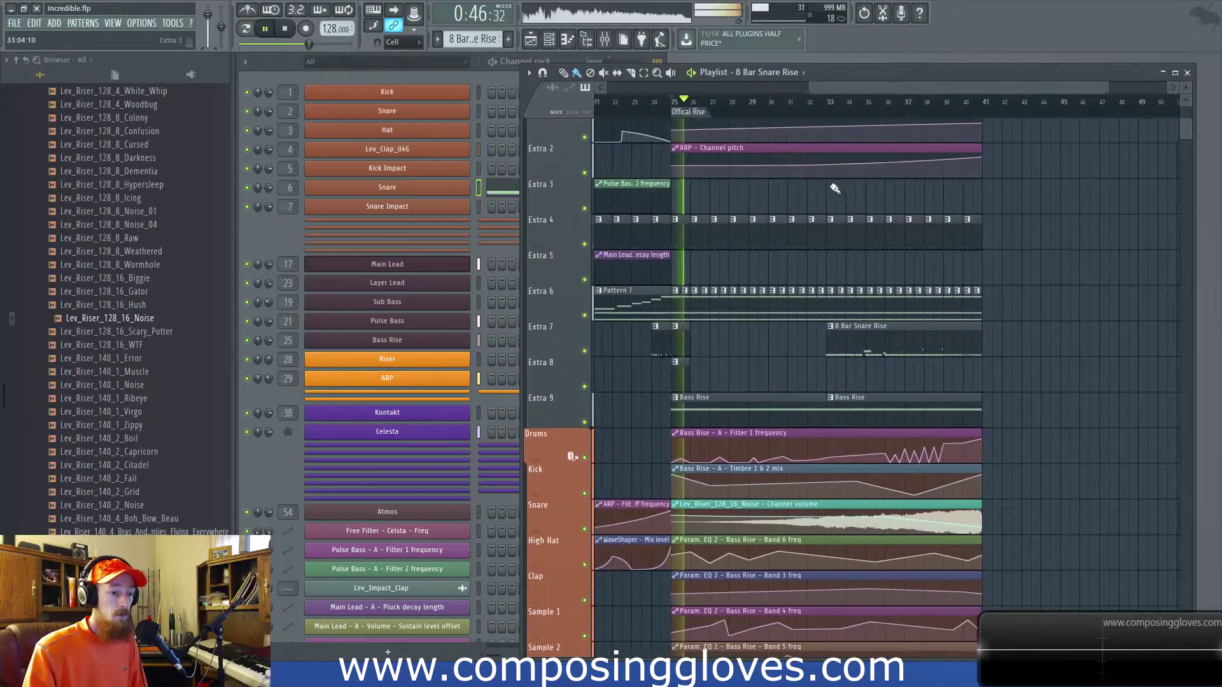
Lower the first point of the Fast LP - Bass Rise - Cutoff automation at bar 25 to the bottom of its clip.
scroll(791, 231, up, 2)
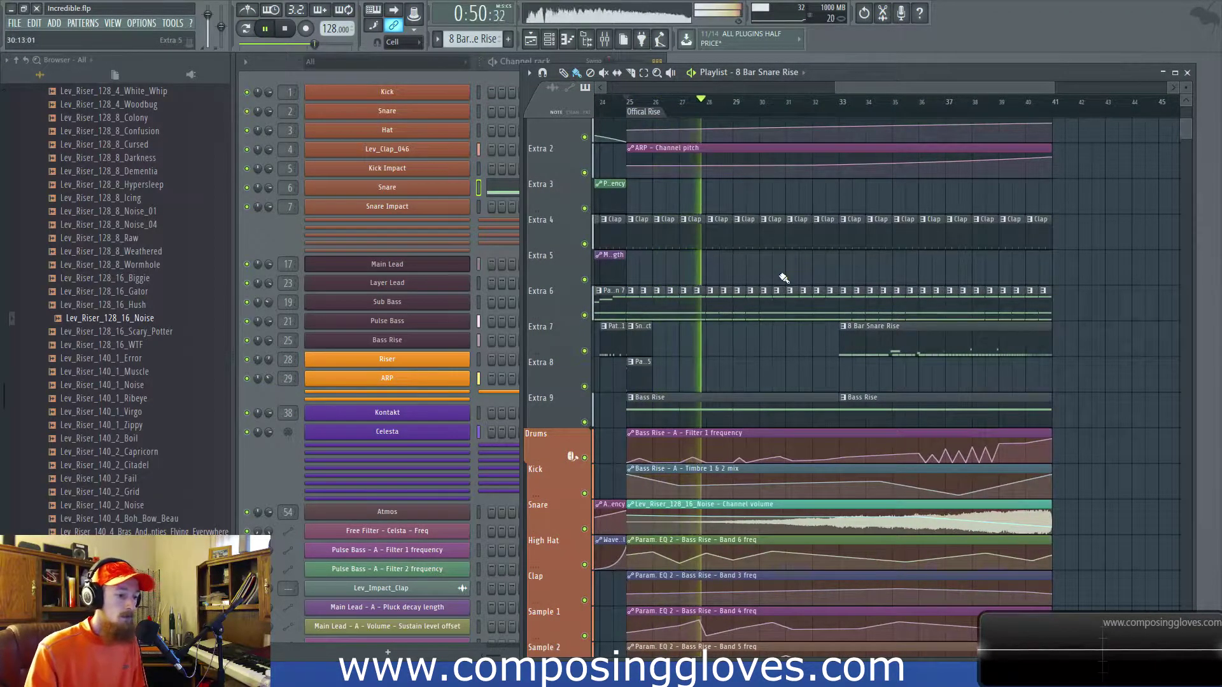
scroll(704, 288, down, 2)
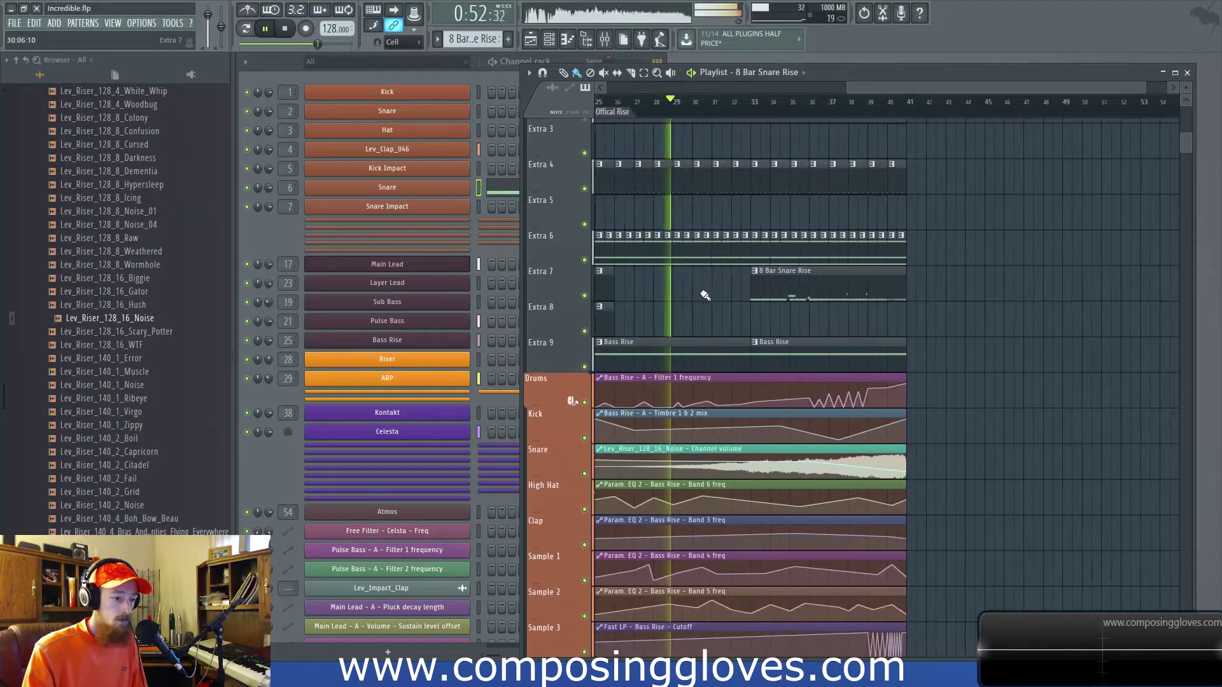
scroll(700, 305, down, 1)
drag(685, 314, 714, 303)
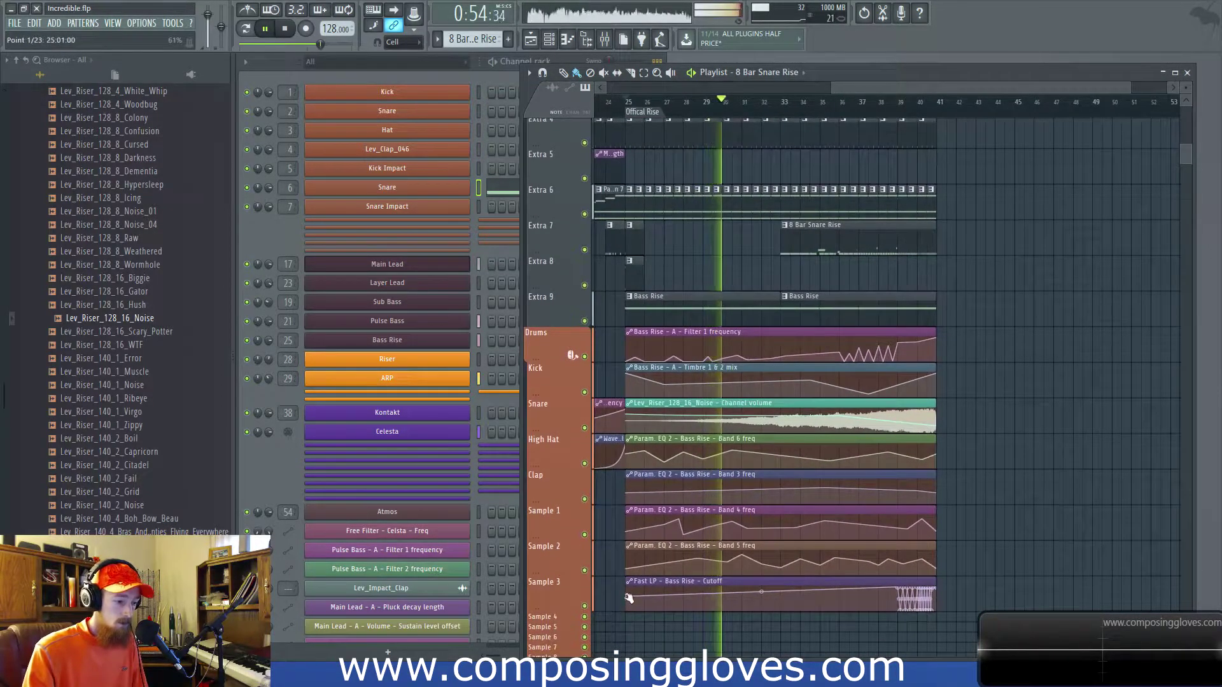
drag(629, 598, 628, 610)
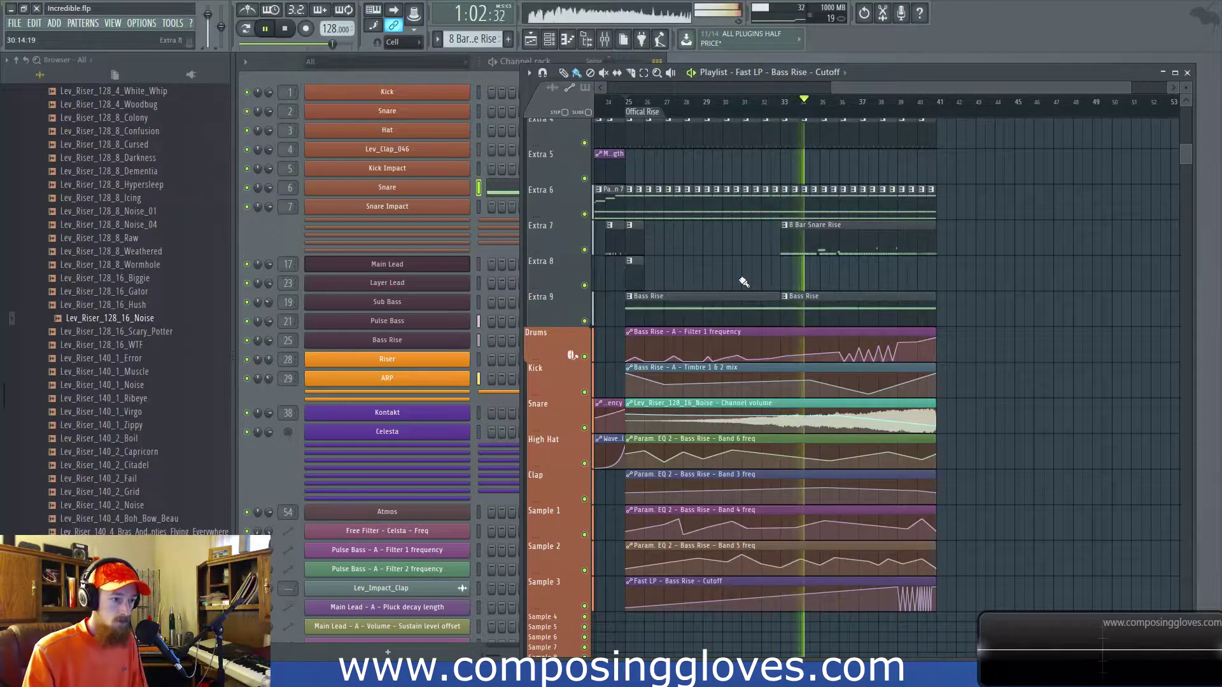
Halve the Intro Mel clips on the Master track from bar 36 to 41 to quarter-bar slices and fill the gaps with copies.
scroll(814, 216, up, 4)
ctrl+scroll(837, 163, up, 5)
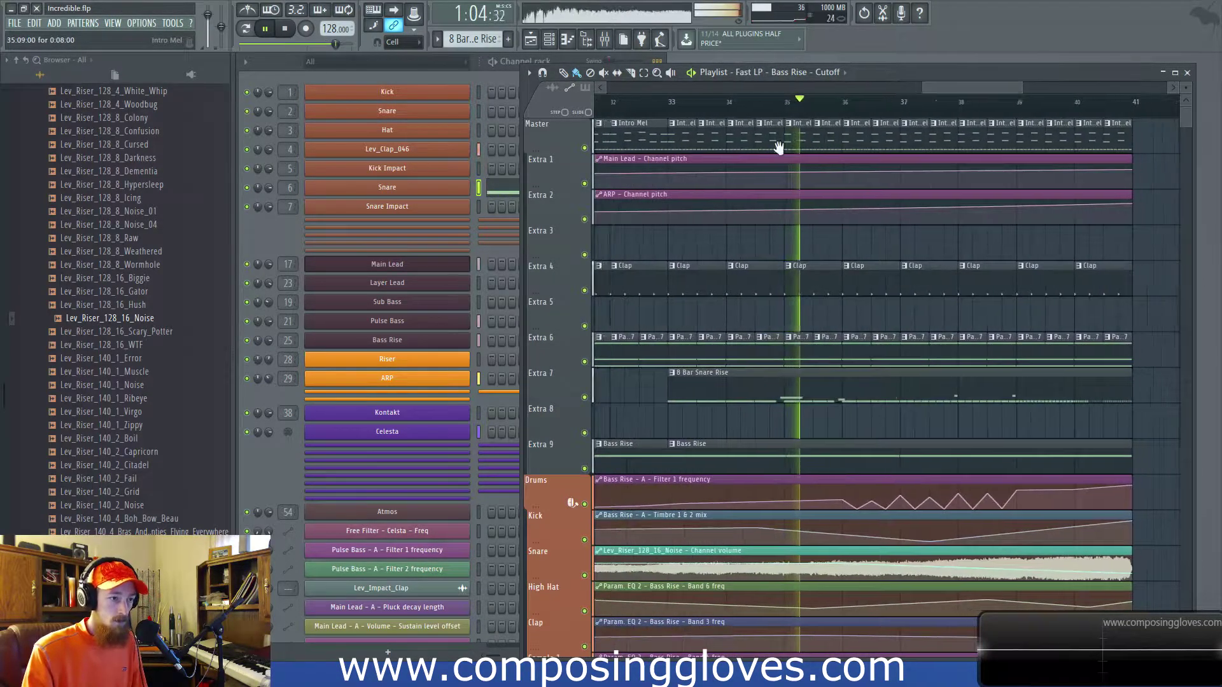
drag(756, 121, 1033, 140)
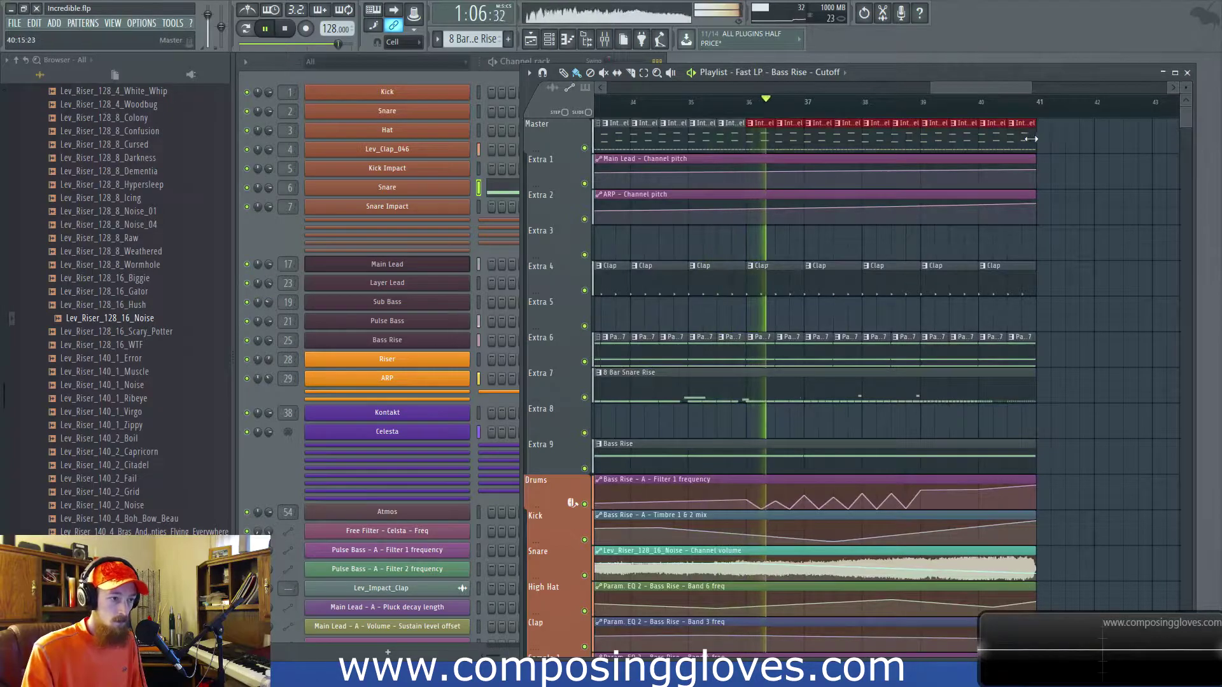
drag(1032, 138, 979, 155)
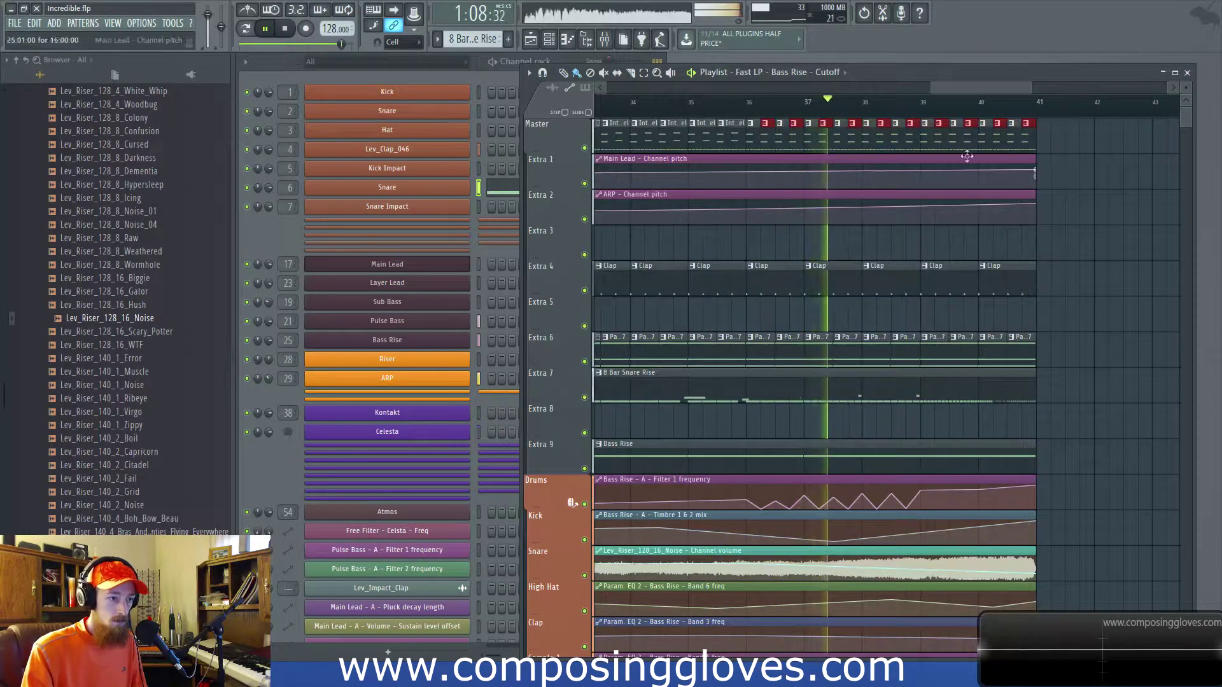
Halve the Intro Mel clips from bar 38 to 41 to eighth-bar slices with copies between, stop playback and select the clips from bar 39.
mouse_move(865, 139)
mouse_down()
mouse_move(1044, 141)
mouse_move(837, 144)
mouse_up()
ctrl+scroll(1030, 140, up, 3)
key(space)
scroll(1008, 126, up, 3)
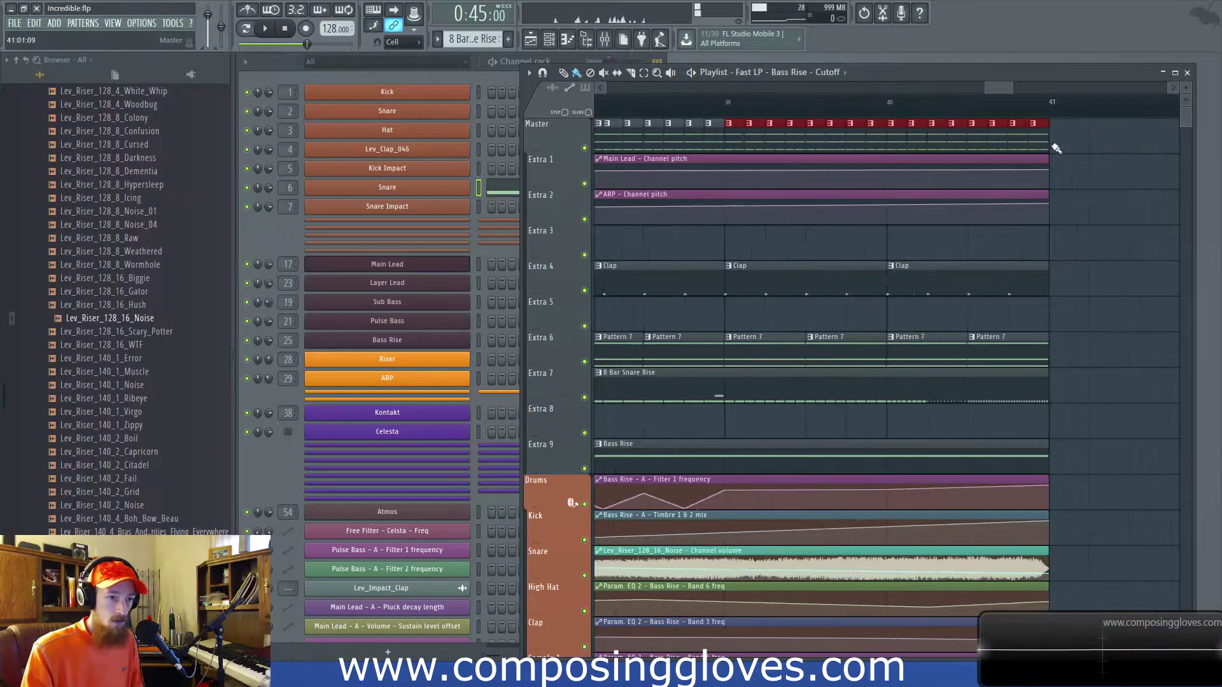
Fill bars 39 to 41 with one-step Intro Mel slices by halving and copying the selected clips, then select the clips in bar 40.
drag(1030, 145, 1044, 144)
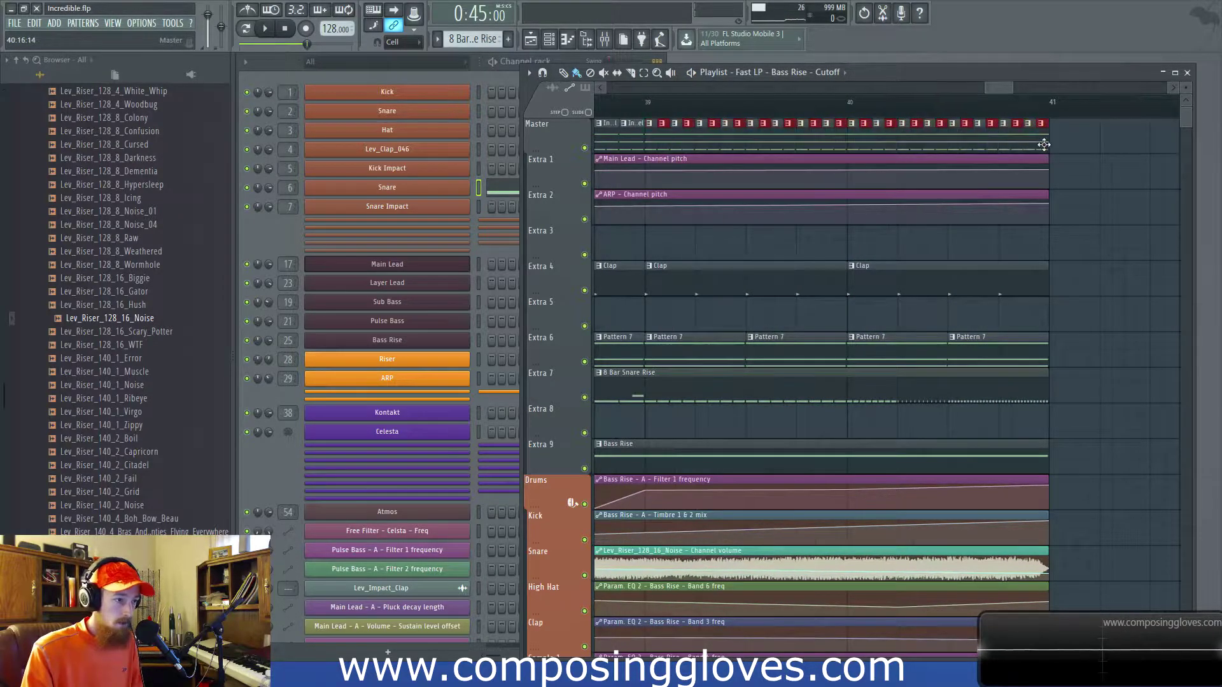
scroll(923, 133, up, 5)
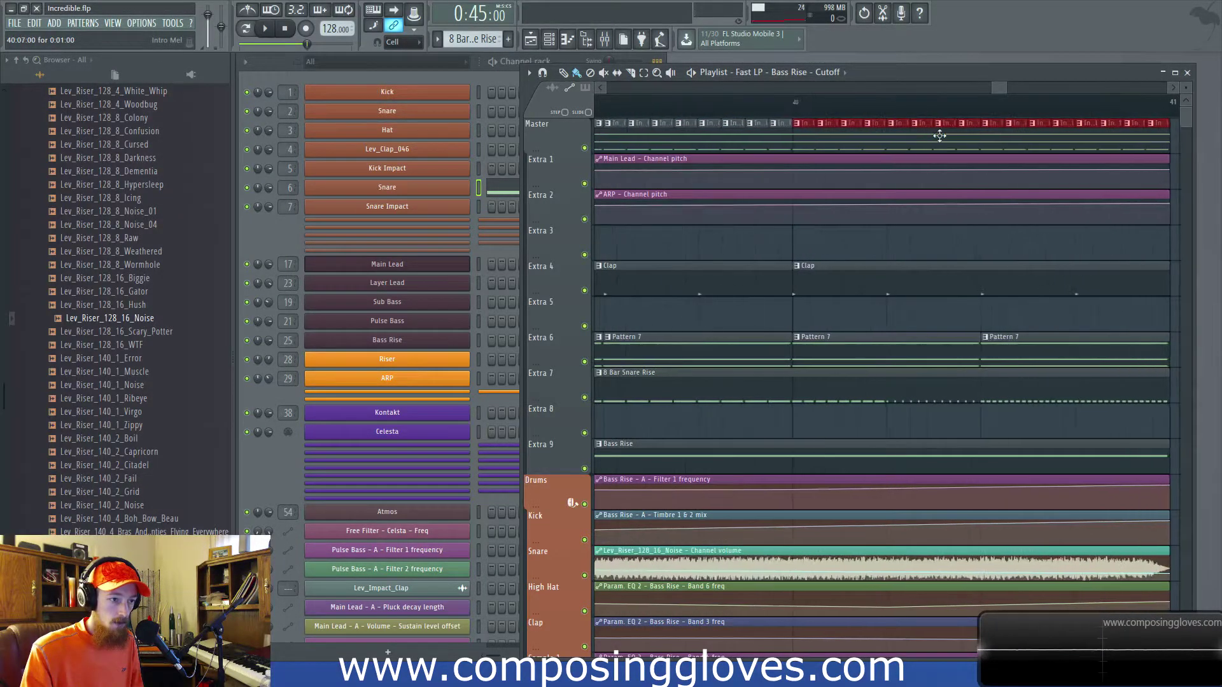
scroll(1060, 131, right, 3)
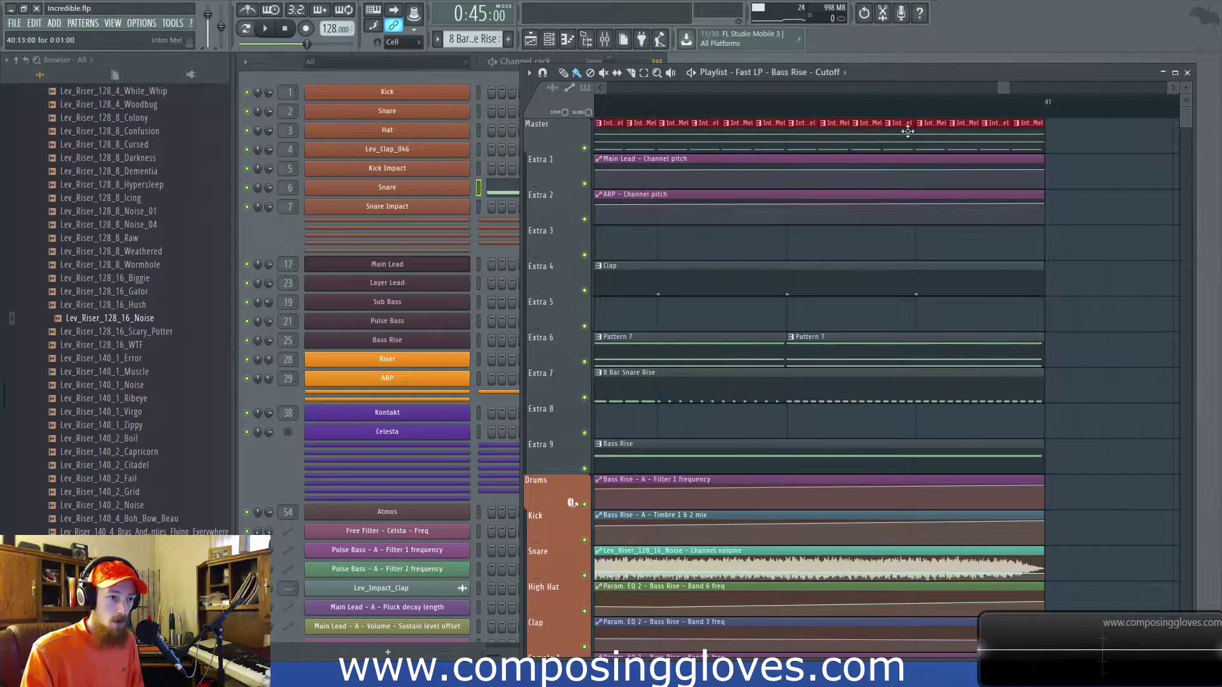
Set the snap to 1/2 step and fill bar 40 with half-step Intro Mel slices by halving and copying the selected clips.
click(406, 42)
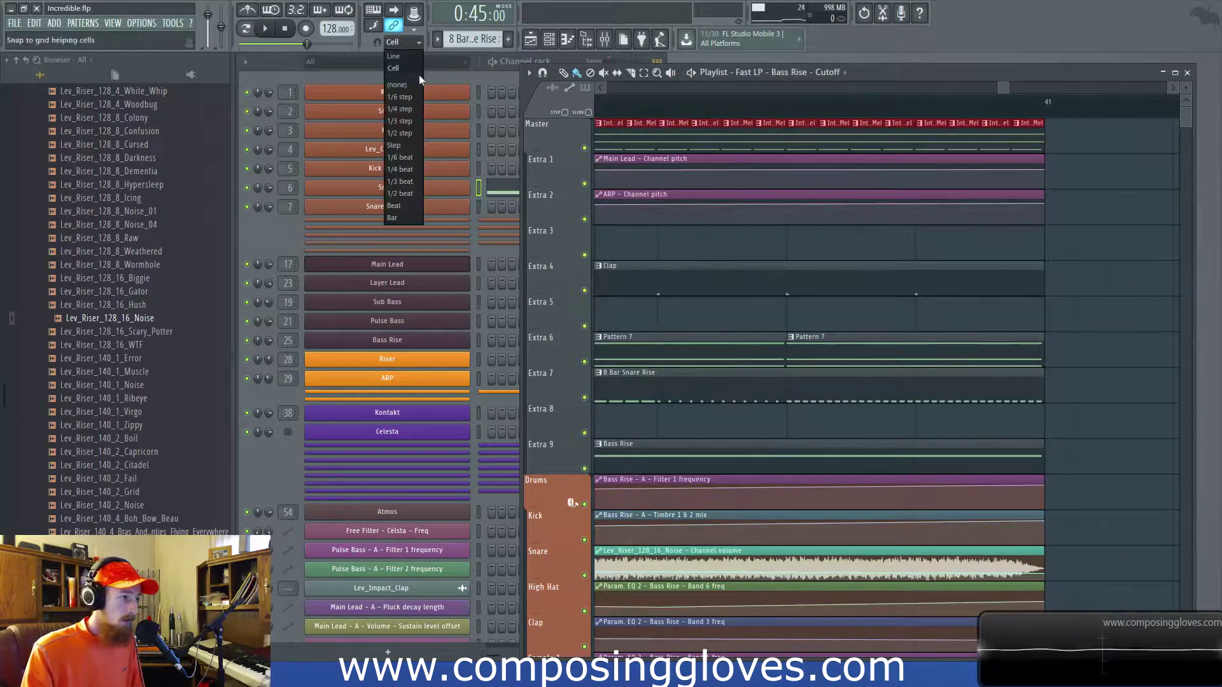
click(400, 133)
drag(1042, 146, 772, 148)
scroll(1064, 138, down, 1)
scroll(732, 149, down, 4)
drag(690, 150, 691, 150)
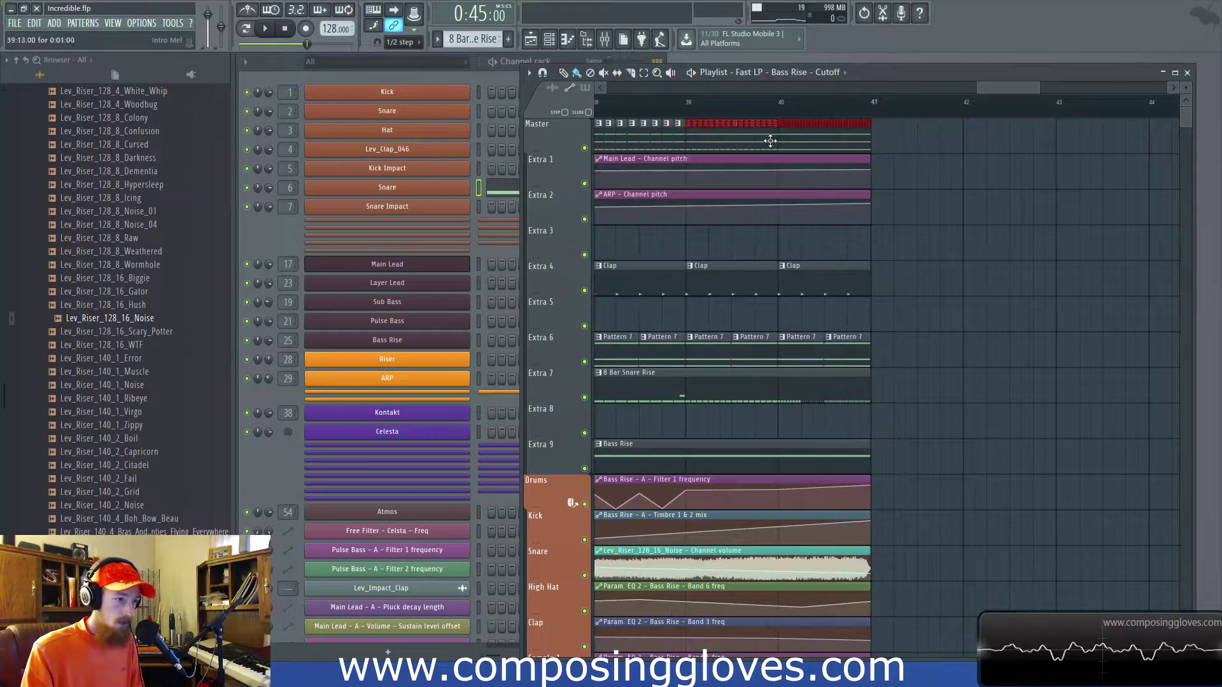
scroll(872, 143, up, 3)
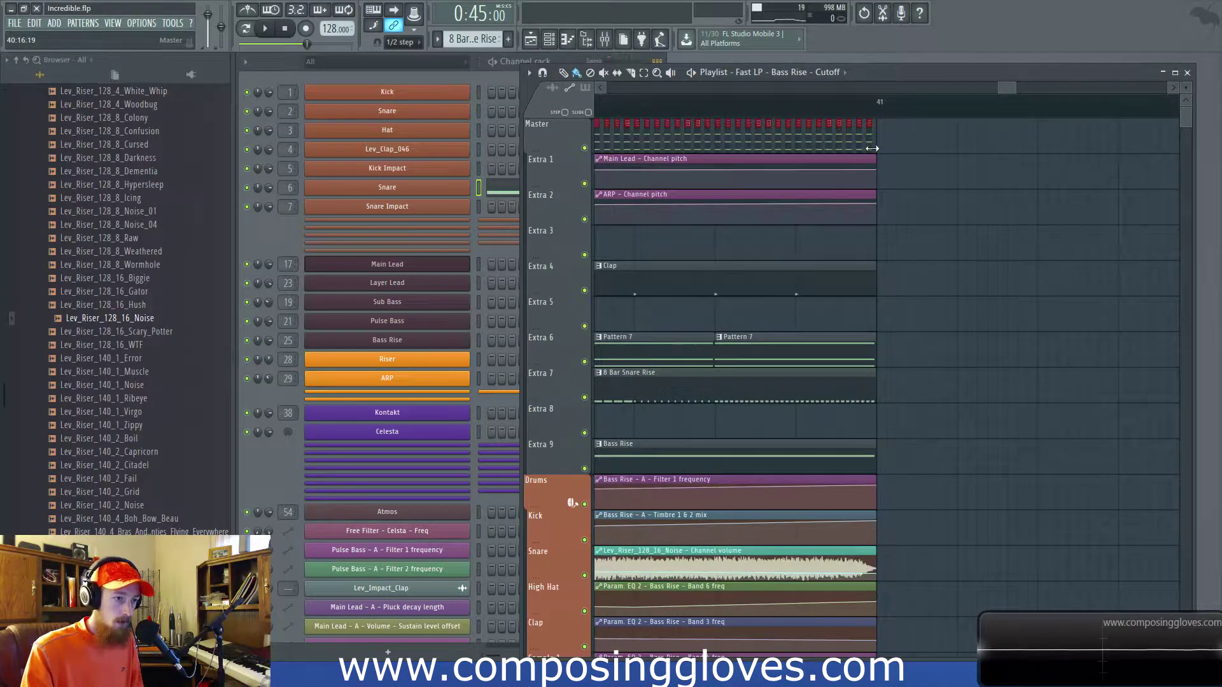
Play back the Official Rise section to check the chopped Intro Mel clips and the layers beneath them.
key(space)
scroll(731, 230, down, 5)
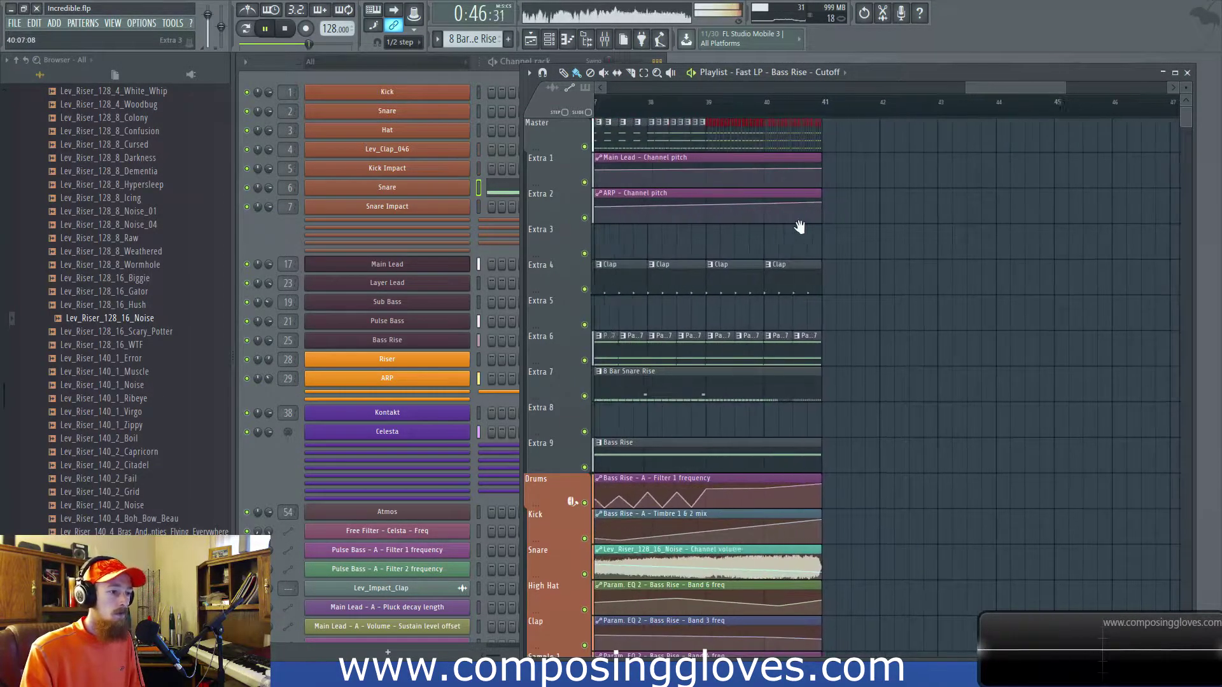
drag(791, 235, 817, 237)
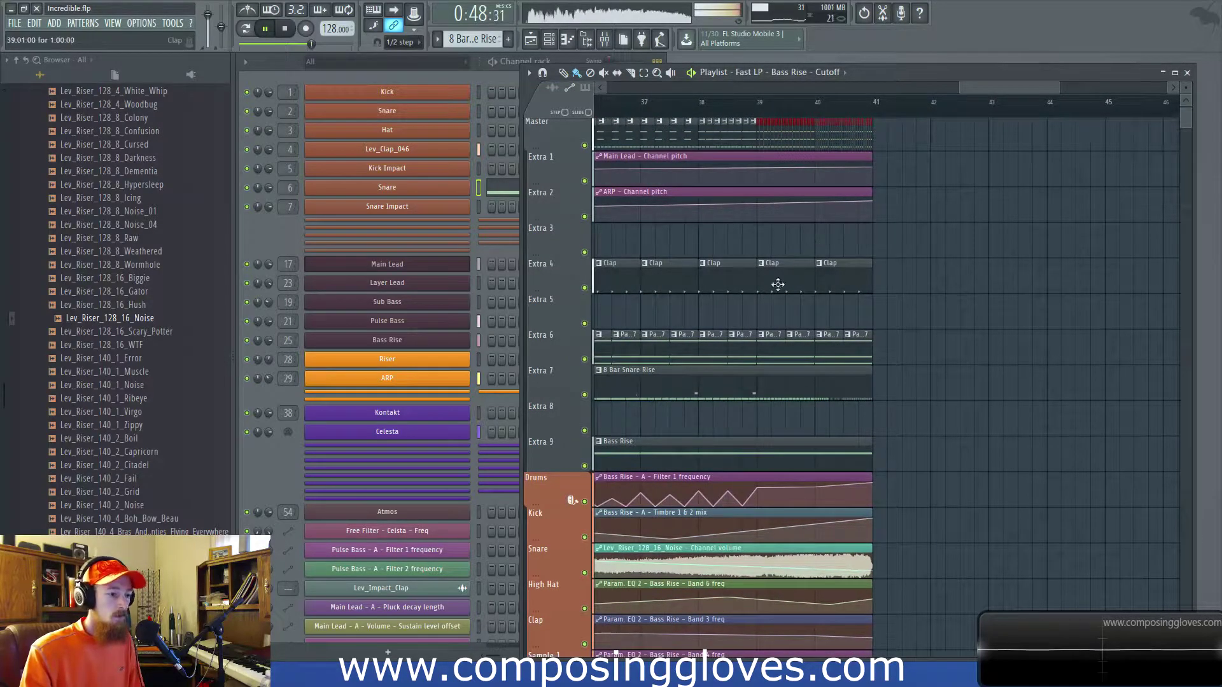
scroll(783, 274, down, 2)
drag(782, 321, 864, 220)
drag(702, 488, 782, 475)
key(space)
Set the snap to Cell and shape two peaks in the Fast LP - Bass Rise - Cutoff automation, with low points at bars 26 and 27.
drag(657, 593, 655, 586)
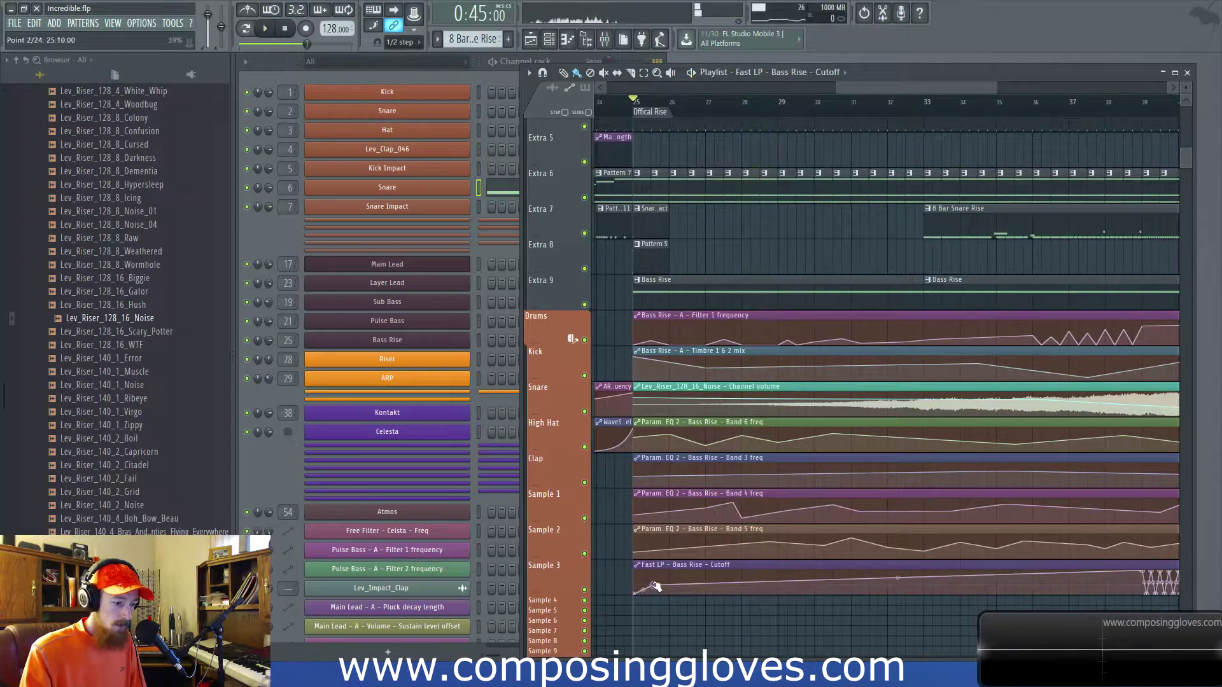
right_click(690, 583)
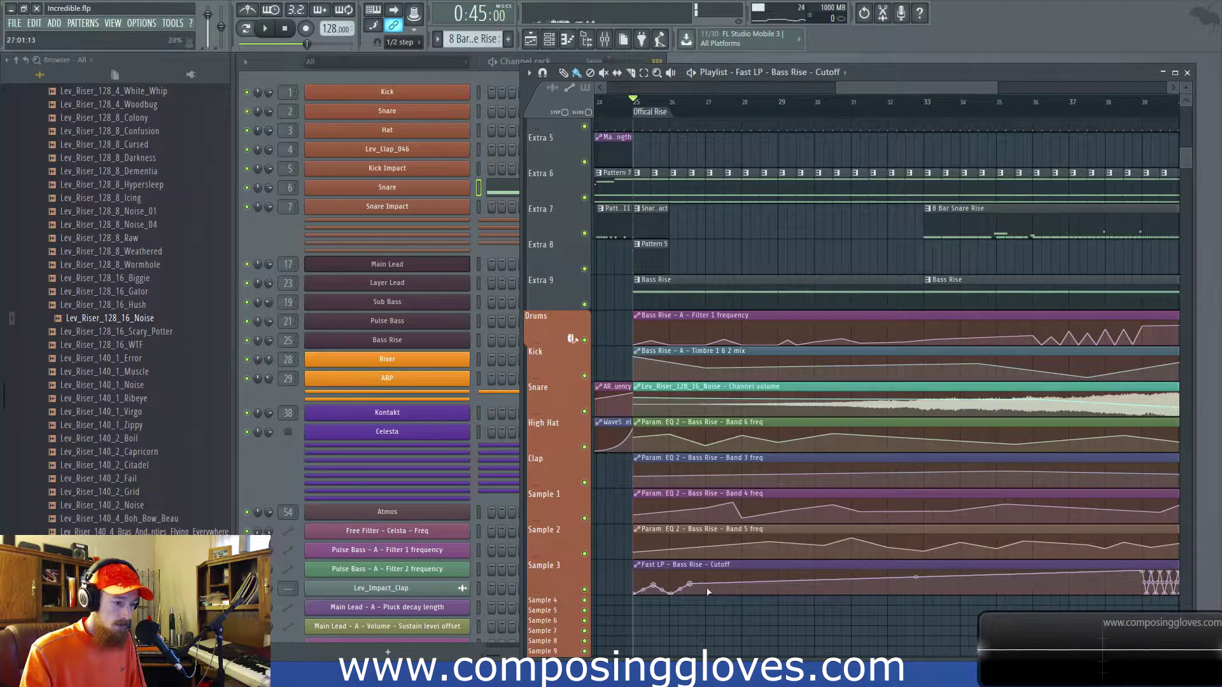
click(405, 42)
click(407, 68)
scroll(719, 539, up, 4)
drag(722, 532, 786, 445)
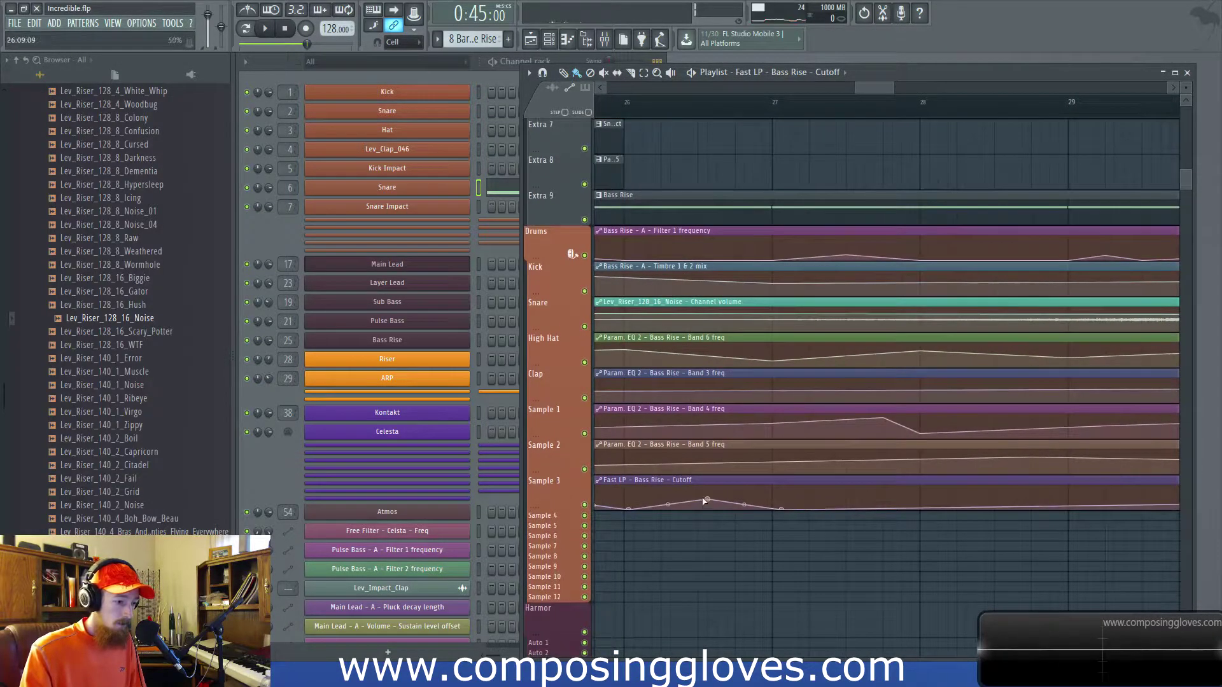
right_click(786, 509)
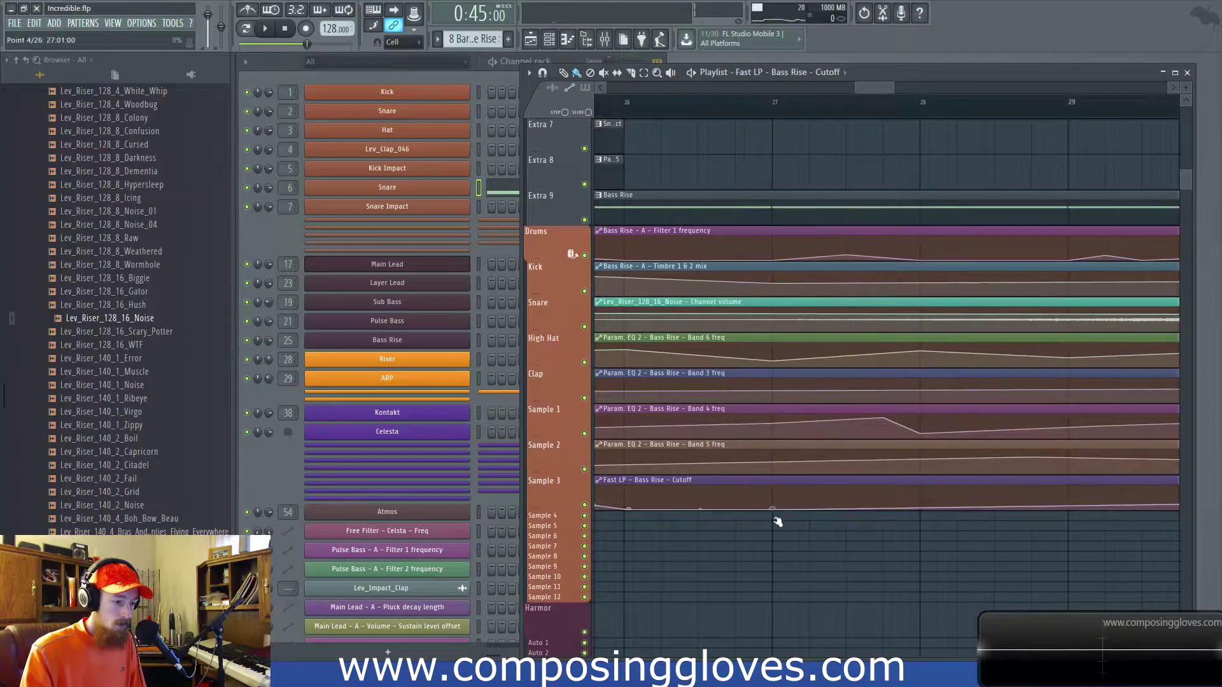
Play the Official Rise and raise both Fast LP - Bass Rise - Cutoff peaks between bars 25 and 27.
key(space)
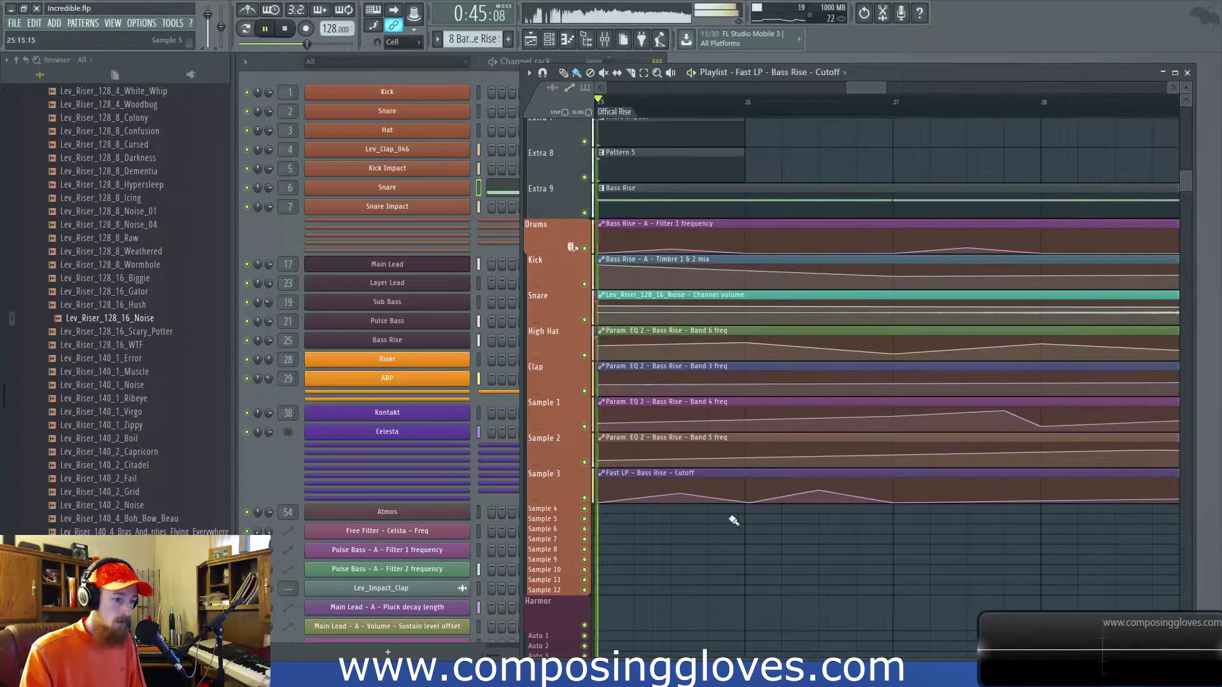
click(674, 496)
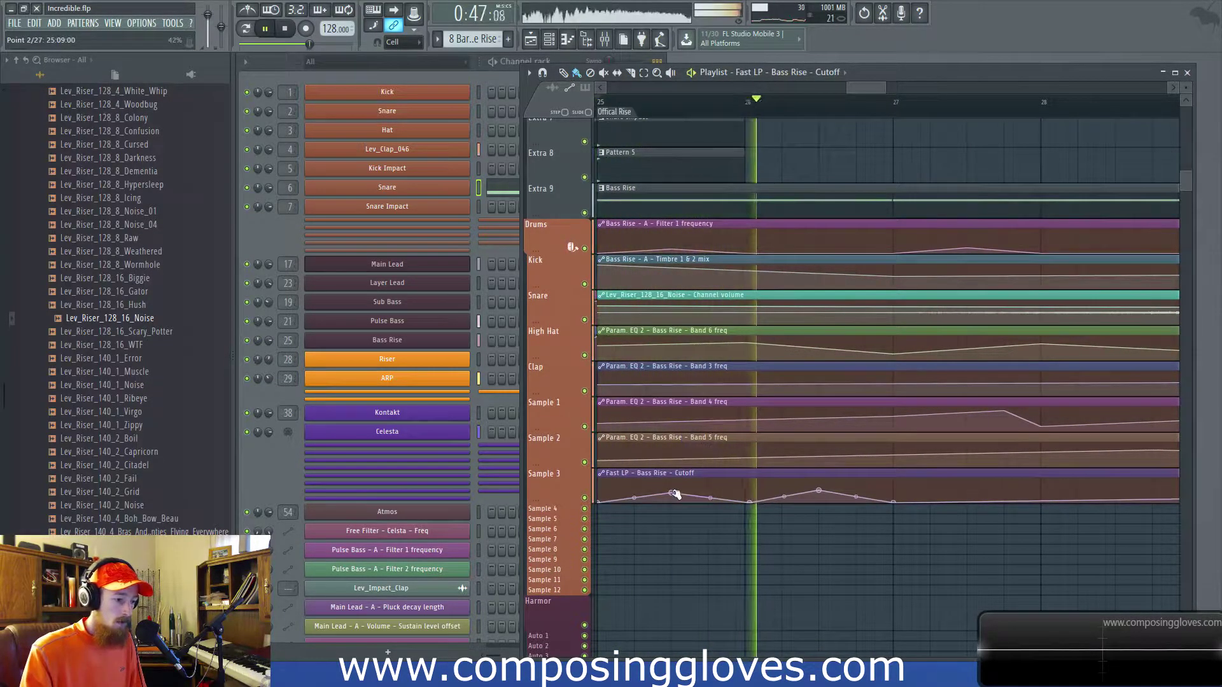
drag(673, 496, 681, 478)
mouse_move(819, 492)
mouse_down()
mouse_move(826, 464)
mouse_move(818, 474)
mouse_up()
Add alternating high and low points to the Fast LP - Bass Rise - Cutoff automation from bar 28 to bar 32.
scroll(882, 445, down, 2)
drag(891, 417, 698, 433)
right_click(794, 504)
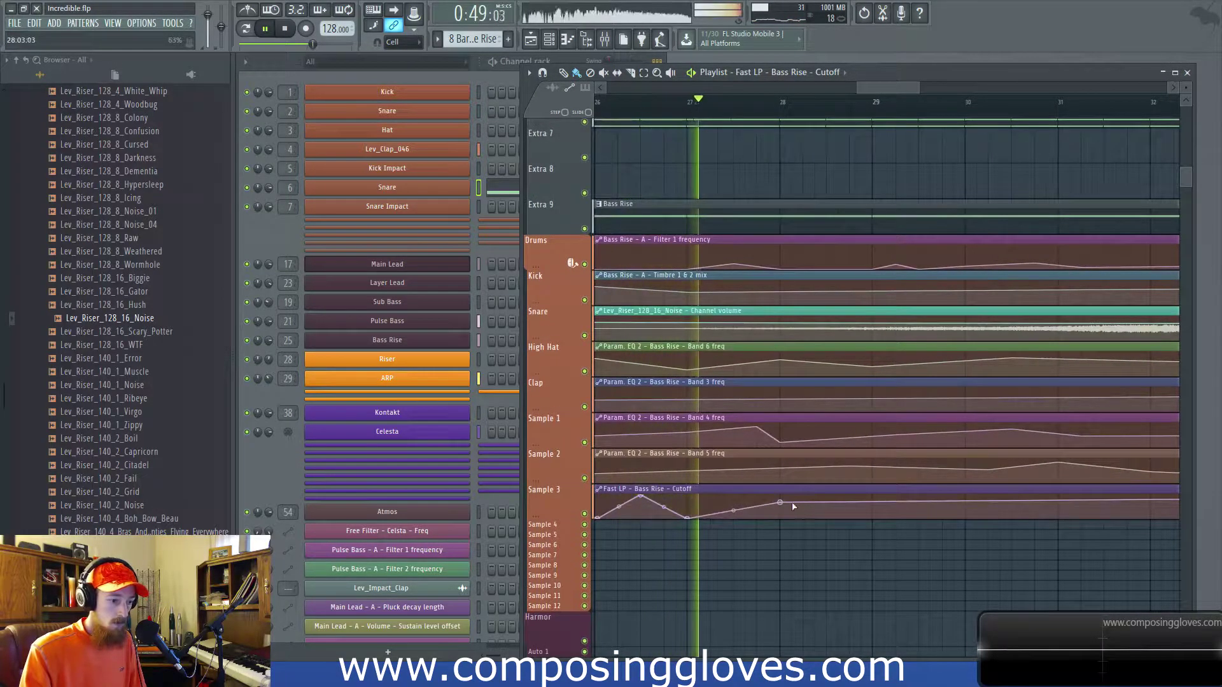
right_click(849, 512)
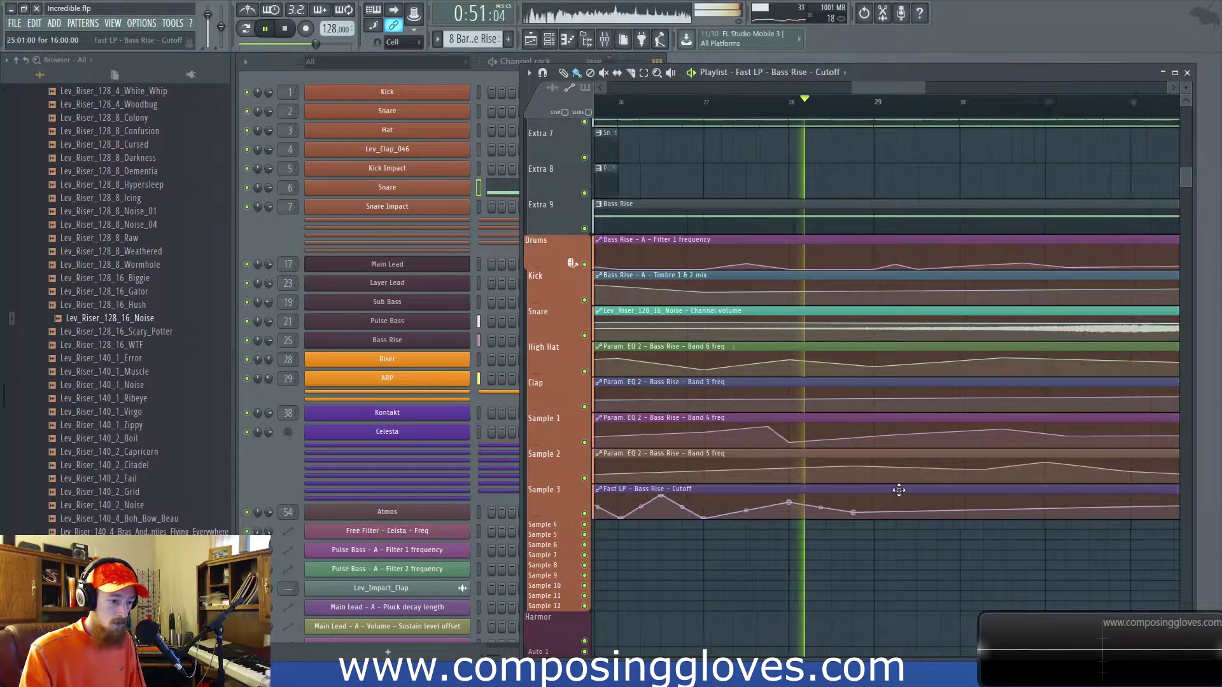
scroll(897, 495, down, 2)
drag(897, 495, 804, 493)
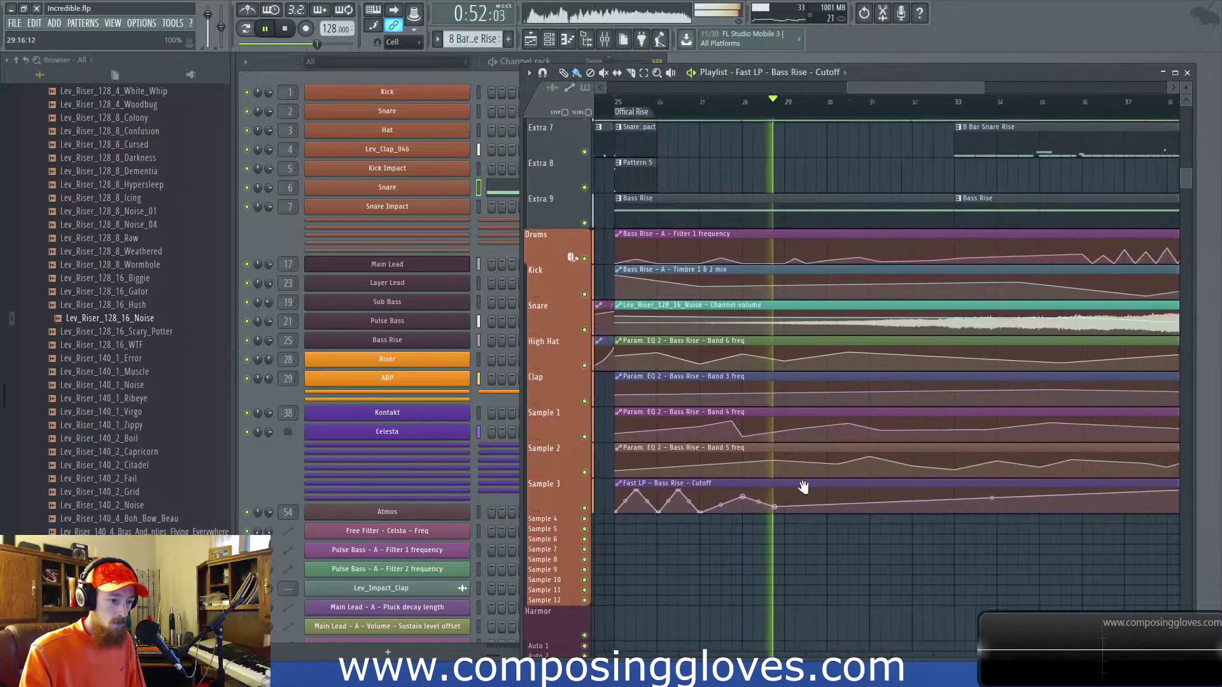
right_click(856, 499)
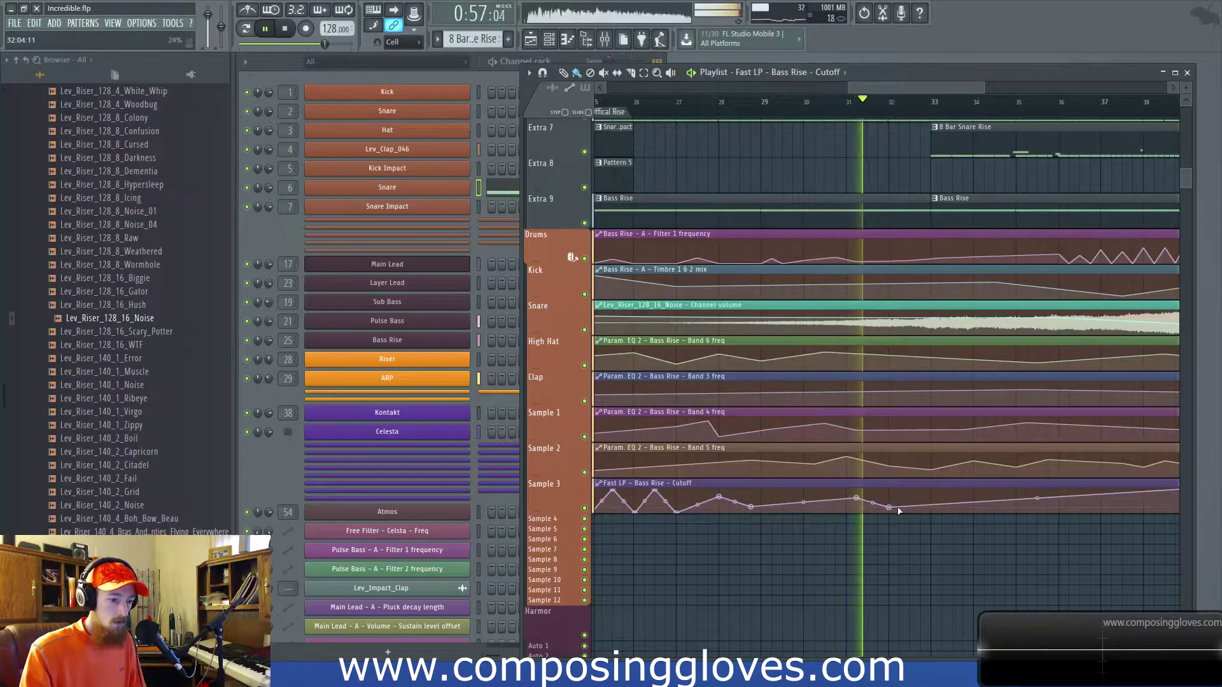
right_click(889, 505)
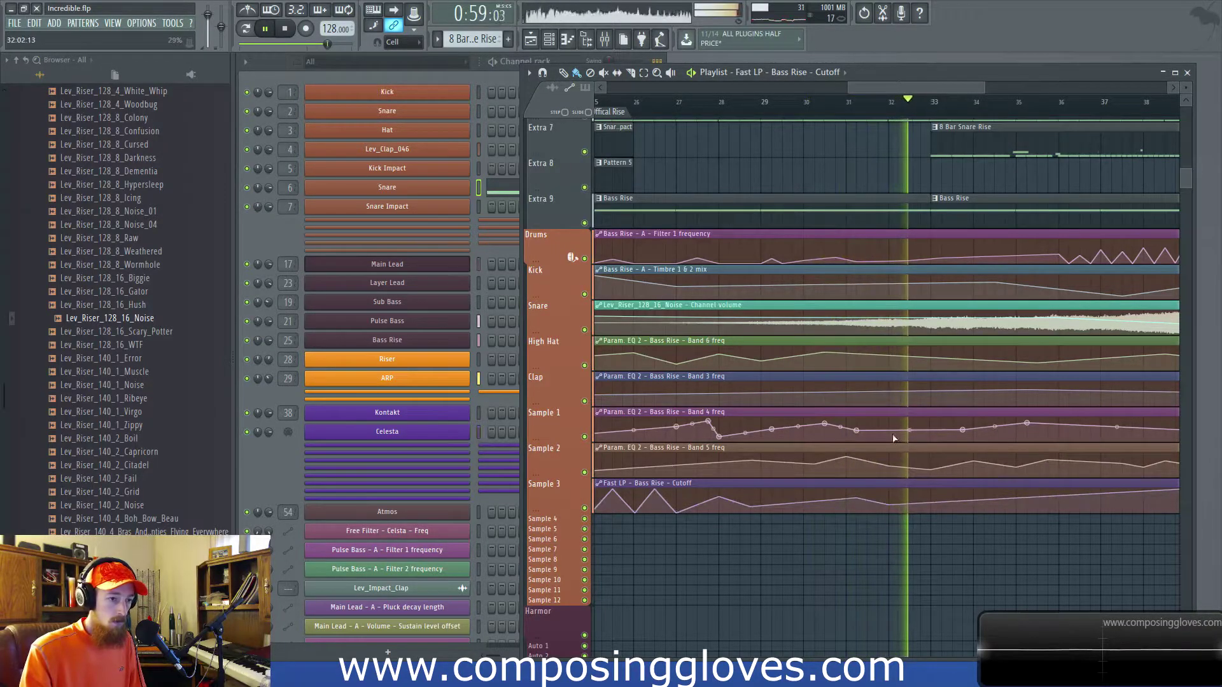
Listen to the remainder of the Official Rise up to bar 41 while following the arrangement, and stop playback.
scroll(896, 306, up, 5)
scroll(897, 300, up, 2)
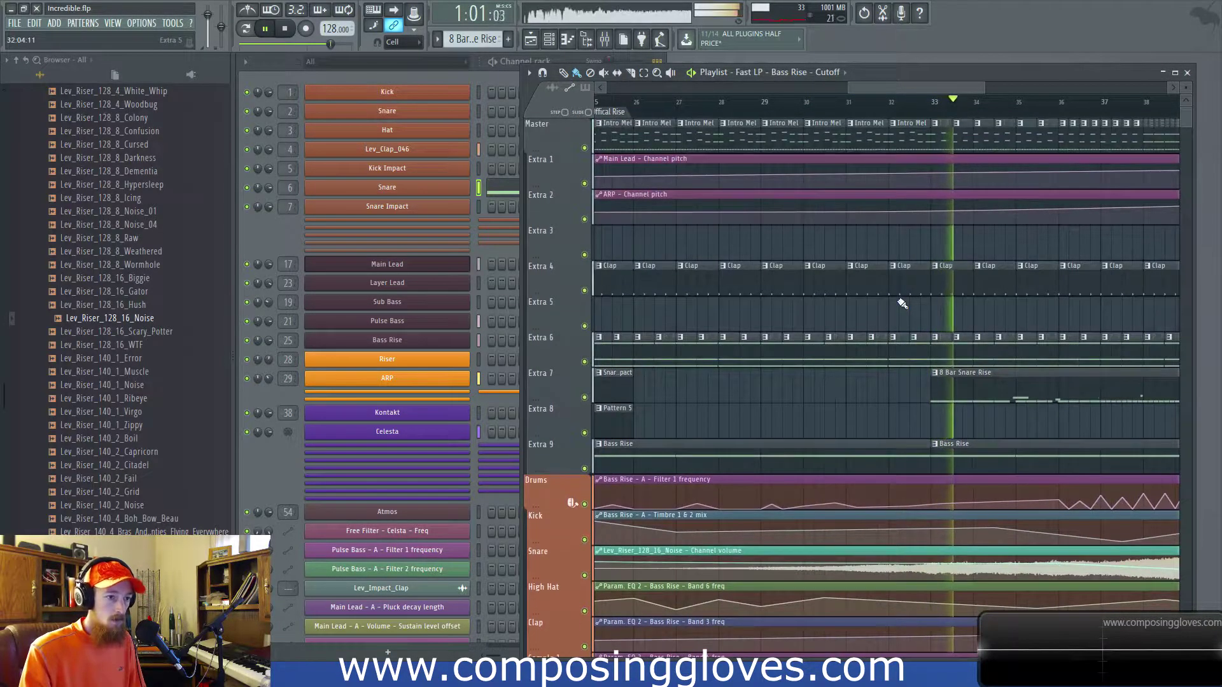
scroll(957, 232, down, 2)
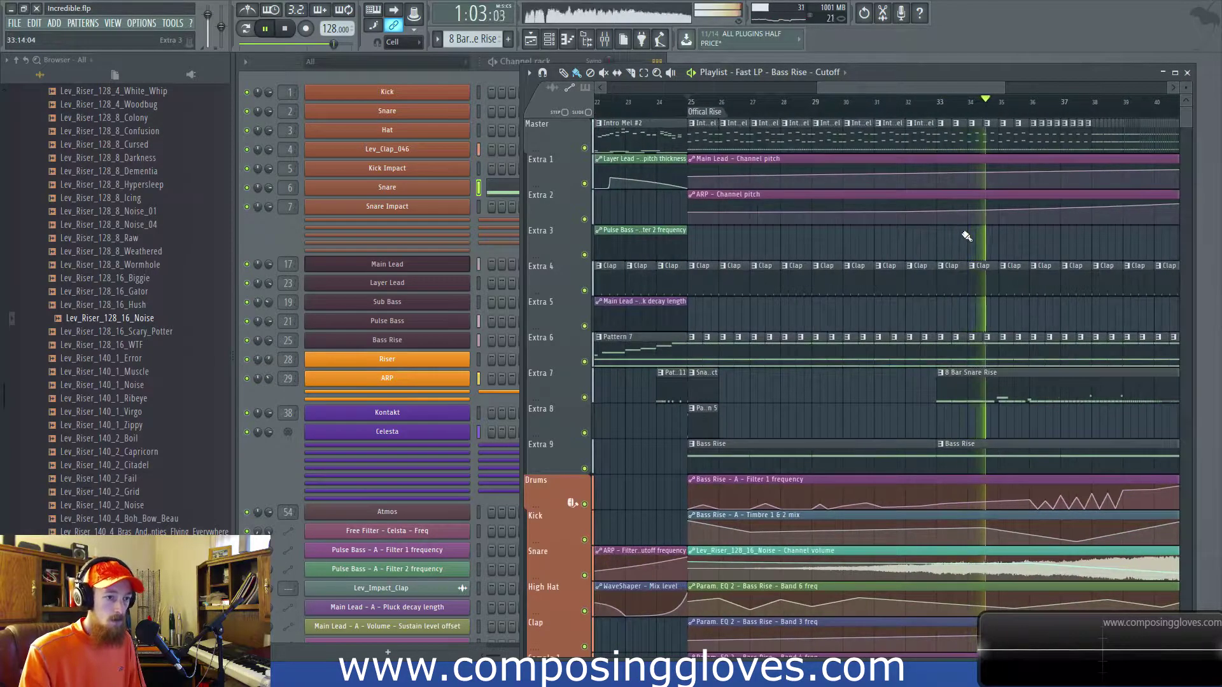
scroll(917, 248, right, 3)
scroll(876, 248, up, 2)
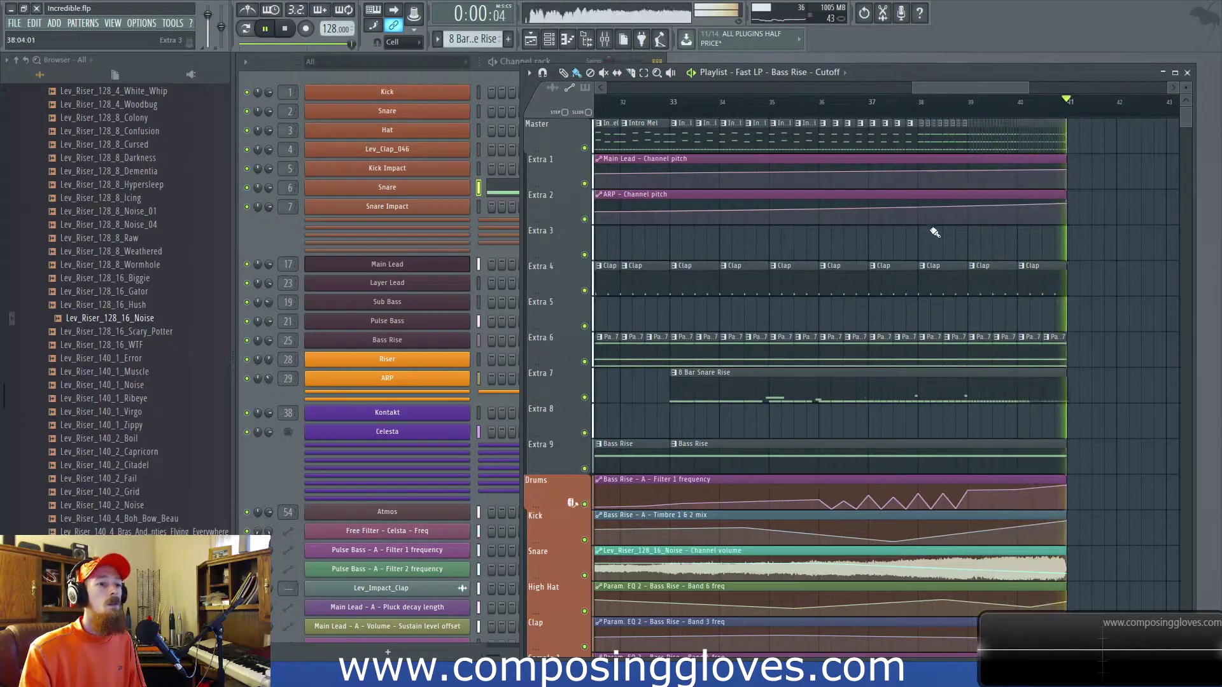
key(space)
drag(960, 86, 1016, 87)
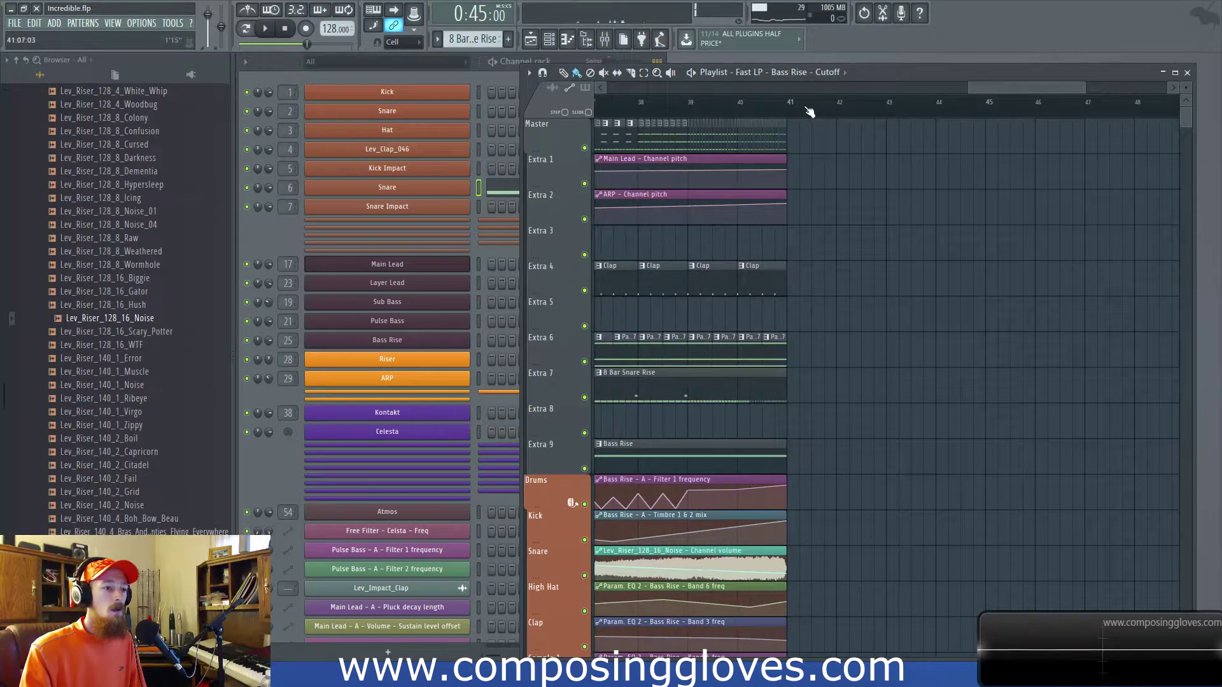
key(space)
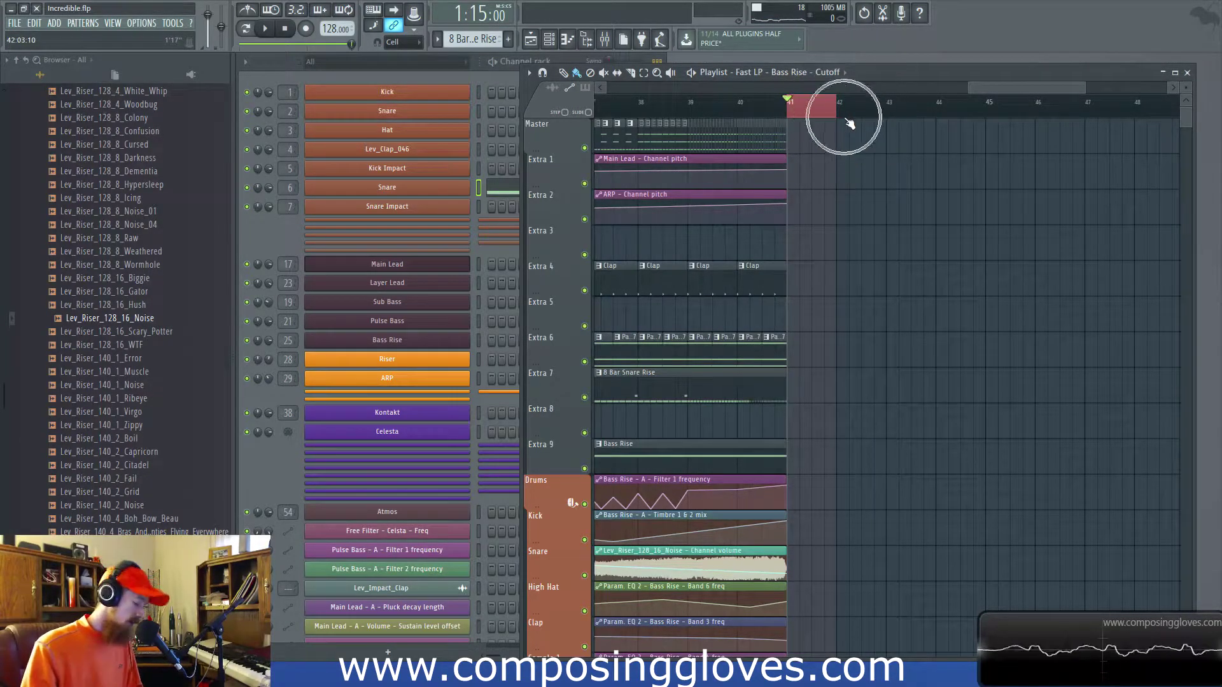
key(ctrl+d)
Select the empty timeline range from bar 42 to bar 47 in the playlist.
drag(1016, 89, 674, 90)
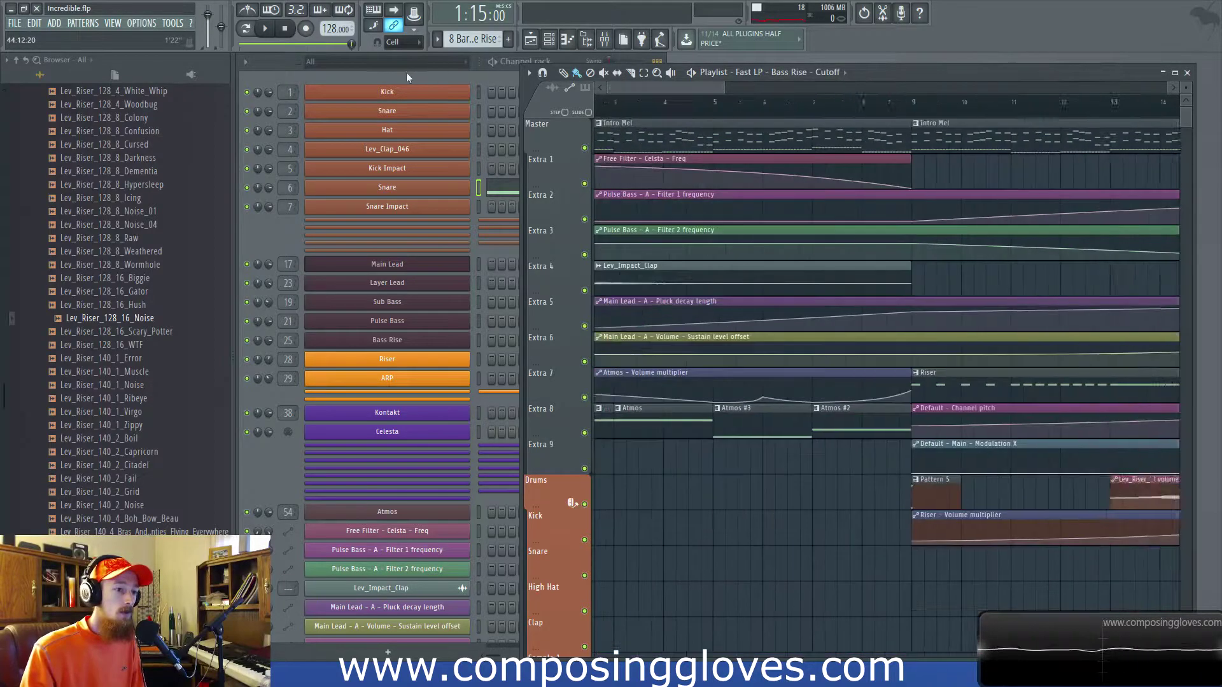
scroll(720, 102, down, 4)
scroll(722, 105, down, 3)
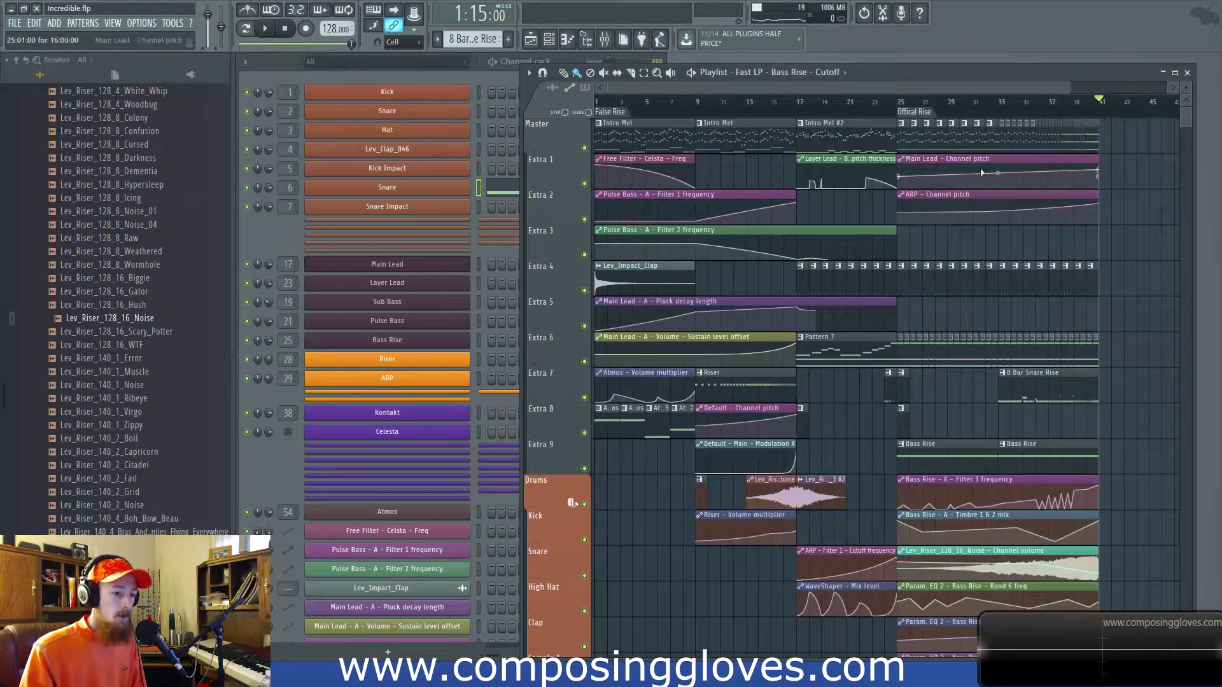
scroll(770, 215, right, 5)
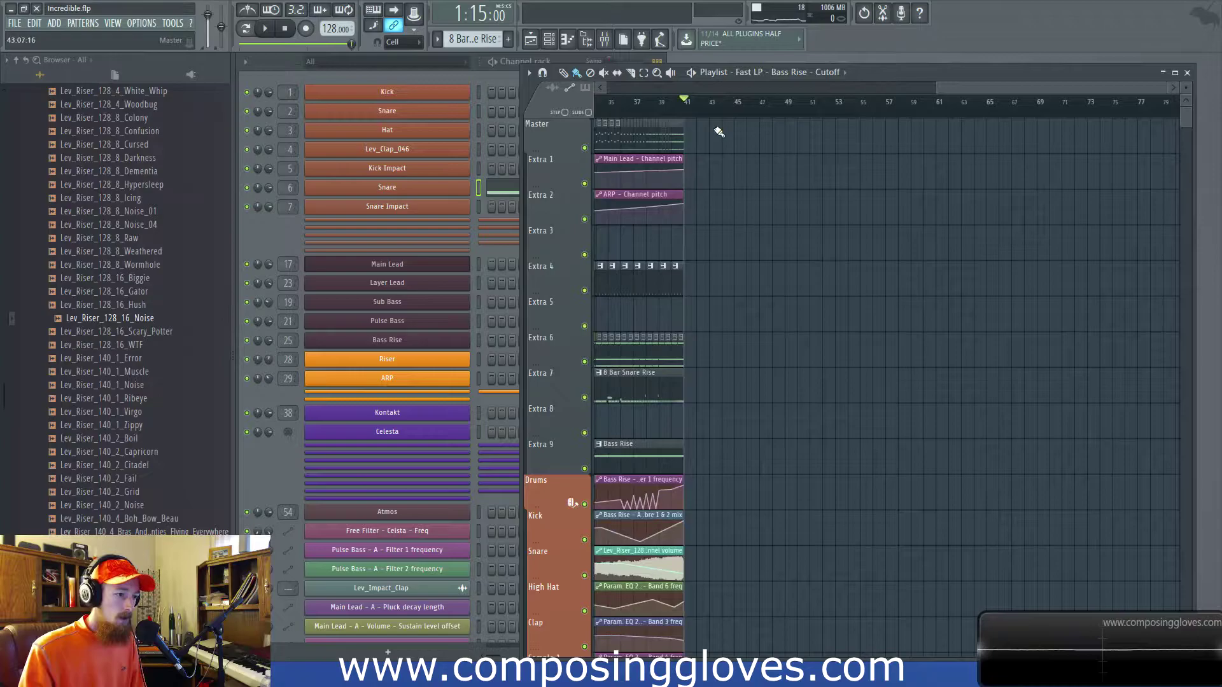
scroll(719, 132, left, 4)
scroll(1024, 163, up, 6)
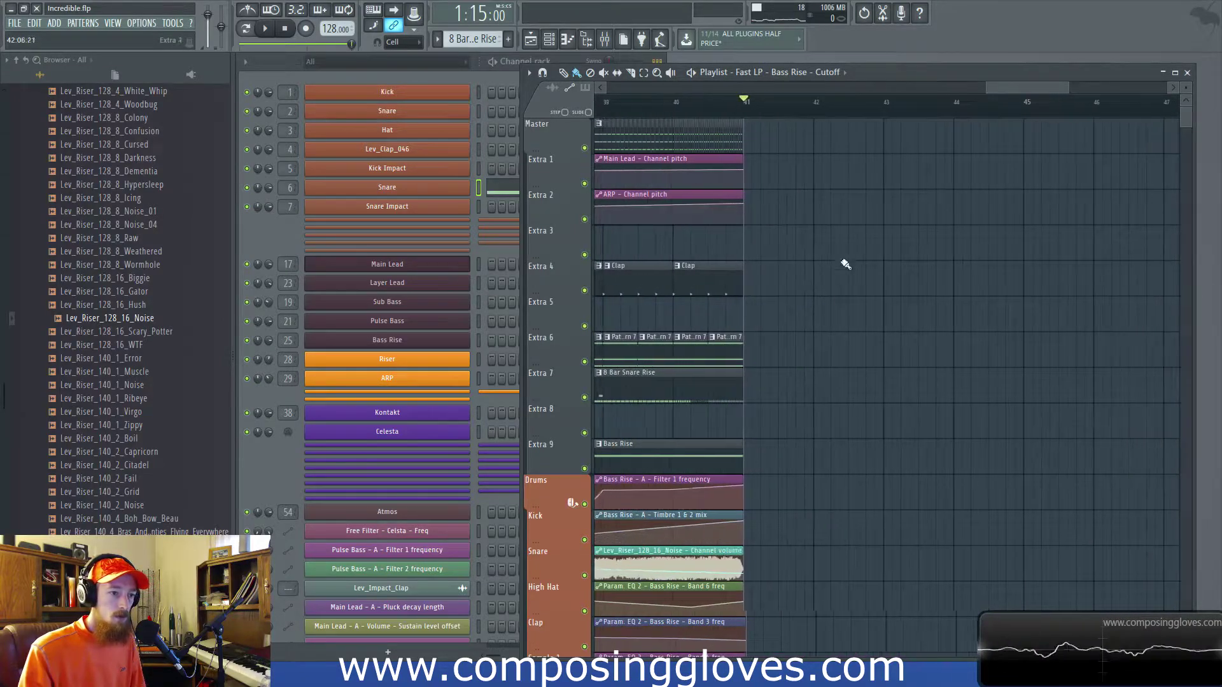
drag(815, 112, 1114, 153)
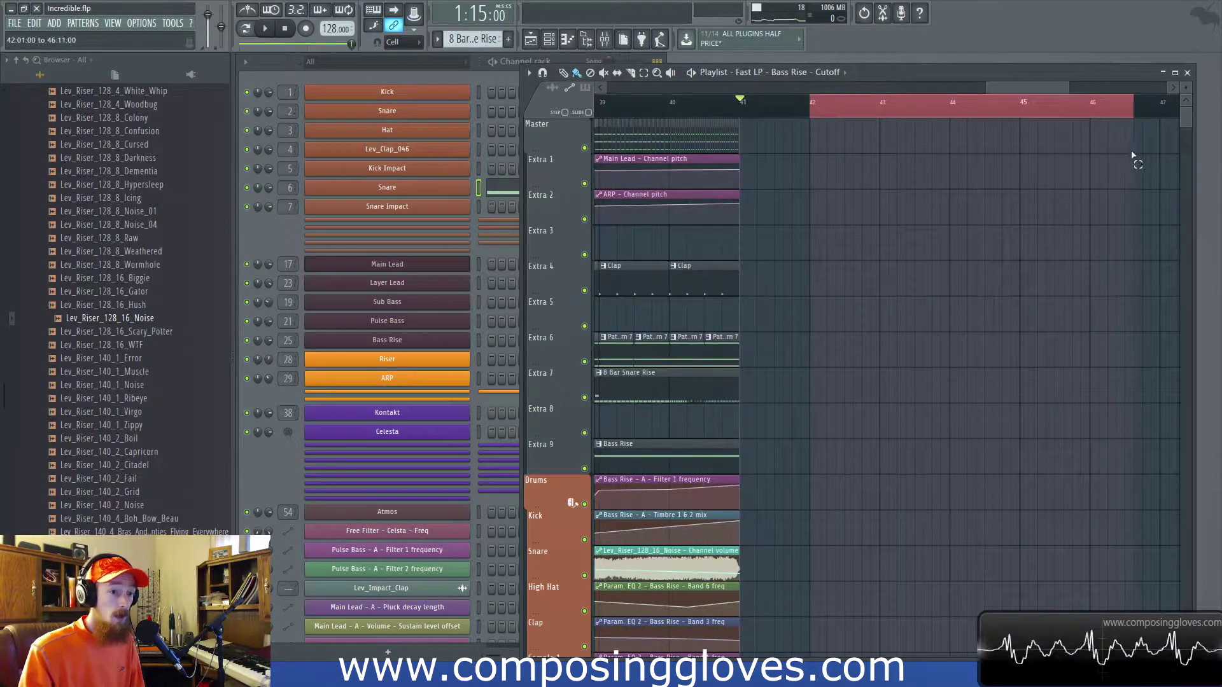
scroll(901, 171, down, 3)
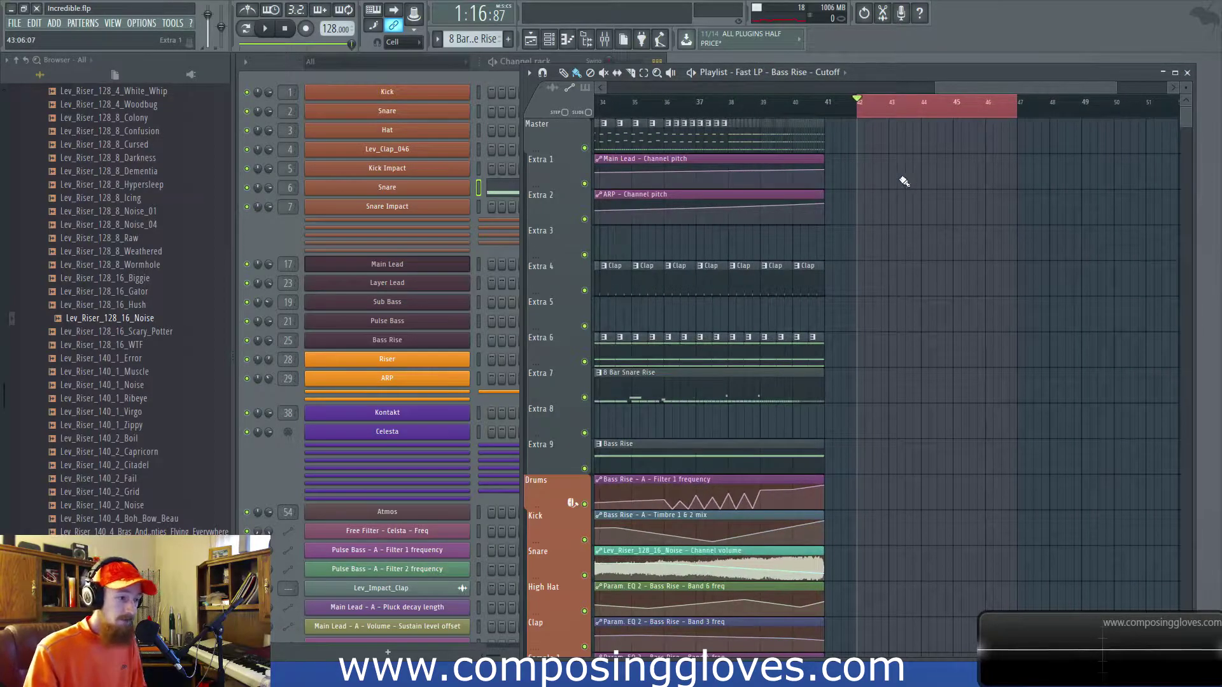
Create a new pattern named Drop Kick and place the playlist position at bar 41.
key(F4)
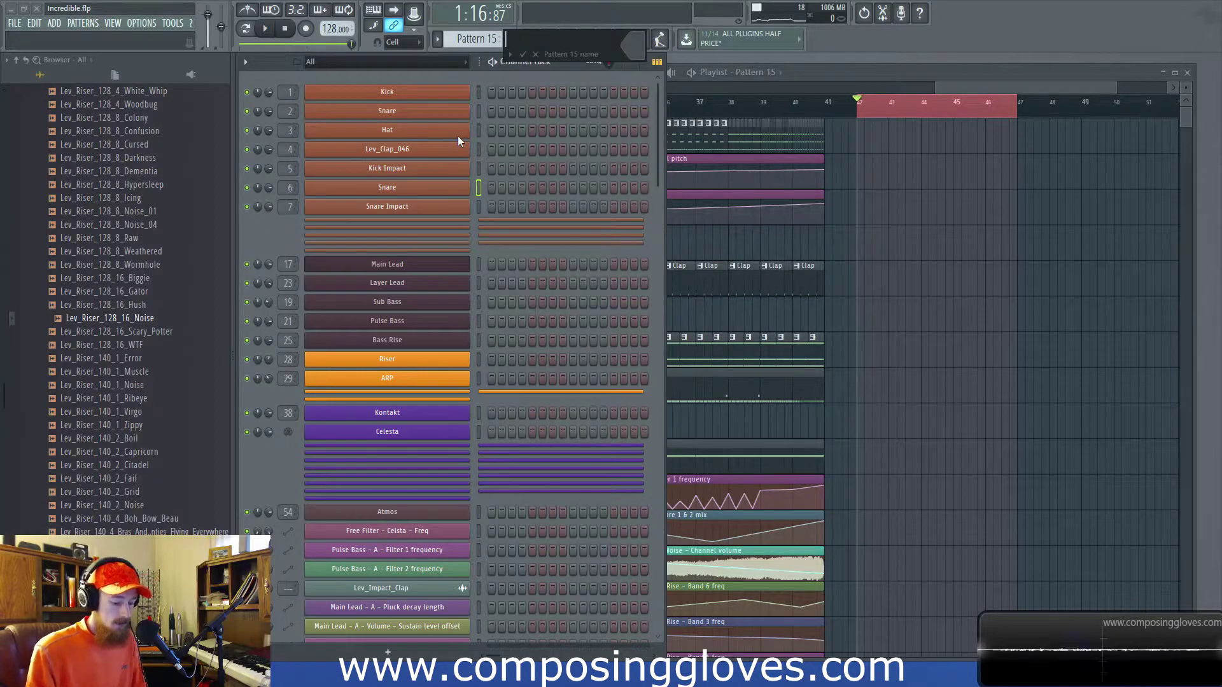
text(Drop )
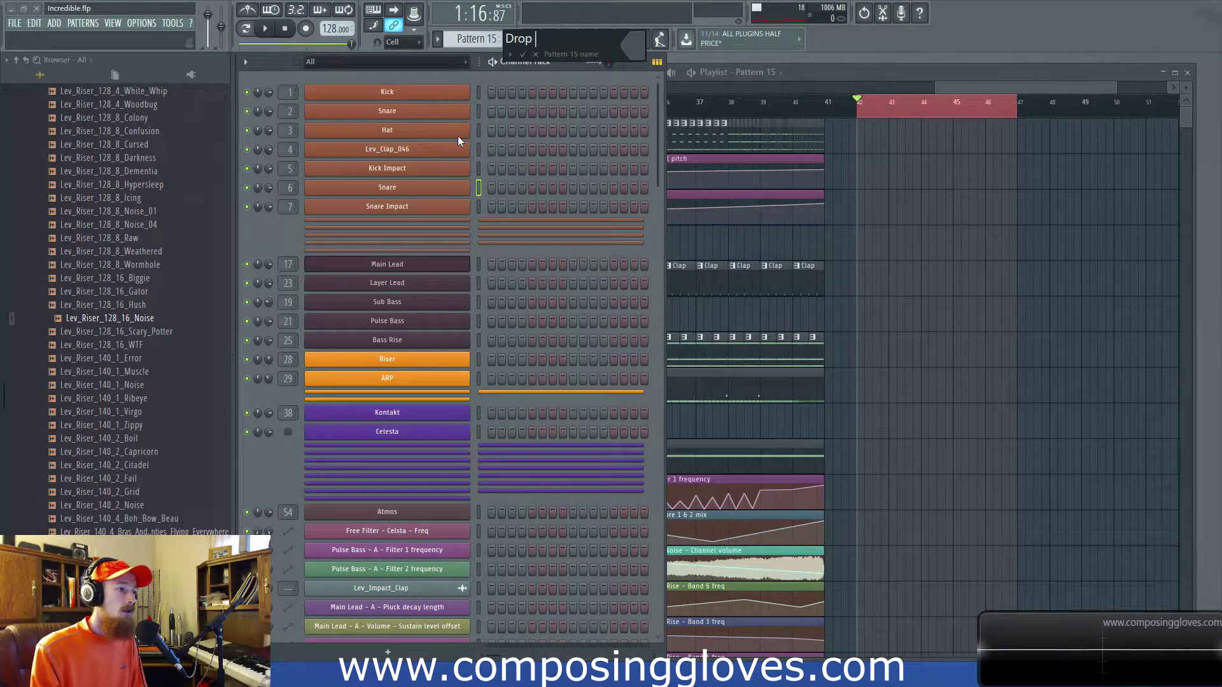
text(Kick)
key(Return)
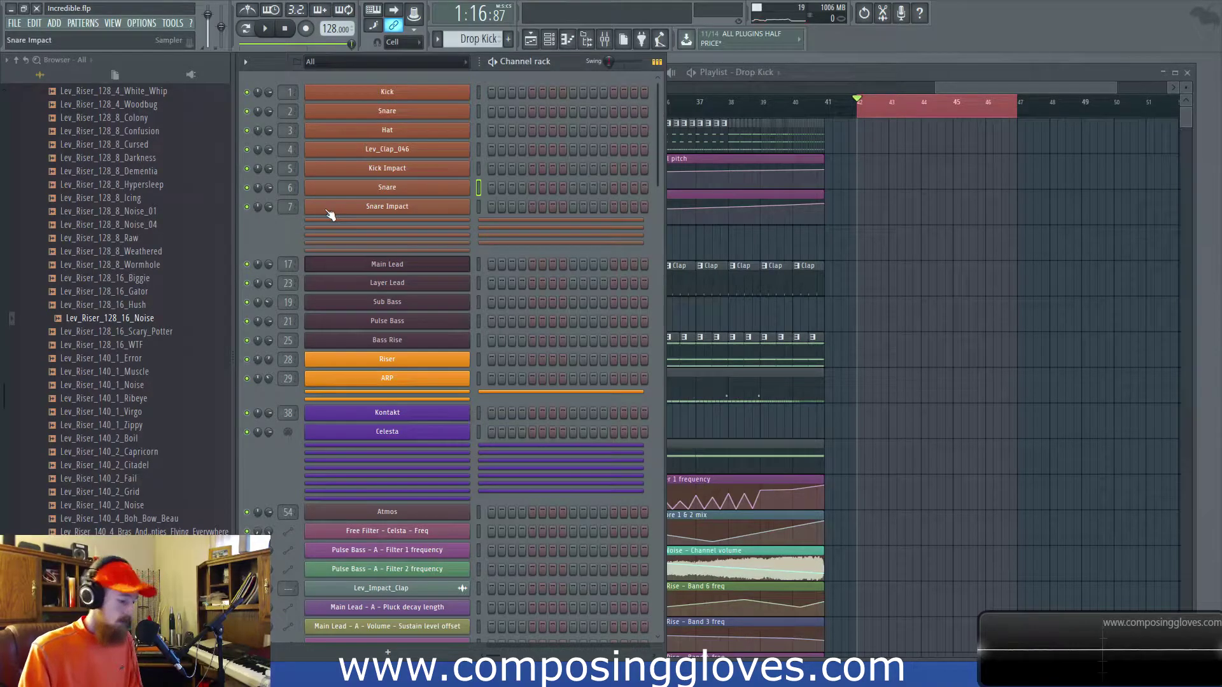
click(830, 123)
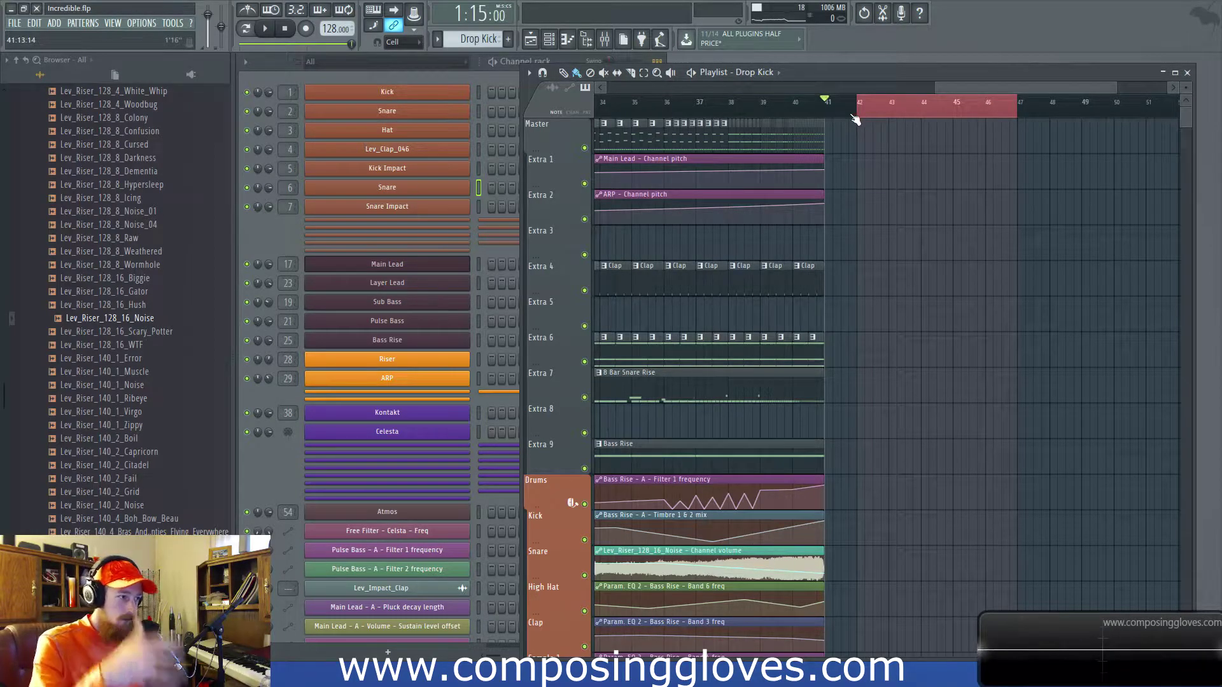
Collapse the FX - Rising sample folder and list the subfolders of Black Octopus Sound - Leviathan.
scroll(189, 177, up, 15)
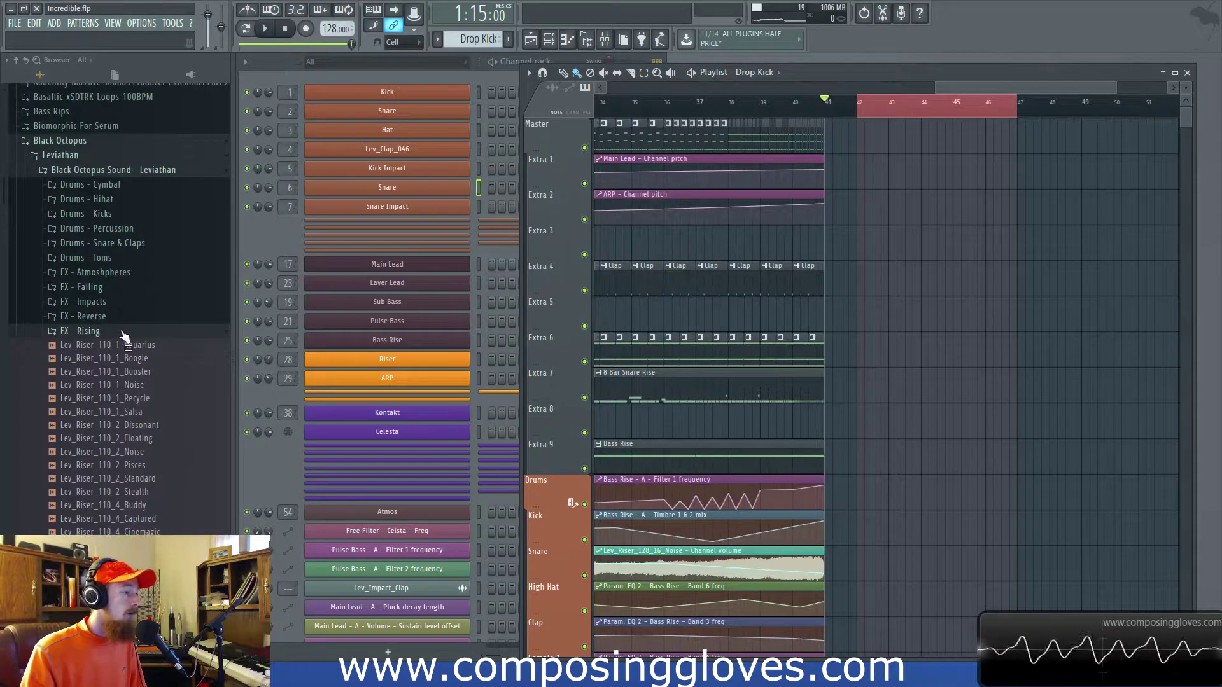
click(123, 332)
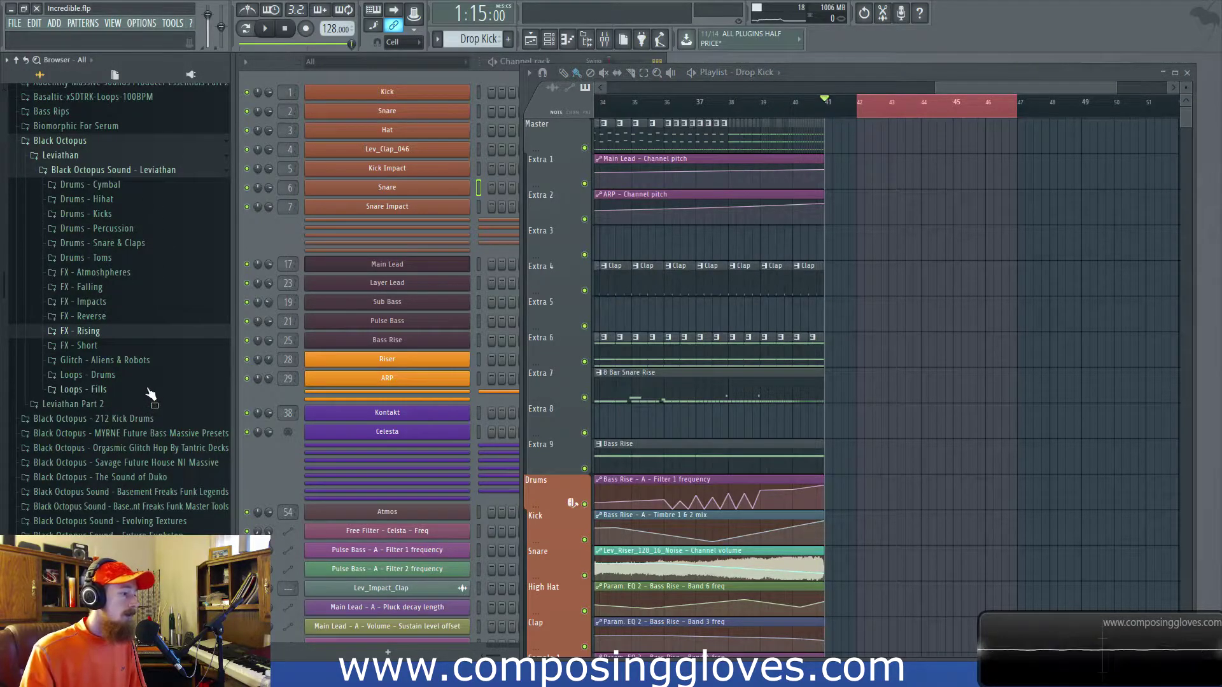
click(167, 171)
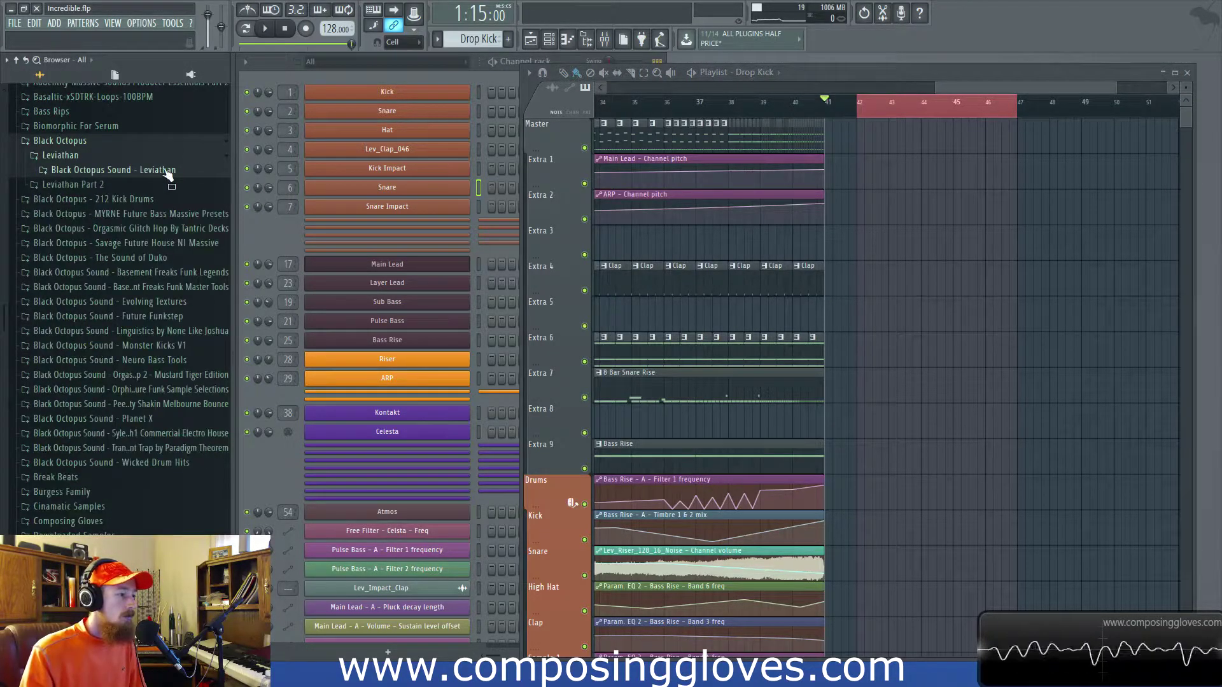
click(167, 170)
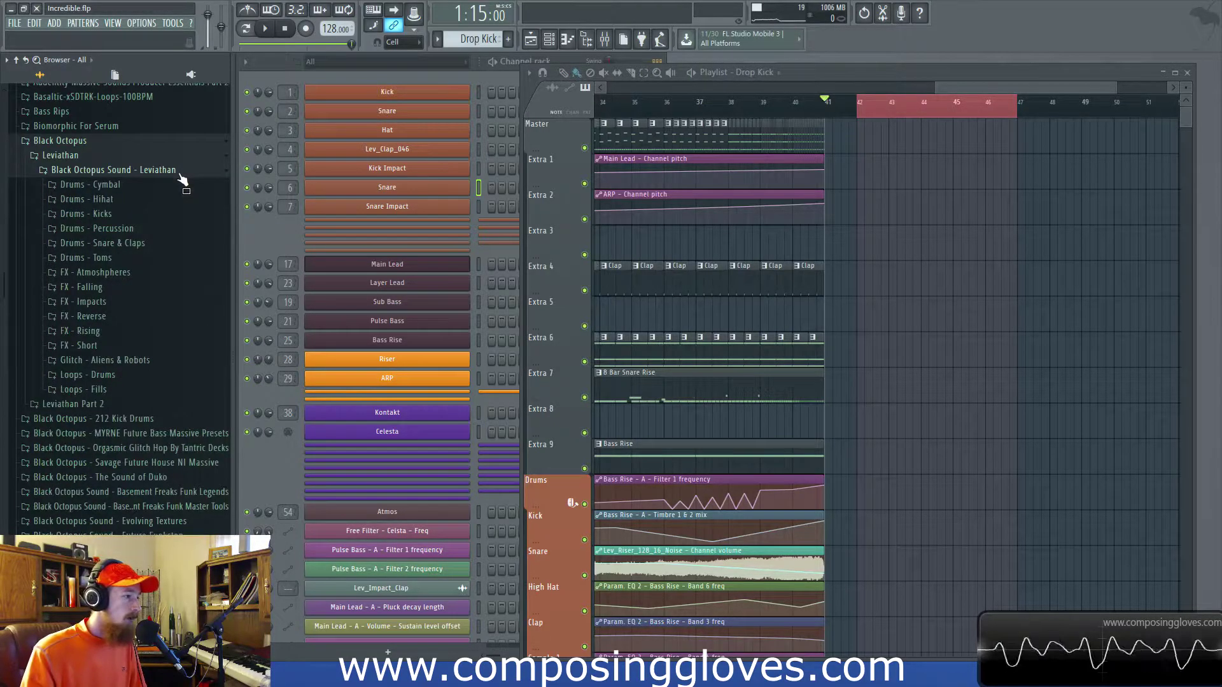
Collapse the Leviathan folder and open the Kicks Tuned folder of Black Octopus Sound - Wicked Drum Hits.
click(180, 172)
click(126, 156)
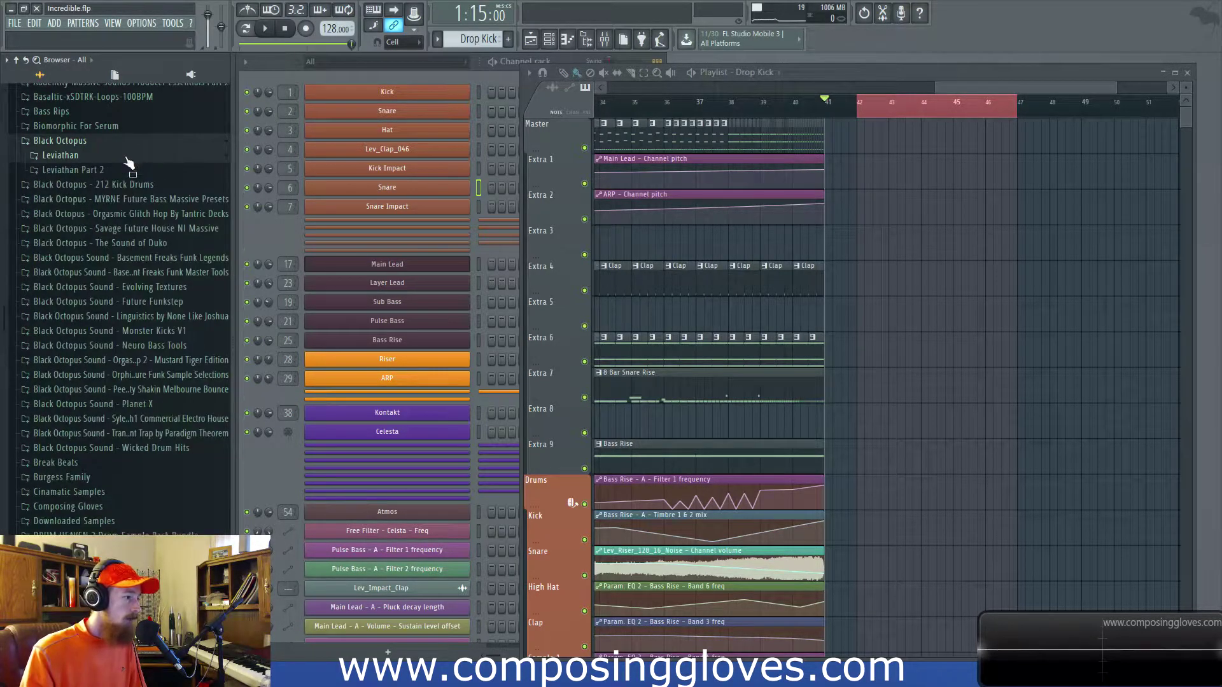
scroll(191, 297, down, 4)
click(182, 288)
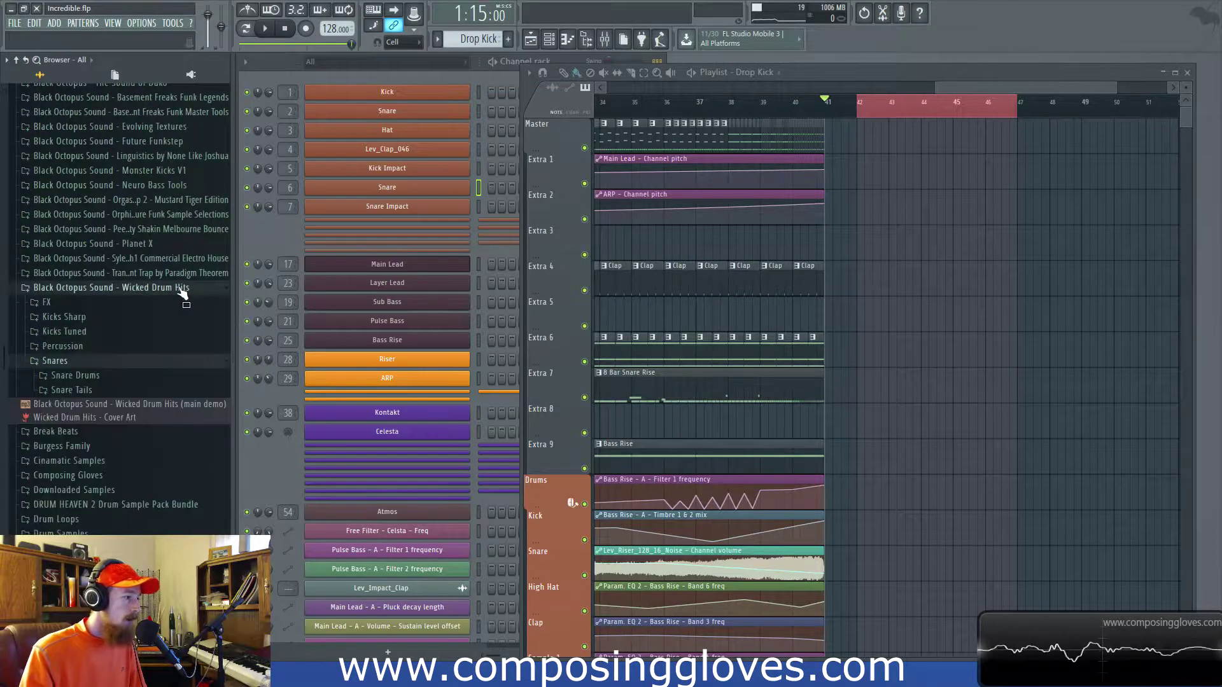
click(153, 360)
click(130, 332)
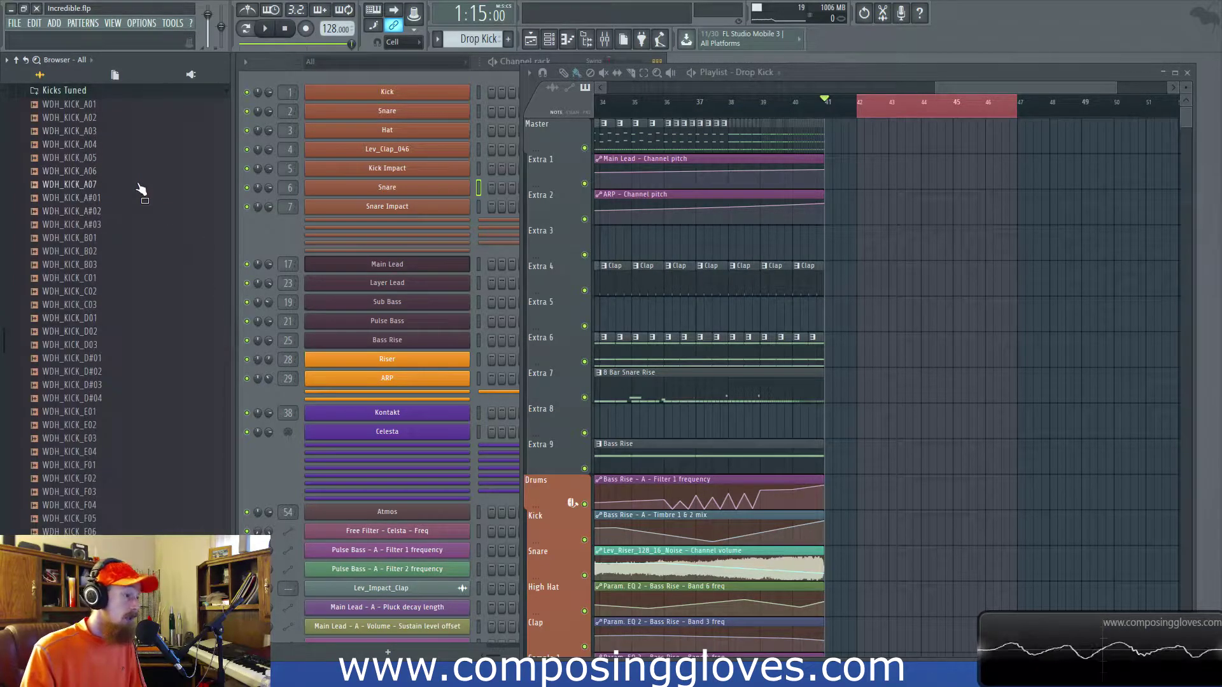
Audition several tuned WDH_KICK samples across the Kicks Tuned folder.
click(138, 184)
click(138, 173)
click(131, 292)
click(134, 318)
click(135, 397)
click(136, 424)
click(139, 479)
Switch to the Kicks Sharp folder of Wicked Drum Hits and audition several of its kick samples.
scroll(134, 458, up, 8)
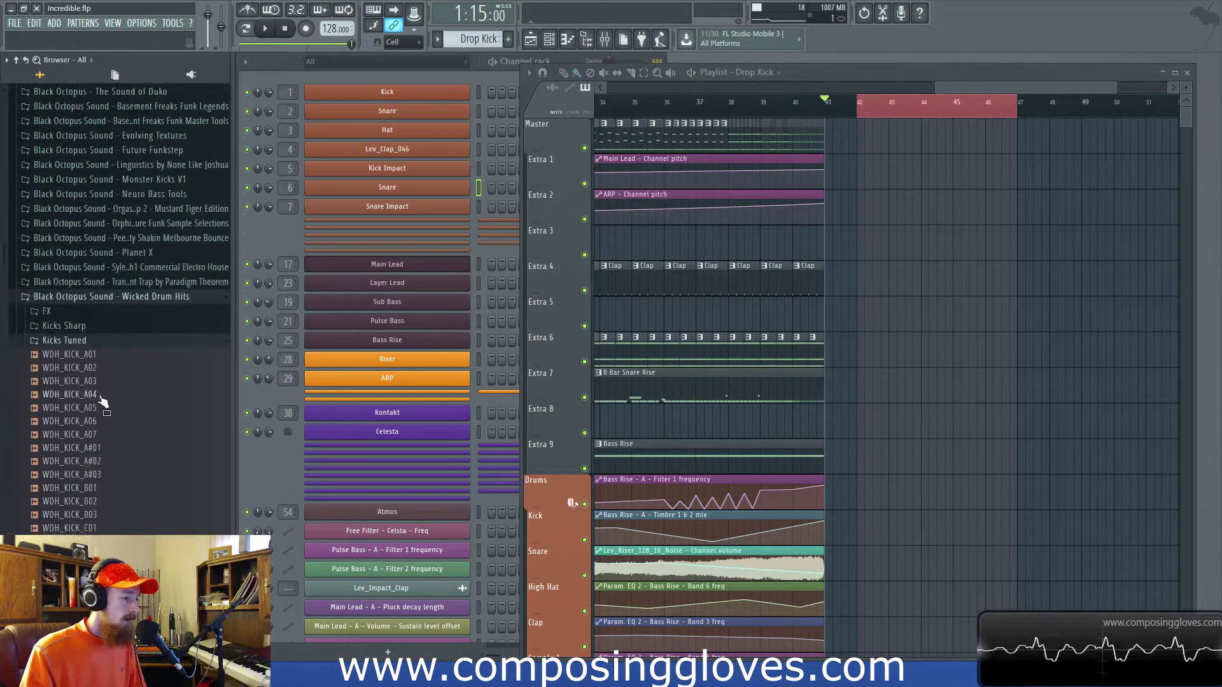
click(104, 409)
click(102, 396)
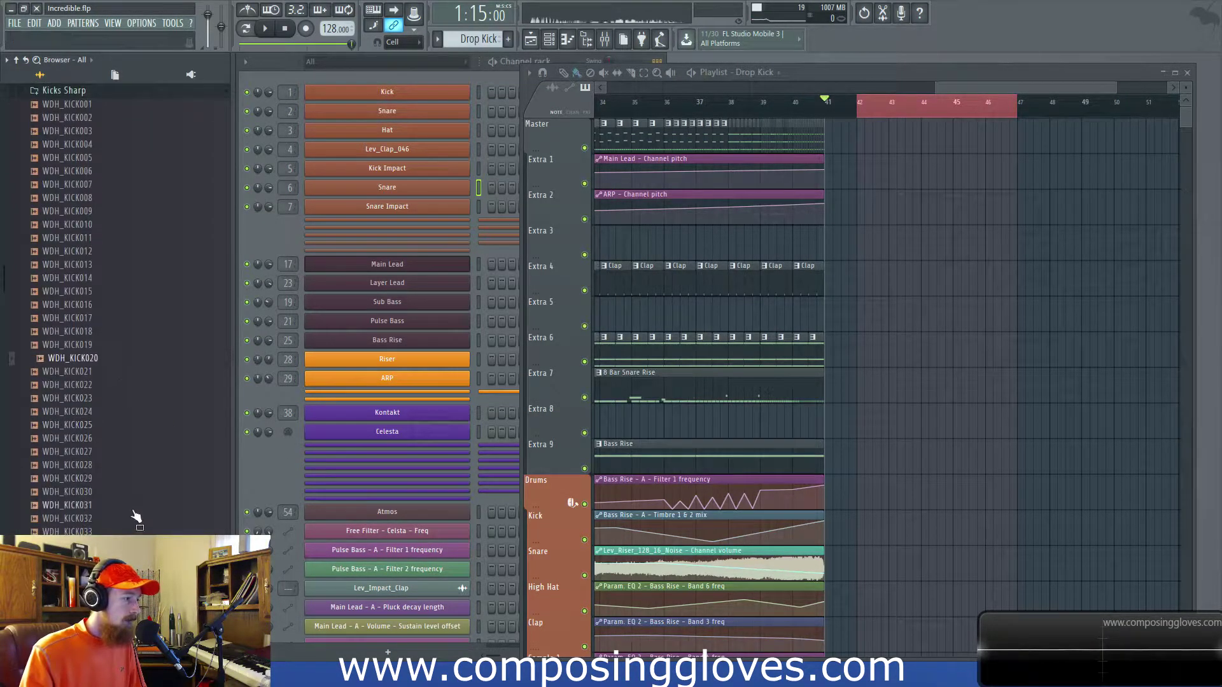
click(133, 517)
click(131, 477)
click(128, 414)
click(125, 423)
click(104, 401)
click(103, 347)
click(105, 292)
click(109, 240)
Collapse the Wicked Drum Hits folders and open the Samples 3 VDUB3 folder.
scroll(110, 254, up, 4)
click(109, 250)
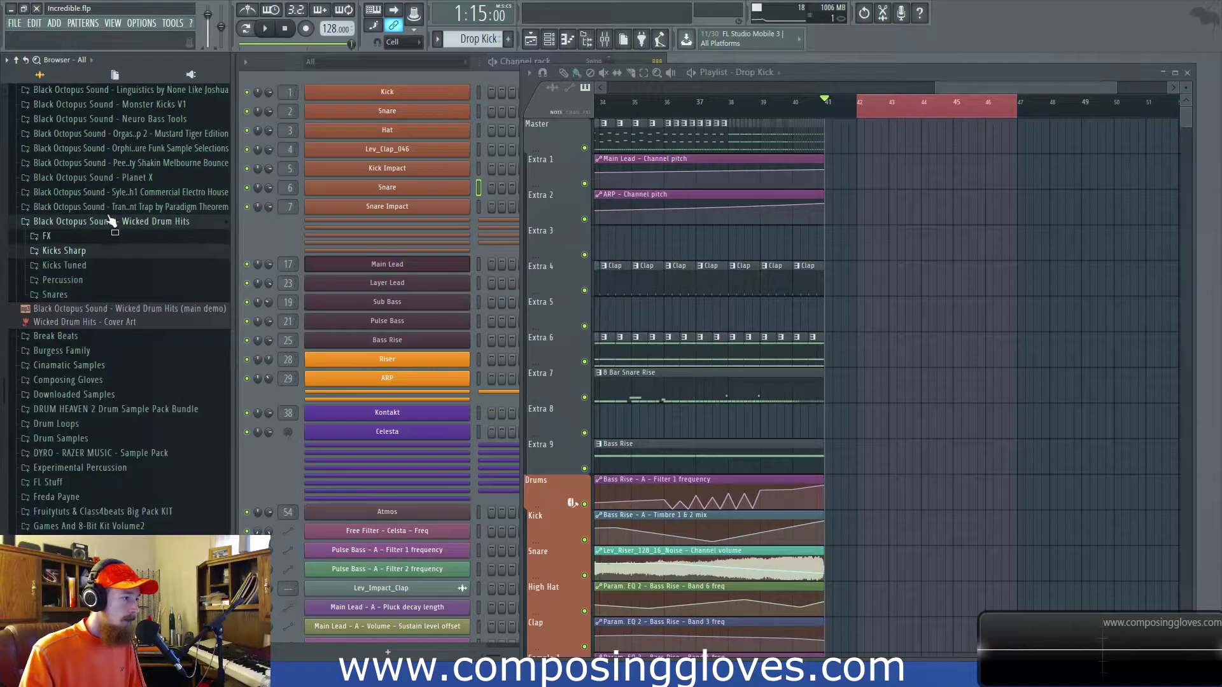
click(111, 226)
scroll(144, 299, up, 6)
scroll(136, 326, down, 3)
scroll(136, 329, down, 10)
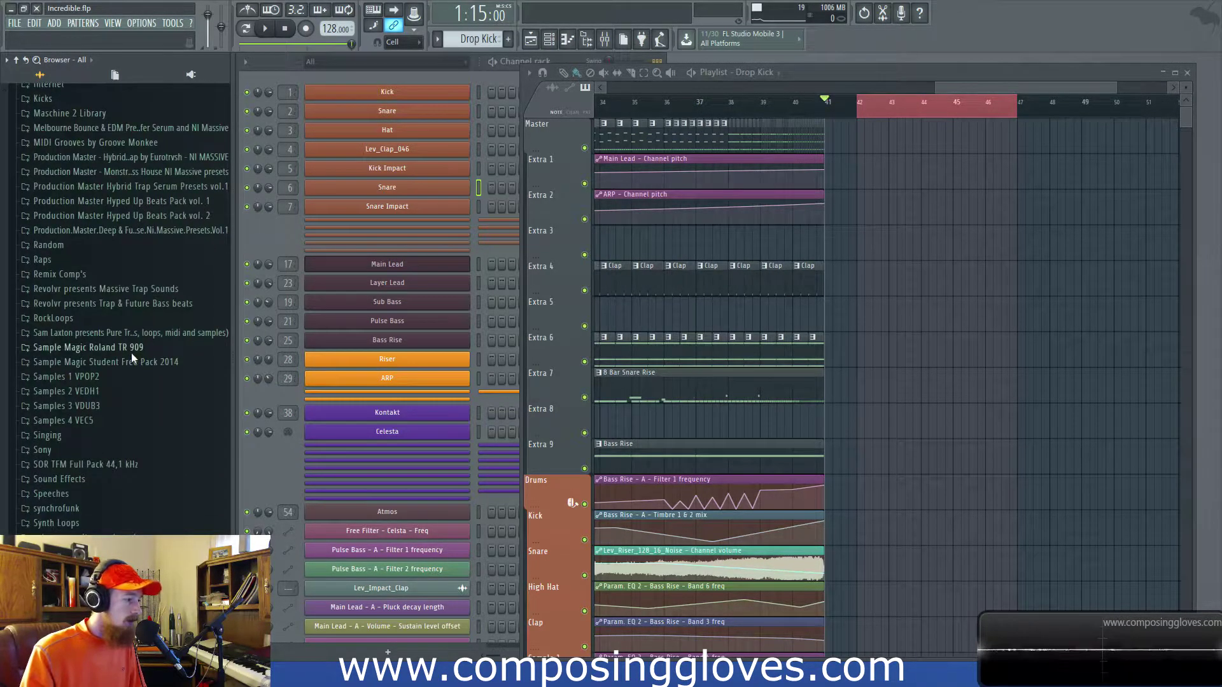
click(138, 405)
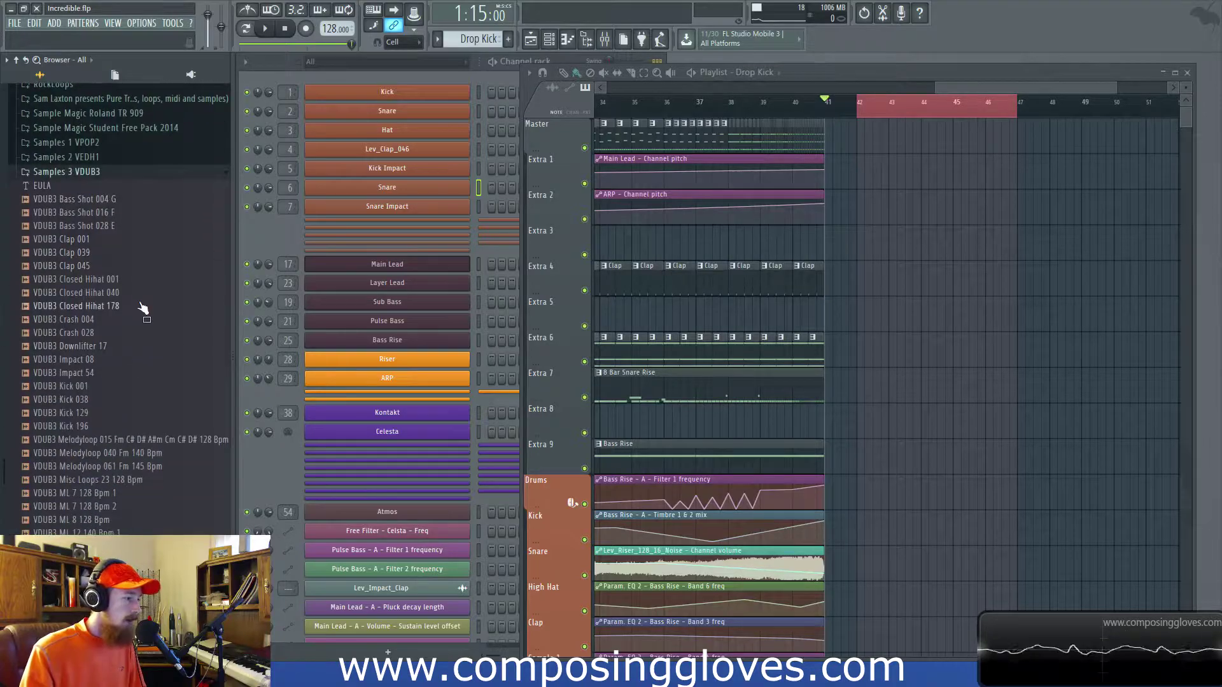
Audition the VDUB3 kick samples, including Kick 129 and Kick 196, and look through the rest of the folder.
click(145, 377)
click(146, 387)
click(145, 403)
click(144, 414)
click(143, 426)
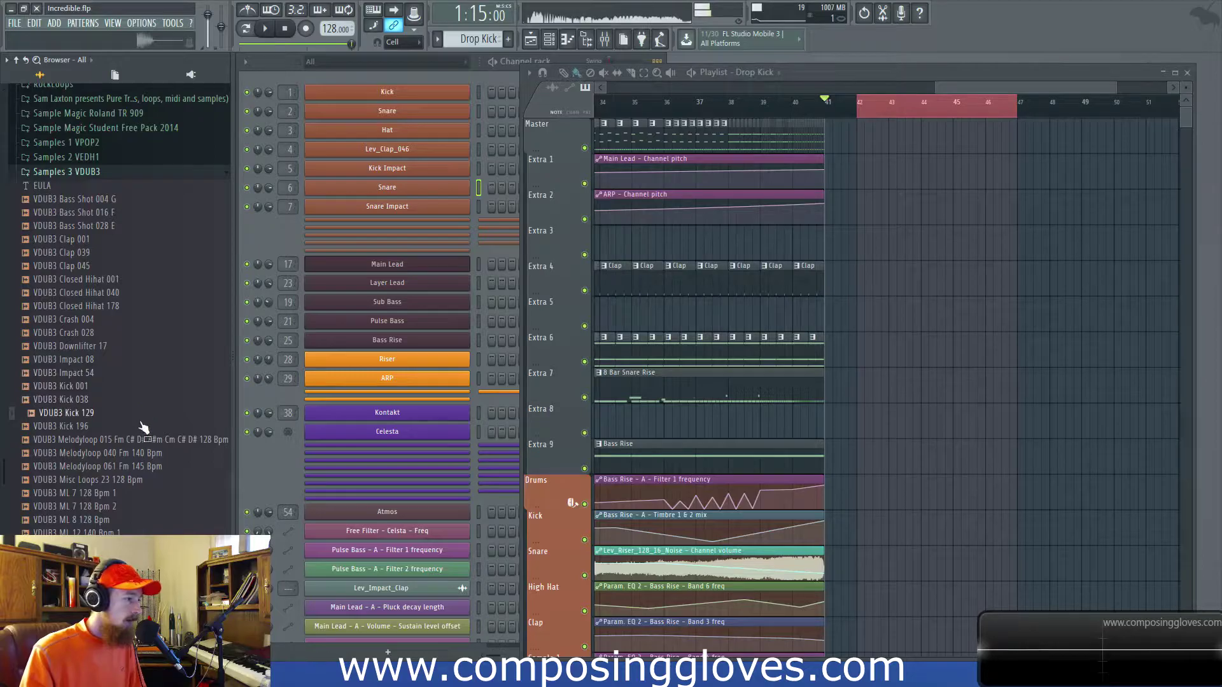
scroll(159, 439, down, 3)
scroll(167, 453, down, 3)
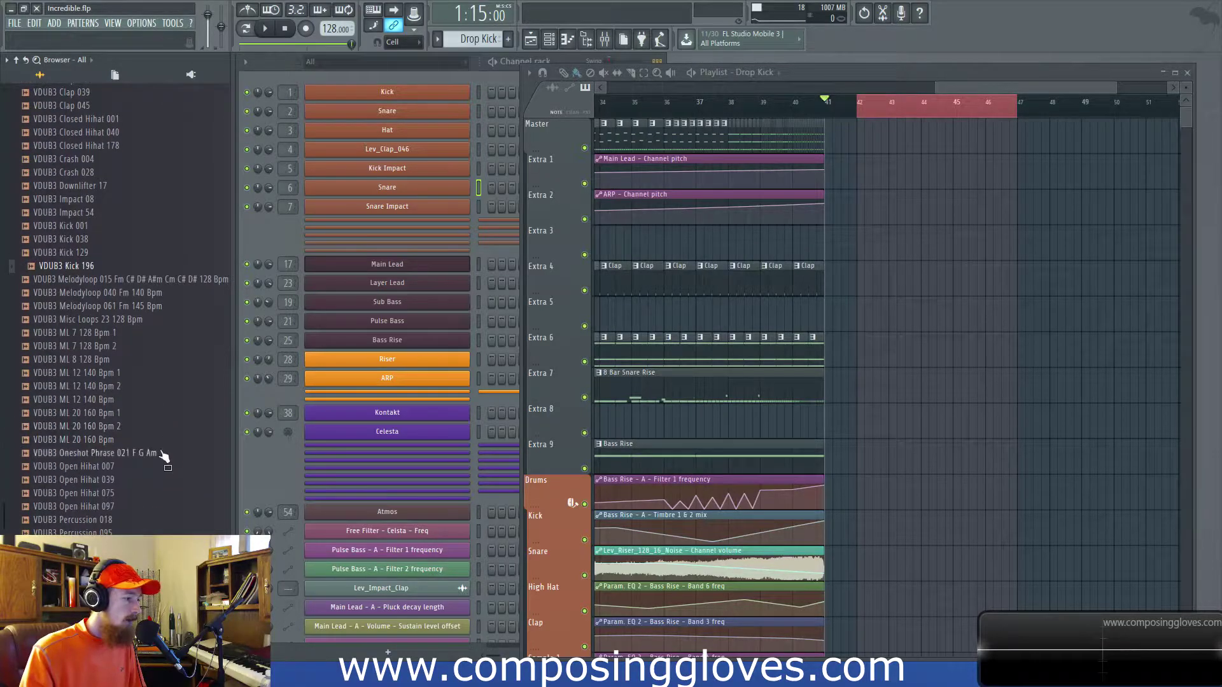
scroll(159, 474, down, 6)
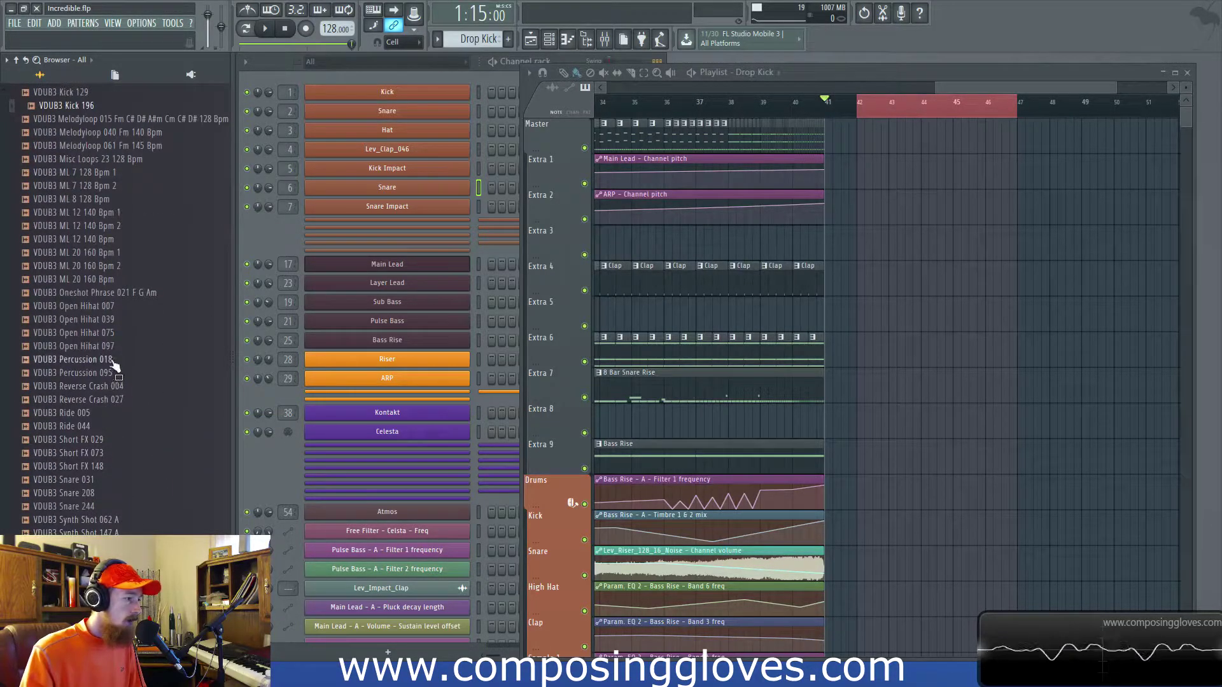
scroll(164, 298, up, 15)
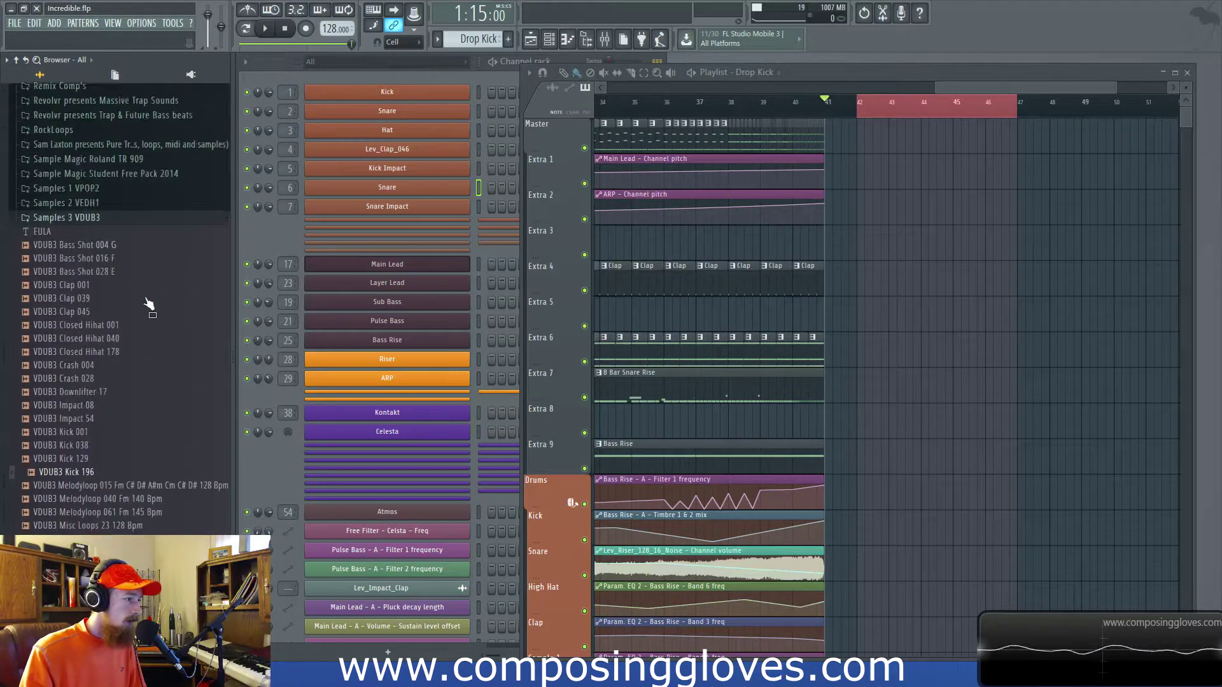
Collapse Samples 3 VDUB3, open Samples 4 VEC5, and audition its kick and drum fill samples.
click(123, 256)
click(132, 345)
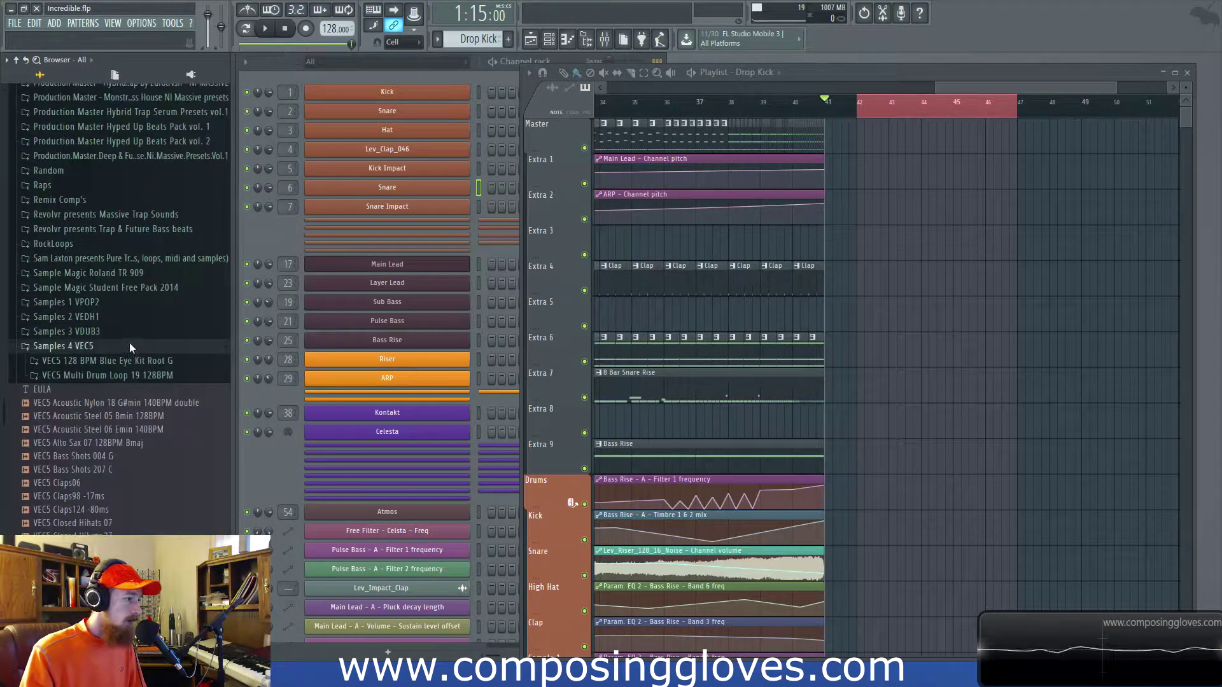
scroll(146, 413, down, 5)
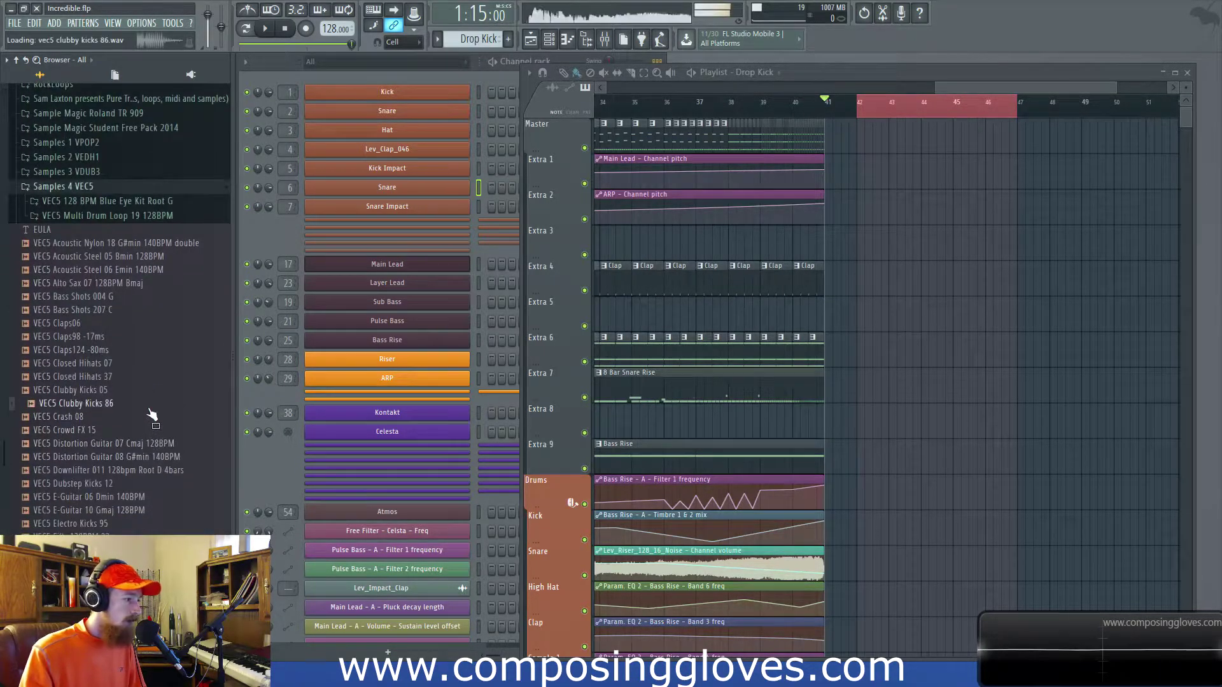
click(130, 353)
click(136, 430)
scroll(140, 413, down, 5)
click(135, 390)
click(137, 404)
click(139, 430)
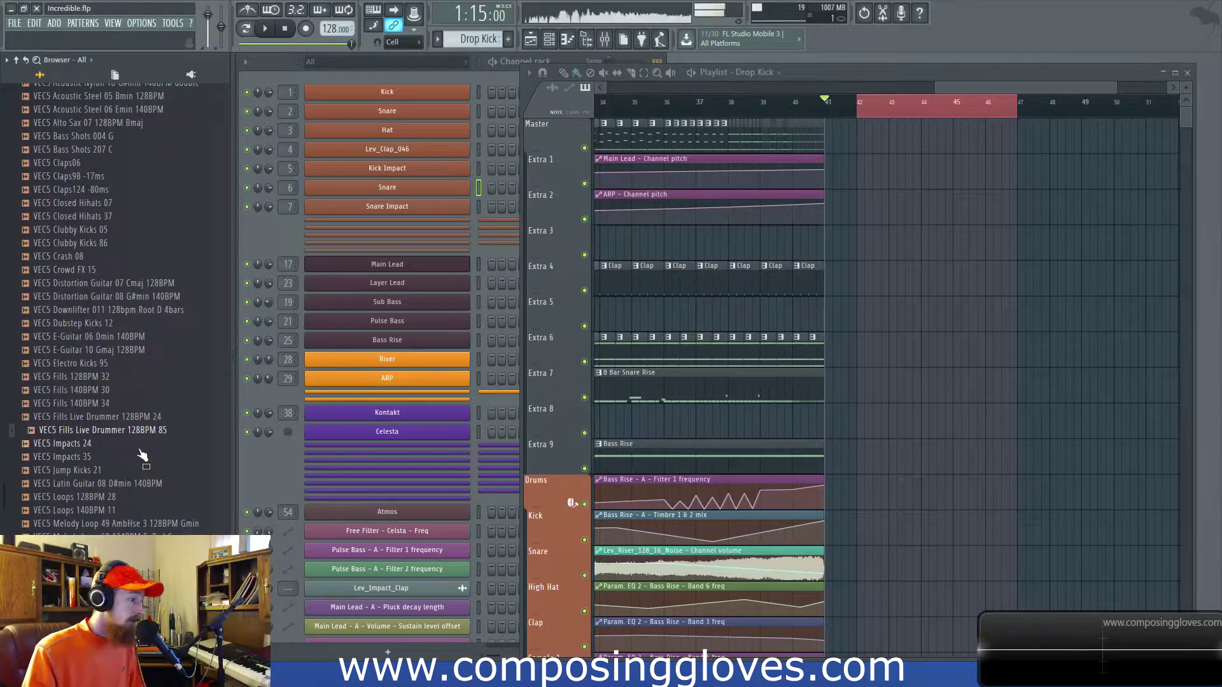
Collapse Samples 4 VEC5 and open the Drums - Kicks folder inside Black Octopus Sound - Leviathan.
scroll(142, 455, down, 8)
scroll(139, 448, up, 15)
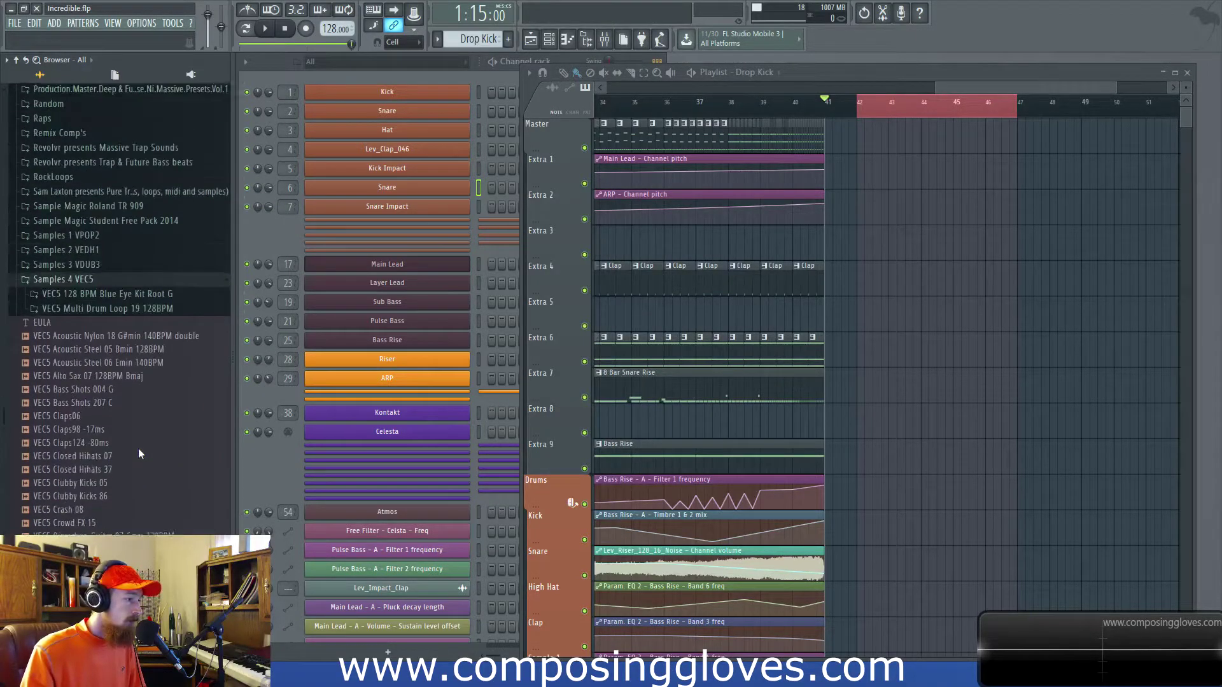
click(82, 349)
scroll(130, 392, up, 8)
scroll(131, 394, up, 15)
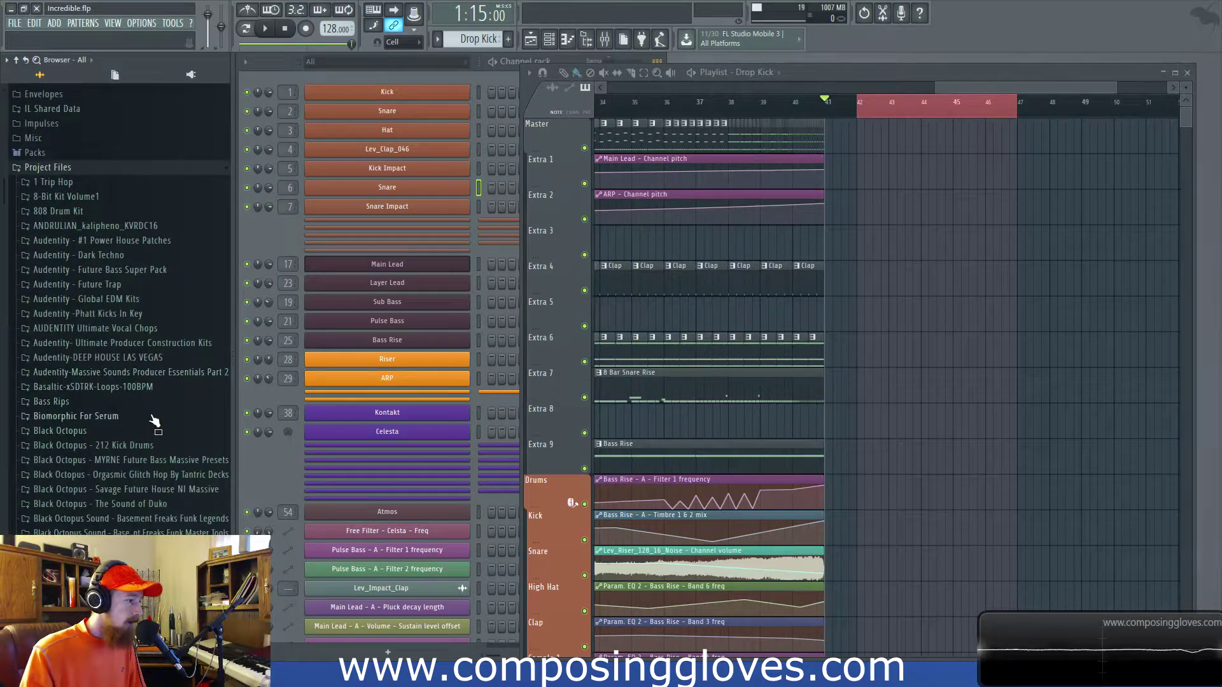
click(63, 431)
click(152, 445)
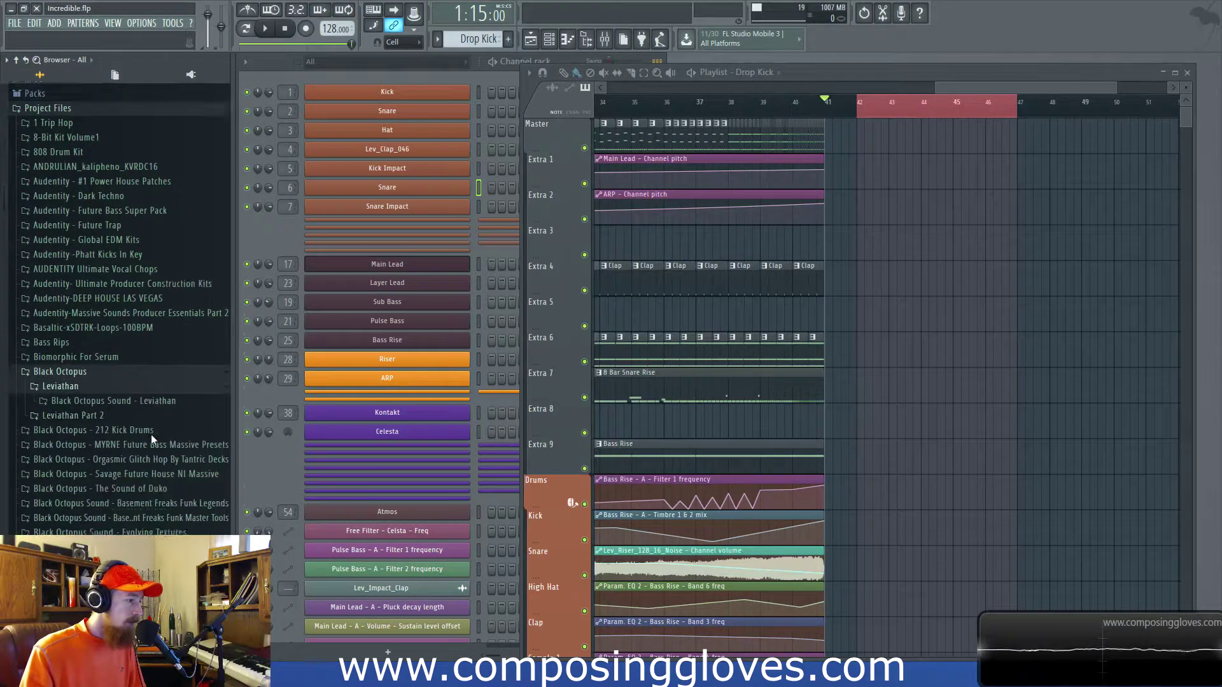
click(157, 423)
click(156, 358)
Audition kicks across the Drums - Kicks folder, including Lev_Kick_A_032, Lev_Kick_A_027, Lev_Kick_A_013 and Lev_Kick_A_016.
click(155, 397)
click(148, 465)
click(155, 506)
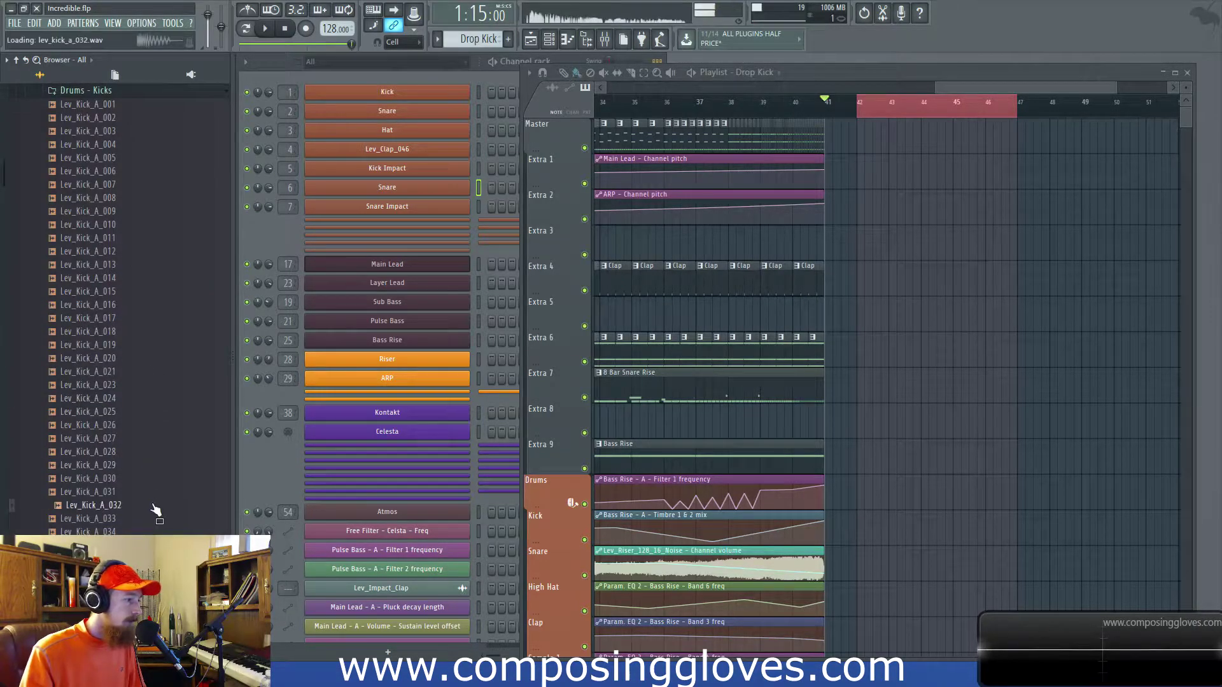
key(Down)
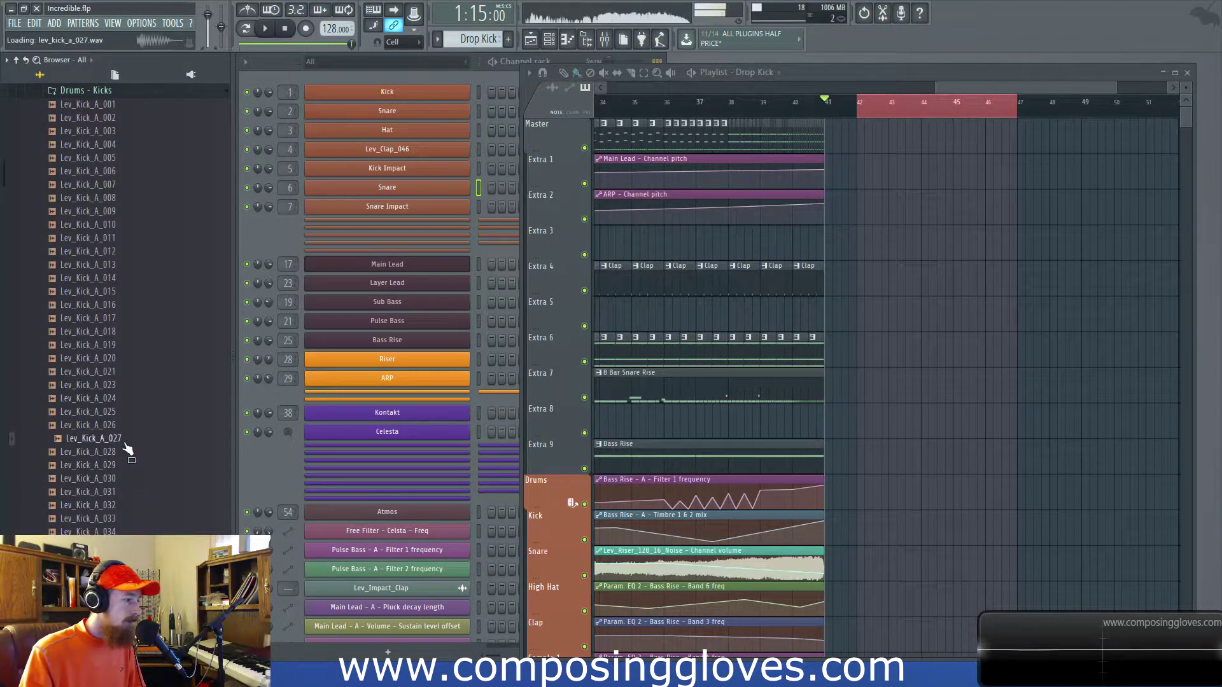
click(131, 239)
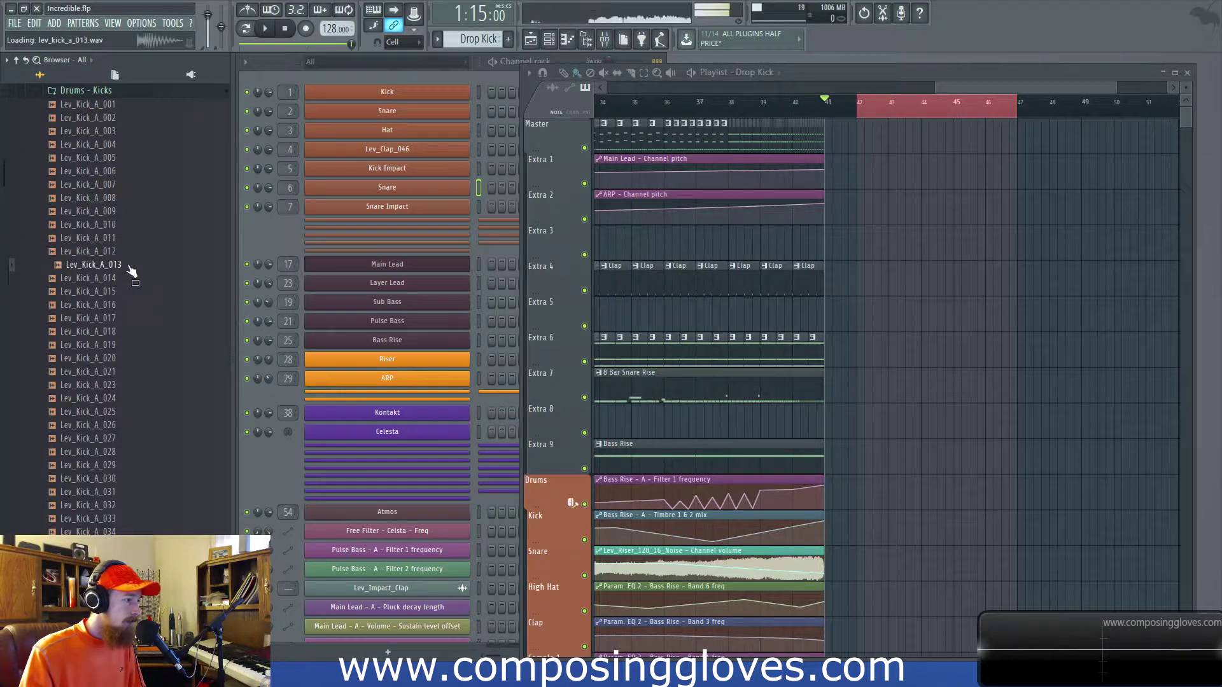
click(135, 308)
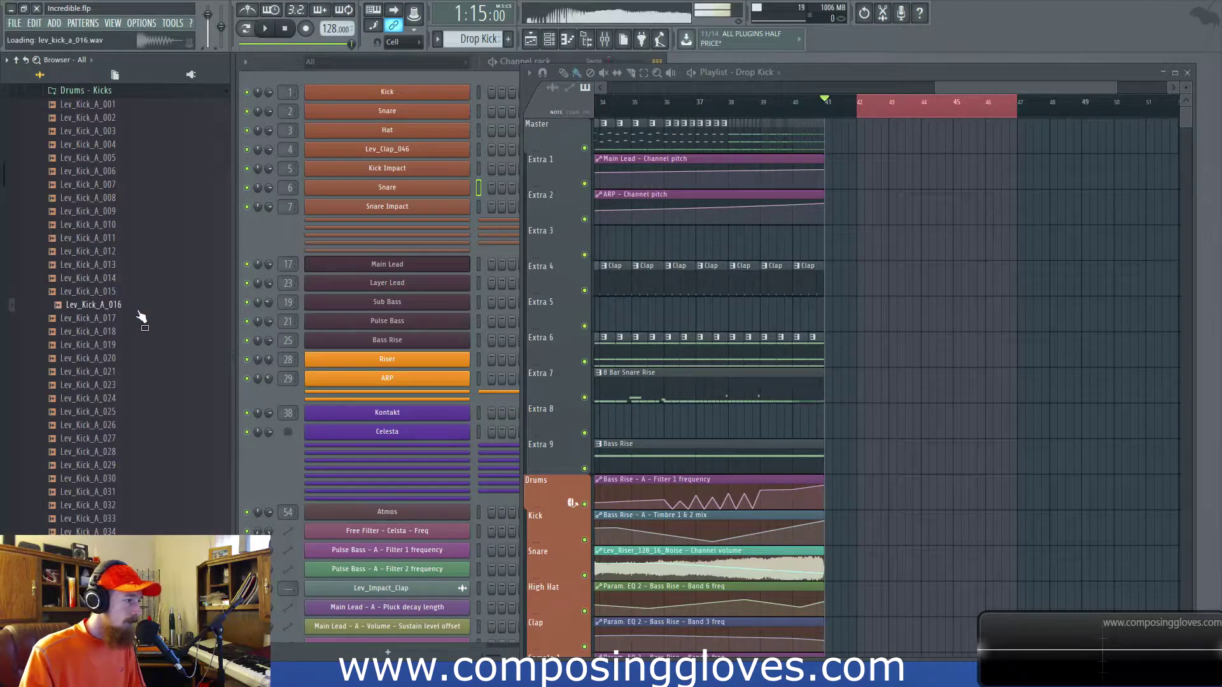
Audition more kicks between Lev_Kick_A_017 and Lev_Kick_A_029.
click(140, 331)
click(110, 318)
click(139, 385)
click(139, 426)
click(125, 419)
click(126, 426)
click(133, 440)
click(146, 456)
click(121, 471)
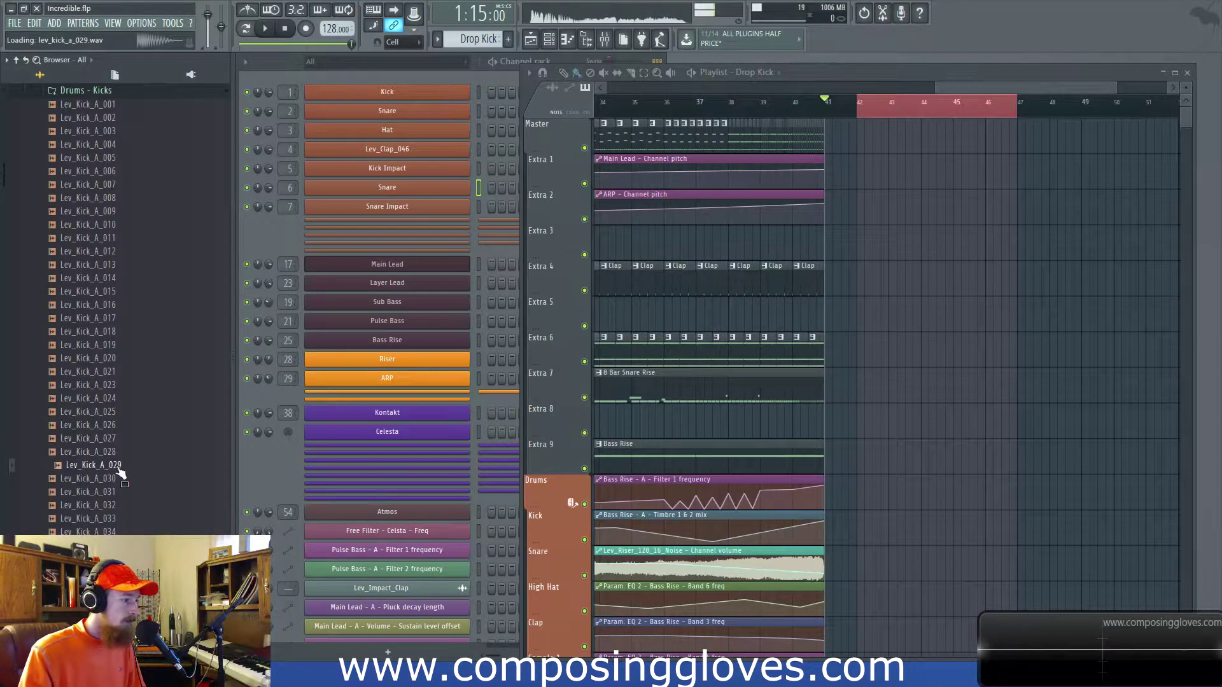
Switch back through the patterns to Riser and load Lev_Kick_A_029 into the first Kick channel.
mouse_move(110, 472)
mouse_down()
mouse_move(322, 107)
mouse_move(369, 87)
mouse_move(254, 242)
mouse_move(116, 483)
mouse_up()
click(429, 78)
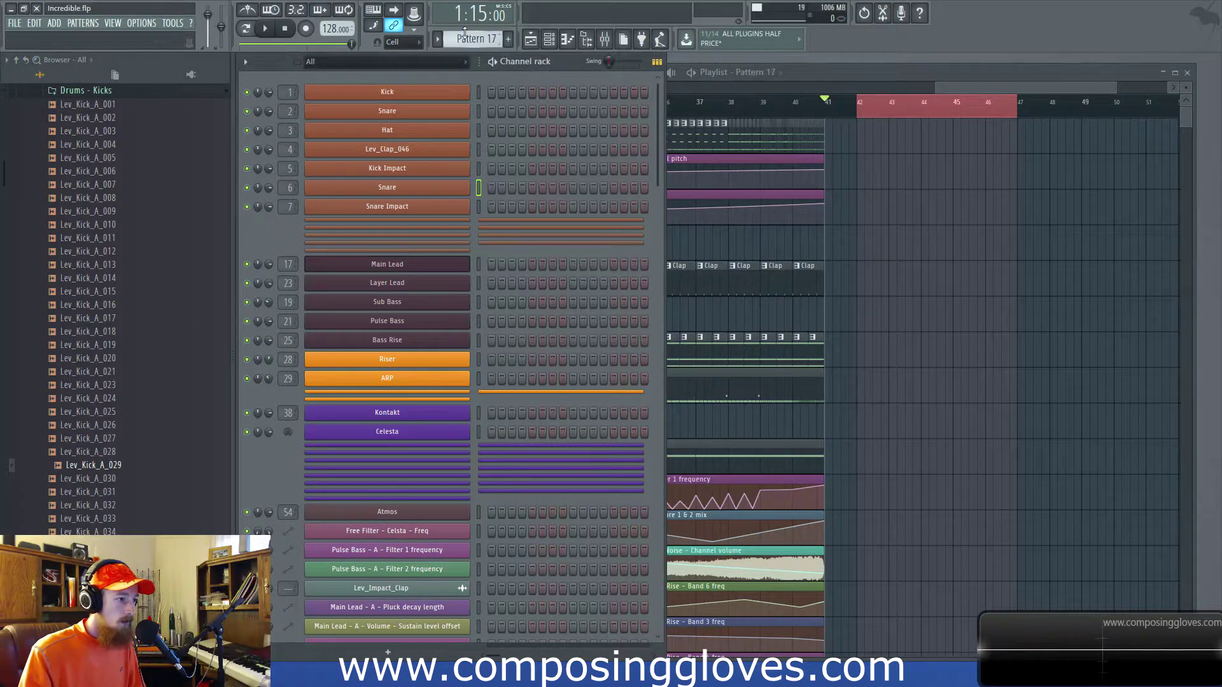
scroll(464, 32, up, 13)
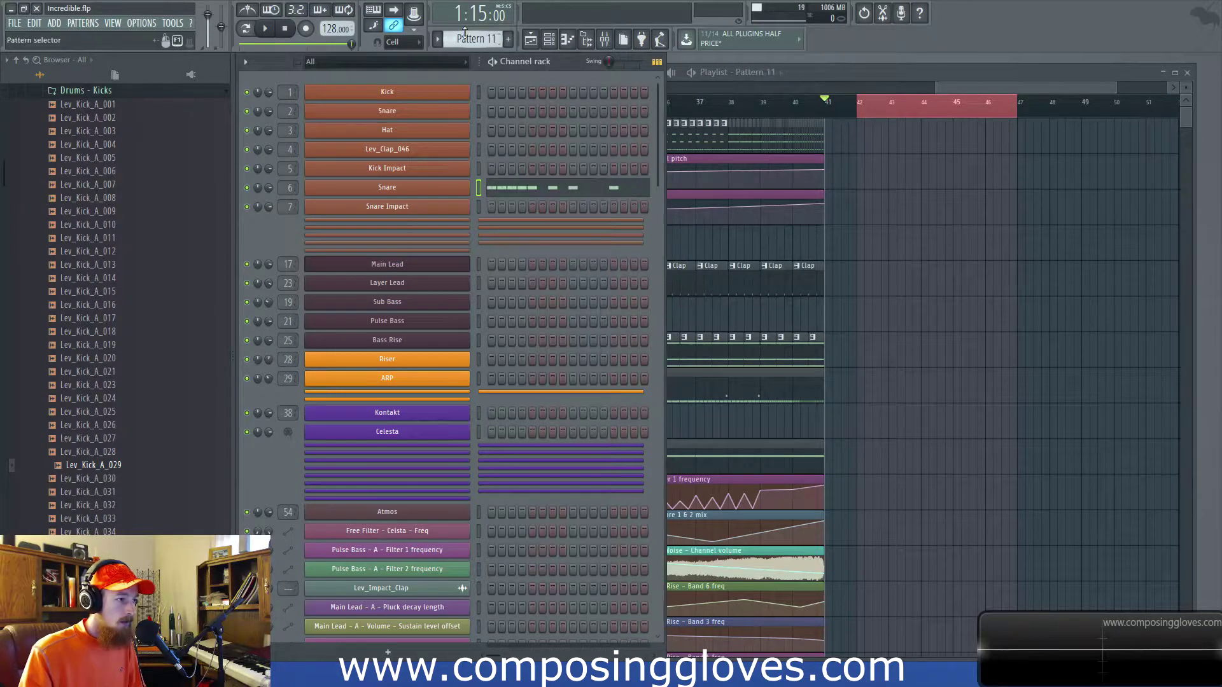
scroll(465, 32, up, 3)
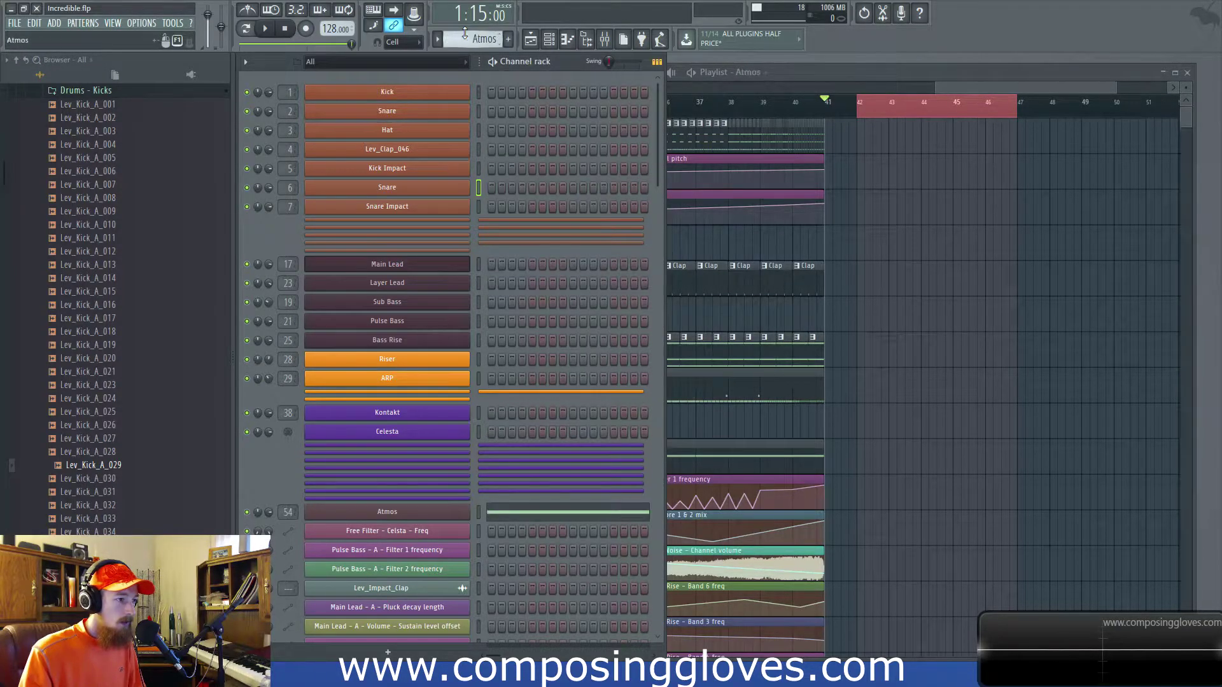
drag(108, 474, 392, 94)
right_click(471, 89)
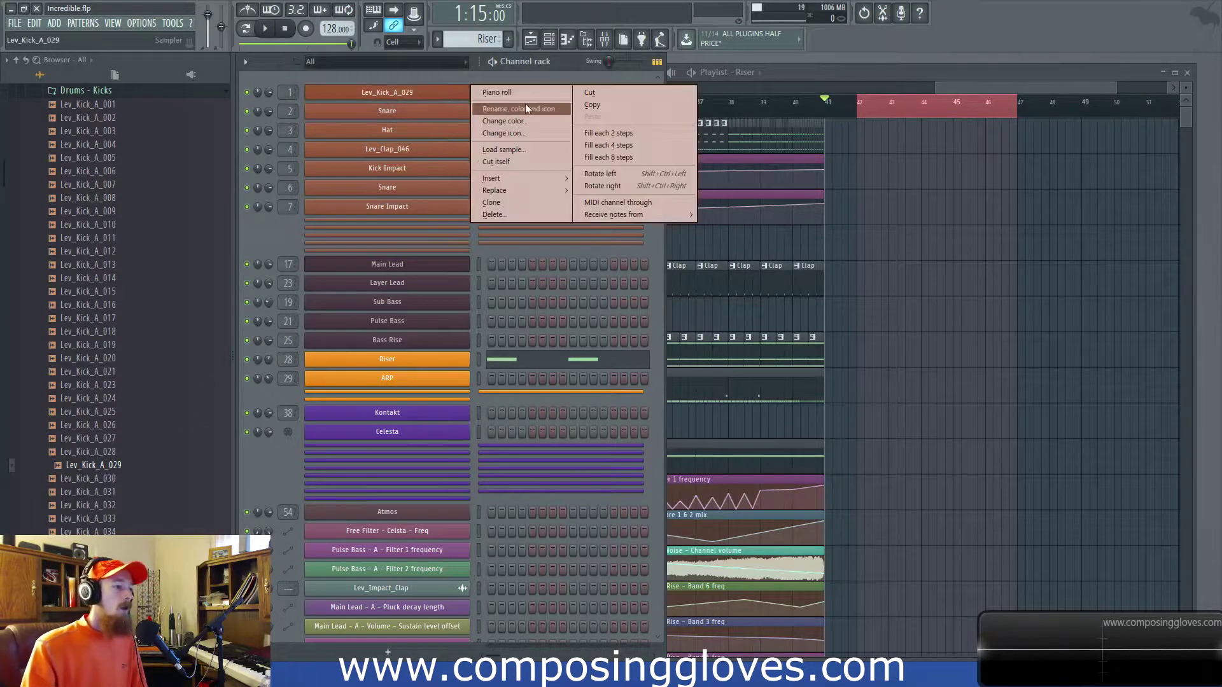
click(639, 147)
right_click(475, 88)
click(582, 90)
Create a new empty pattern and fill every 4 steps of the Lev_Kick_A_029 channel.
click(509, 40)
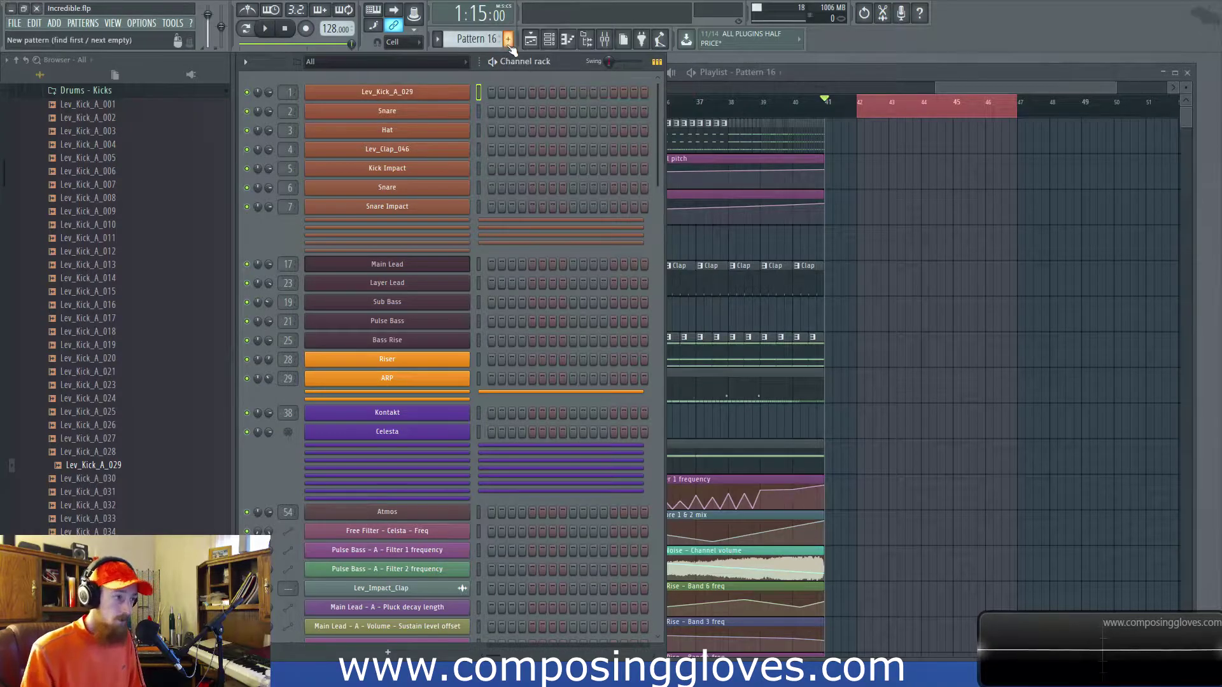
right_click(445, 91)
click(593, 116)
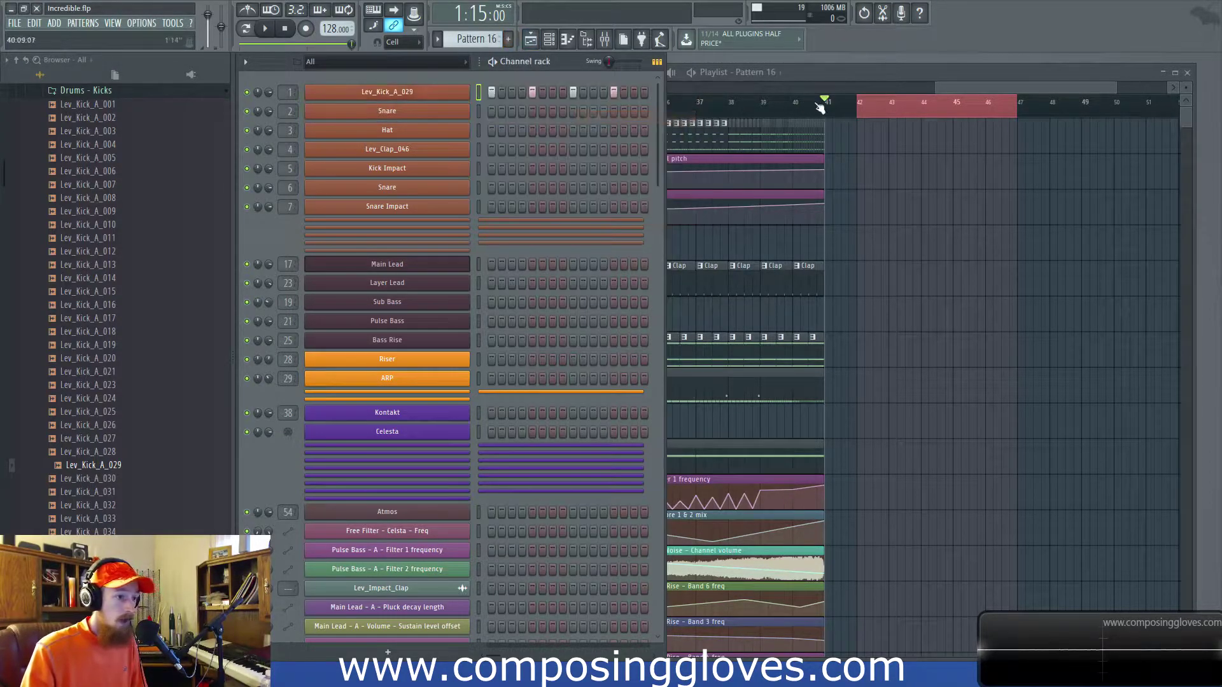
Place the Pattern 16 clip at bar 42 on the Extra 4 playlist track.
click(972, 87)
scroll(884, 176, up, 2)
scroll(887, 176, up, 2)
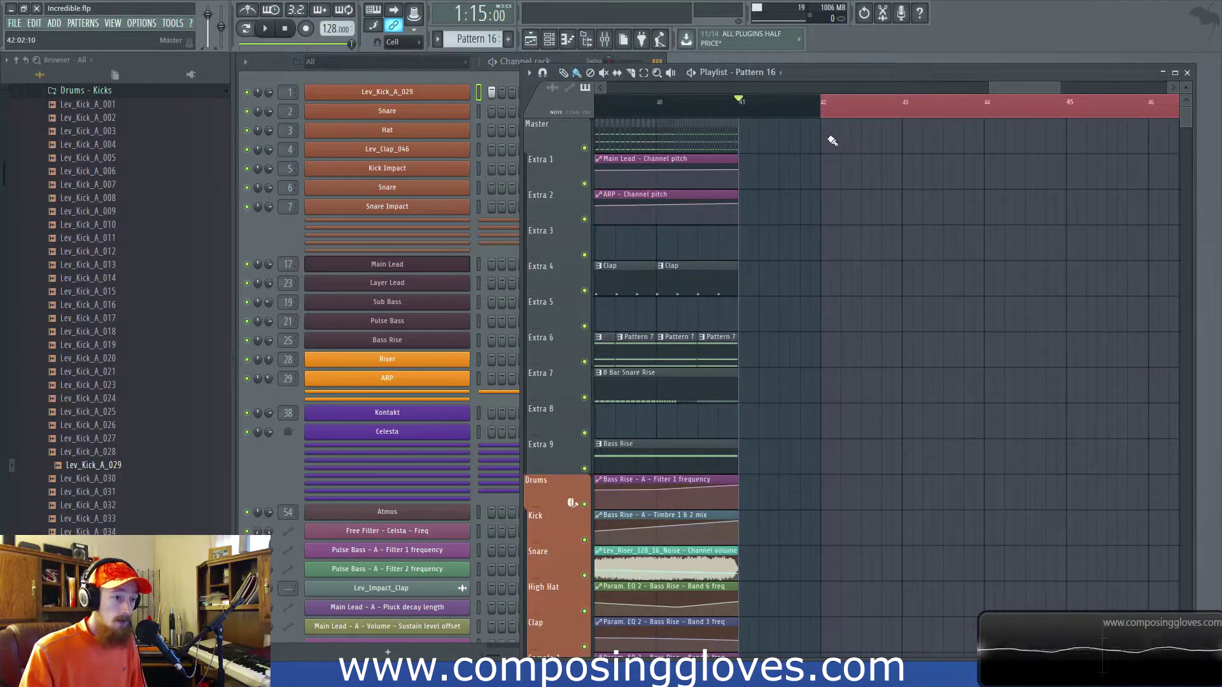
click(828, 191)
scroll(881, 199, down, 5)
drag(923, 207, 910, 275)
Cut the Lev_Kick_A_029 steps from Pattern 16 and check the channel's piano roll for leftover notes.
click(293, 228)
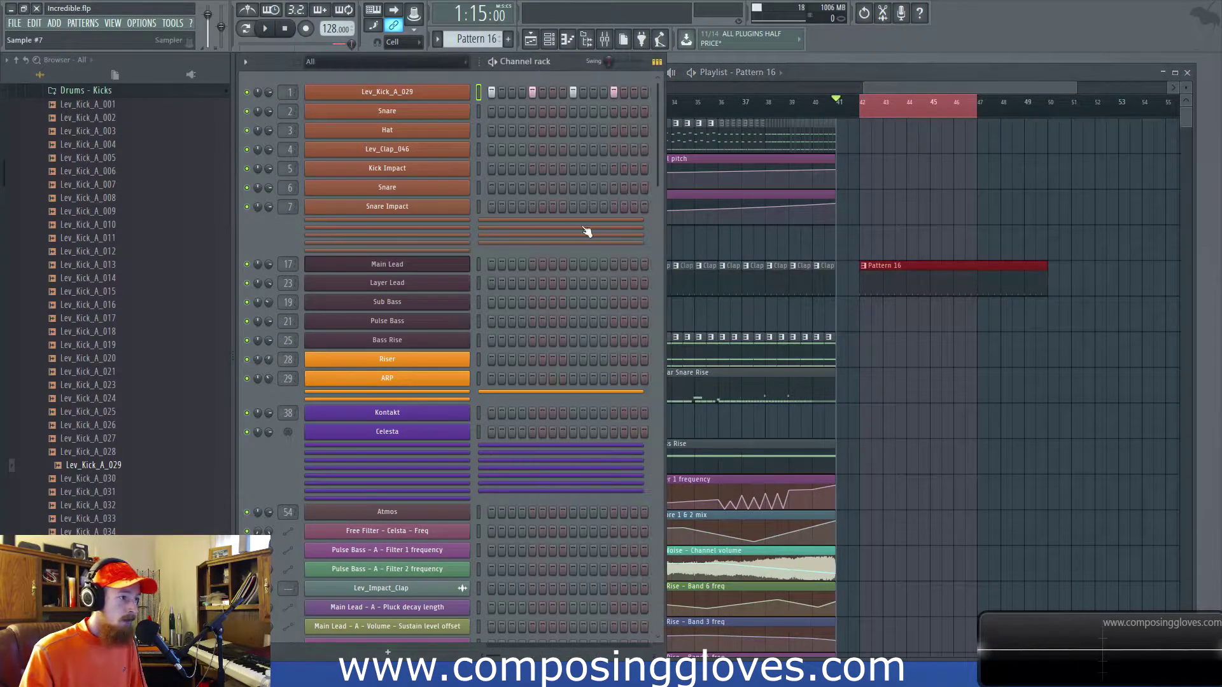
scroll(578, 231, down, 5)
scroll(582, 217, up, 5)
scroll(509, 114, up, 1)
scroll(471, 96, down, 1)
scroll(449, 84, up, 1)
right_click(466, 89)
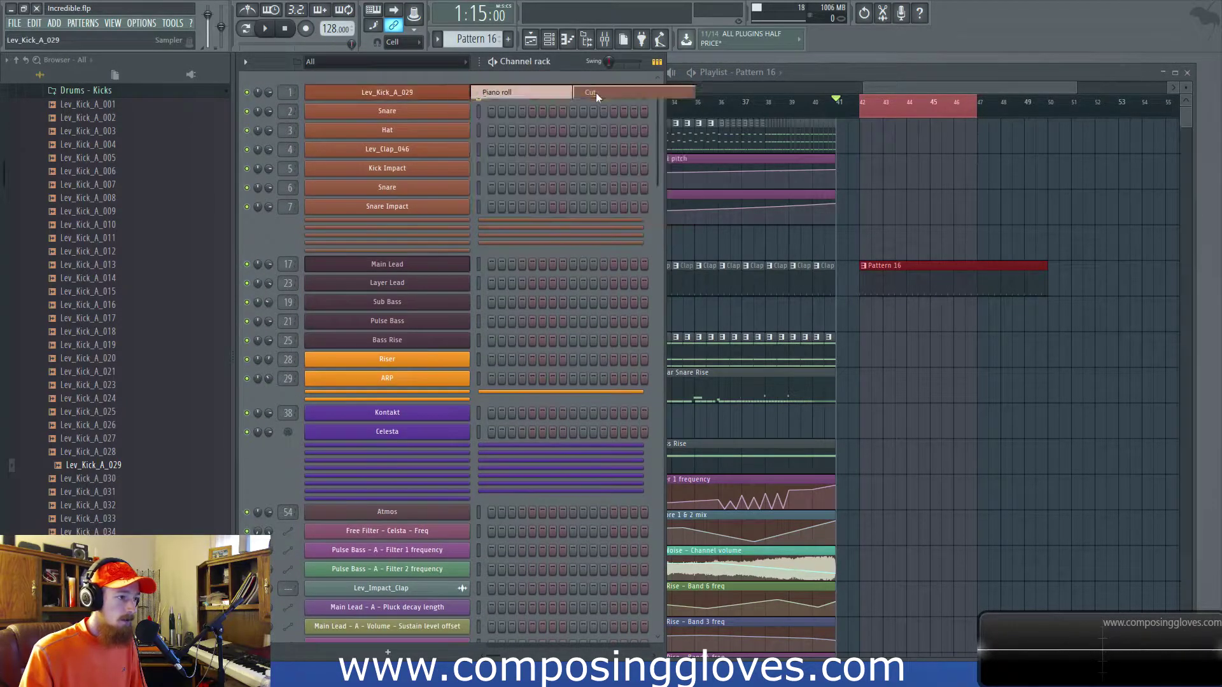
right_click(453, 97)
right_click(470, 89)
click(498, 93)
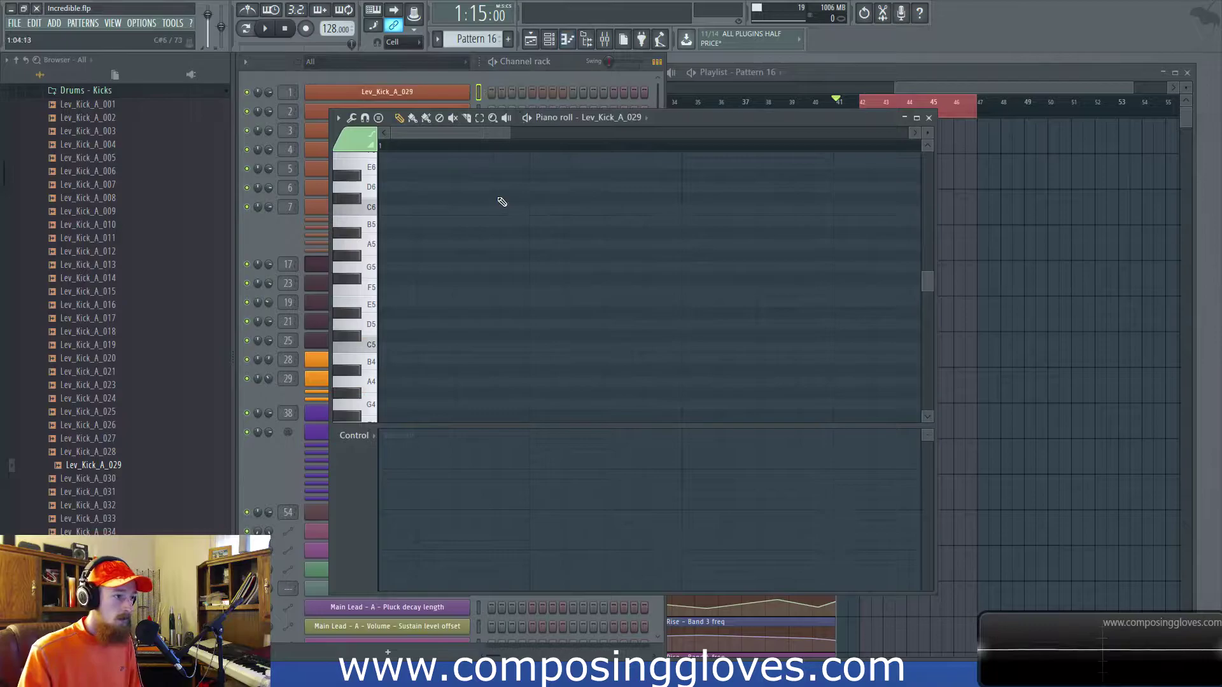
click(976, 83)
Refill every 4 steps of the Lev_Kick_A_029 channel in Pattern 16.
click(427, 83)
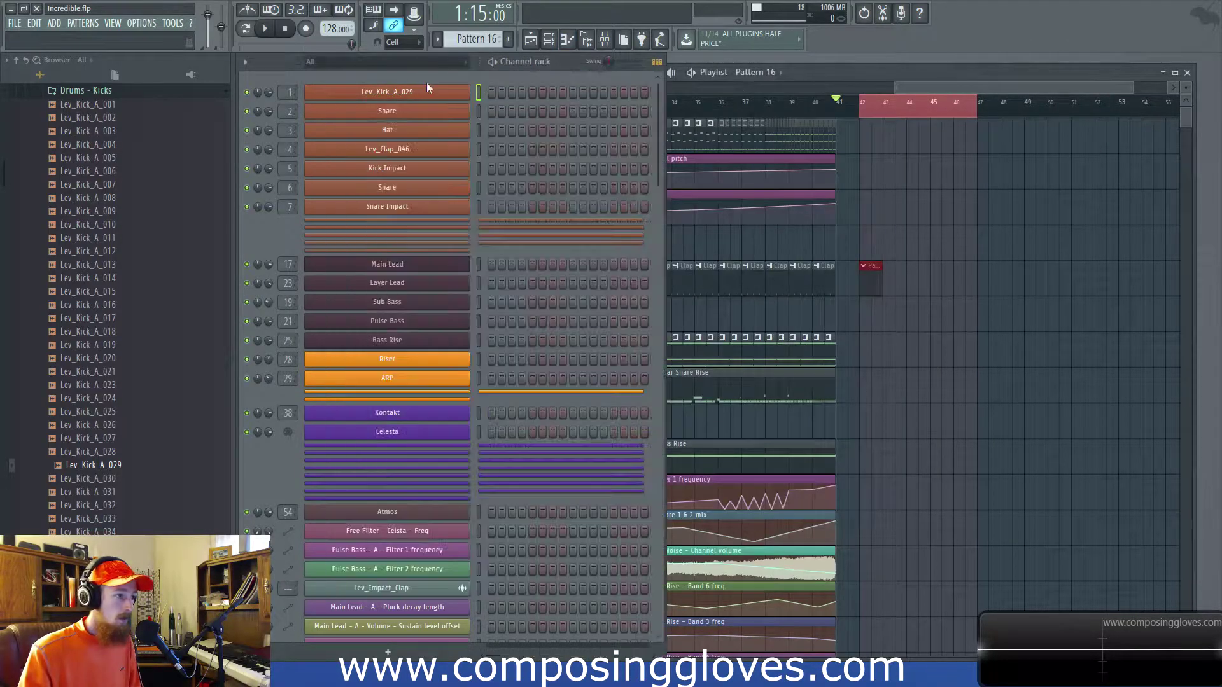
right_click(426, 87)
click(621, 140)
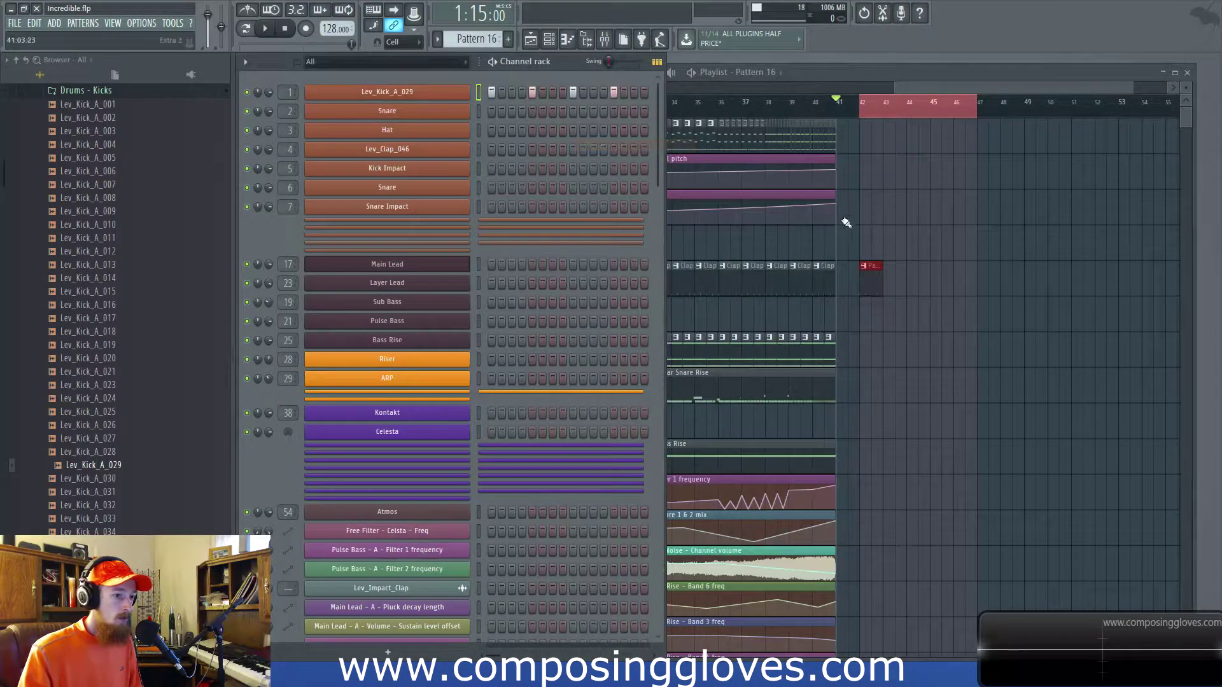
Repeat Pattern 16 on the Extra 4 track from bar 42 through bar 46 and play the section.
scroll(894, 197, up, 4)
drag(774, 270, 1002, 281)
click(747, 110)
key(space)
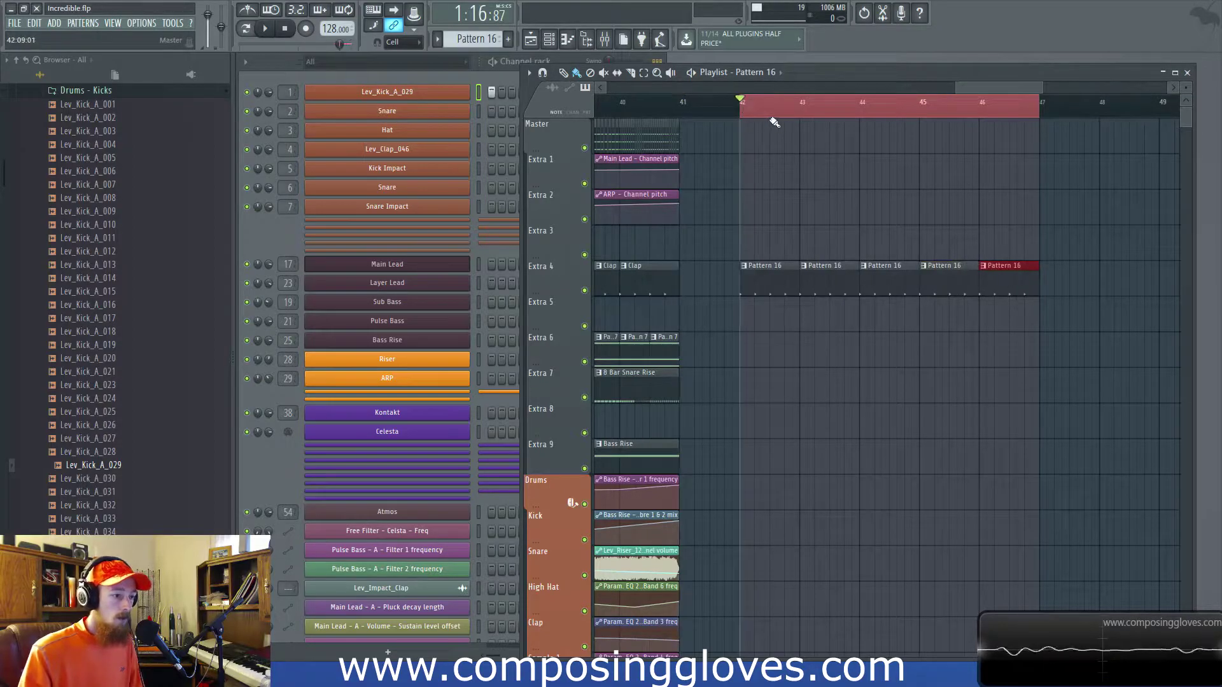
Insert Fruity parametric EQ 2 in the first effect slot of the Kick mixer track.
click(420, 95)
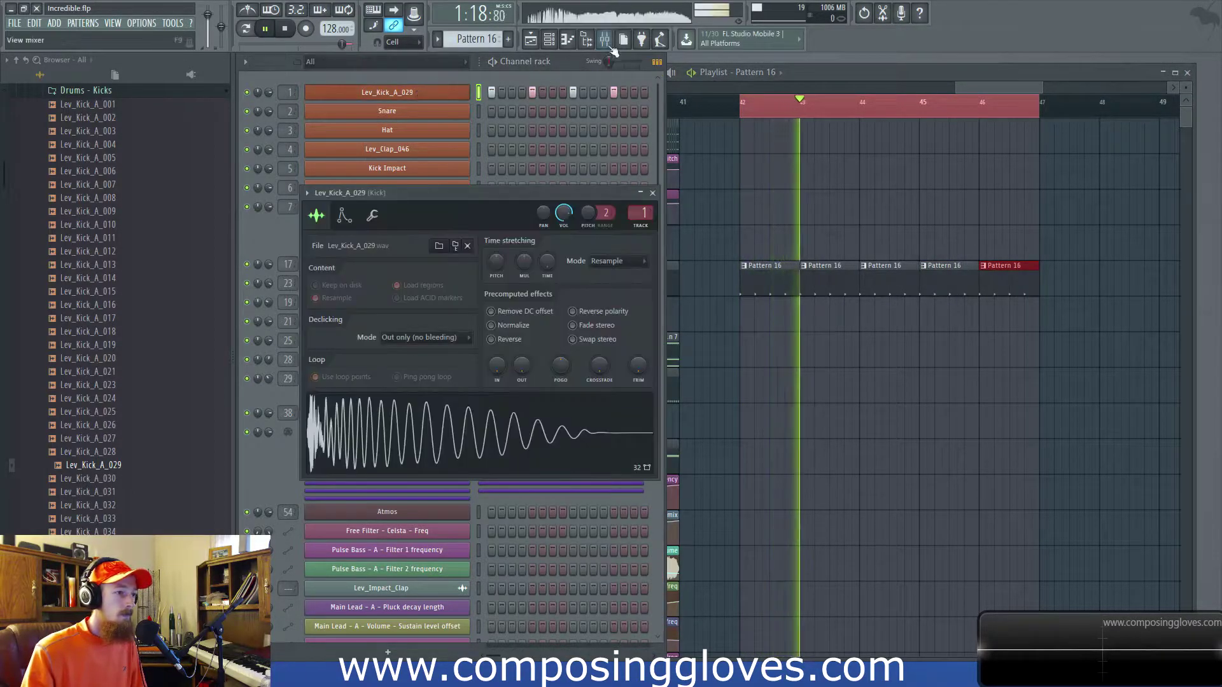
key(F9)
key(space)
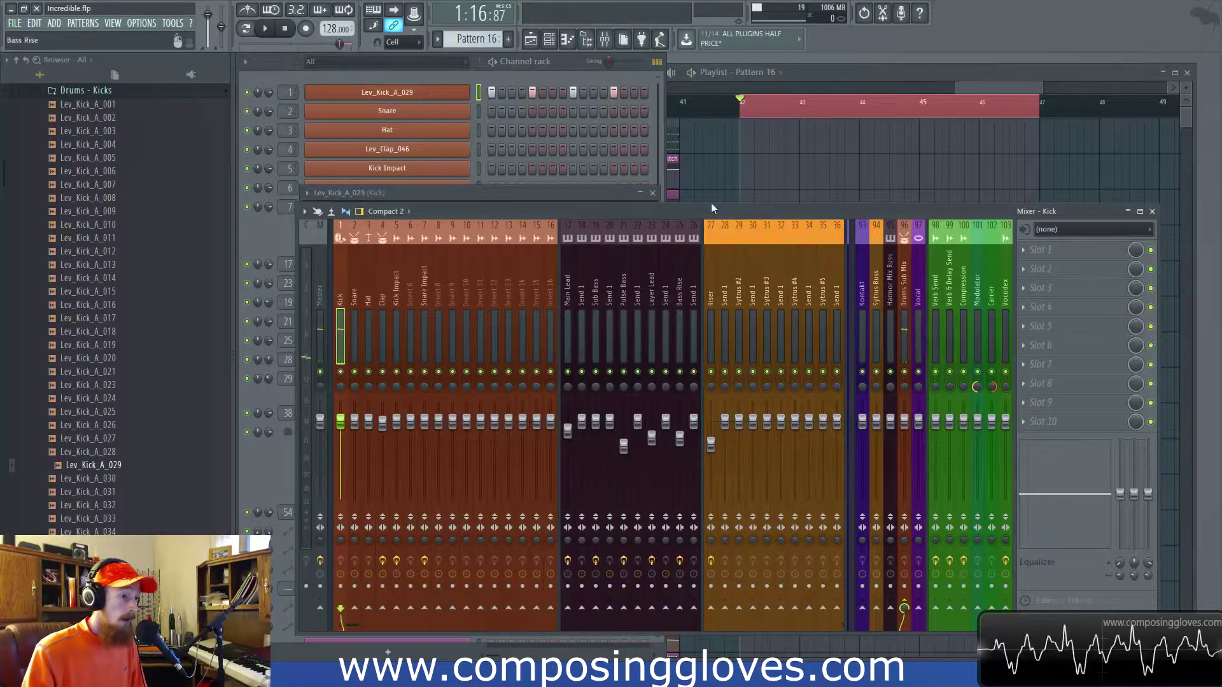
click(980, 92)
click(348, 261)
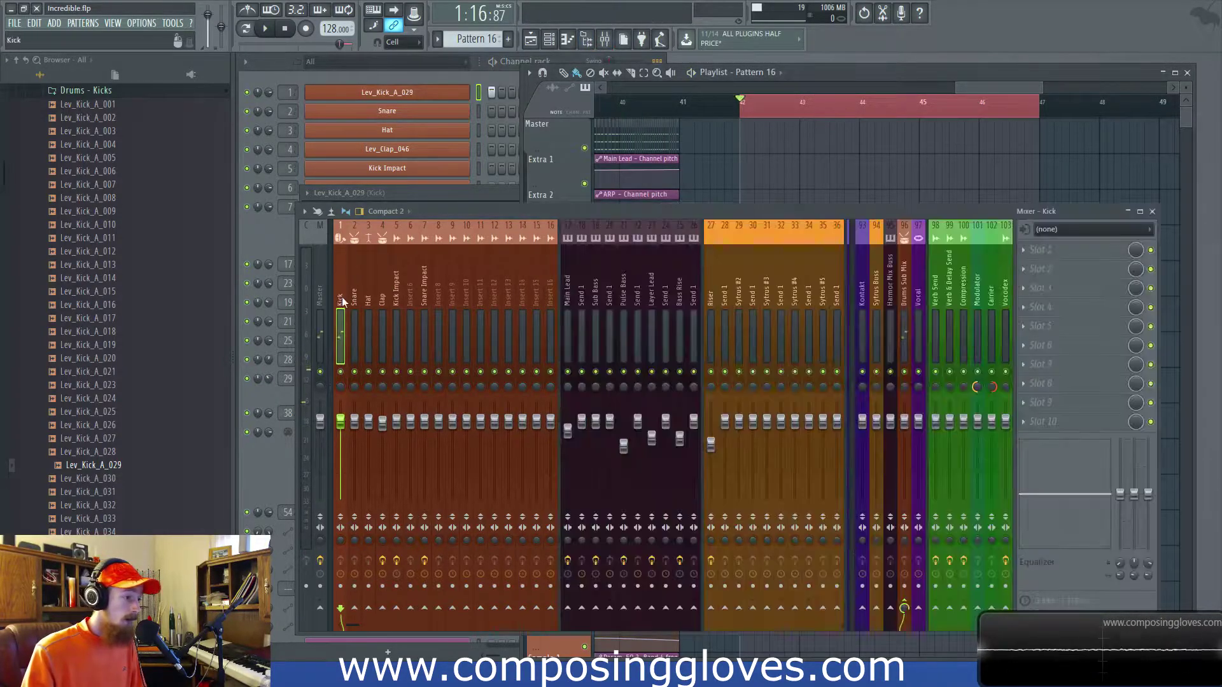
click(1053, 250)
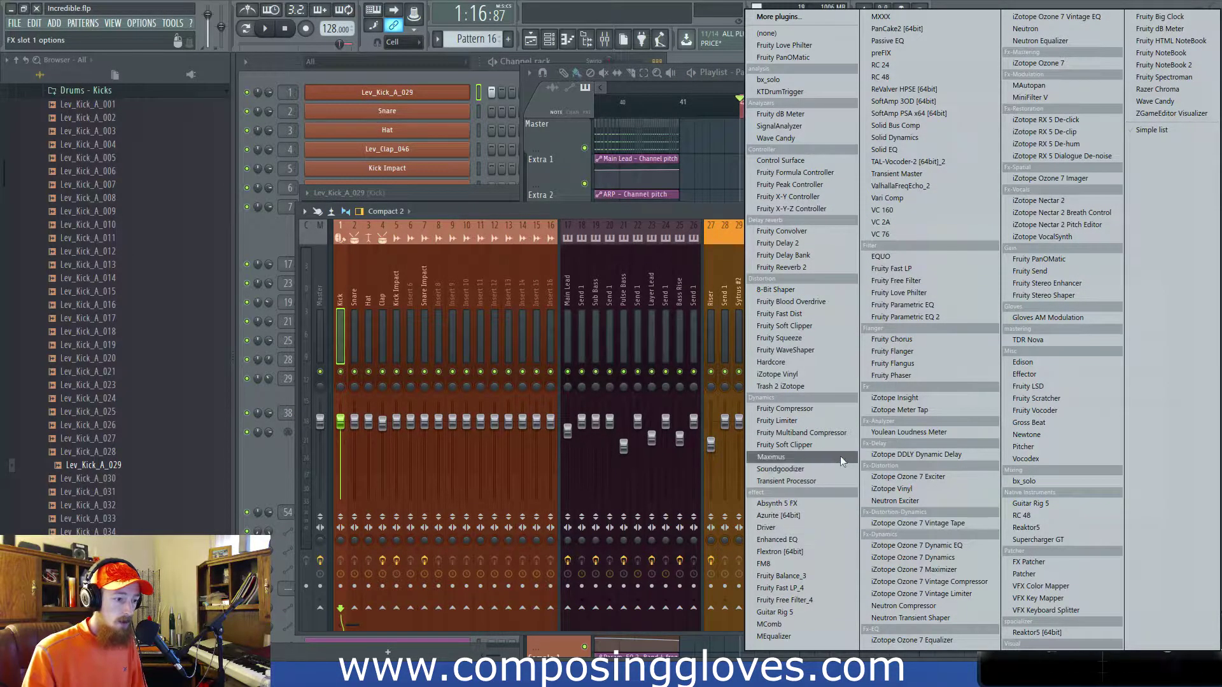
click(934, 316)
Raise EQ band 3 slightly at about 2378 Hz on the playing kick, comparing it with the effect toggled.
key(space)
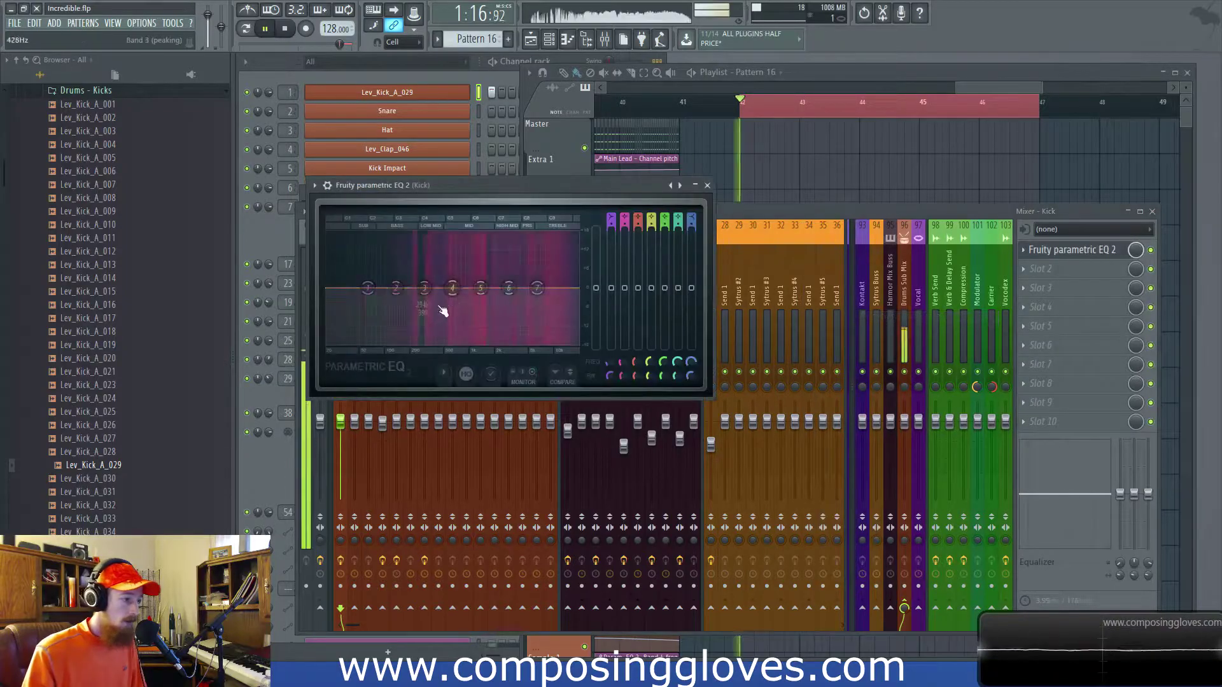
drag(423, 288, 502, 283)
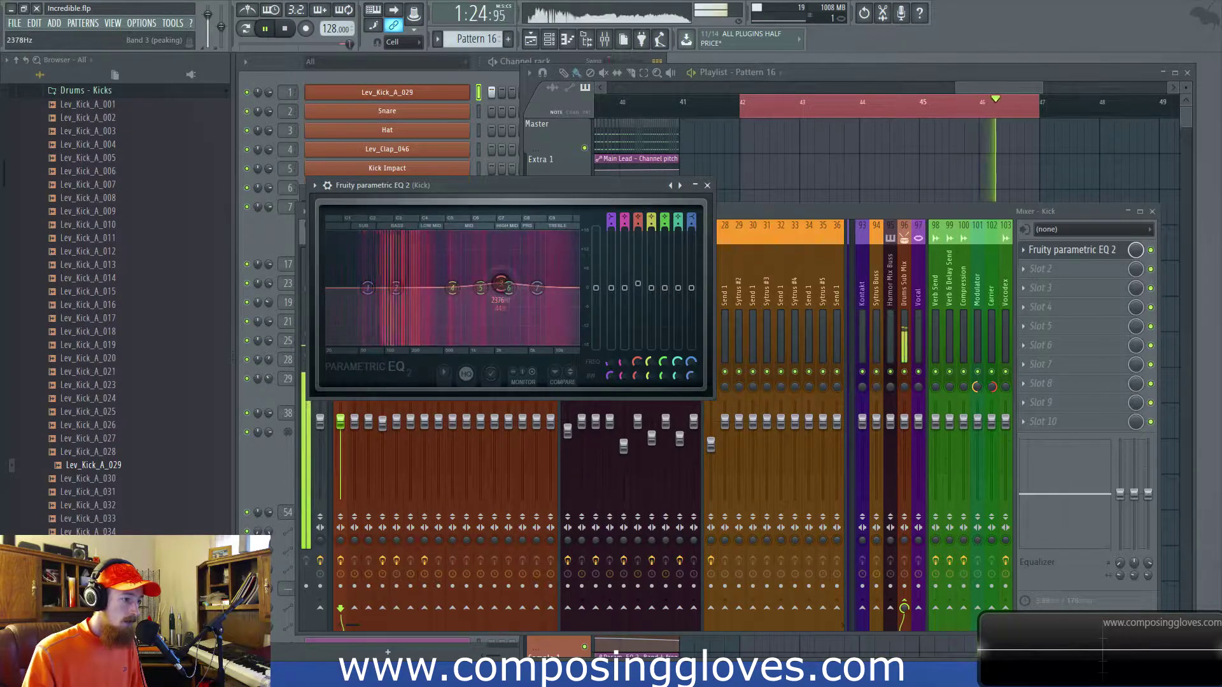
click(1152, 251)
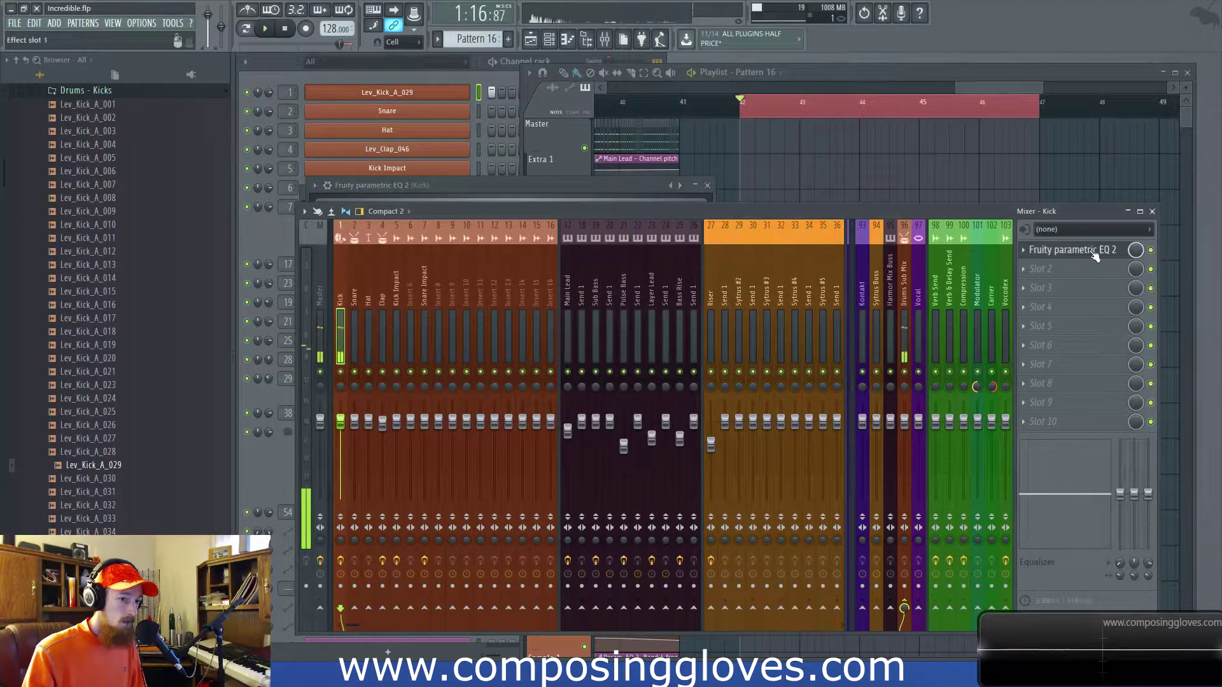
Insert Maximus in the Kick track's second effect slot and bend its high band's compression curve upward.
click(1034, 269)
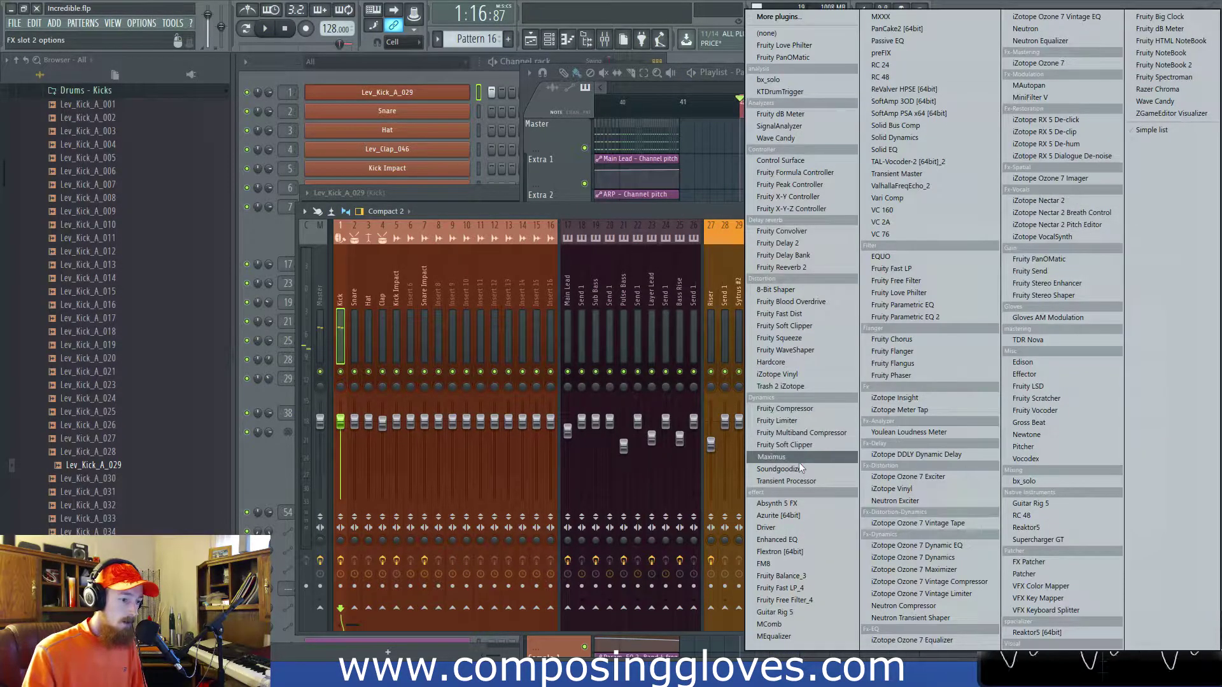
click(799, 460)
key(space)
click(356, 381)
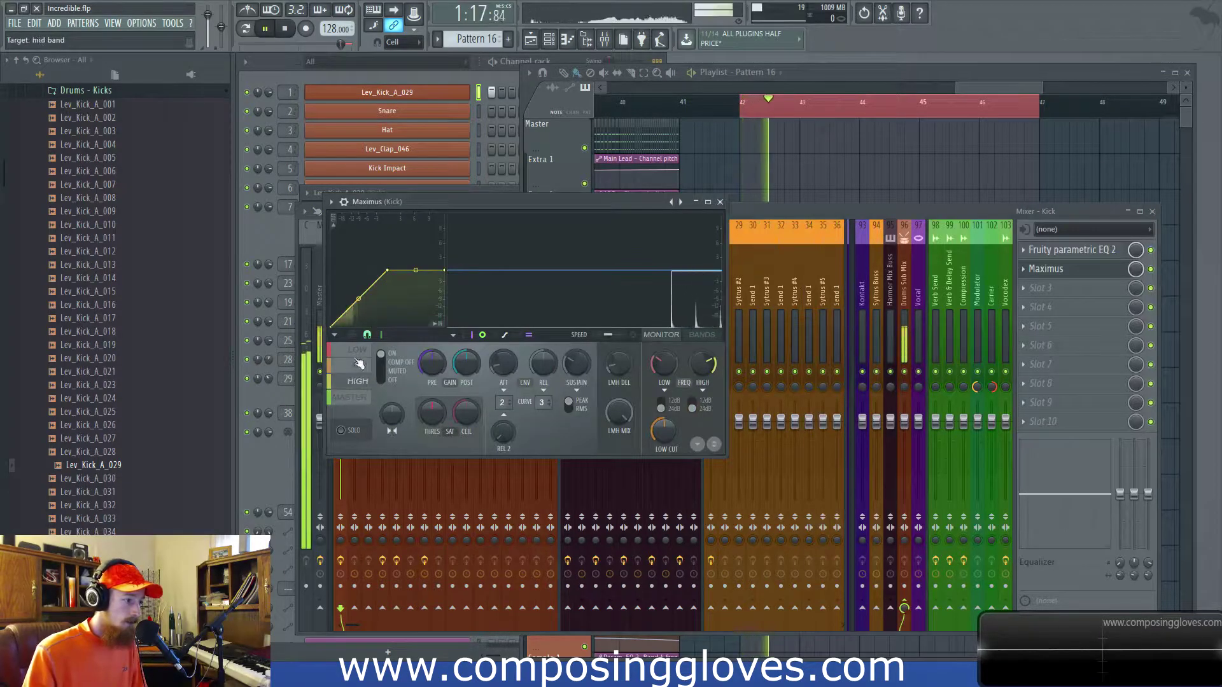
drag(349, 306, 367, 279)
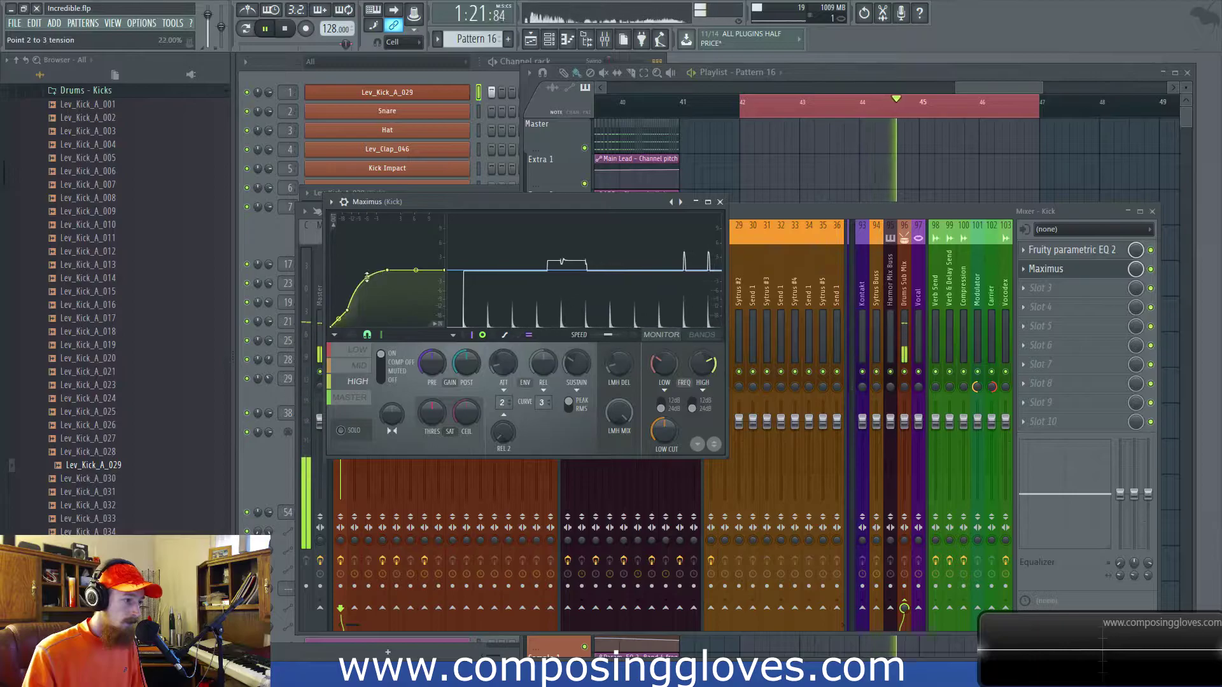
Bend Maximus's mid band compression curve upward and compare the kick with the effect bypassed and enabled.
click(360, 365)
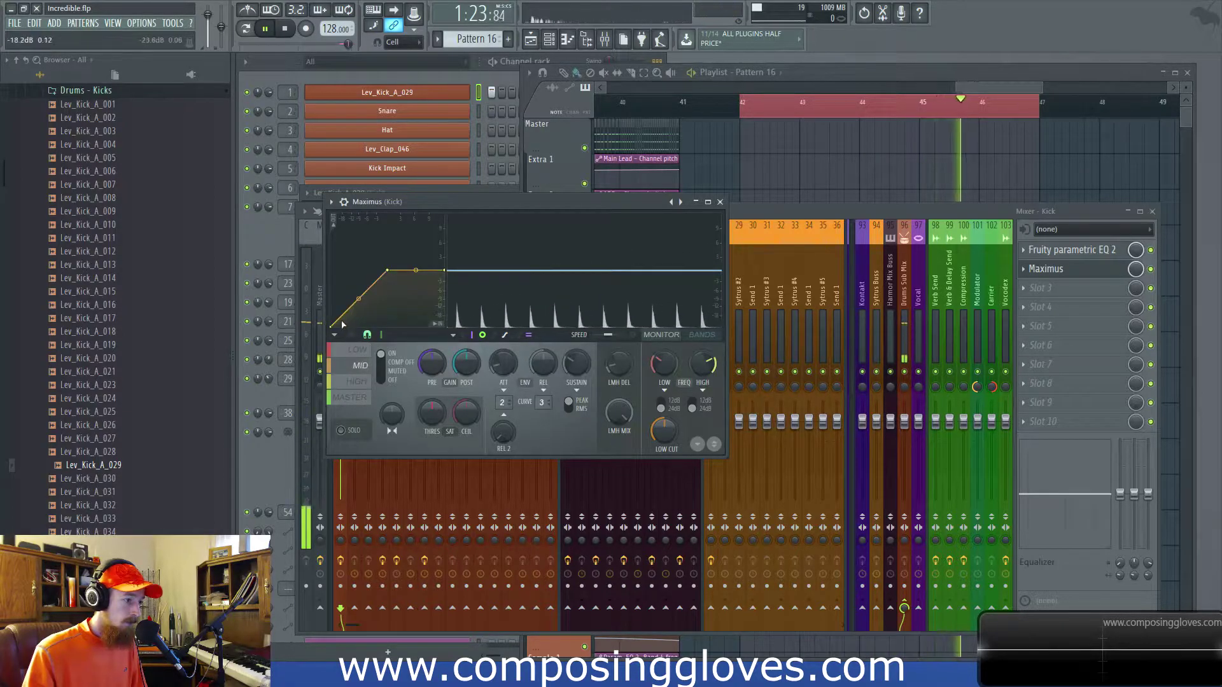
drag(364, 293, 364, 280)
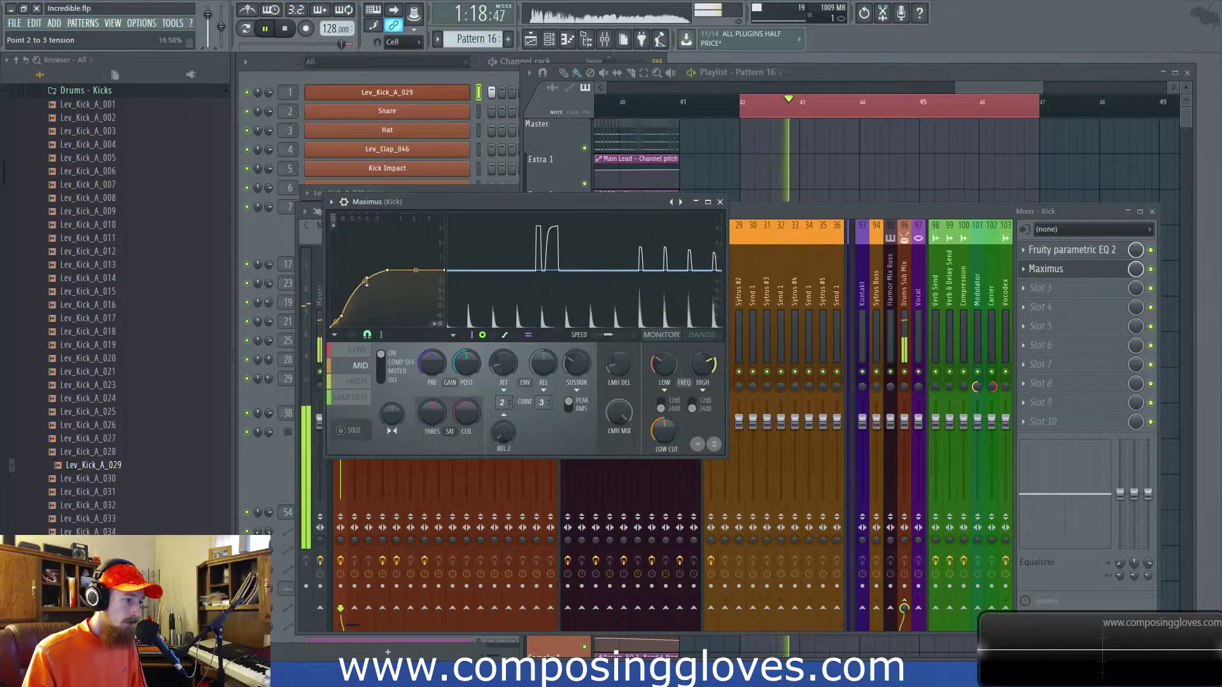
click(1150, 271)
click(1150, 271)
key(space)
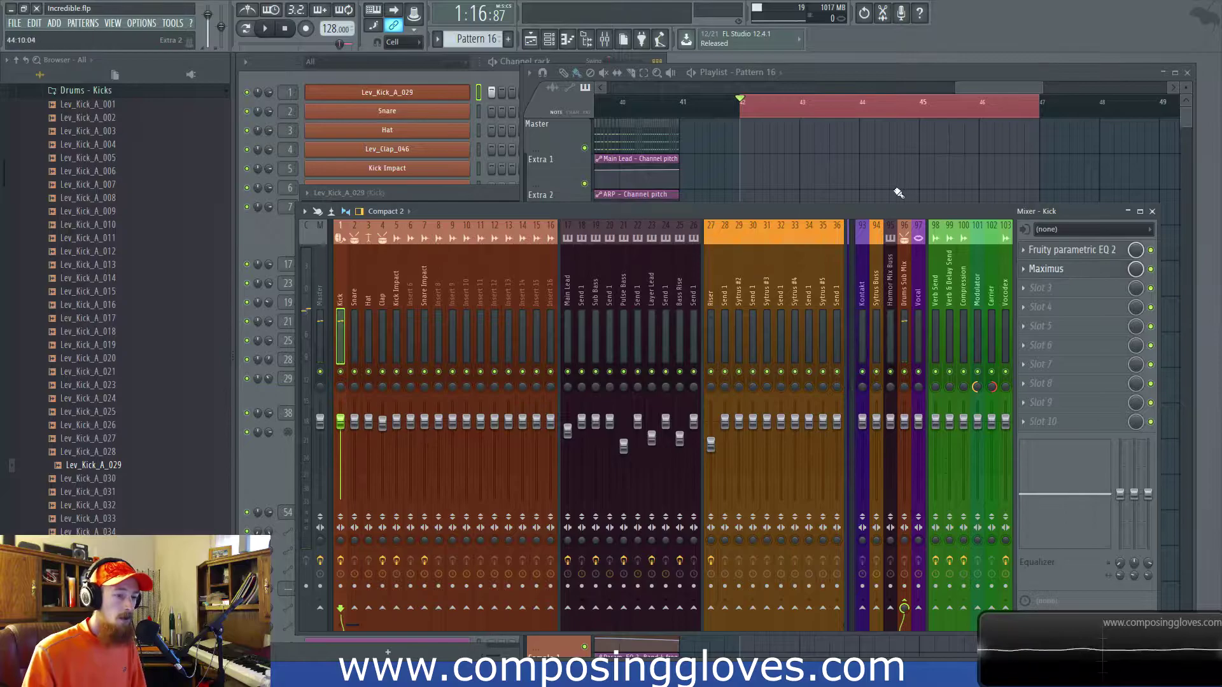
click(447, 194)
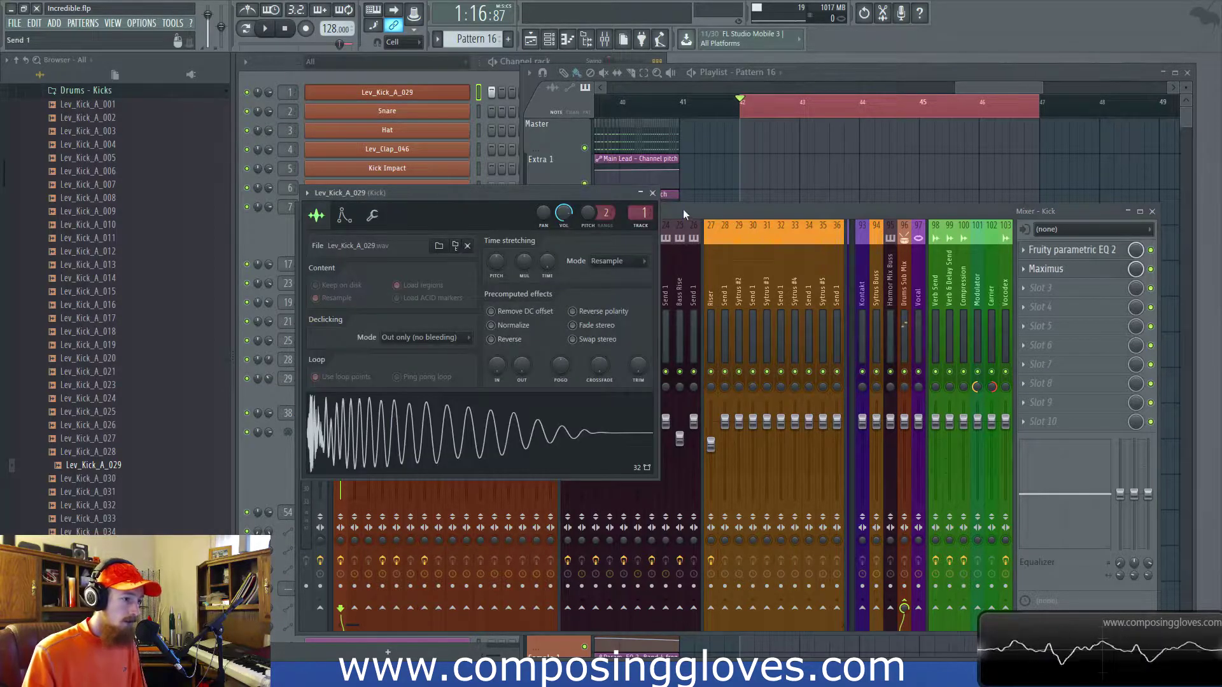
click(652, 192)
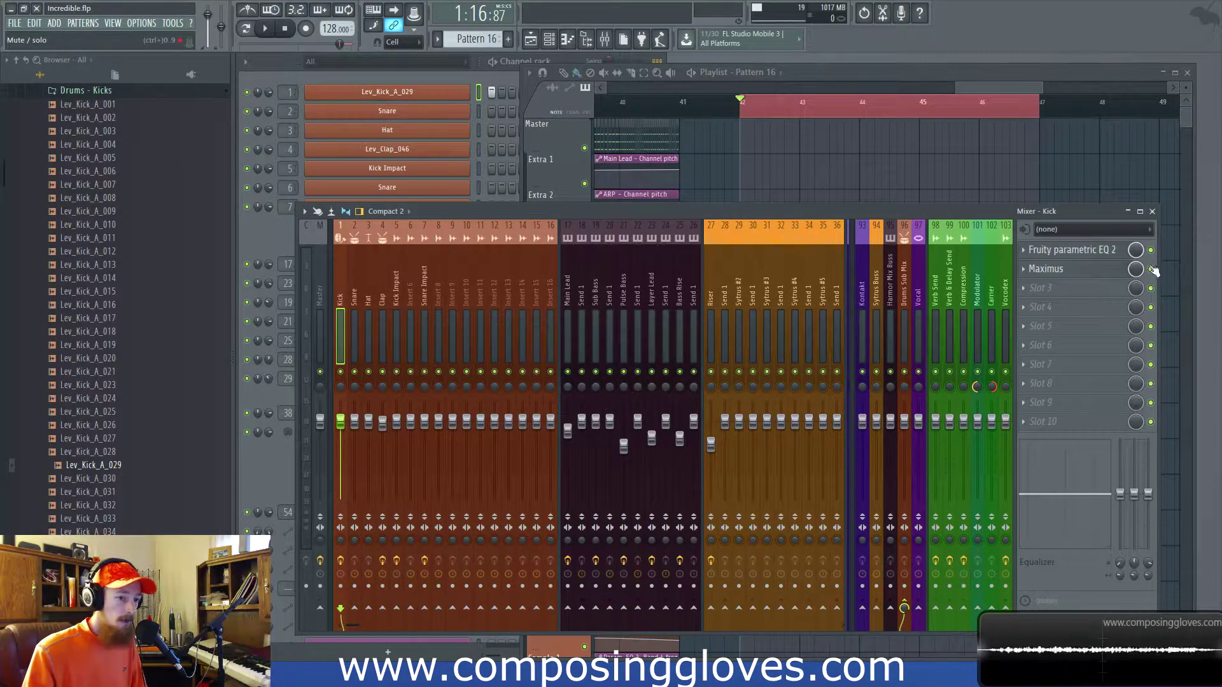
click(1004, 91)
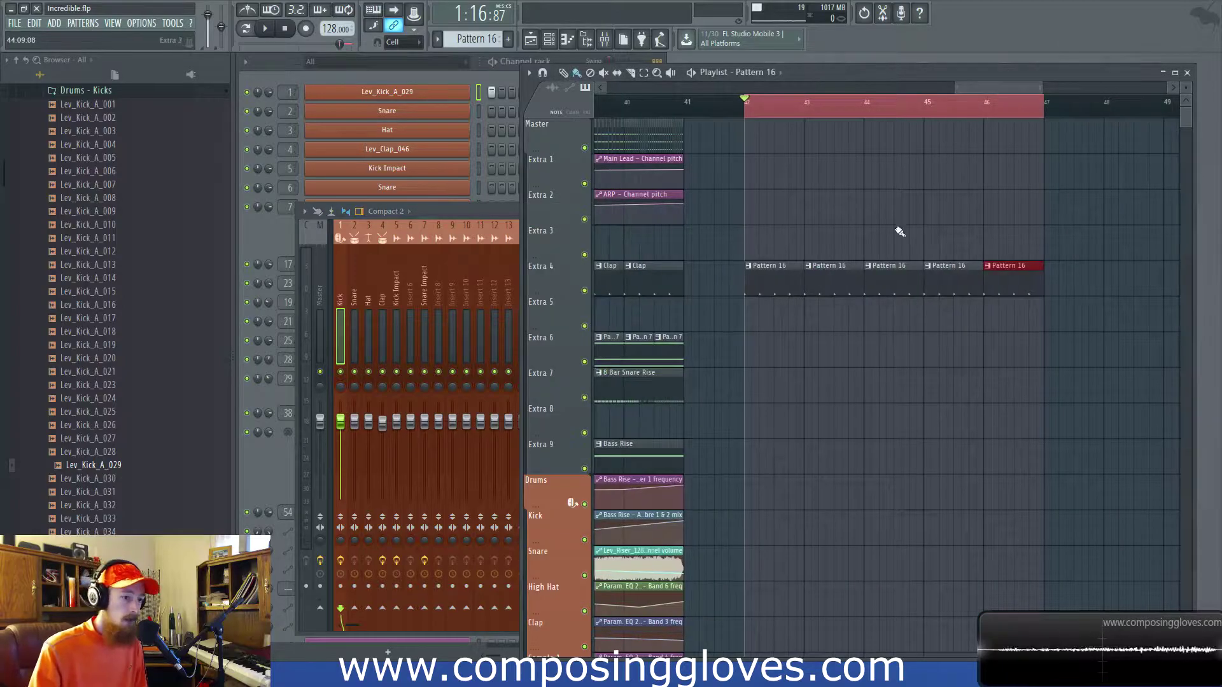
scroll(897, 232, up, 3)
scroll(831, 249, down, 3)
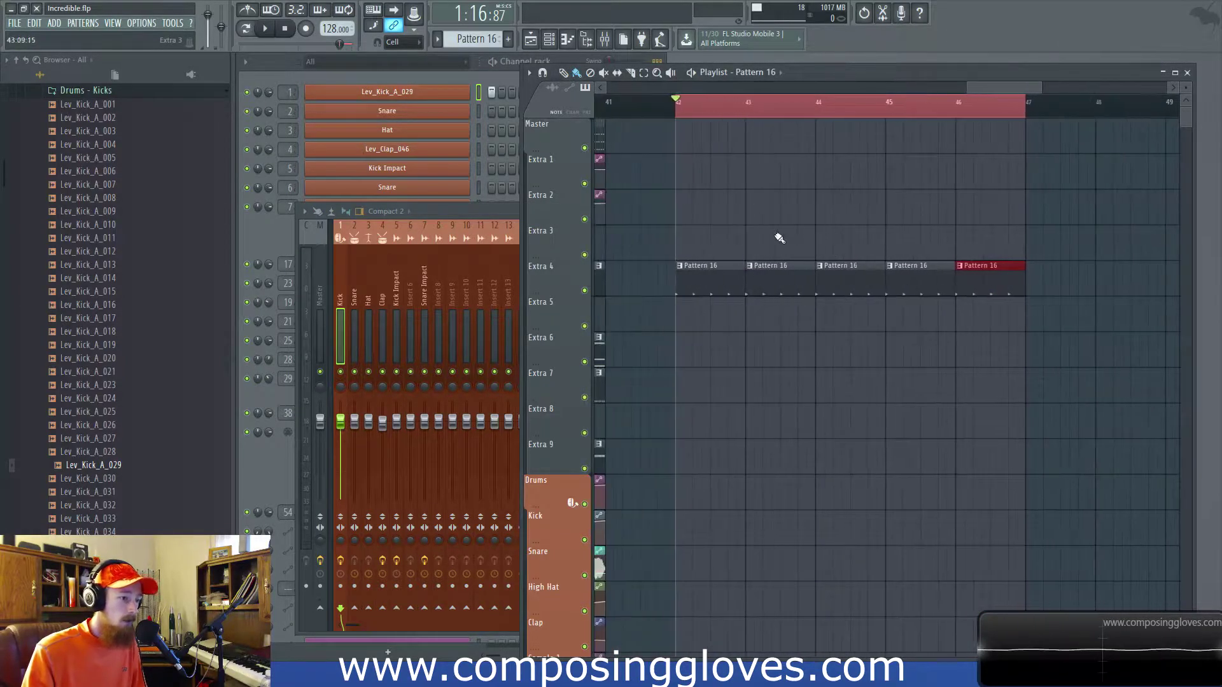
click(456, 214)
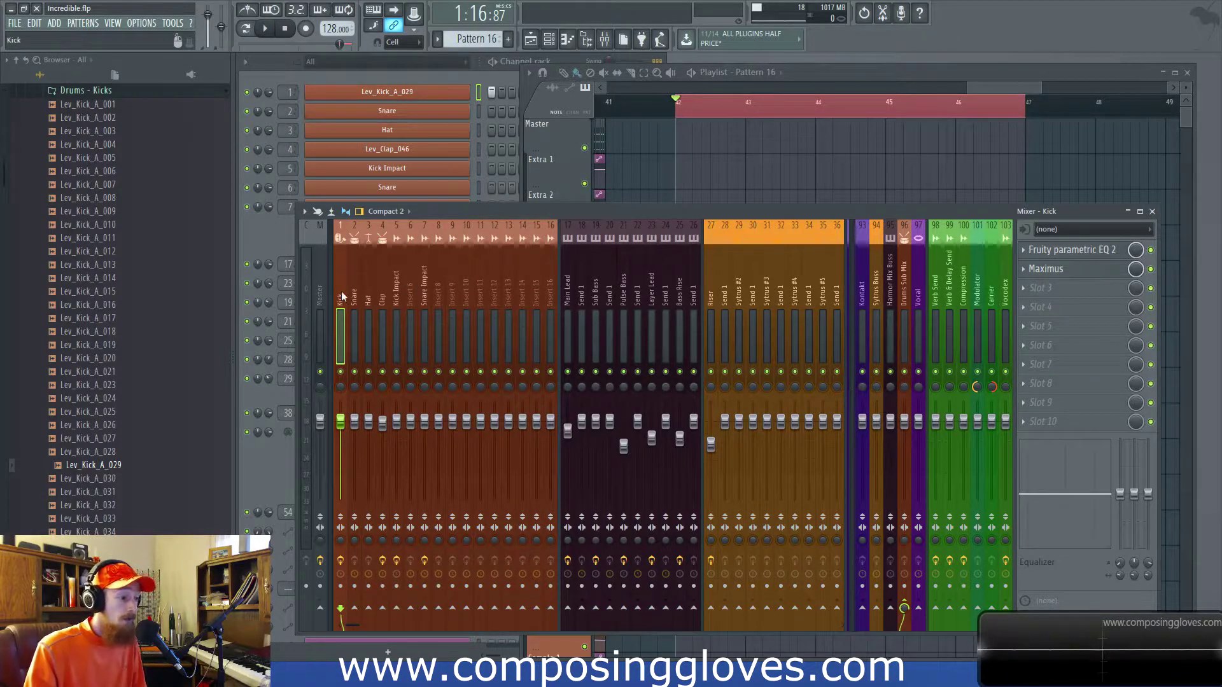
Trim the start of the first Pattern 16 clip to one beat after bar 42.
click(999, 87)
scroll(622, 303, up, 3)
drag(730, 289, 733, 288)
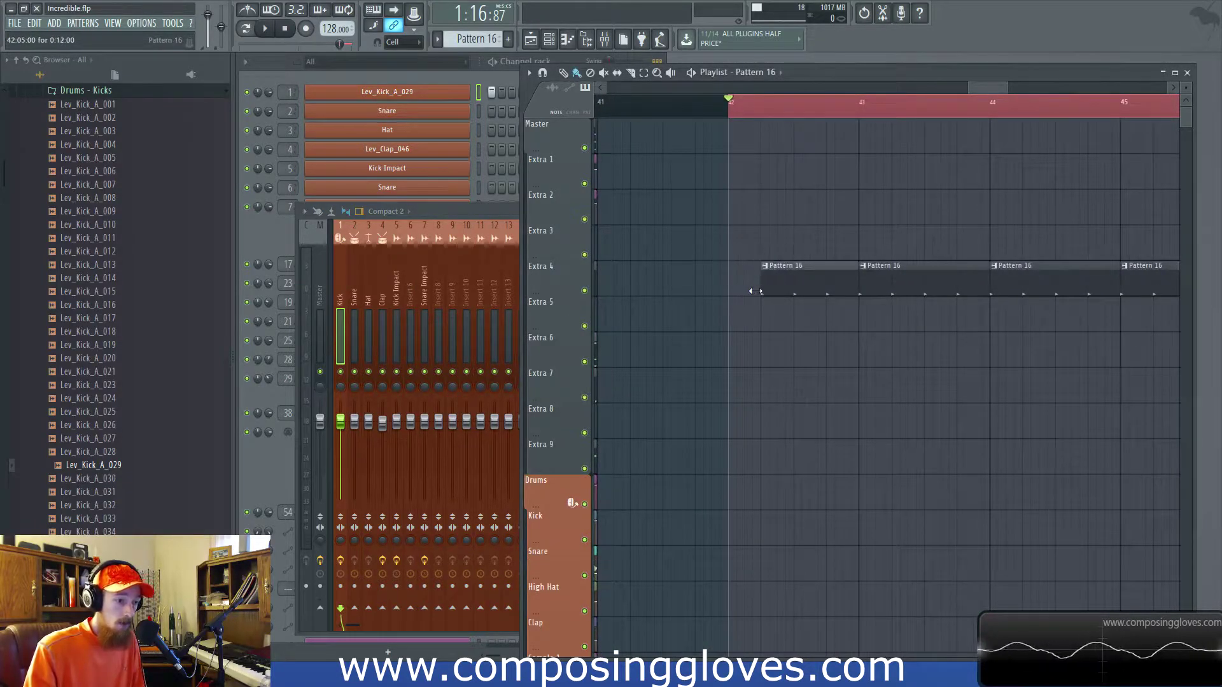
scroll(736, 169, down, 3)
Create a new empty pattern named Big HORN HIT.
click(244, 250)
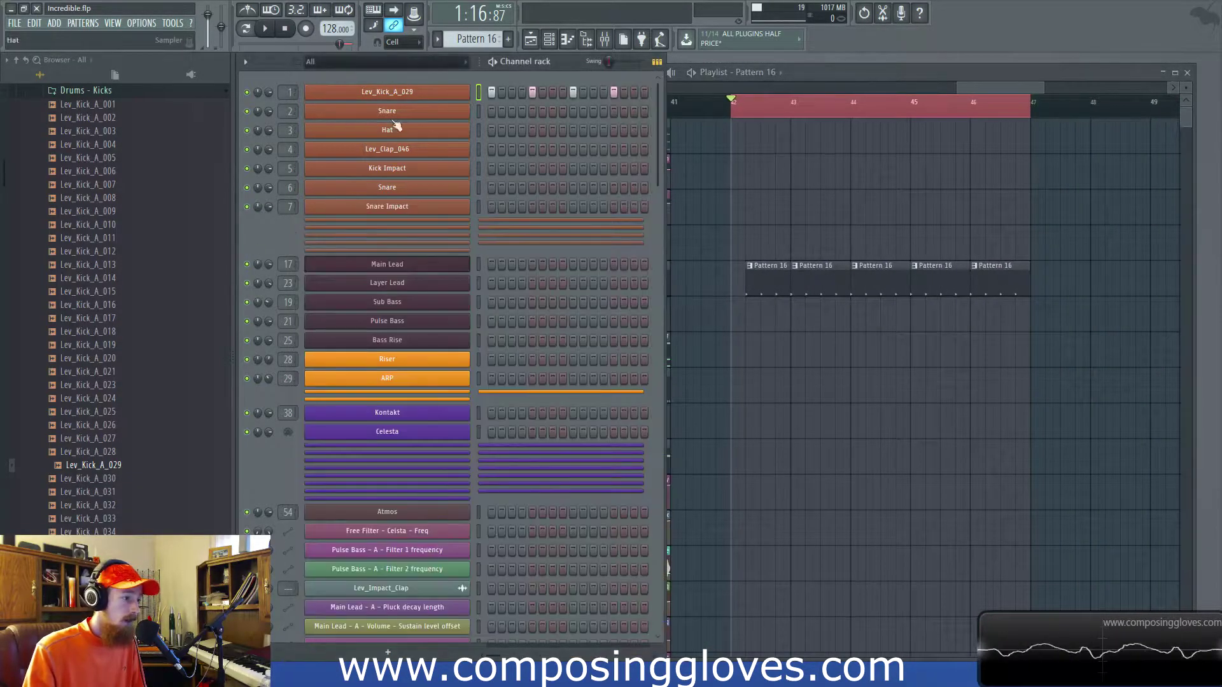
key(F4)
text(Big HP)
key(BackSpace)
text(ORN HIT)
key(Return)
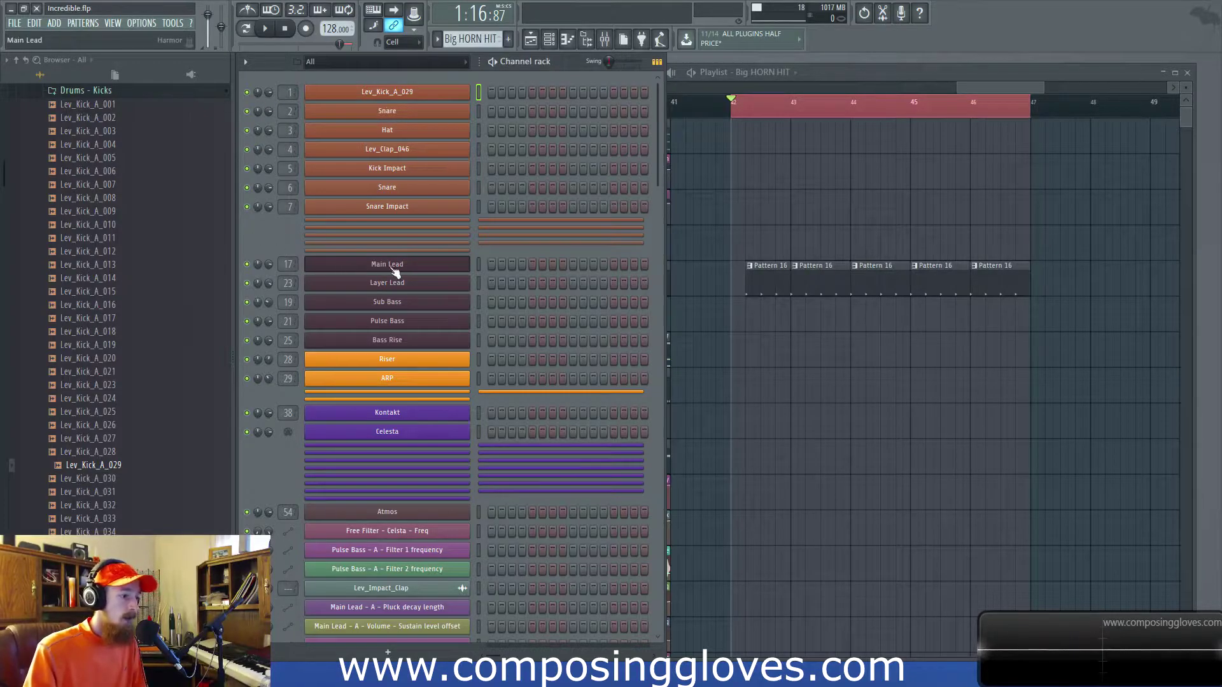
Unfold the Kontakt 1 #2 channel in the channel rack and rename it as Brass Hit.
scroll(395, 272, down, 3)
click(427, 277)
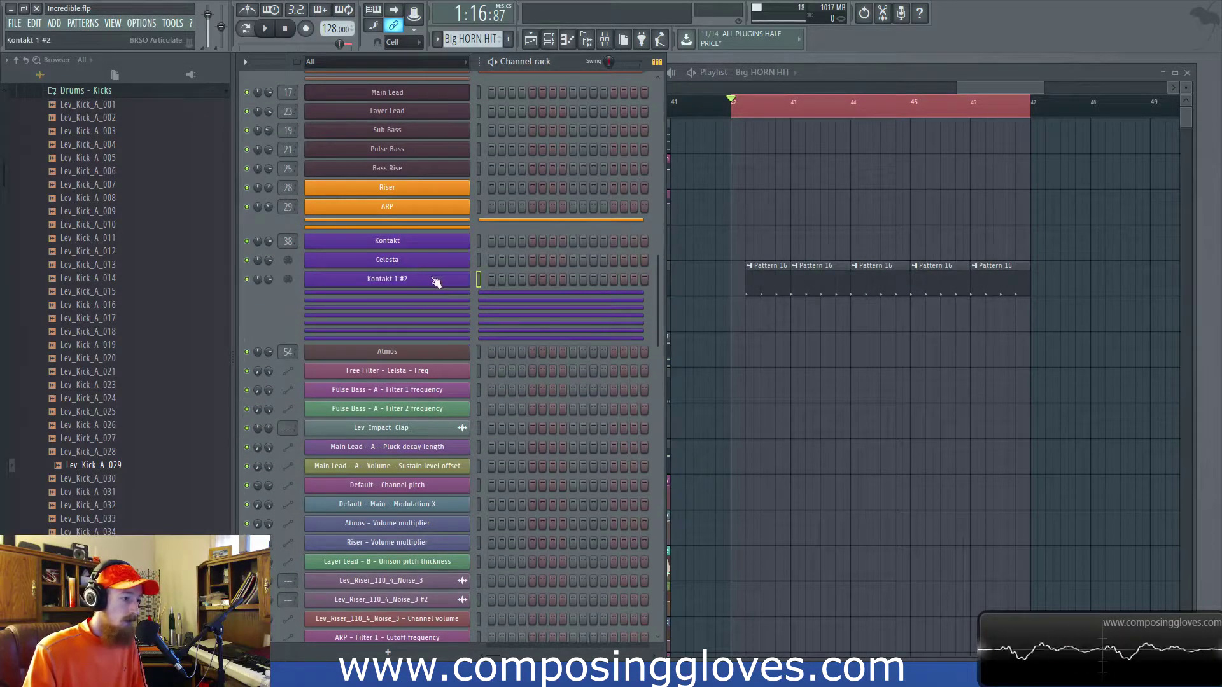
middle_click(434, 280)
text(B)
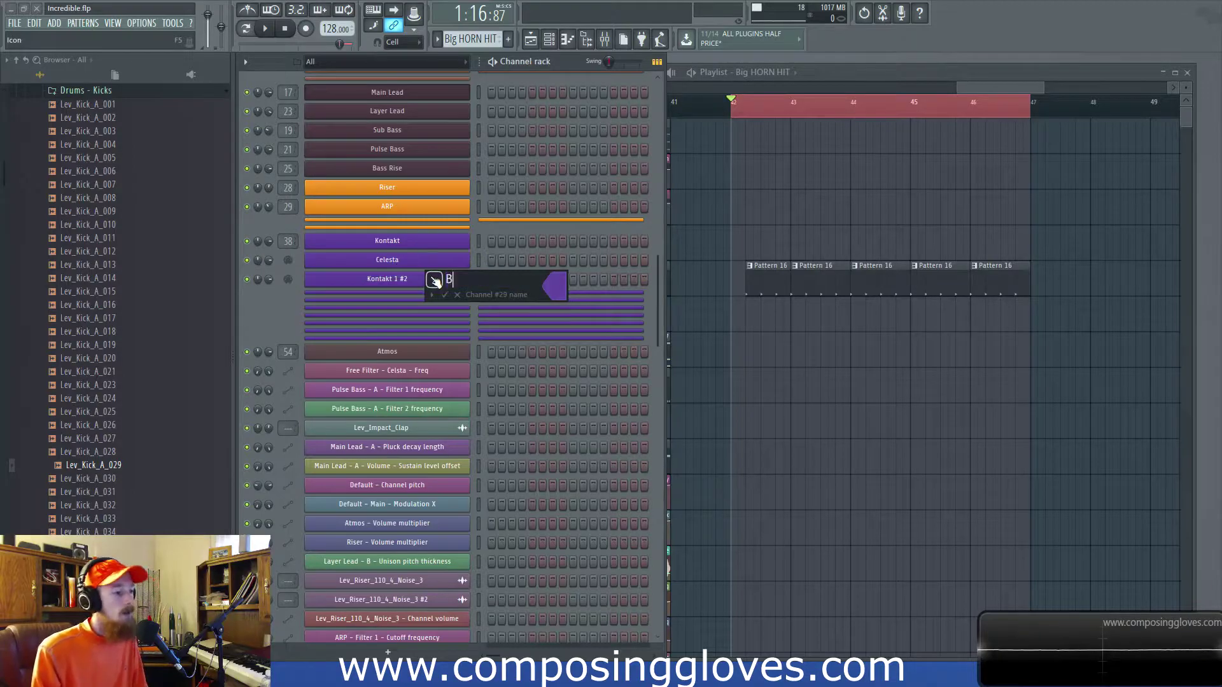
text(rass Hit)
key(Return)
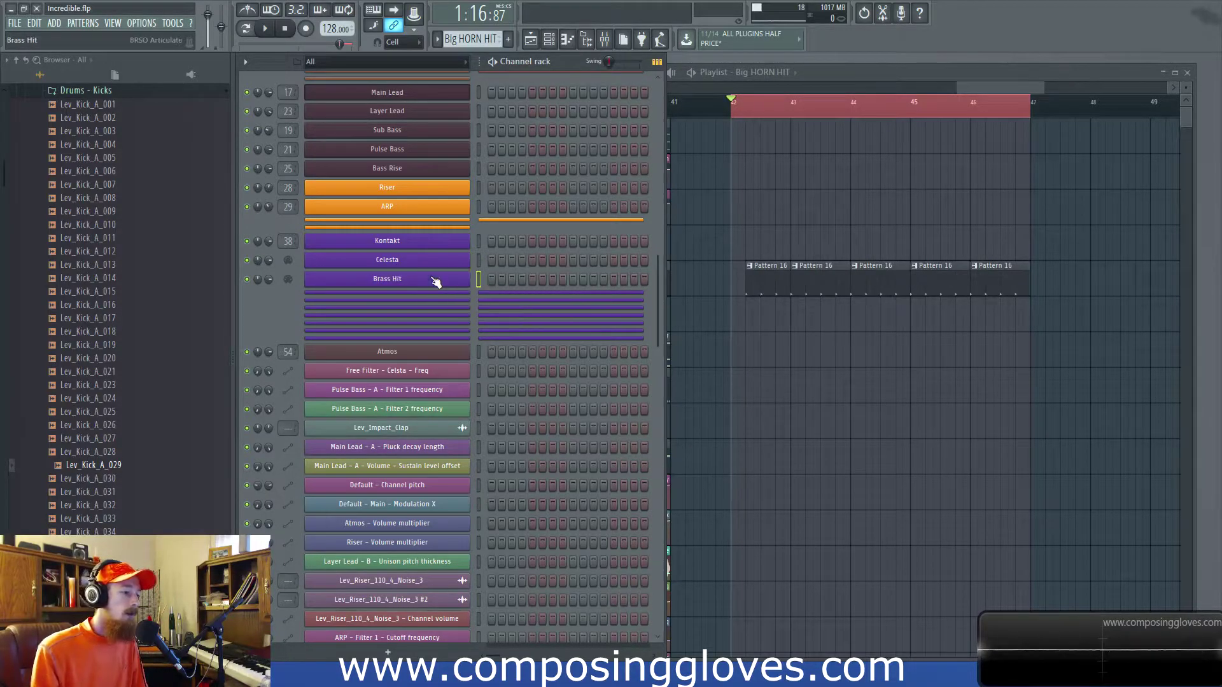
Unfold the next two collapsed Kontakt channels and rename Kontakt 1 #3 as BRSO Out.
click(421, 293)
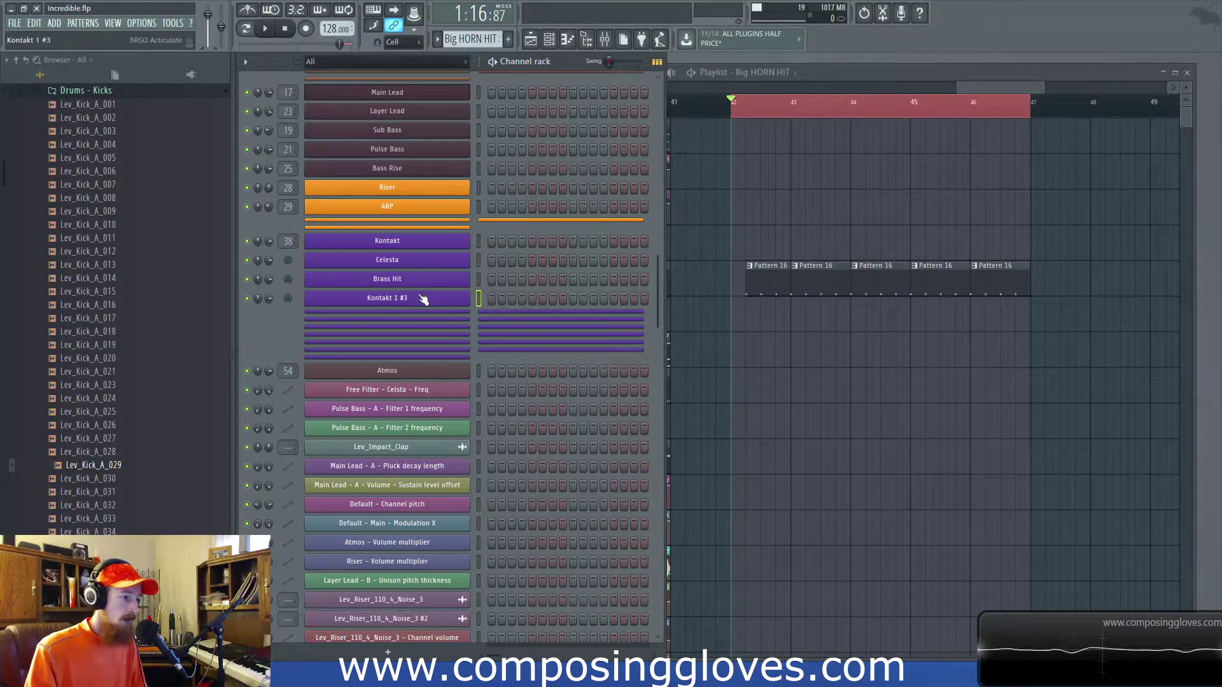
middle_click(420, 295)
text(Brass)
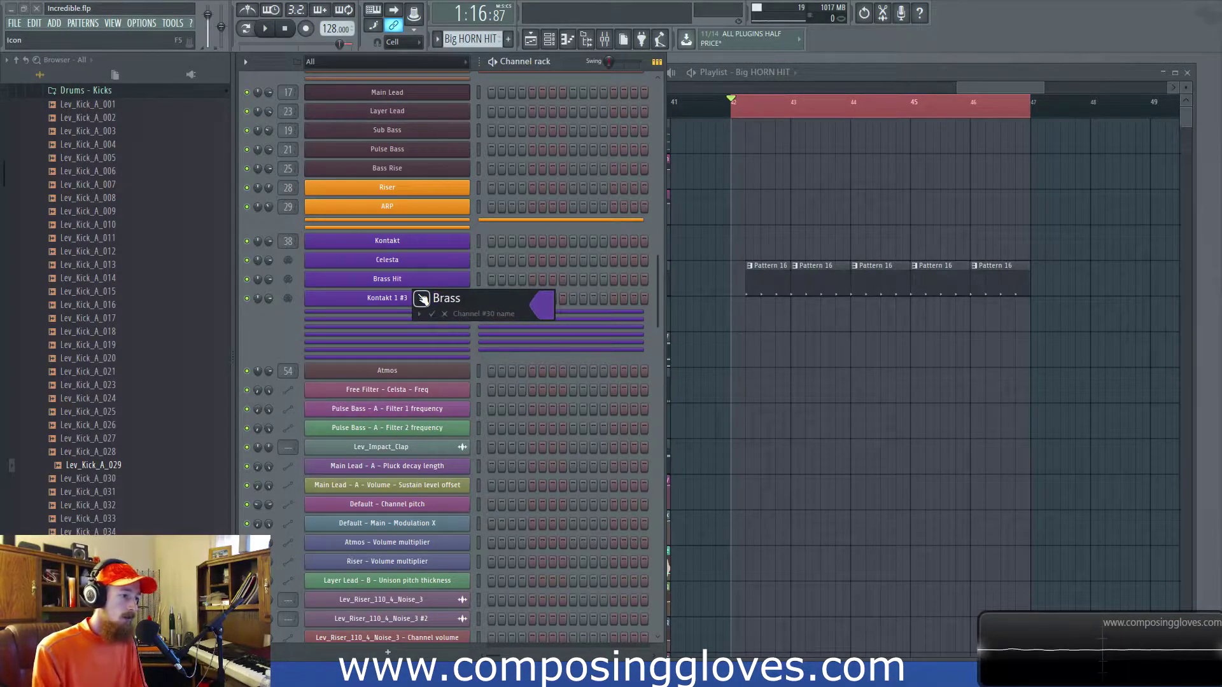
key(Return)
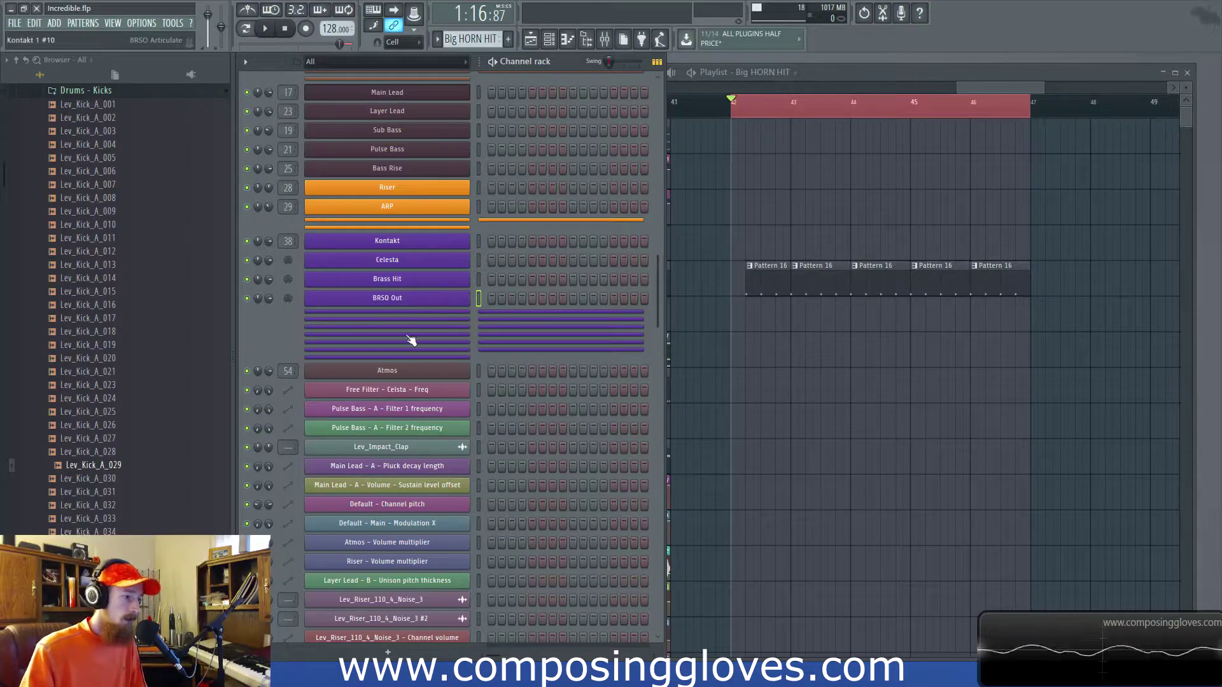
click(407, 314)
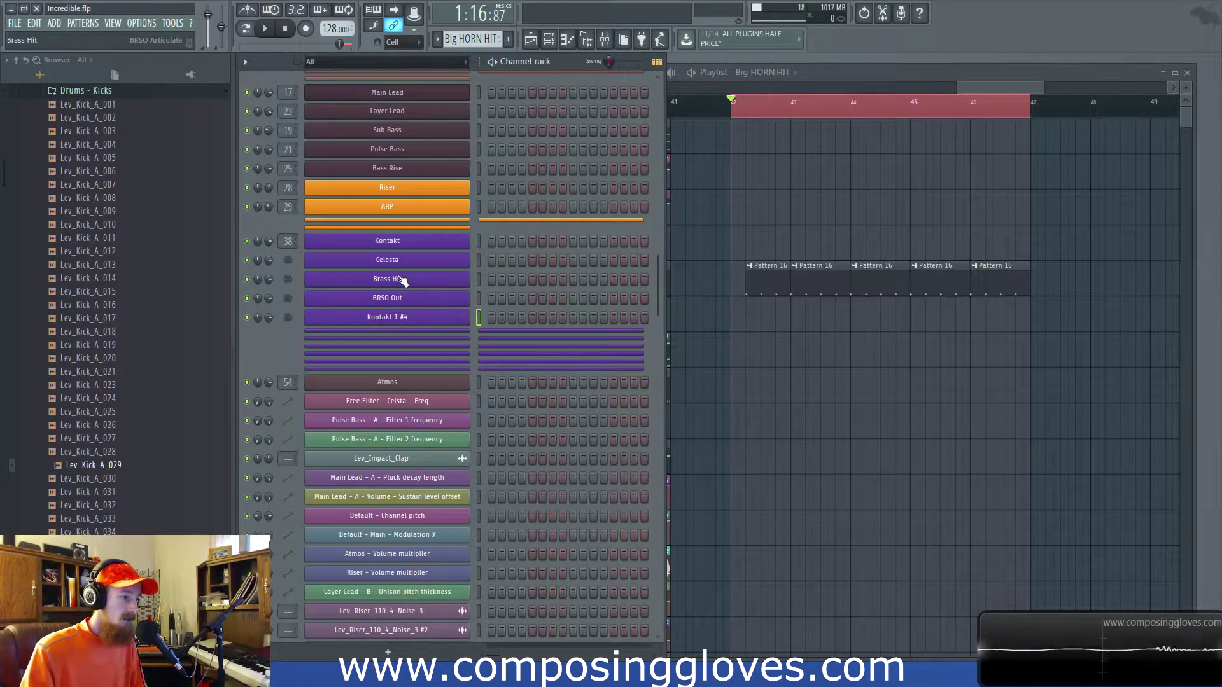
Load the horn sections preset from the Kontakt Factory Library band horns into the Brass Hit channel's BRSO Articulate.
right_click(458, 280)
click(449, 281)
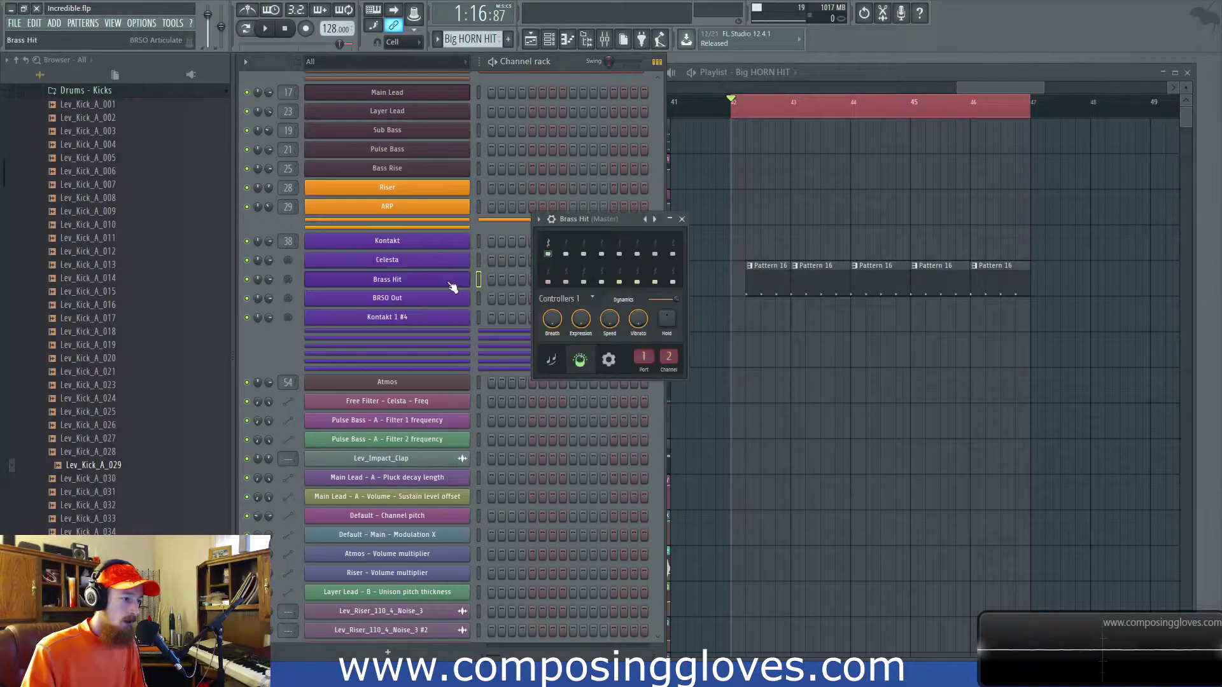
click(608, 359)
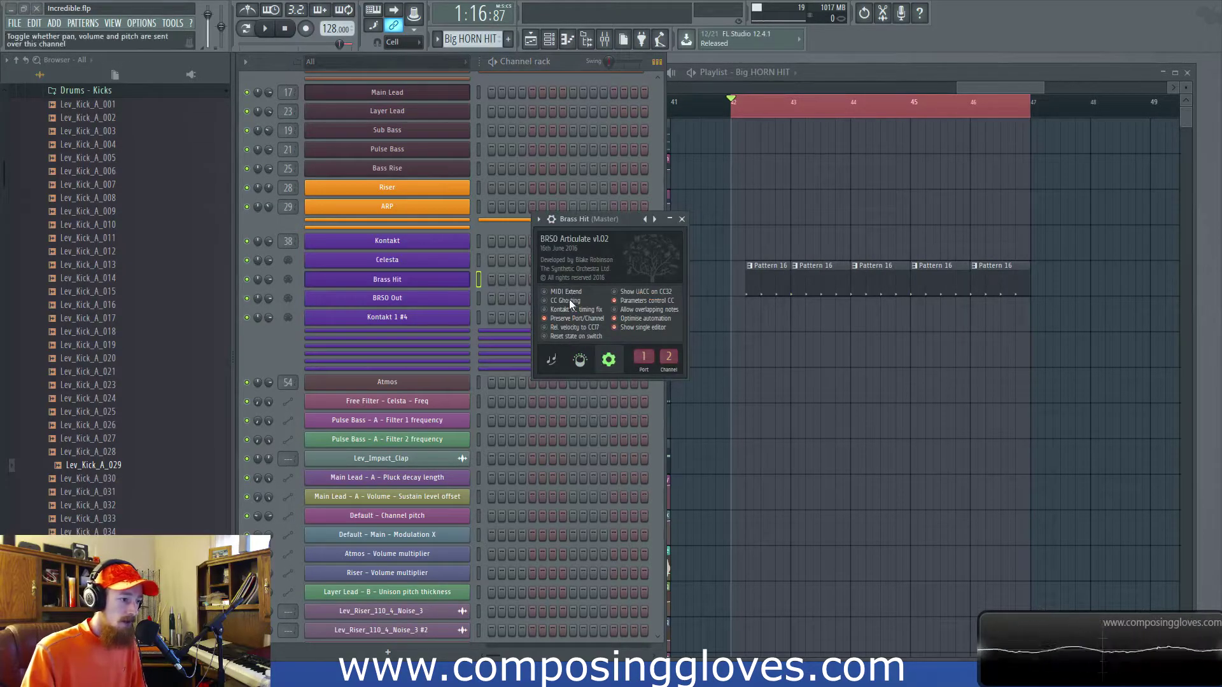
click(551, 360)
right_click(654, 218)
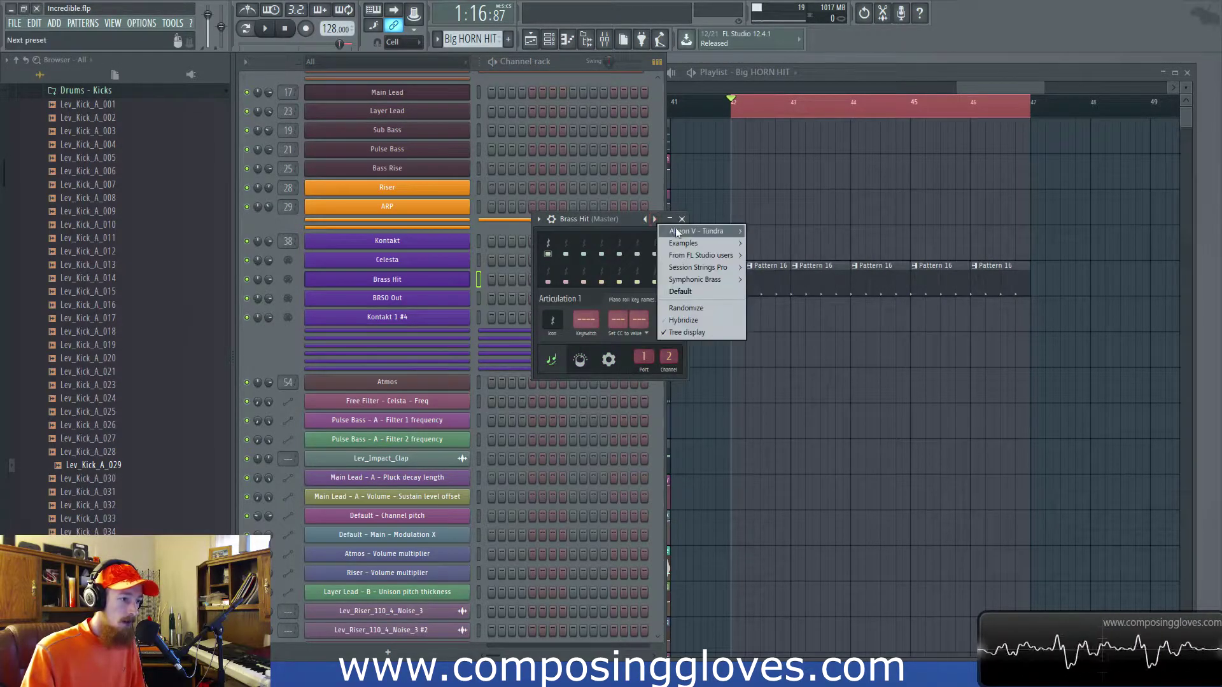
mouse_move(718, 261)
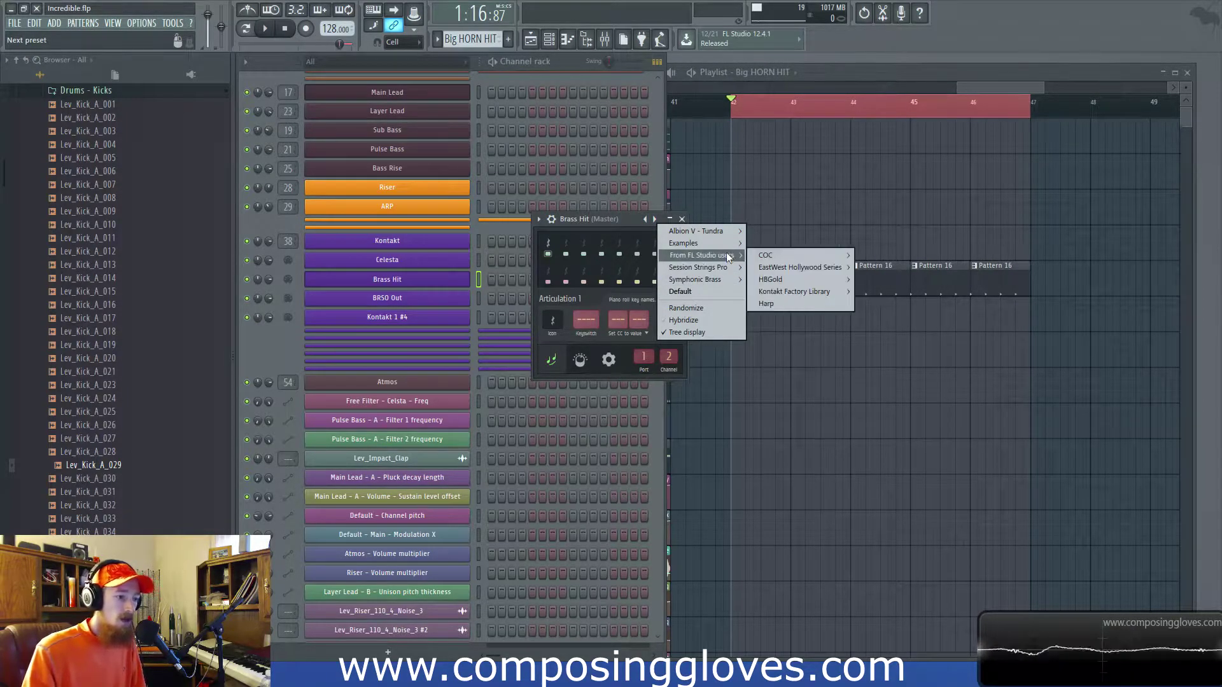
mouse_move(825, 279)
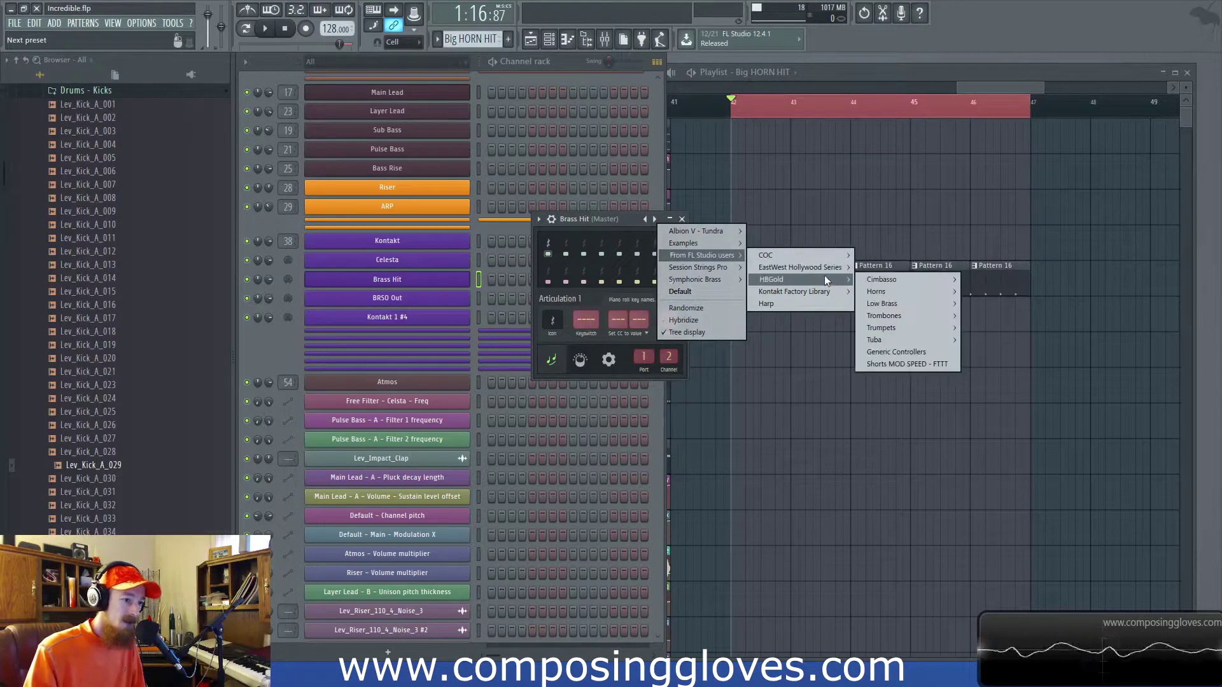
mouse_move(888, 291)
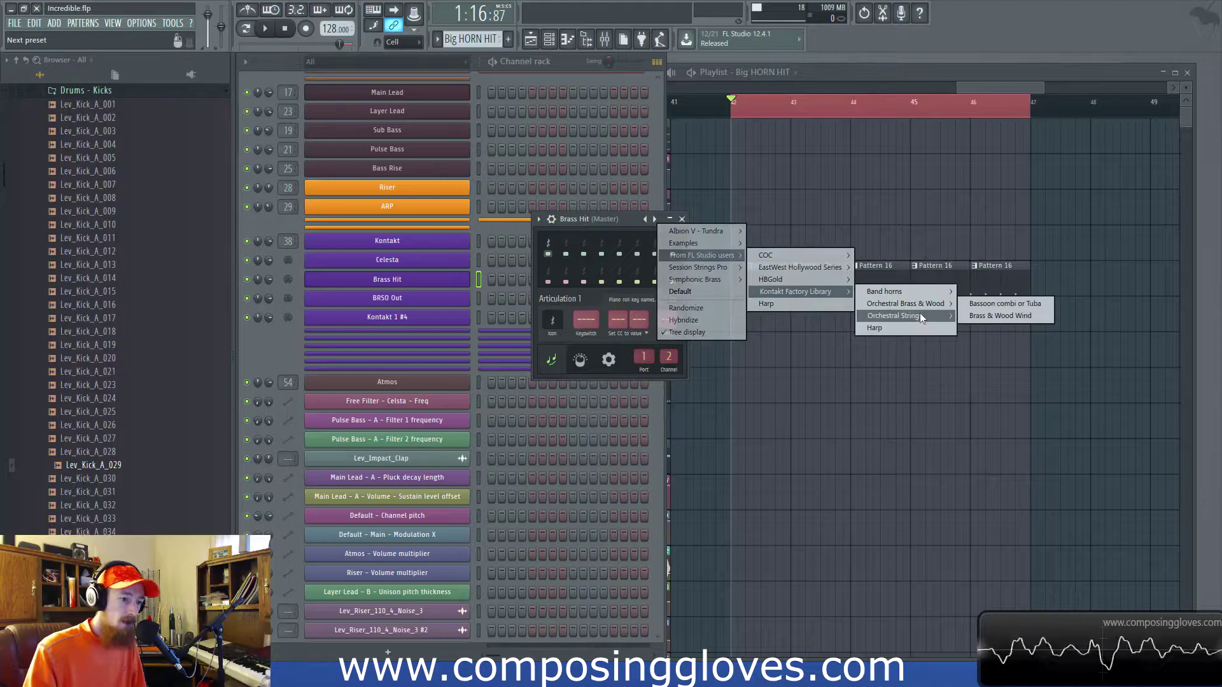
mouse_move(897, 318)
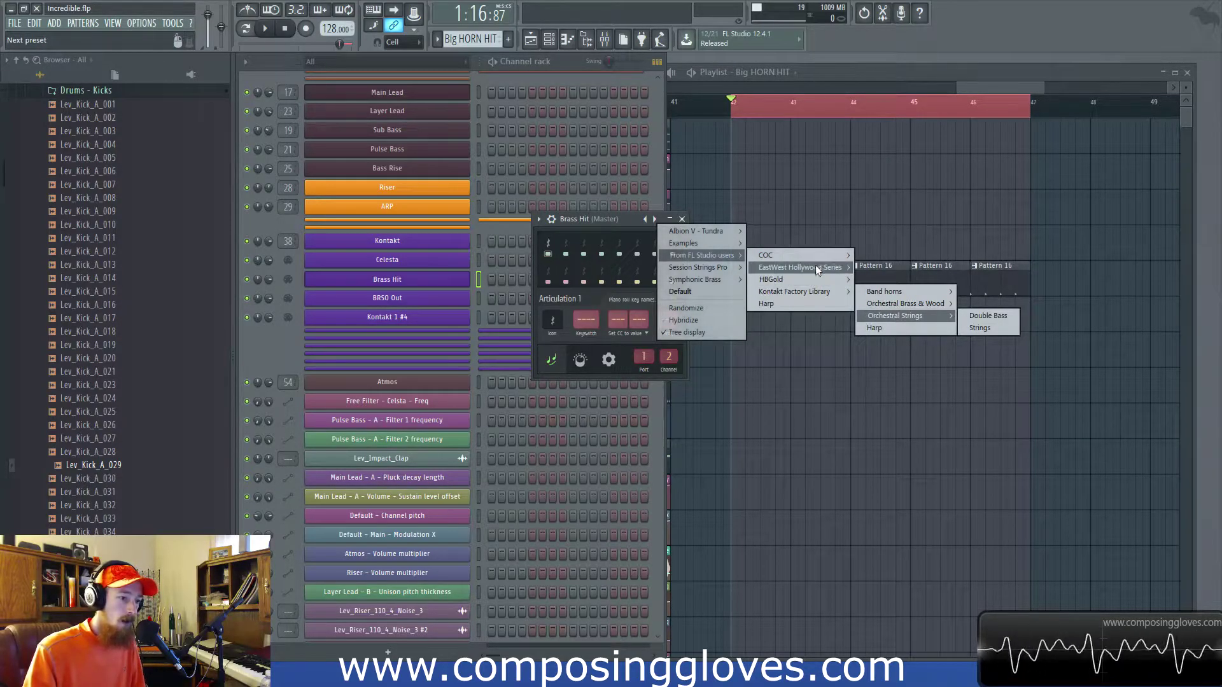
mouse_move(930, 288)
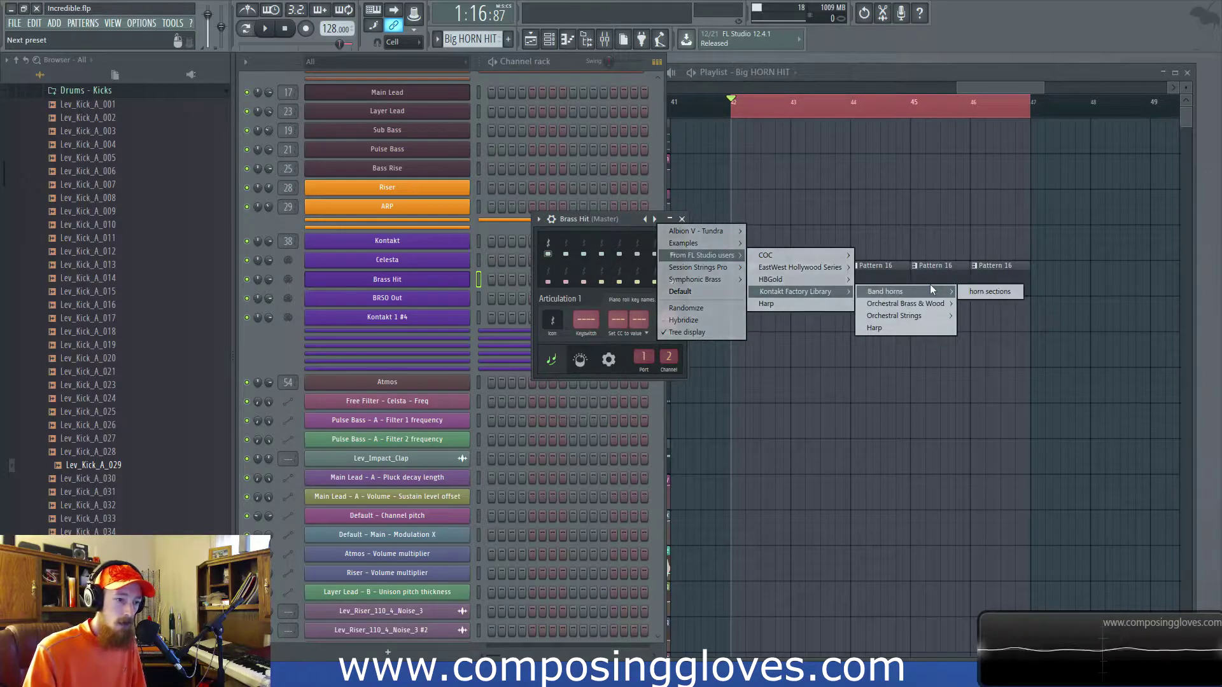
click(998, 293)
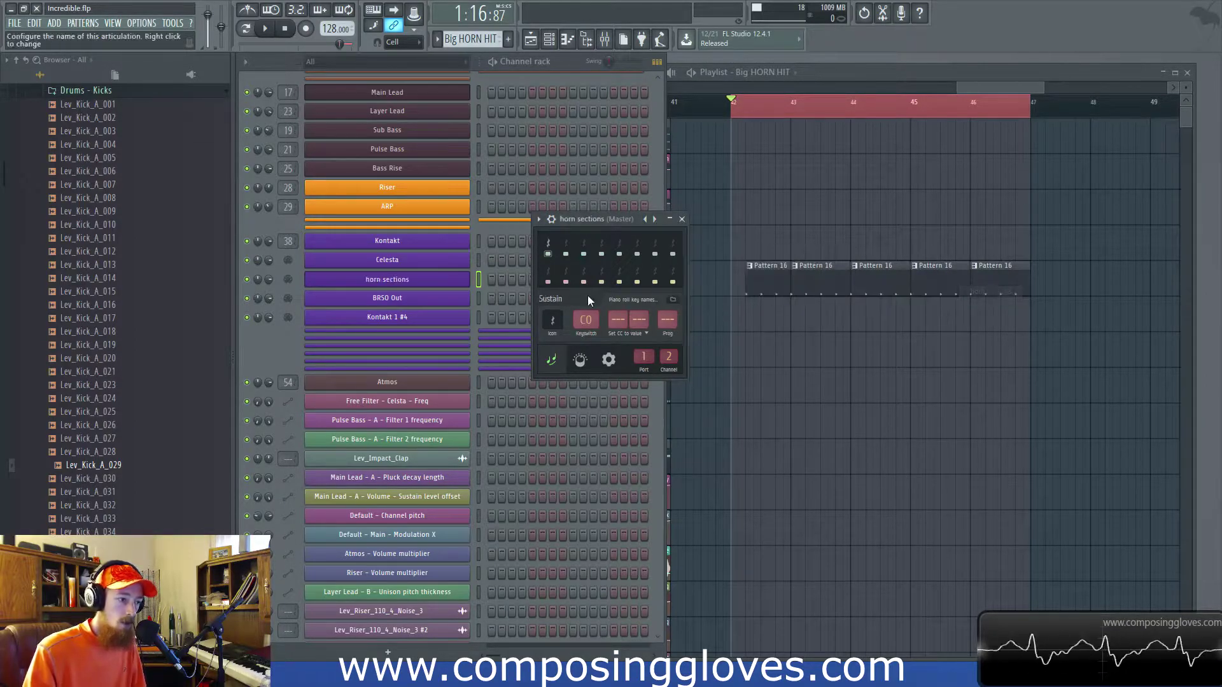
click(415, 280)
Load the Symphonic Brass preset g - Bass Trombones a2 into the BRSO Out channel's articulation plugin.
click(415, 298)
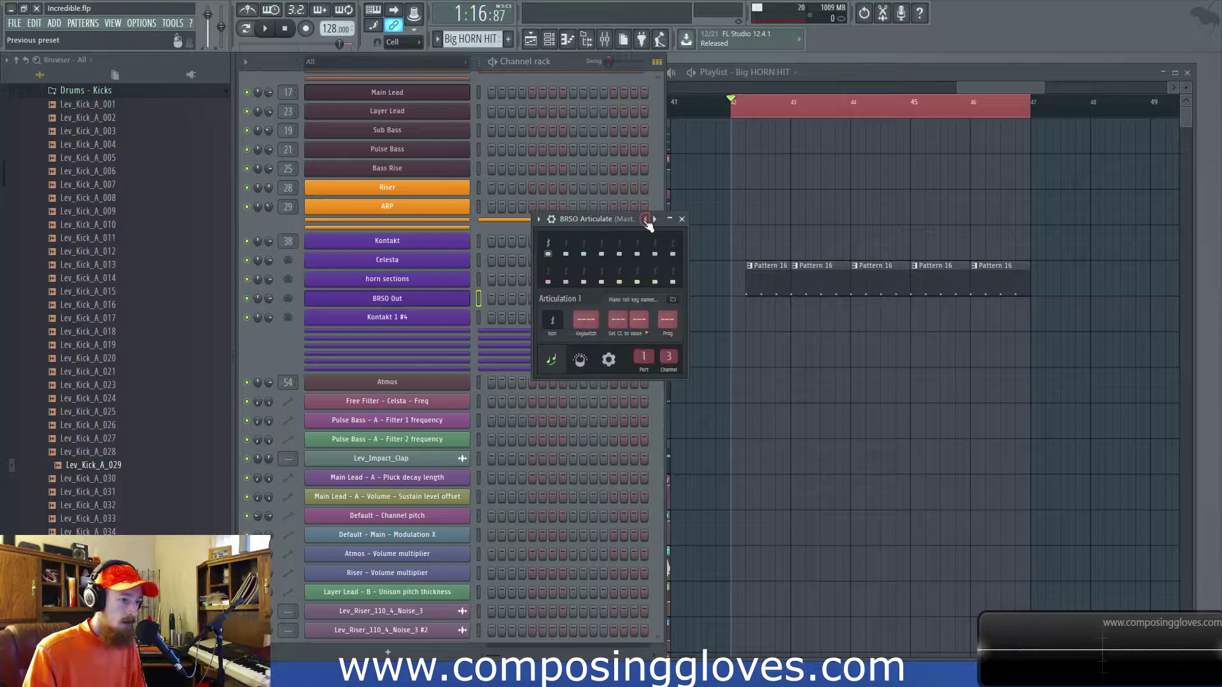
click(645, 219)
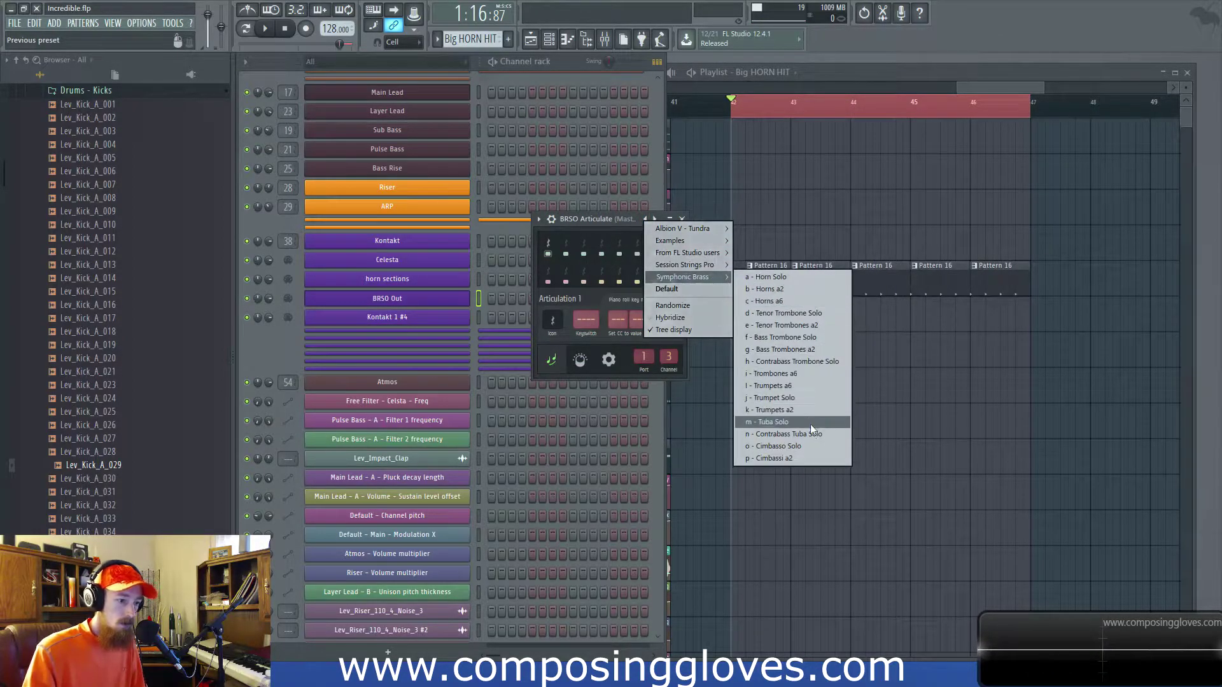
click(827, 347)
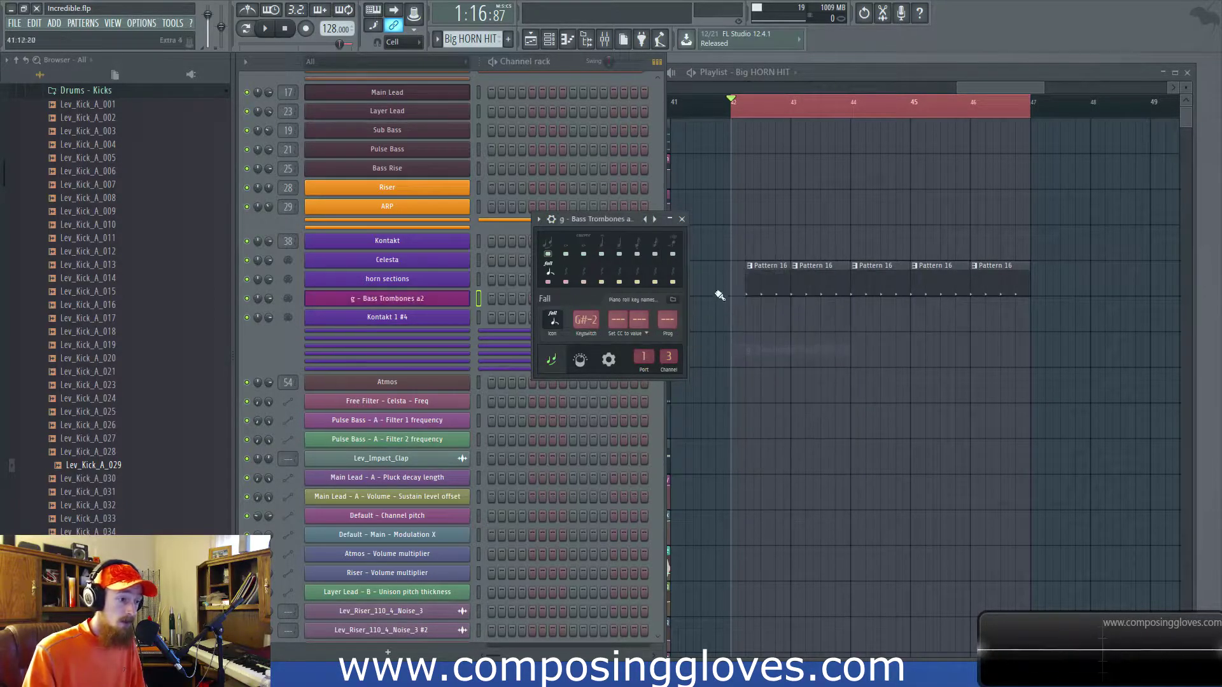
click(682, 218)
Open the articulation settings of the Kontakt 1 #4 channel.
click(414, 318)
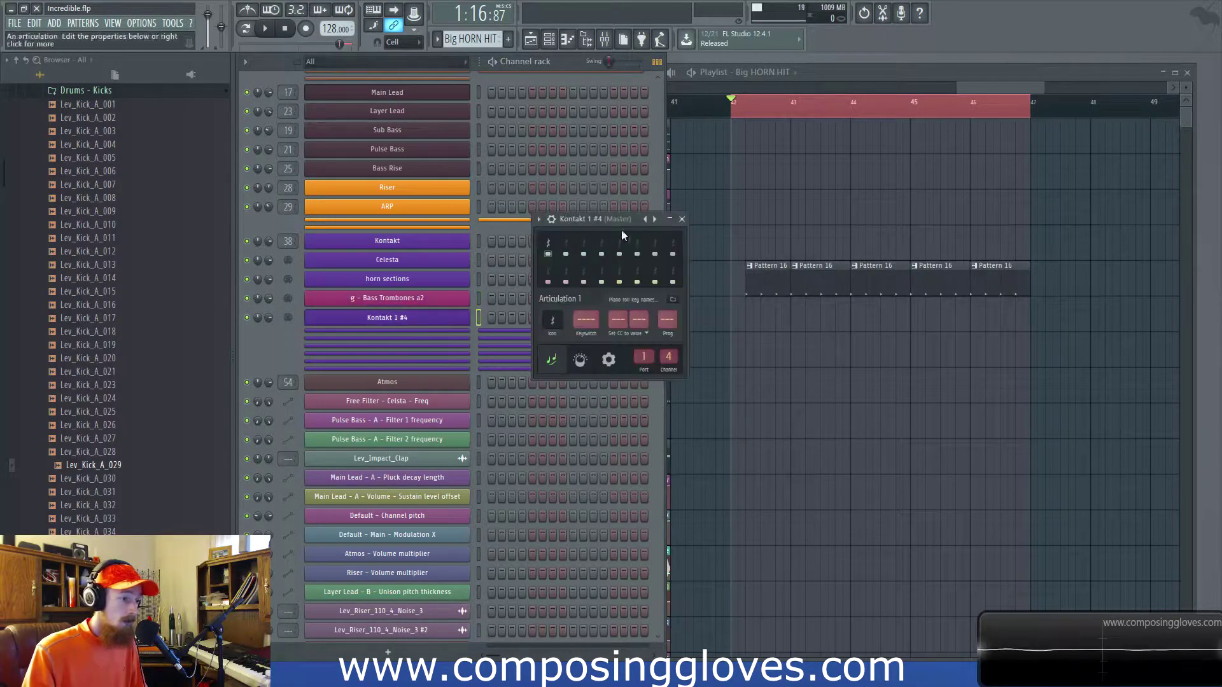
Load the Symphonic Brass preset "n - Contrabass Tuba Solo" into the Kontakt 1 #4 articulation channel and close its window.
right_click(654, 220)
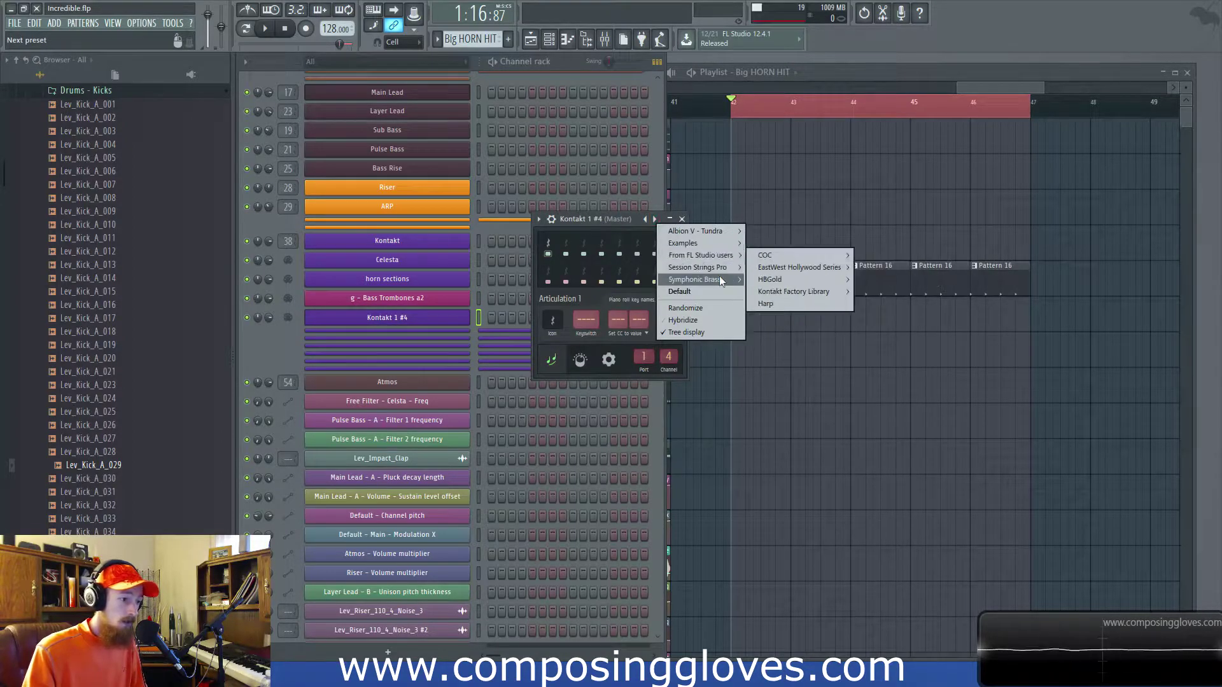
mouse_move(719, 279)
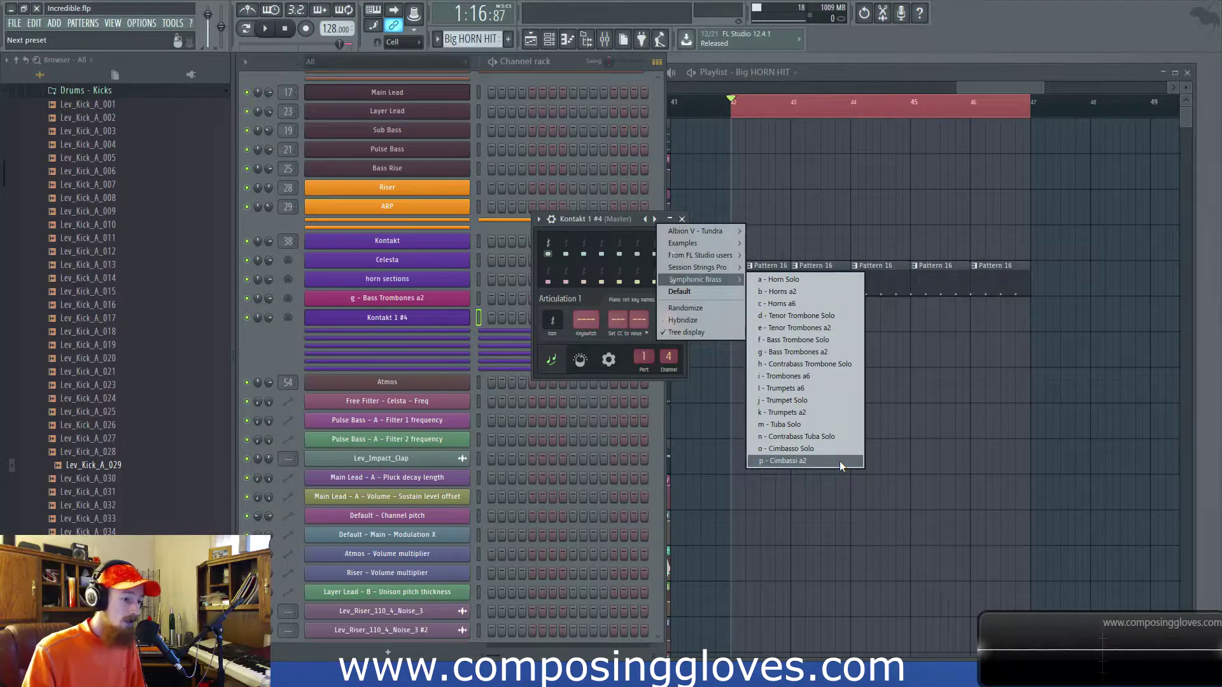
click(838, 438)
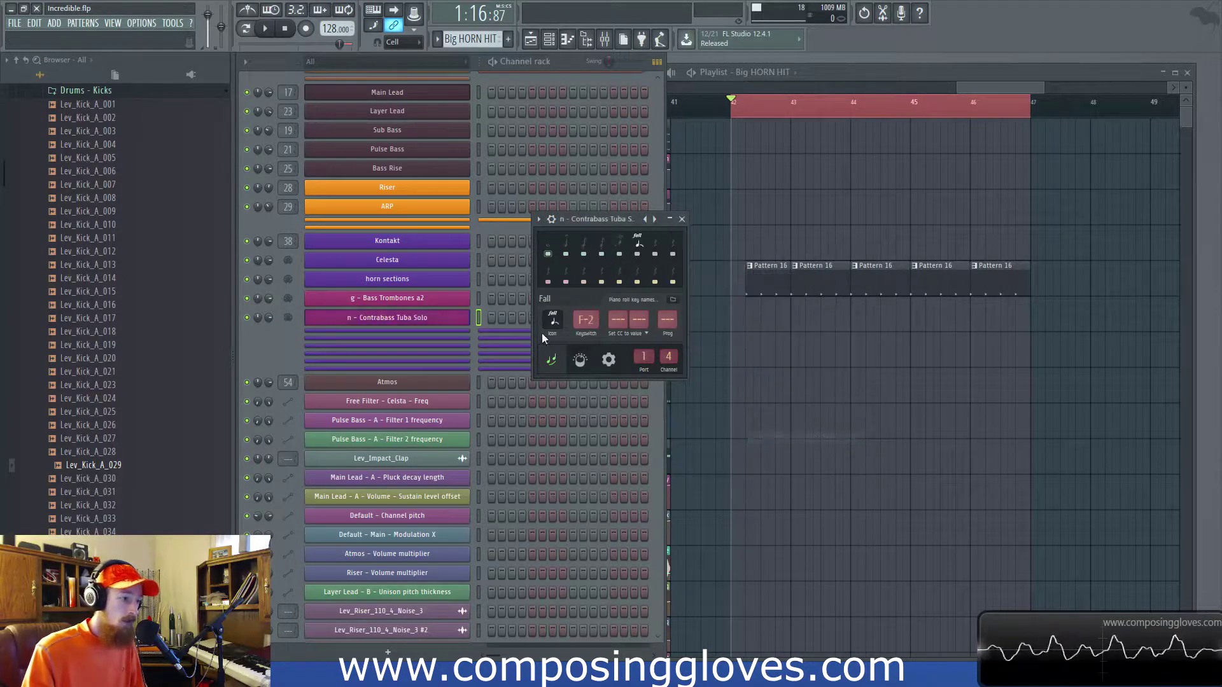
click(425, 317)
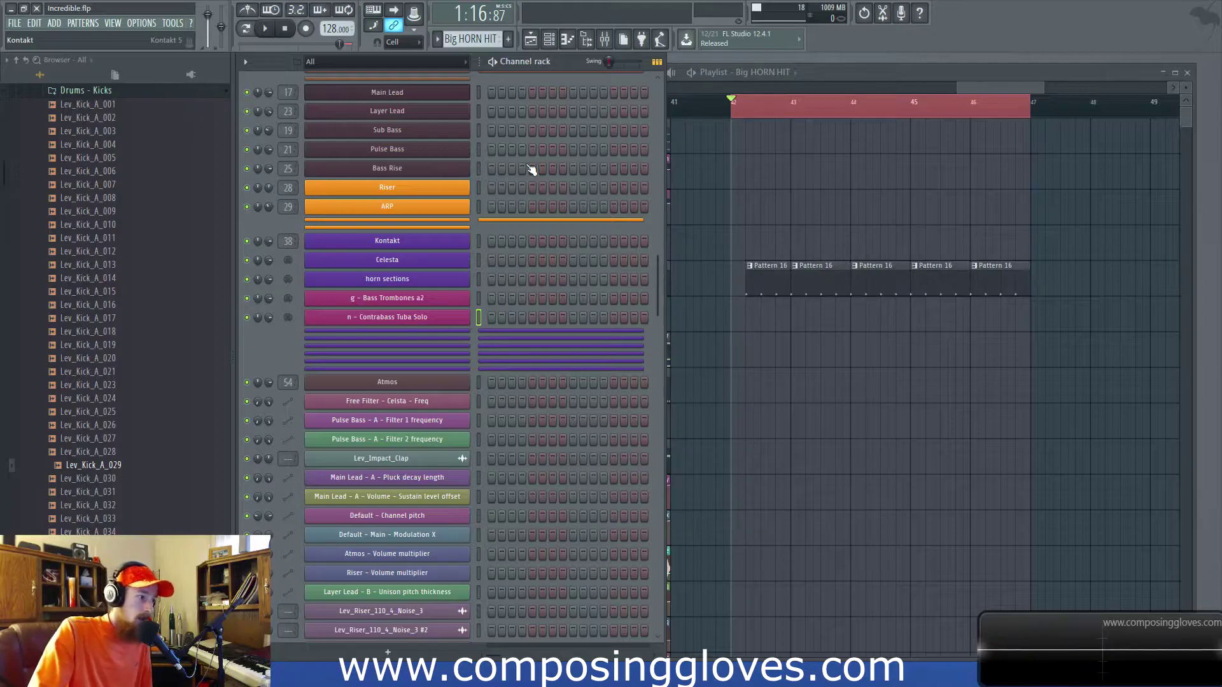
Open the Kontakt instrument holding Celesta, collapse Celesta in the rack, and show the Bass folder of the Quick-Load browser.
click(443, 258)
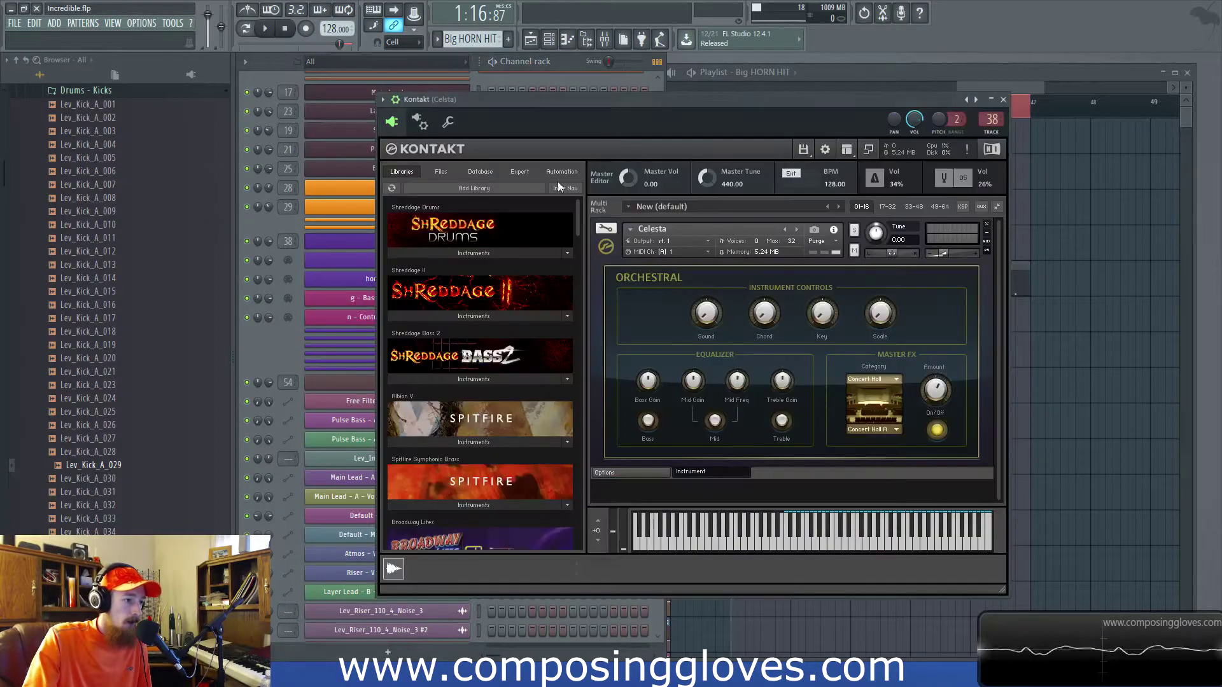
click(607, 244)
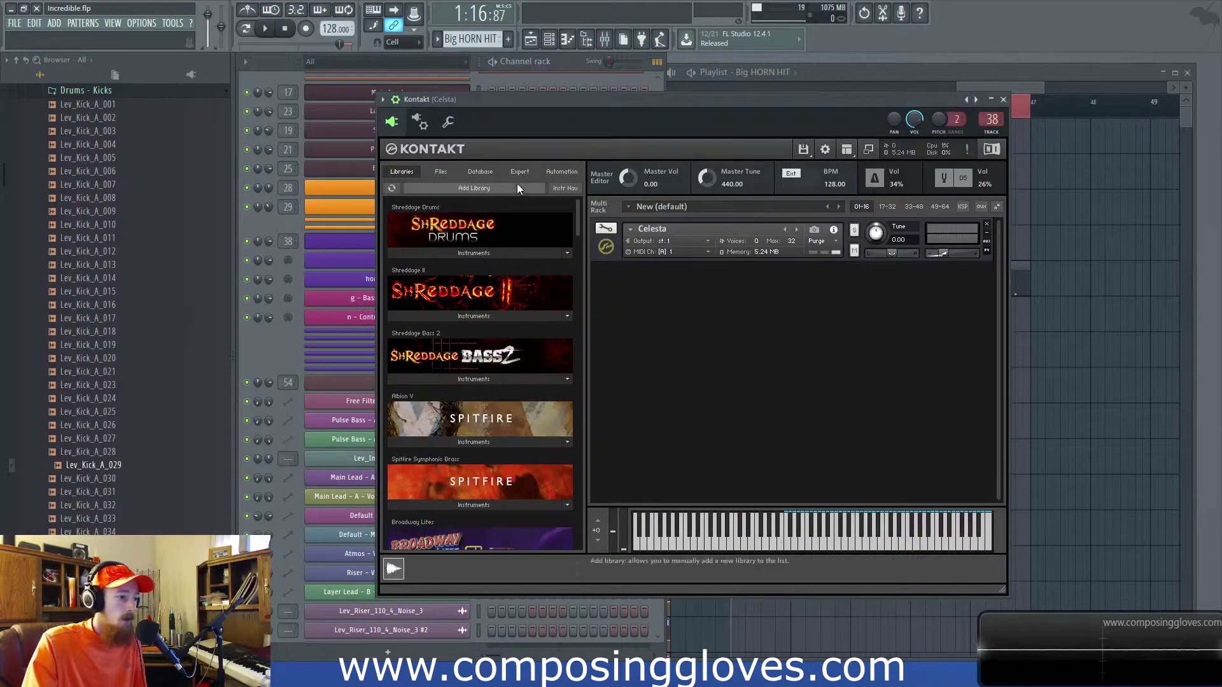
right_click(714, 336)
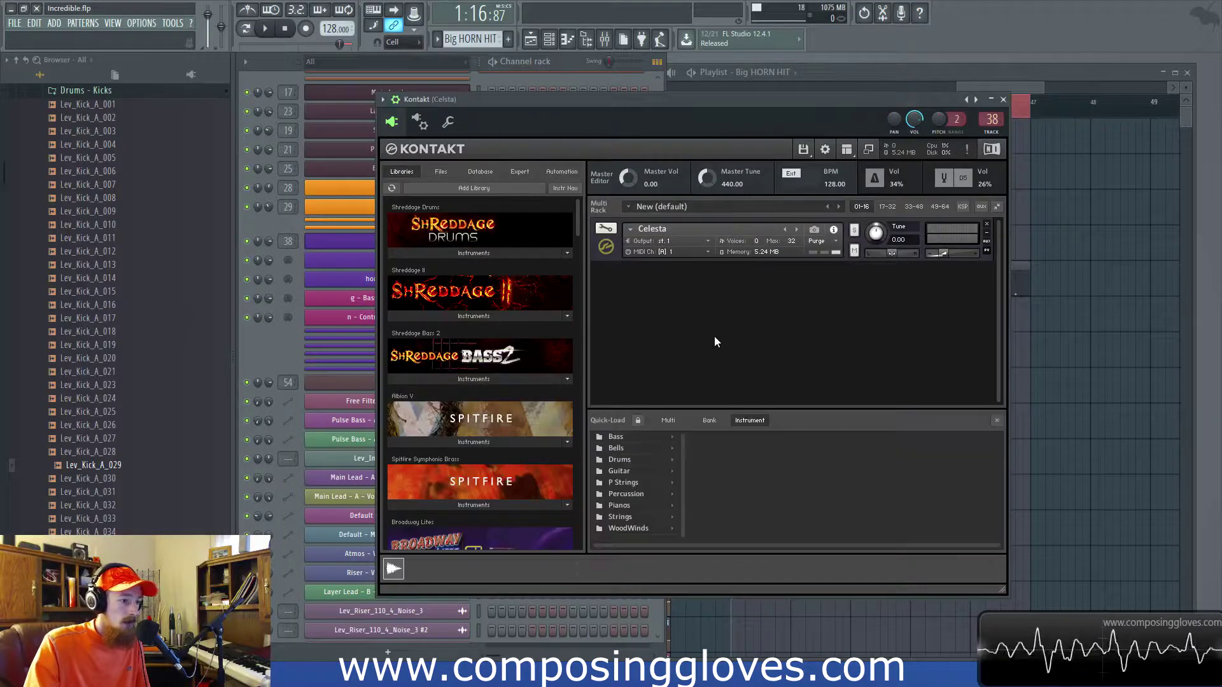
click(644, 438)
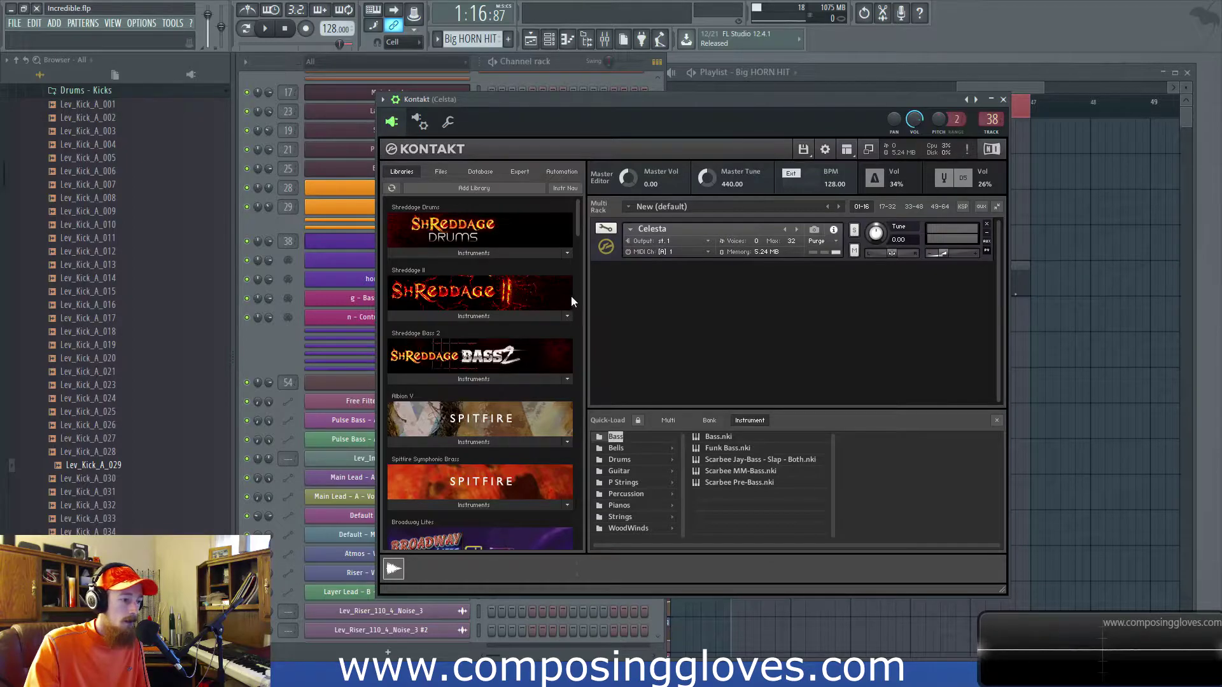
Browse the Kontakt Factory Library instruments and create a Quick-Load folder named Brass.
drag(579, 223, 567, 272)
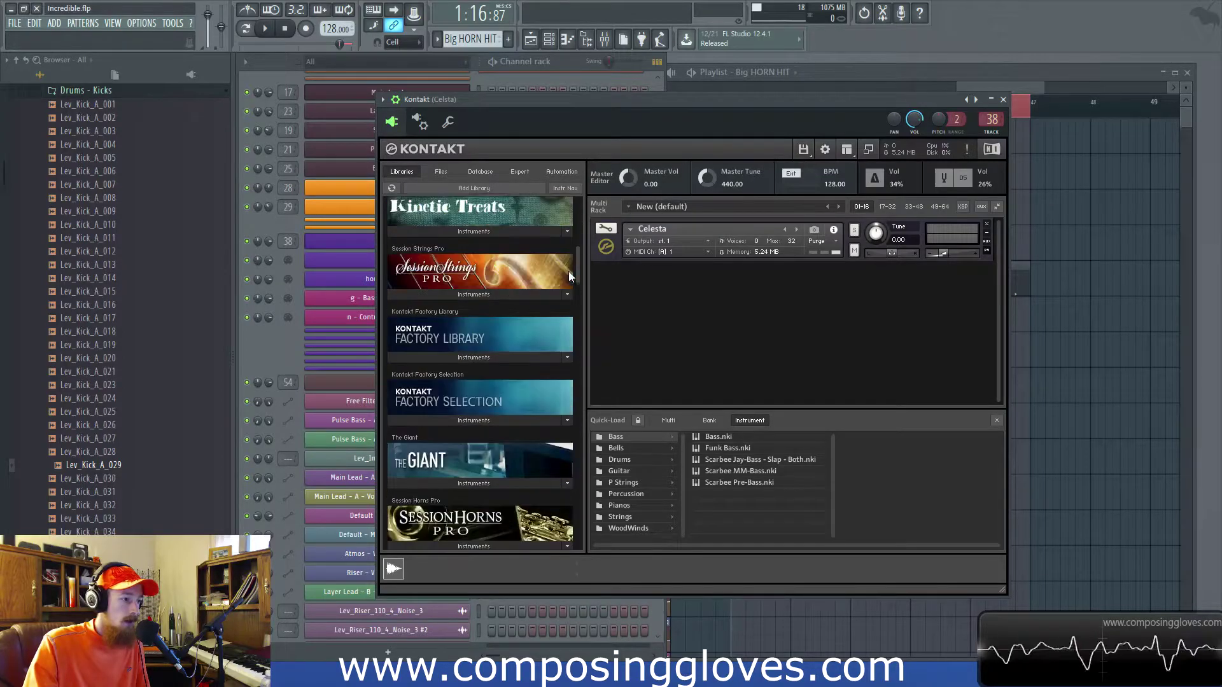
click(485, 364)
right_click(636, 545)
click(671, 548)
text(Brass)
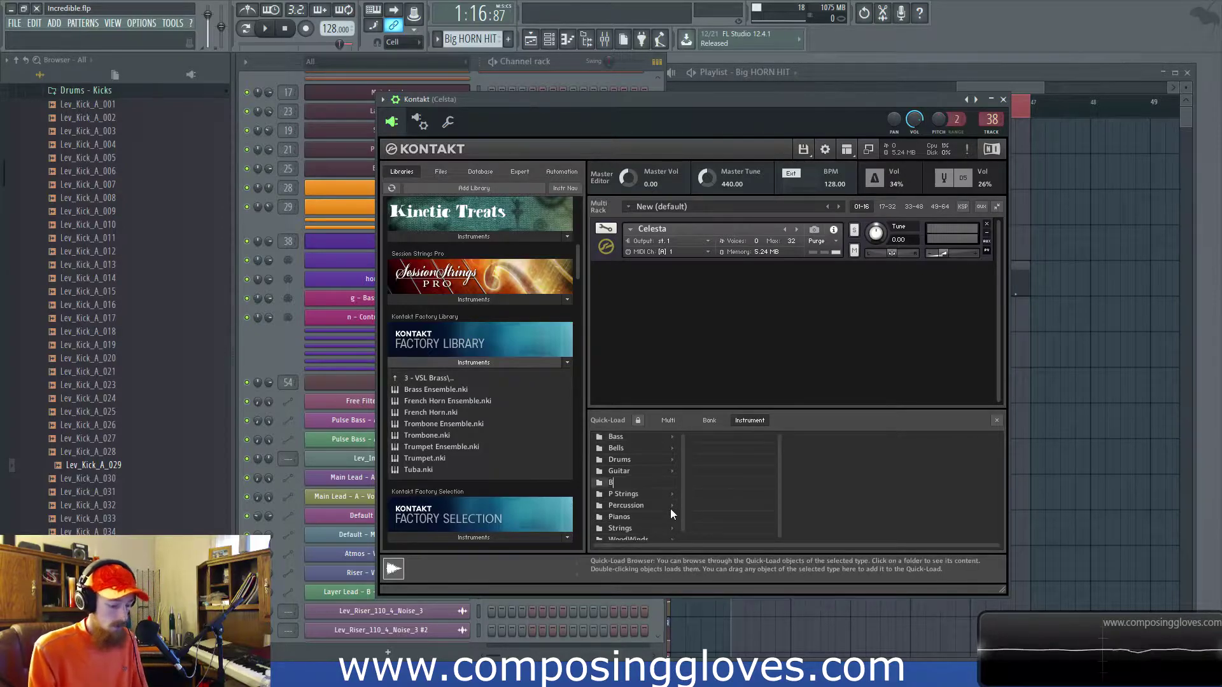
key(Return)
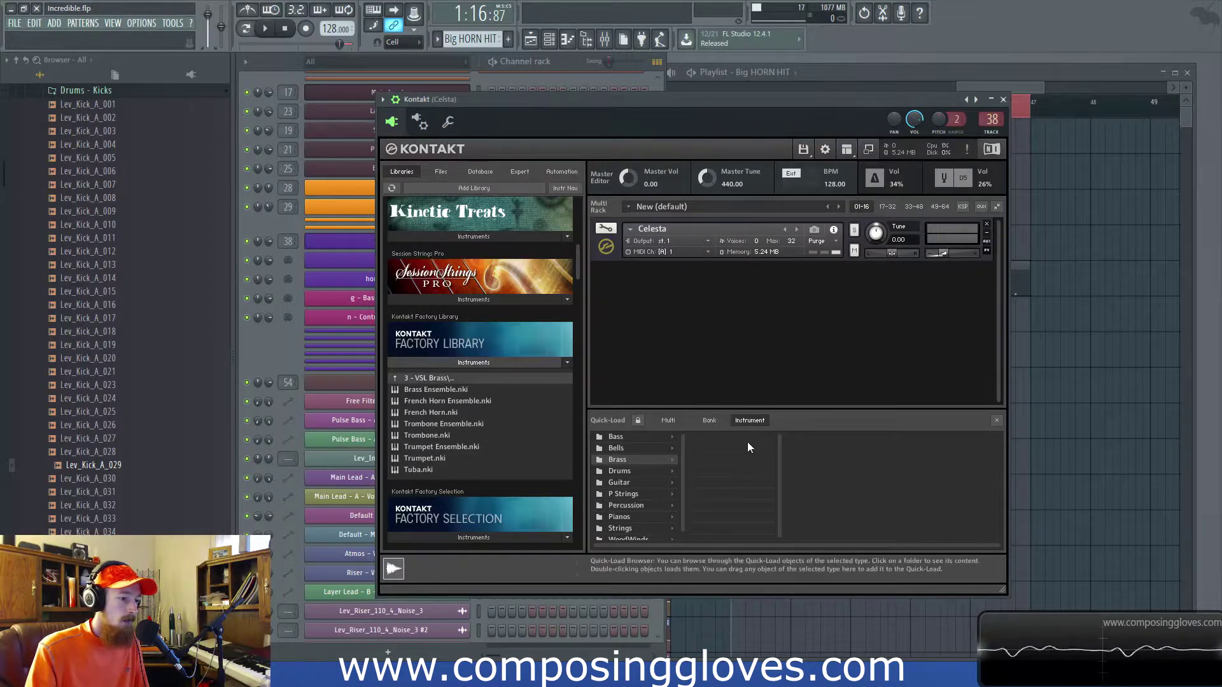
Add the Factory Library's "3 - VSL Brass" folder to the Brass Quick-Load folder and collapse the library's list.
click(395, 378)
drag(413, 415, 752, 443)
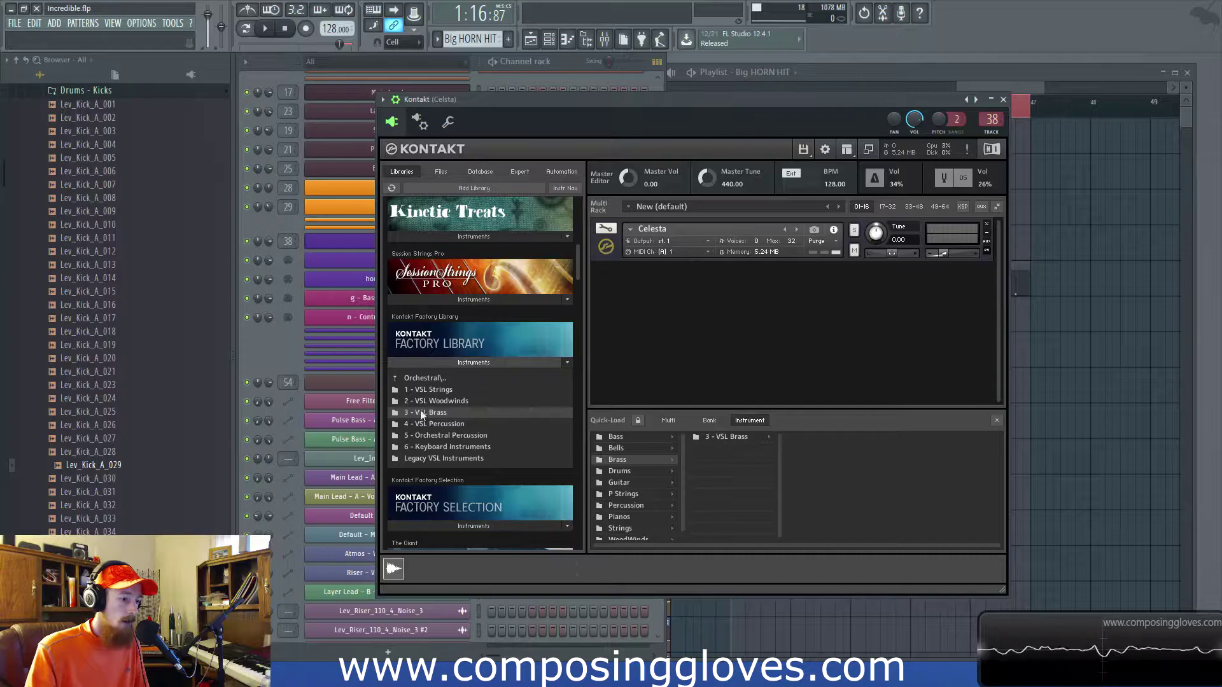
click(440, 362)
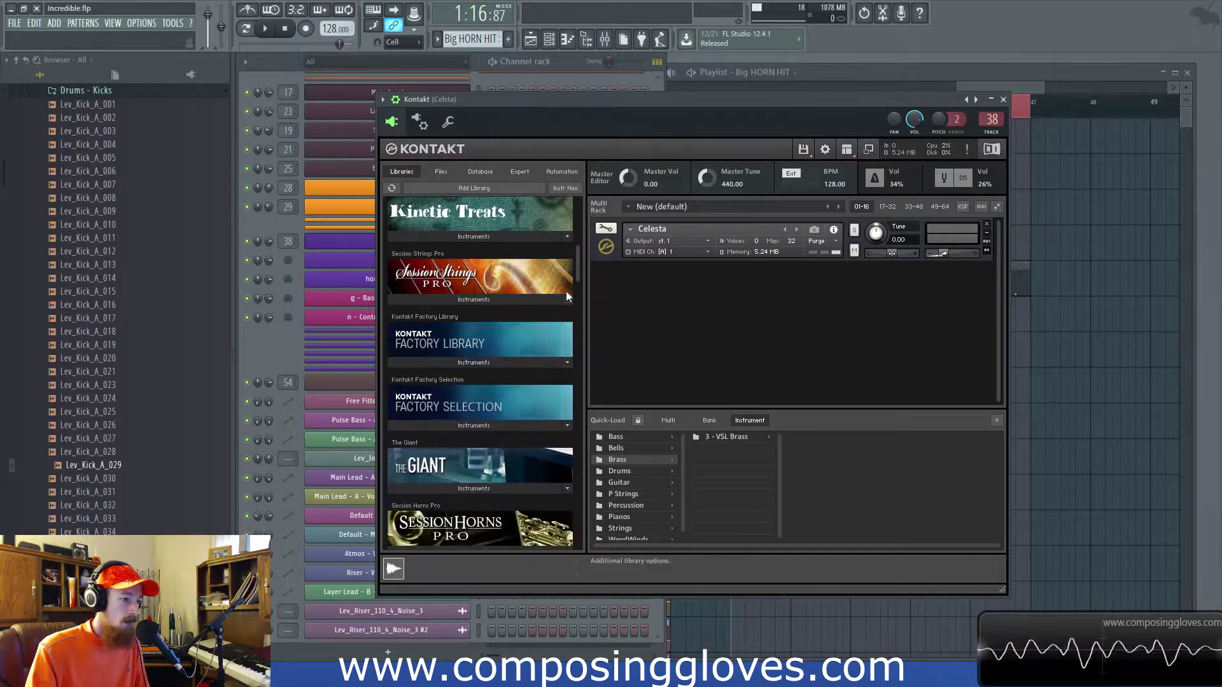
Add all Spitfire Symphonic Brass instruments, from "a - Horn Solo" to "p - Cimbassi a2", to the Brass Quick-Load folder.
drag(581, 269, 580, 243)
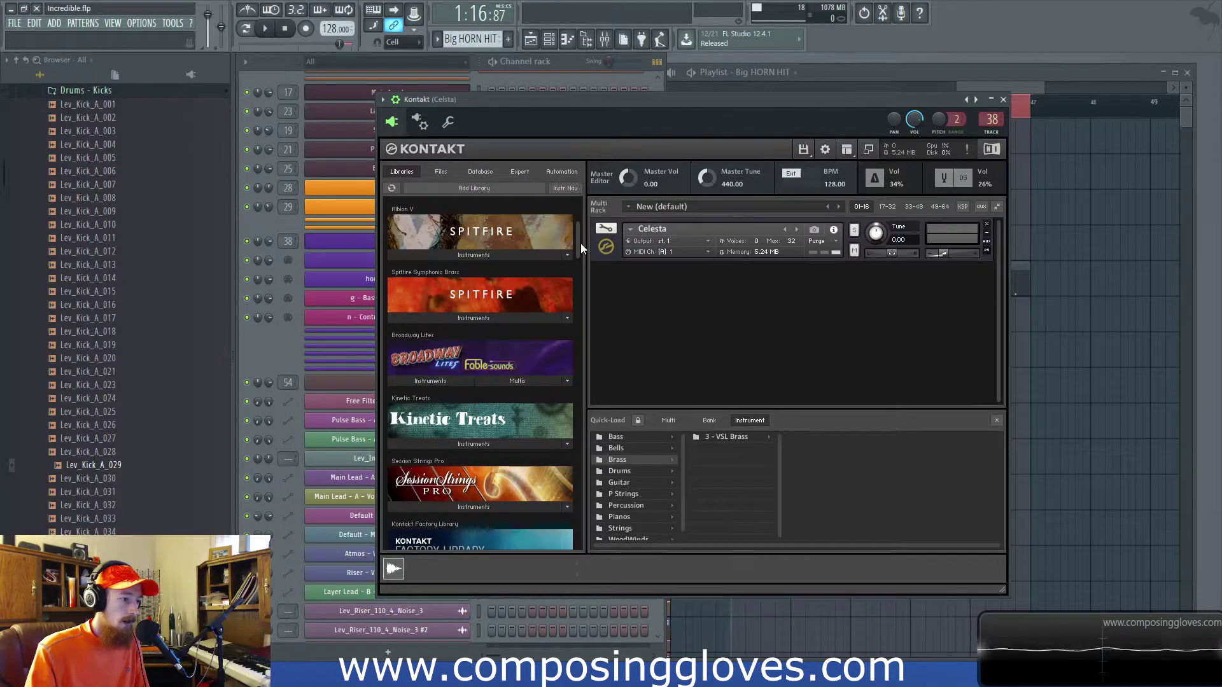
click(503, 318)
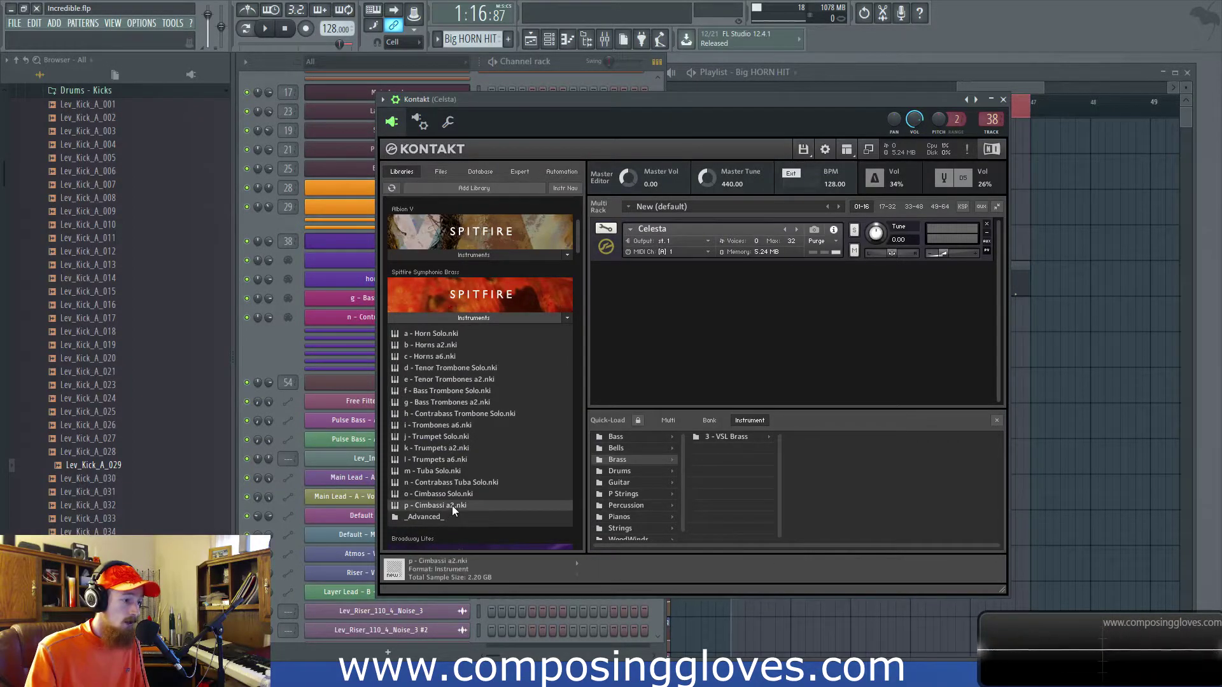
click(447, 334)
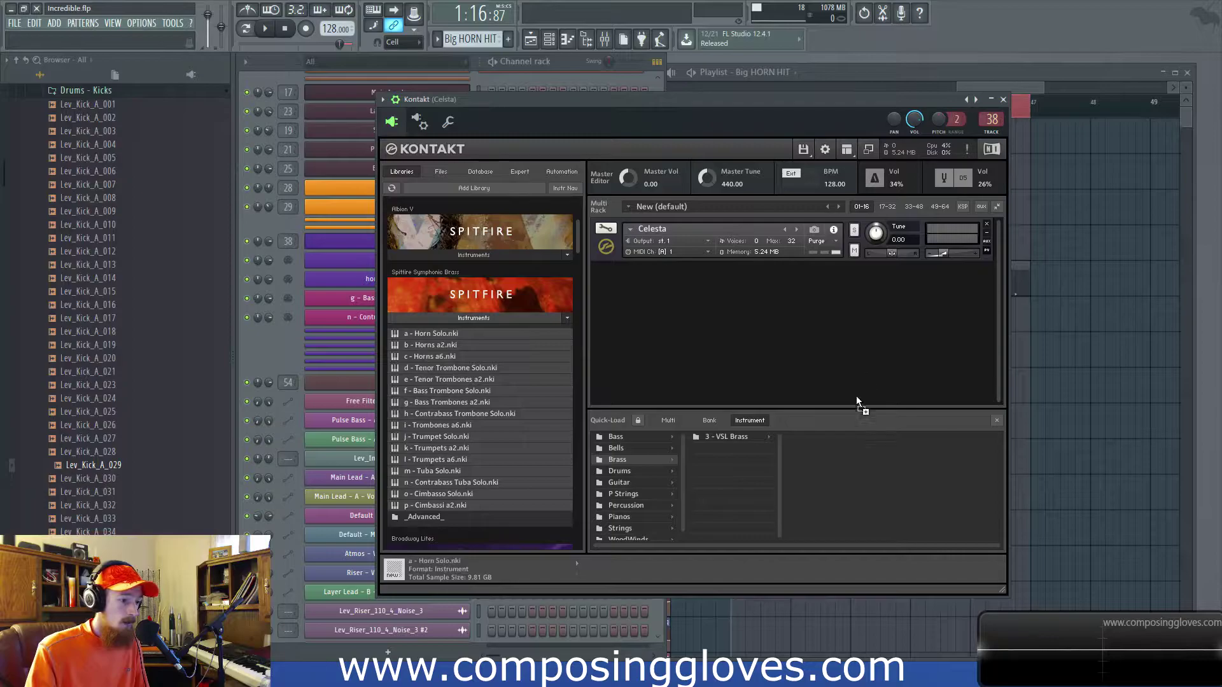
drag(740, 467, 741, 471)
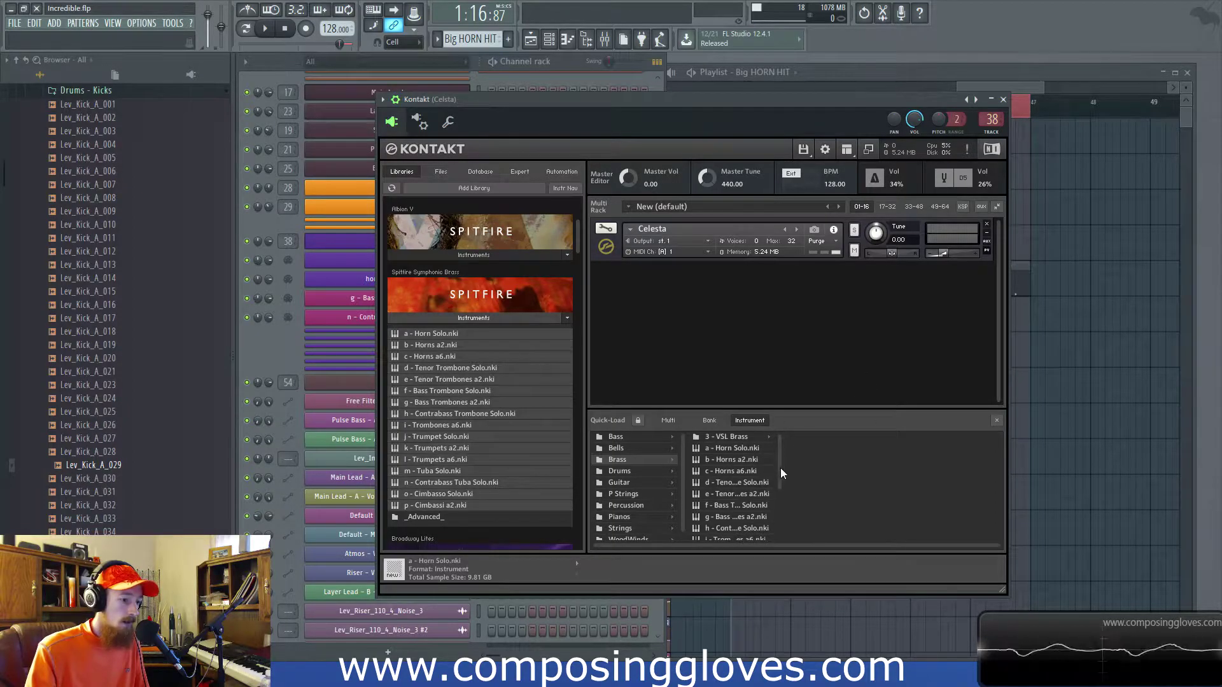
Load Brass Ensemble from the Quick-Load folder "3 - VSL Brass" into the rack and collapse its instrument view.
scroll(778, 475, down, 2)
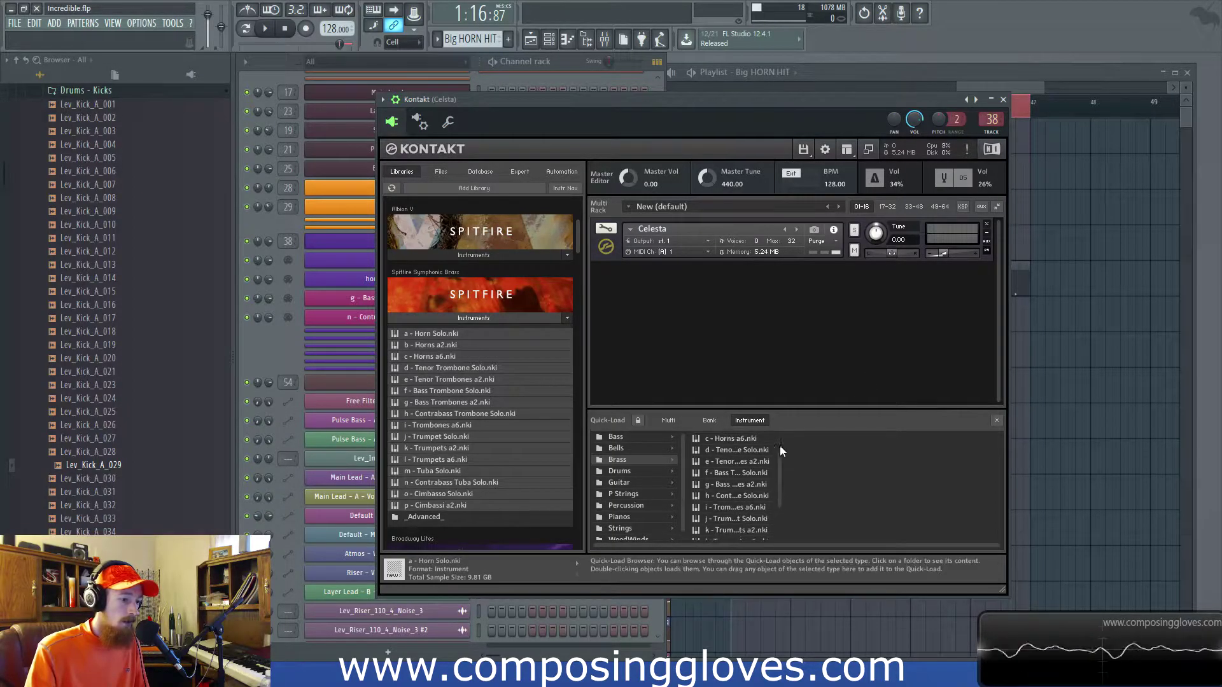
scroll(779, 492, down, 3)
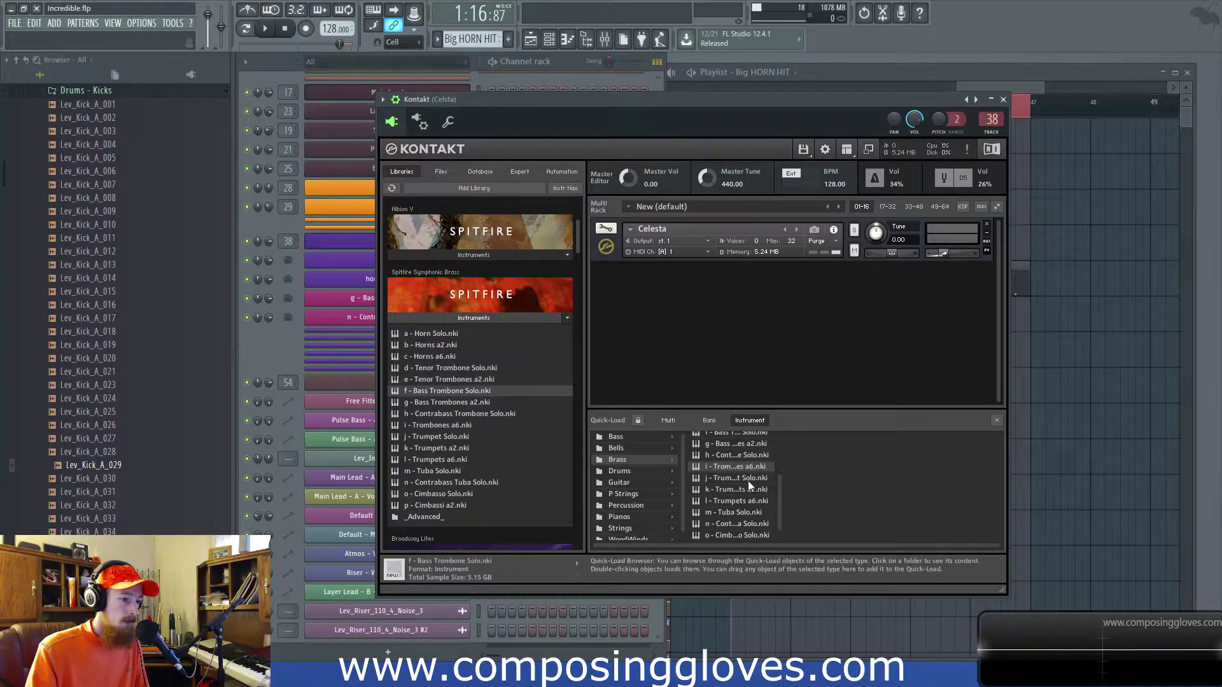
drag(778, 501, 777, 461)
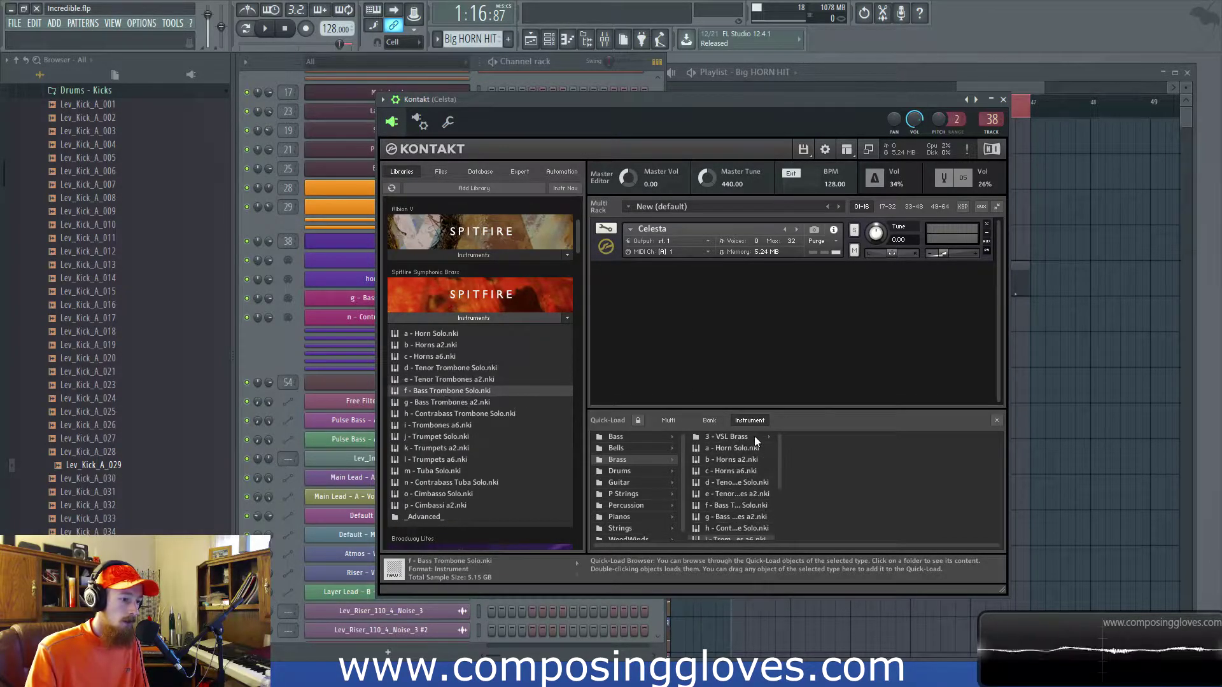
click(754, 436)
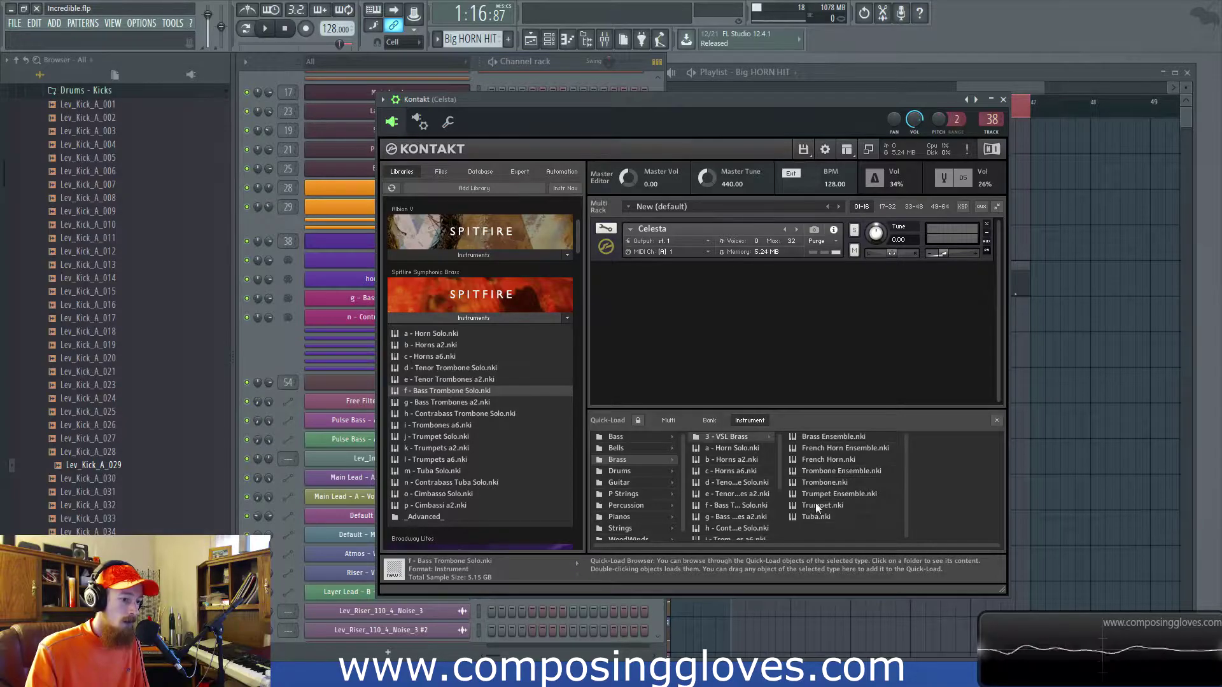
click(828, 437)
double_click(827, 438)
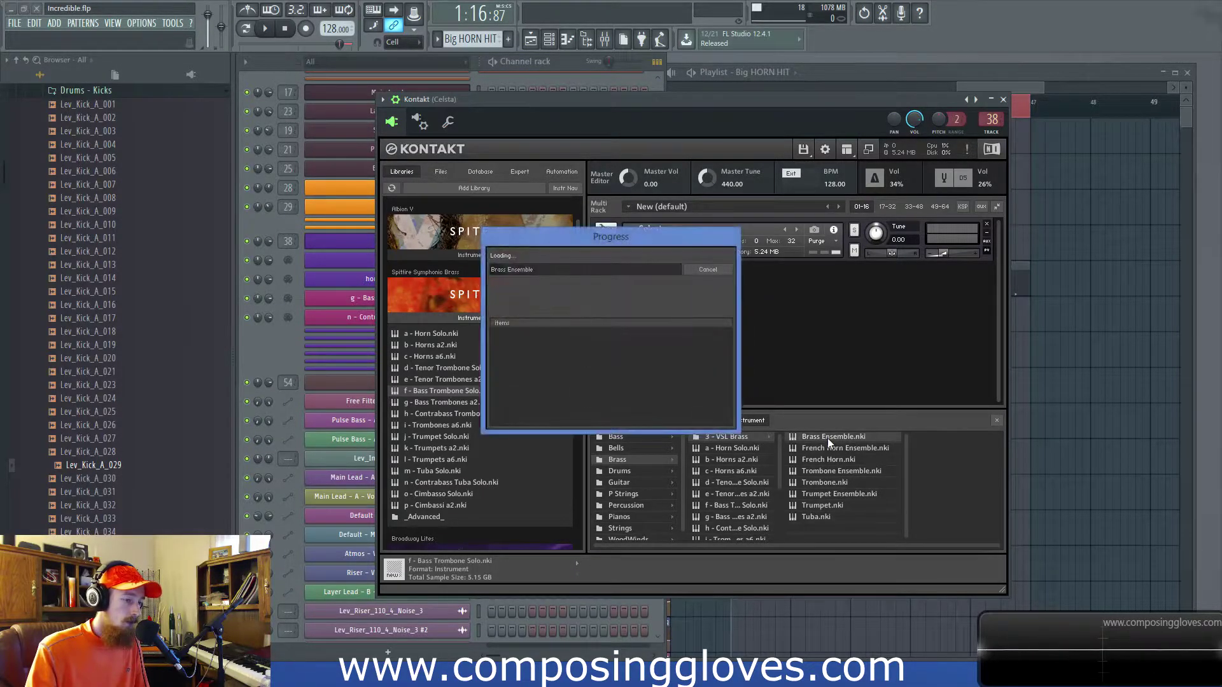
click(263, 353)
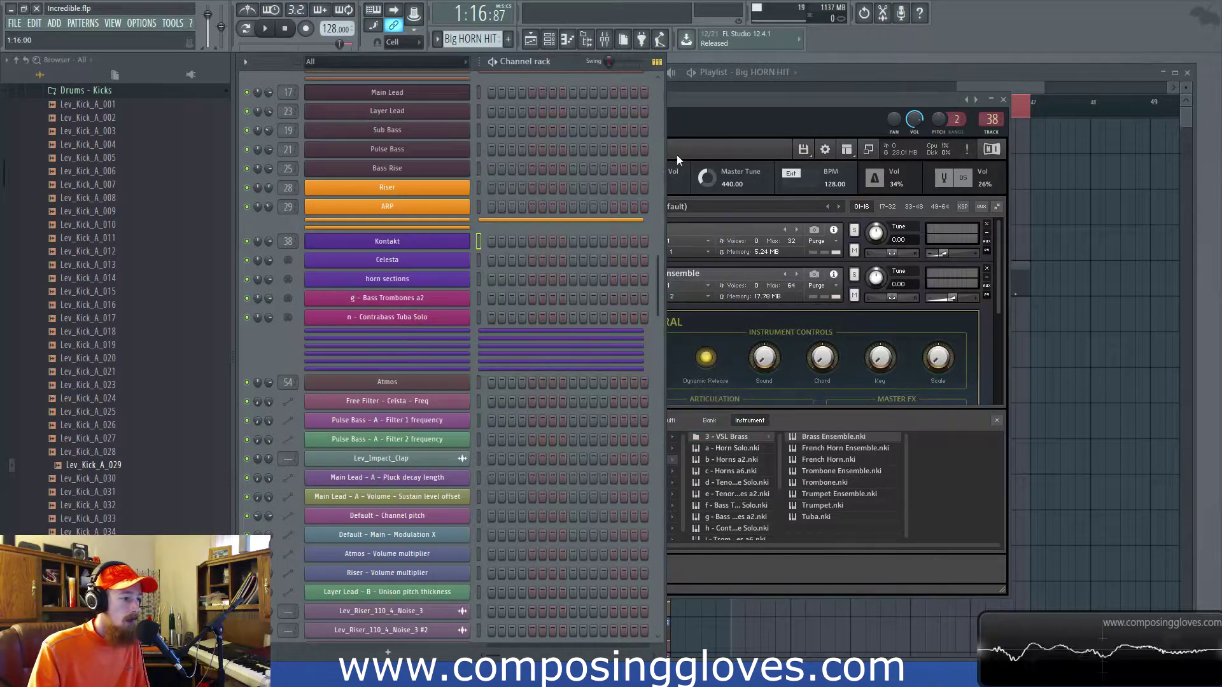
click(731, 97)
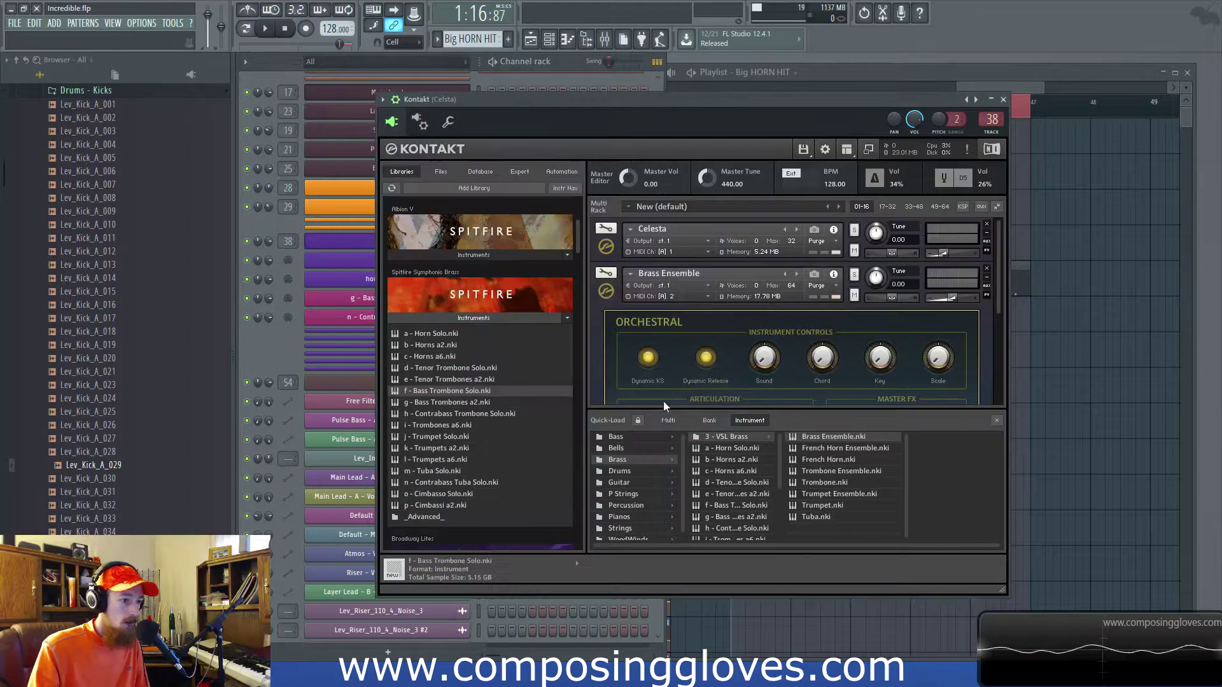
click(608, 289)
Load "g - Bass Trombones a2" from the Brass Quick-Load folder and collapse its instrument view.
drag(777, 467, 773, 506)
click(731, 448)
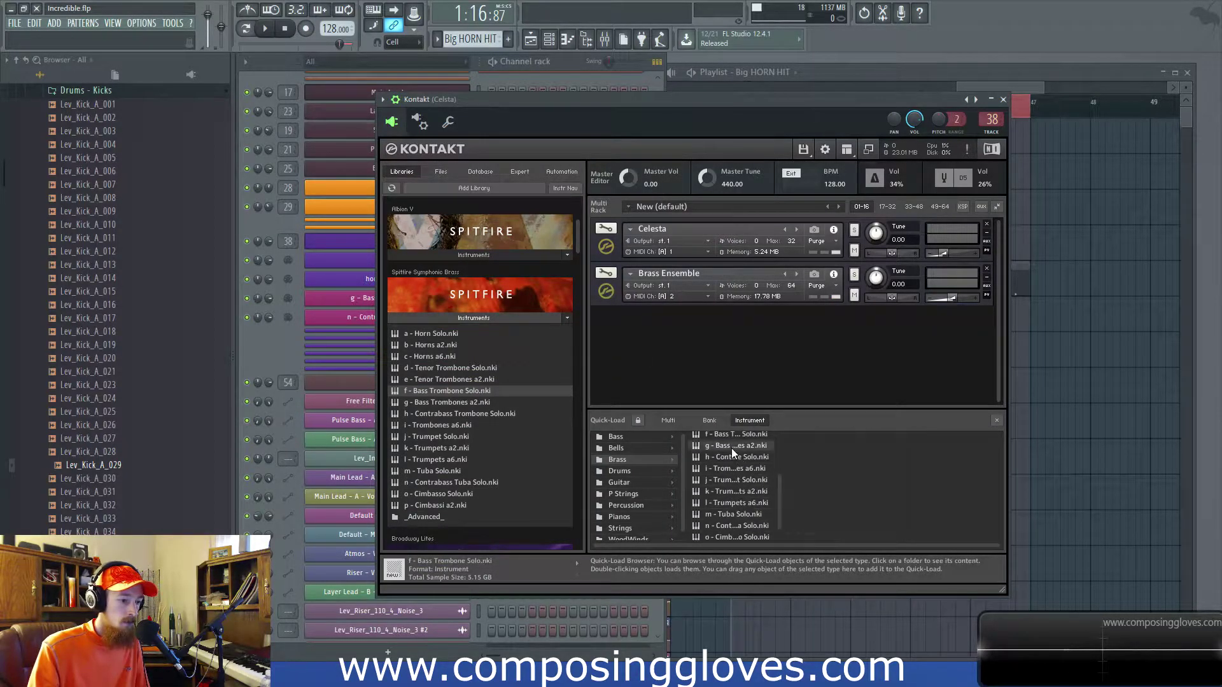
click(724, 437)
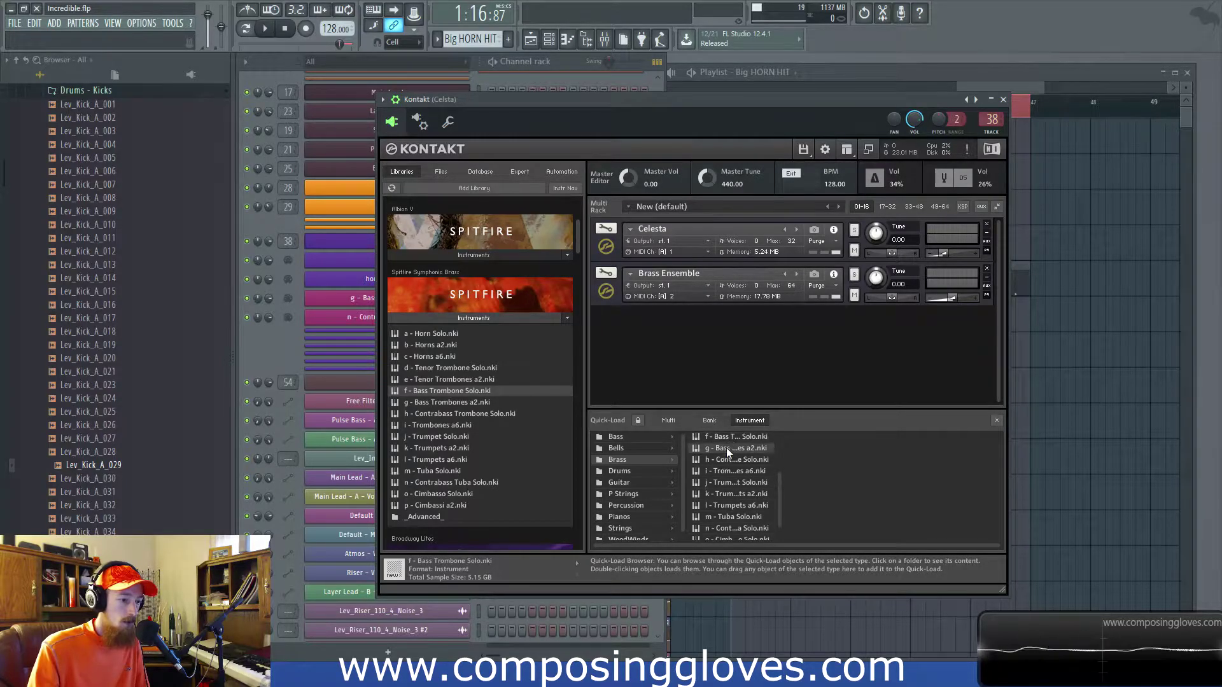
double_click(726, 447)
click(613, 337)
click(613, 338)
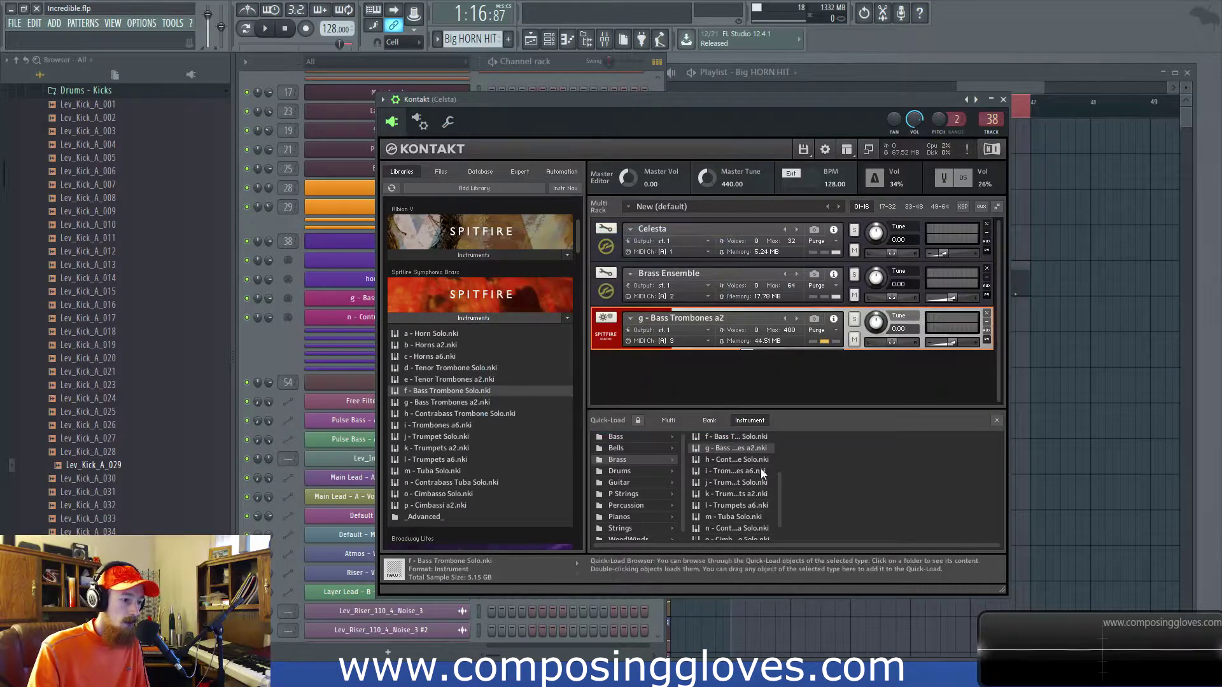
Route the Brass Ensemble output to st.2 and the Bass Trombones a2 output to st.3.
click(684, 287)
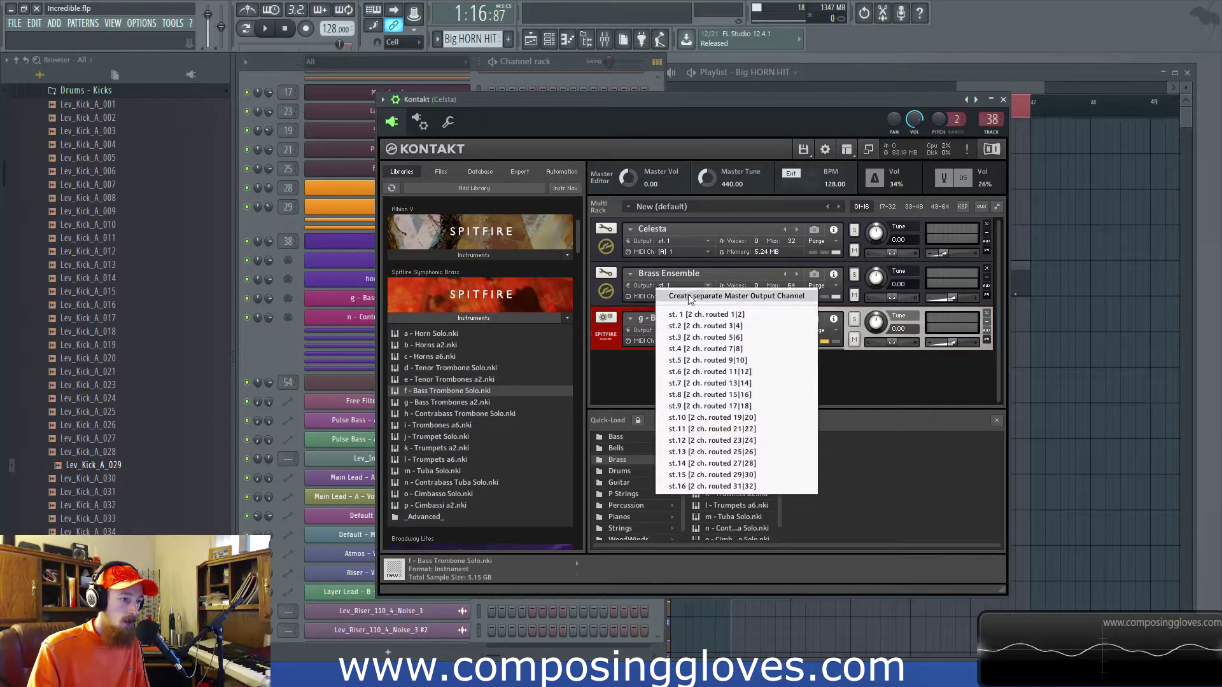
click(679, 325)
click(678, 327)
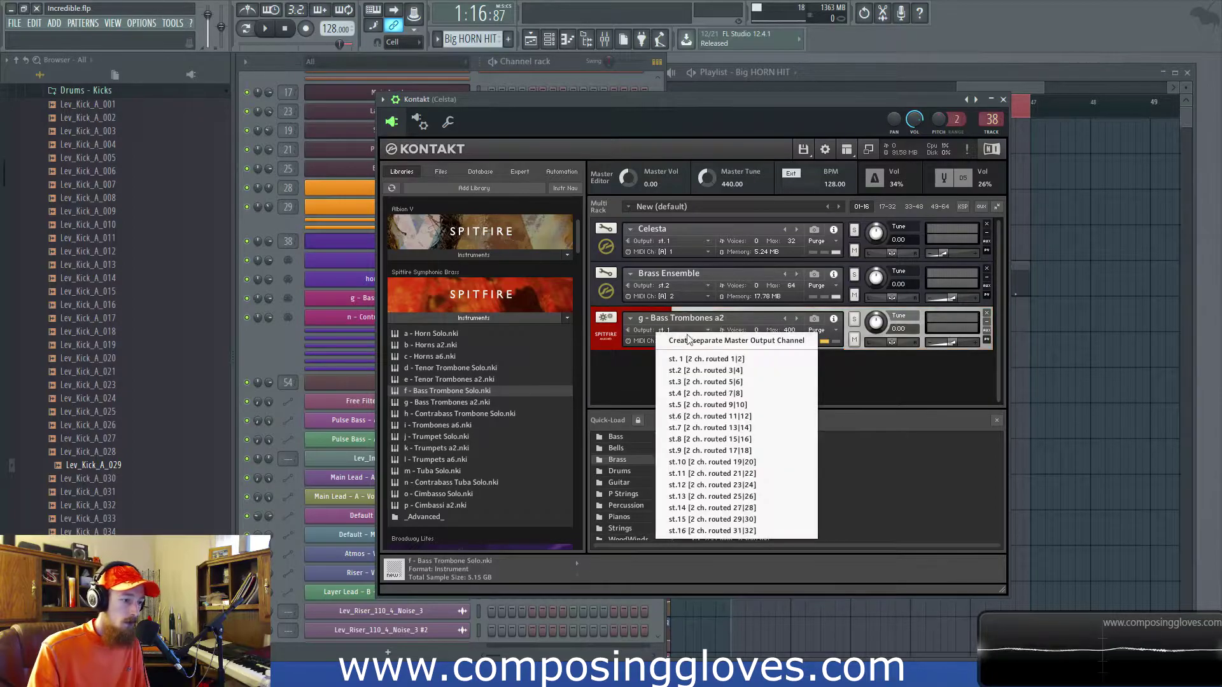
click(688, 378)
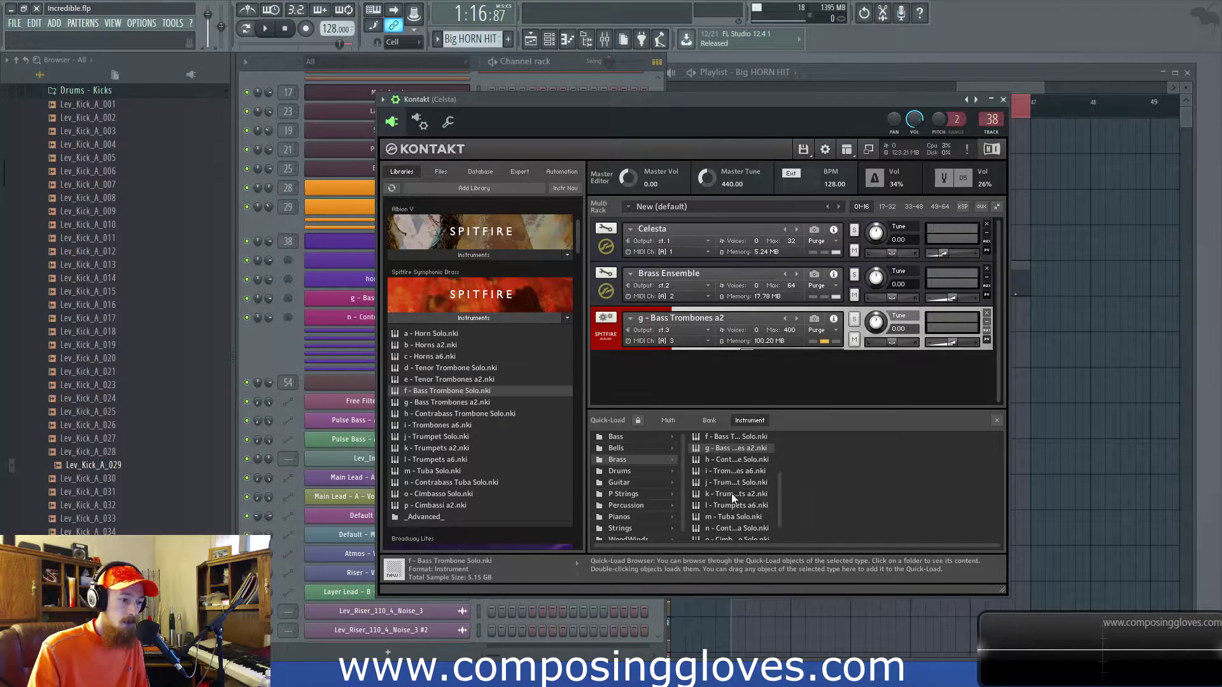
Load "n - Contrabass Tuba Solo" from the Spitfire Symphonic Brass library into the rack and route its output to st.4.
scroll(778, 511, down, 1)
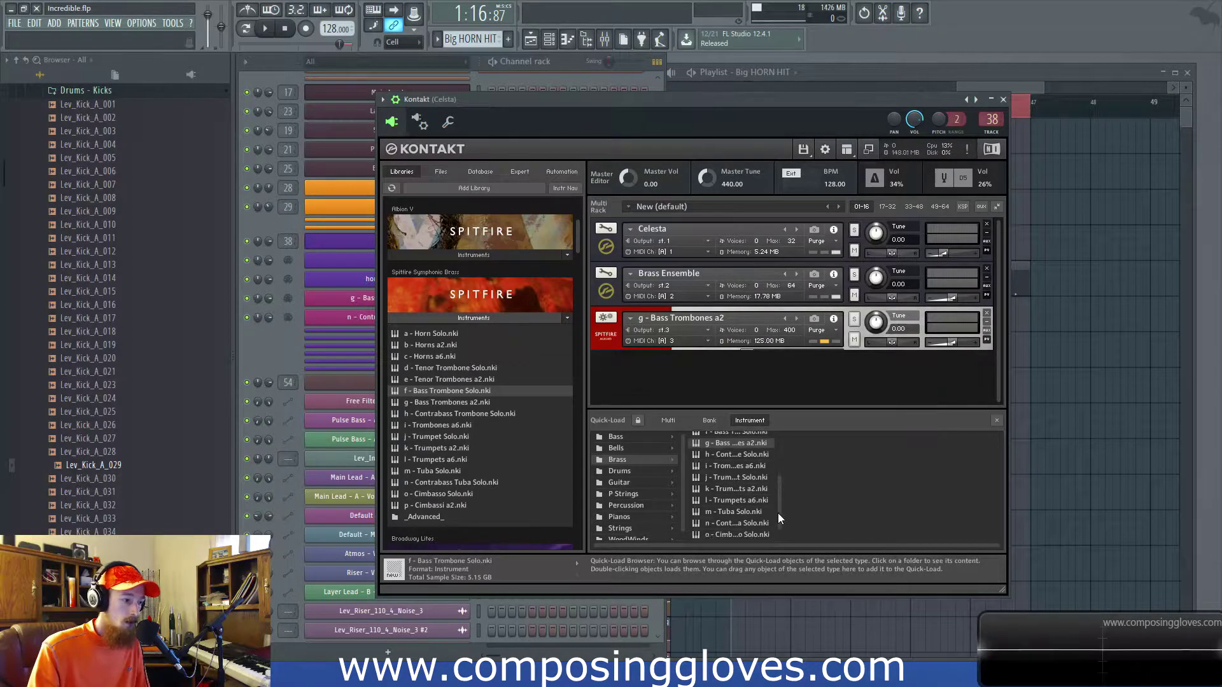
click(460, 485)
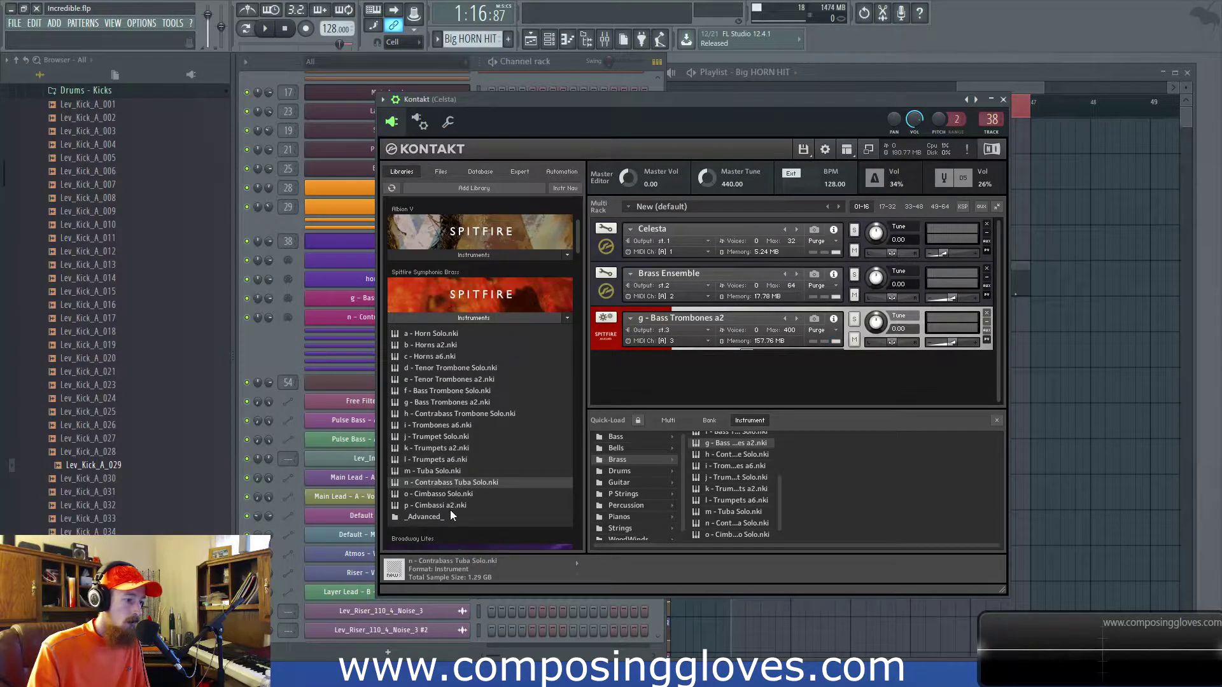
drag(445, 484, 640, 373)
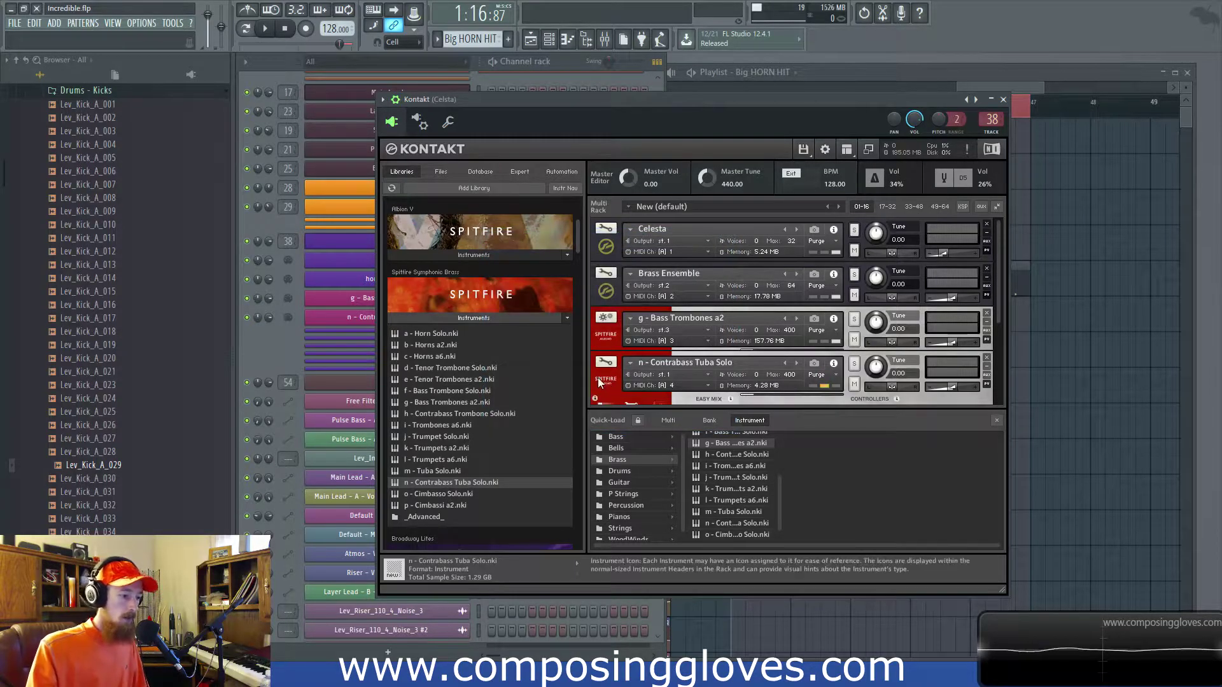
click(662, 375)
click(674, 435)
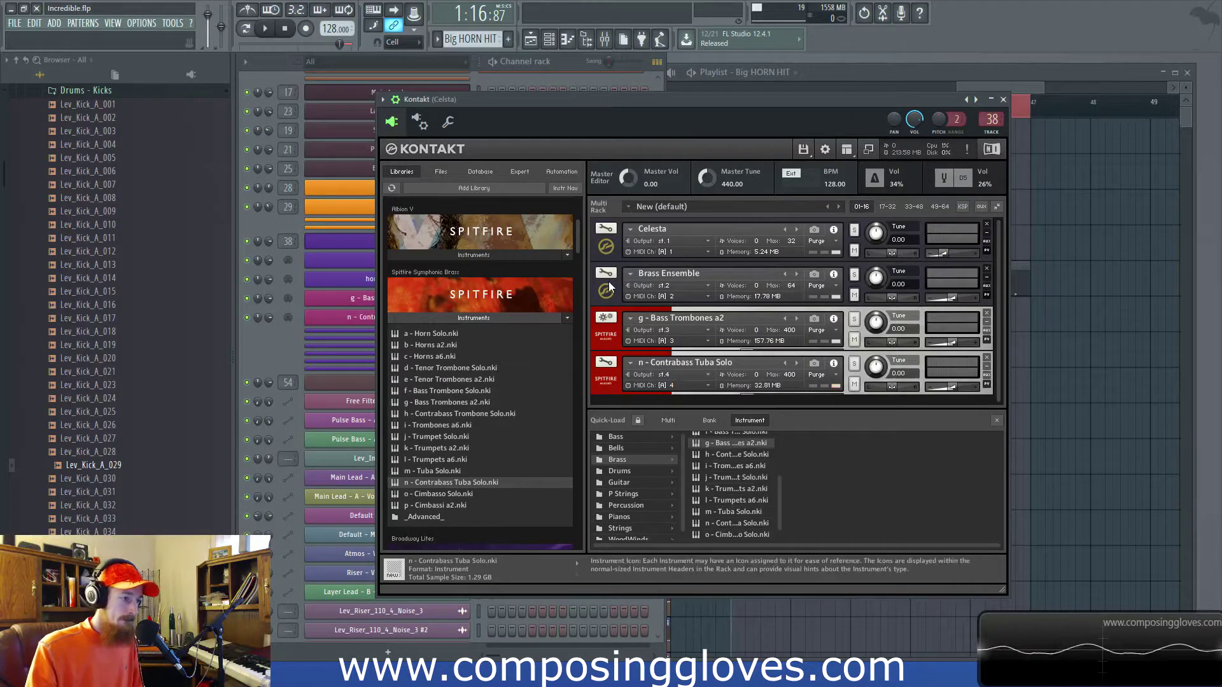
Close the Kontakt window and open the piano roll of the "horn sections" channel.
click(1002, 100)
right_click(421, 280)
click(503, 279)
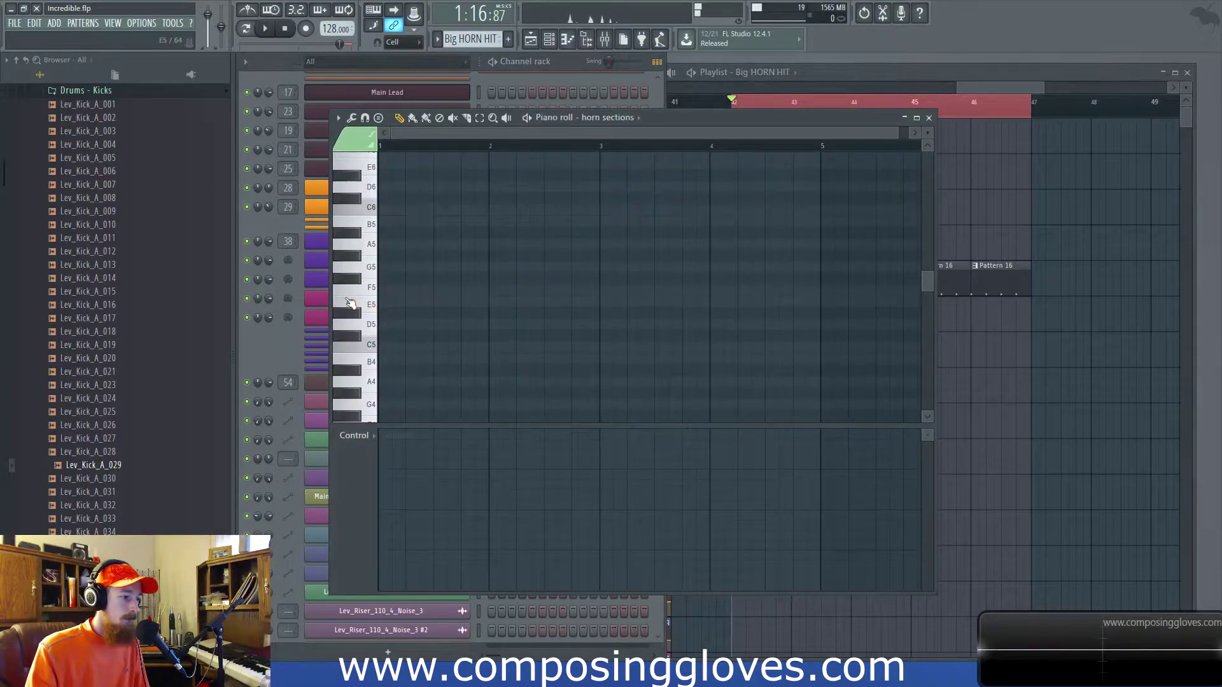
Switch the horn sections piano roll to the Short articulation and audition a few notes around the fourth octave.
scroll(369, 318, down, 2)
click(372, 332)
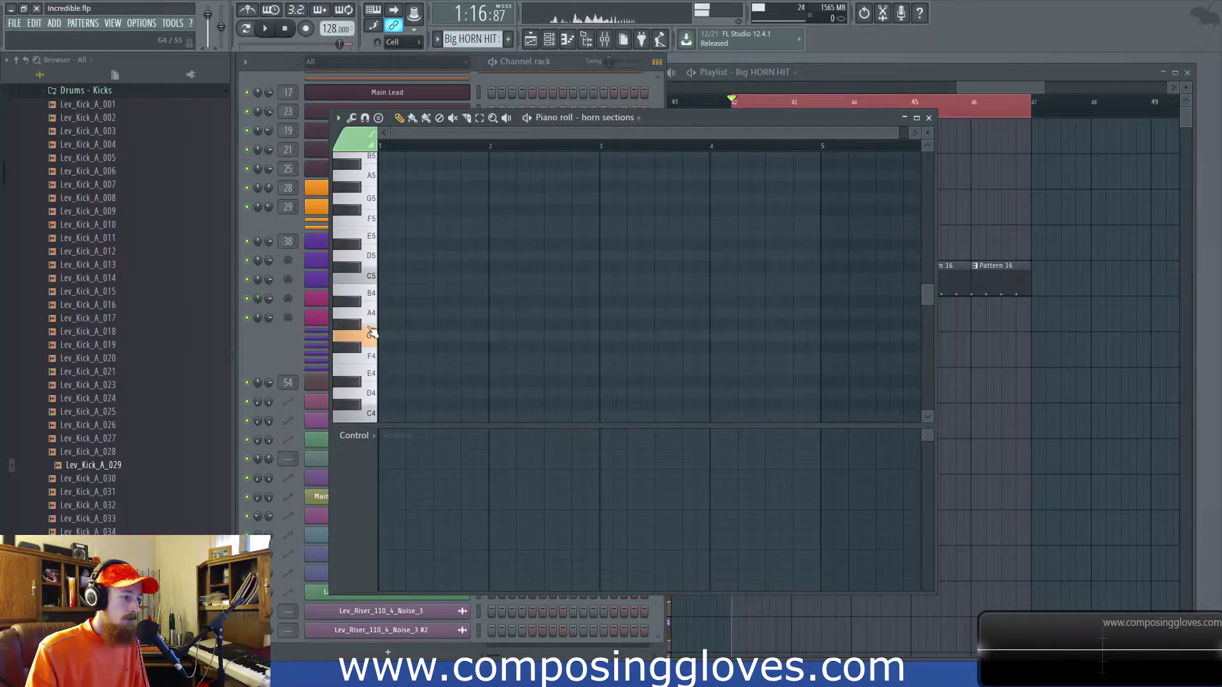
click(354, 139)
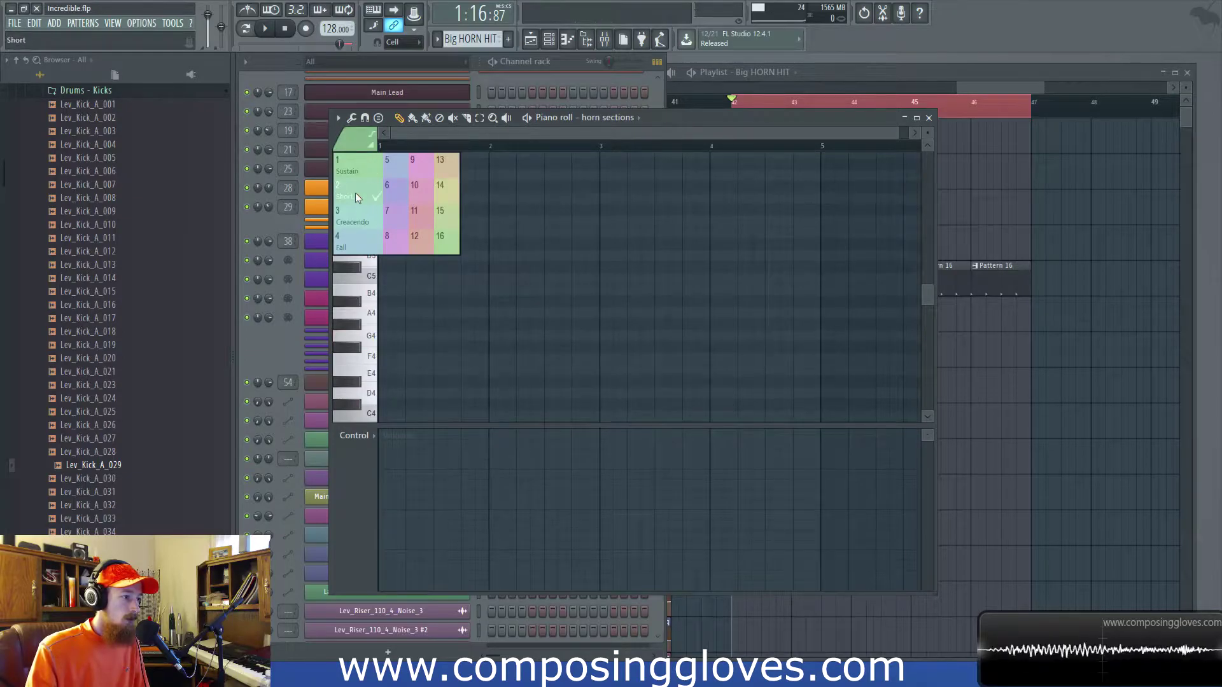
click(357, 194)
click(369, 373)
scroll(369, 363, down, 2)
click(368, 354)
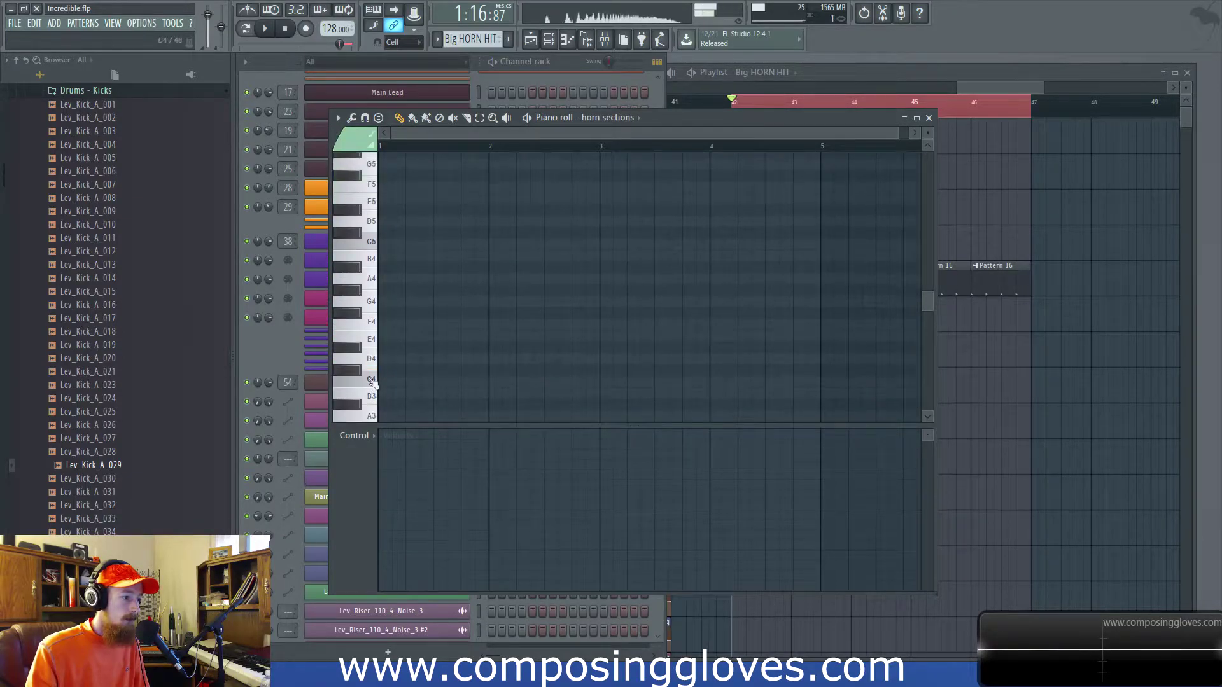
Audition lower pitches on the horn sections channel and place an A3 note at the start of bar 1.
scroll(369, 360, down, 4)
click(371, 366)
click(371, 414)
click(370, 341)
click(366, 301)
click(371, 283)
click(373, 280)
click(379, 274)
click(380, 278)
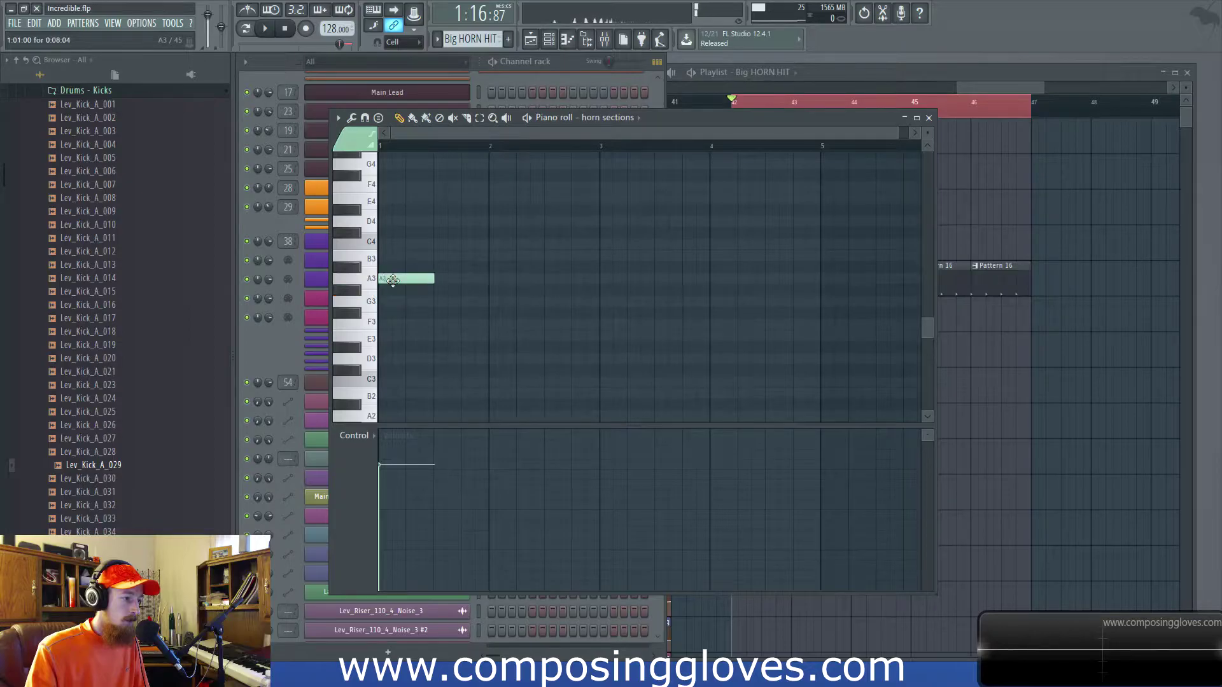
Load the Brass & Wood Wind articulation preset from the Kontakt Factory Library user presets onto the horn sections channel.
click(287, 345)
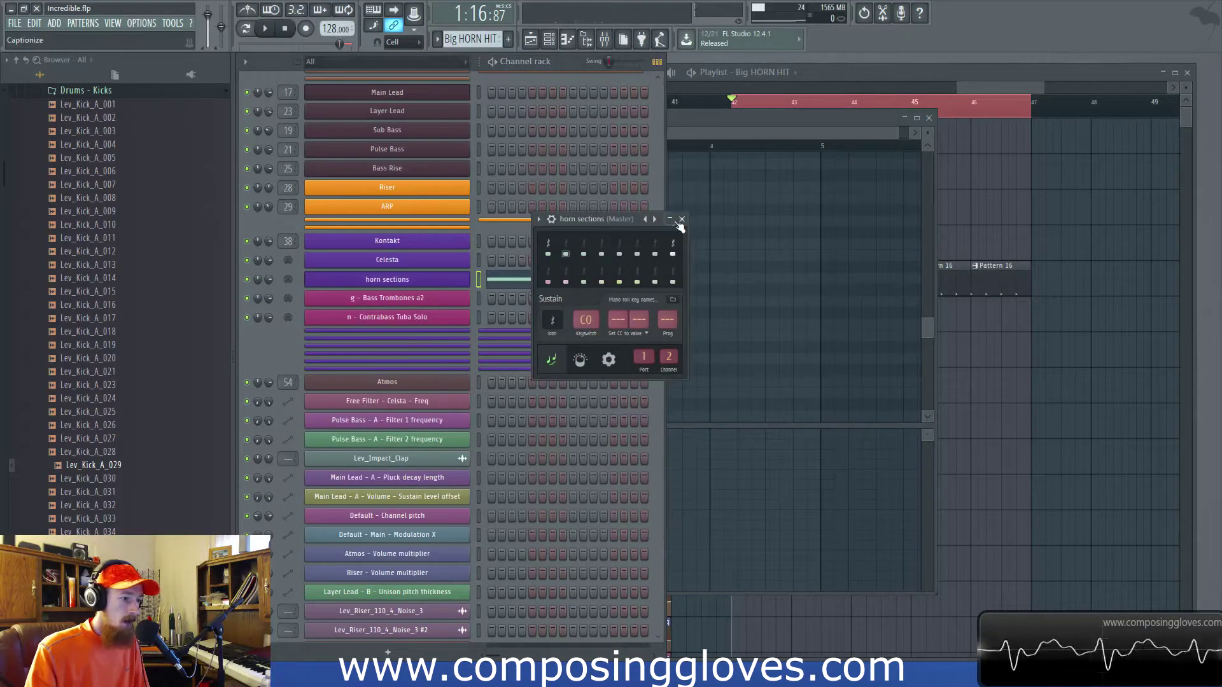
right_click(646, 218)
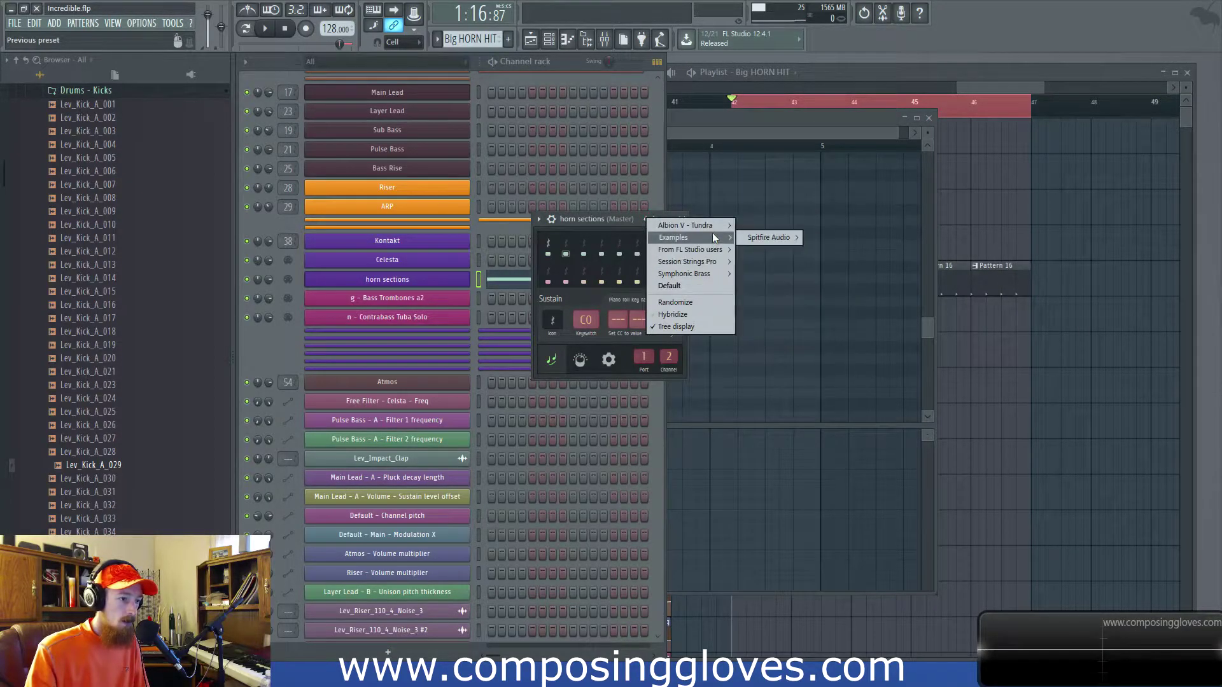
mouse_move(717, 248)
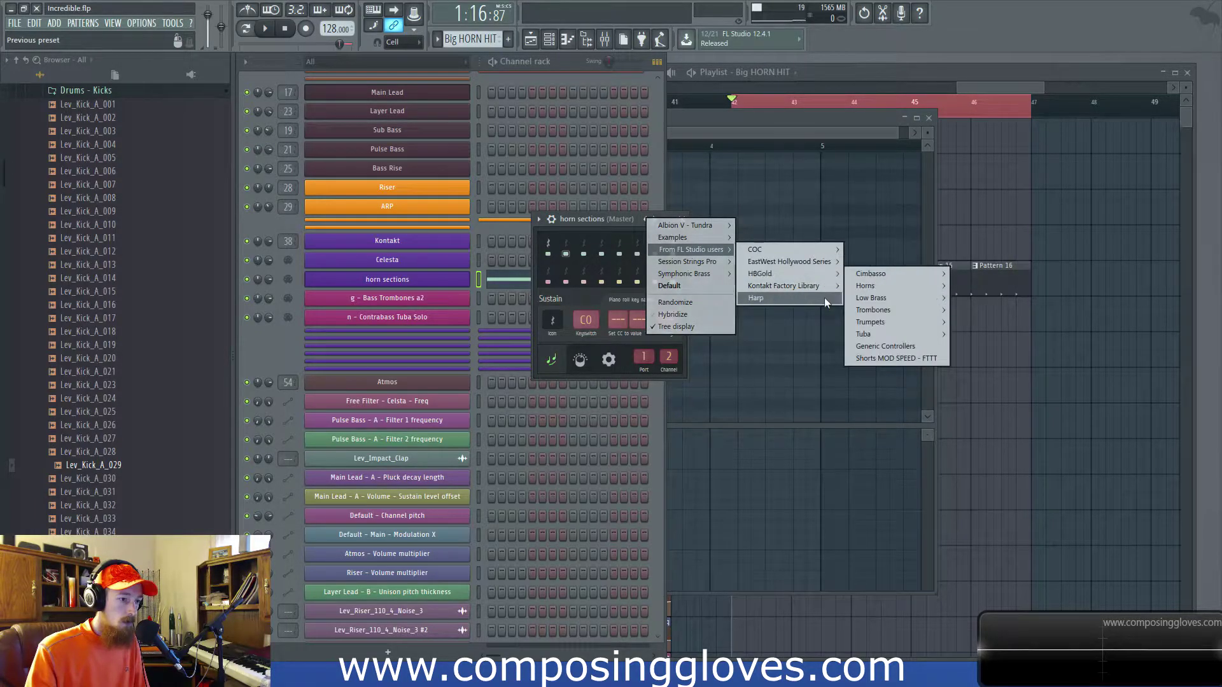
mouse_move(823, 285)
mouse_move(891, 299)
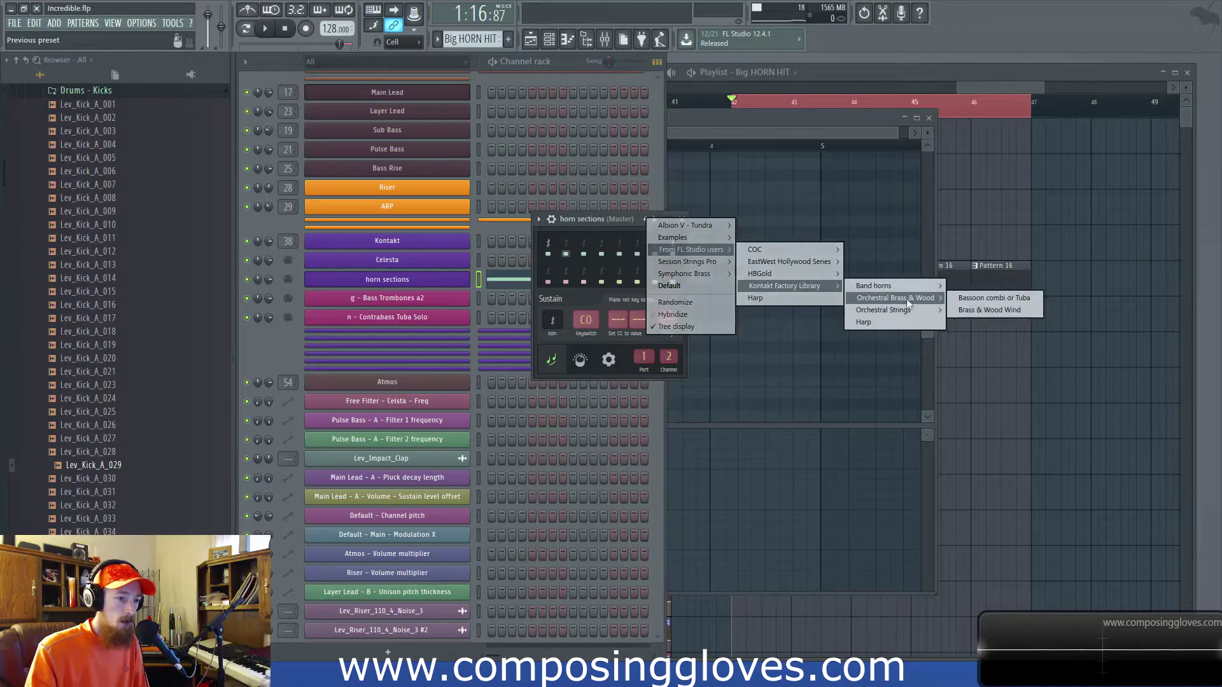
click(983, 304)
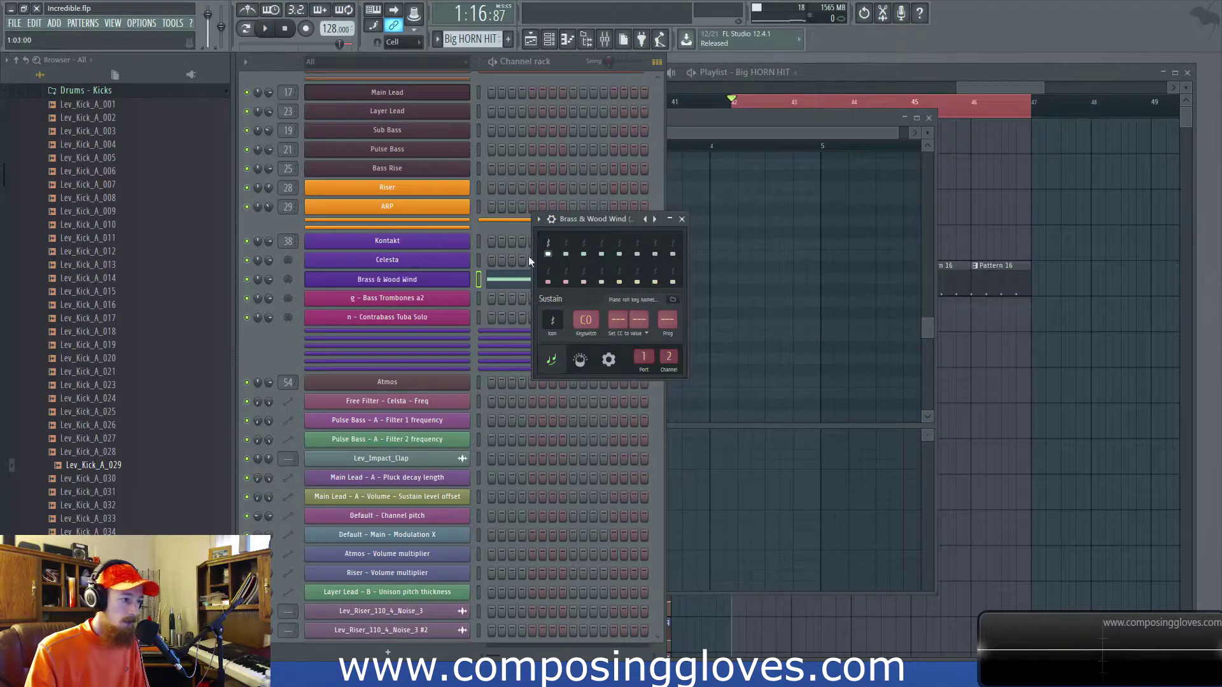
click(683, 219)
click(691, 136)
Audition the Sforzando and Staccato articulations on A3 and set the bar 1 note to Sforzando.
click(349, 142)
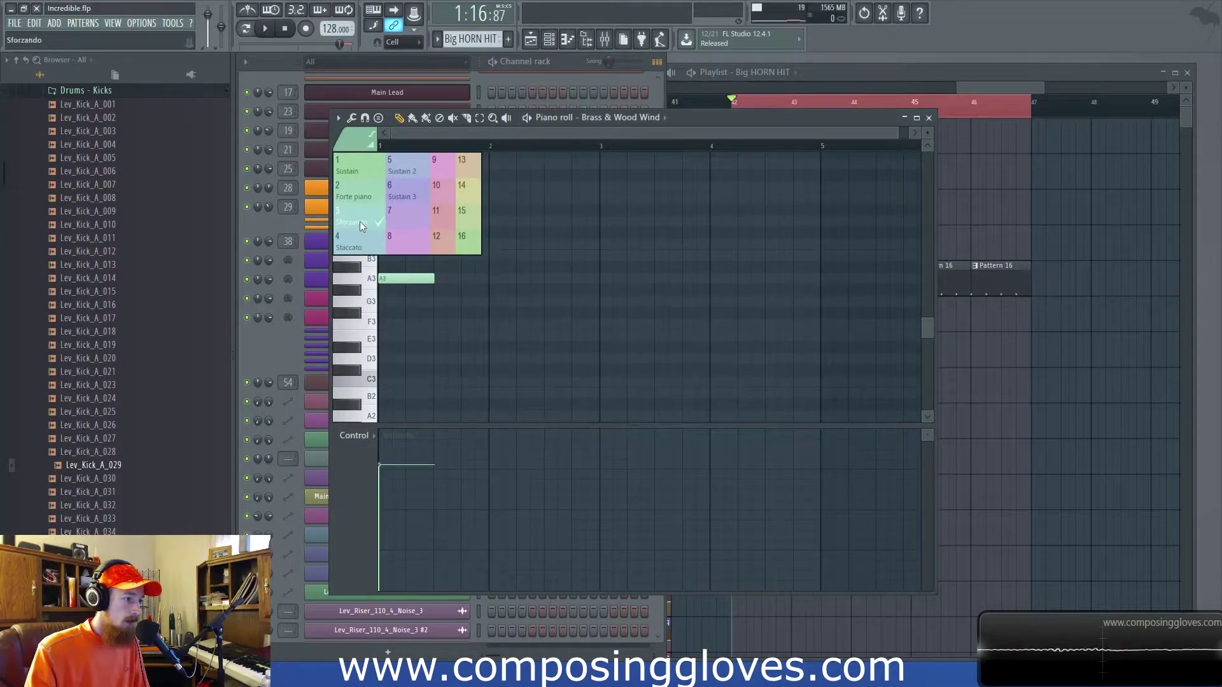
click(360, 222)
click(371, 279)
click(354, 142)
click(355, 242)
click(350, 144)
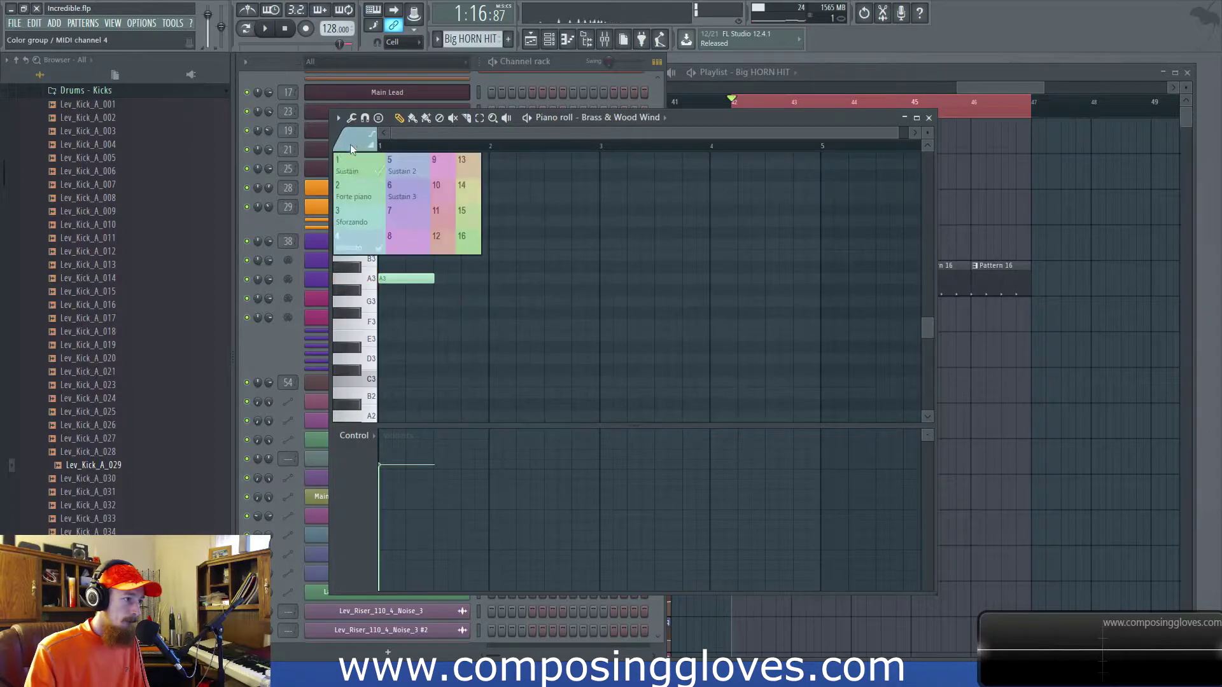
click(360, 222)
click(371, 279)
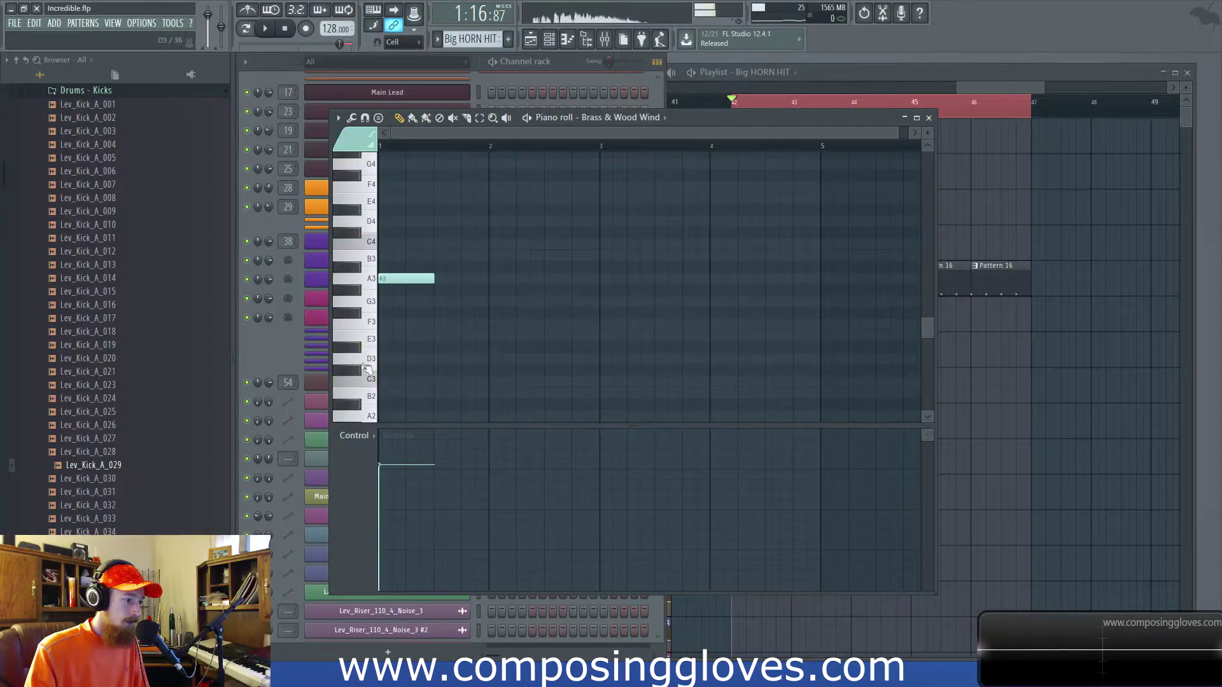
Place a full-velocity A3 note with the Staccato articulation at the start of the g - Bass Trombones a2 piano roll.
click(291, 346)
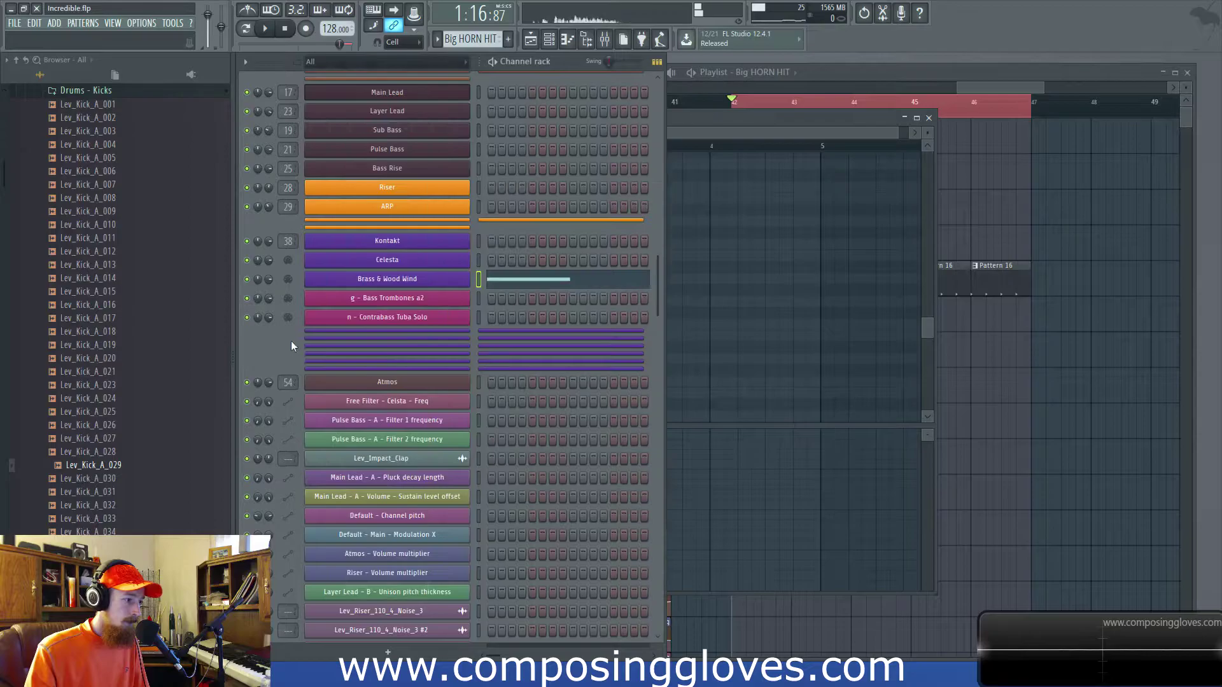
right_click(462, 296)
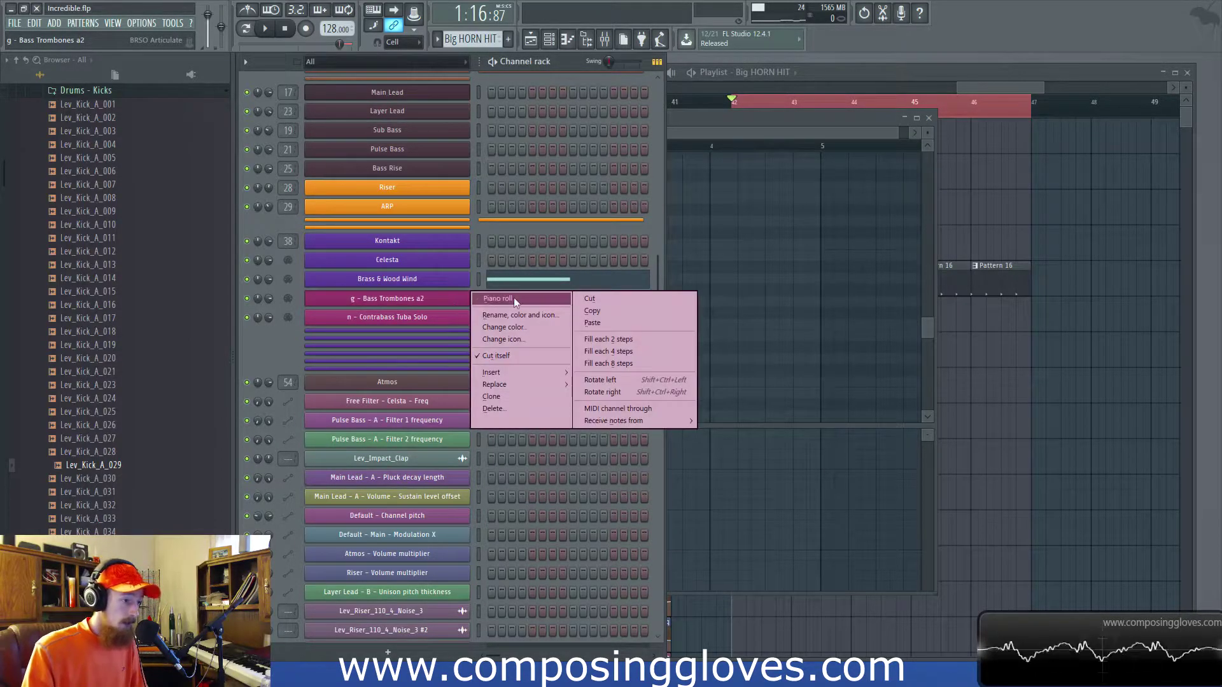
click(514, 297)
click(349, 143)
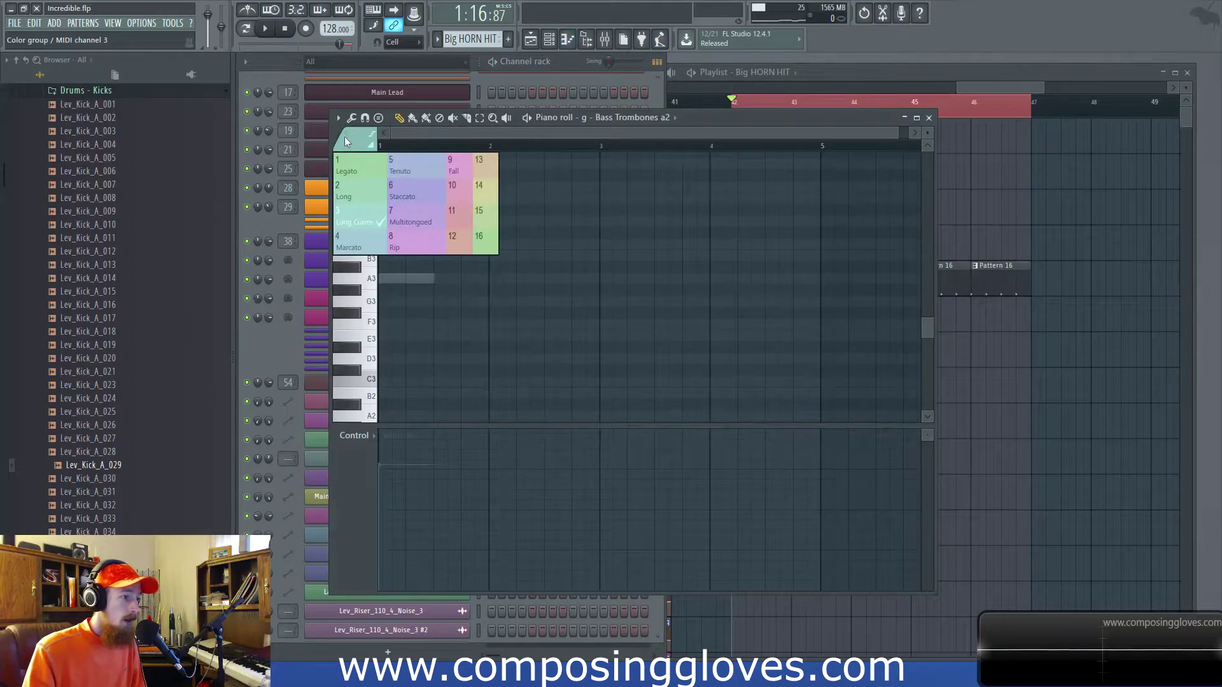
click(425, 196)
click(403, 278)
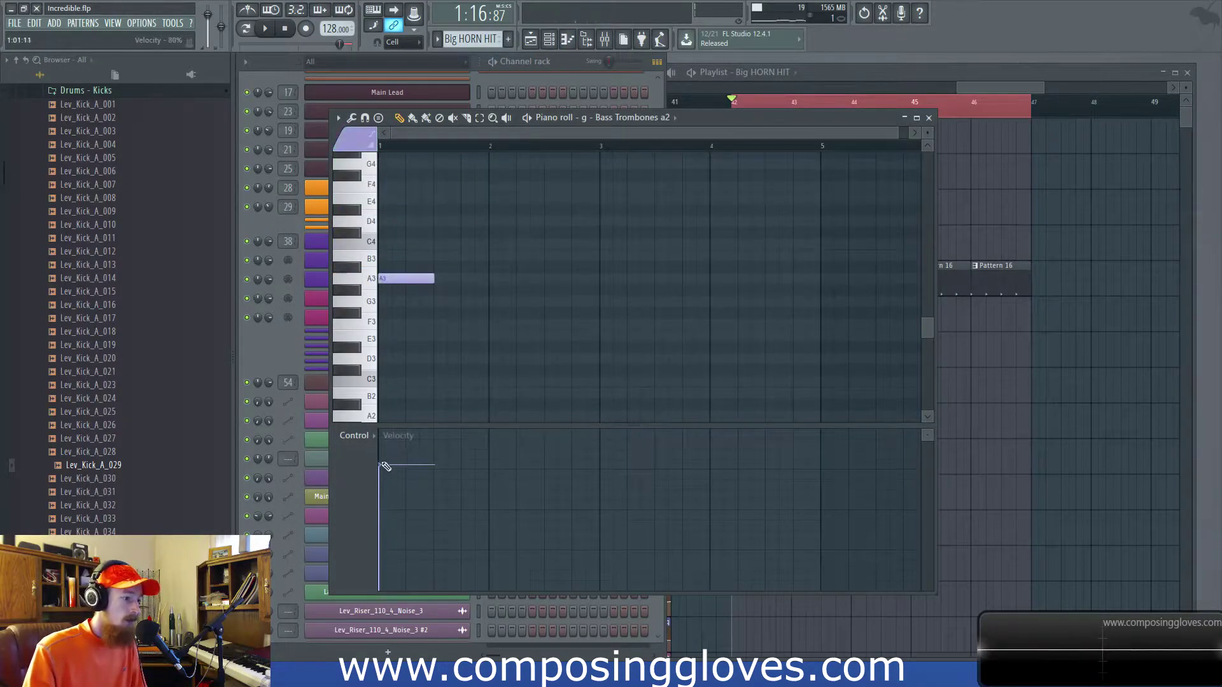
Try the Long Cuivre and Marcato articulations for the bass trombones and return to Staccato.
click(360, 153)
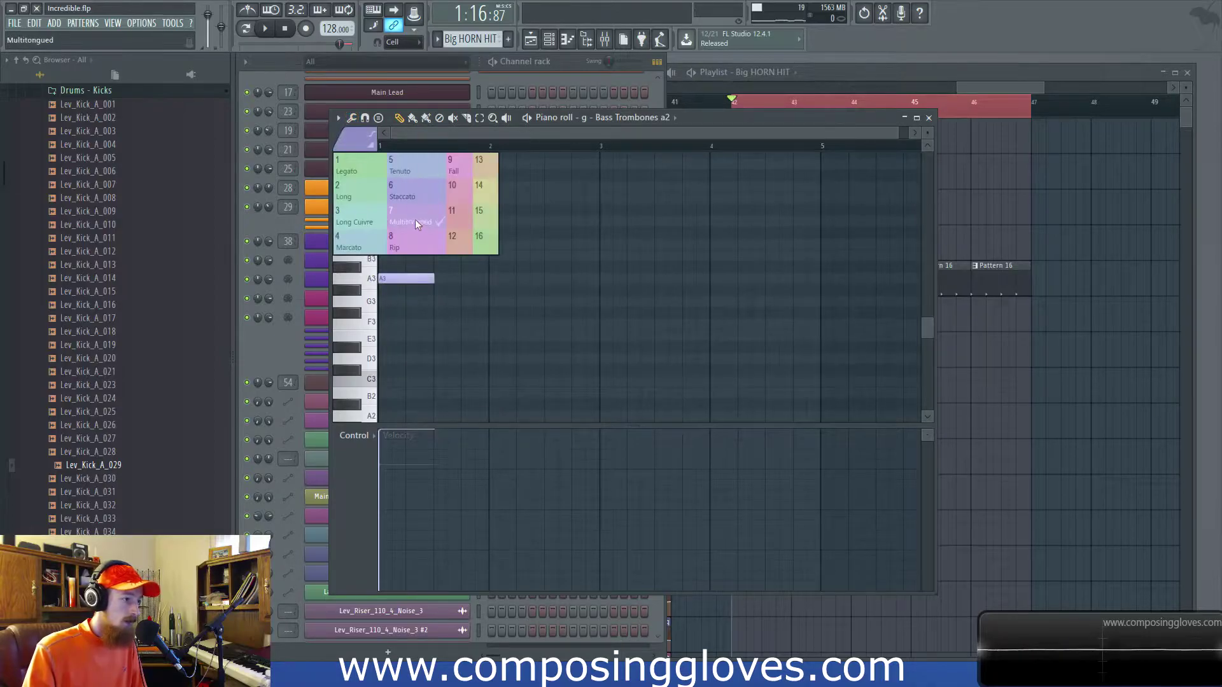
click(356, 224)
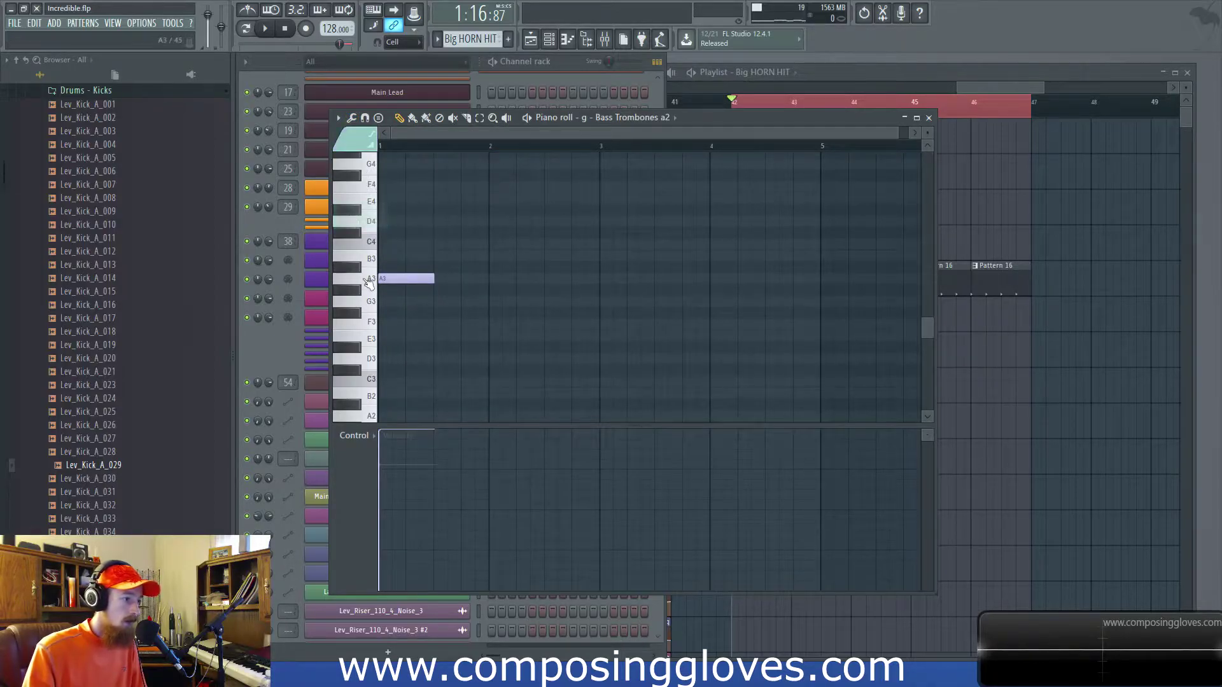
click(344, 149)
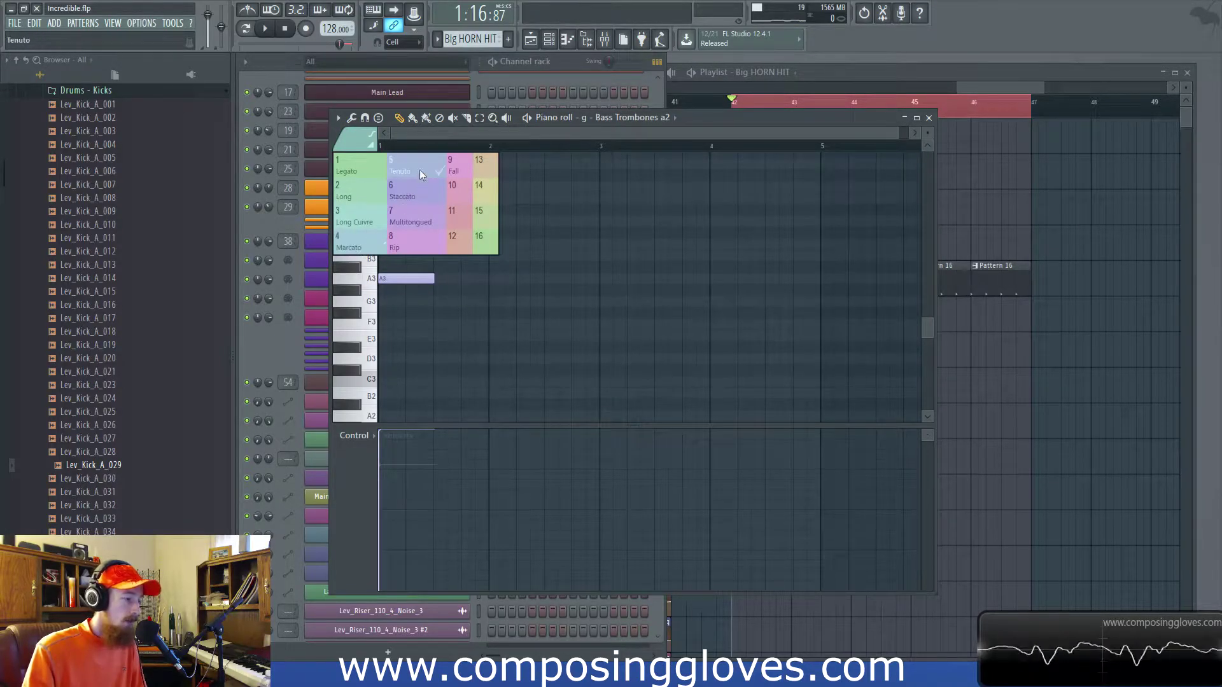
click(364, 250)
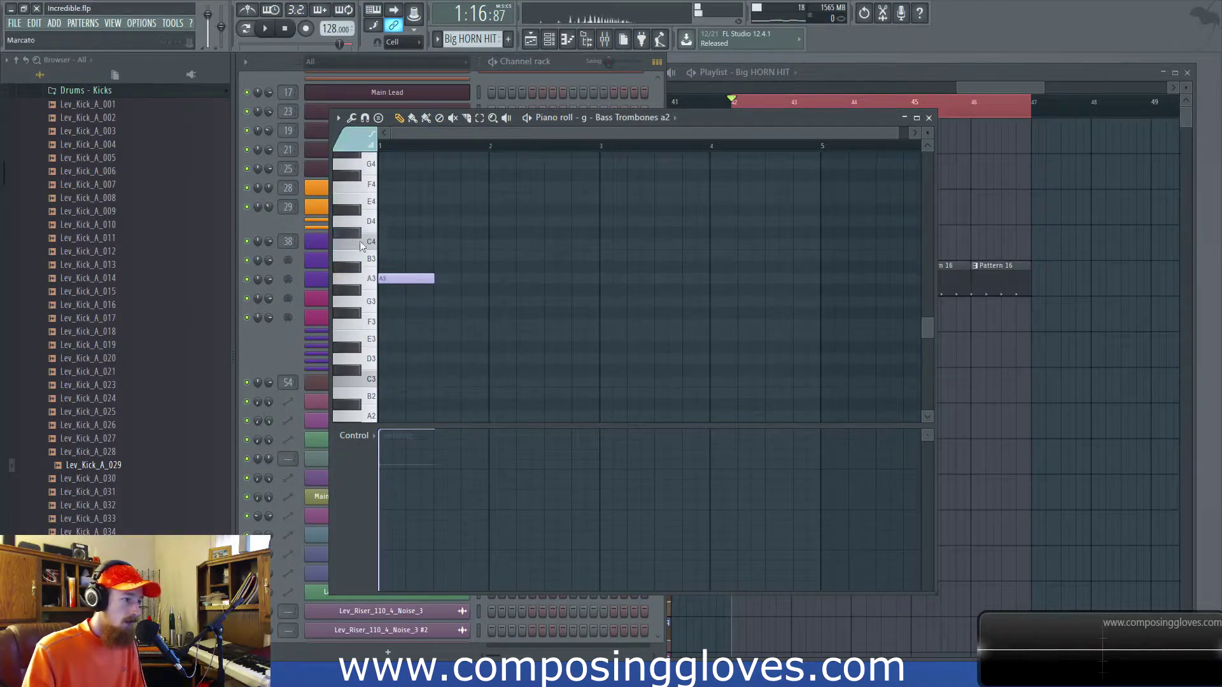
click(349, 150)
click(409, 192)
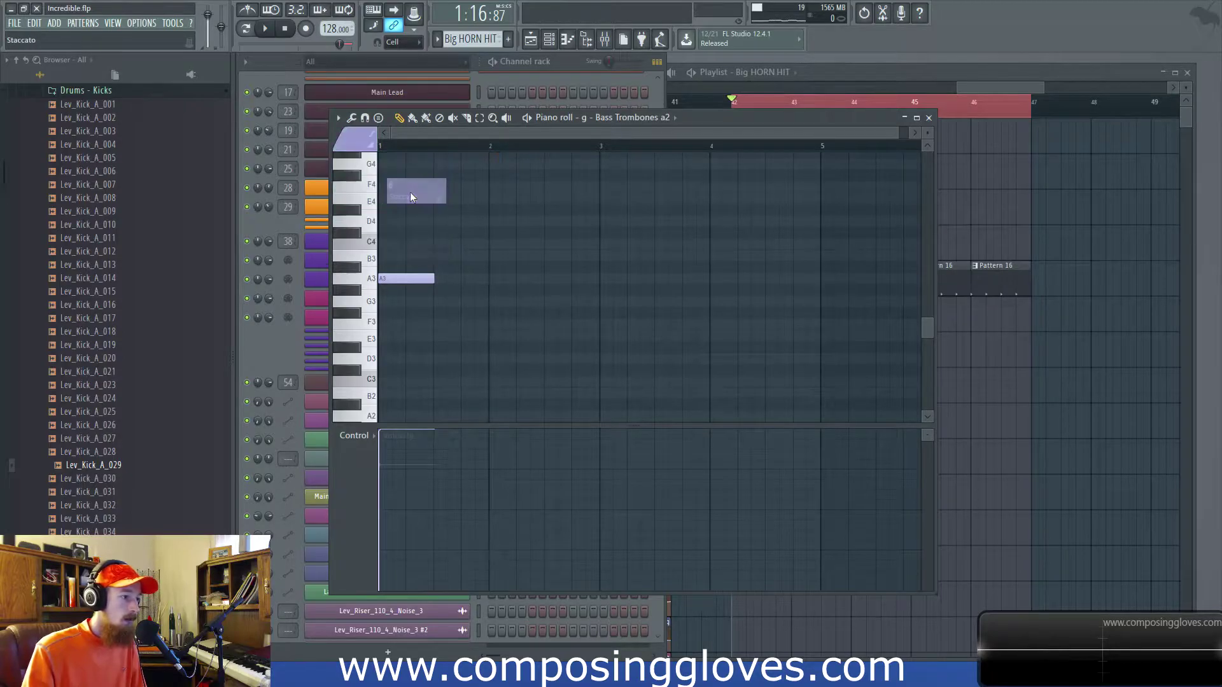
Lower the bass trombone note to A2, keeping the Staccato articulation, and play back the pattern.
scroll(414, 245, down, 3)
mouse_move(409, 215)
mouse_down()
mouse_move(402, 353)
mouse_move(370, 325)
mouse_move(369, 366)
mouse_move(371, 247)
mouse_up()
scroll(409, 334, down, 3)
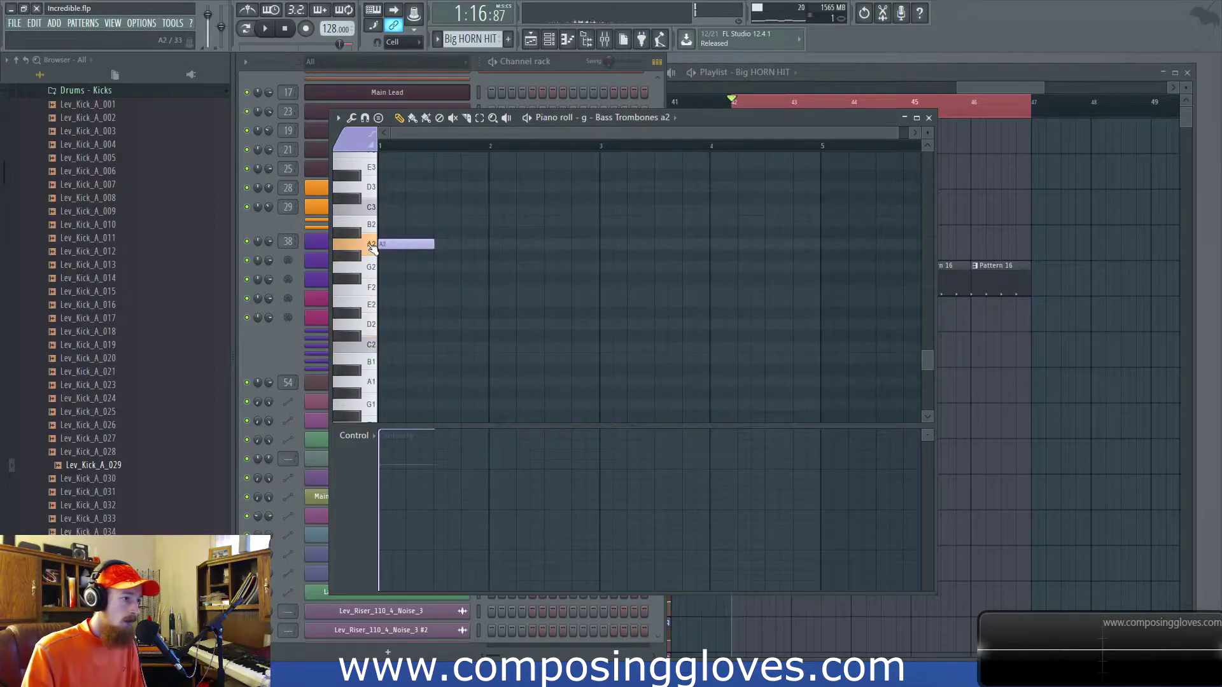
click(353, 140)
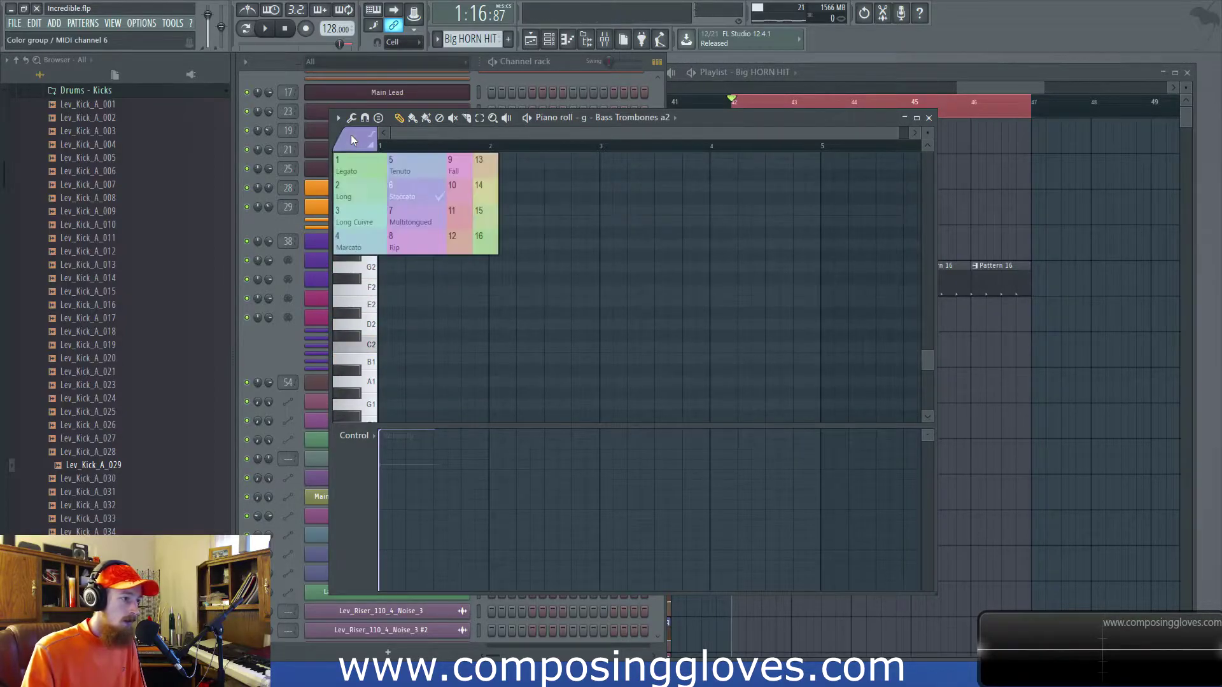
click(392, 191)
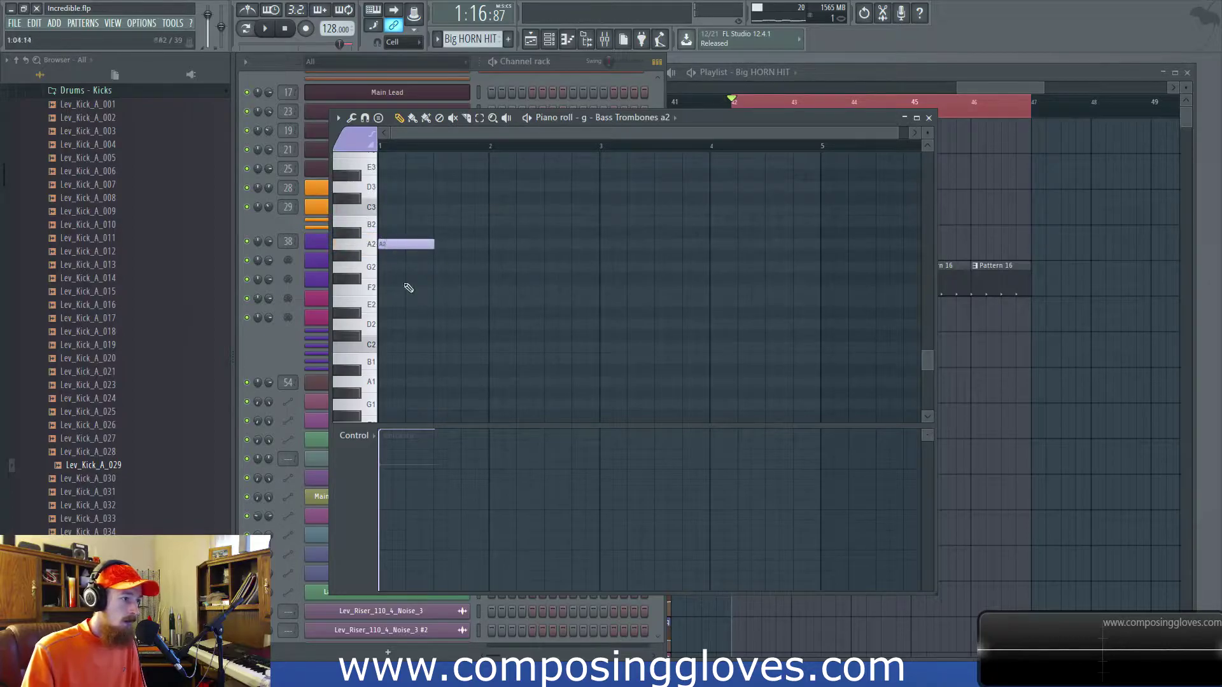
key(space)
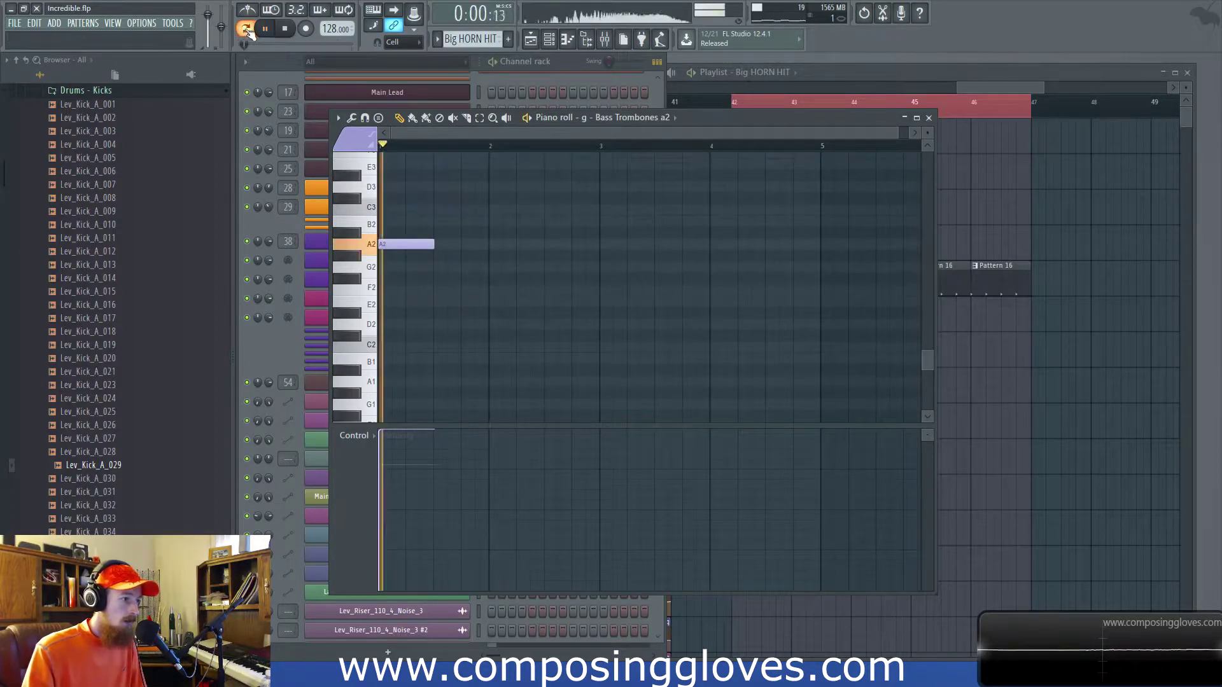
key(space)
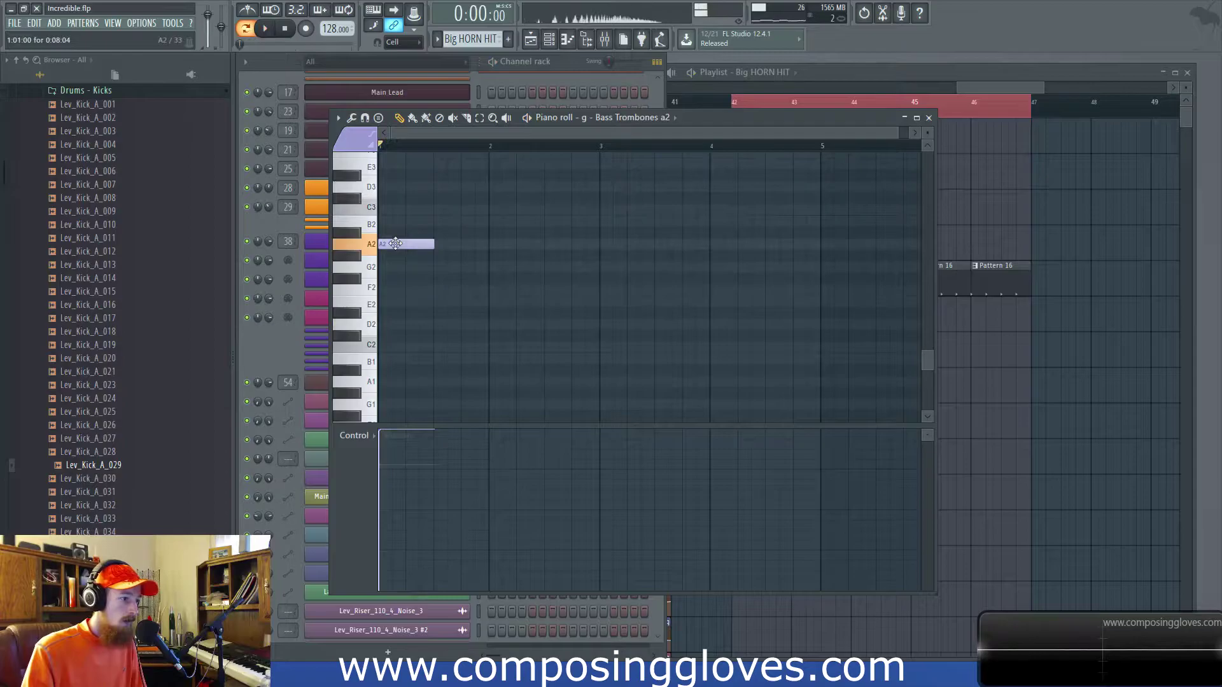
click(285, 342)
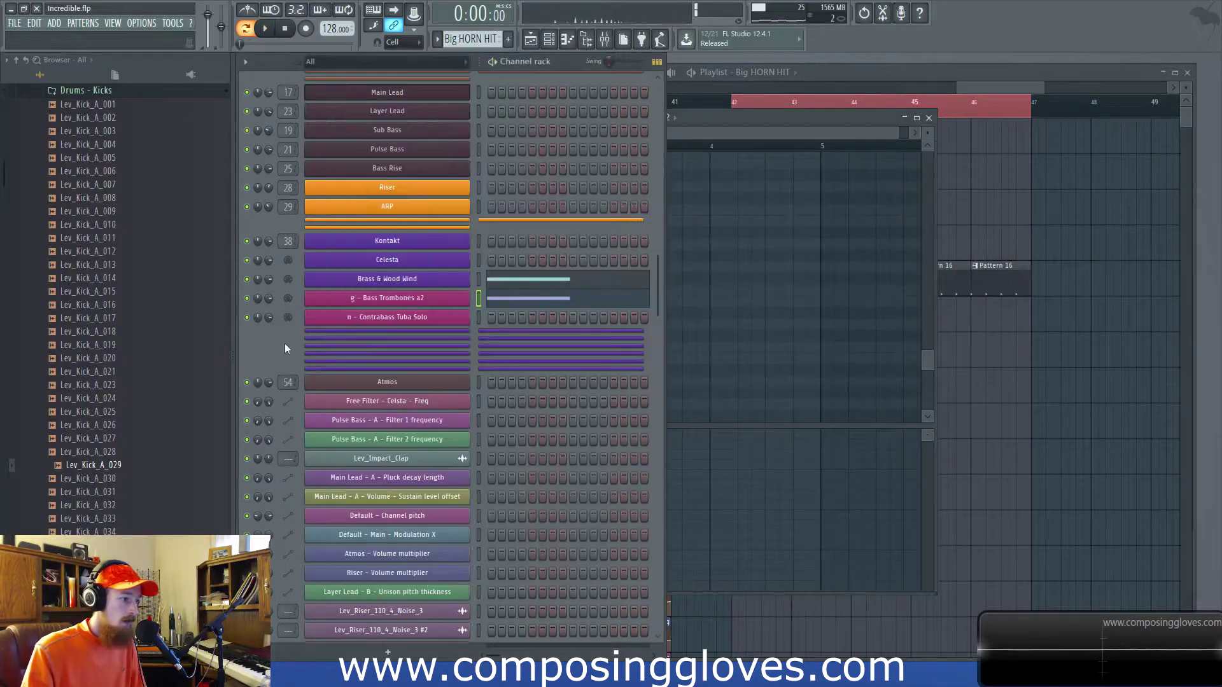
right_click(455, 317)
click(498, 318)
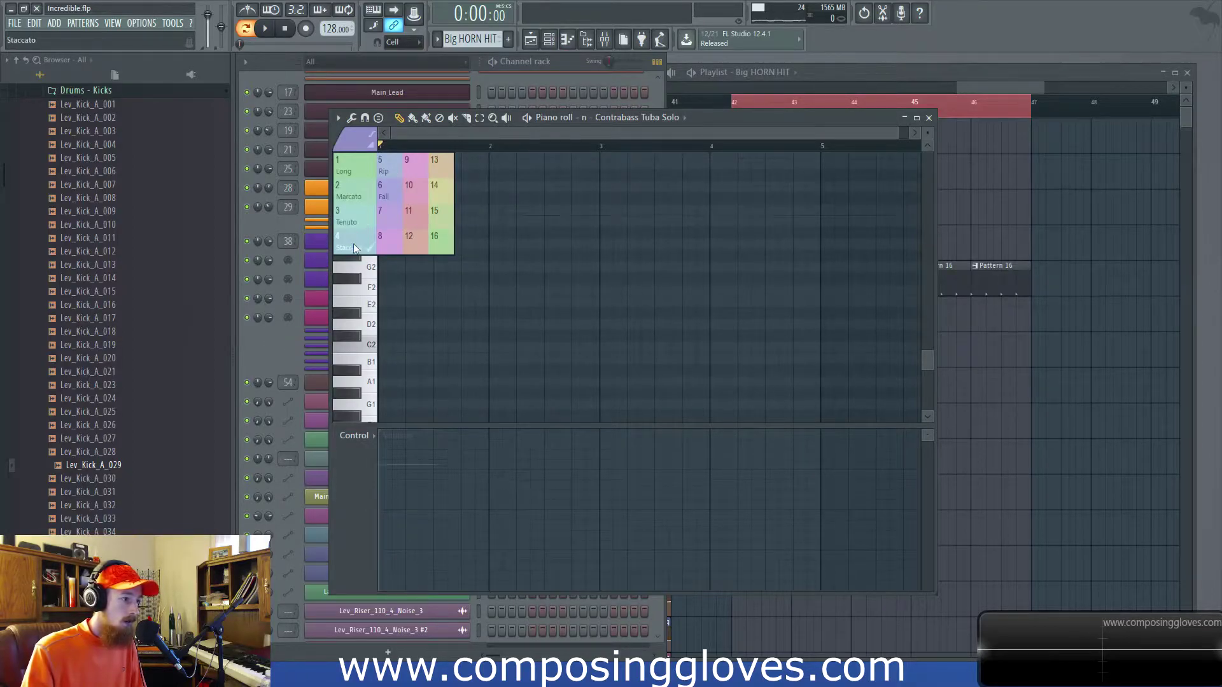
click(297, 324)
click(400, 321)
click(400, 321)
click(410, 318)
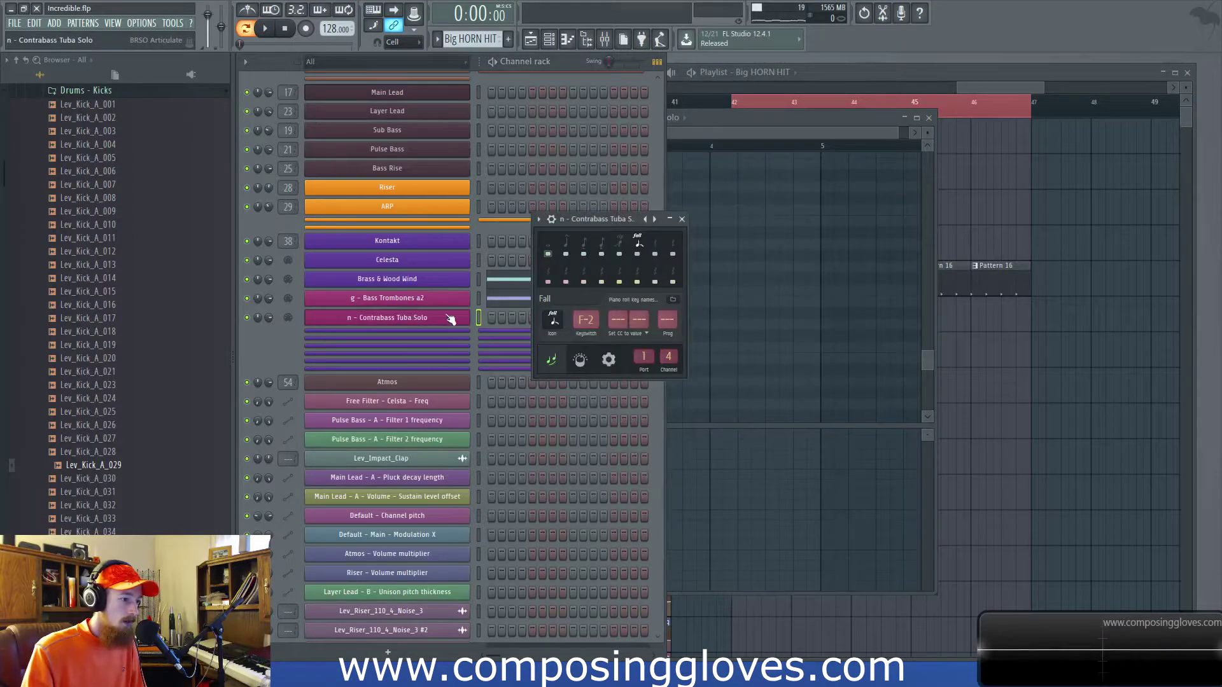
click(437, 322)
right_click(438, 322)
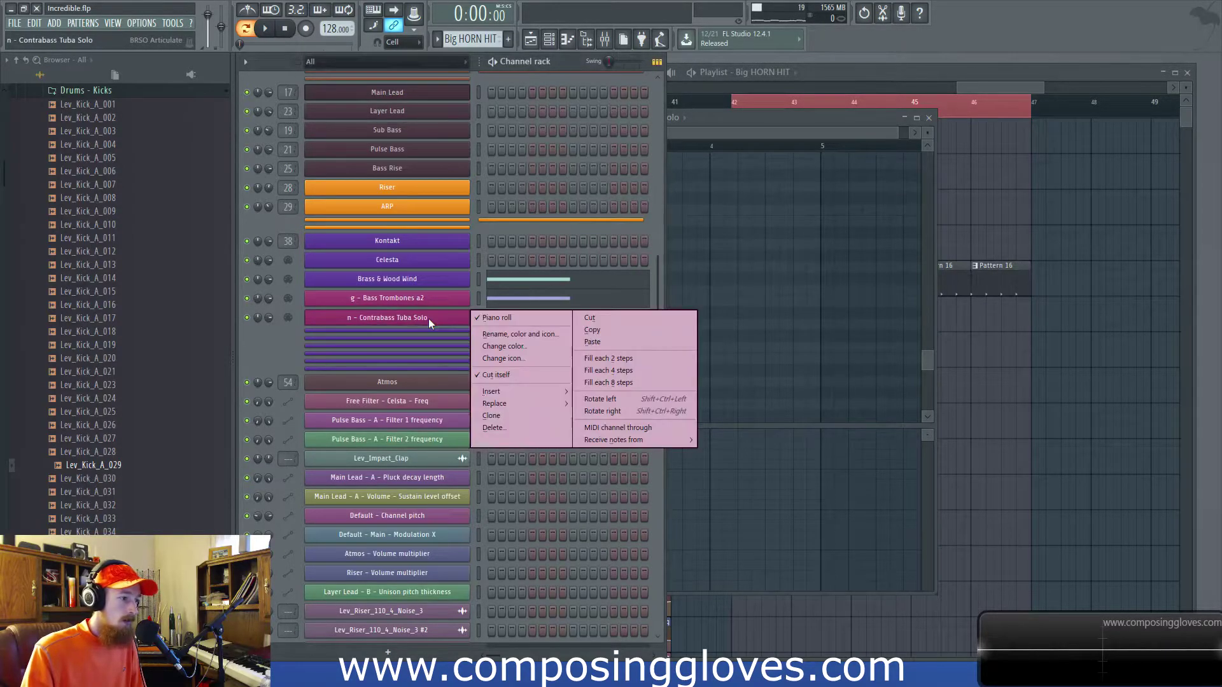
click(510, 321)
Place an A3 note with the Staccato articulation at the start of the n - Contrabass Tuba Solo piano roll.
right_click(468, 318)
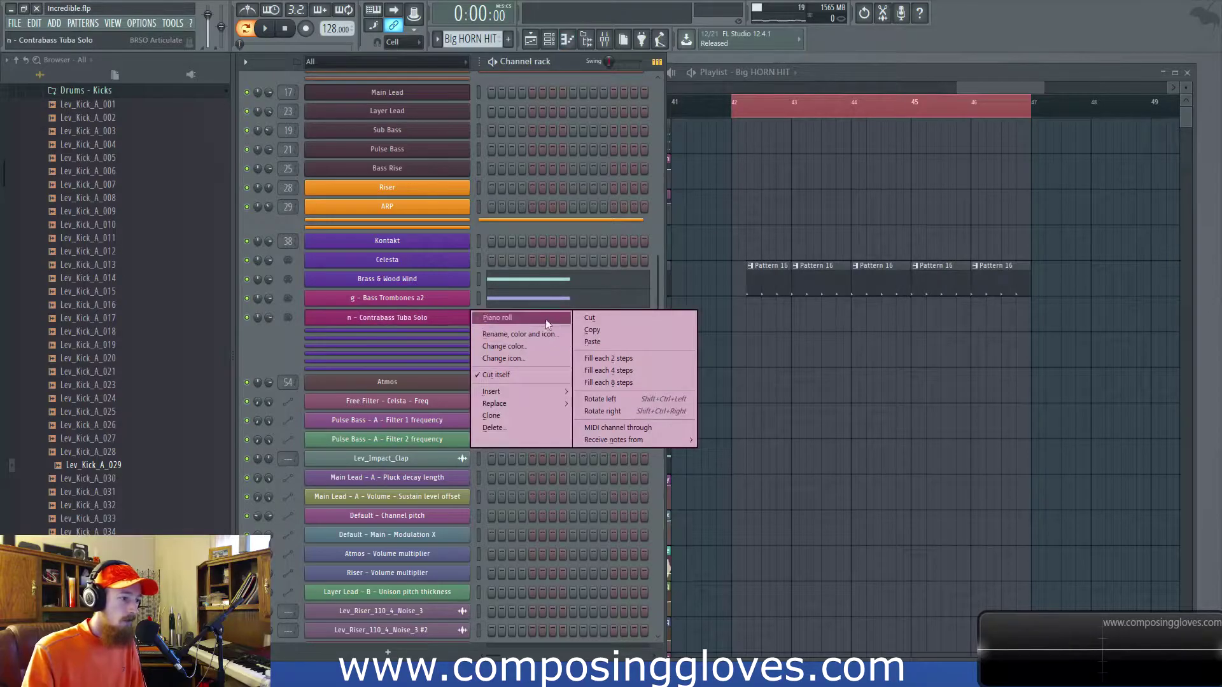
click(548, 321)
click(354, 142)
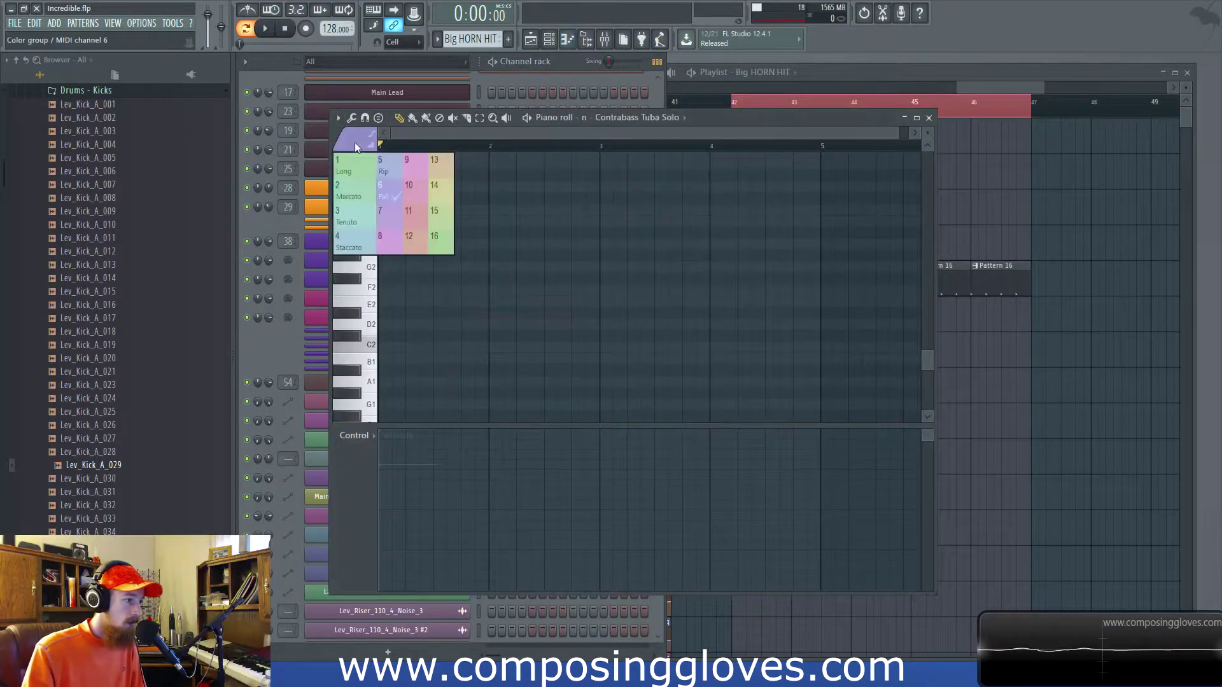
click(355, 241)
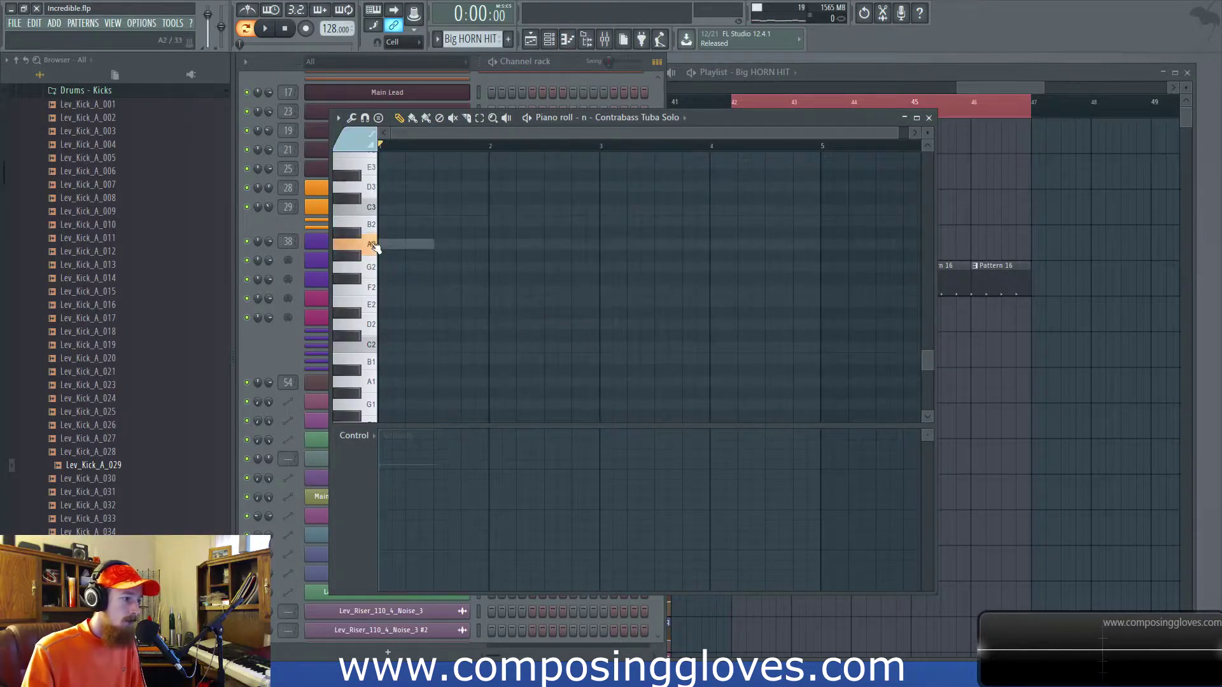
scroll(355, 193, up, 4)
click(358, 258)
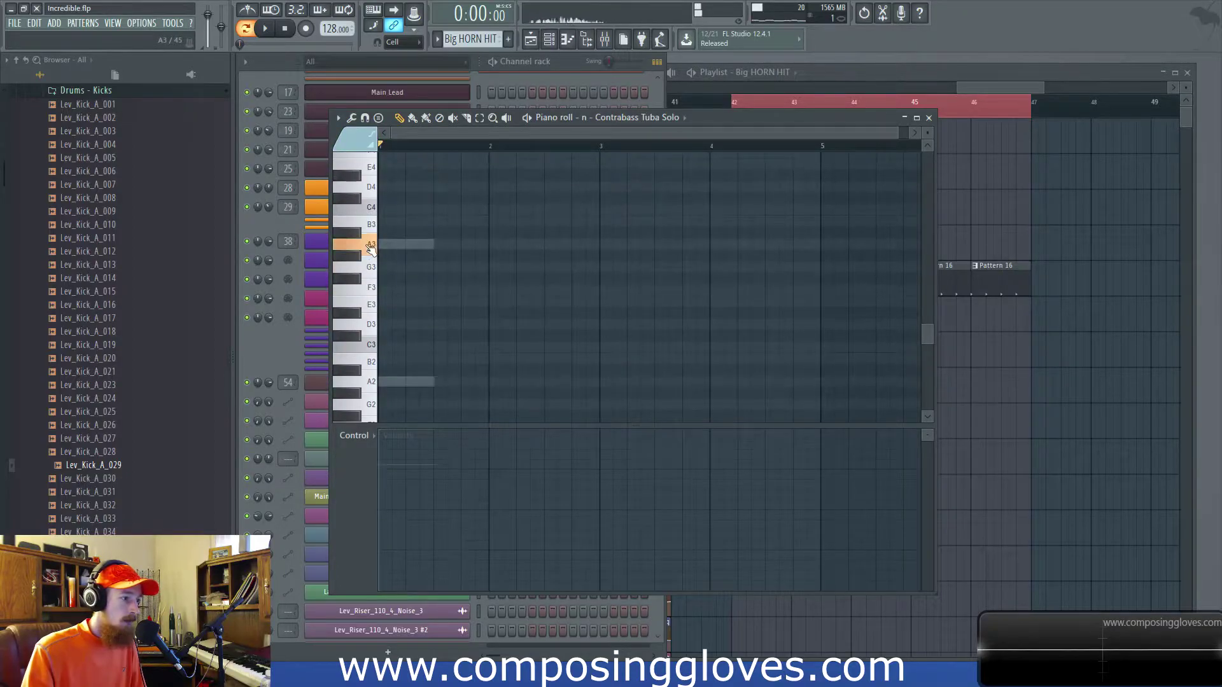
click(385, 243)
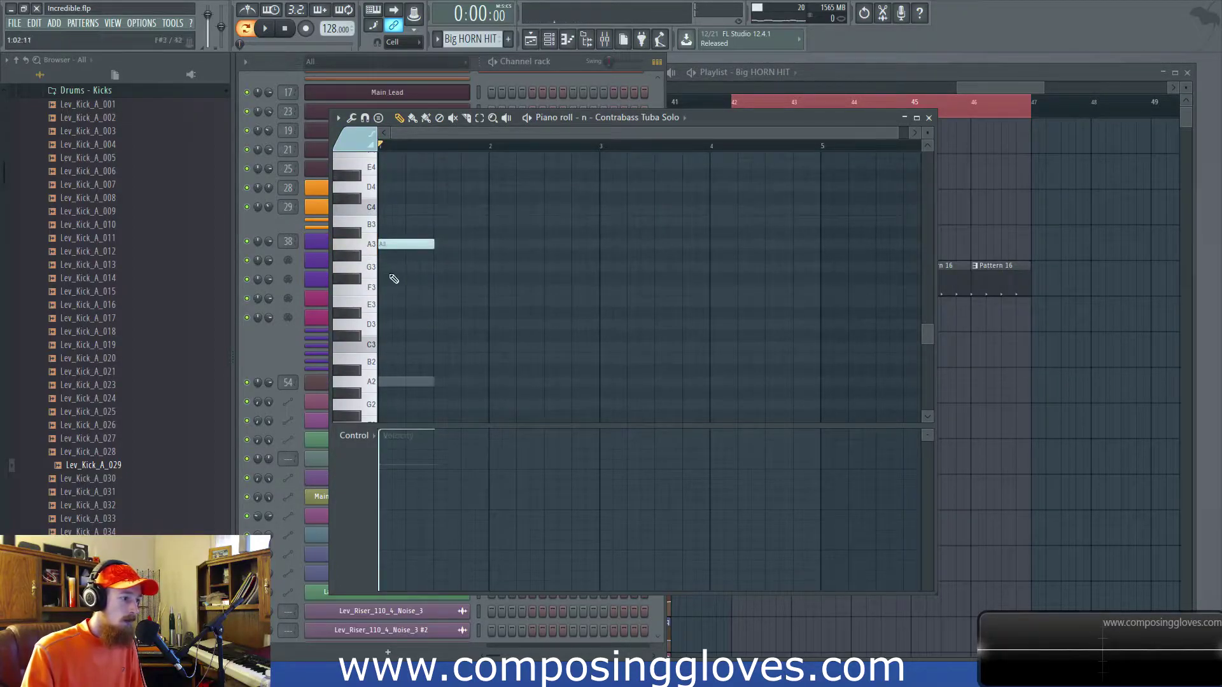
Open the Kontakt instrument rack and raise the volumes of the contrabass tuba, bass trombones and brass ensemble.
scroll(394, 278, up, 4)
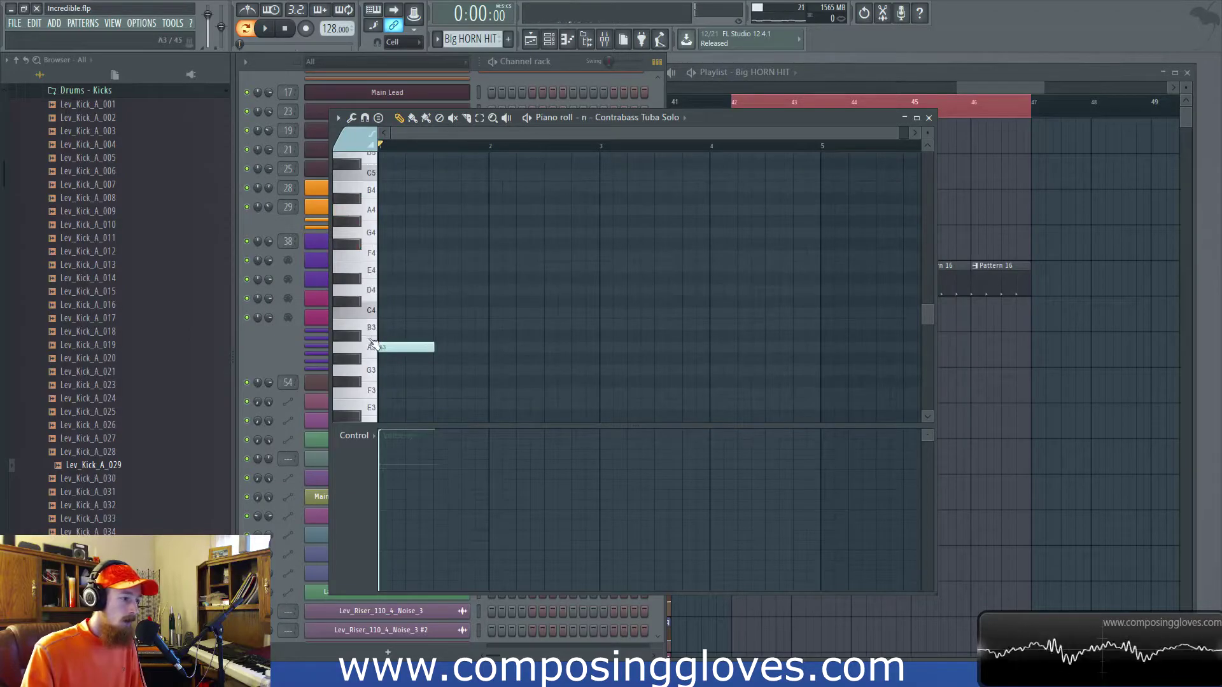
click(279, 328)
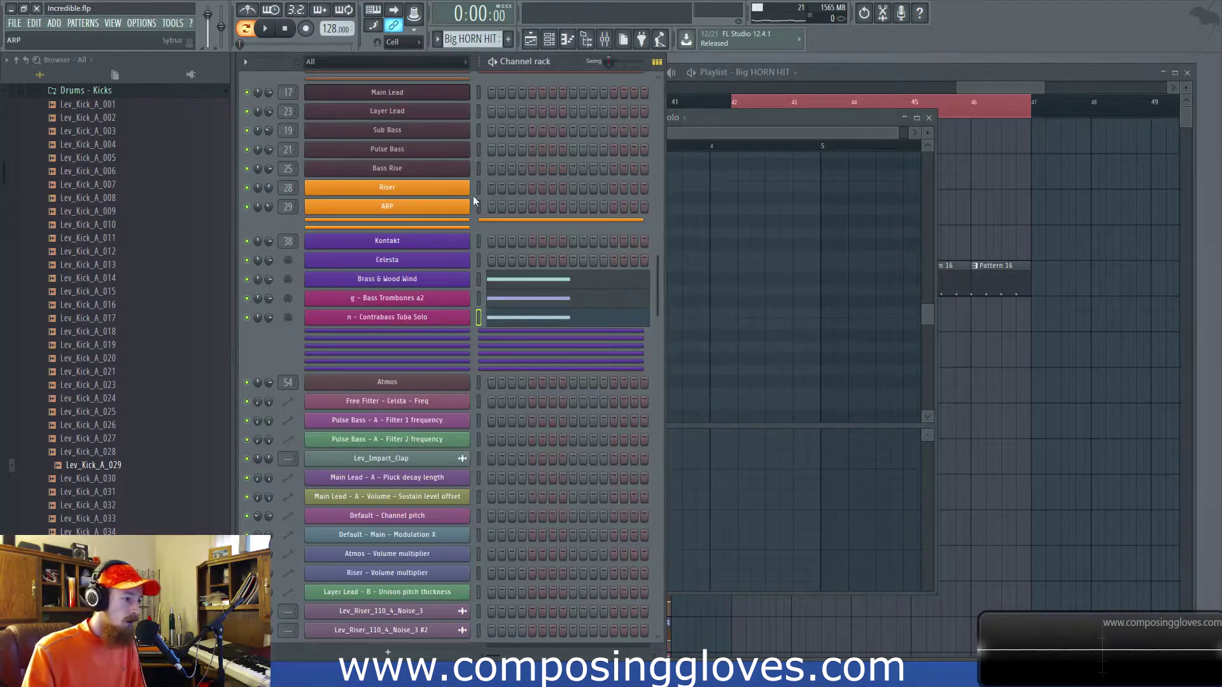
key(F9)
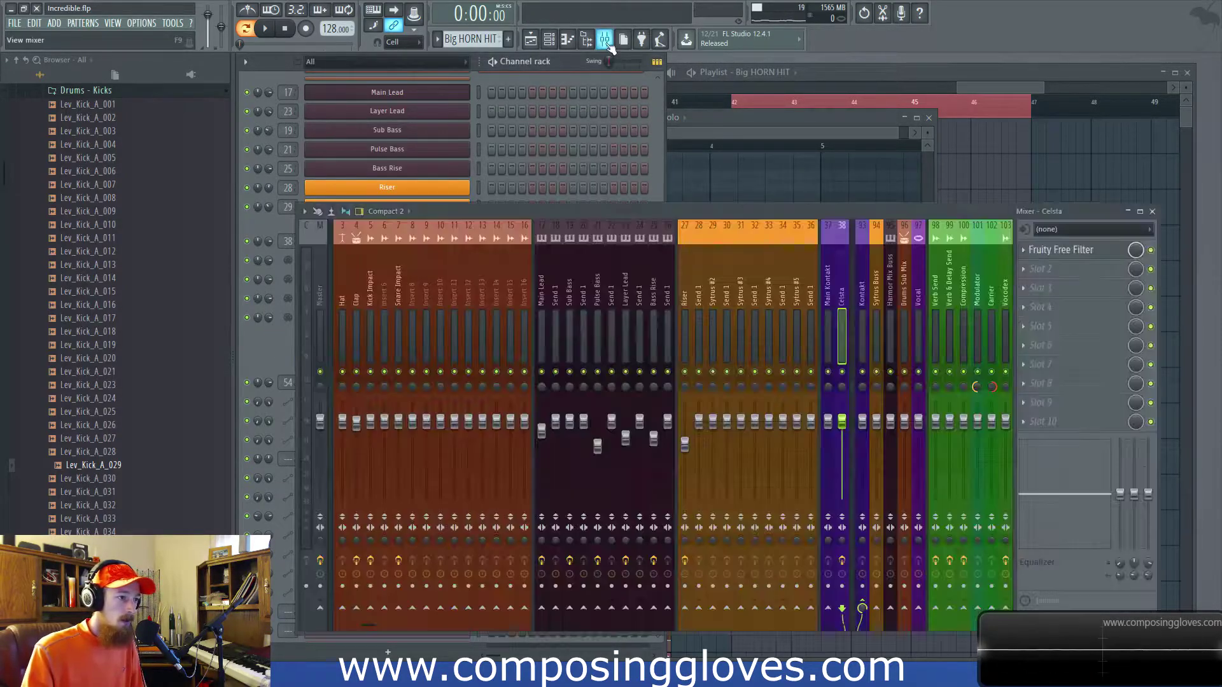
click(283, 78)
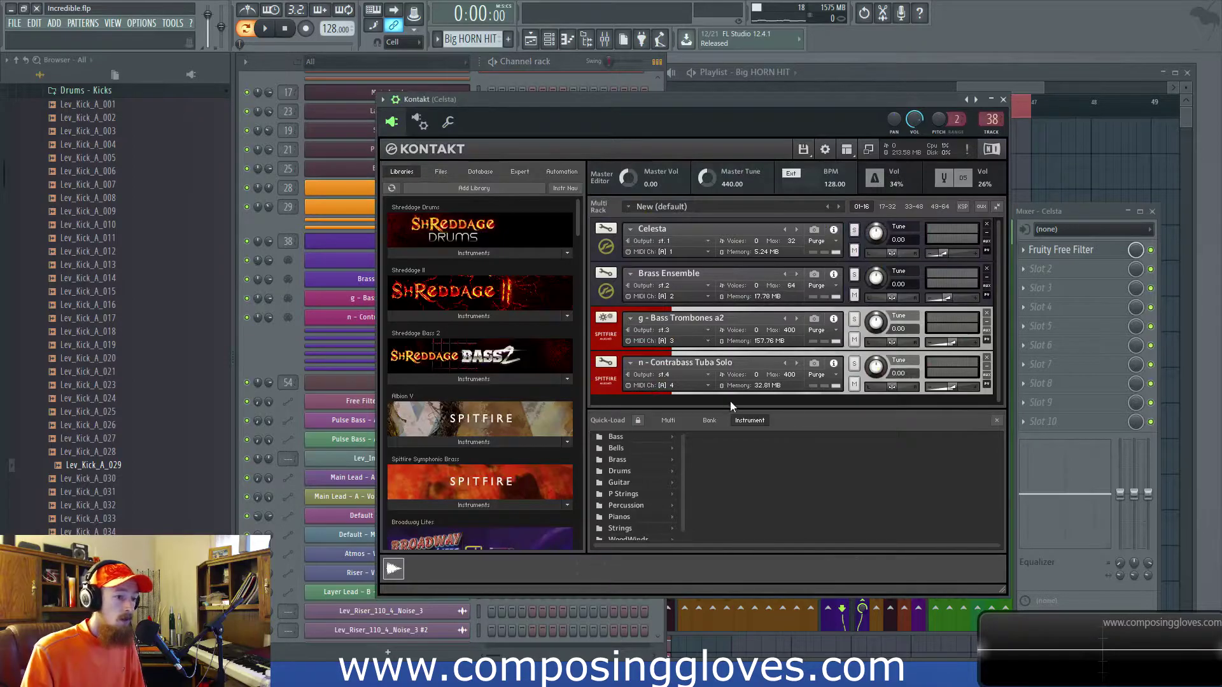
drag(953, 387, 968, 388)
drag(950, 343, 964, 345)
drag(941, 301, 960, 301)
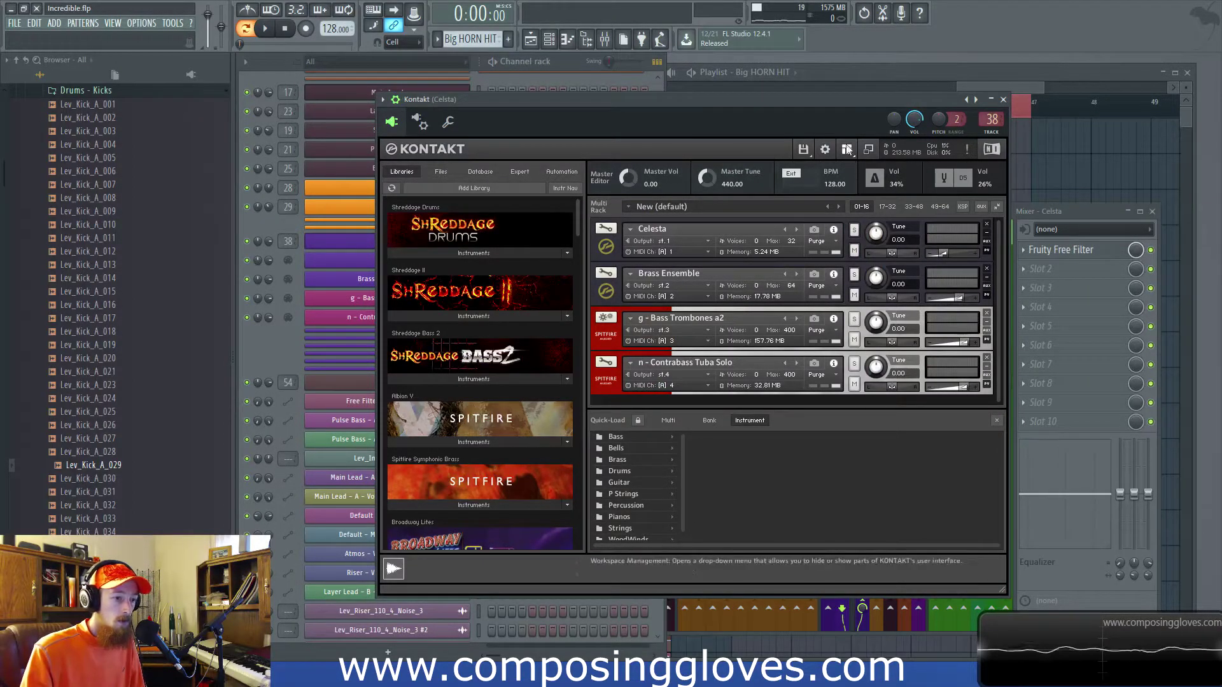
Lower the brass ensemble's volume in Kontakt, fine-tune the bass trombone and contrabass tuba volumes, and play back the pattern.
drag(960, 299, 947, 300)
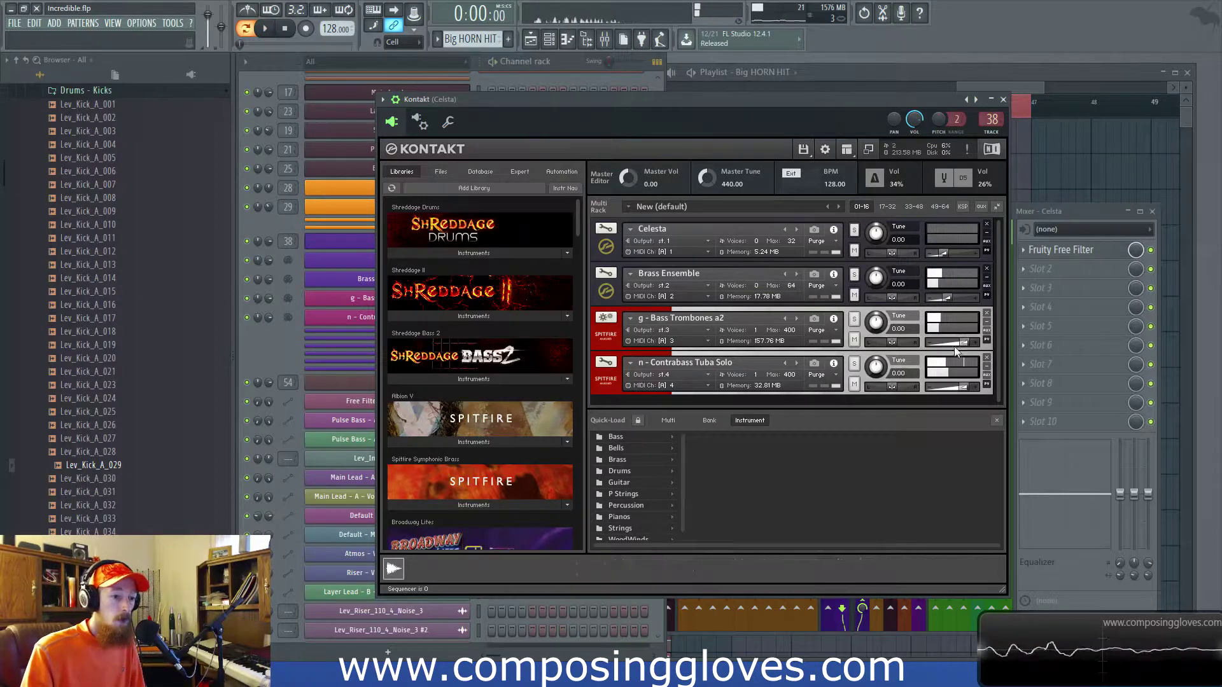
drag(962, 343, 965, 346)
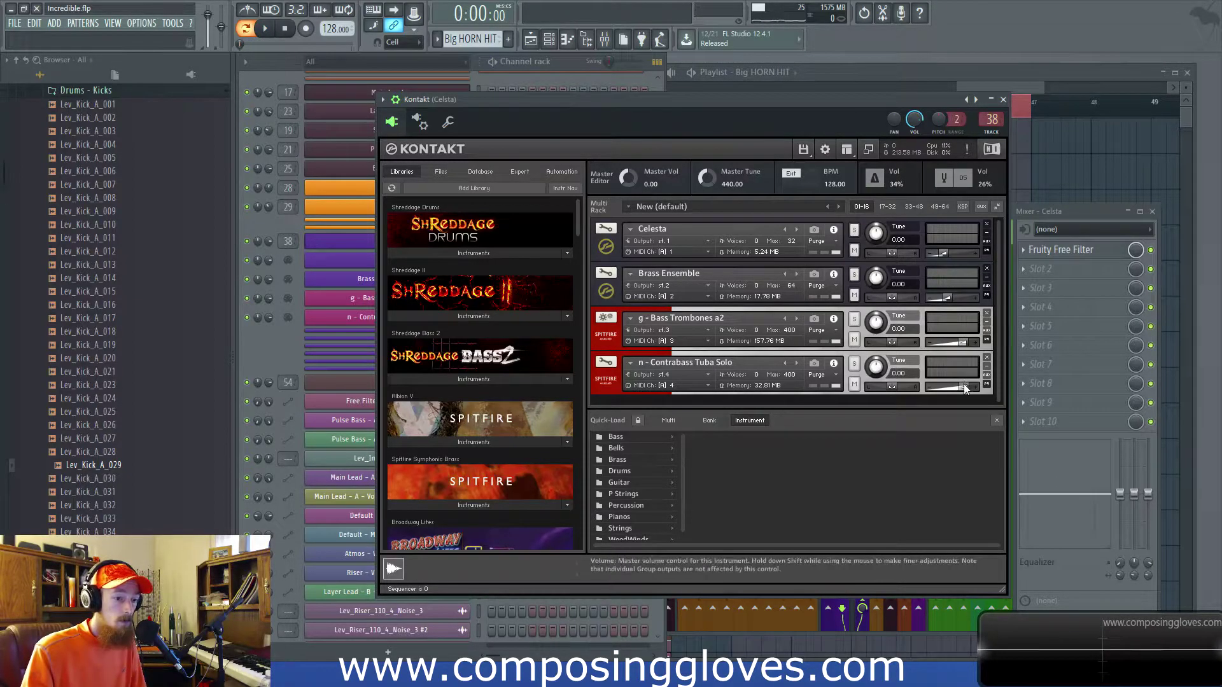
drag(963, 387, 968, 387)
key(space)
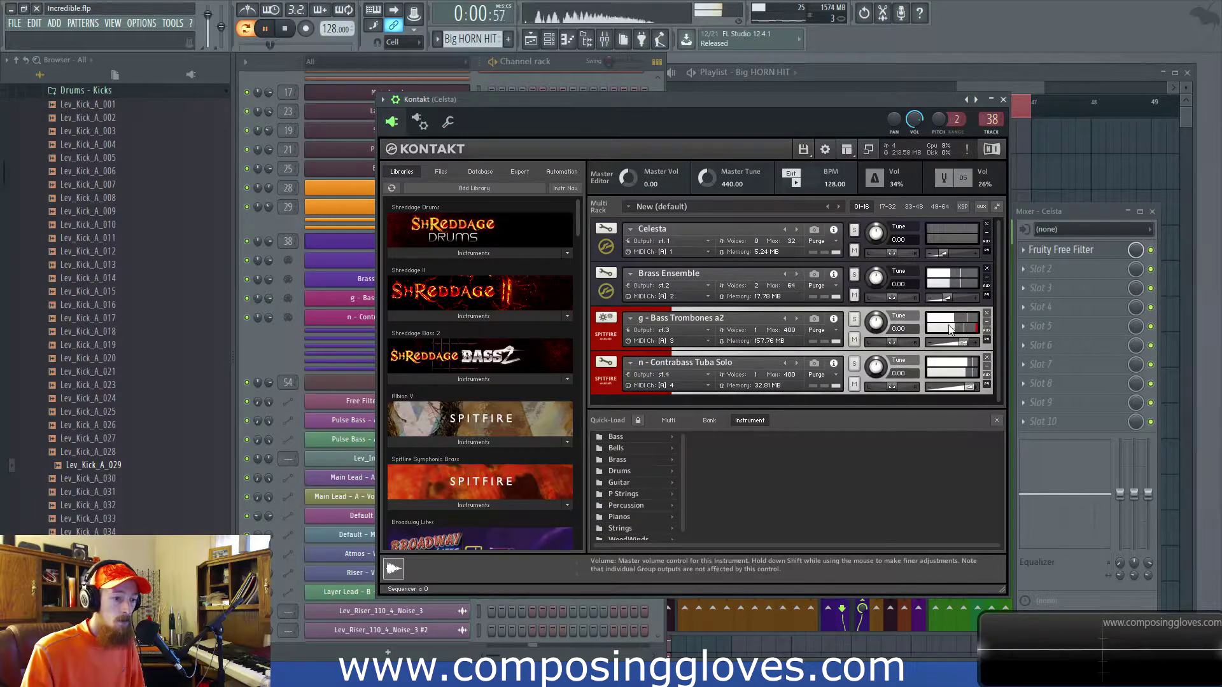
click(953, 298)
key(space)
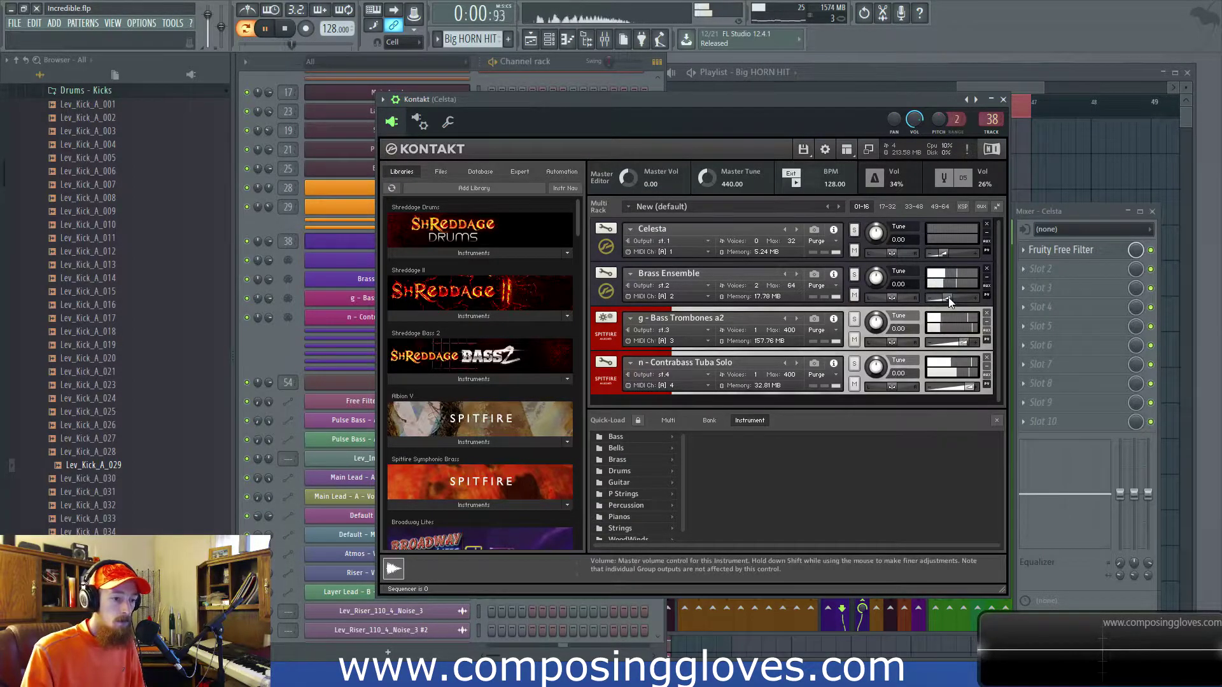
Check the general configuration options of the Brass & Wood Wind articulation channel.
click(362, 286)
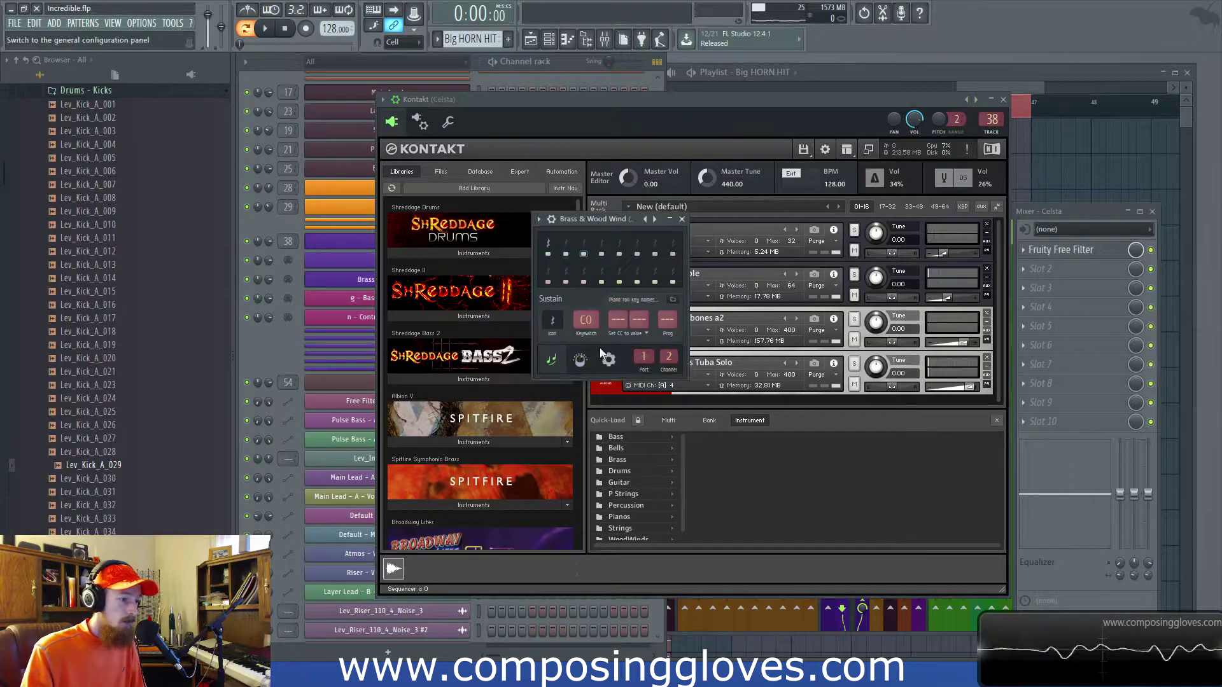
click(608, 360)
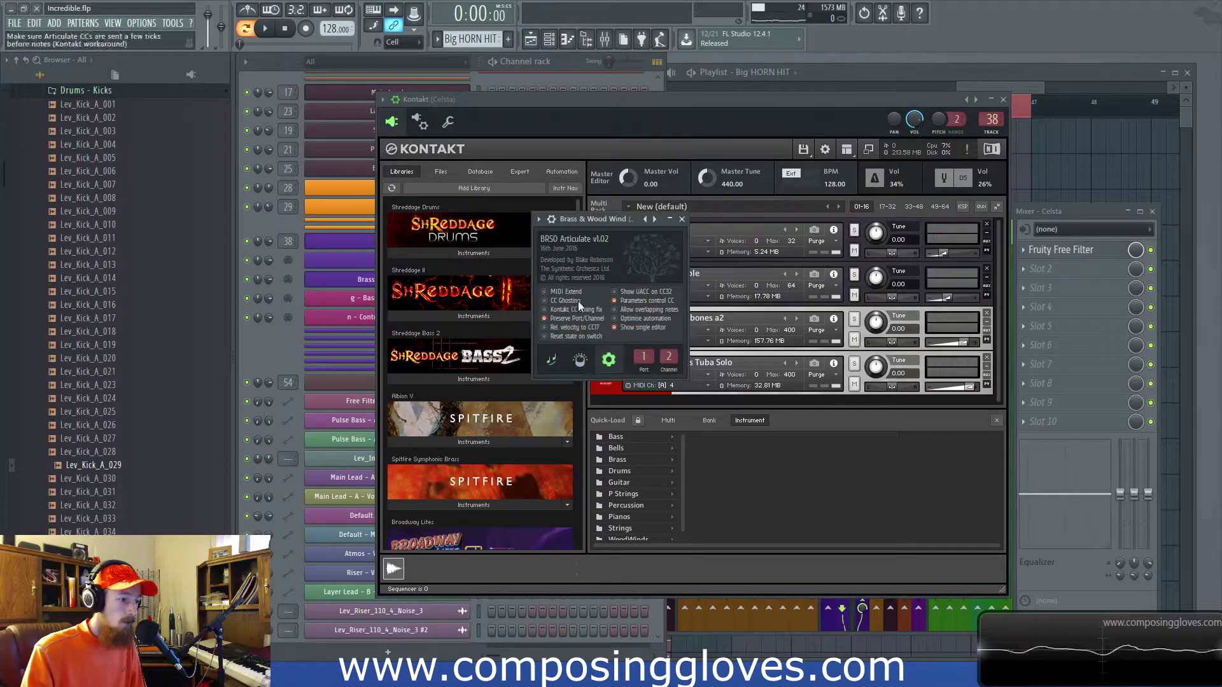
click(682, 219)
Raise the brass ensemble's volume slightly in Kontakt and play back the pattern.
click(953, 299)
drag(953, 299, 960, 300)
key(space)
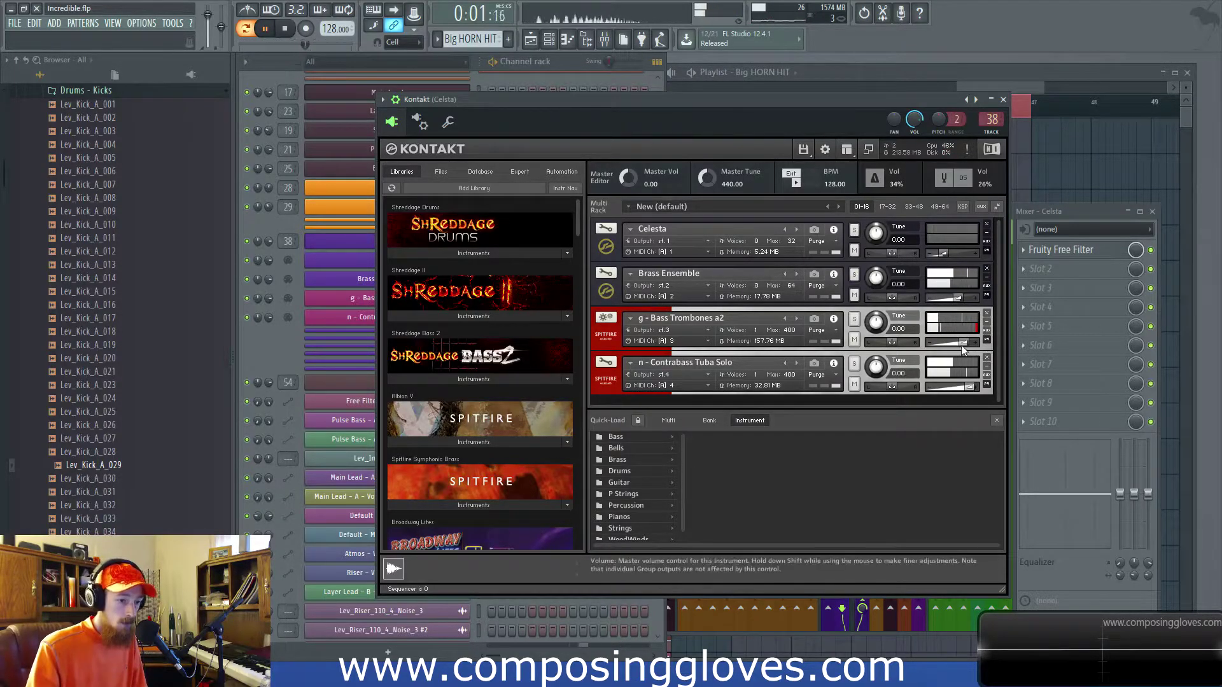
key(space)
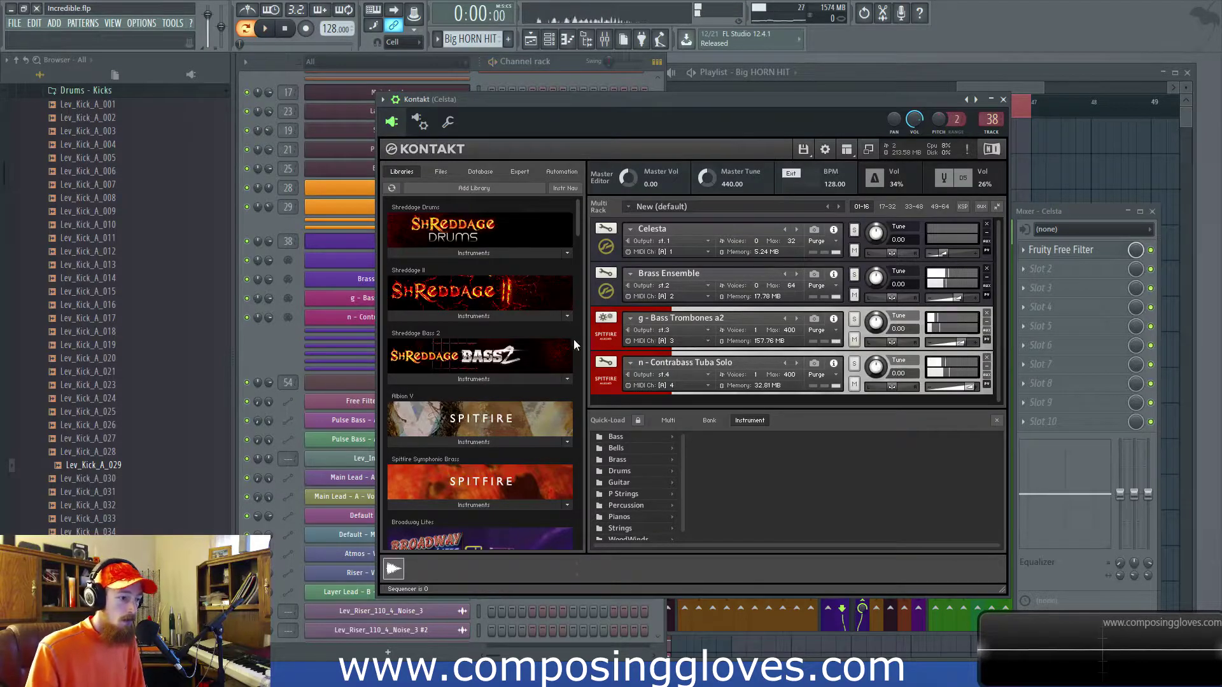
Try the Marcato articulation on the bass trombones' A2 note and play back the pattern.
click(251, 348)
click(478, 294)
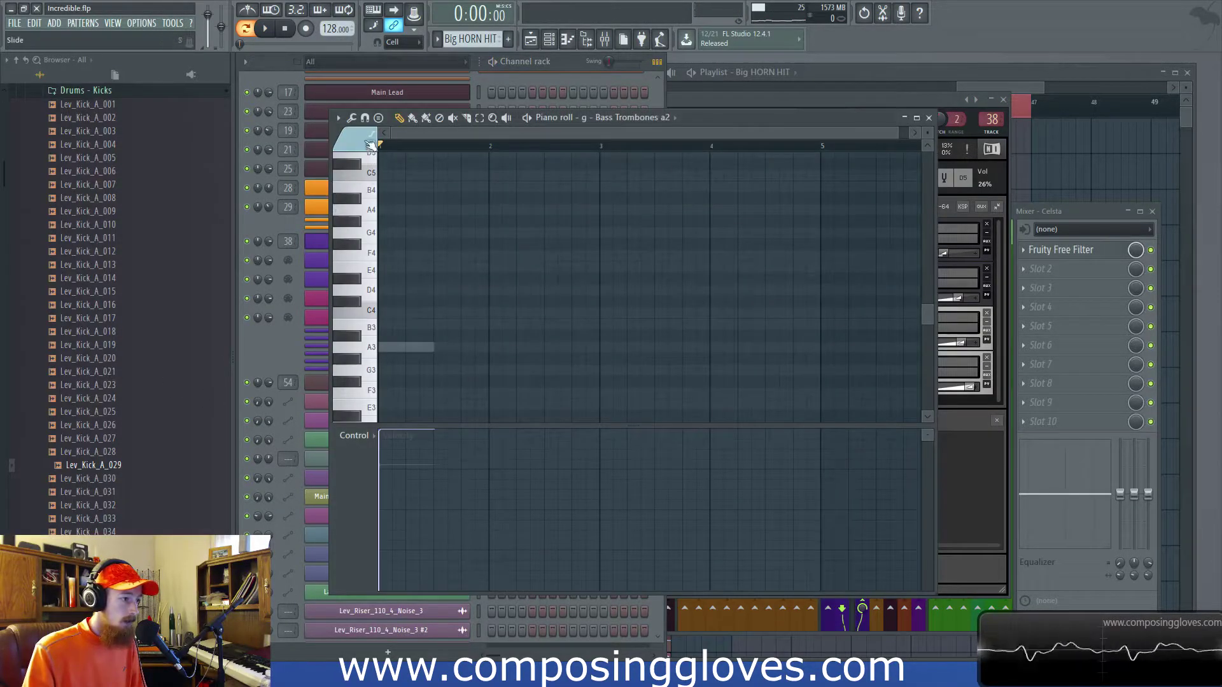
click(371, 142)
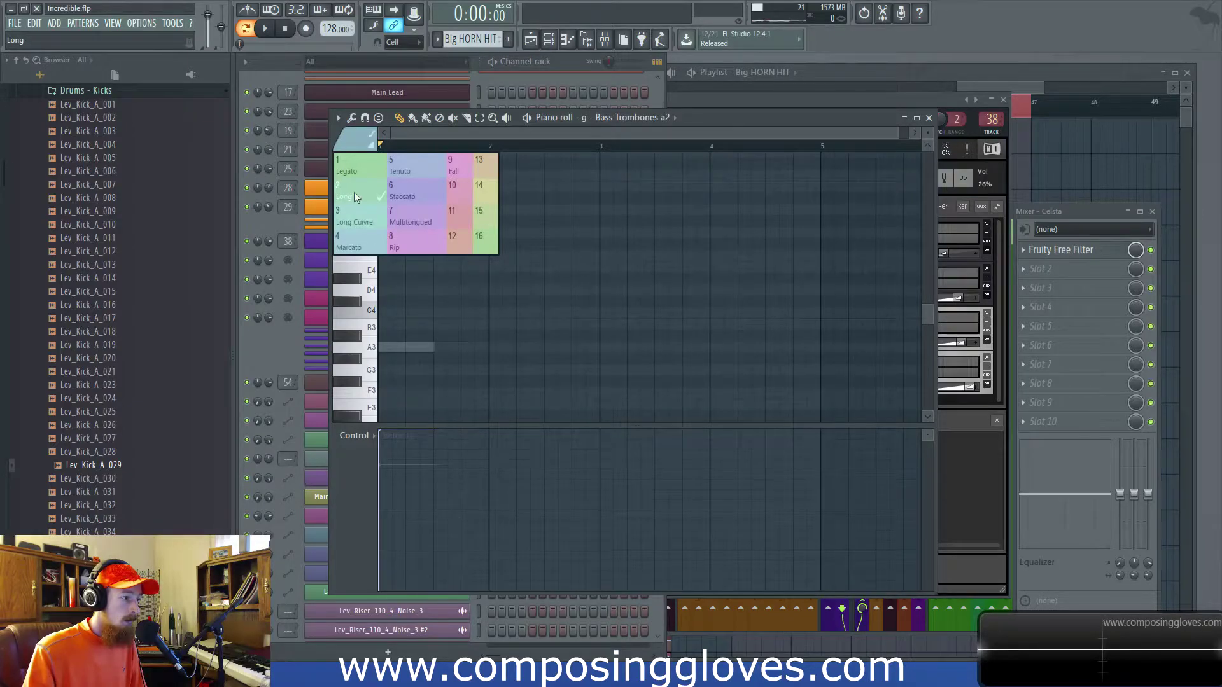
click(353, 238)
scroll(427, 301, down, 5)
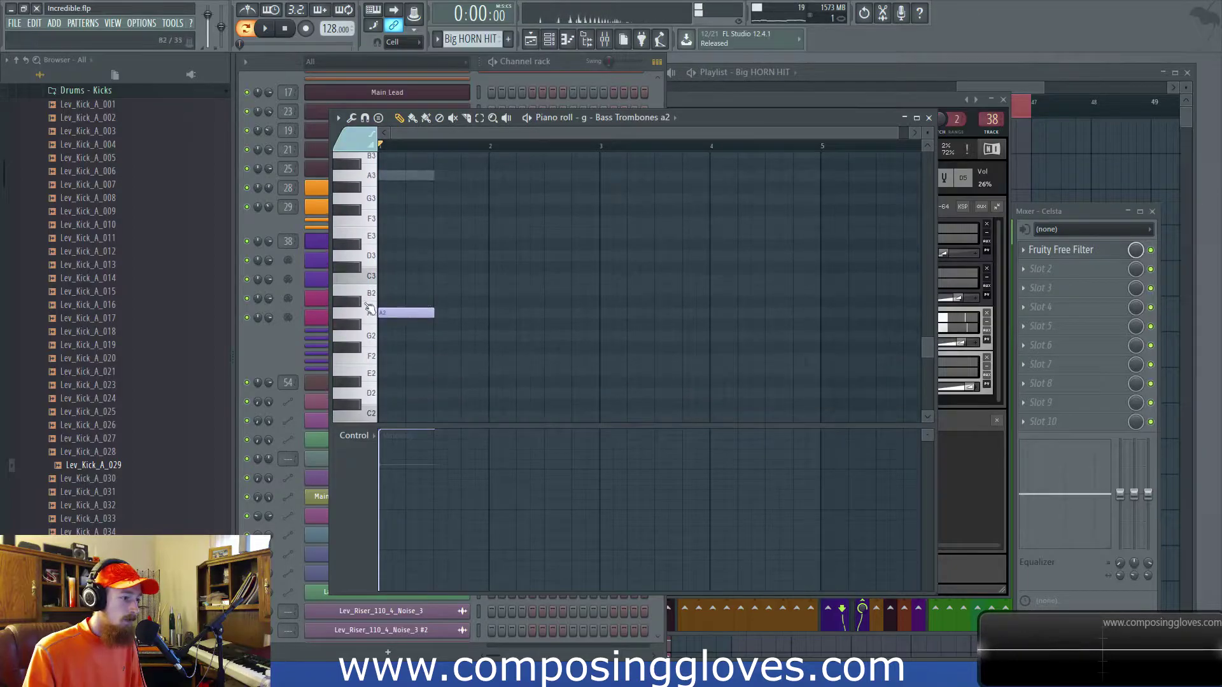
click(373, 318)
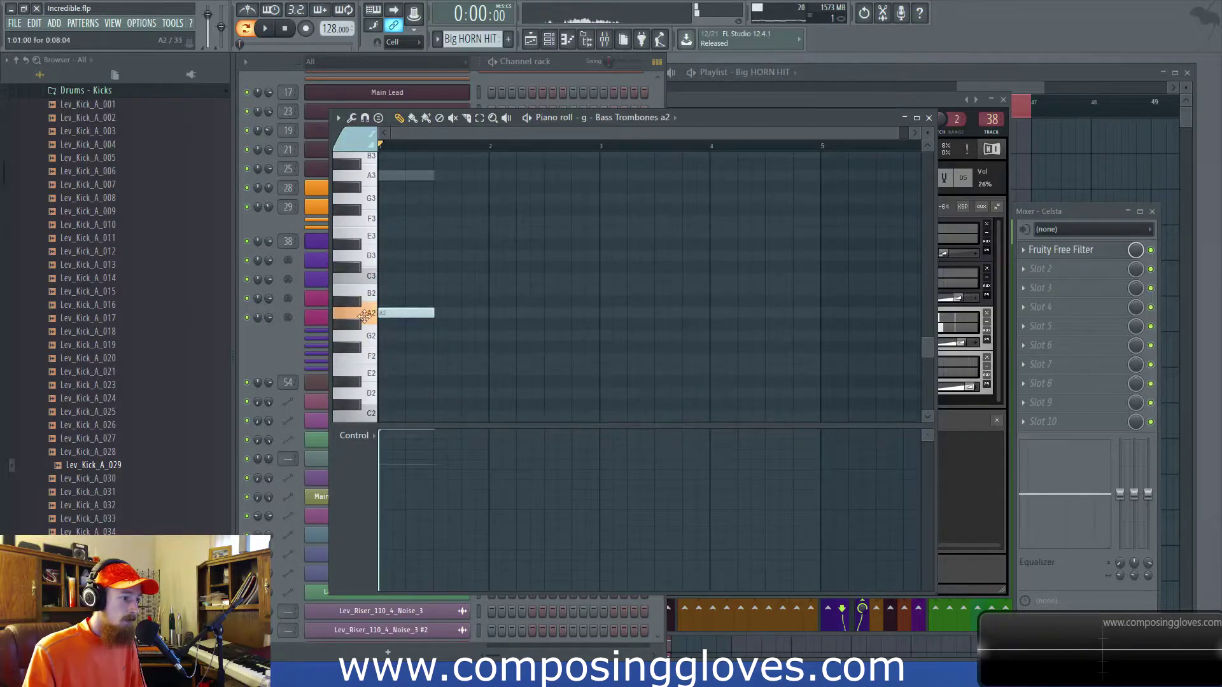
key(space)
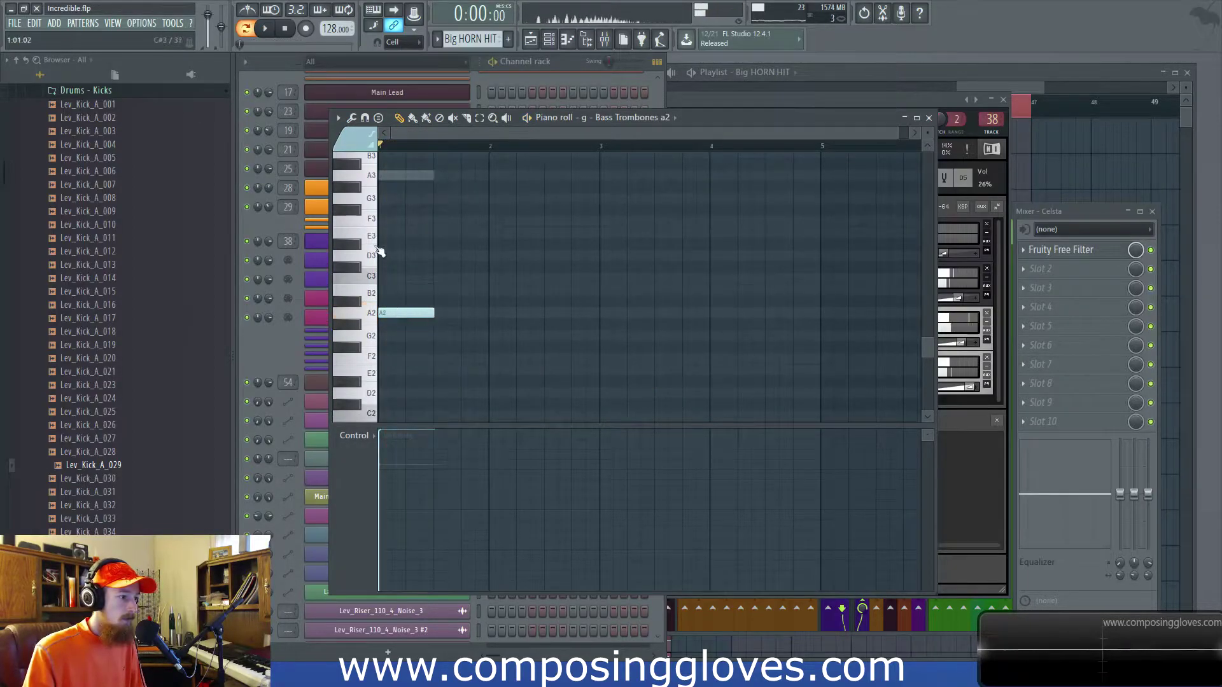
key(space)
Return the bass trombones' A2 note to the Staccato articulation and play back the pattern.
click(371, 135)
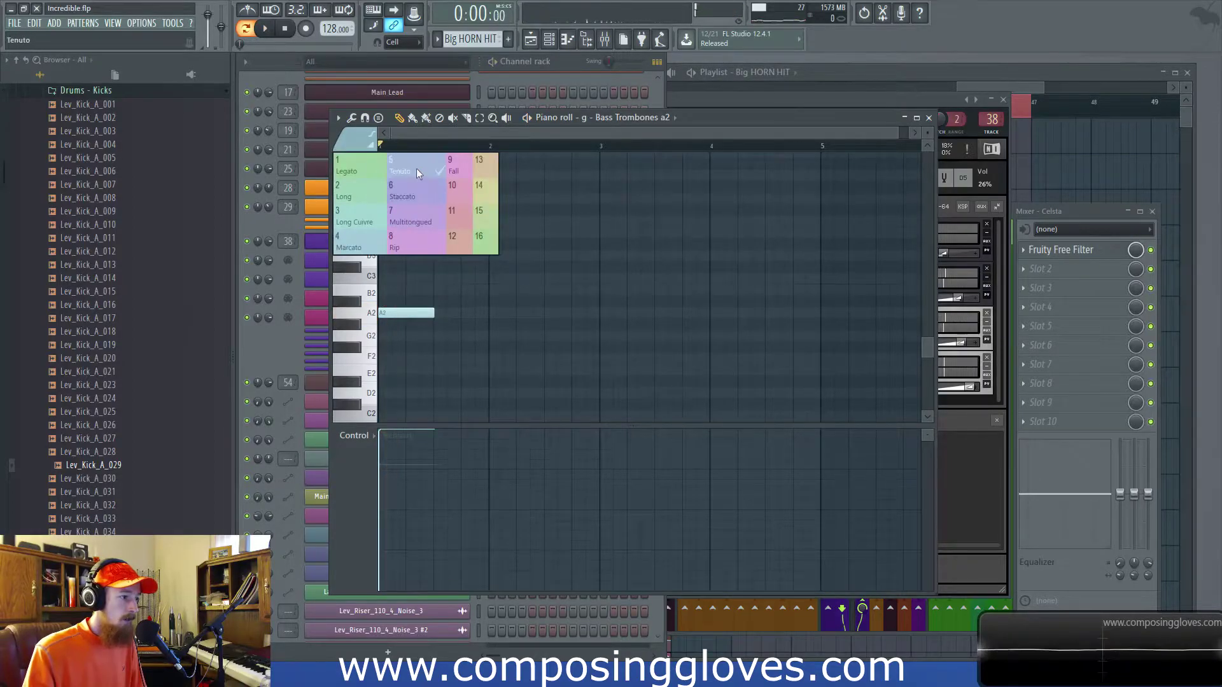
click(412, 191)
drag(417, 319, 387, 319)
key(space)
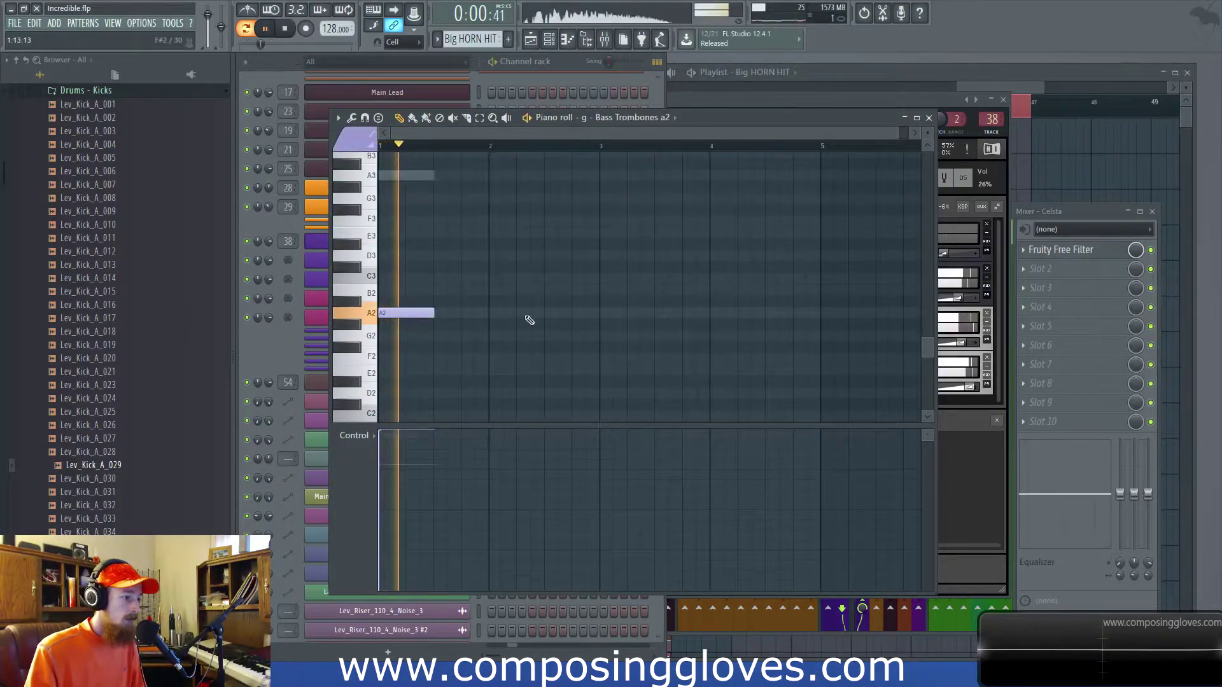
click(929, 118)
key(space)
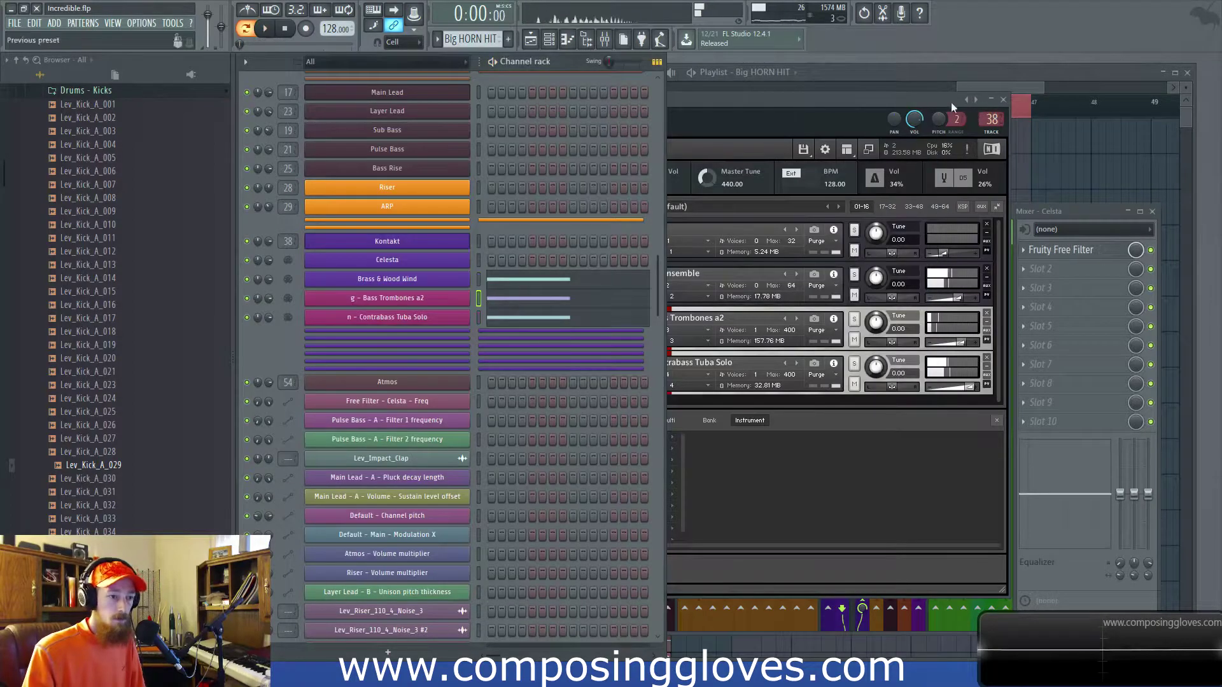
Close the Kontakt window and rename mixer insert 39 as Regular Brass.
click(916, 102)
click(1003, 99)
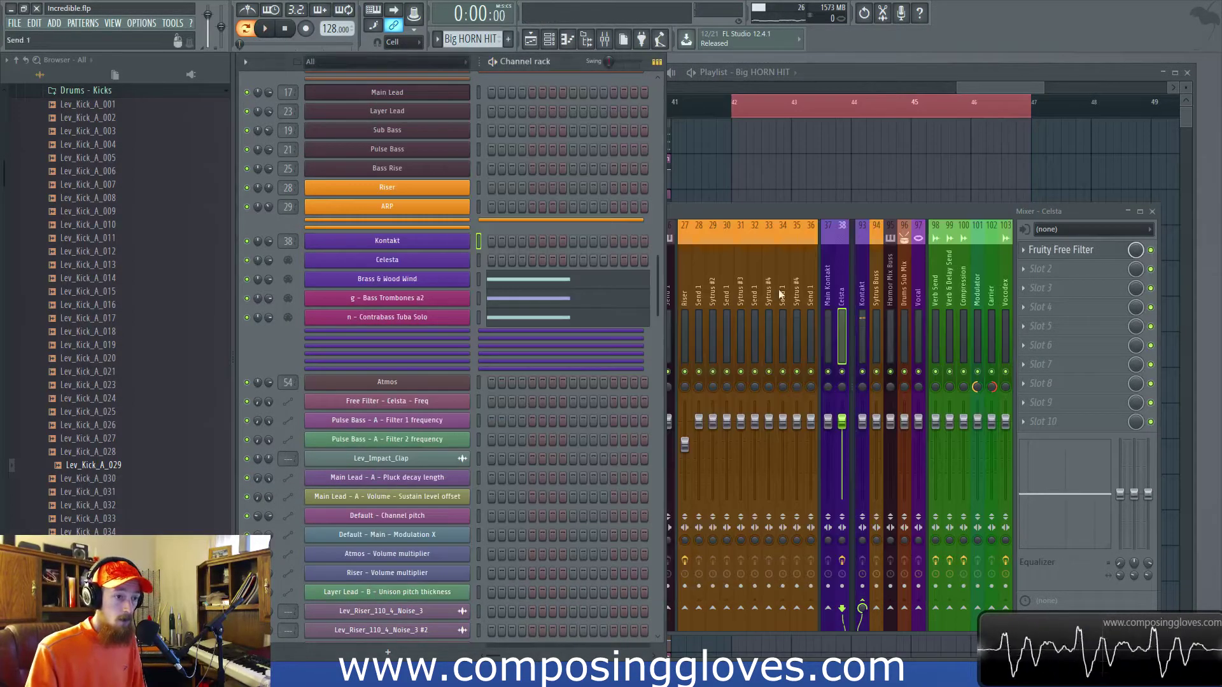
click(768, 211)
scroll(795, 324, right, 5)
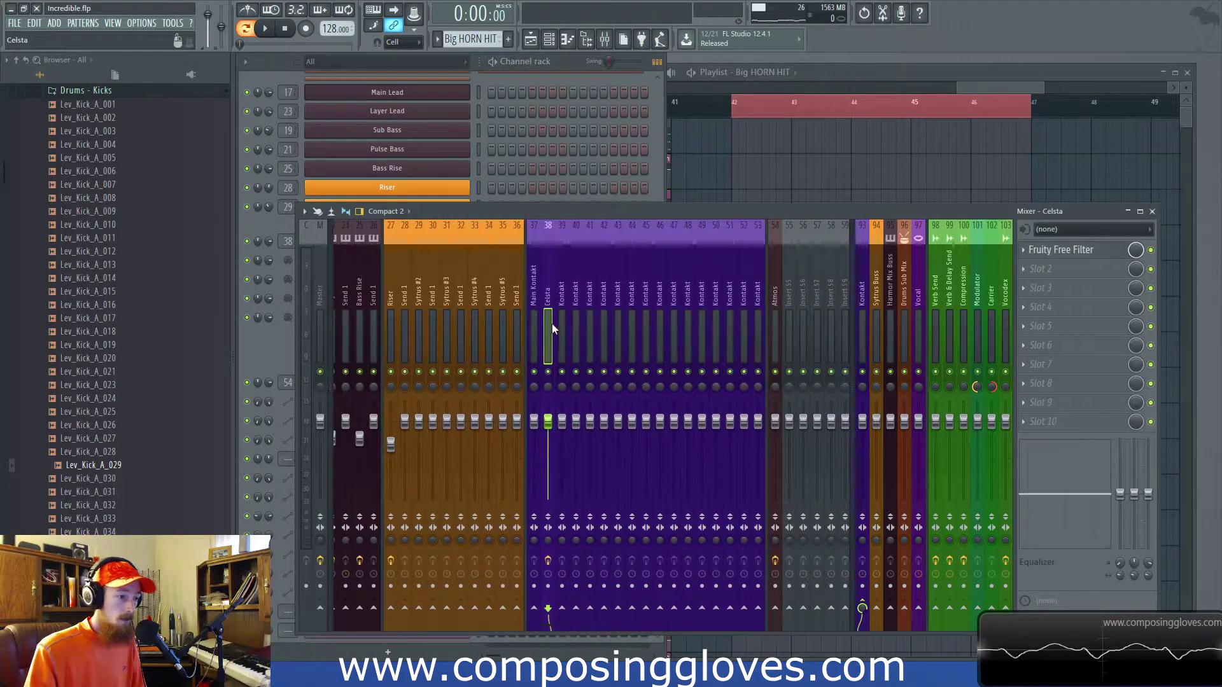
click(560, 294)
key(F2)
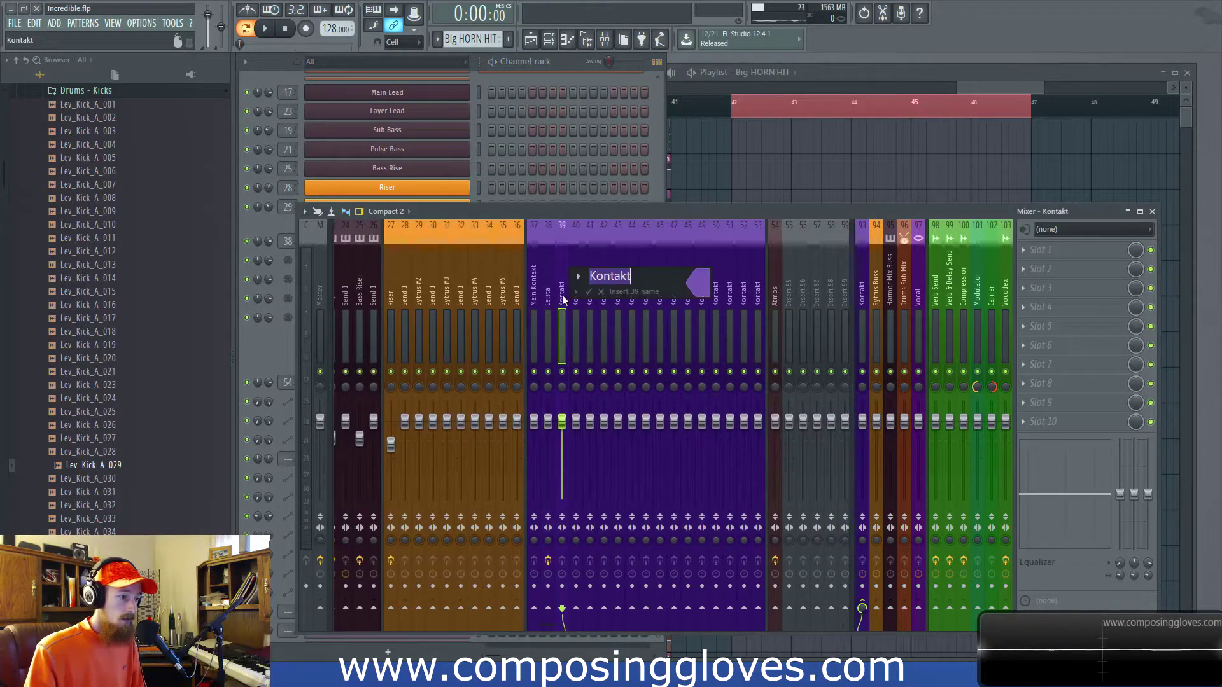
text(Regular )
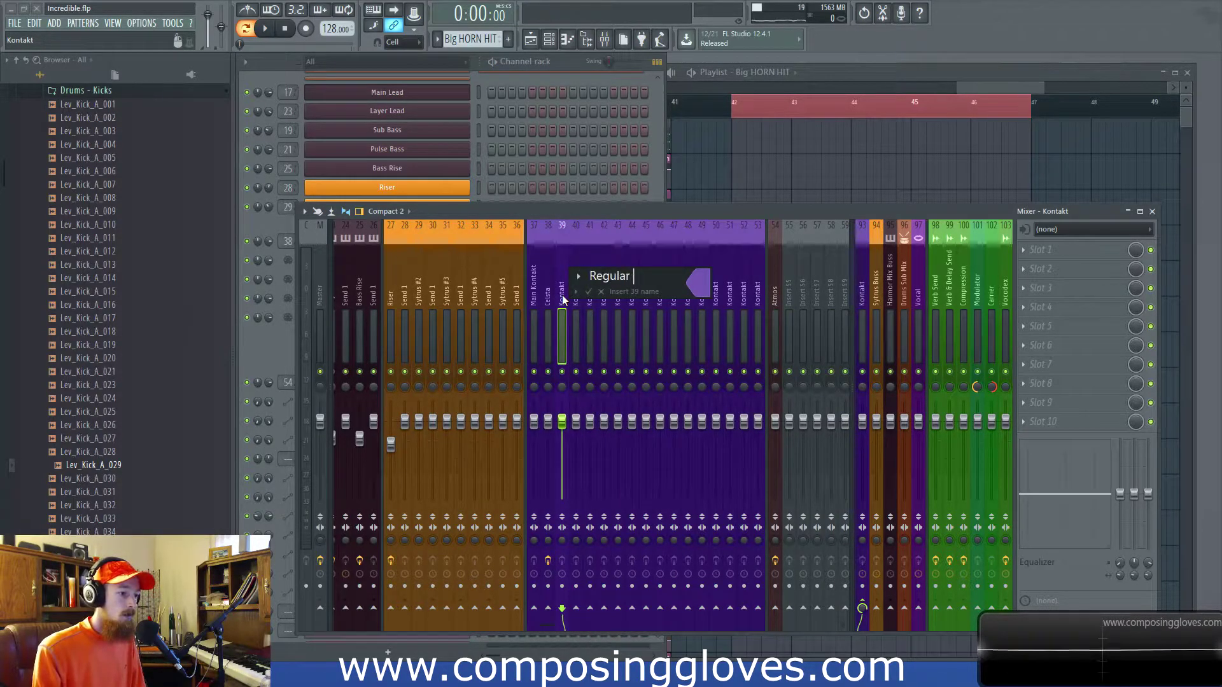
text(Barss)
key(Return)
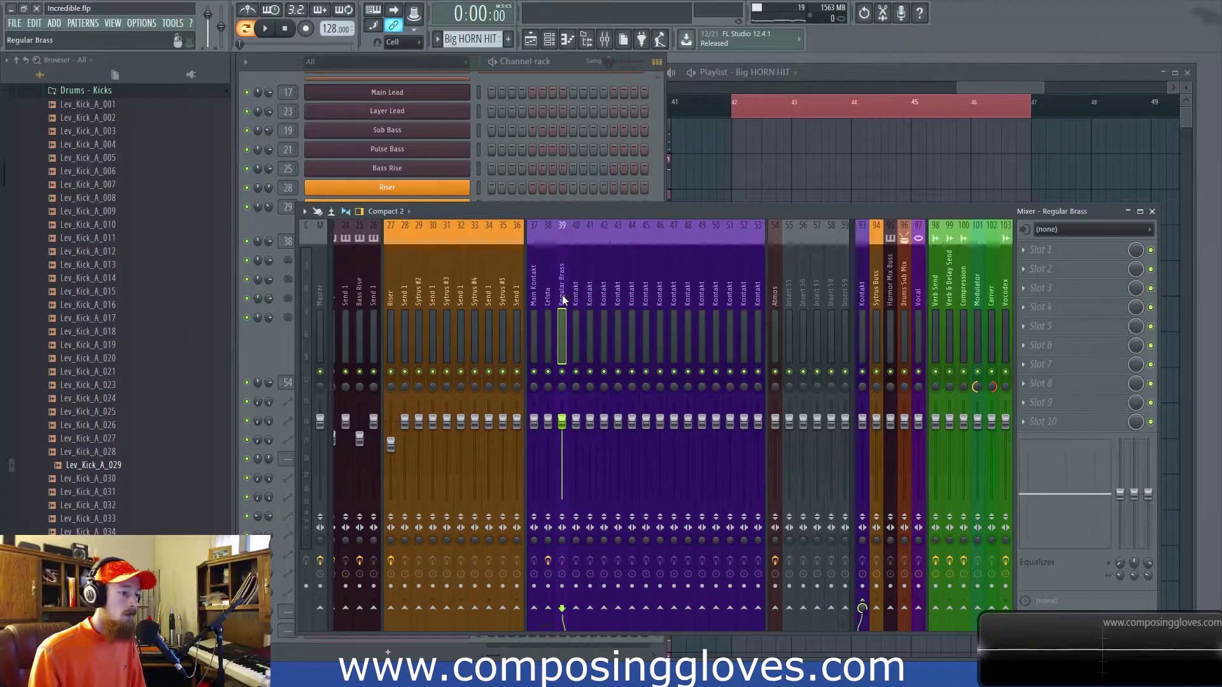
Rename mixer insert 41 as Bass Tuba and insert 40 as Bass Trombone.
click(584, 296)
key(F2)
text(Bass Tuba)
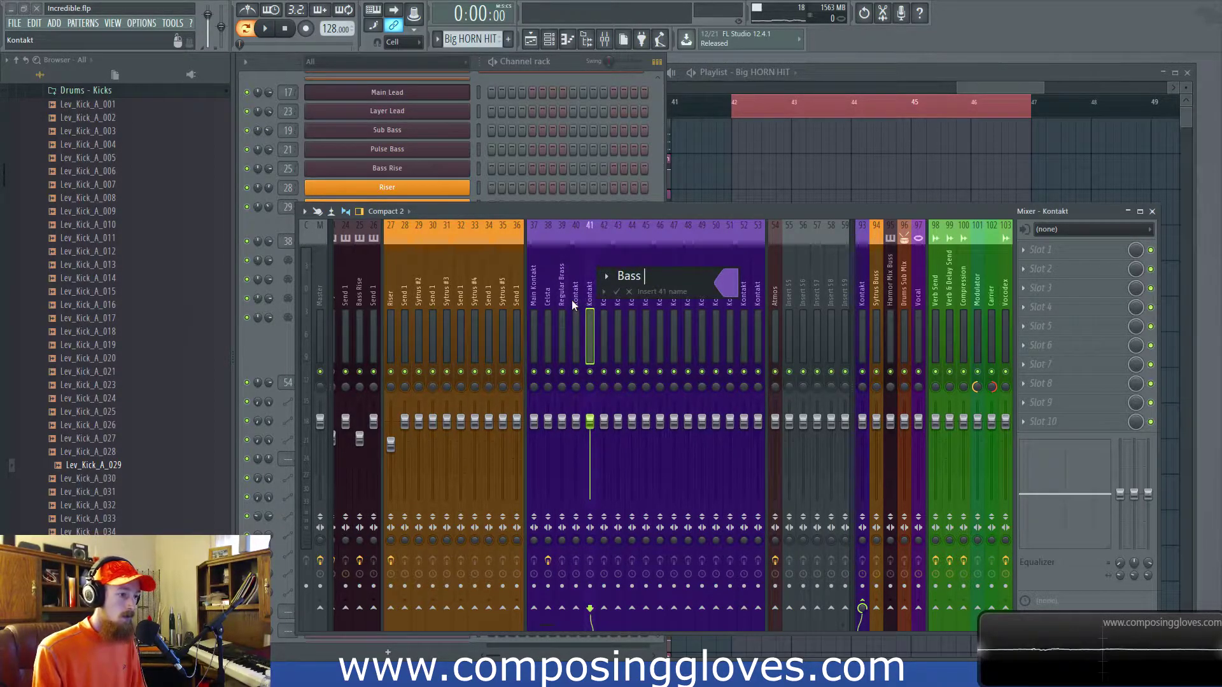
key(Return)
click(571, 300)
key(F2)
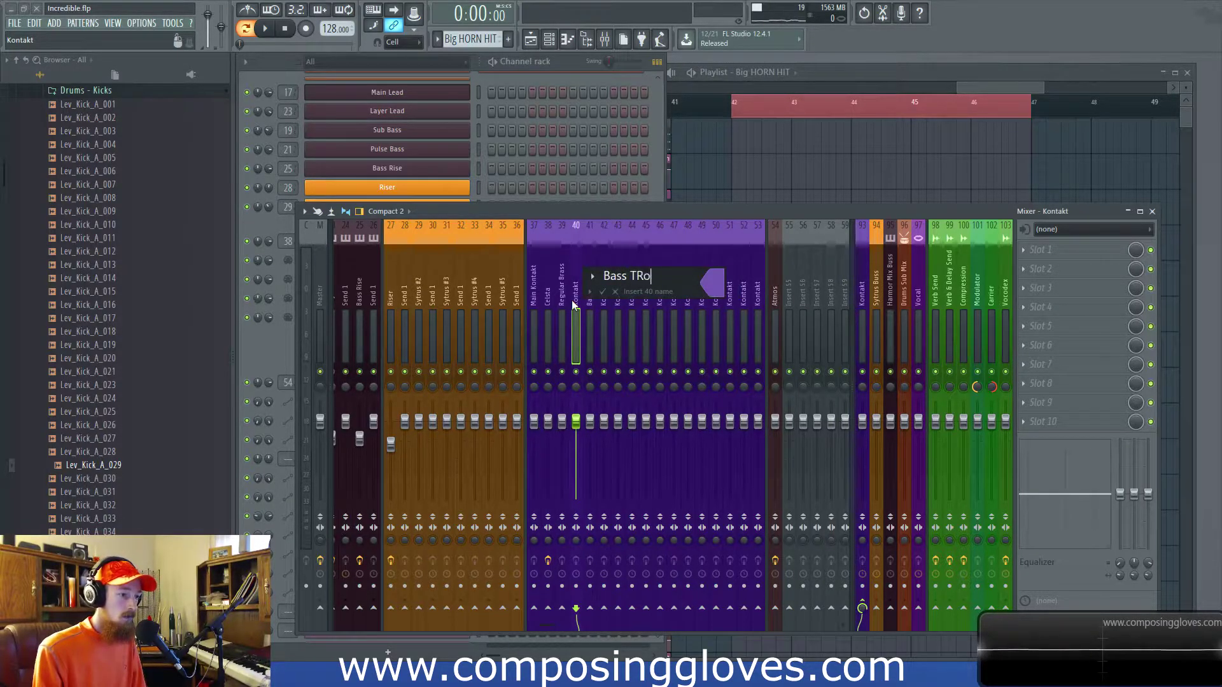
text(Bass Trombone)
key(Return)
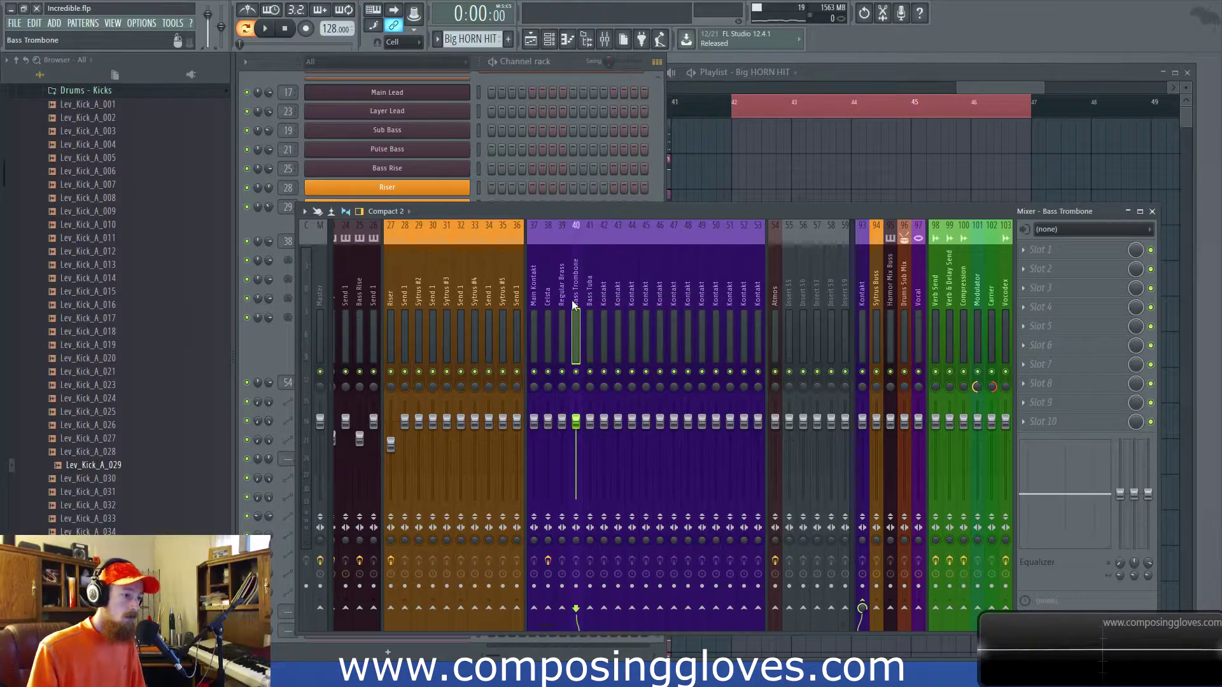
Route the Regular Brass, Bass Trombone and Bass Tuba mixer tracks together into insert 55.
click(595, 327)
click(575, 326)
ctrl+click(563, 324)
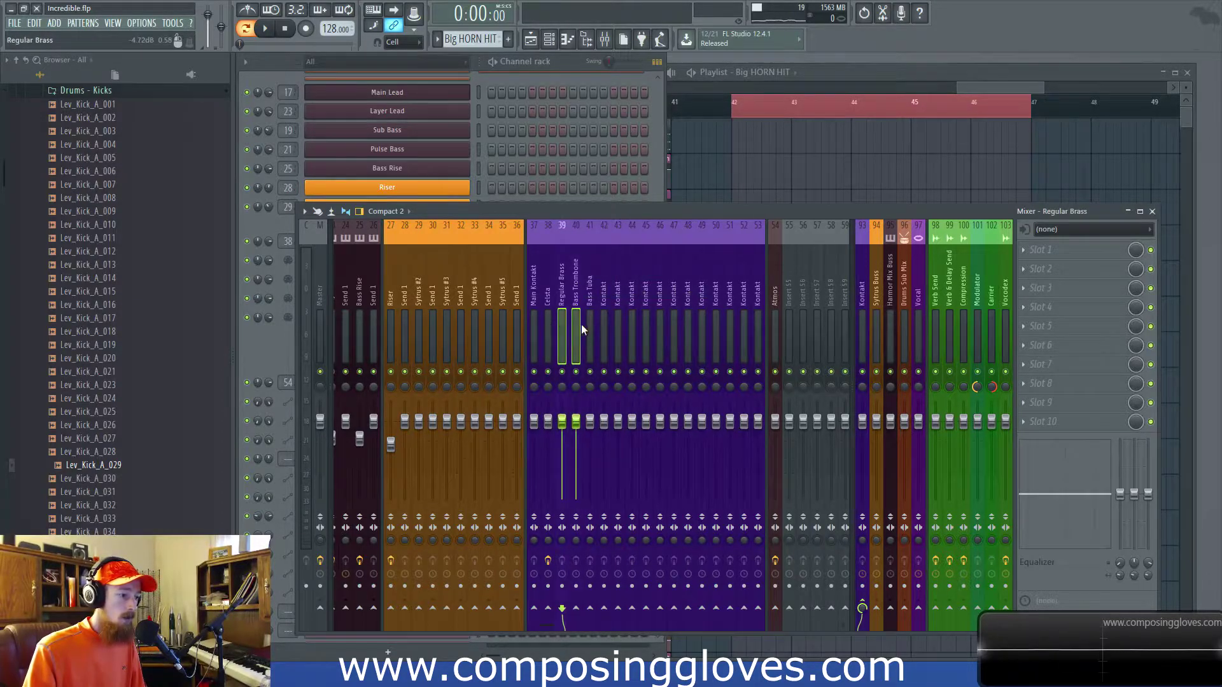
click(790, 609)
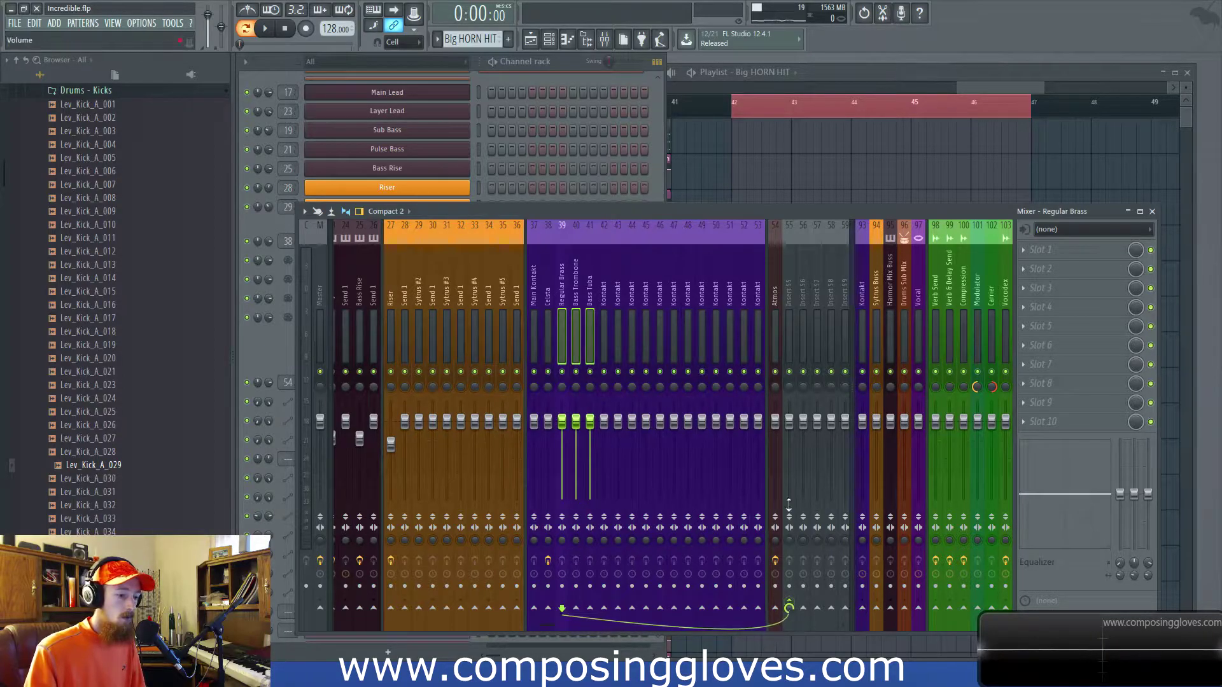
Rename mixer insert 55 as Brass Send and give it a purple colour.
double_click(791, 304)
text(Brass Send)
key(Return)
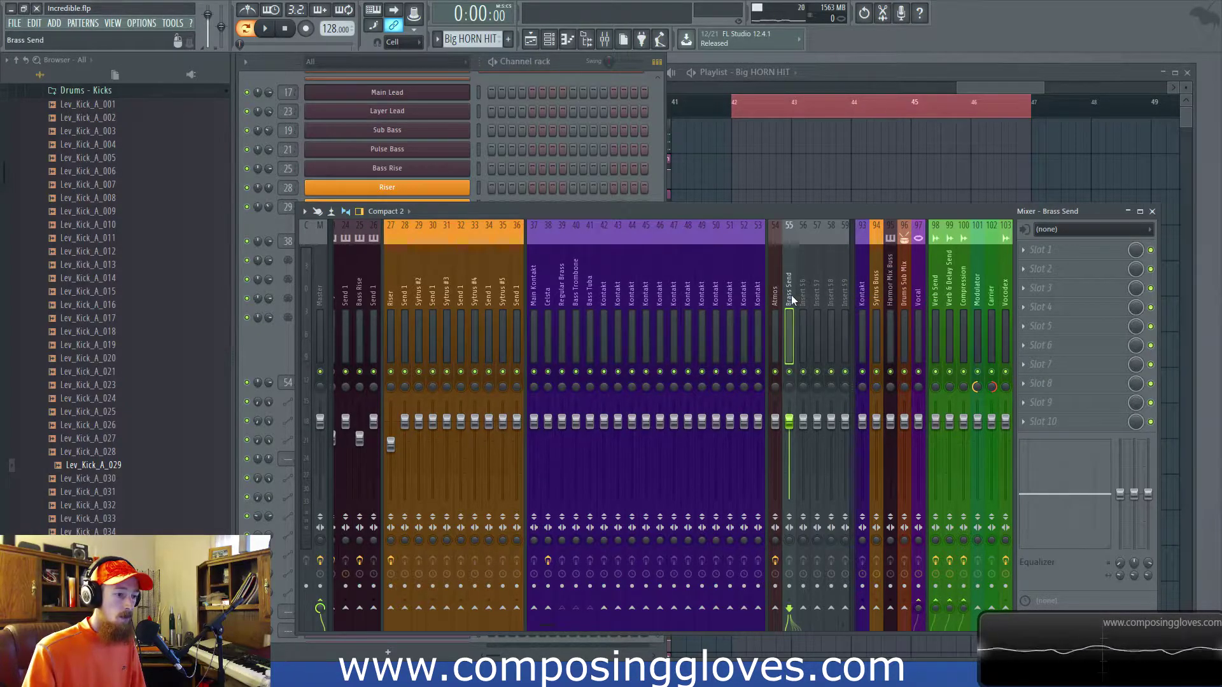
double_click(792, 300)
click(925, 282)
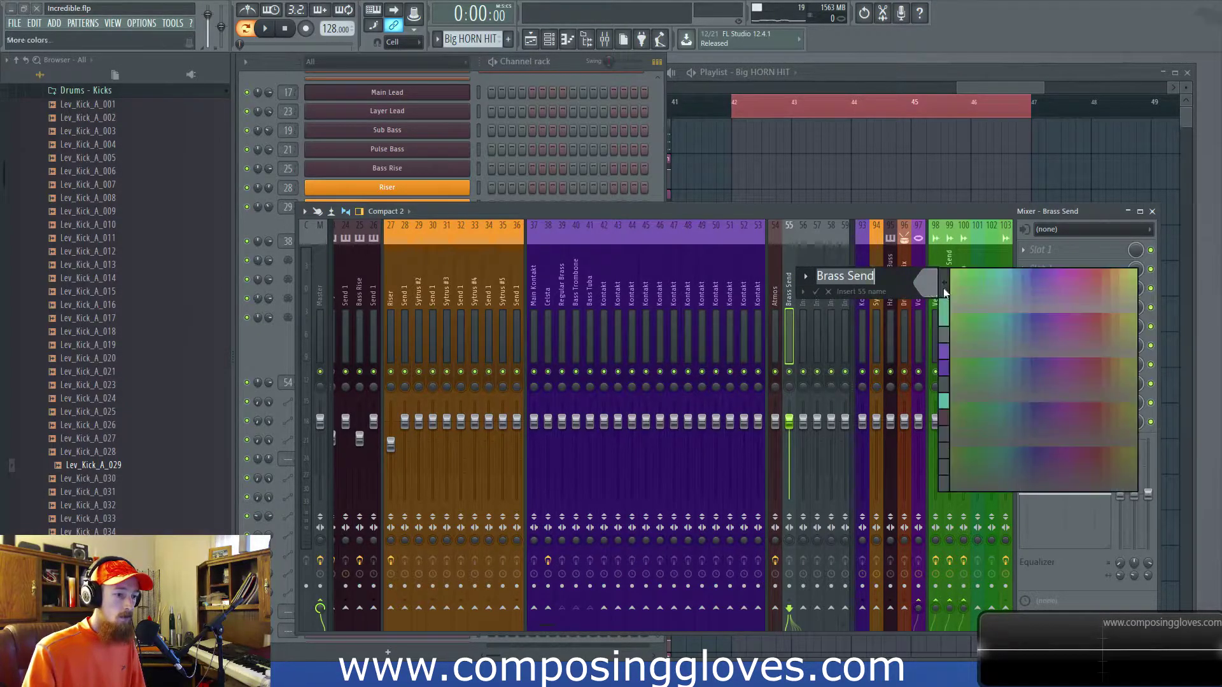
click(1044, 273)
key(Return)
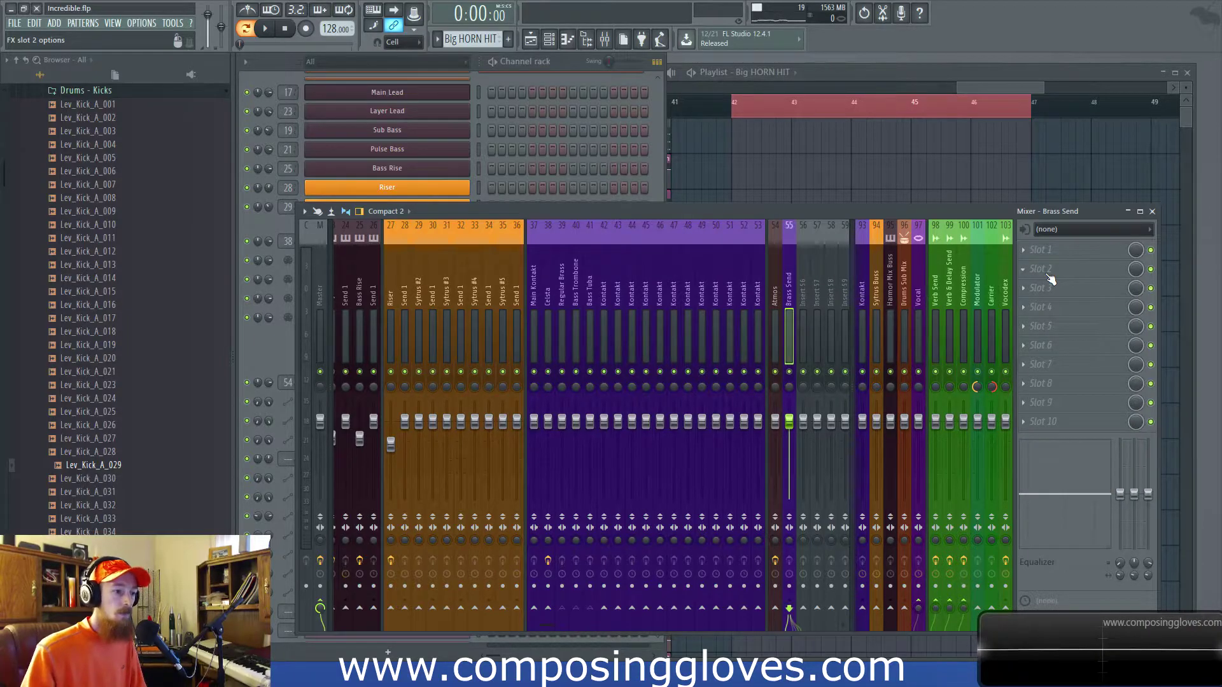
Load Maximus in slot 2 of the Brass Send track and bend its high and mid band compression curves upward.
click(1067, 264)
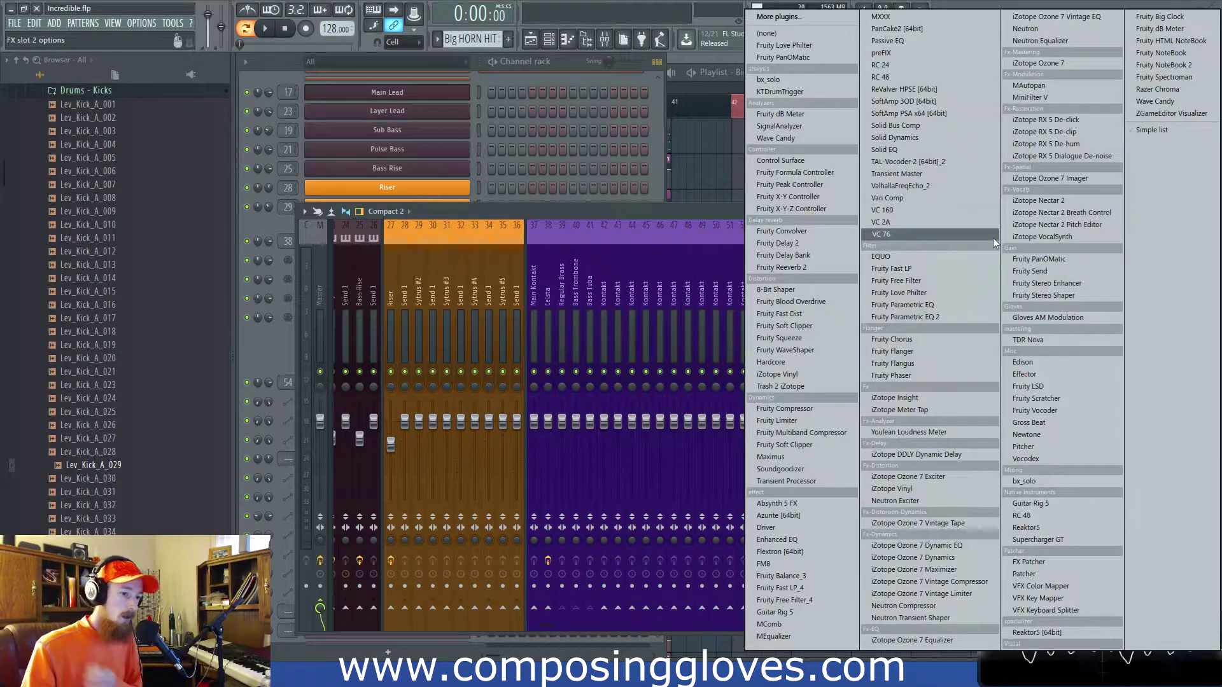
click(770, 457)
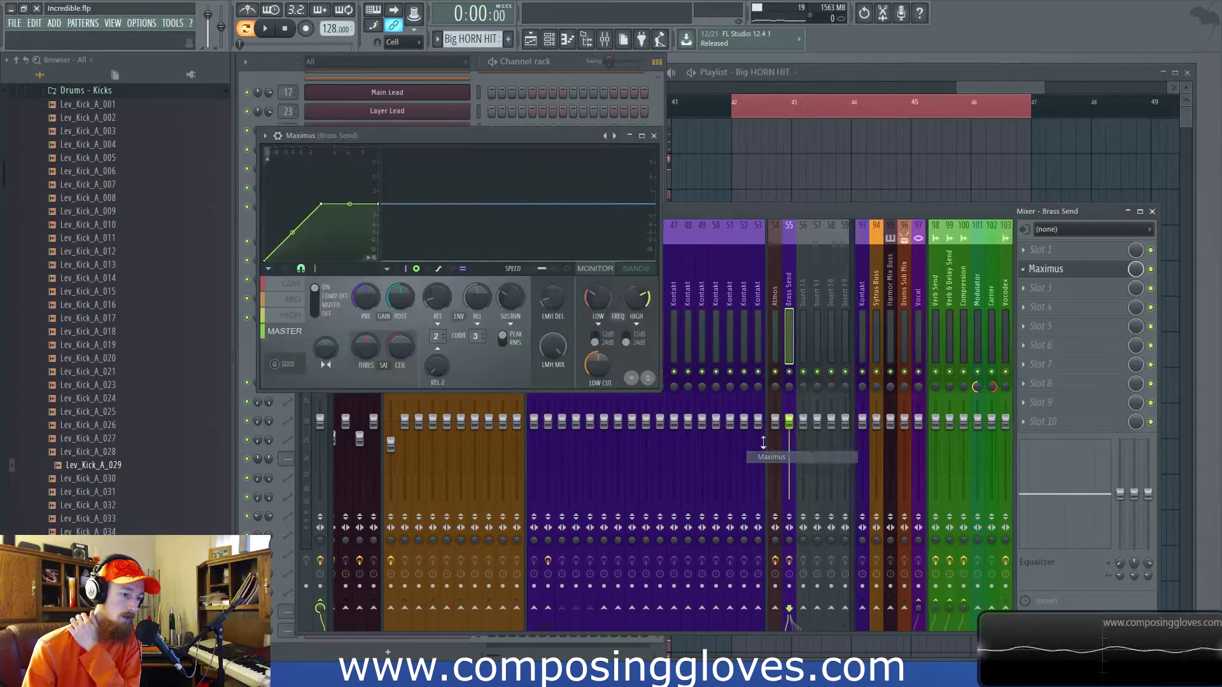
click(291, 314)
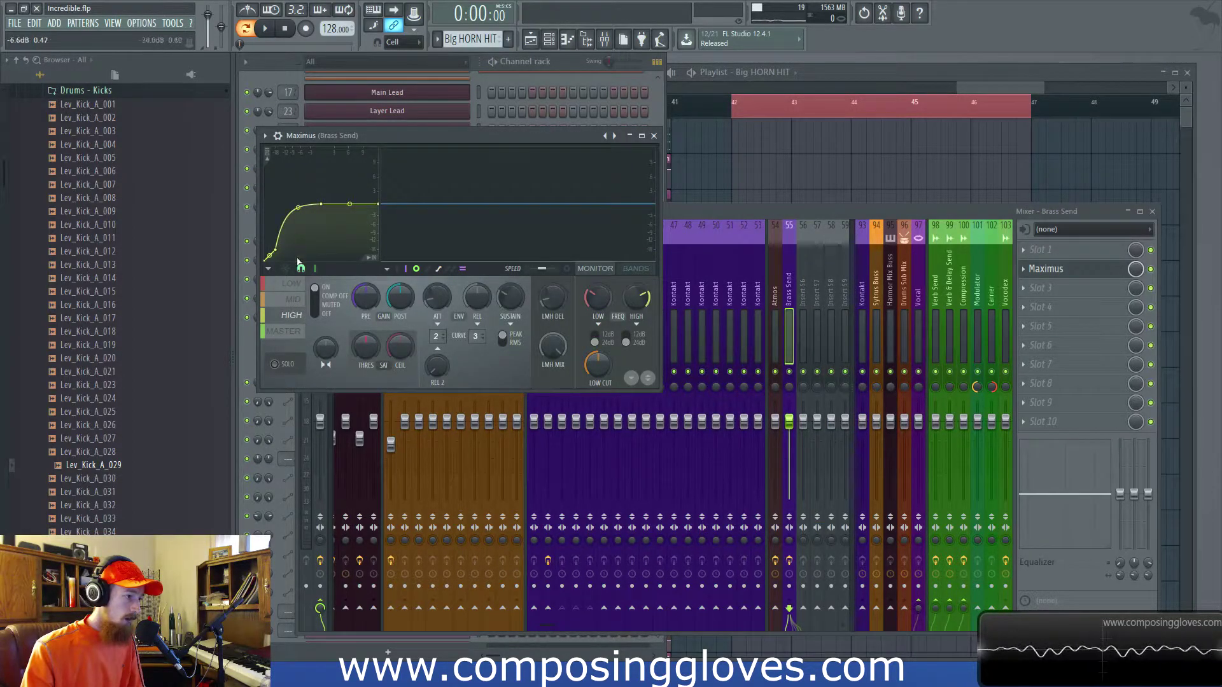
click(303, 300)
key(space)
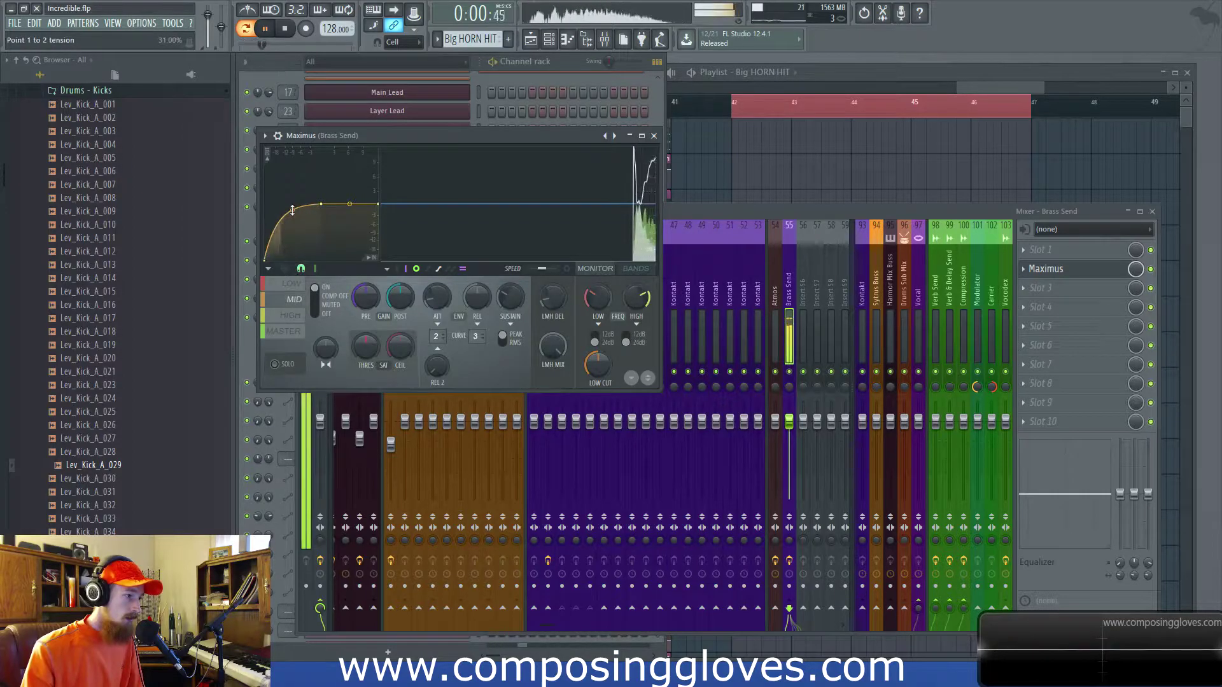
Reshape the Maximus low band curve with an added point and raised tension while auditioning, and close the plugin.
click(294, 283)
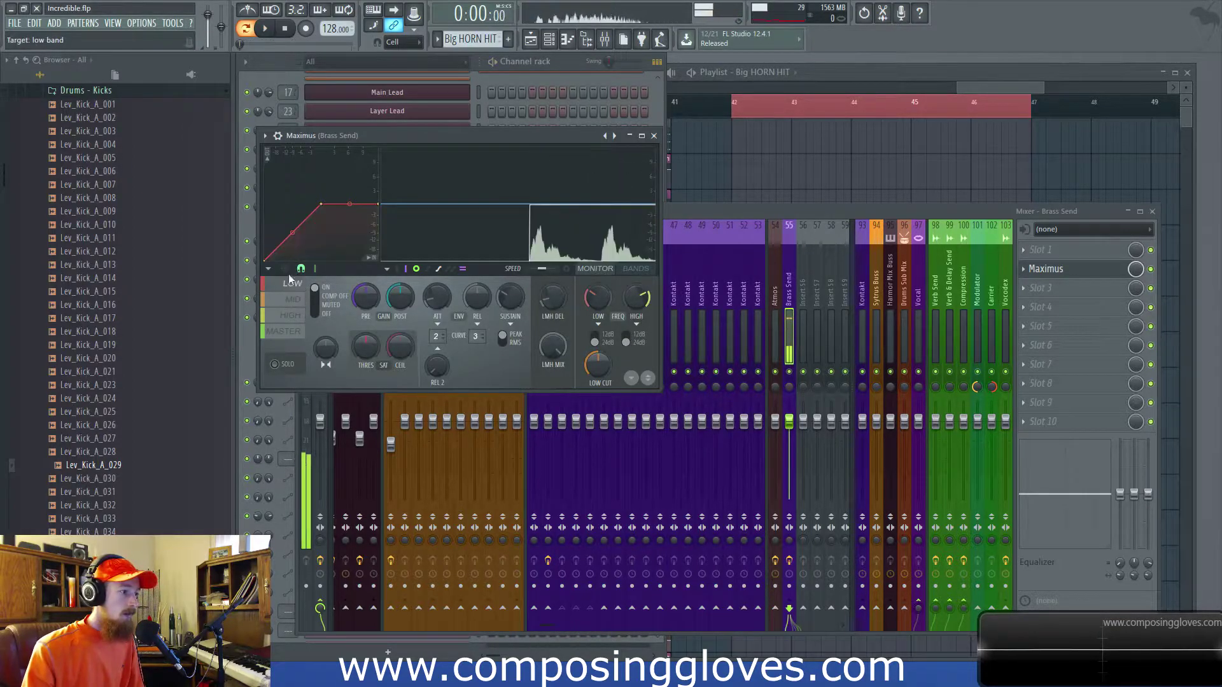
drag(292, 233, 292, 215)
key(space)
right_click(281, 243)
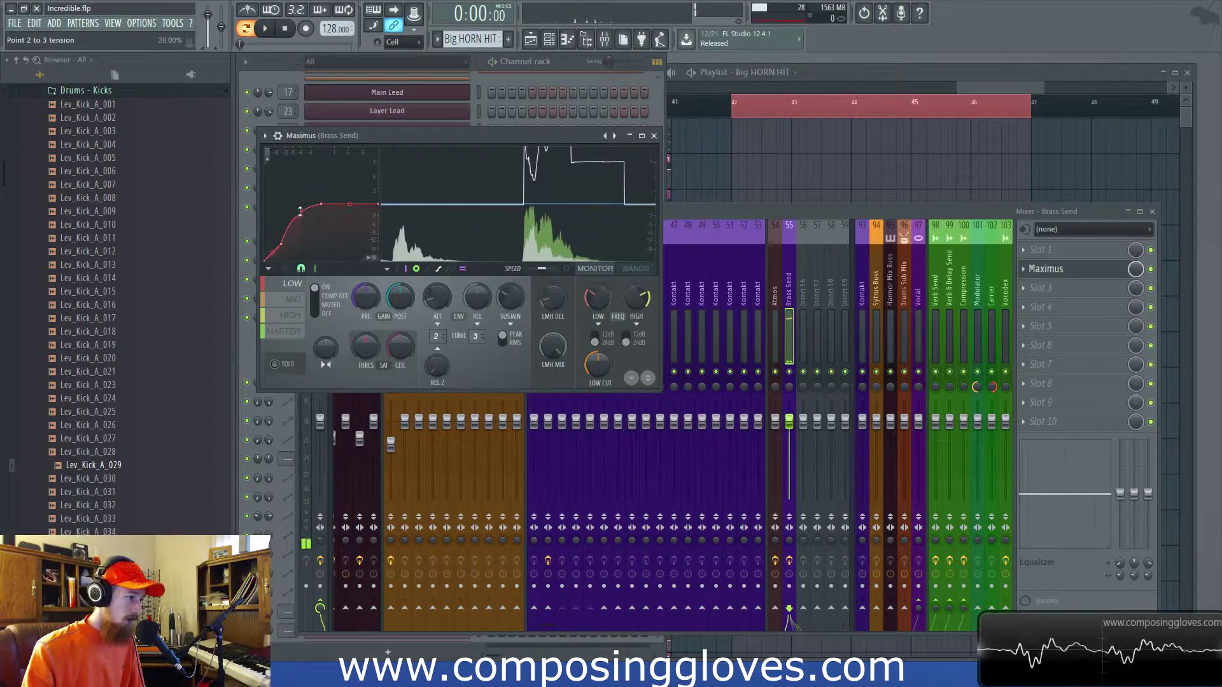
key(space)
key(space)
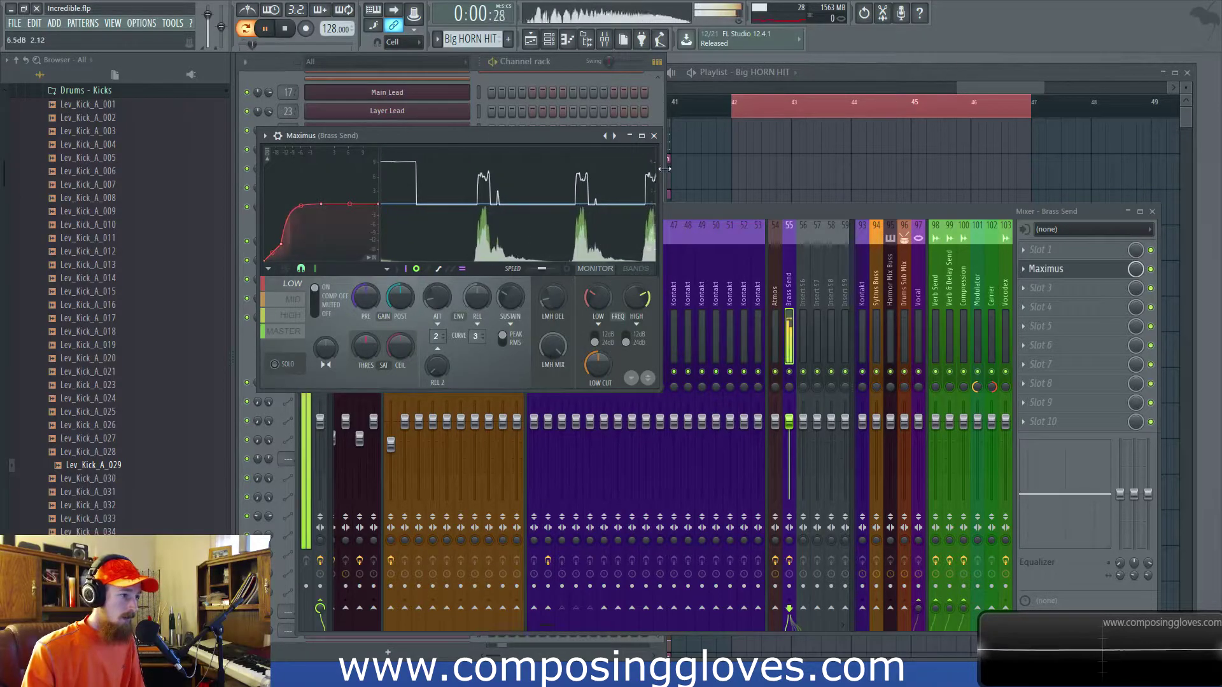
click(654, 136)
Open the Bass Trombones piano roll and listen to the pattern with its existing note.
click(261, 232)
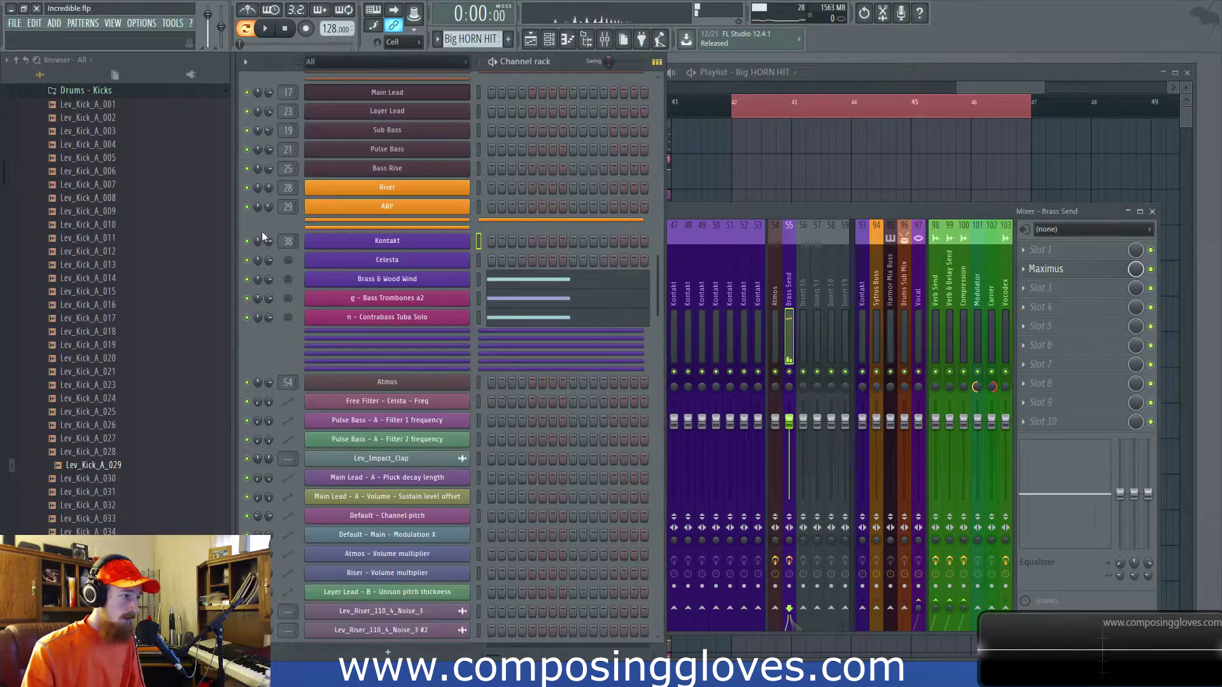
click(525, 299)
scroll(370, 367, down, 1)
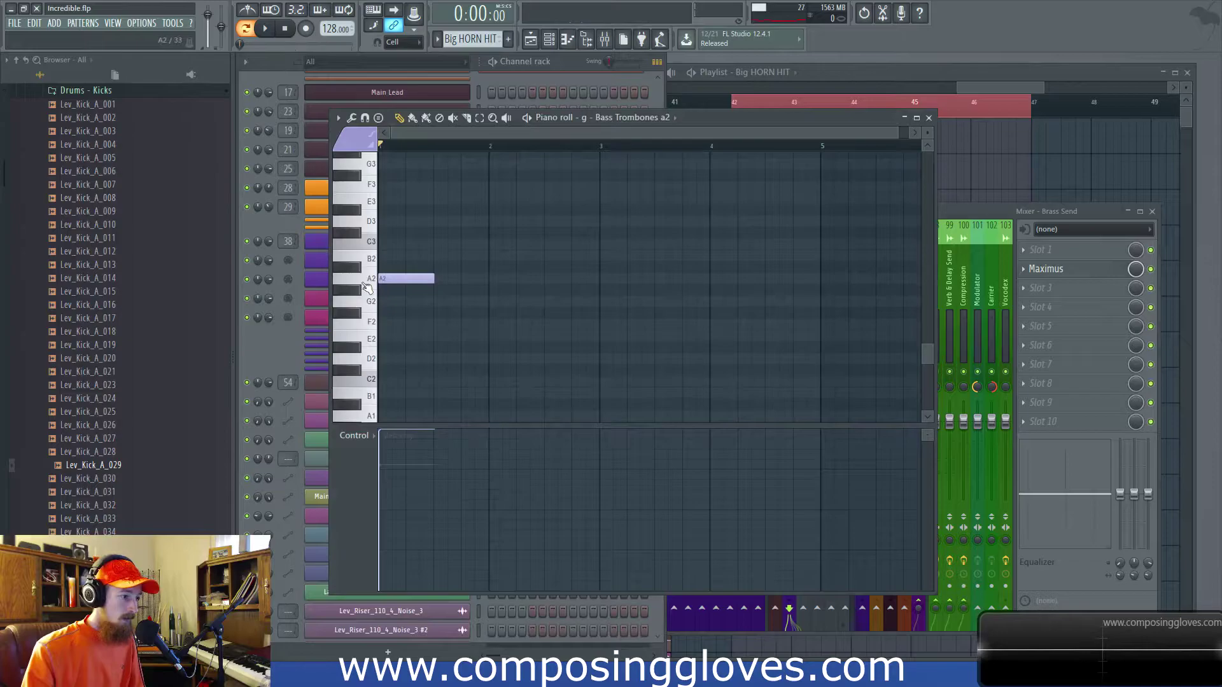
key(space)
key(space)
Rebalance the brass in Kontakt during playback, raising the Bass Trombones slightly and lowering the Brass Ensemble slightly.
click(270, 341)
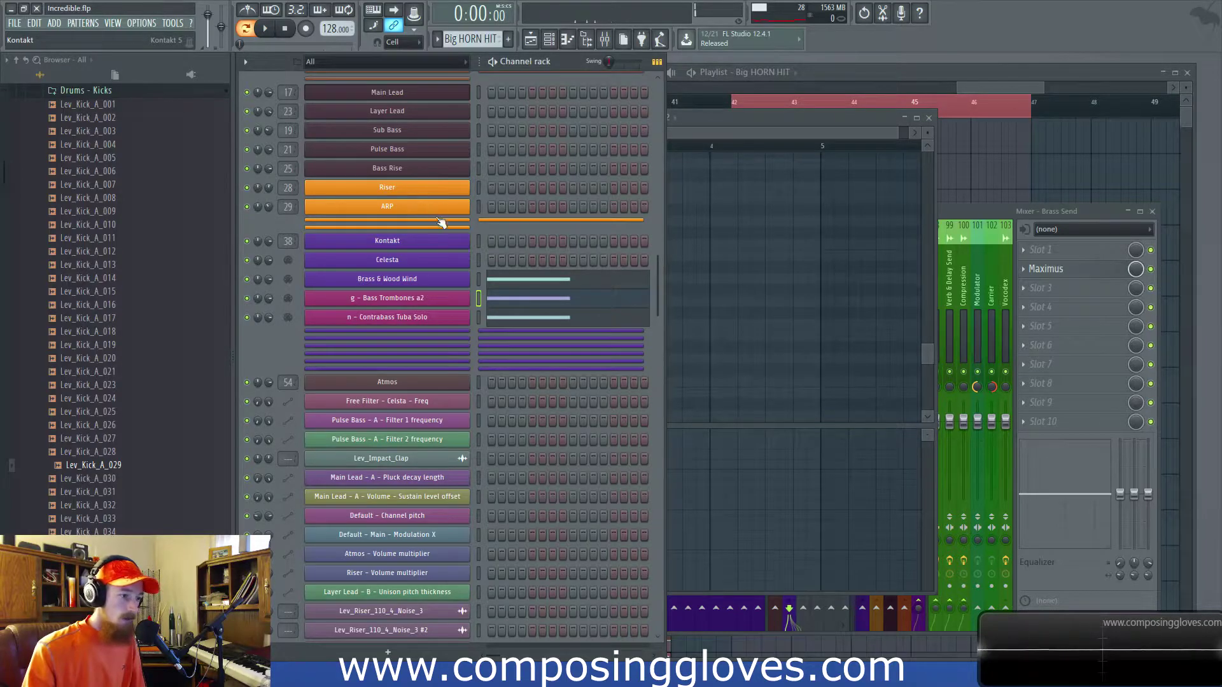
click(445, 241)
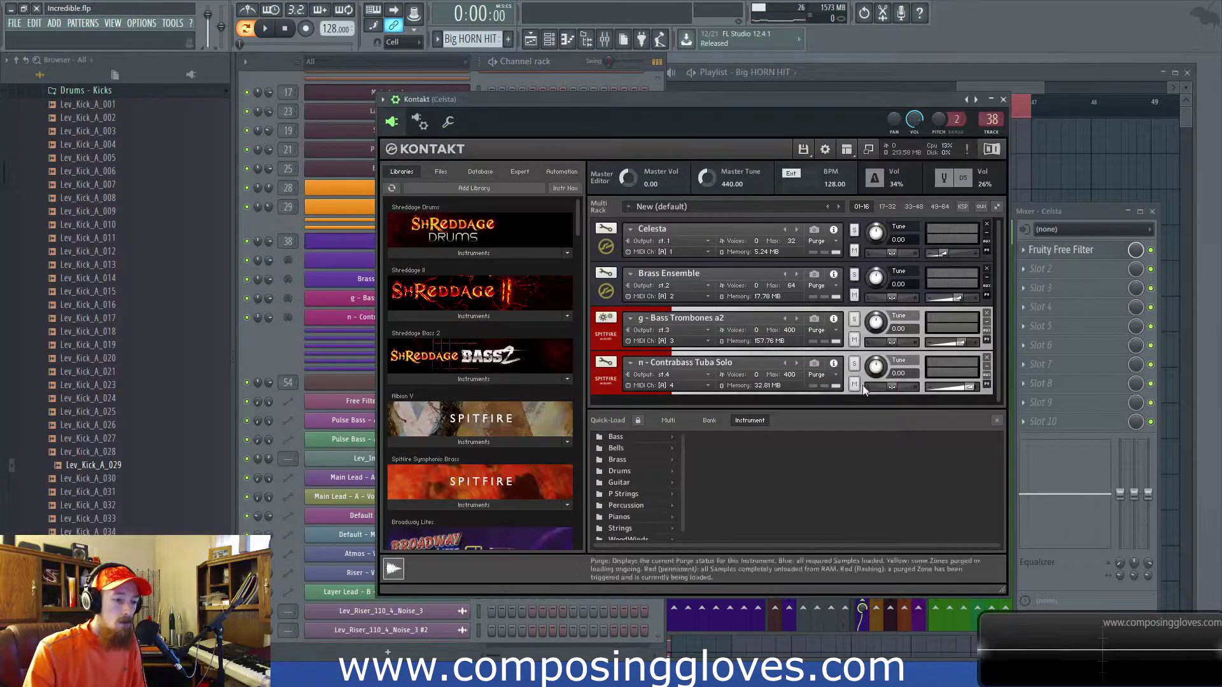
key(space)
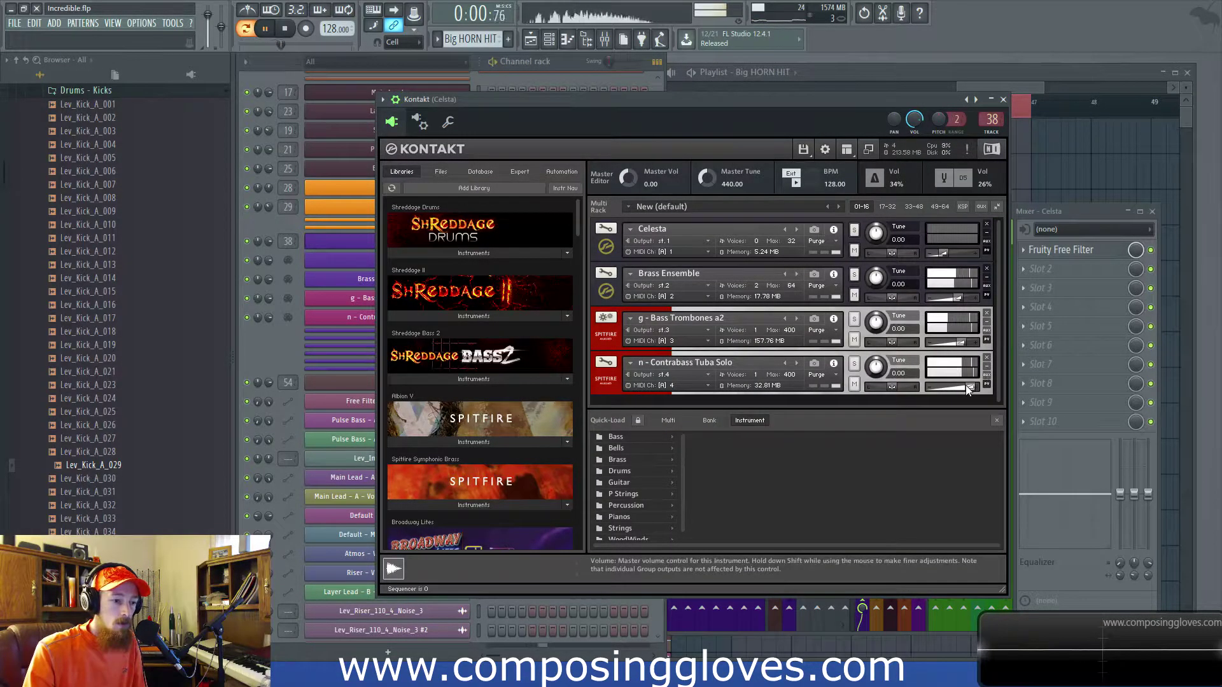
key(space)
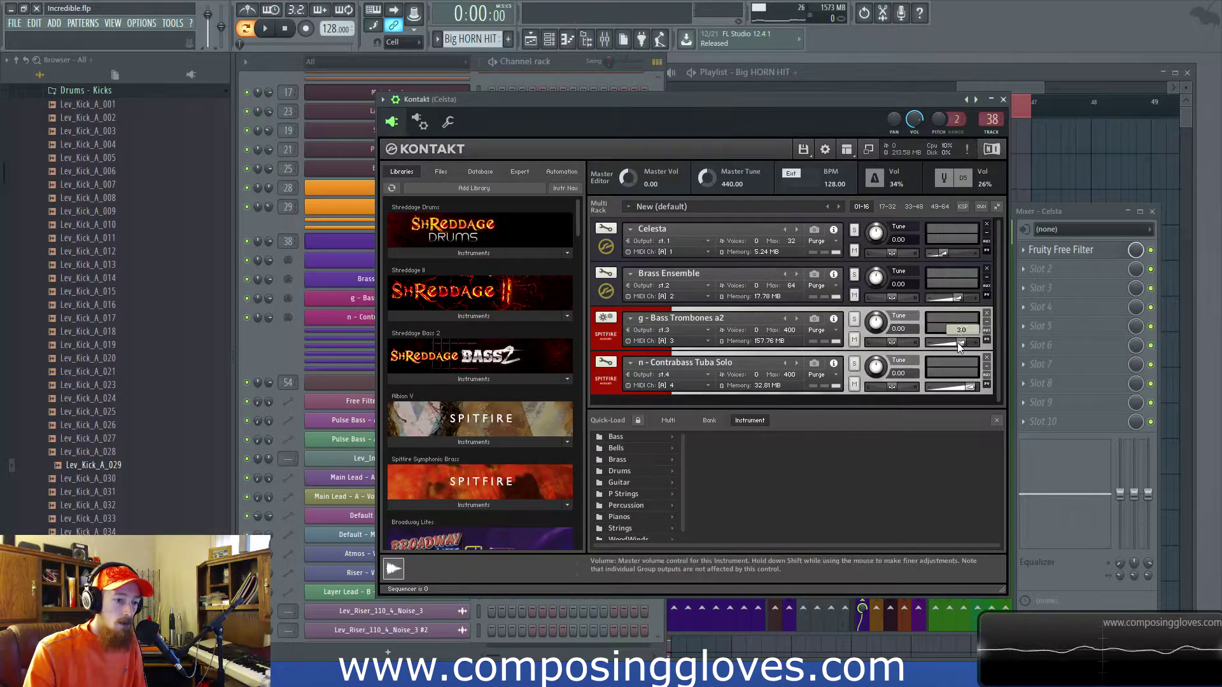
key(space)
drag(953, 344, 963, 344)
drag(956, 299, 953, 299)
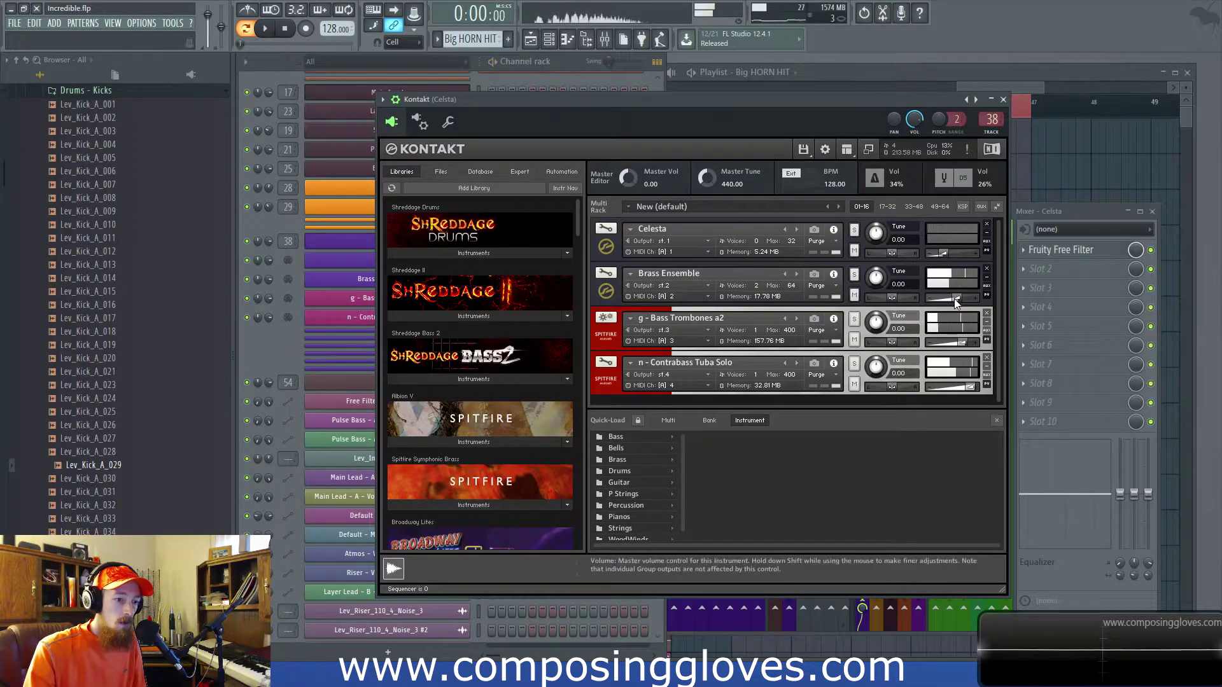
click(959, 346)
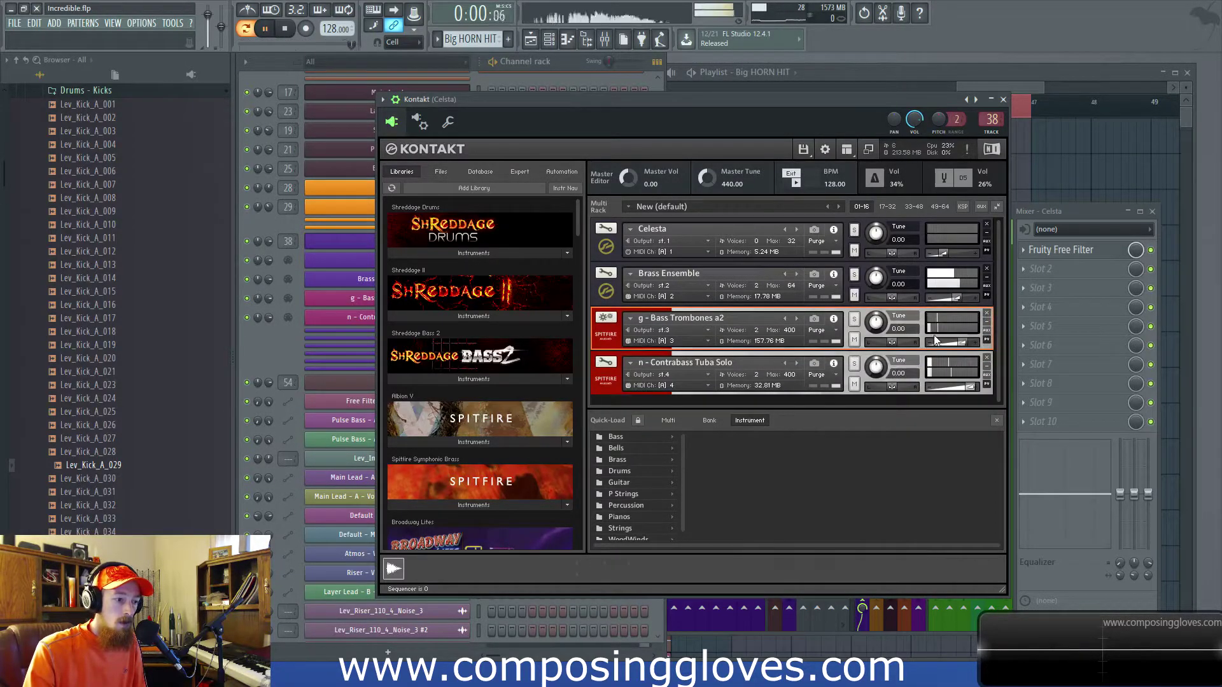
click(955, 300)
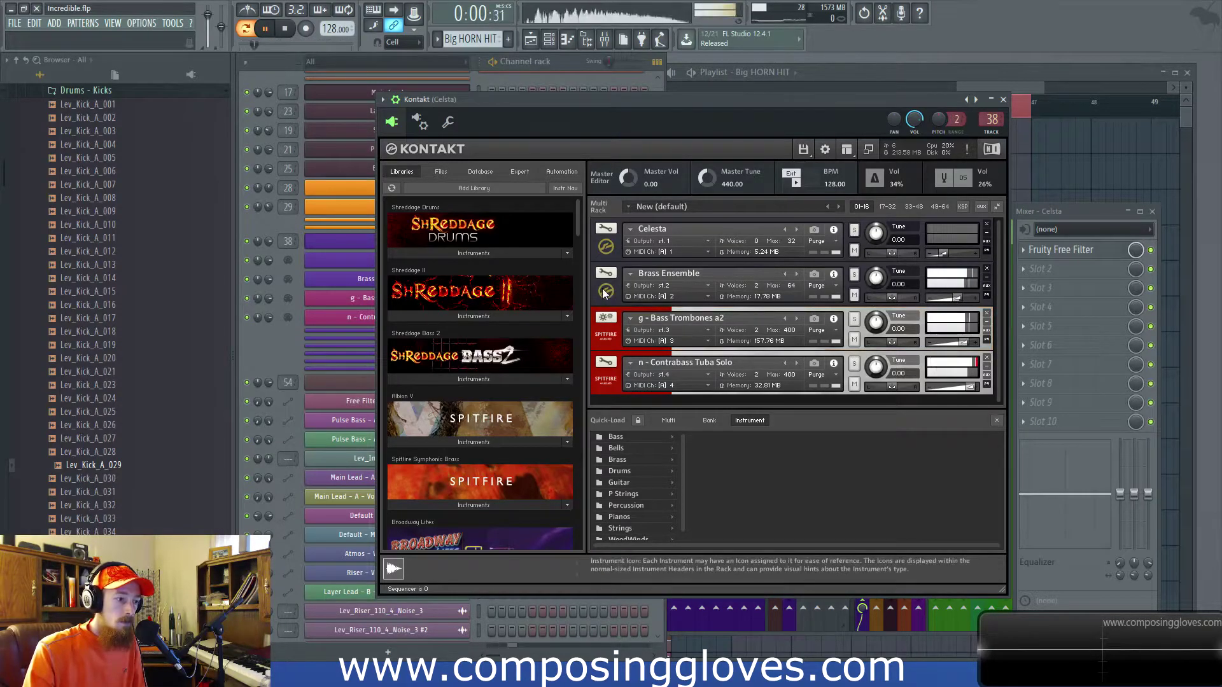
key(space)
click(1002, 99)
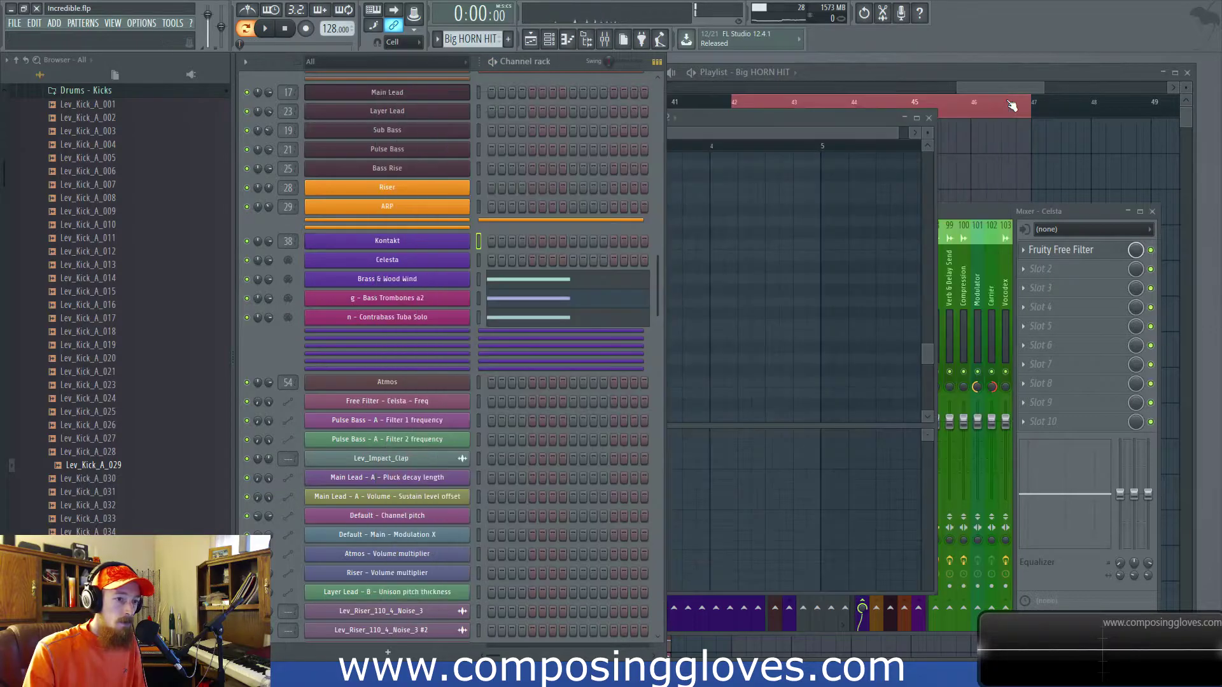
Play the Big HORN HIT clip in the playlist from bar 42 to hear it in the arrangement.
click(1006, 82)
click(773, 213)
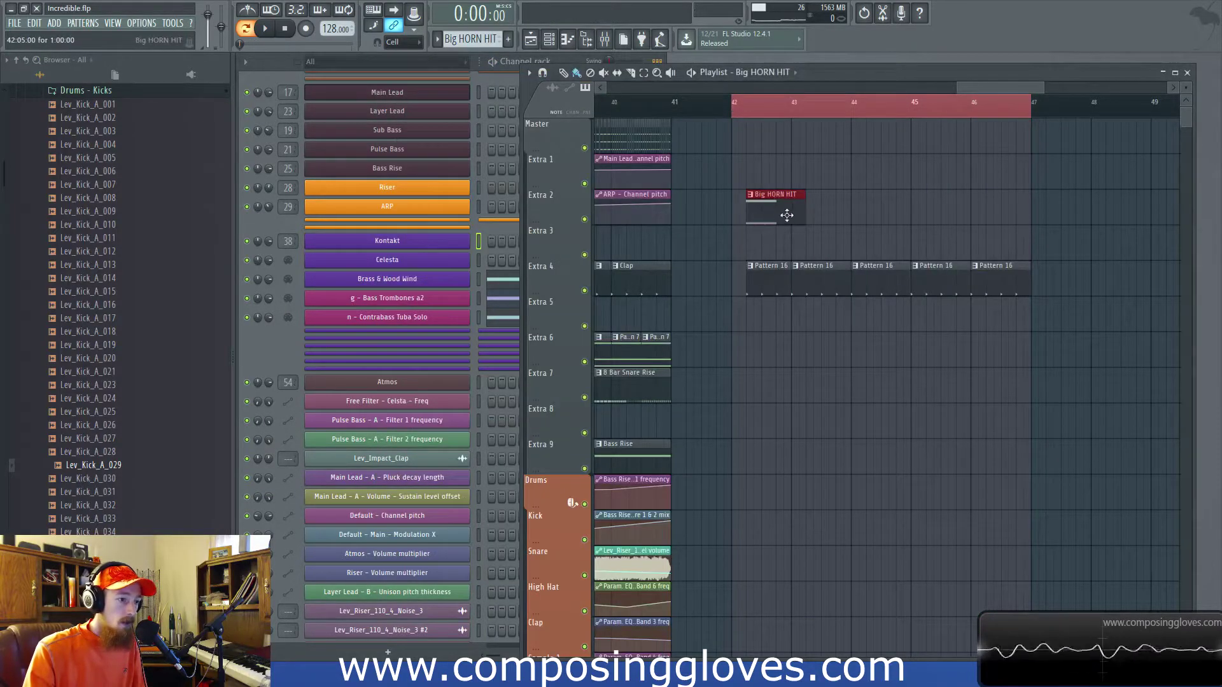
scroll(773, 209, down, 3)
click(764, 109)
key(space)
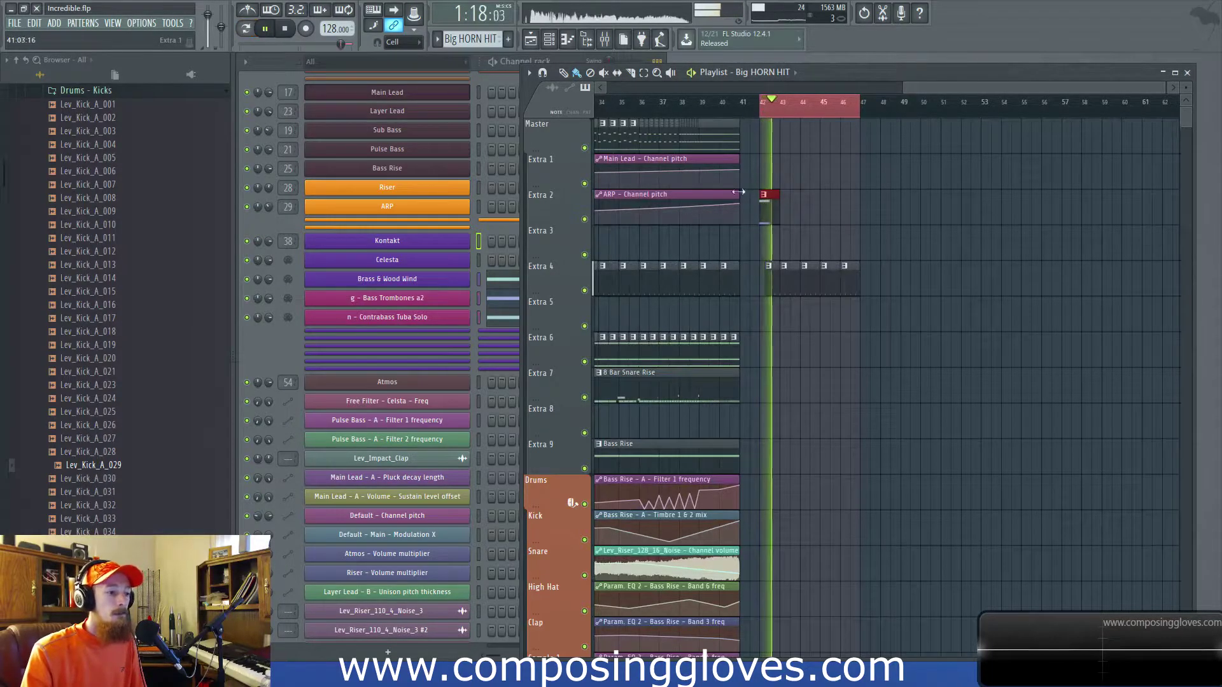
click(262, 358)
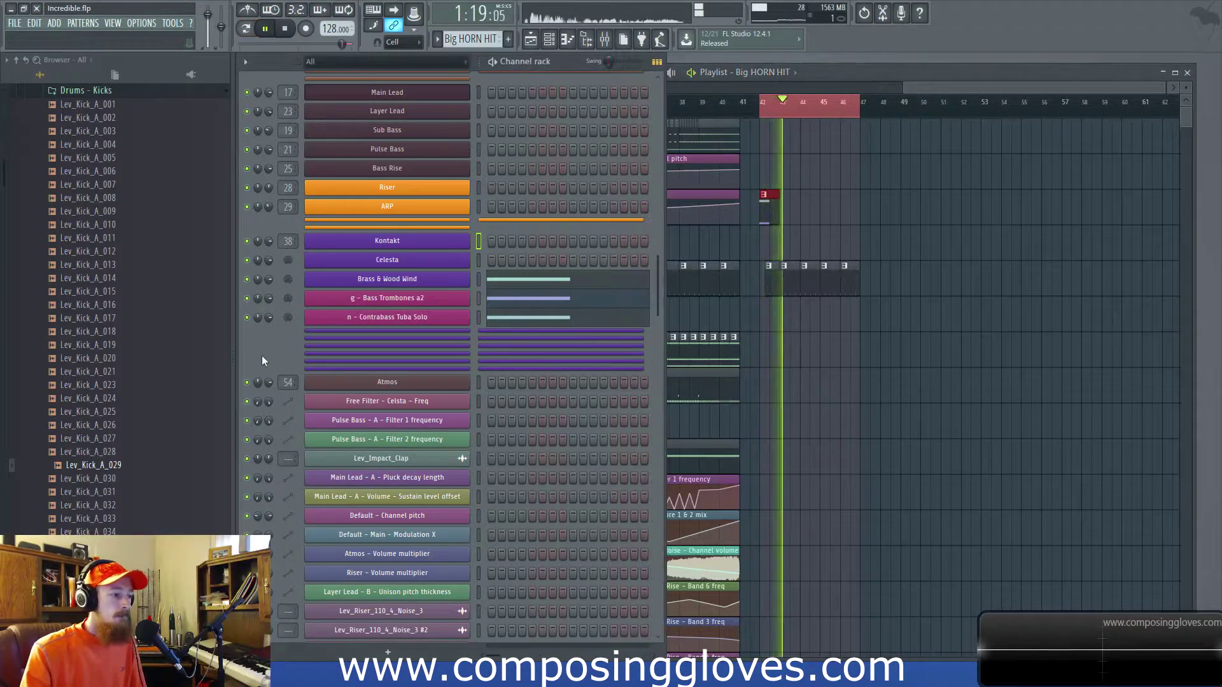
key(space)
Open the Contrabass Tuba Solo piano roll and audition the A notes in different octaves.
click(519, 318)
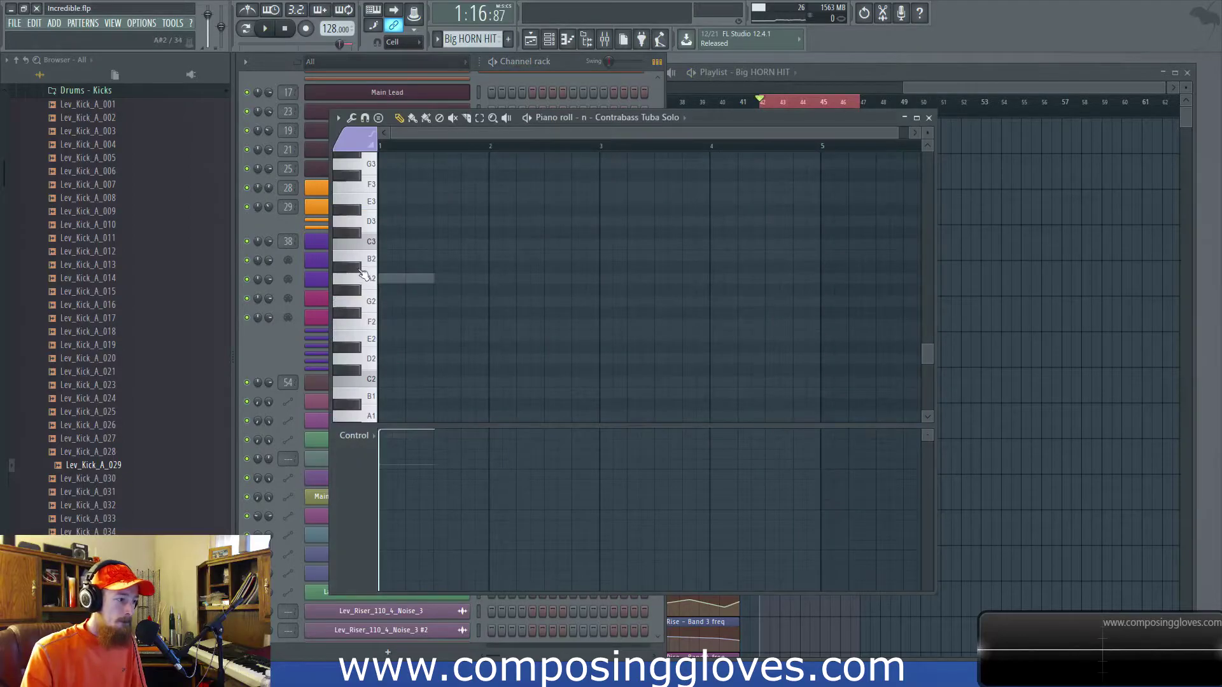
scroll(375, 299, up, 1)
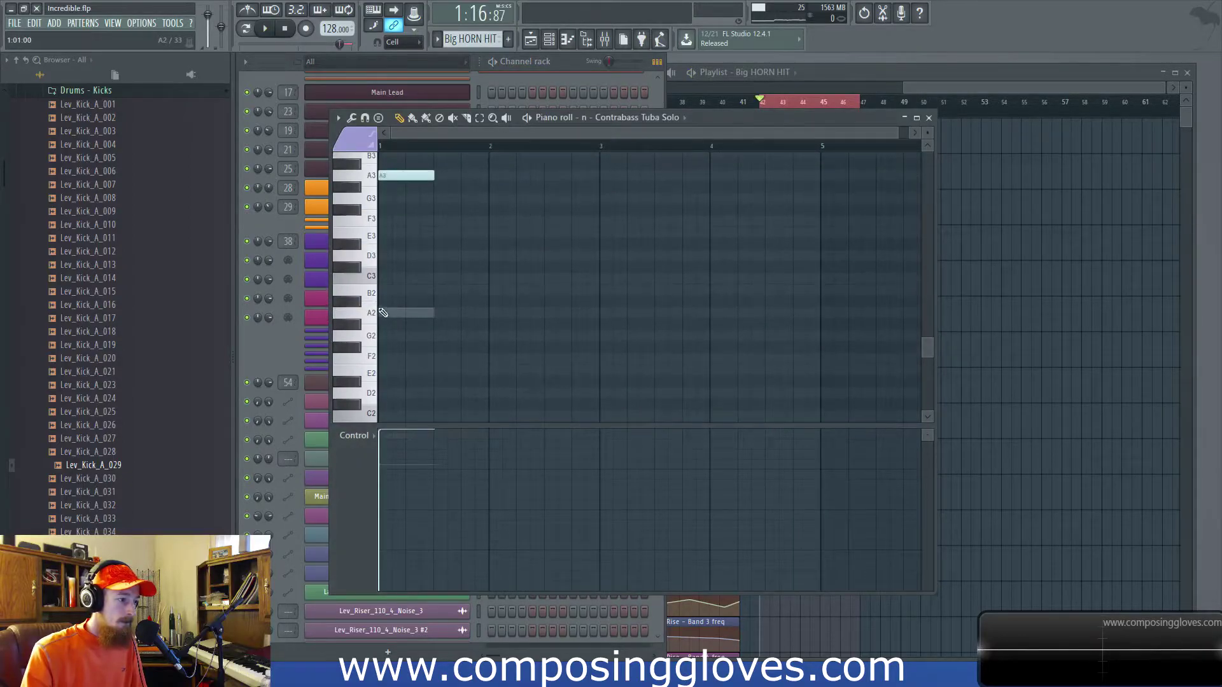
scroll(407, 216, up, 2)
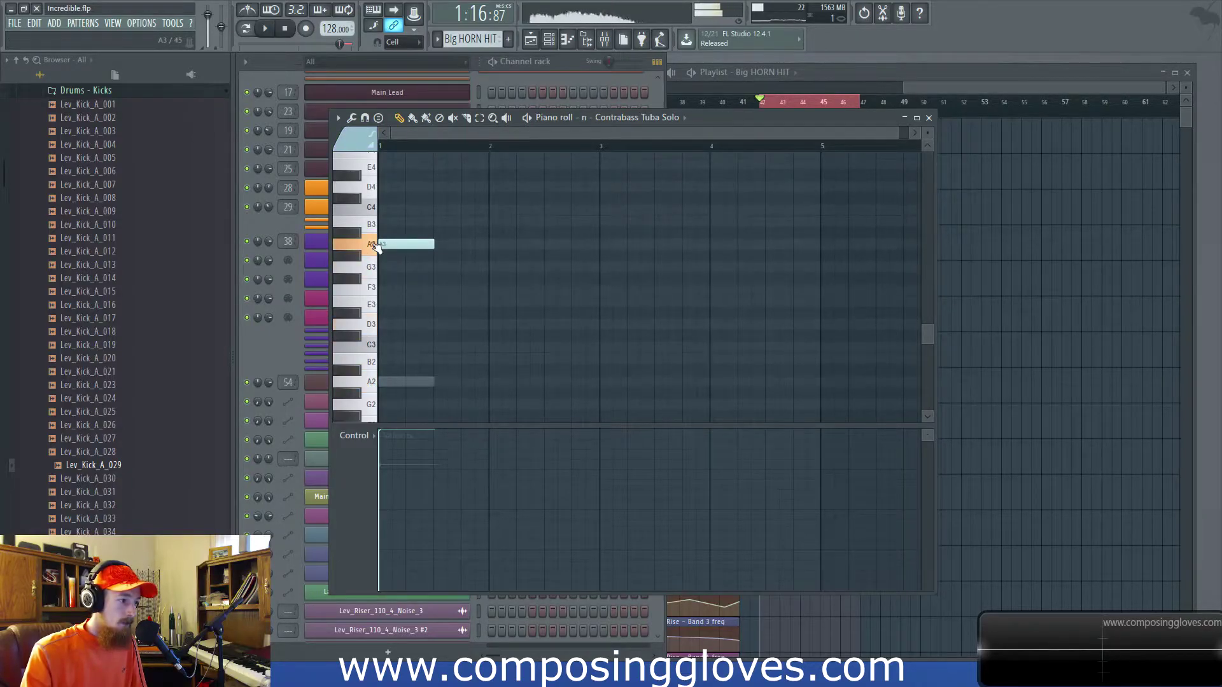
scroll(382, 257, up, 2)
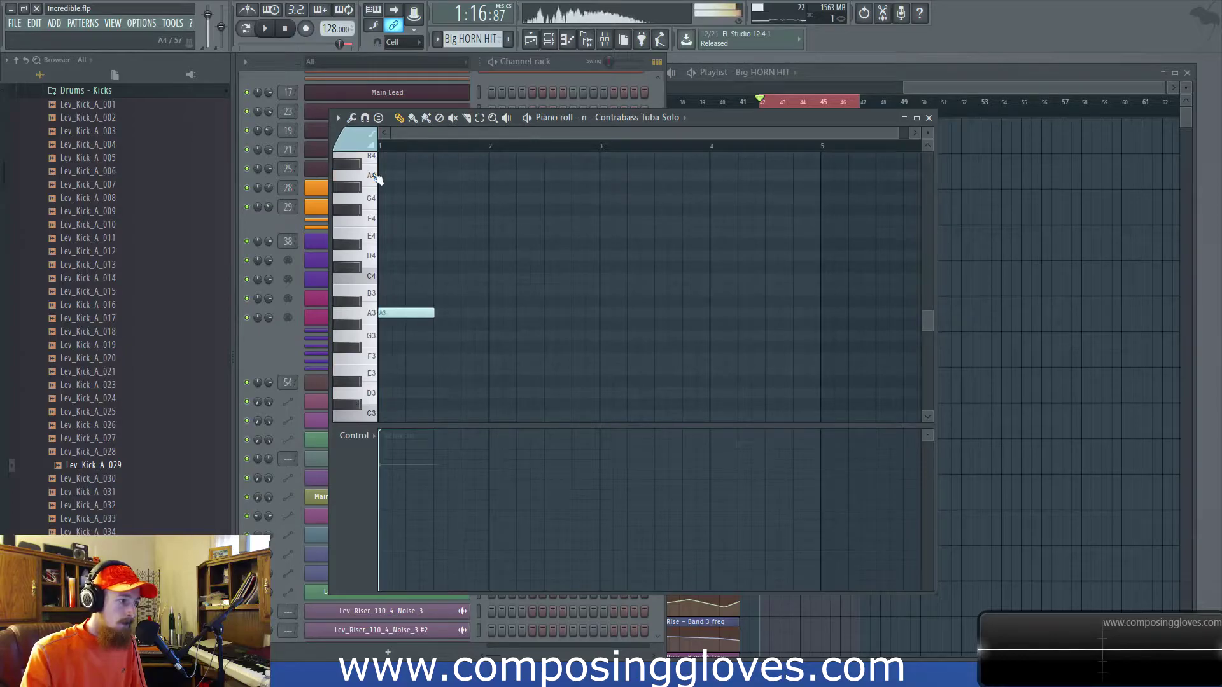
click(288, 340)
Add an A3 note an octave above the A2 note in the Bass Trombones piano roll and play it back.
click(539, 304)
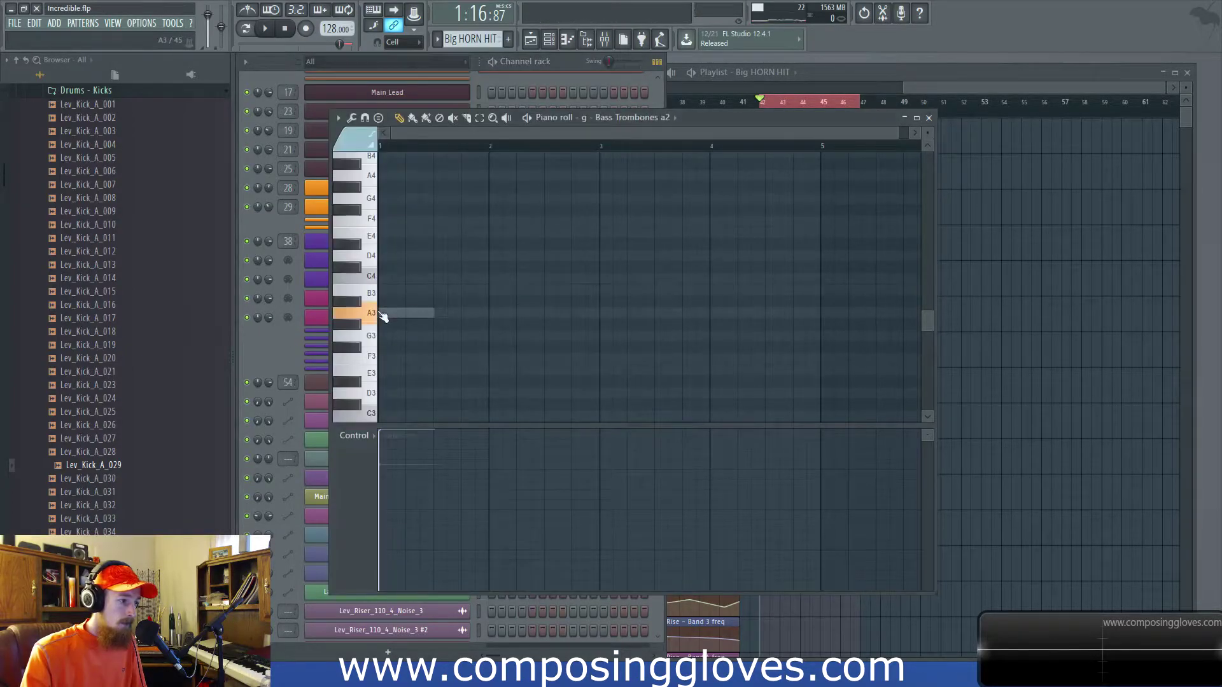
scroll(364, 319, down, 3)
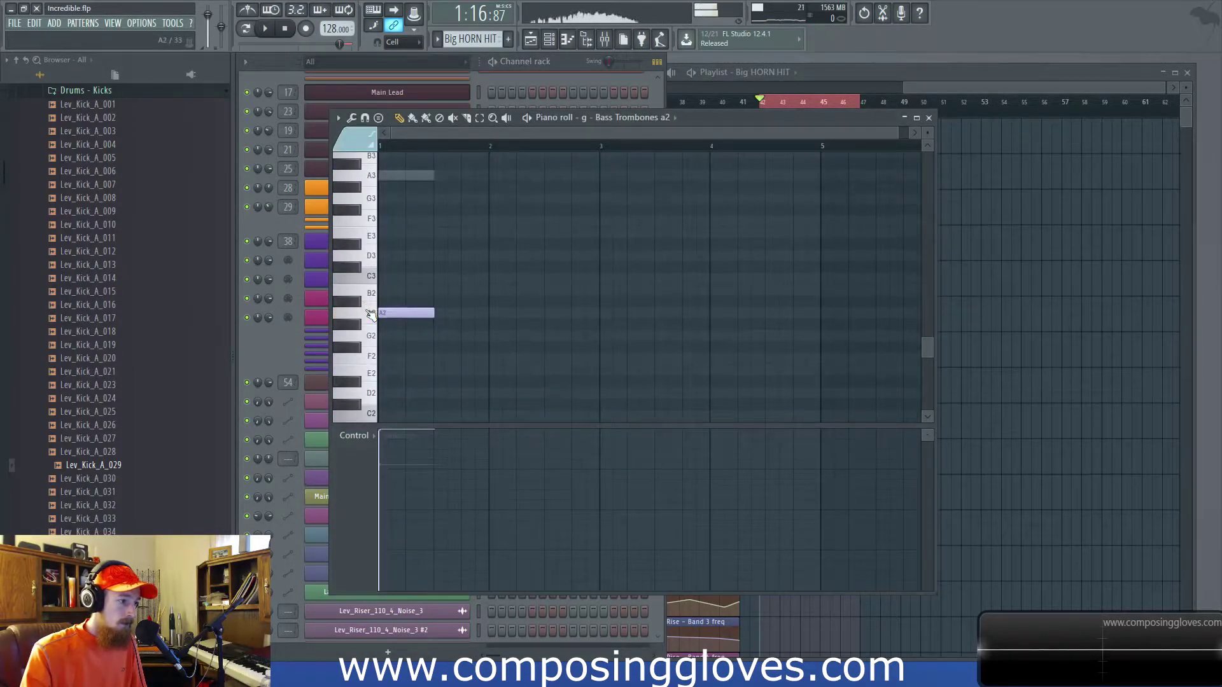
scroll(370, 315, down, 3)
scroll(372, 313, up, 3)
click(409, 175)
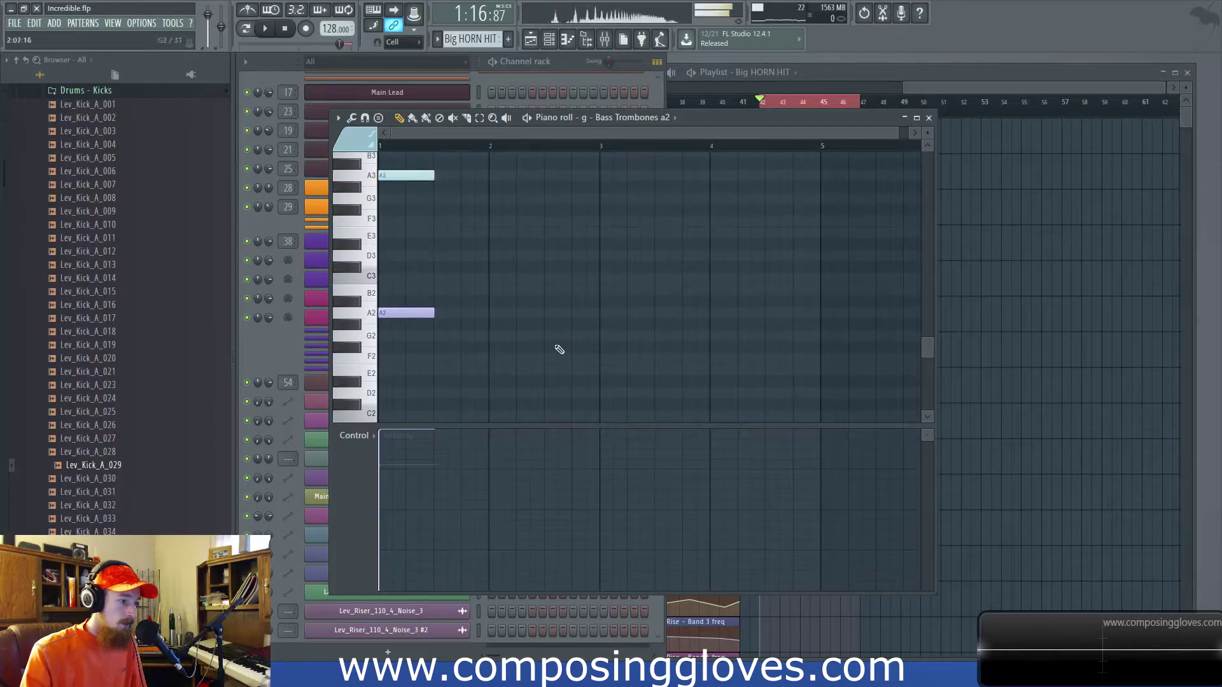
key(space)
key(space)
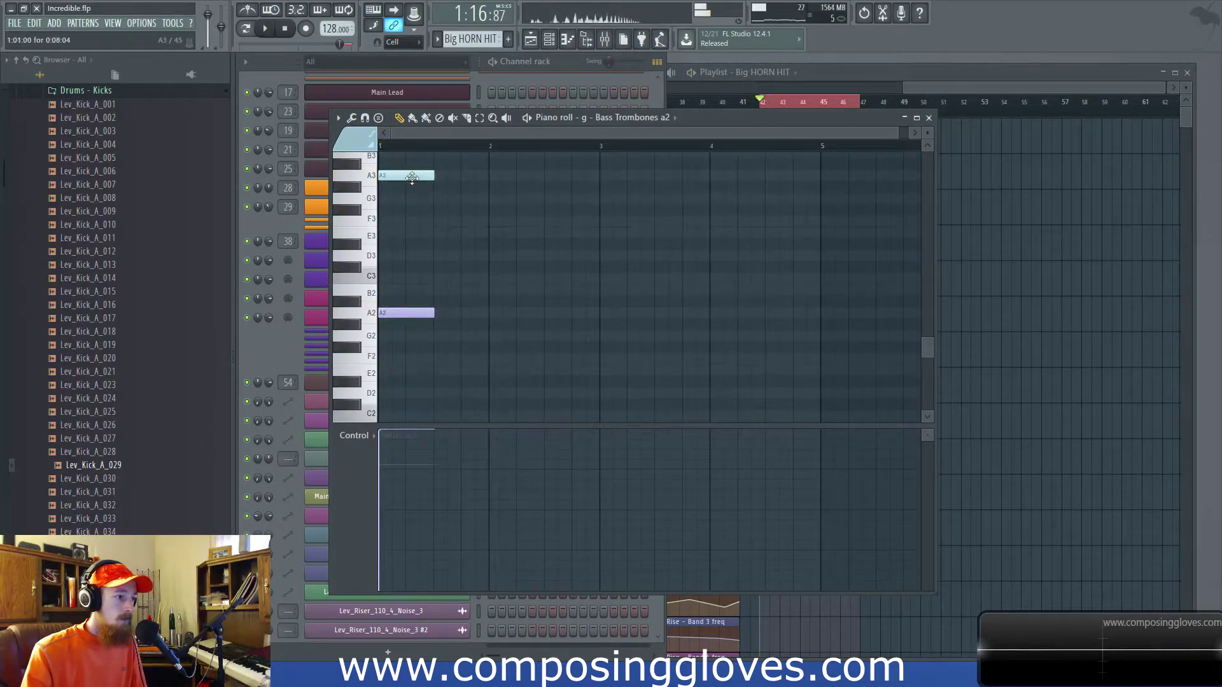
click(397, 174)
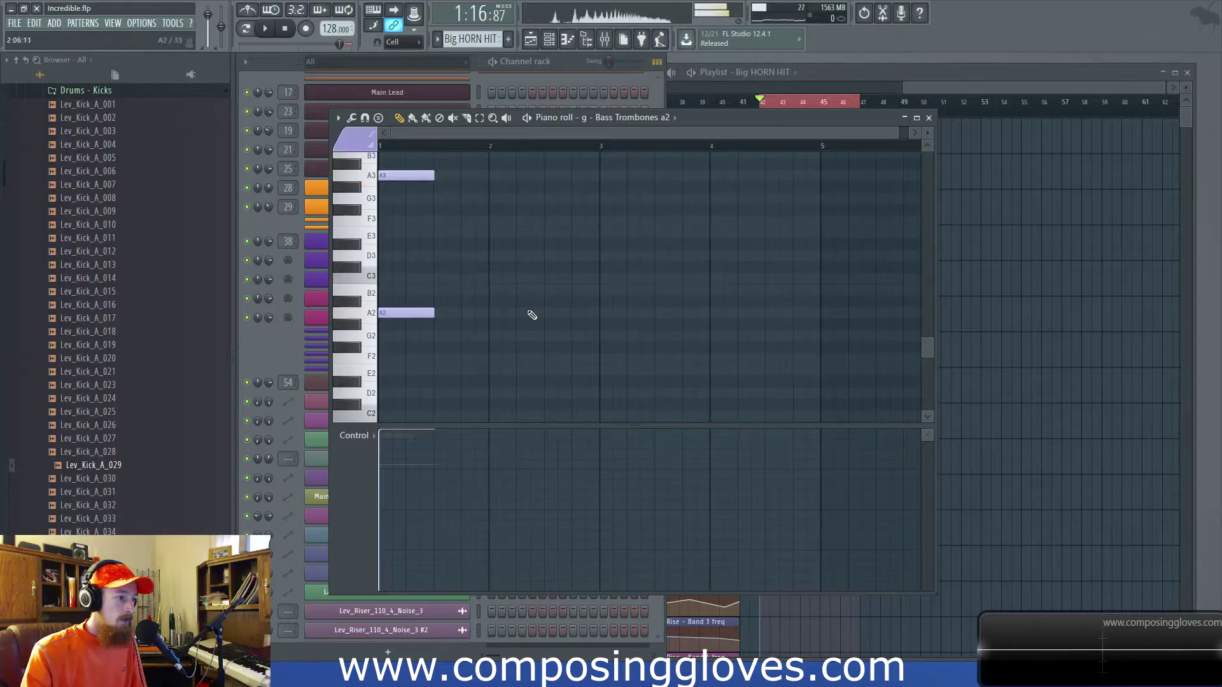
key(space)
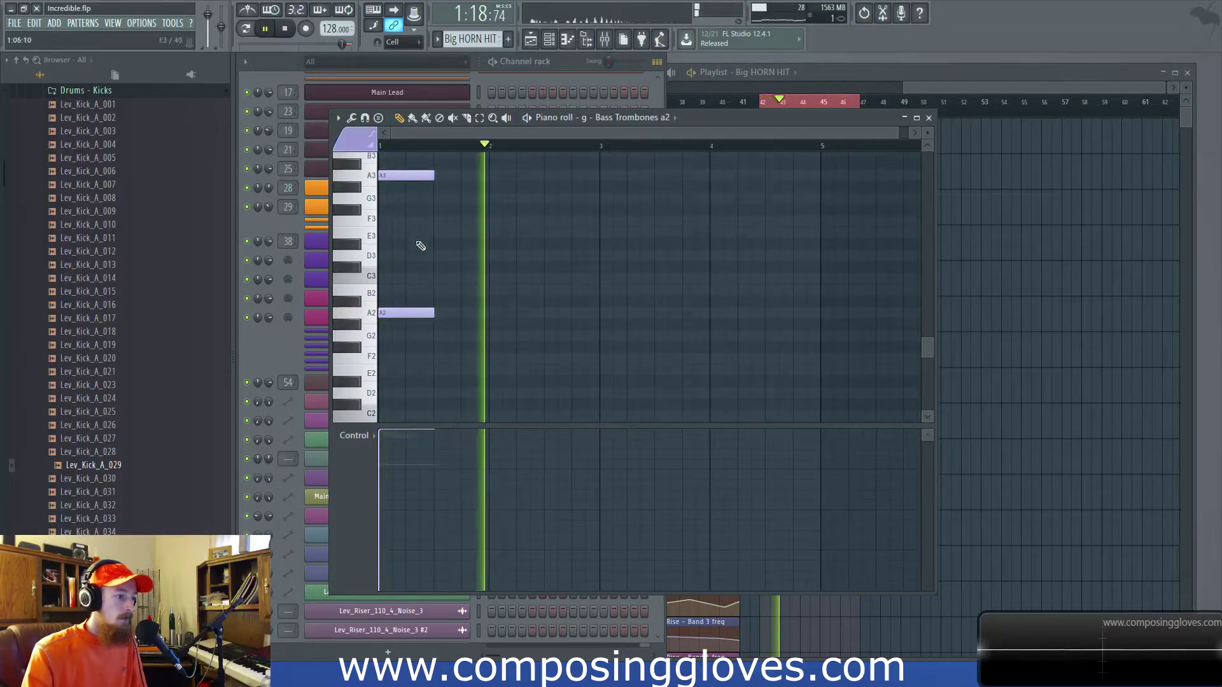
key(space)
scroll(394, 243, down, 2)
Pan the Bass Trombones slightly left in Kontakt and audition the result.
click(252, 357)
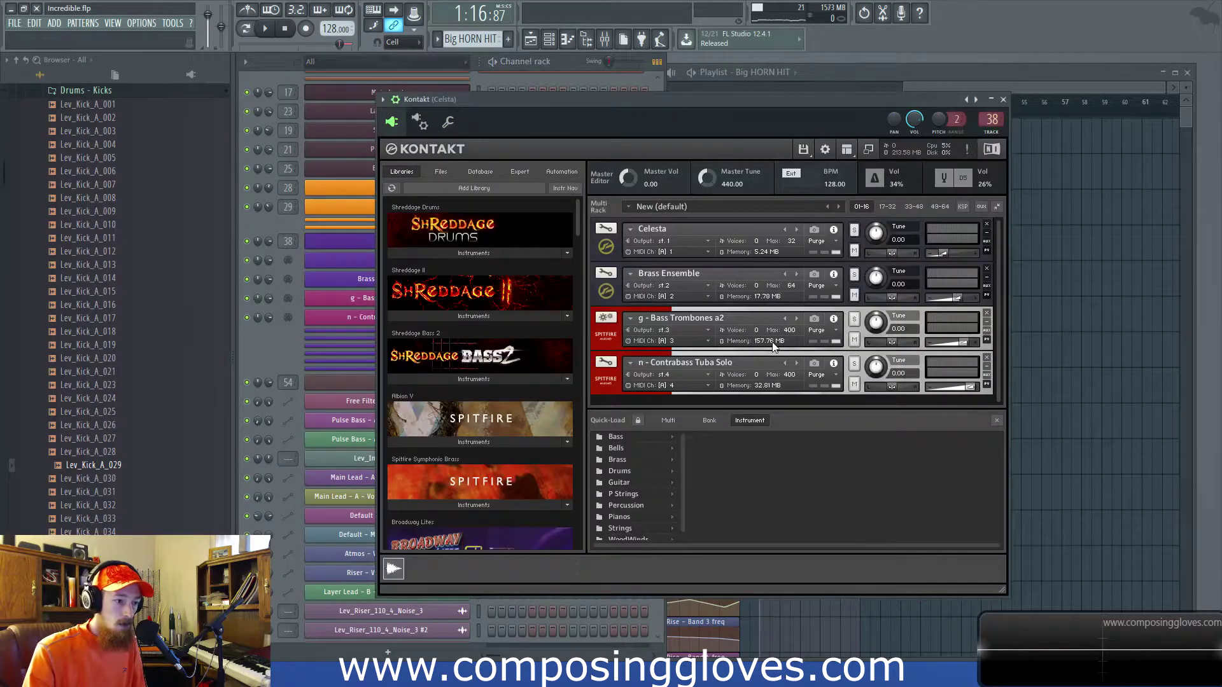
key(space)
key(space)
drag(895, 342, 885, 345)
key(space)
key(space)
key(space)
Nudge the Contrabass Tuba Solo's pan slightly right, check the brass in repeated playback, and close Kontakt.
drag(890, 386, 892, 387)
key(space)
key(space)
key(space)
key(space)
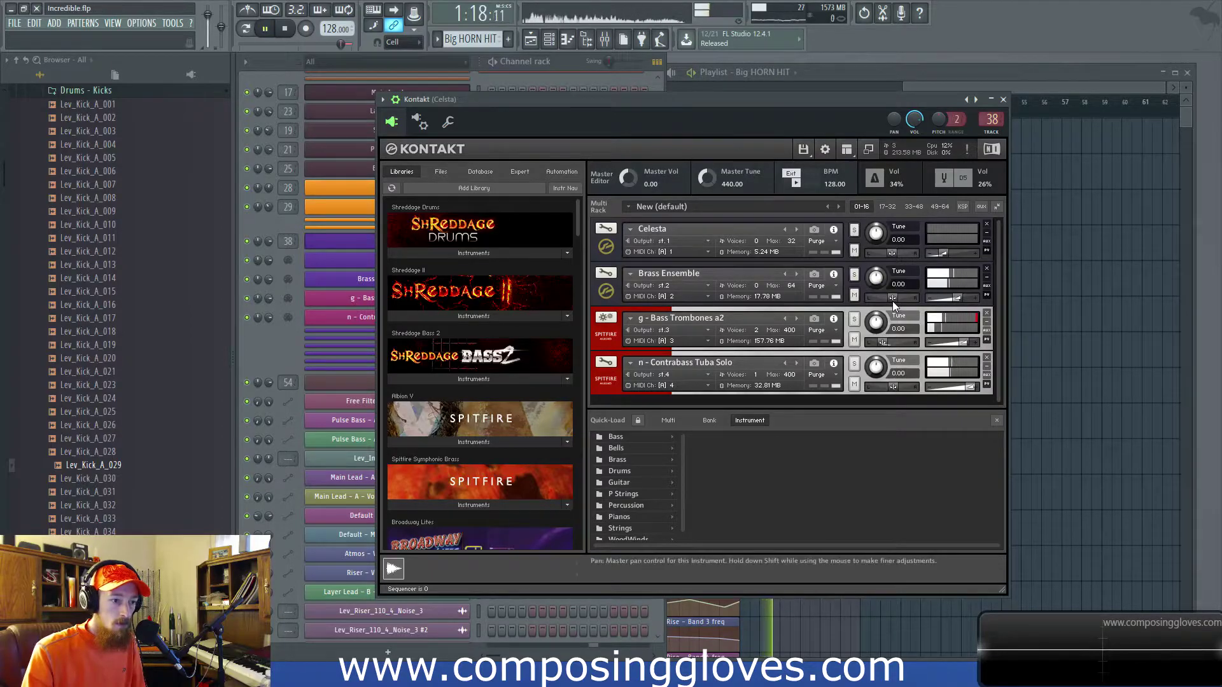
key(space)
click(1002, 100)
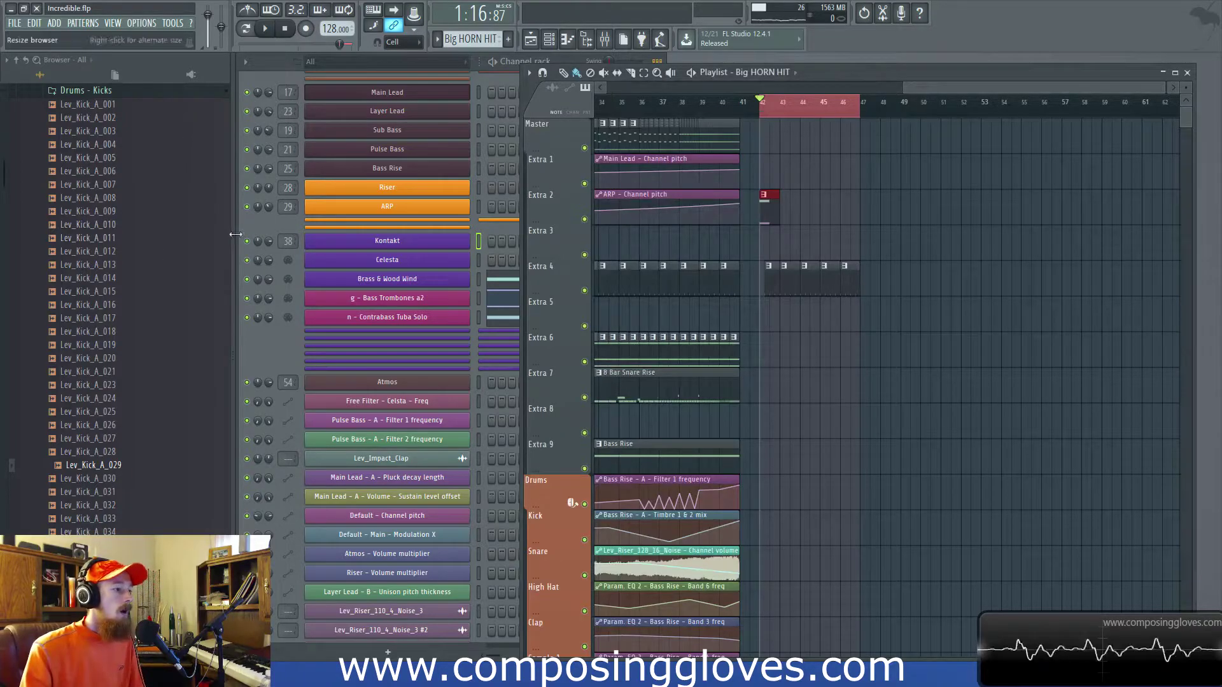
Add a new Harmor synth channel to the project.
click(255, 230)
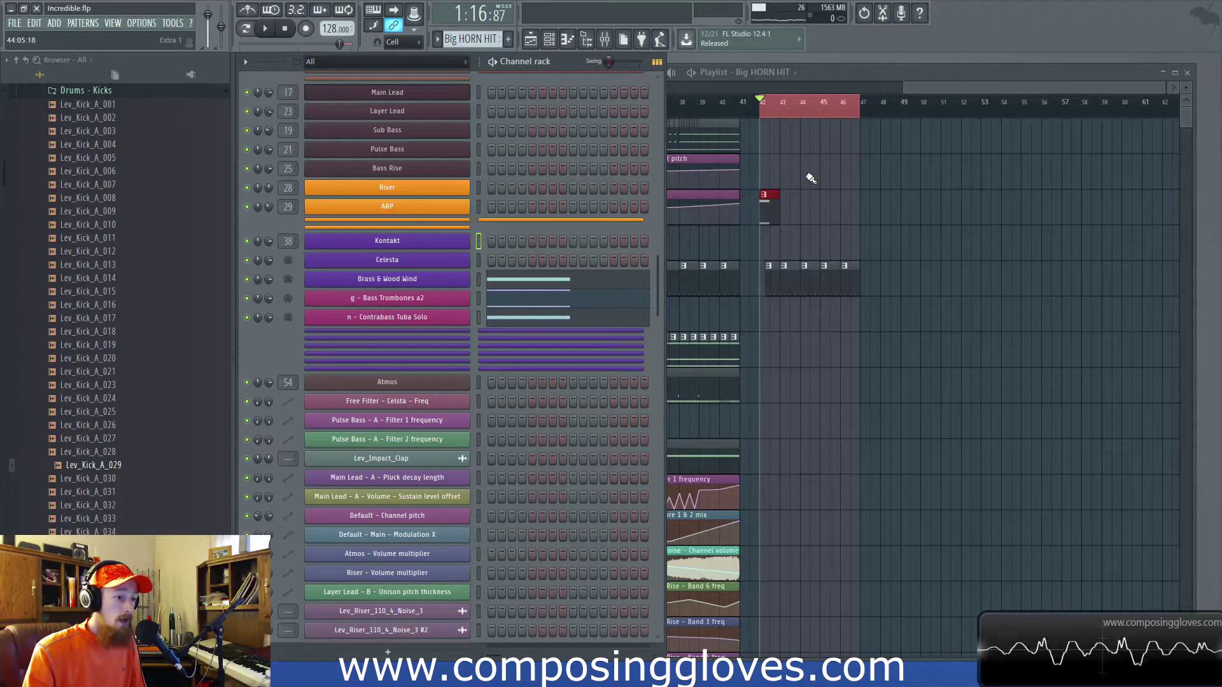
scroll(457, 369, up, 5)
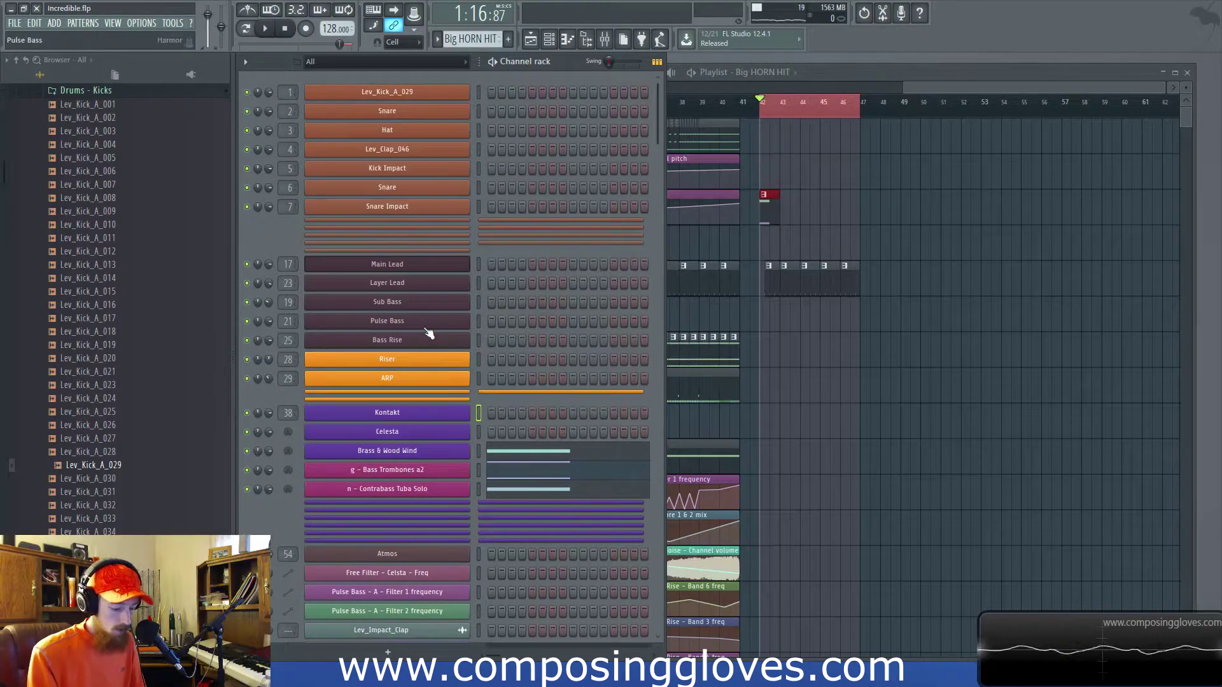
key(F8)
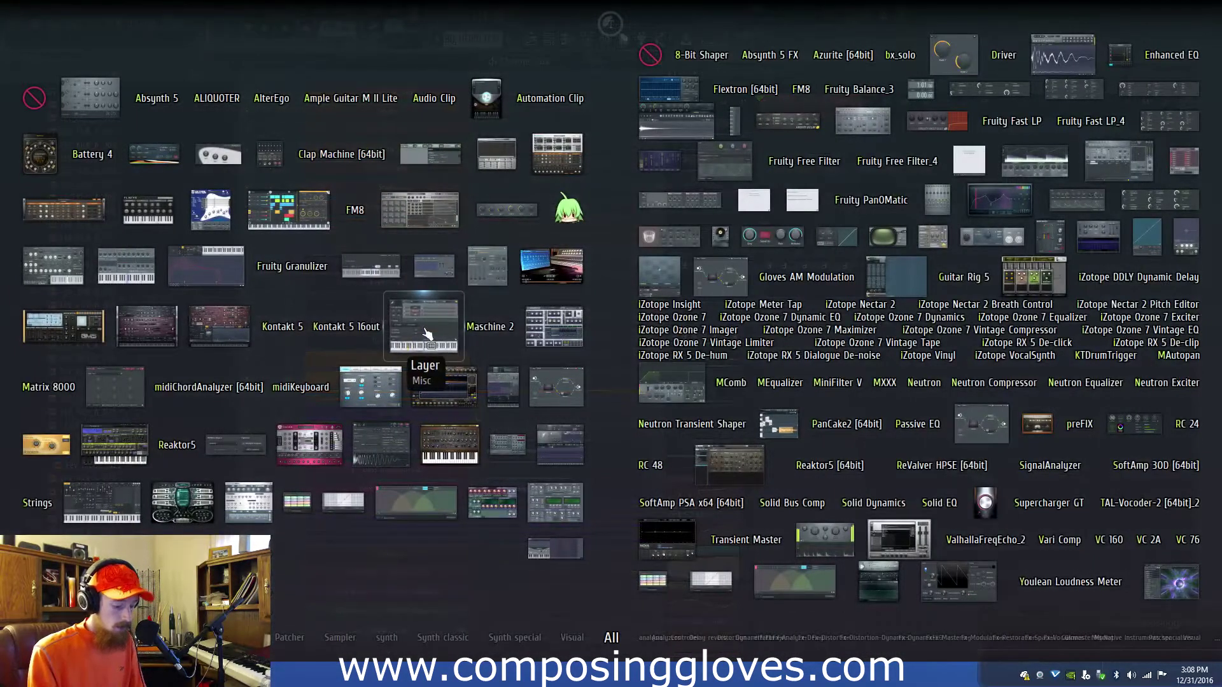
text(harrmo)
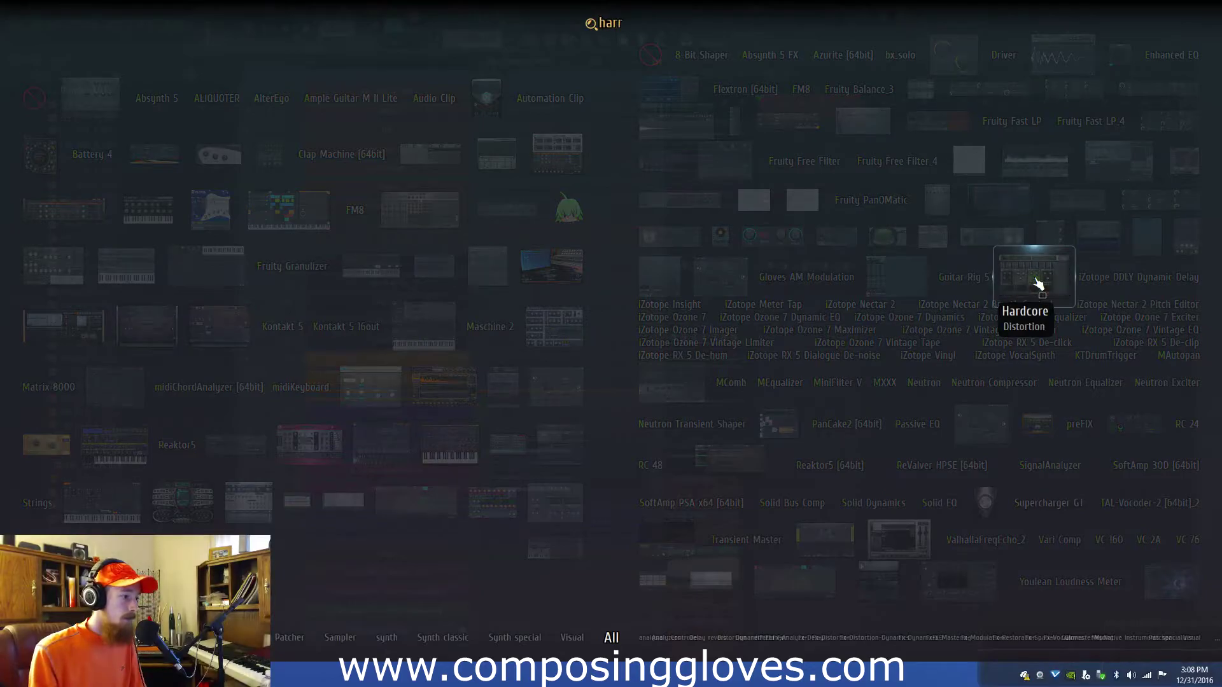
click(223, 334)
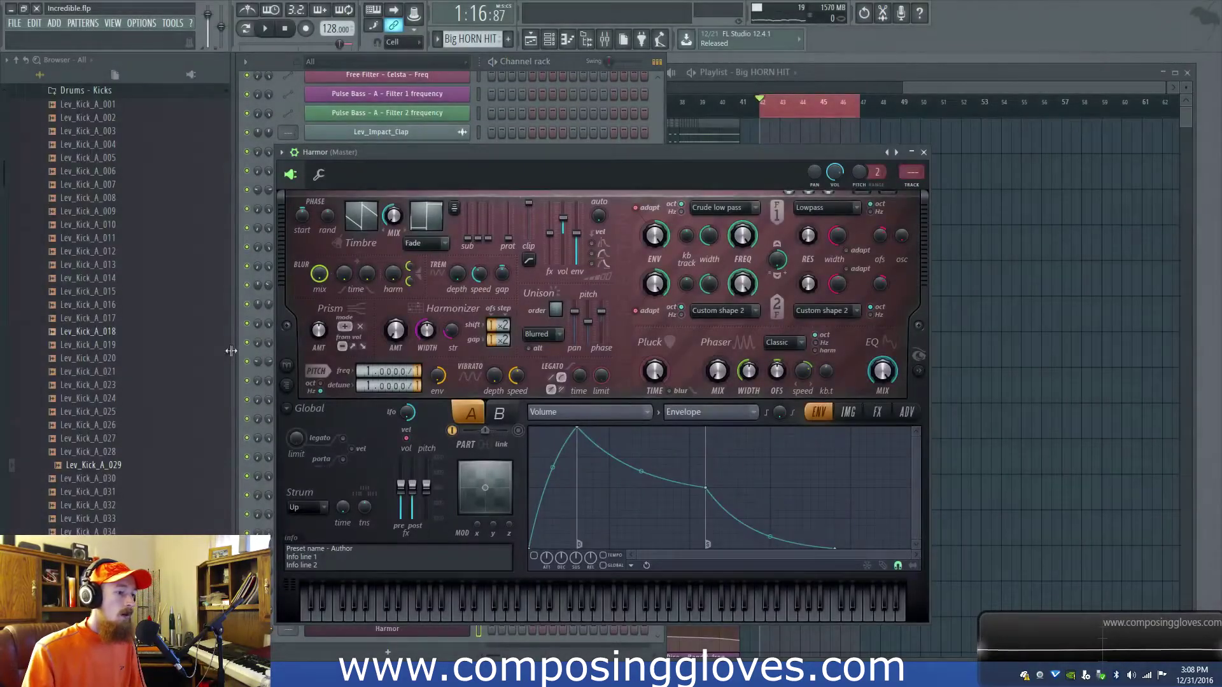
Close the Harmor window and rename its new channel "Pluck Drop".
click(923, 152)
shift+click(395, 630)
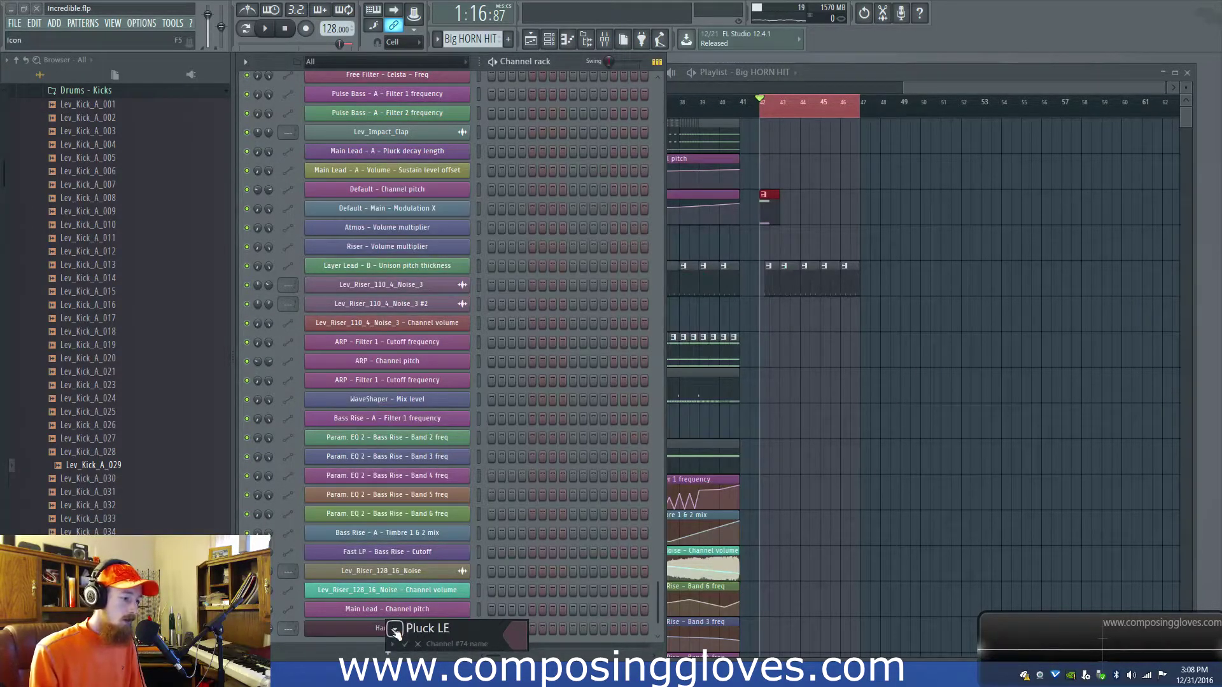
key(Return)
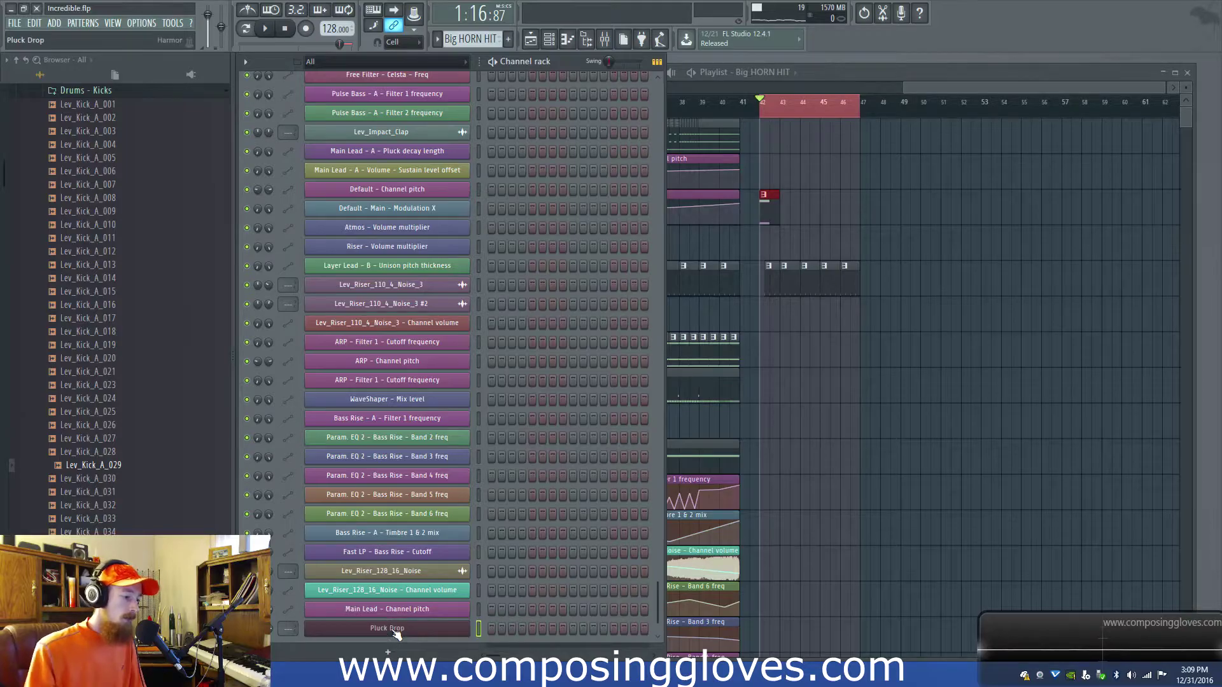
Link the Pluck Drop channel to free mixer track 56 and save the project.
click(387, 629)
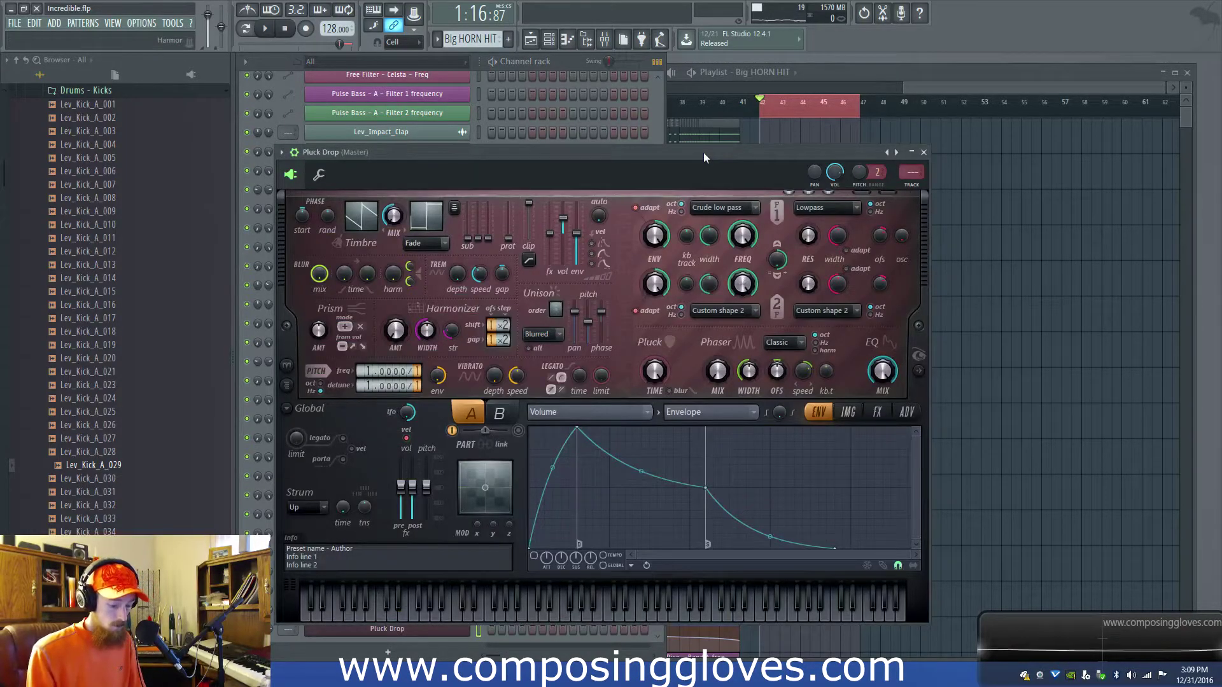
key(ctrl+l)
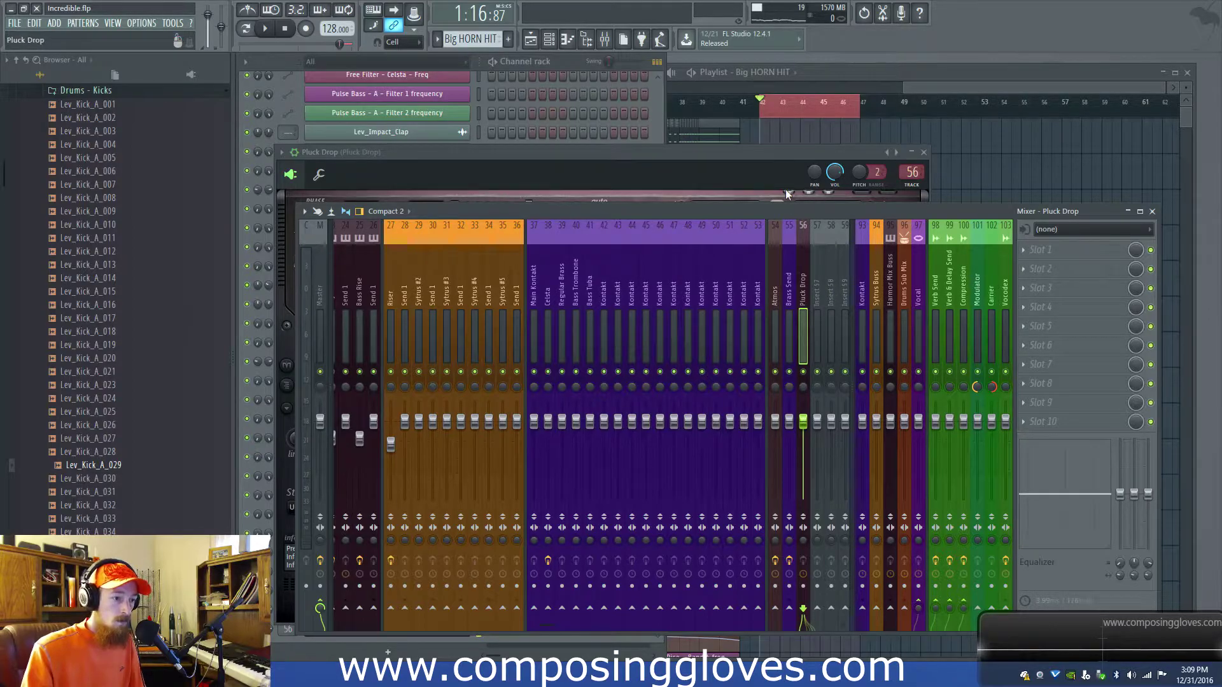
key(ctrl+s)
click(706, 162)
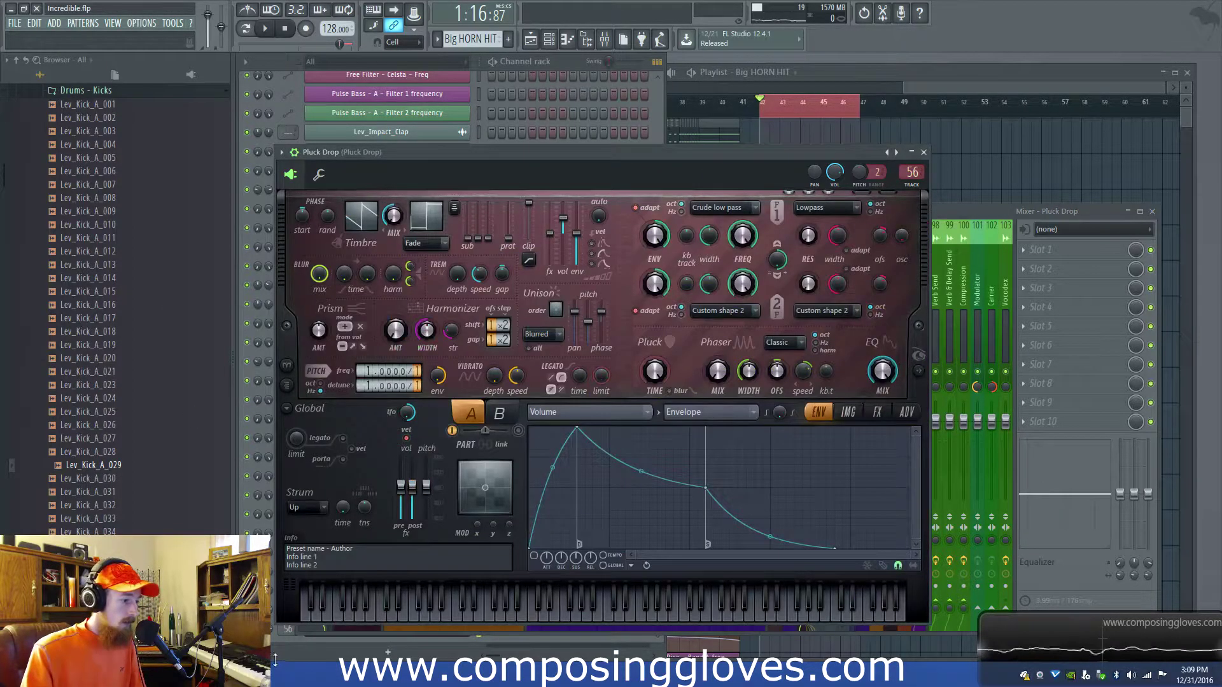
Check the Main Lead notes of the Intro Mel #2 pattern and play back the playlist from bar 42.
click(291, 657)
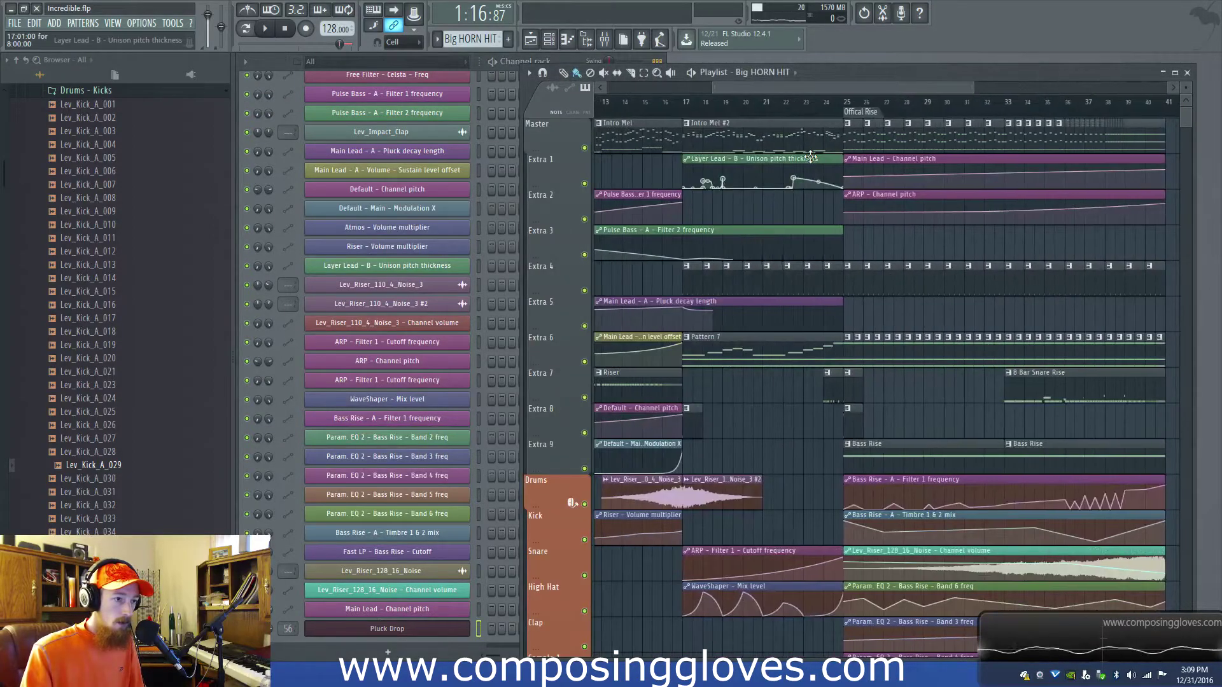
click(713, 145)
double_click(713, 146)
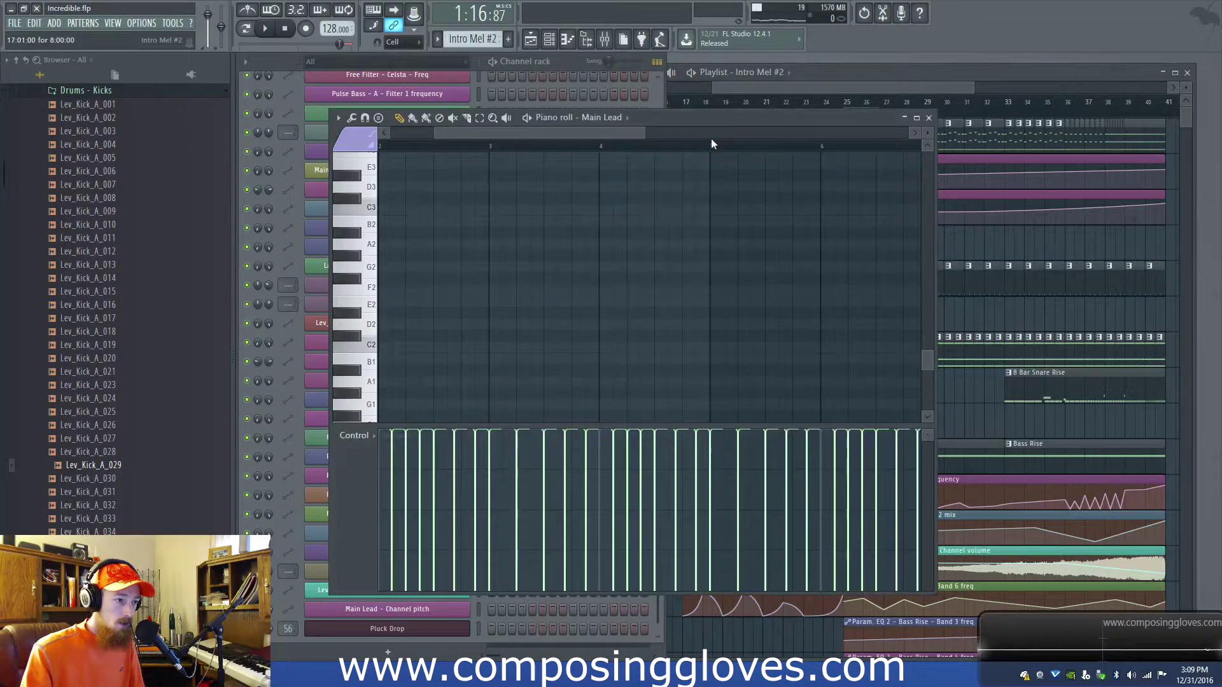
drag(837, 87, 1028, 89)
key(space)
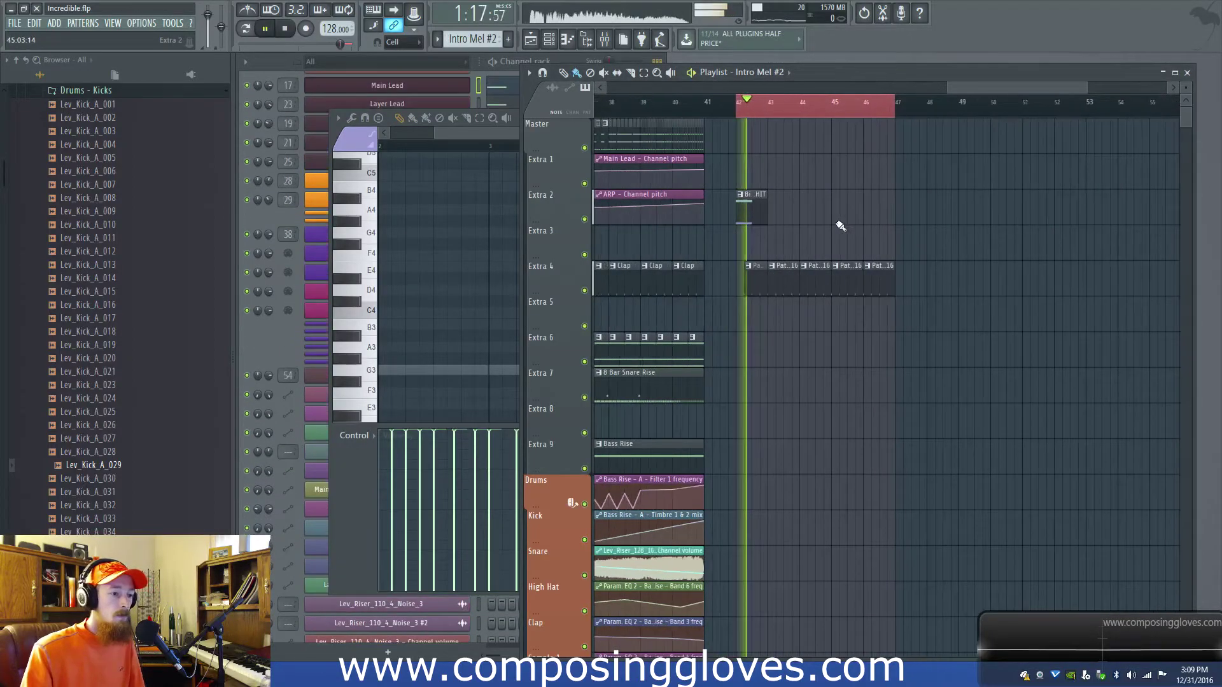
scroll(840, 226, up, 1)
key(space)
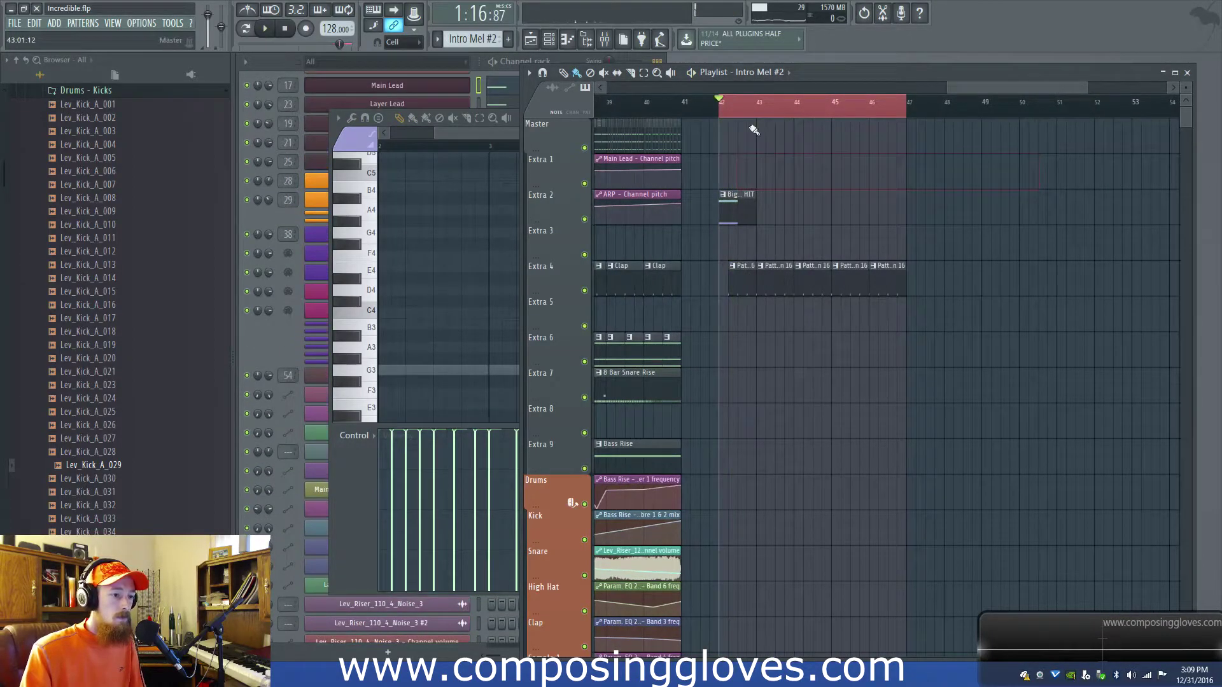
Create a new empty pattern named "Pluck Drop".
click(265, 63)
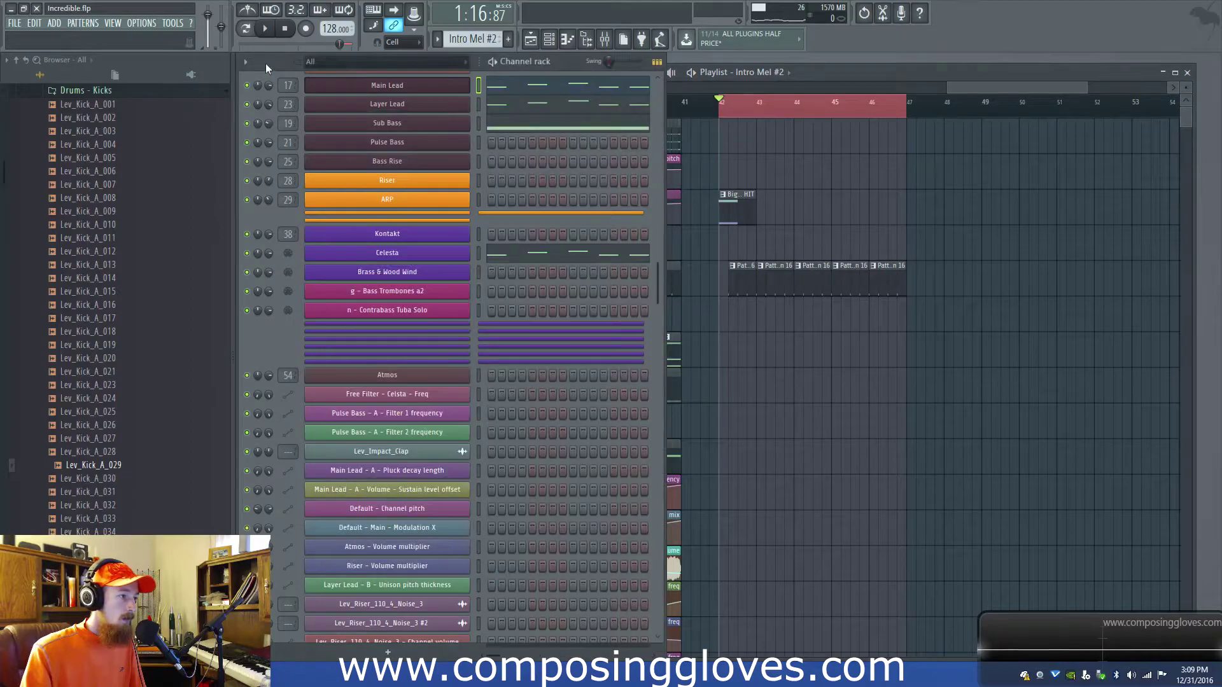
scroll(320, 196, down, 6)
click(509, 40)
text(Pluck Drop)
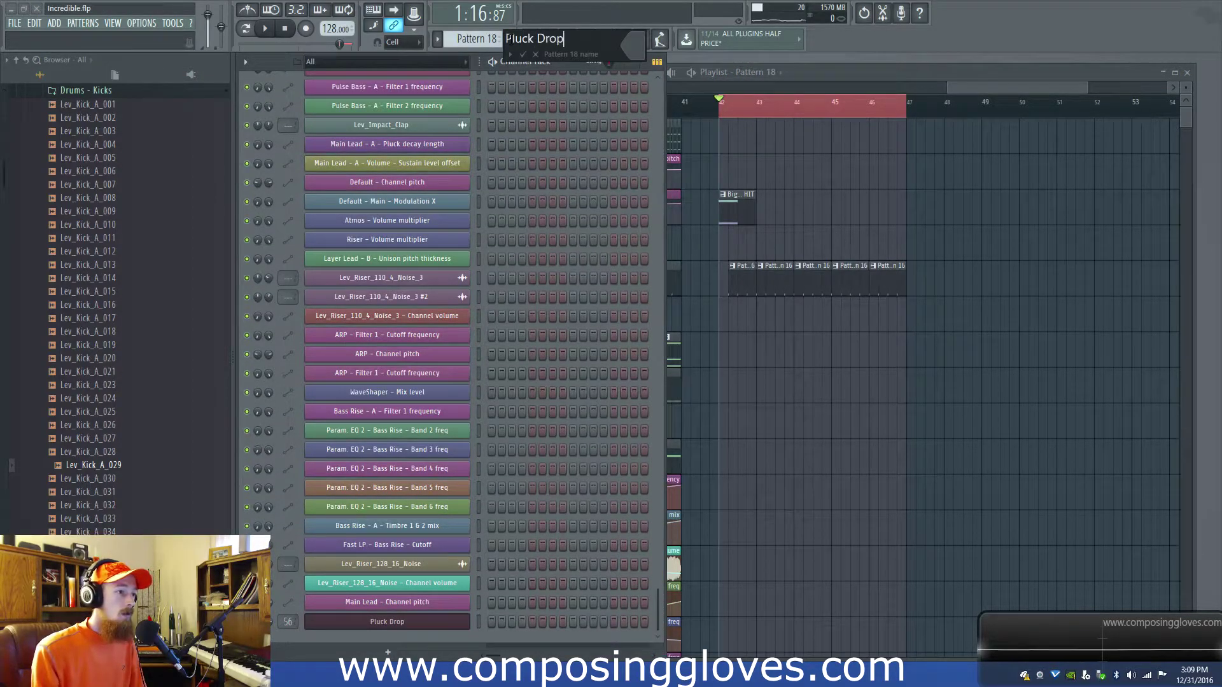
key(Return)
Open the Pluck Drop channel's piano roll and audition several keys in octaves 4 and 5.
right_click(405, 620)
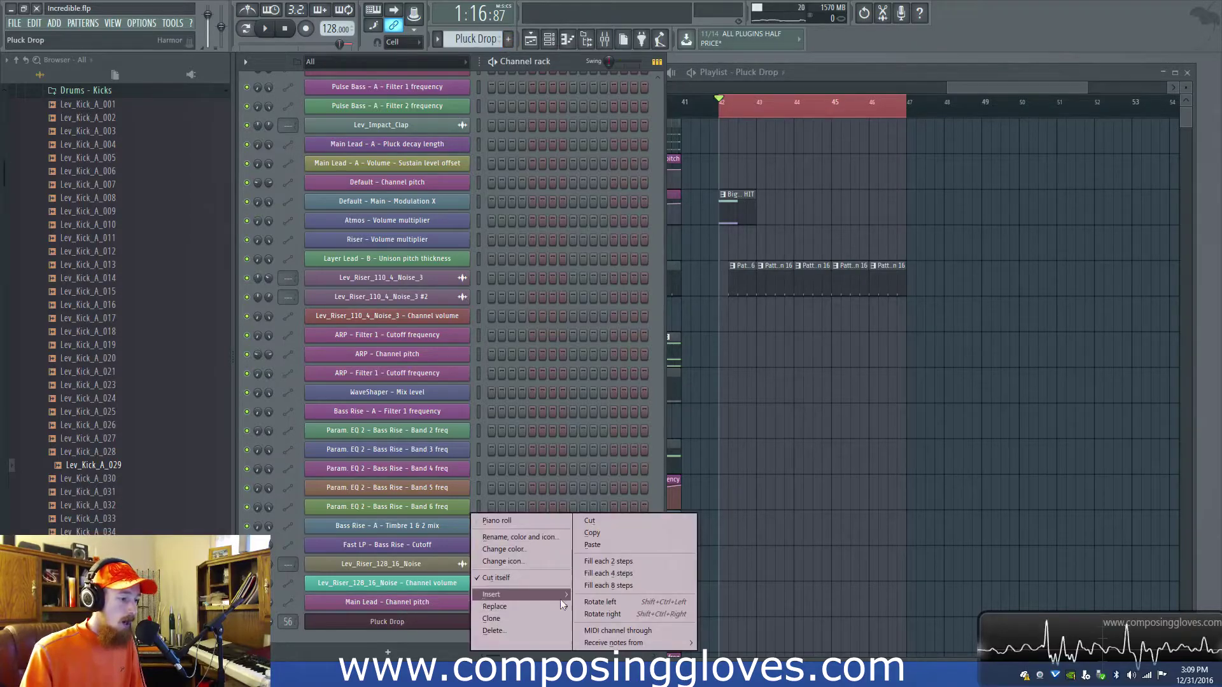
click(549, 528)
scroll(421, 312, up, 1)
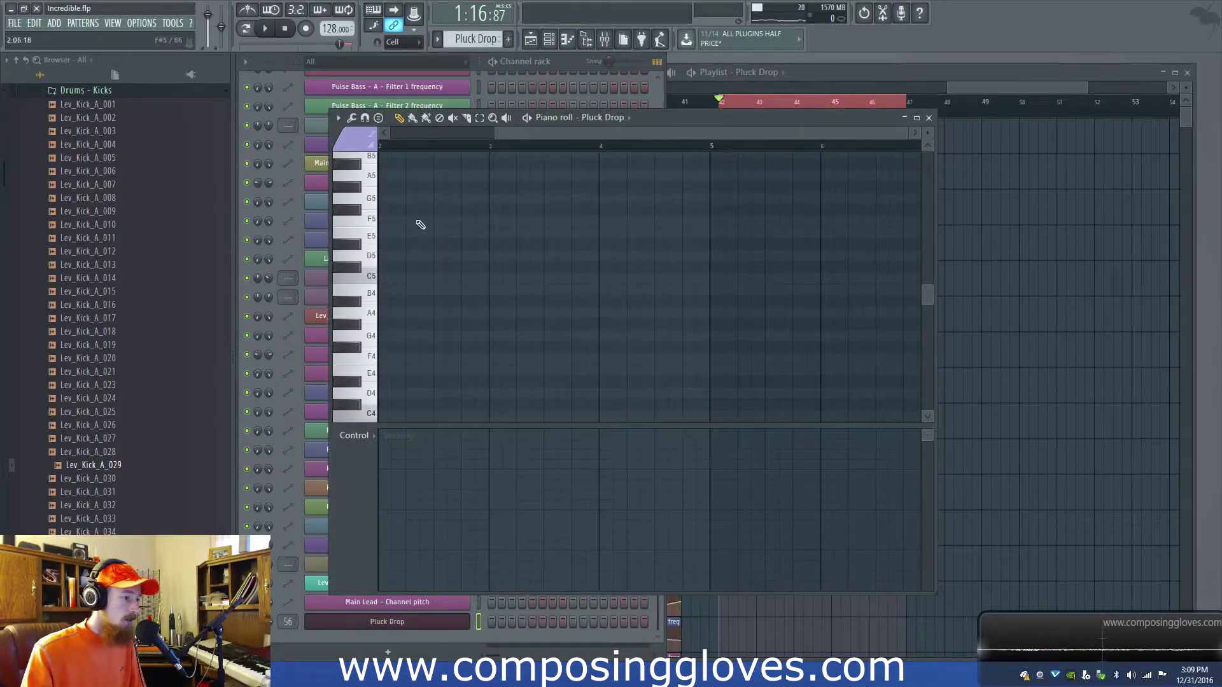
click(375, 279)
click(374, 296)
click(374, 336)
click(371, 317)
click(370, 221)
click(371, 198)
scroll(382, 217, up, 2)
click(401, 234)
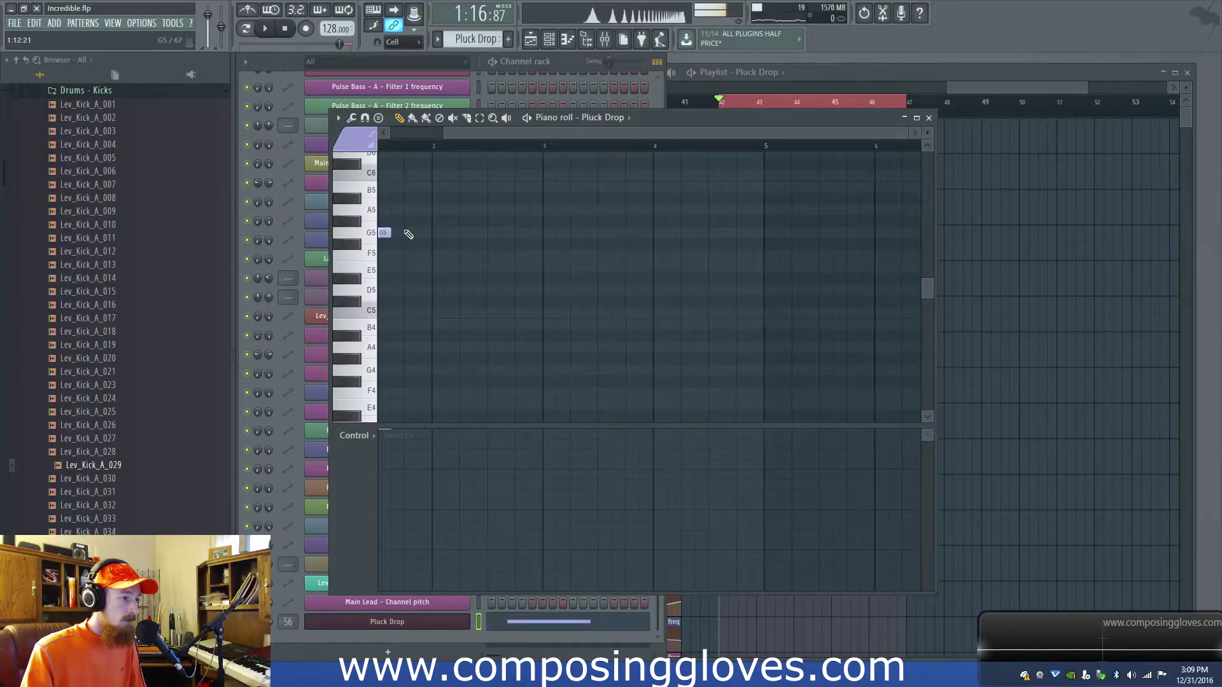
drag(486, 227, 507, 218)
right_click(416, 224)
Switch to note color group 1, place a G5 note at the start of bar 1 and lower its velocity.
click(354, 144)
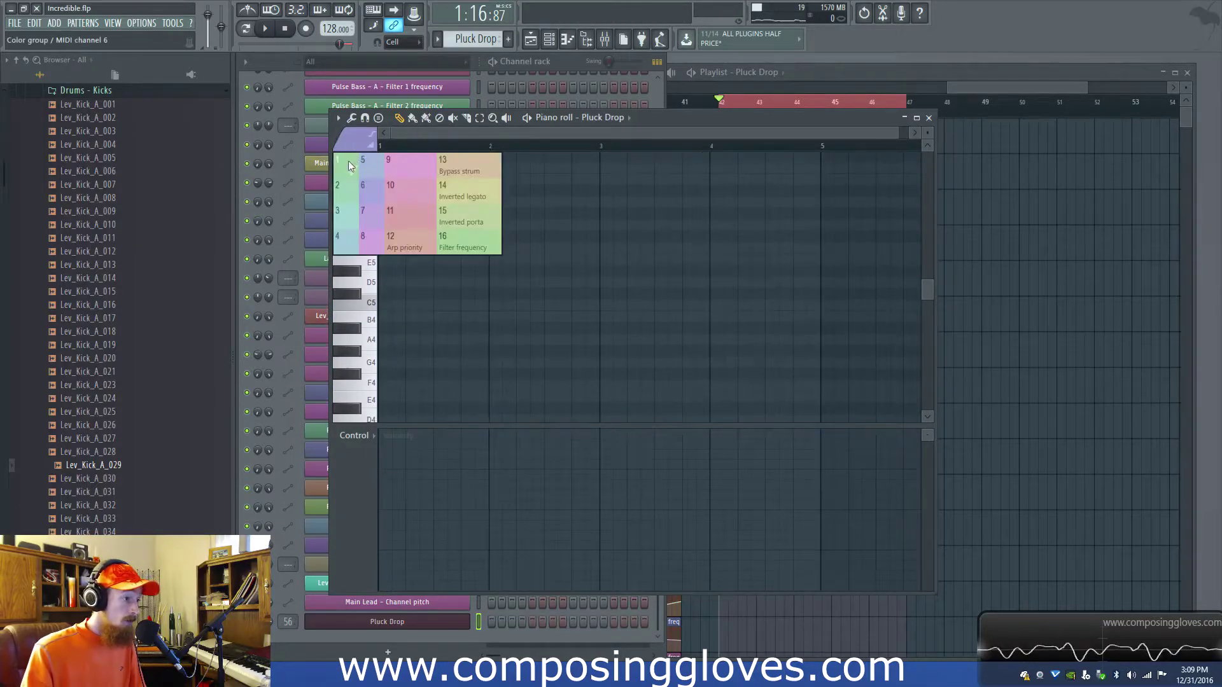
click(349, 163)
click(387, 225)
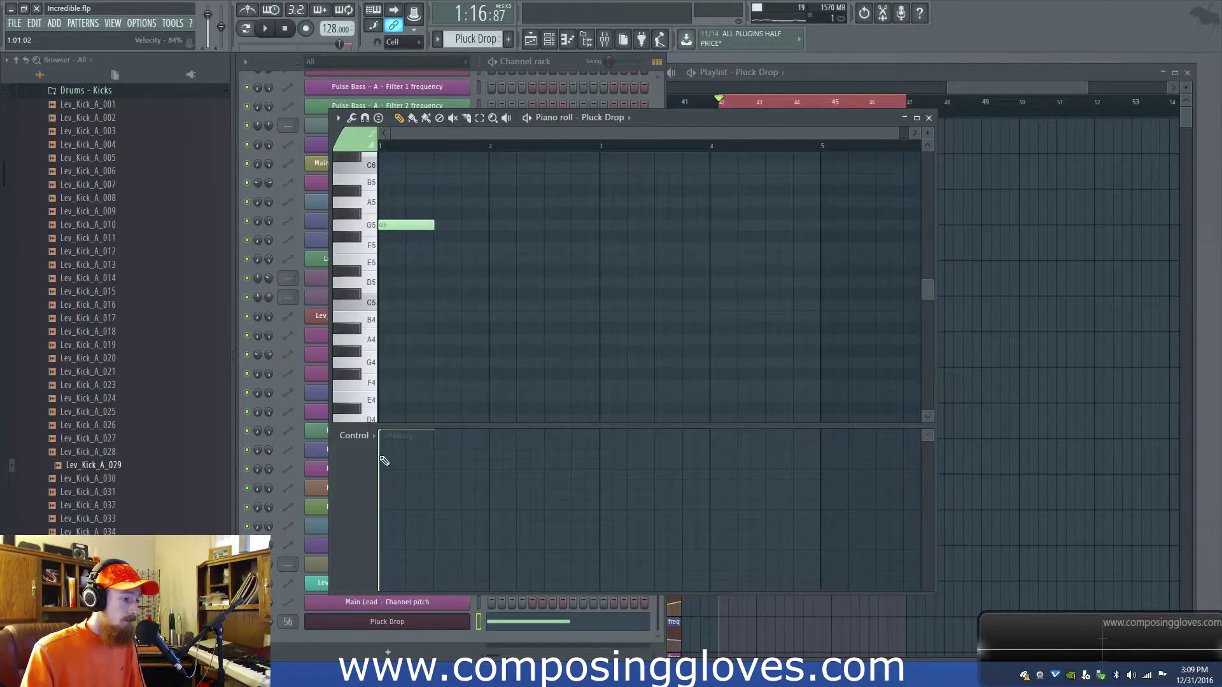
double_click(406, 224)
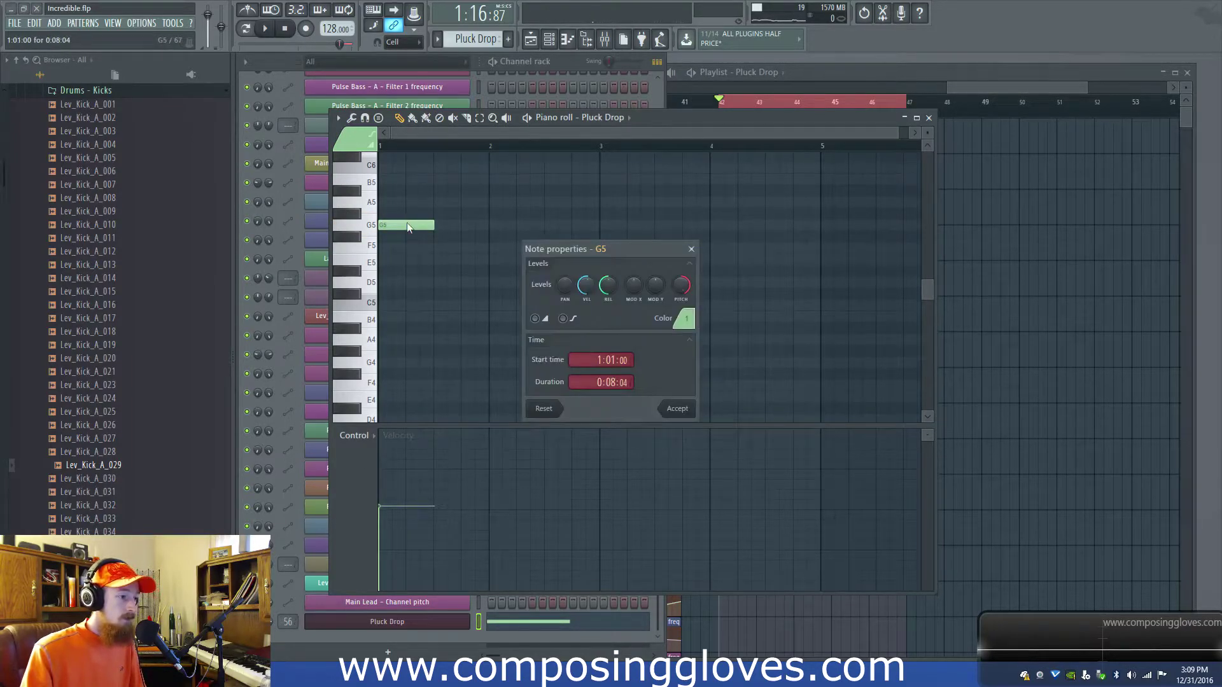
click(690, 249)
Shorten the G5 note and add short C#6, C6 and D#5 notes after it in the first bar.
scroll(408, 272, up, 4)
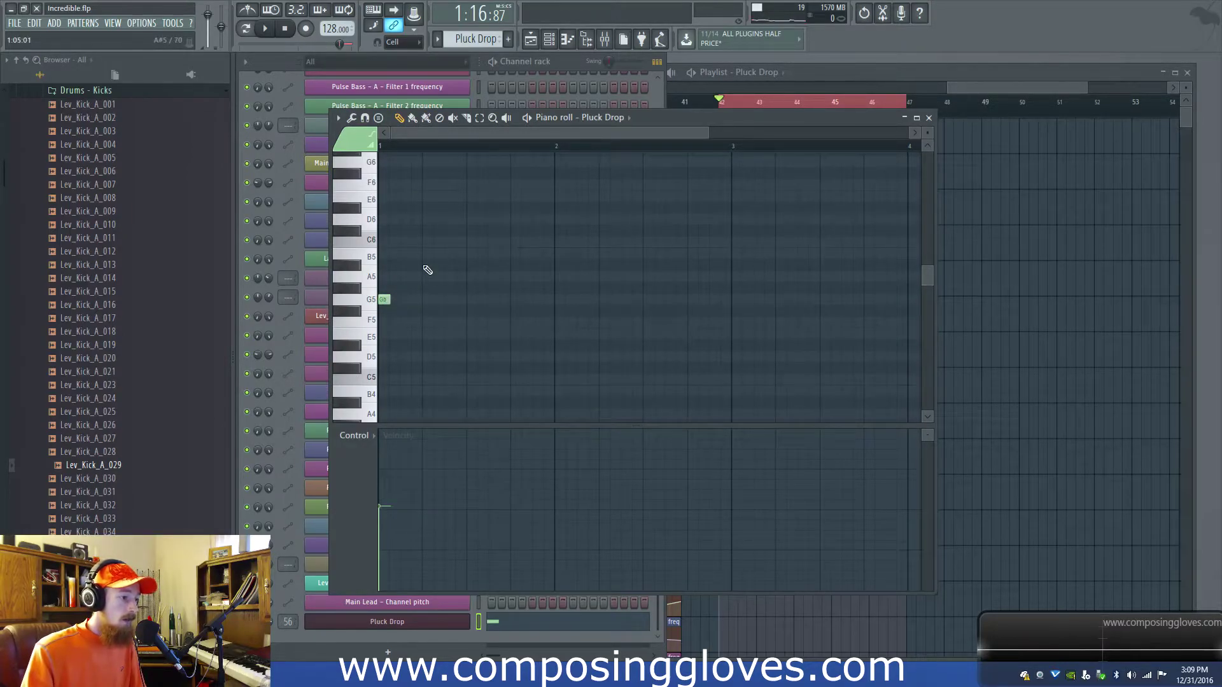
click(417, 232)
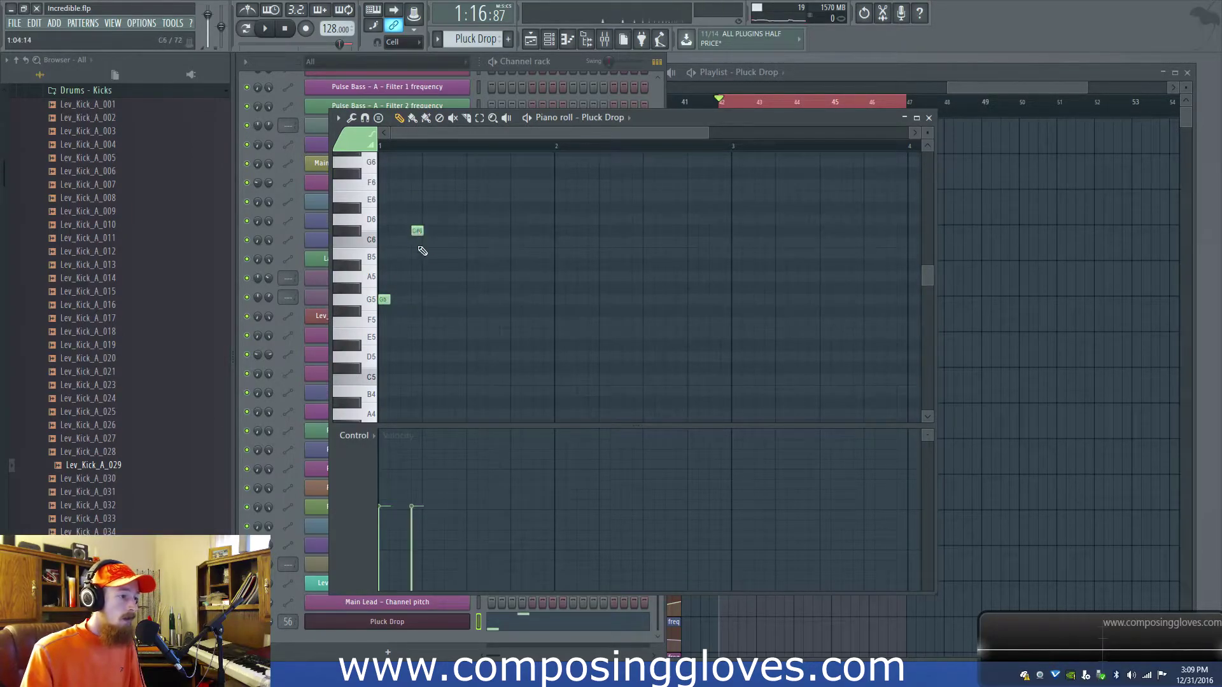
click(446, 244)
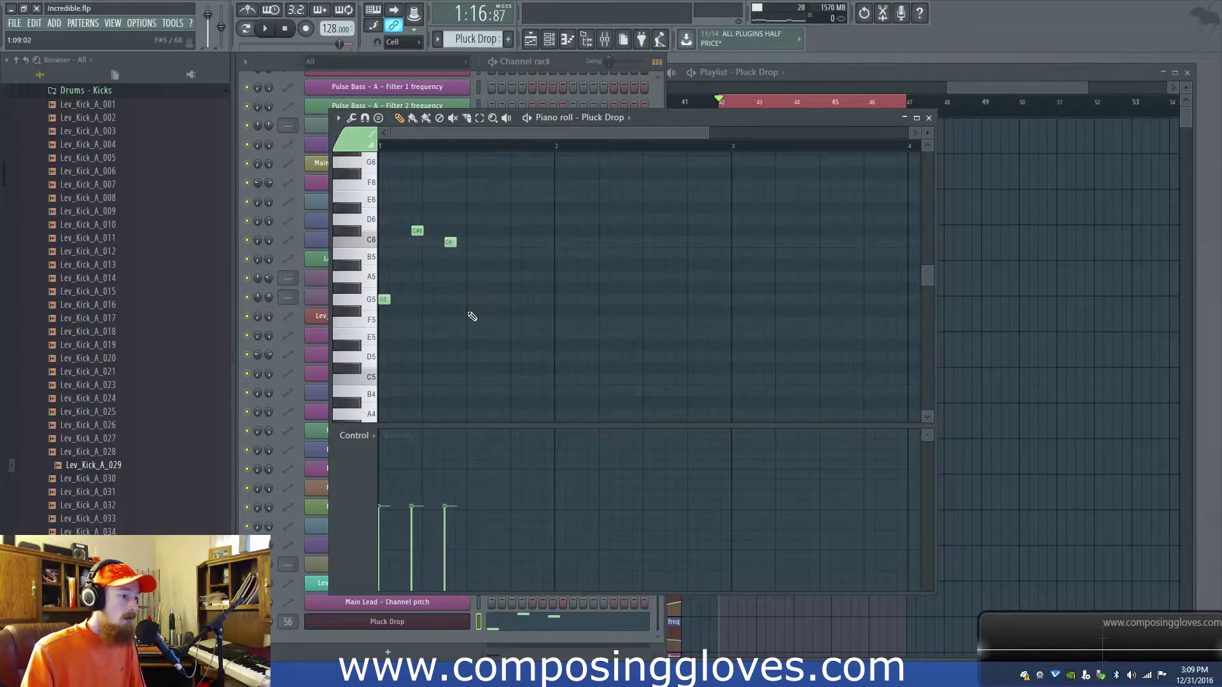
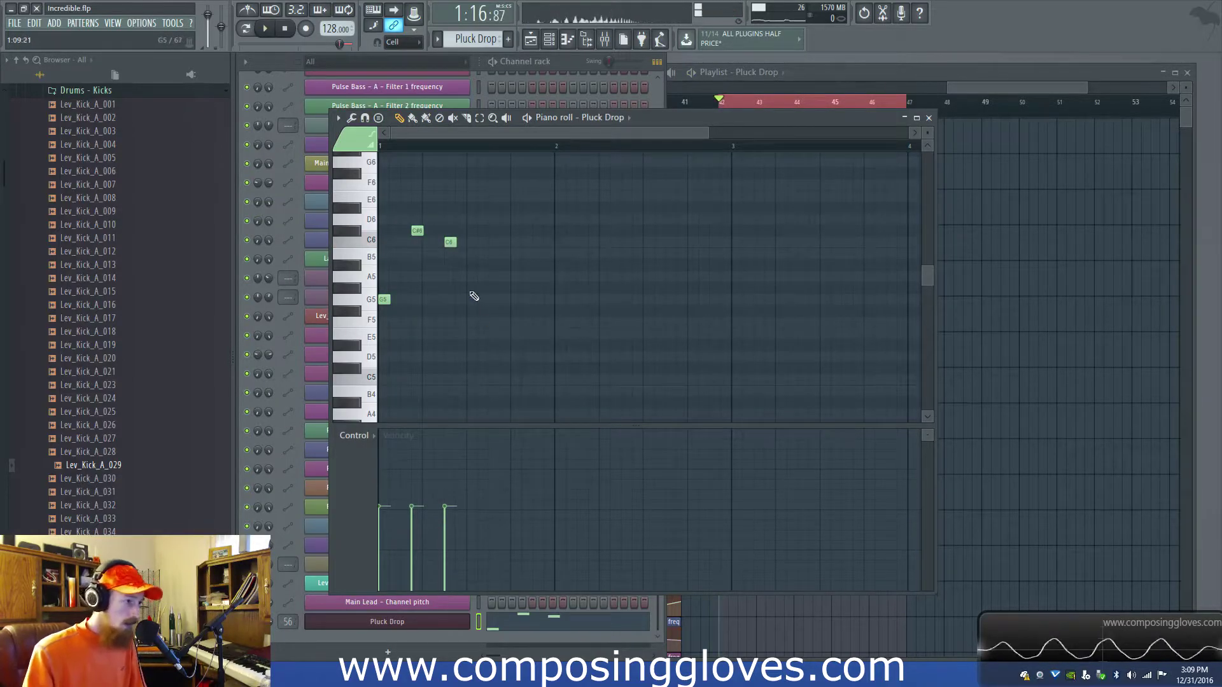
click(472, 345)
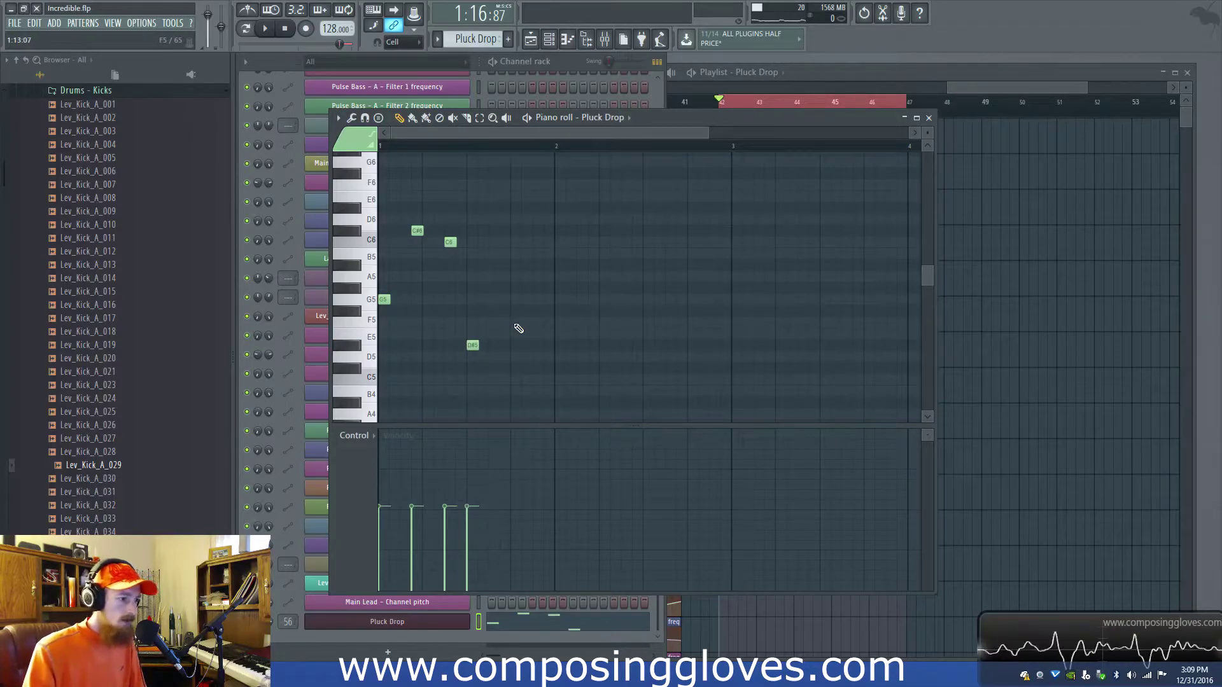
Place the Pluck Drop pattern on playlist track Extra 1 shortly after bar 42 begins and play it back.
click(1001, 81)
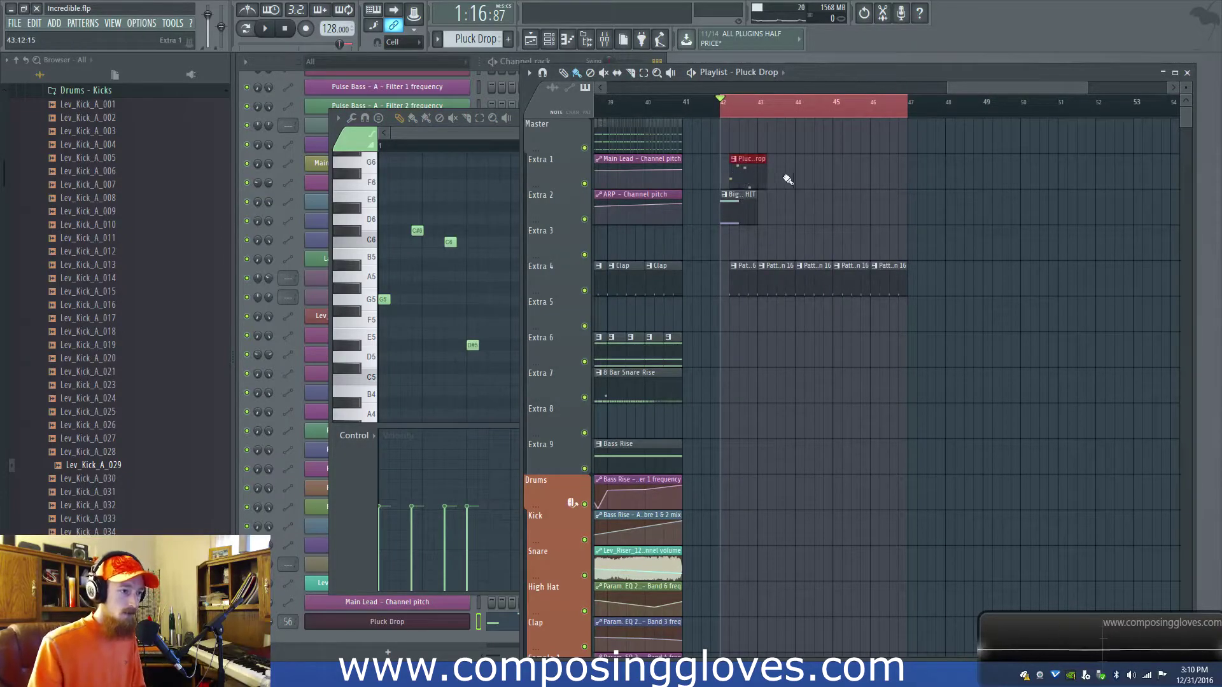
scroll(769, 170, up, 3)
key(space)
key(space)
Delete the D#5 note from the Pluck Drop pattern and play the section back.
right_click(474, 345)
key(space)
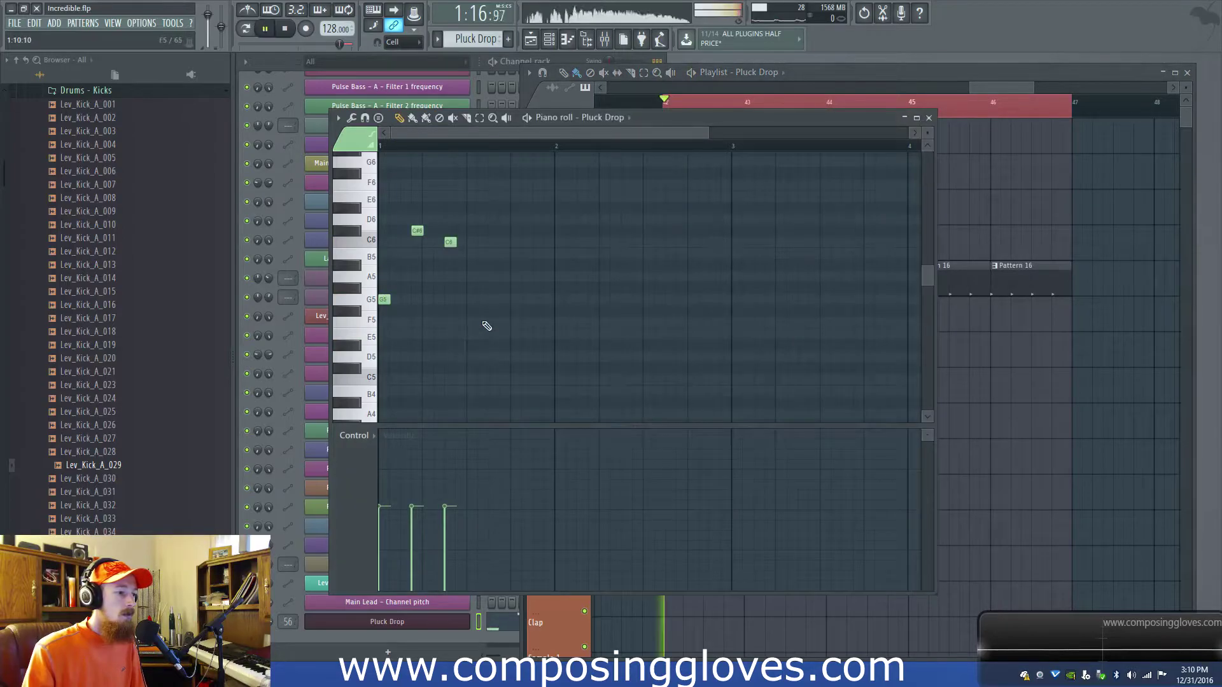
key(space)
Repeat the short G5, C#6, C6 figure twice more, running from mid bar 1 into bar 2.
click(471, 299)
click(504, 231)
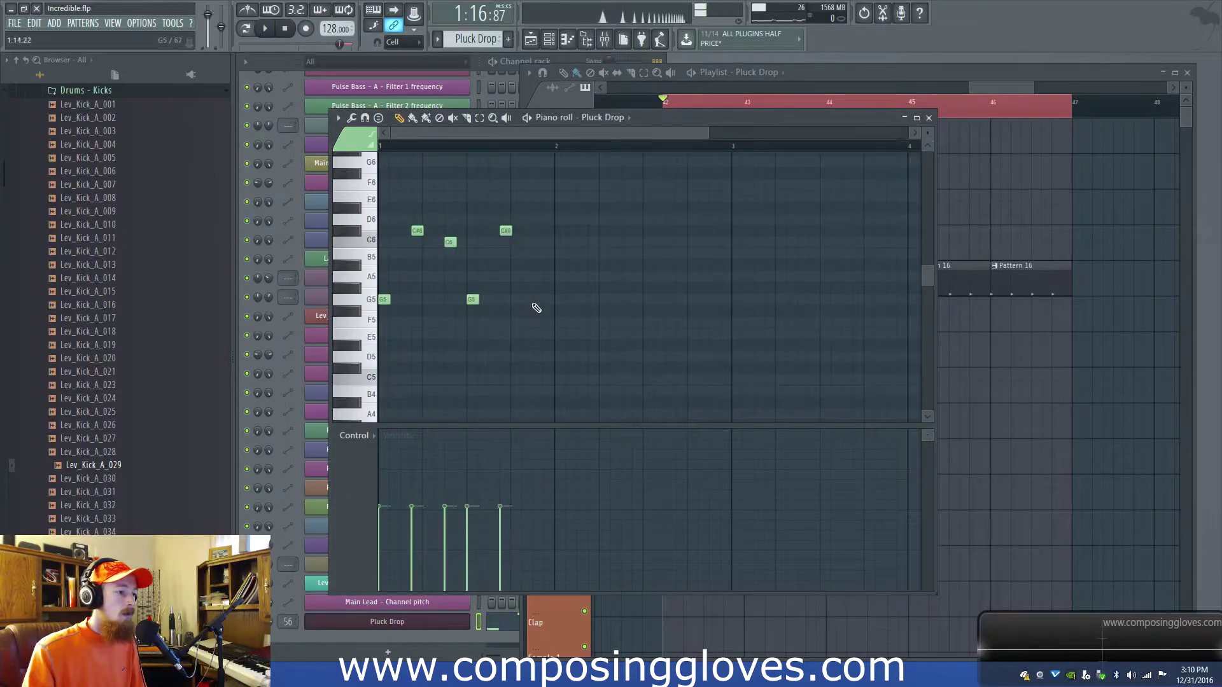
click(537, 242)
click(560, 299)
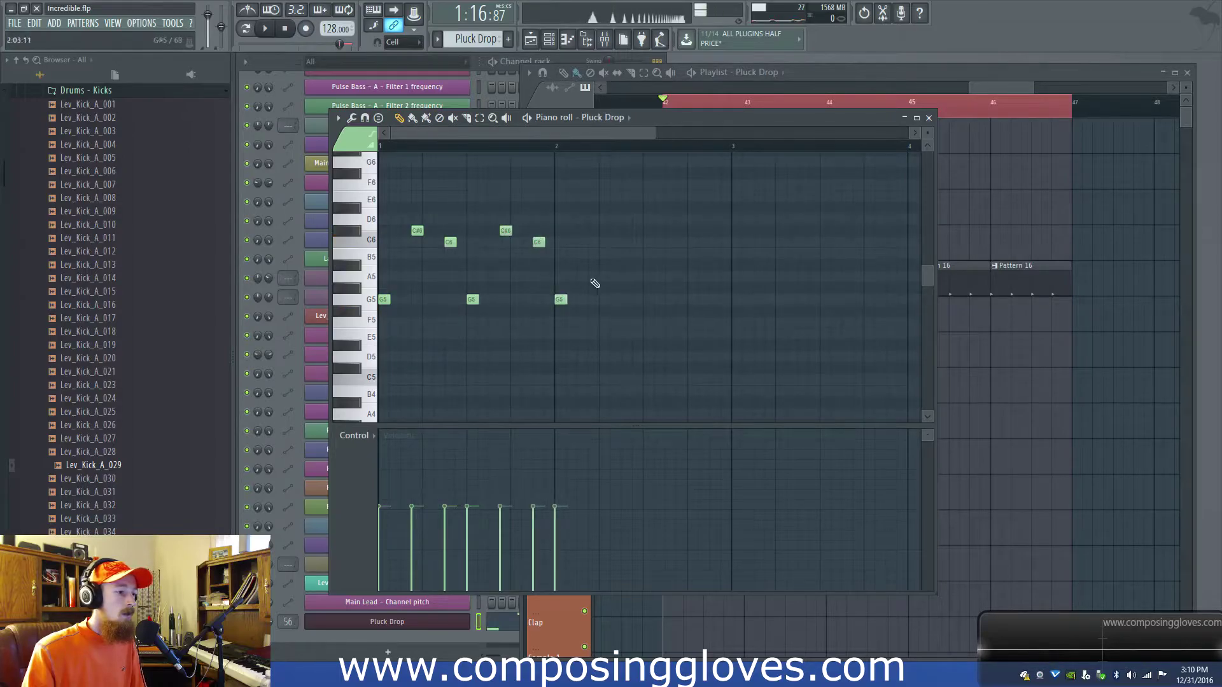
click(582, 230)
click(627, 241)
Play back the extended Pluck Drop melody together with the horn hit and the Pattern 16 clips.
scroll(682, 305, down, 2)
key(space)
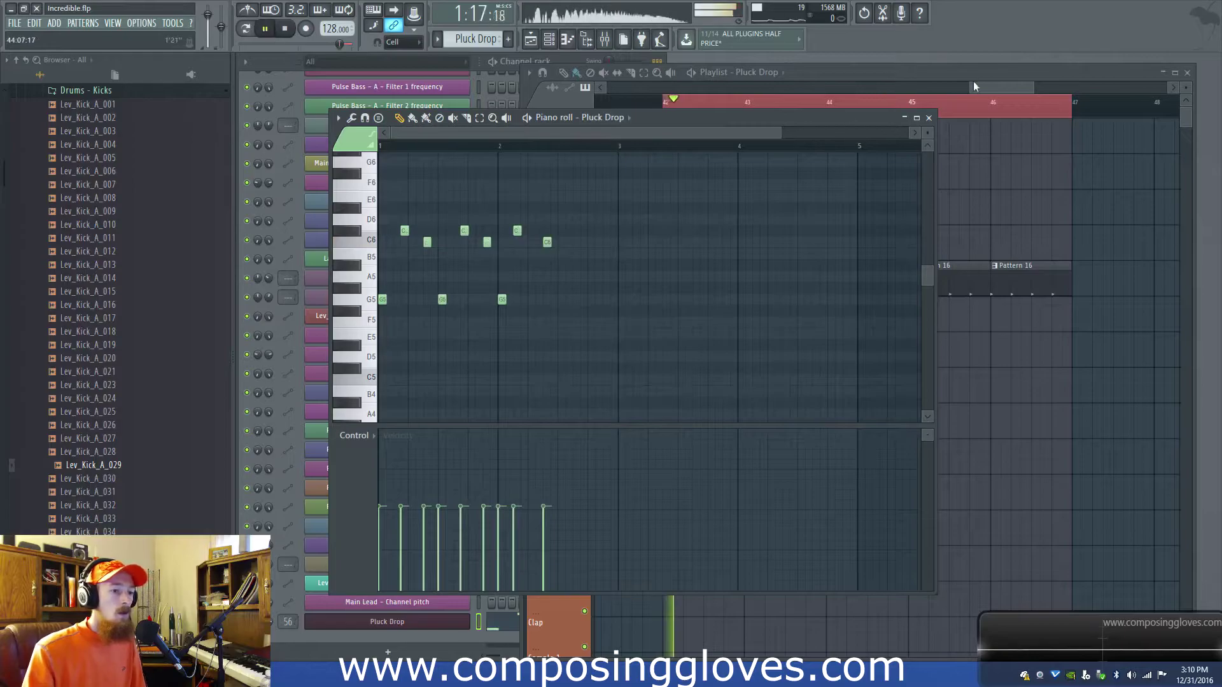
click(975, 83)
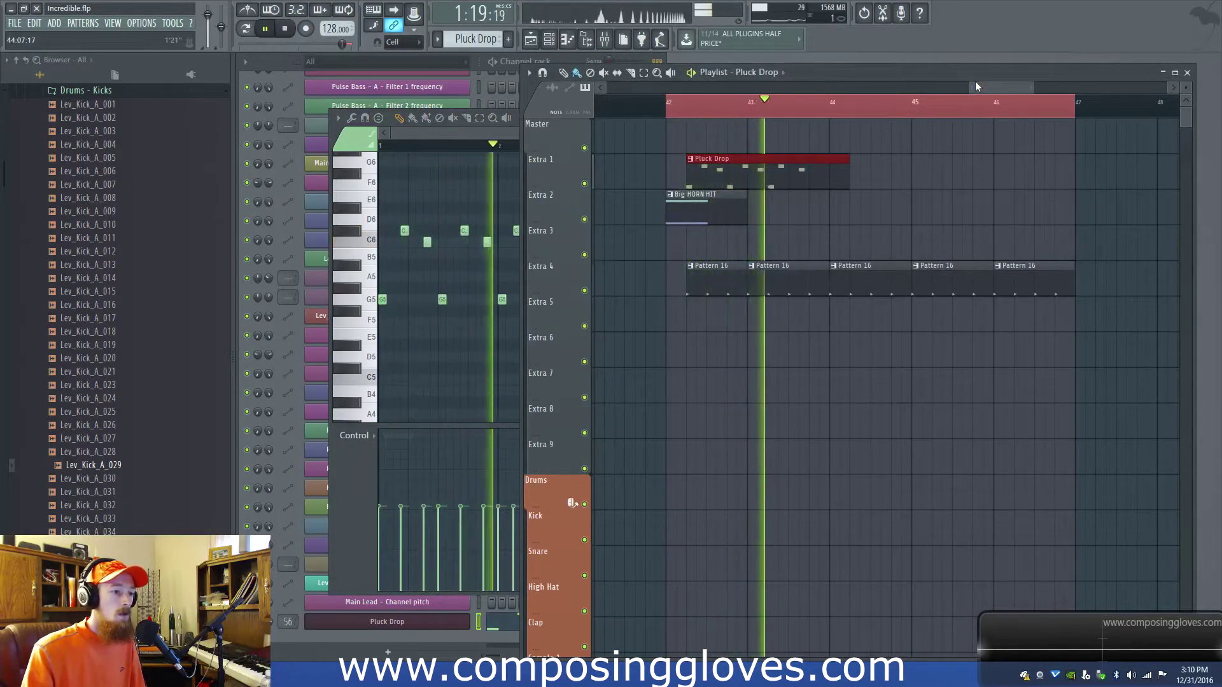
key(space)
Try the last G5 note one step past the start of bar 2, play it back, and return it to the bar line.
click(495, 133)
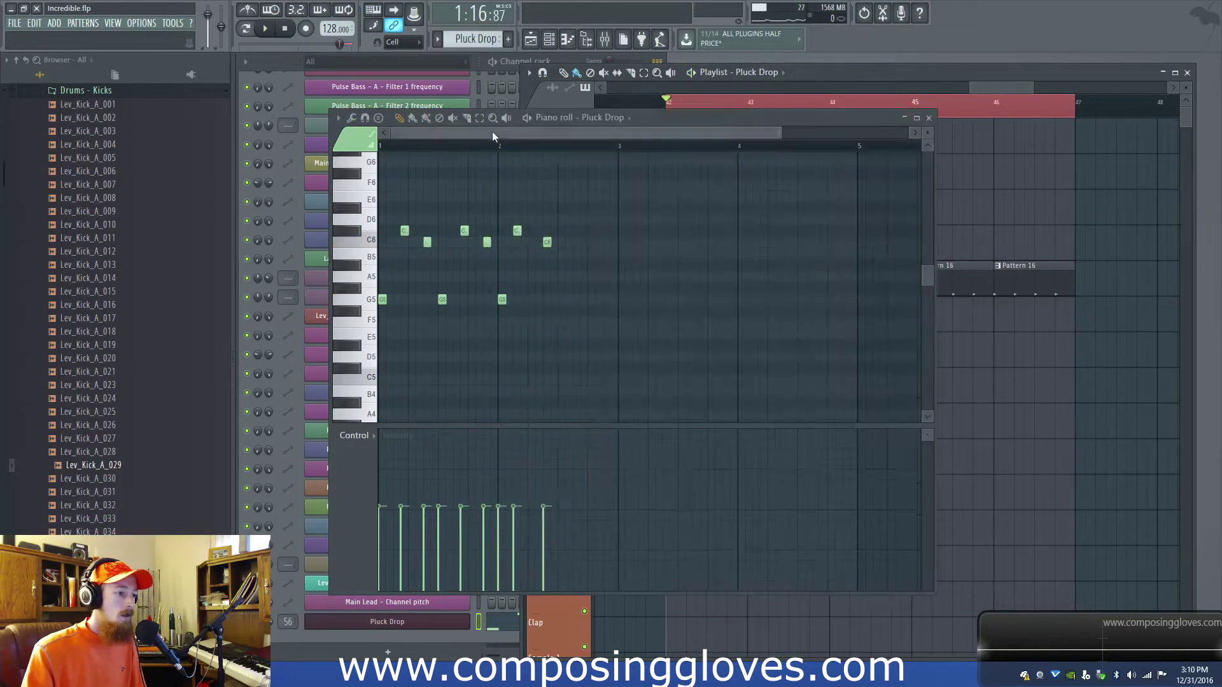
scroll(499, 307, up, 2)
click(474, 299)
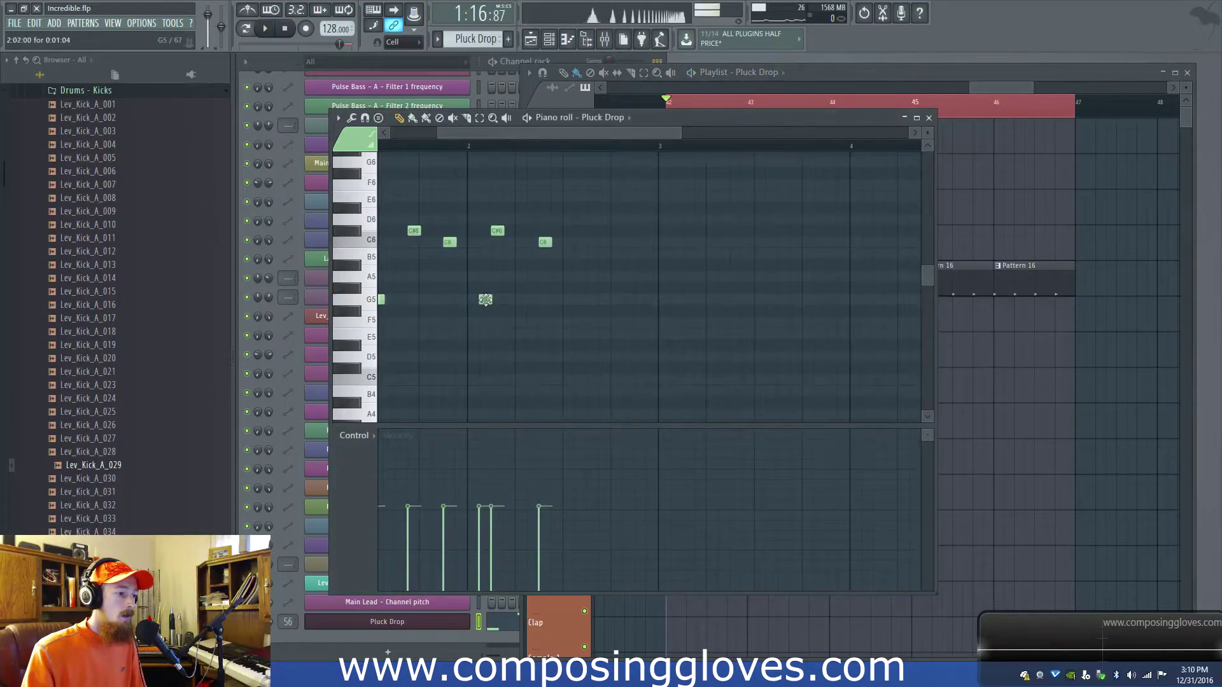
scroll(546, 274, left, 3)
scroll(575, 290, left, 1)
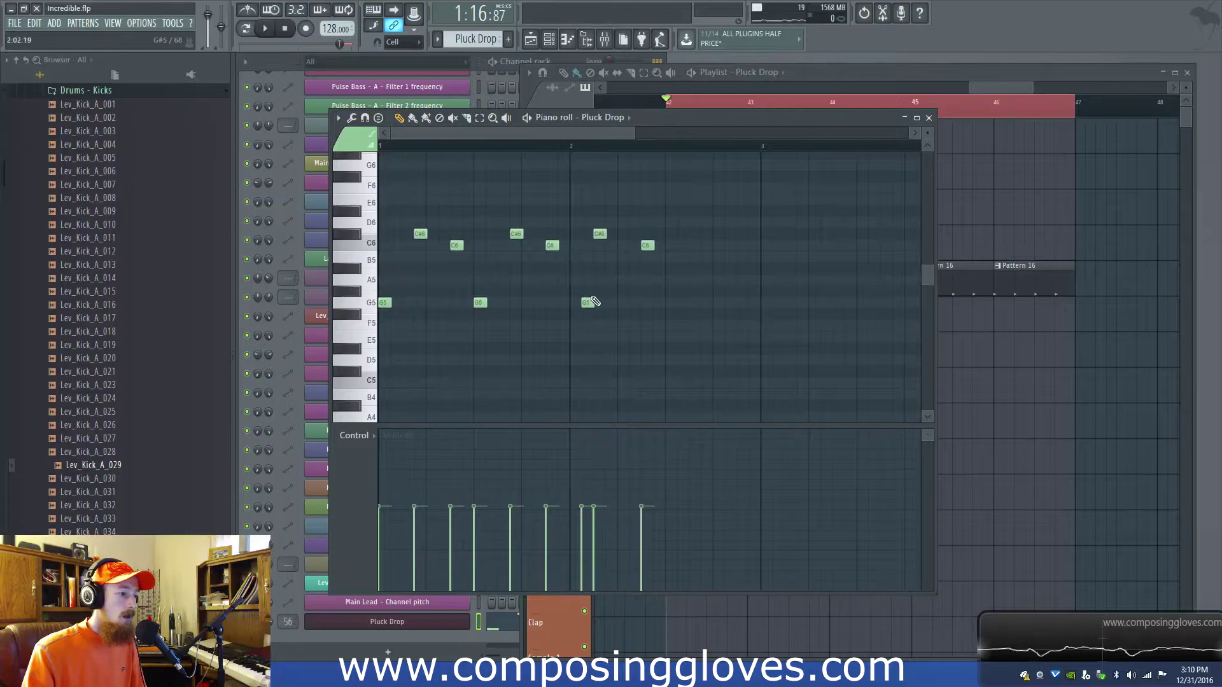
key(space)
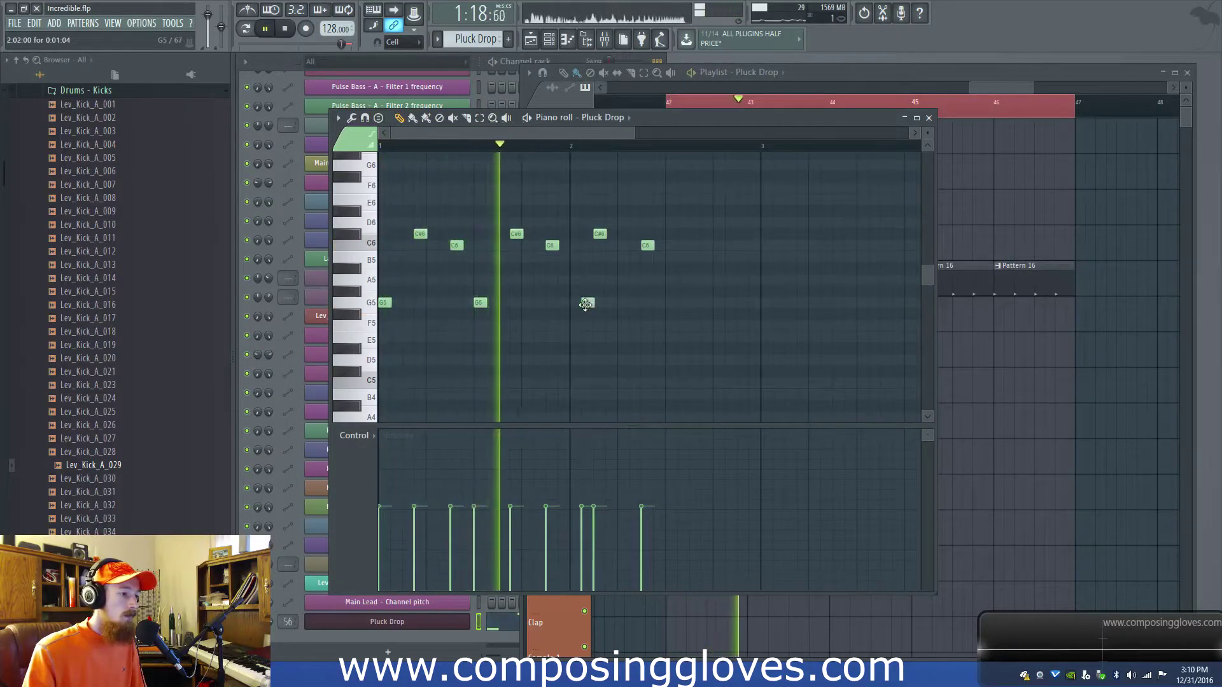
key(space)
drag(584, 305, 574, 304)
click(601, 235)
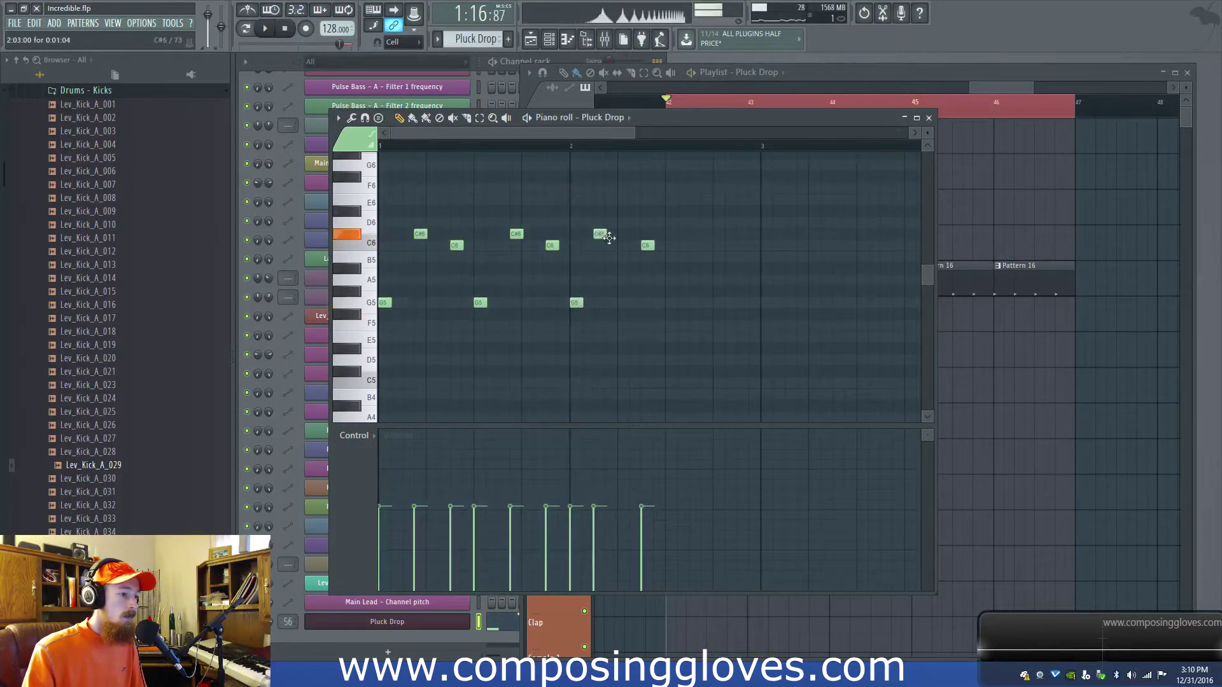
Shape the Pluck Drop synth's volume envelope with no attack and a fast decay to zero sustain, and play the section back.
click(980, 85)
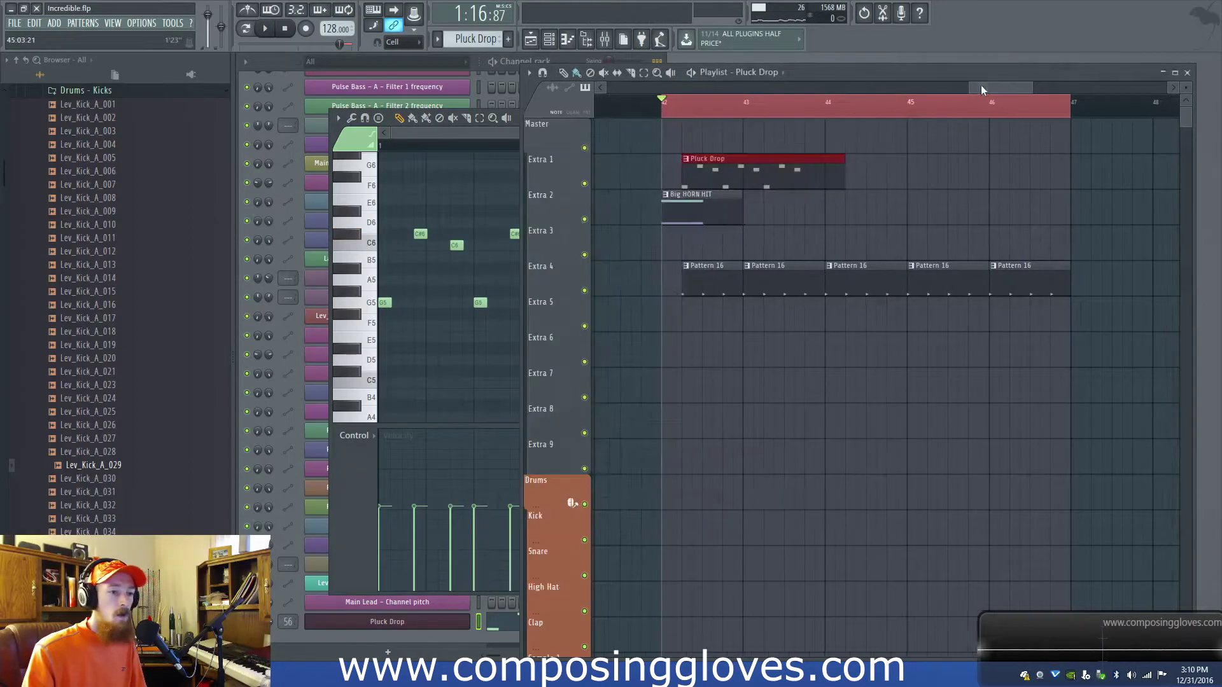
click(283, 60)
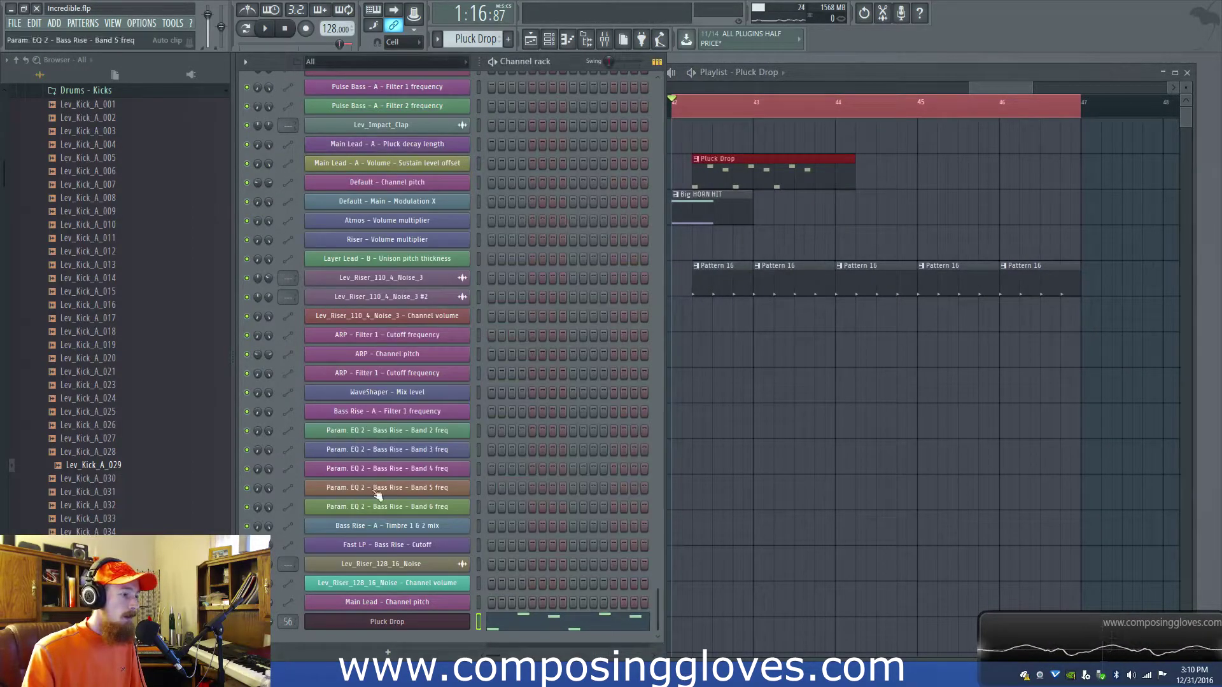
click(419, 612)
click(591, 413)
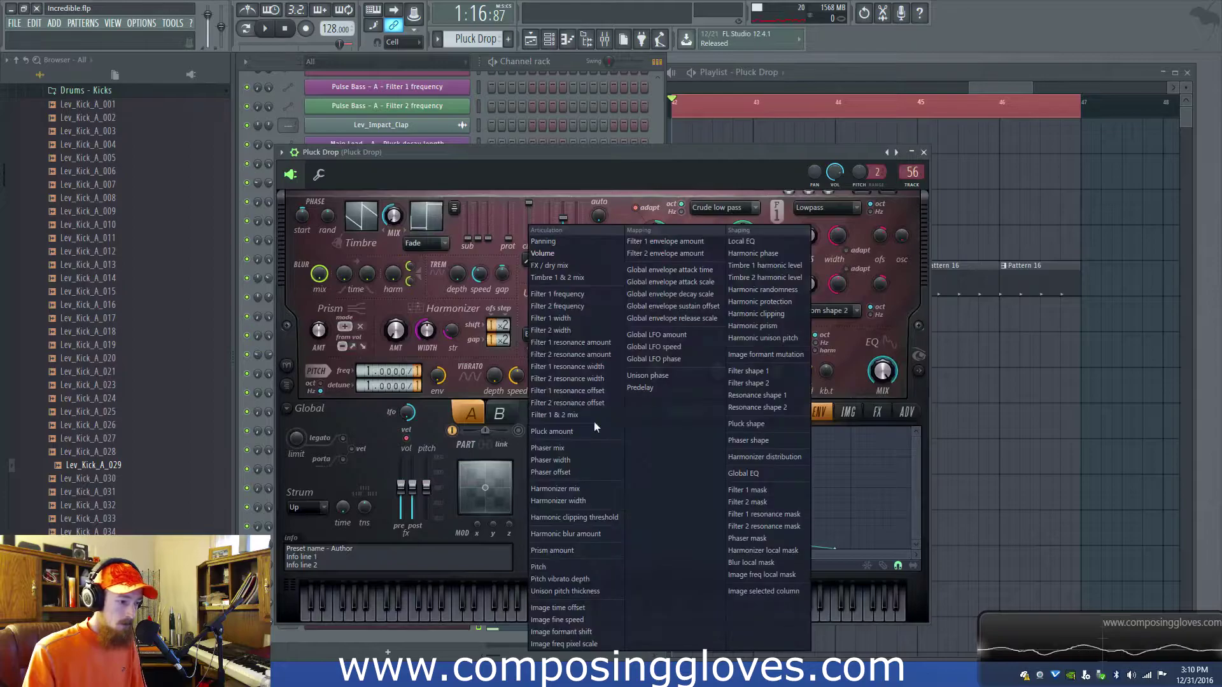
click(535, 556)
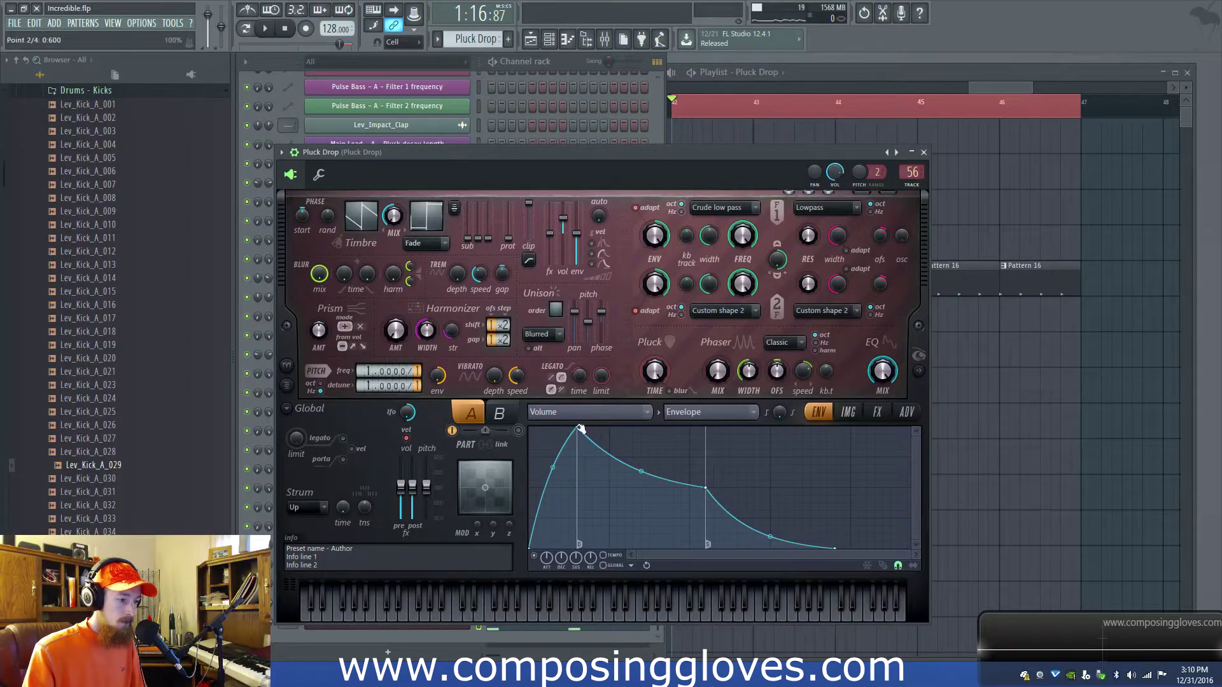
drag(579, 429, 531, 428)
drag(711, 489, 598, 570)
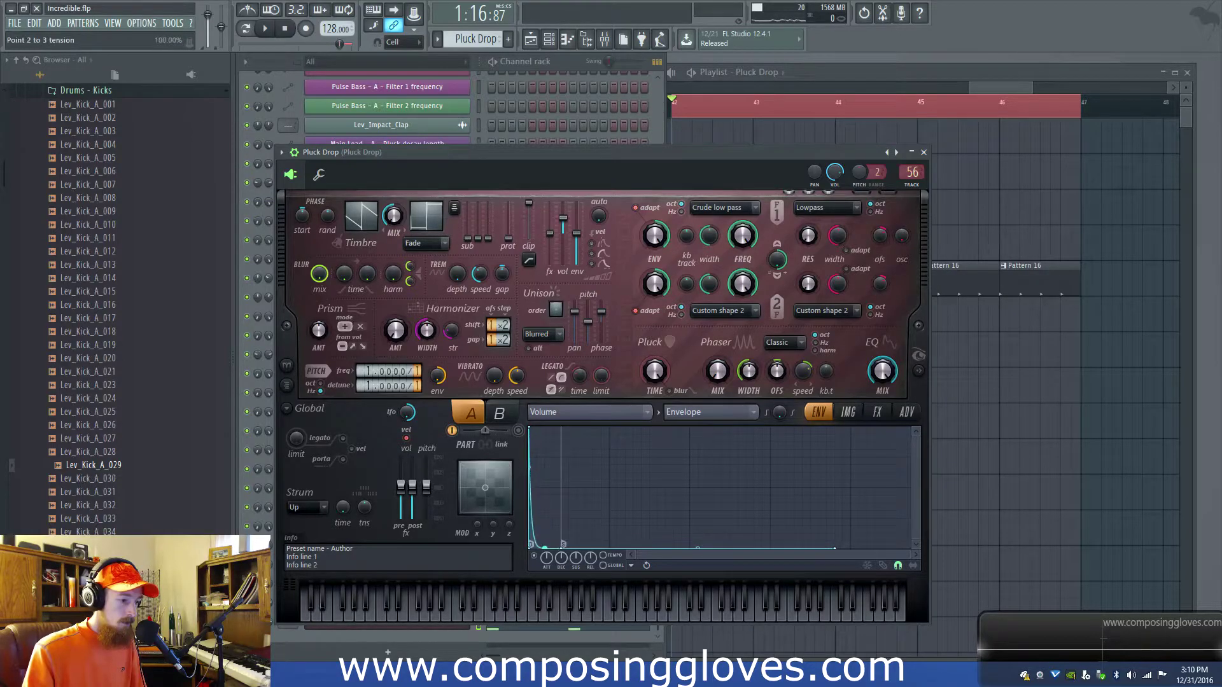
key(space)
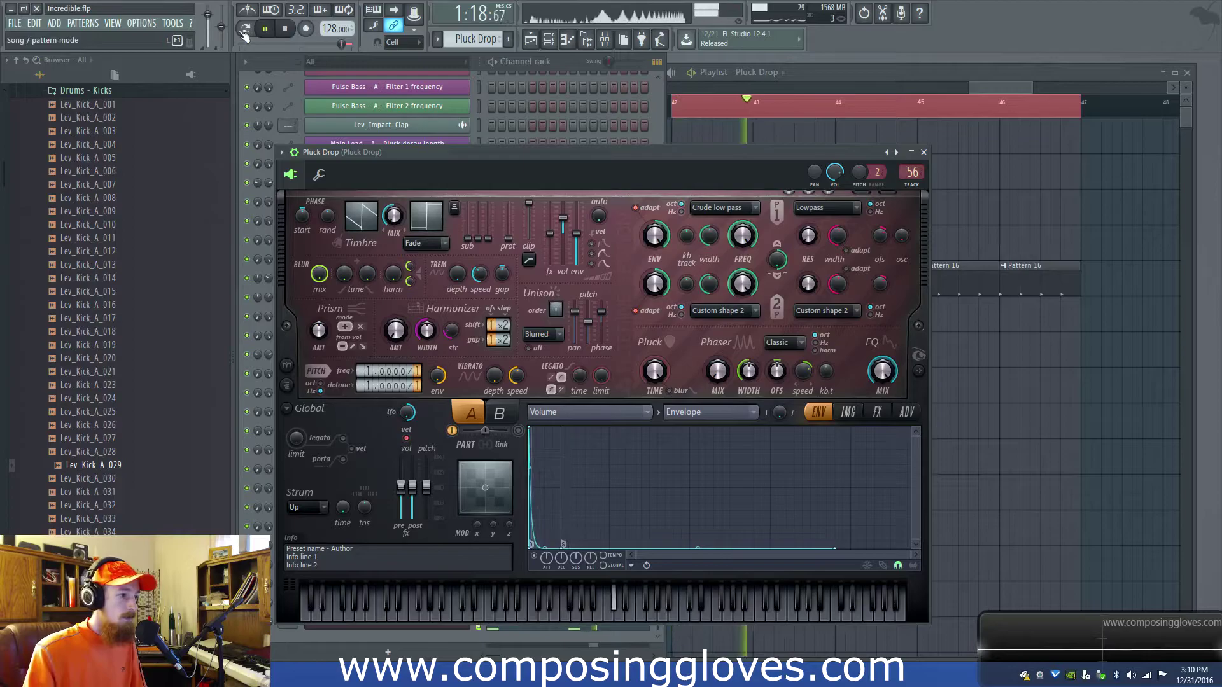
Solo playlist track Extra 1 and enable reverb in the Pluck Drop synth's effects.
click(877, 412)
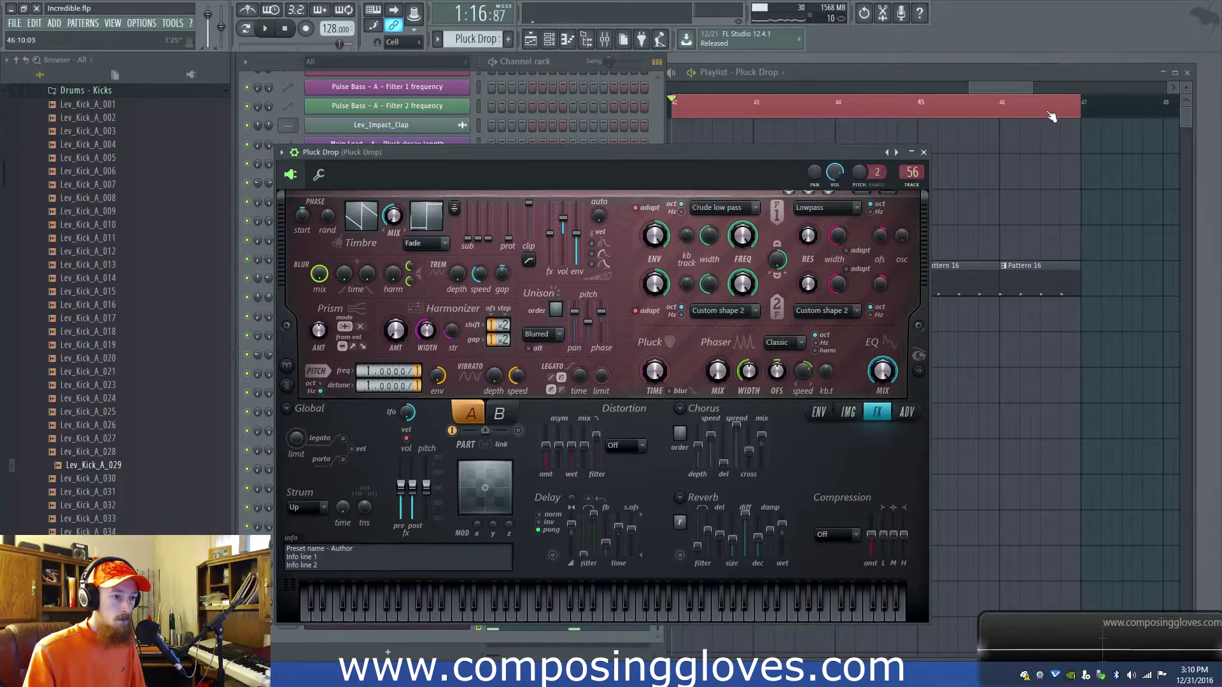
click(1050, 115)
ctrl+click(585, 184)
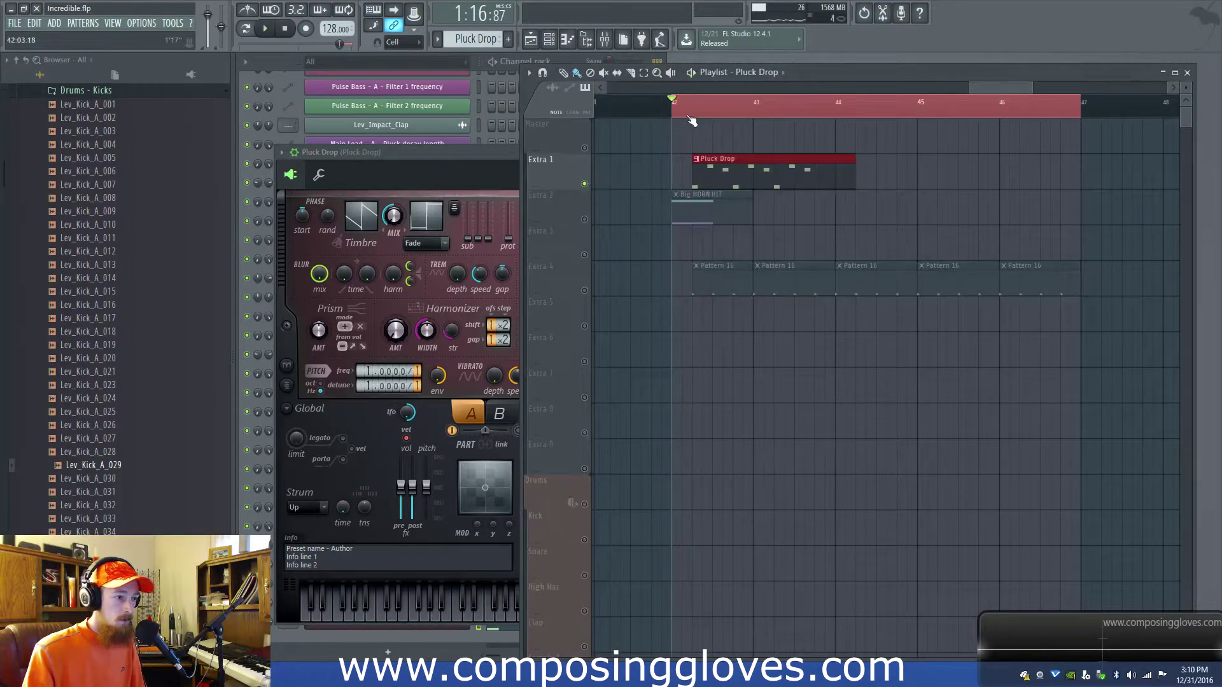
click(444, 186)
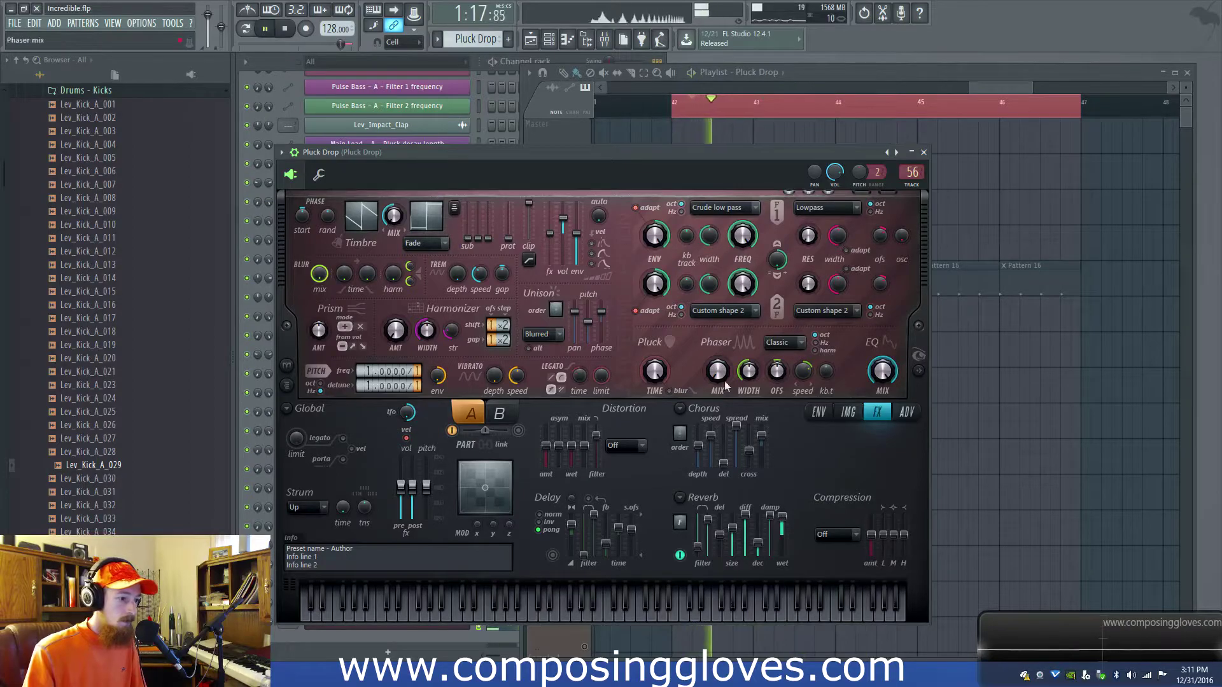
Check the volume envelope up close during playback, enable unison on the pluck and lower its pitch thickness.
click(848, 413)
click(818, 412)
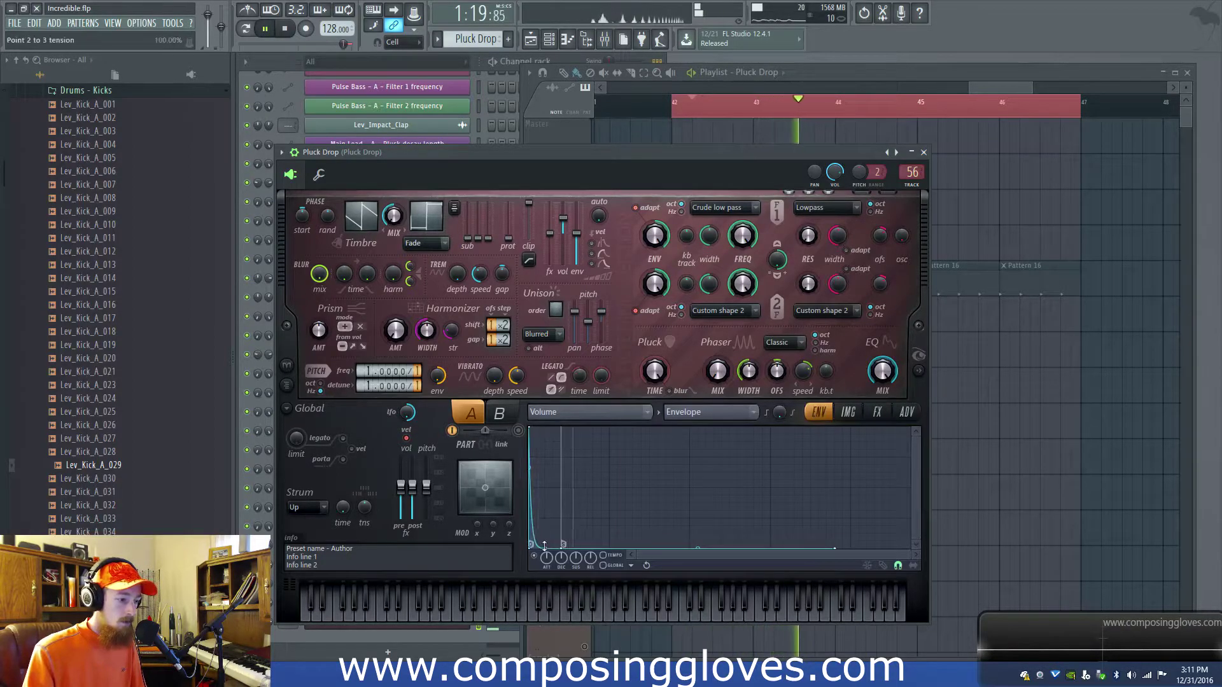
scroll(542, 493, up, 4)
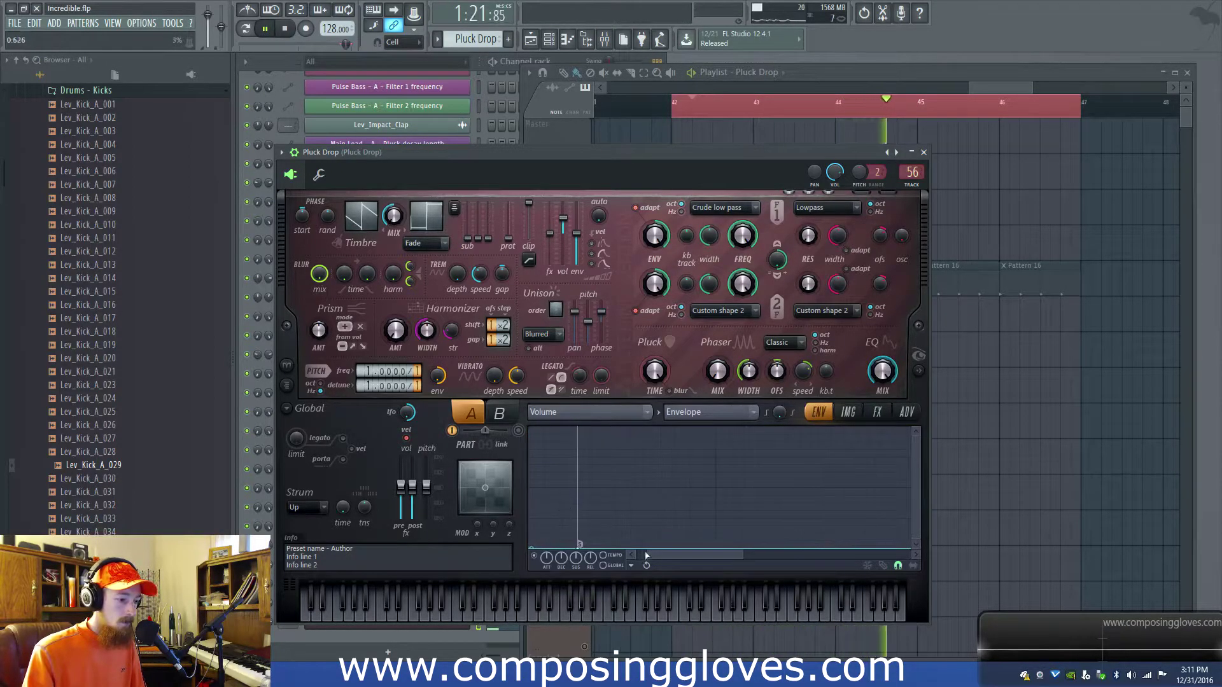
drag(698, 559, 535, 455)
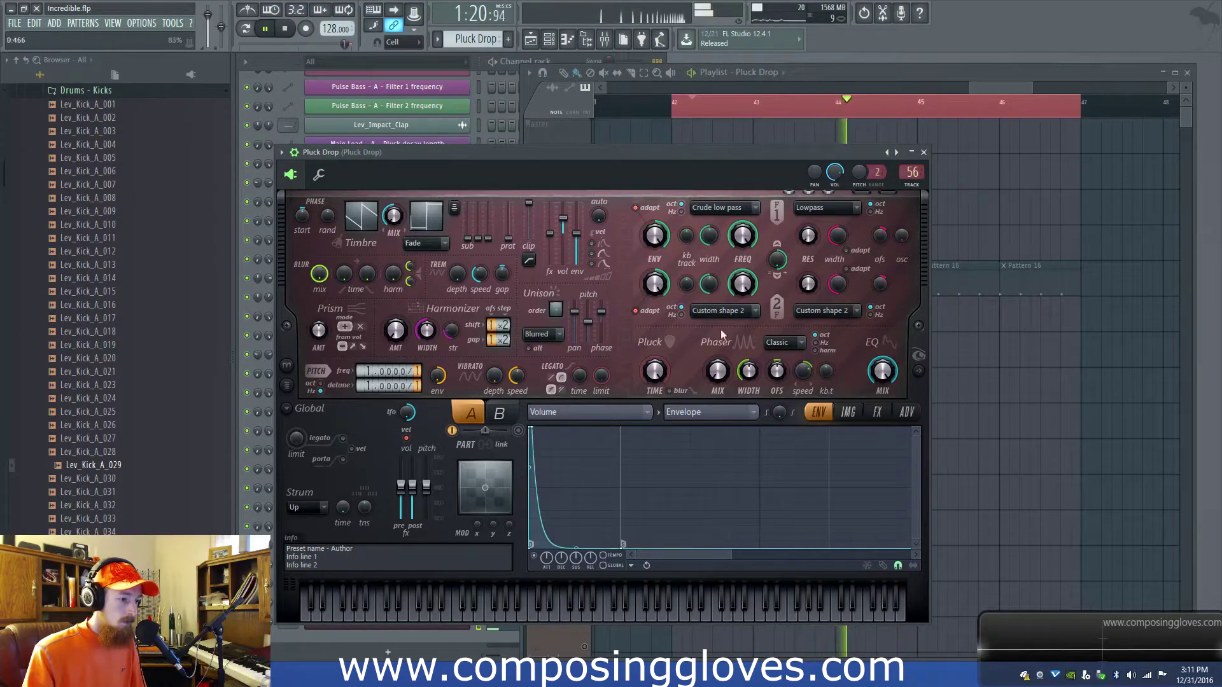
key(space)
key(space)
drag(467, 238, 467, 229)
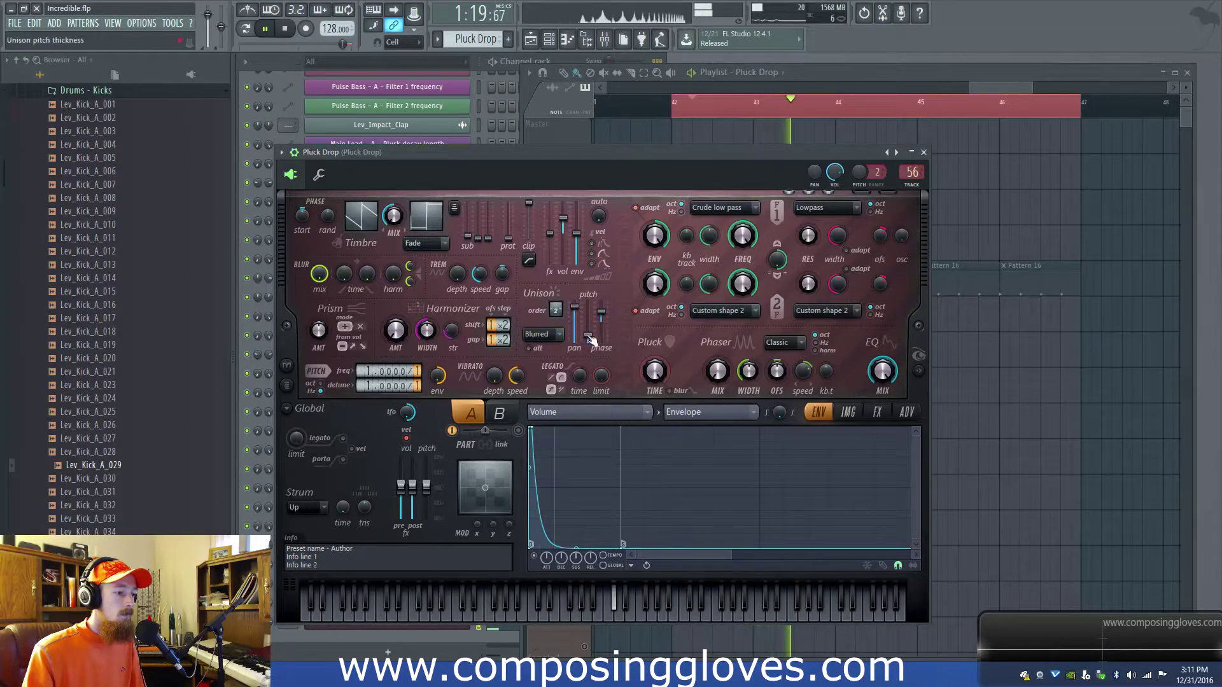
Enable the Pluck Drop synth's chorus and lower its spread.
click(849, 412)
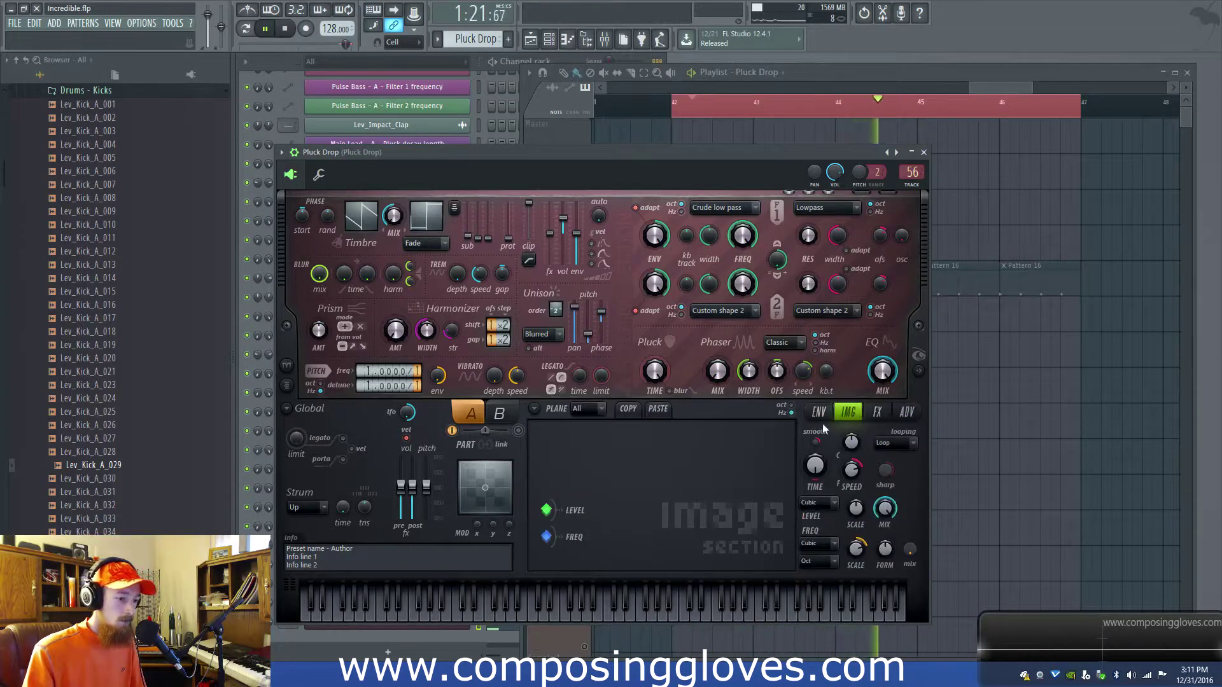
click(878, 412)
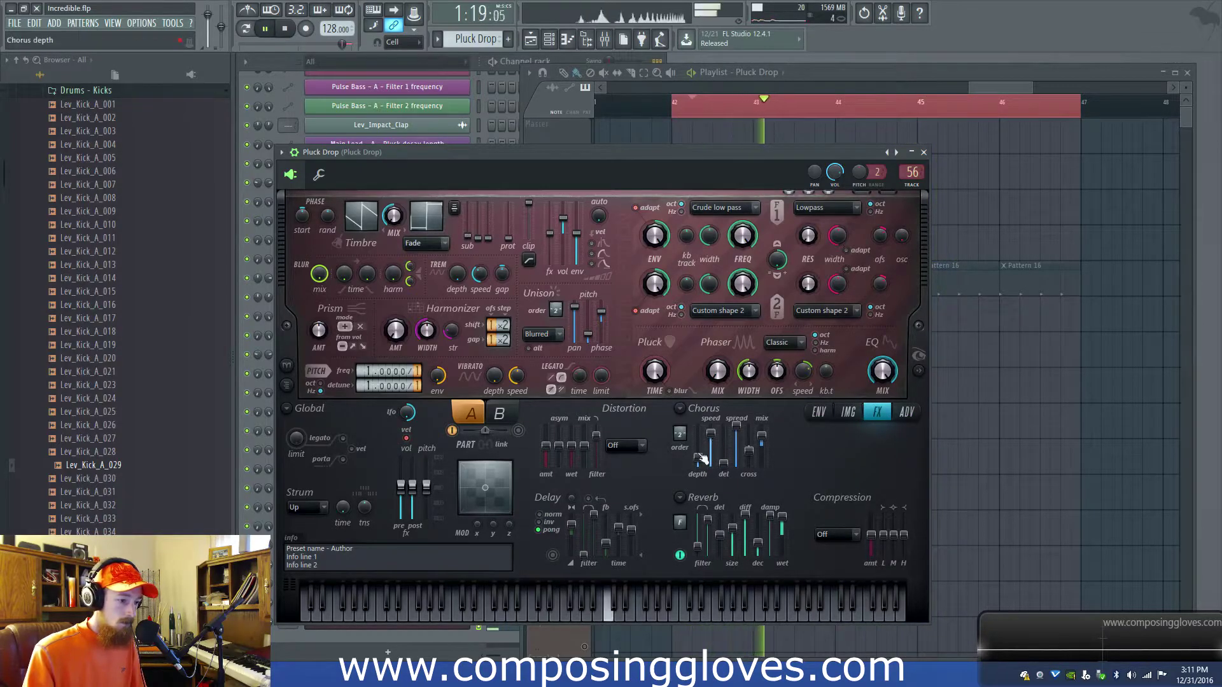
drag(736, 426, 736, 434)
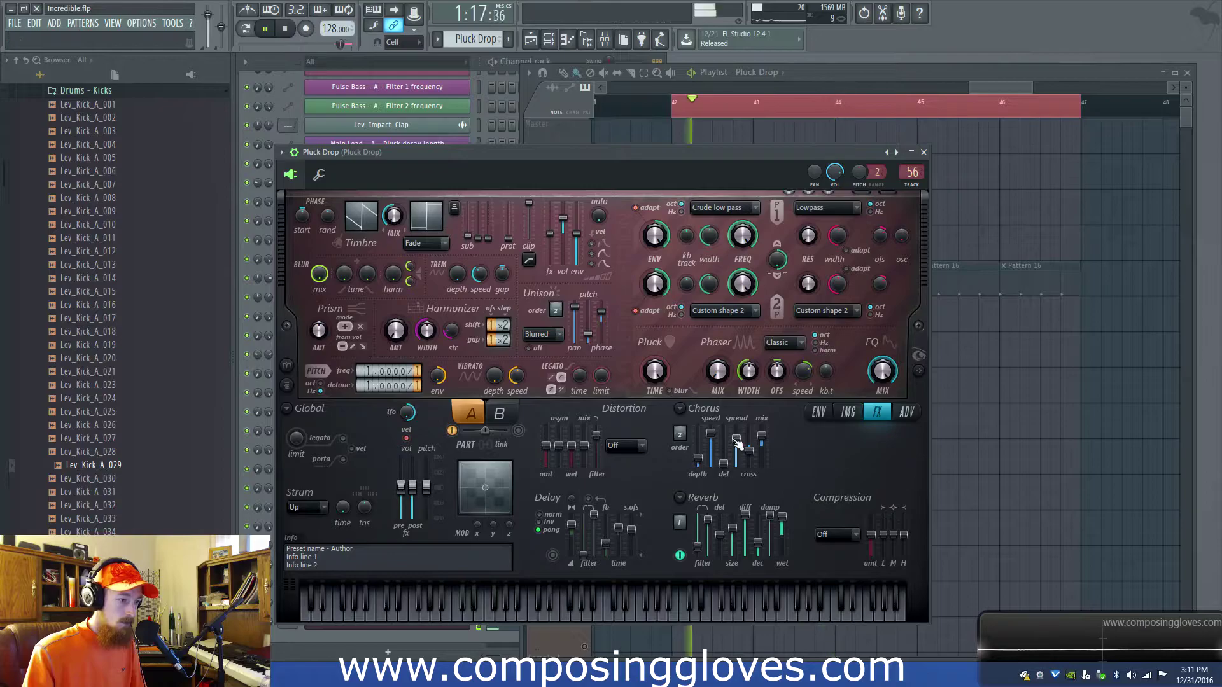
Raise the Harmonizer amount and adjust the Pluck time, closing the synth and stopping playback.
drag(395, 337, 395, 311)
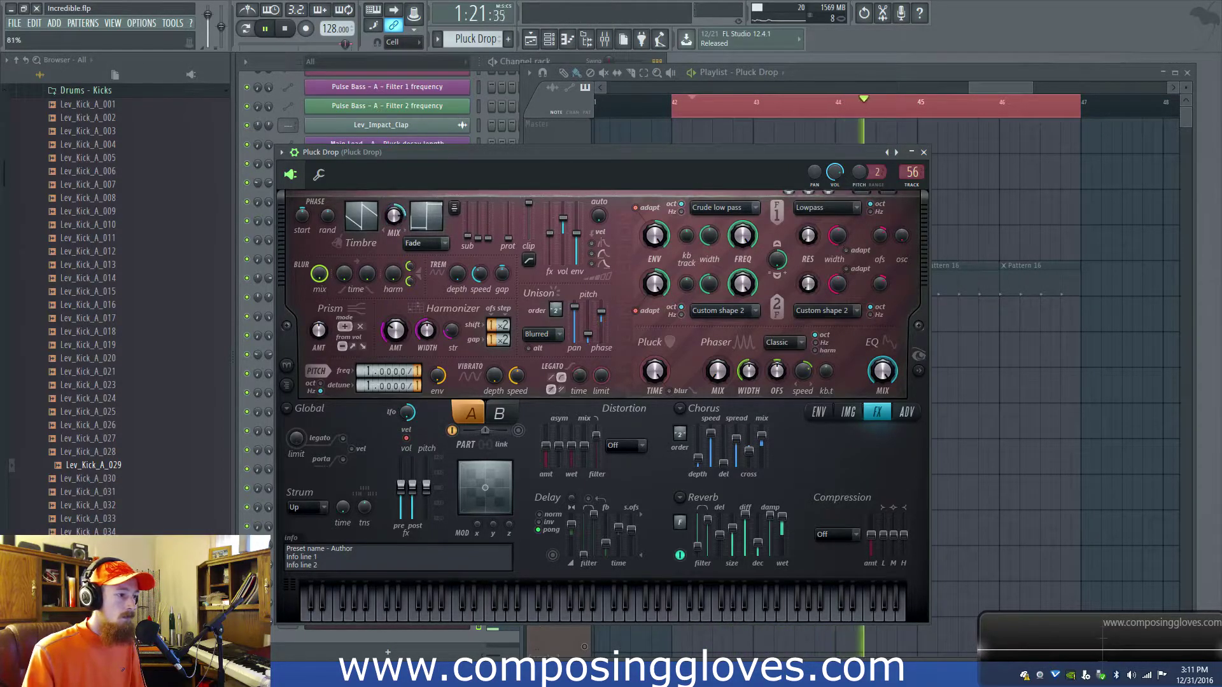
drag(654, 370, 654, 358)
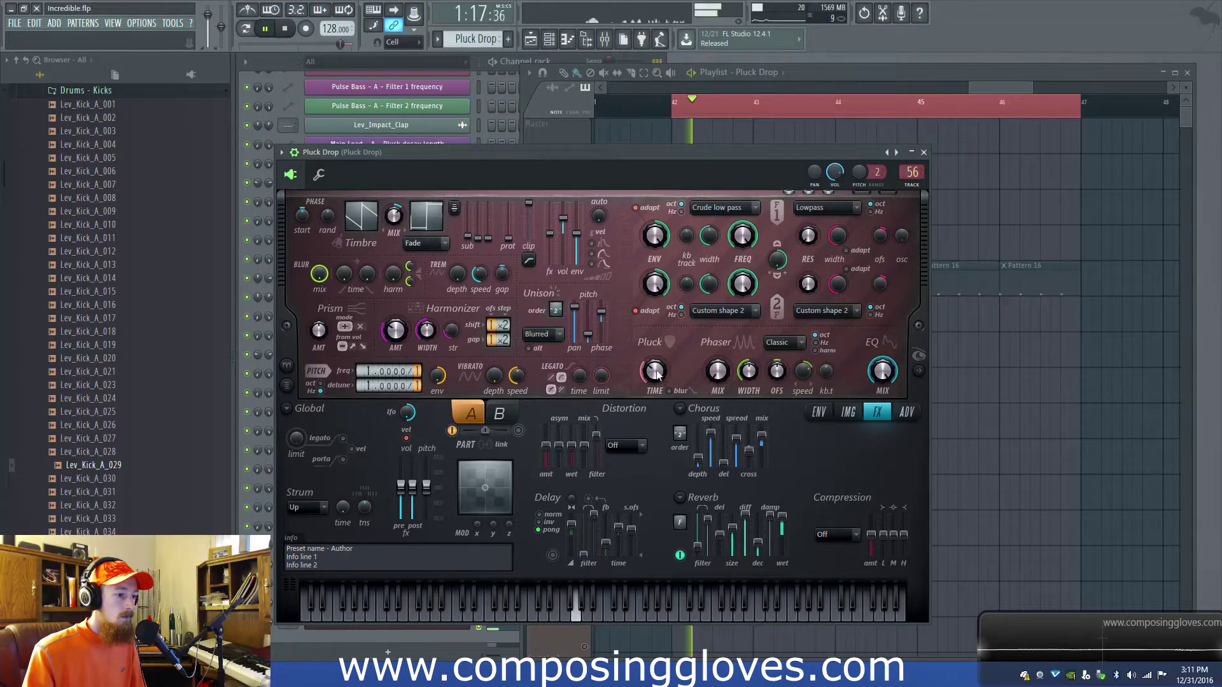
click(923, 153)
key(space)
Load Transient Master into the first effect slot of the Pluck Drop mixer track and start playback.
click(604, 44)
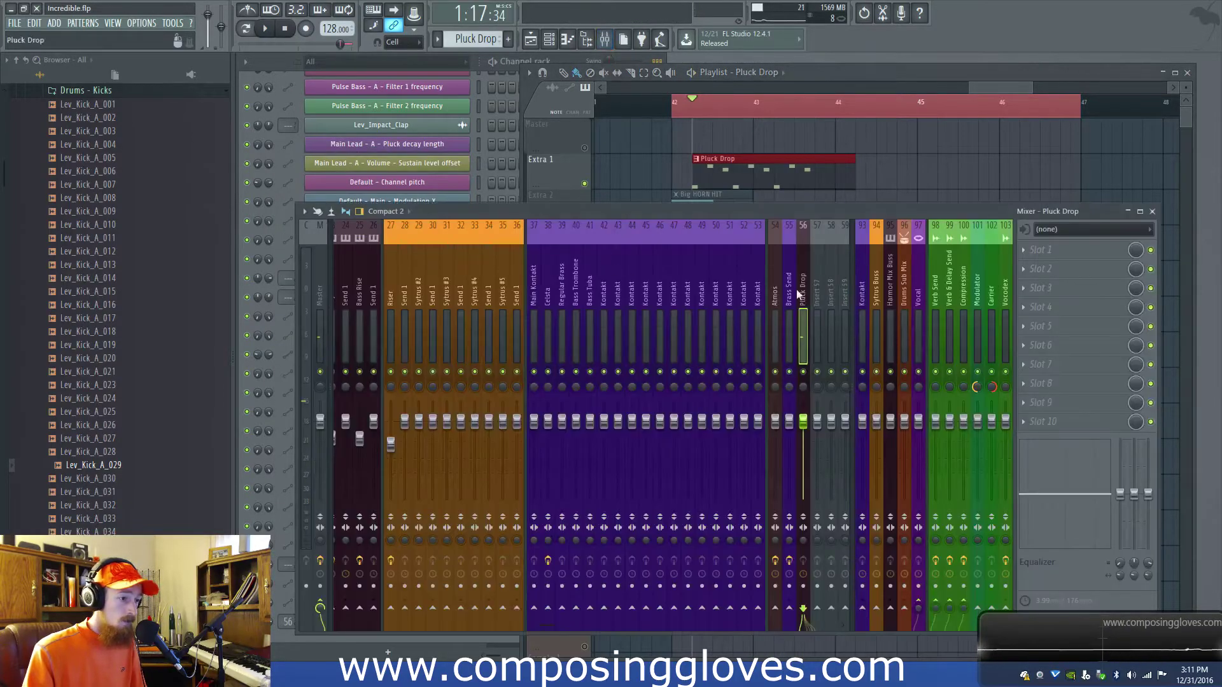
click(1032, 251)
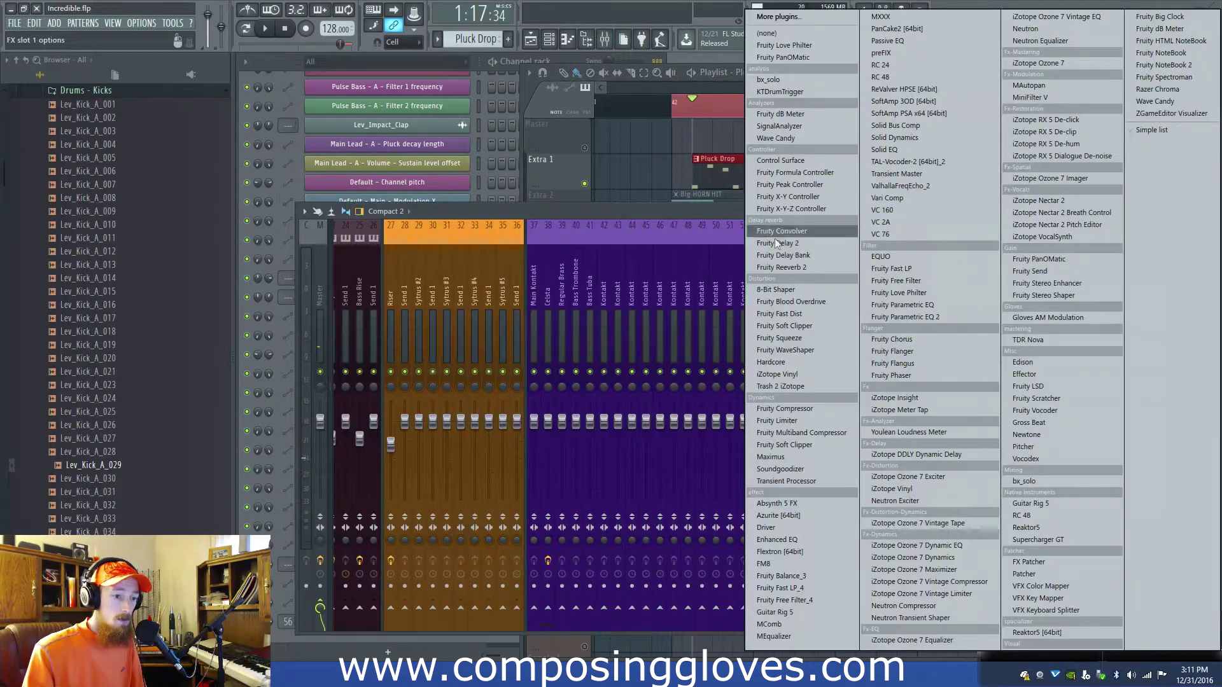
click(911, 172)
key(space)
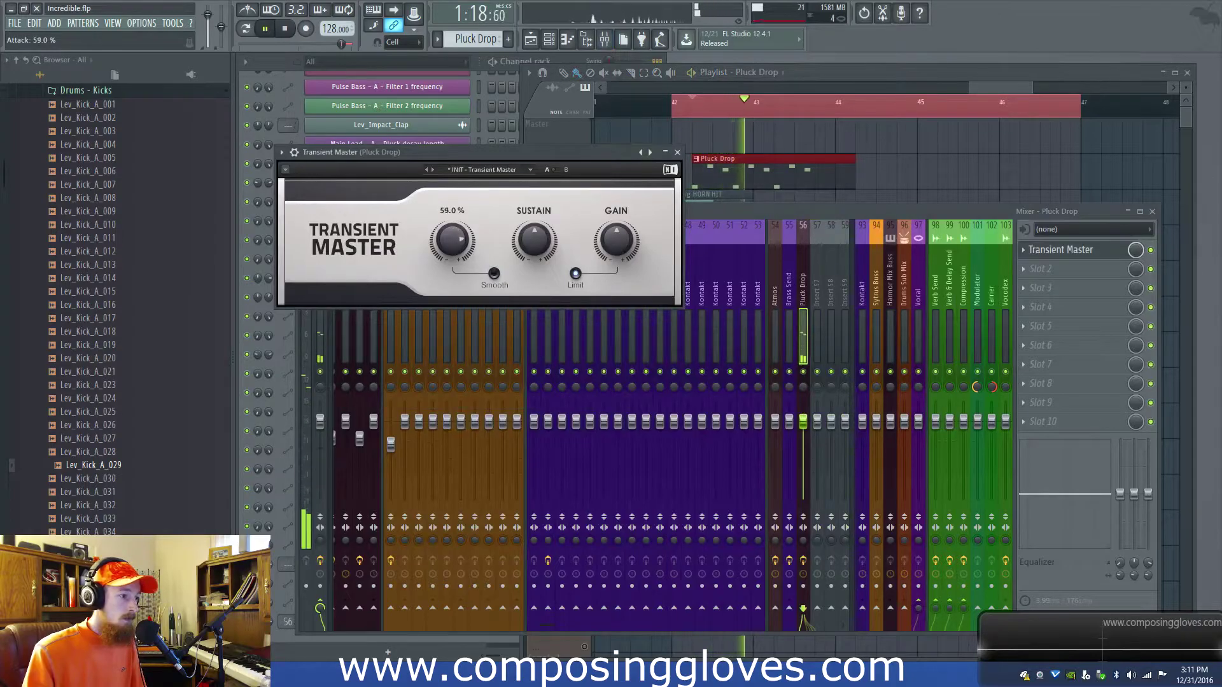
Raise Transient Master's sustain and set its attack to 71% while auditioning the pluck.
drag(535, 241, 546, 216)
double_click(535, 245)
mouse_move(452, 241)
mouse_down()
mouse_move(452, 230)
mouse_move(464, 244)
mouse_up()
key(space)
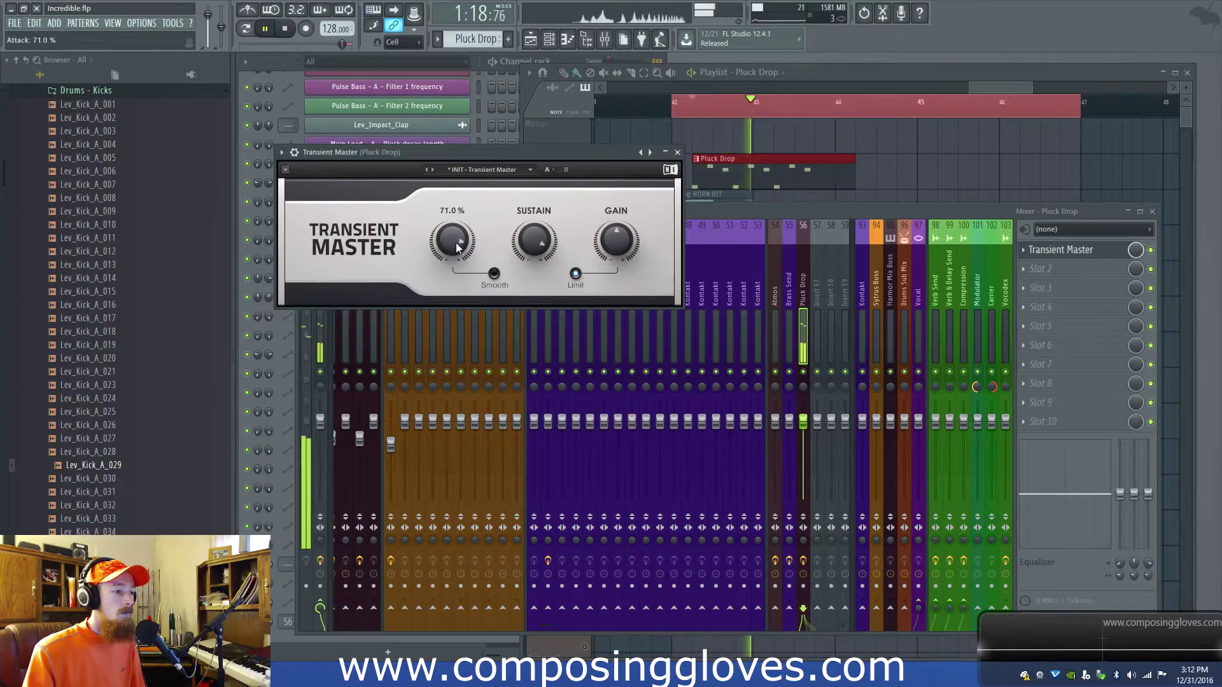
Add Maximus and Fruity parametric EQ 2 in slots 2 and 3, and cut EQ band 6 around 2.5 kHz.
click(1074, 280)
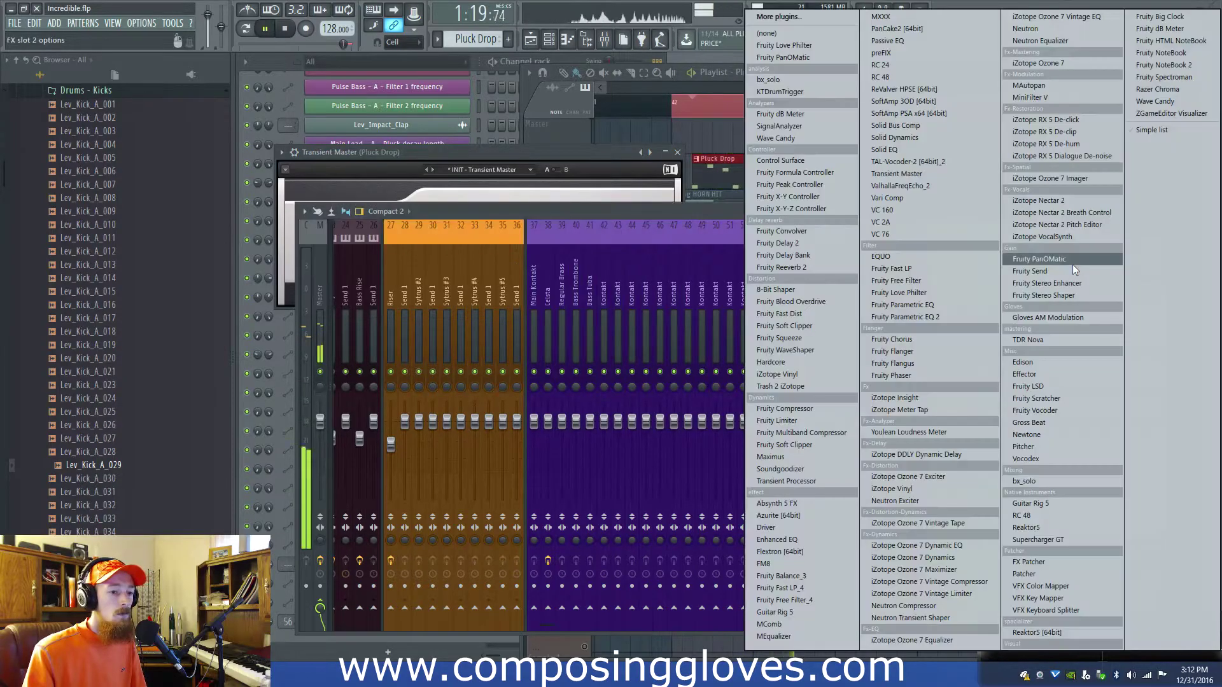
click(768, 456)
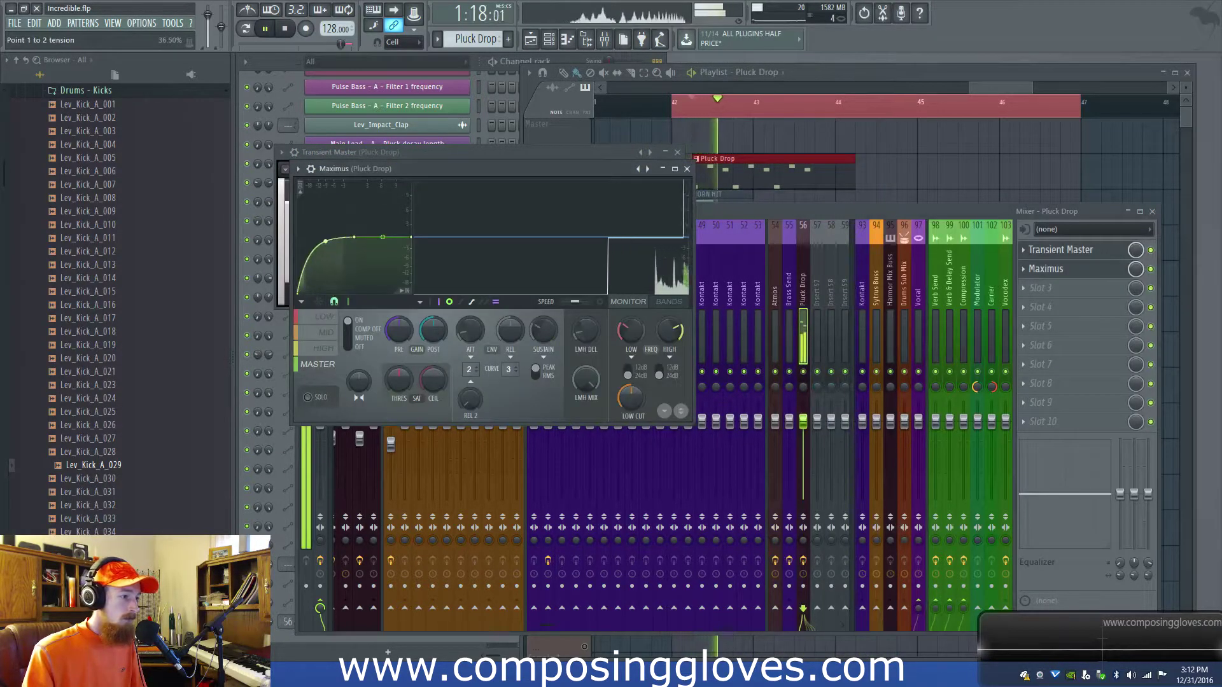
click(1067, 287)
click(906, 321)
drag(532, 295, 508, 304)
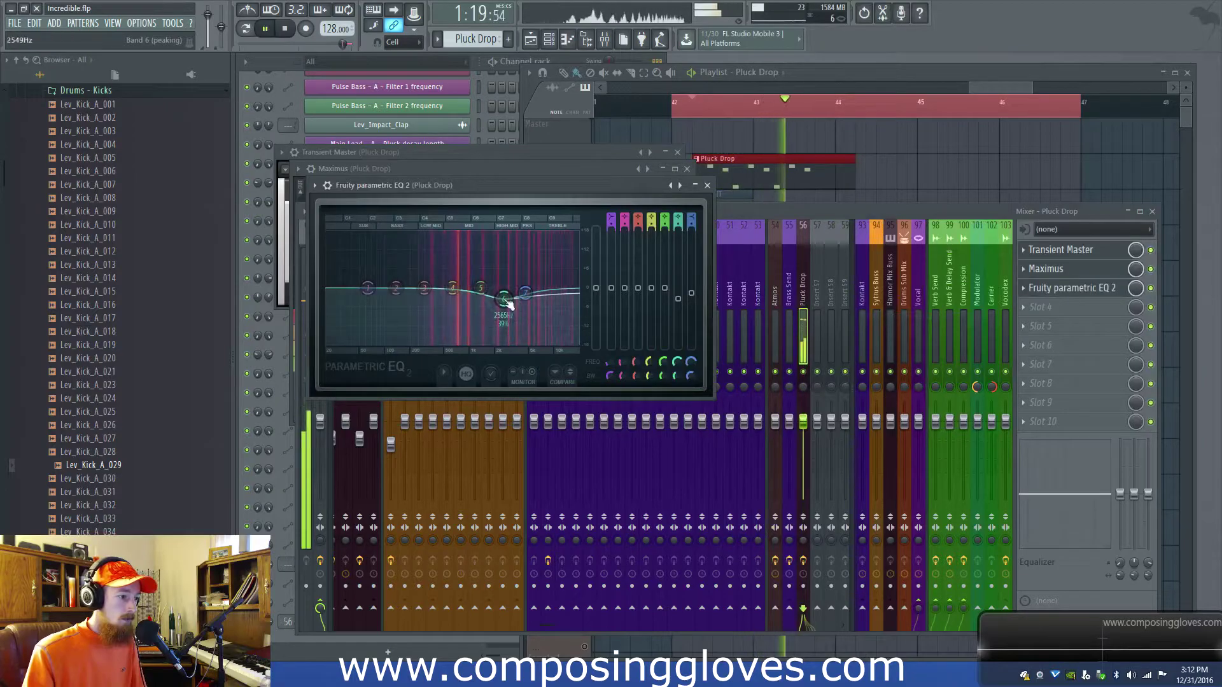
Reshape the Maximus high band's compression curve, bending its low end down at a point around -24.7 dB.
click(540, 169)
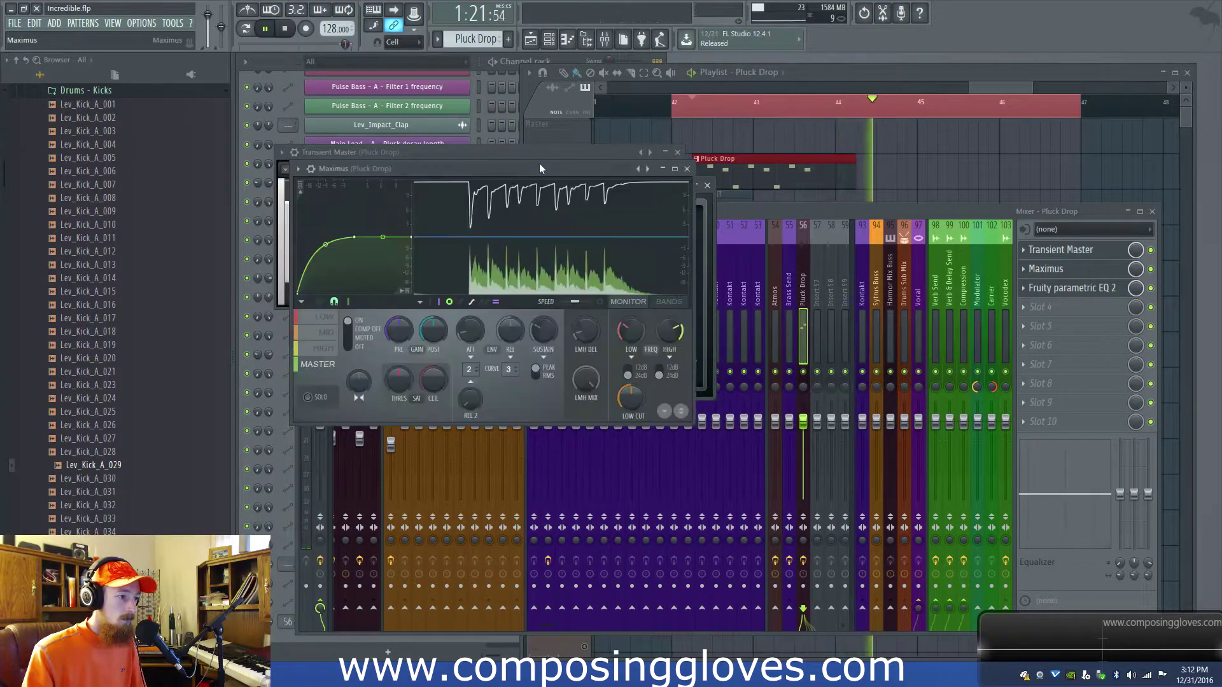
click(324, 348)
drag(317, 286, 330, 242)
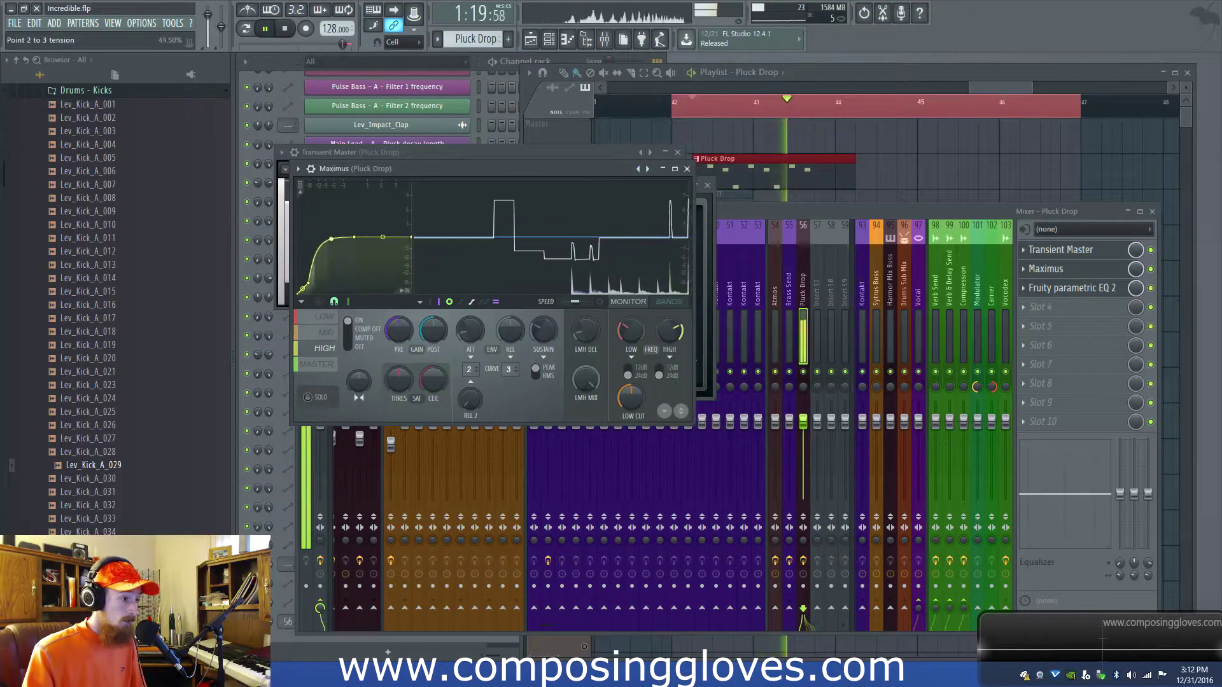
drag(309, 283, 303, 288)
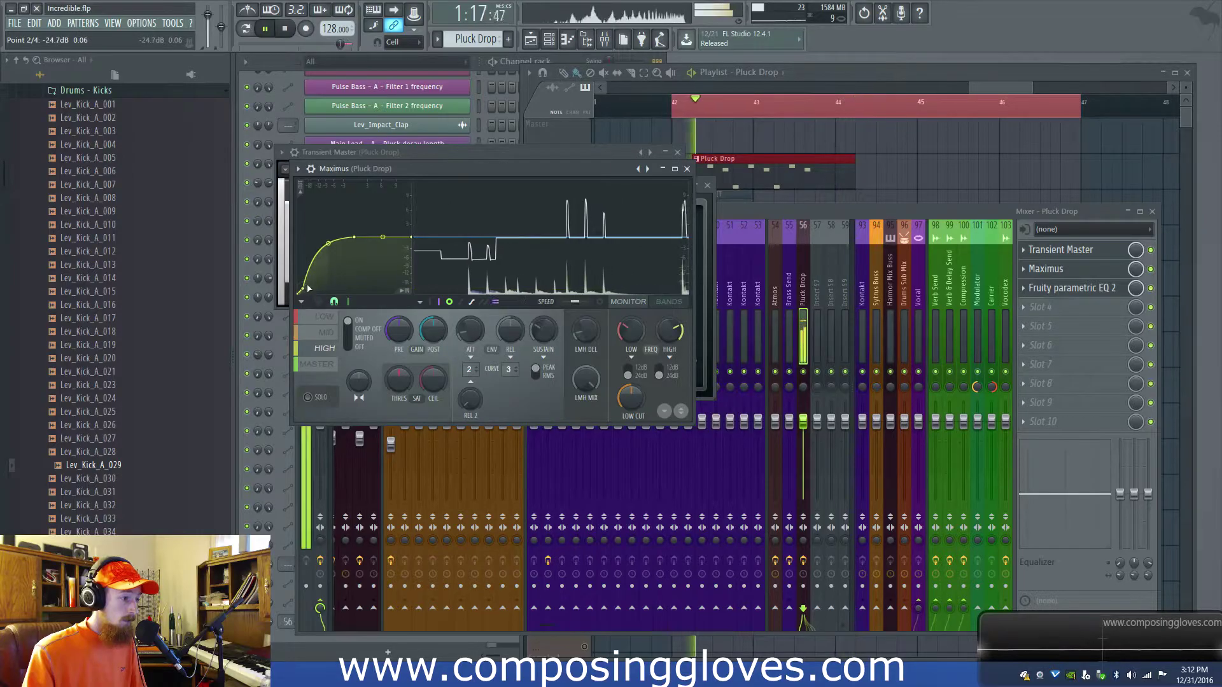
Reshape the Maximus mid band's compression curve with a similar bend at its low end, and replay the section.
click(326, 332)
key(space)
key(space)
drag(303, 288, 330, 240)
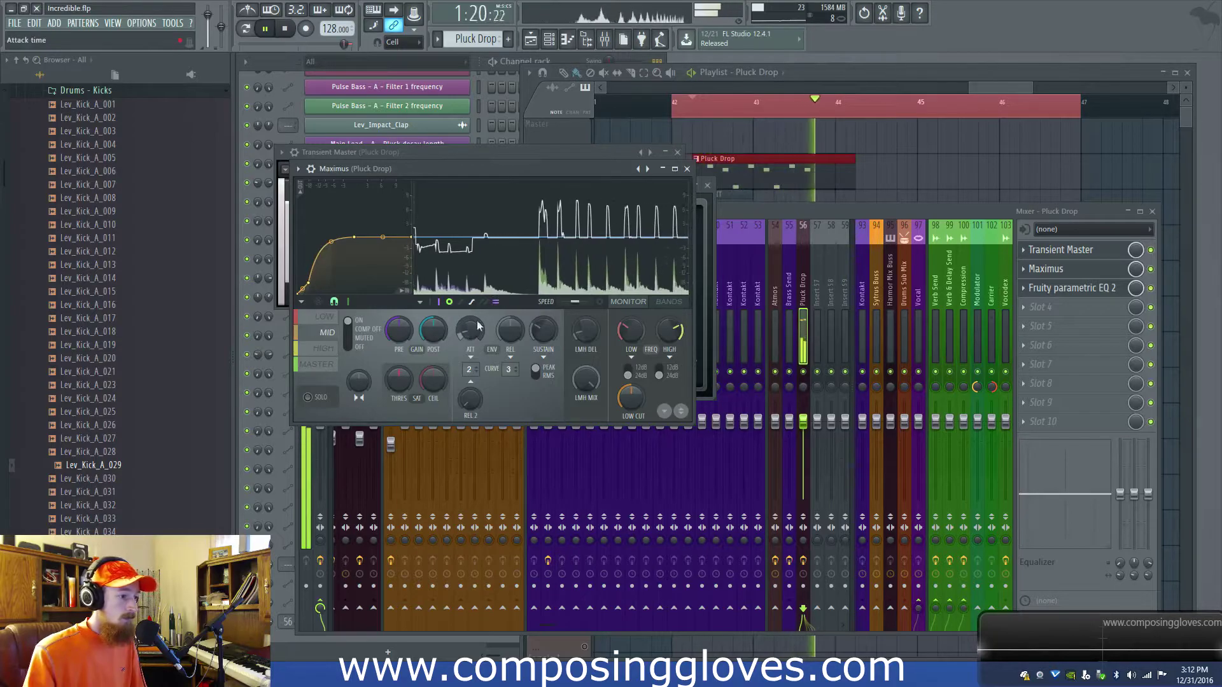
Cut EQ band 5 around 1.7 kHz, raise band 6 slightly above it, and close the pluck's plugin windows.
click(686, 169)
drag(481, 288, 520, 284)
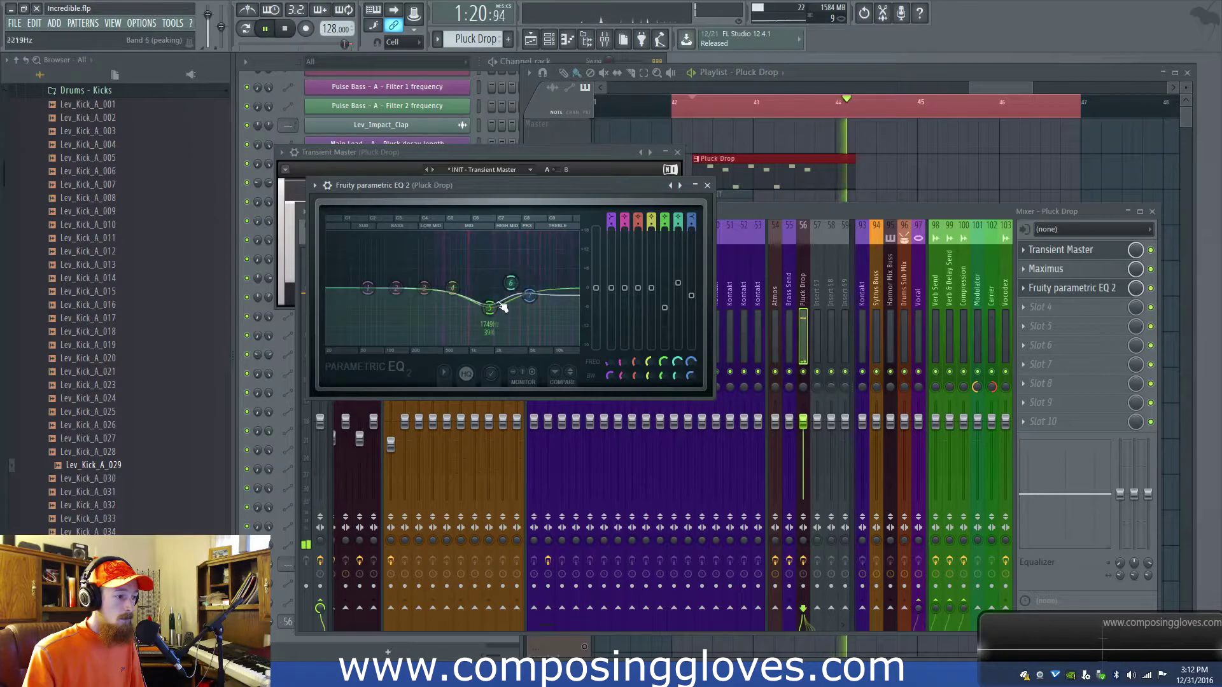
click(706, 185)
click(676, 153)
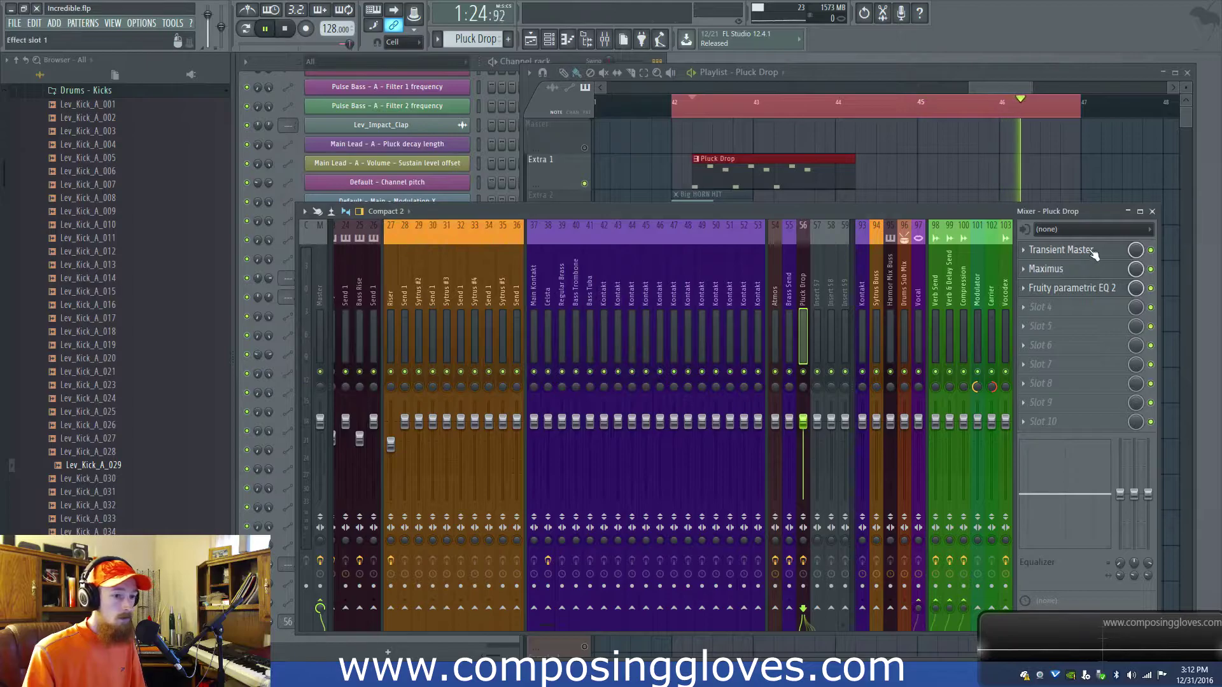
Reset Transient Master's sustain to 0% on the Pluck Drop track while auditioning, and close the plugin.
click(1060, 250)
drag(551, 249, 540, 276)
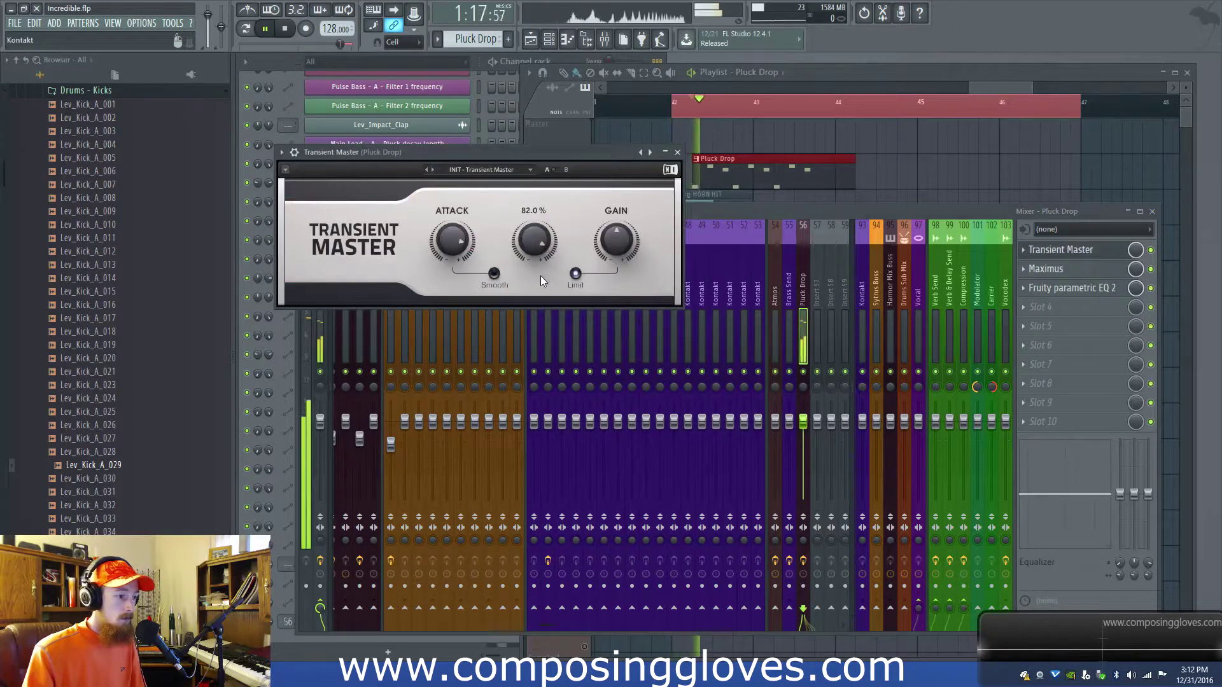
drag(466, 249, 532, 242)
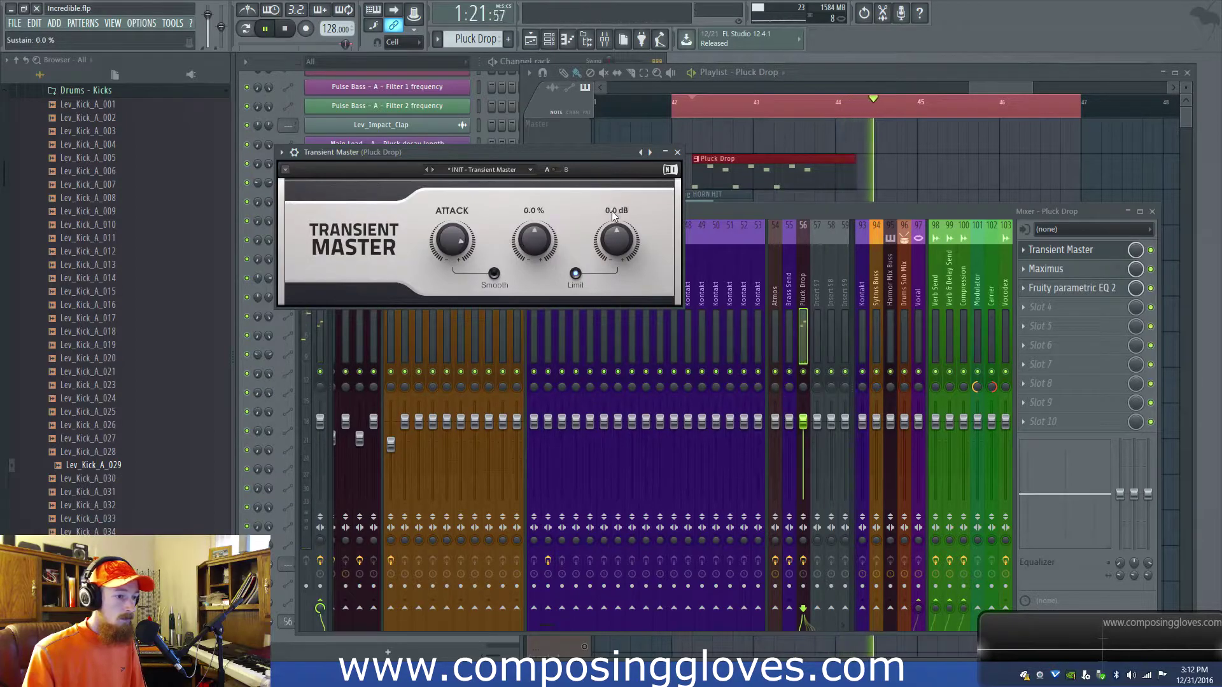
click(677, 152)
key(space)
Load the medium Nylon Guitar preset in RC 48 on the Verb Send track.
click(937, 299)
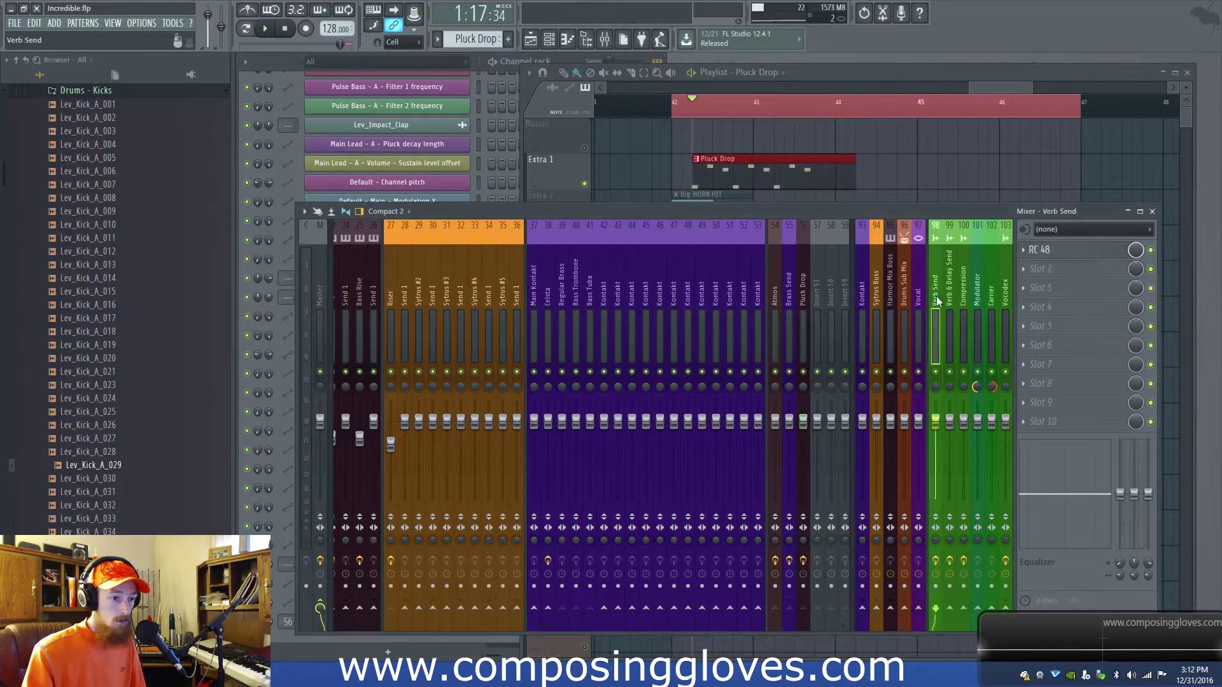
click(1056, 251)
click(535, 199)
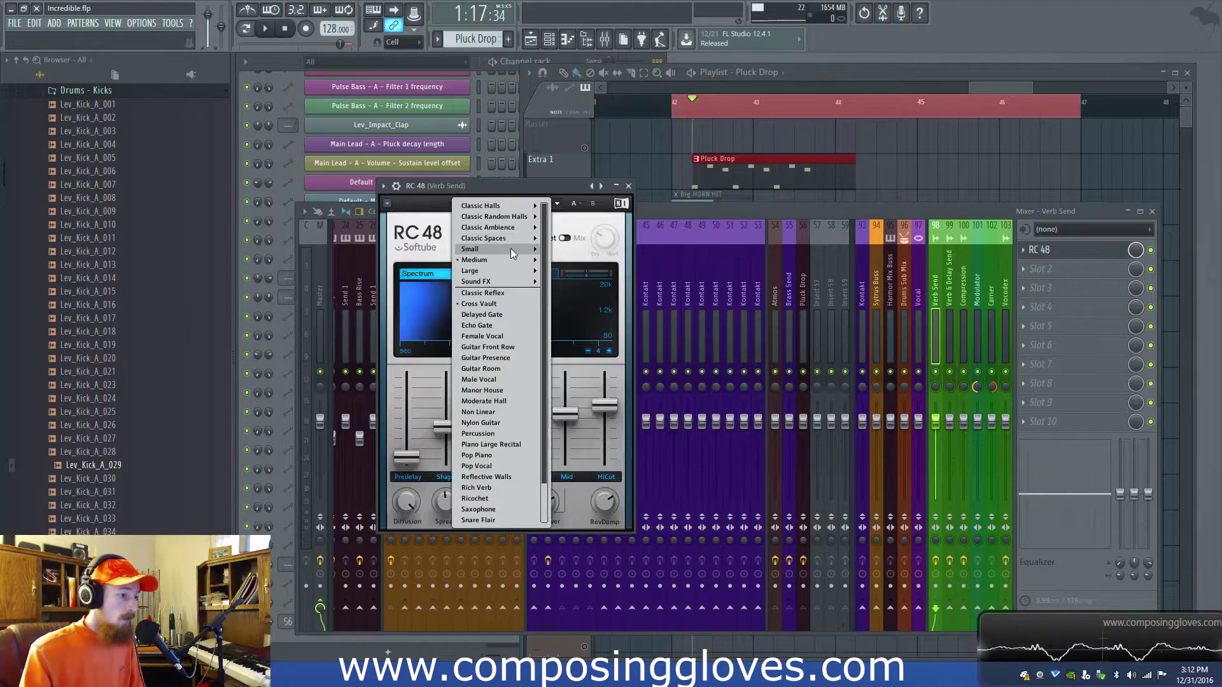
mouse_move(515, 260)
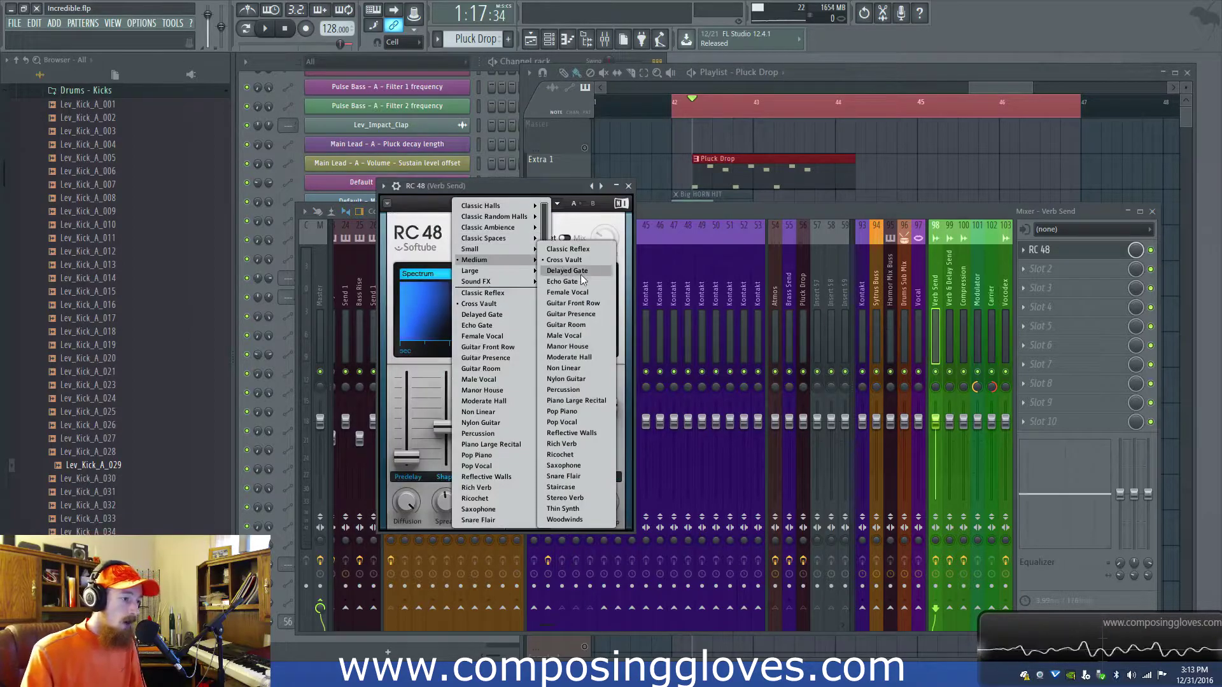
click(584, 379)
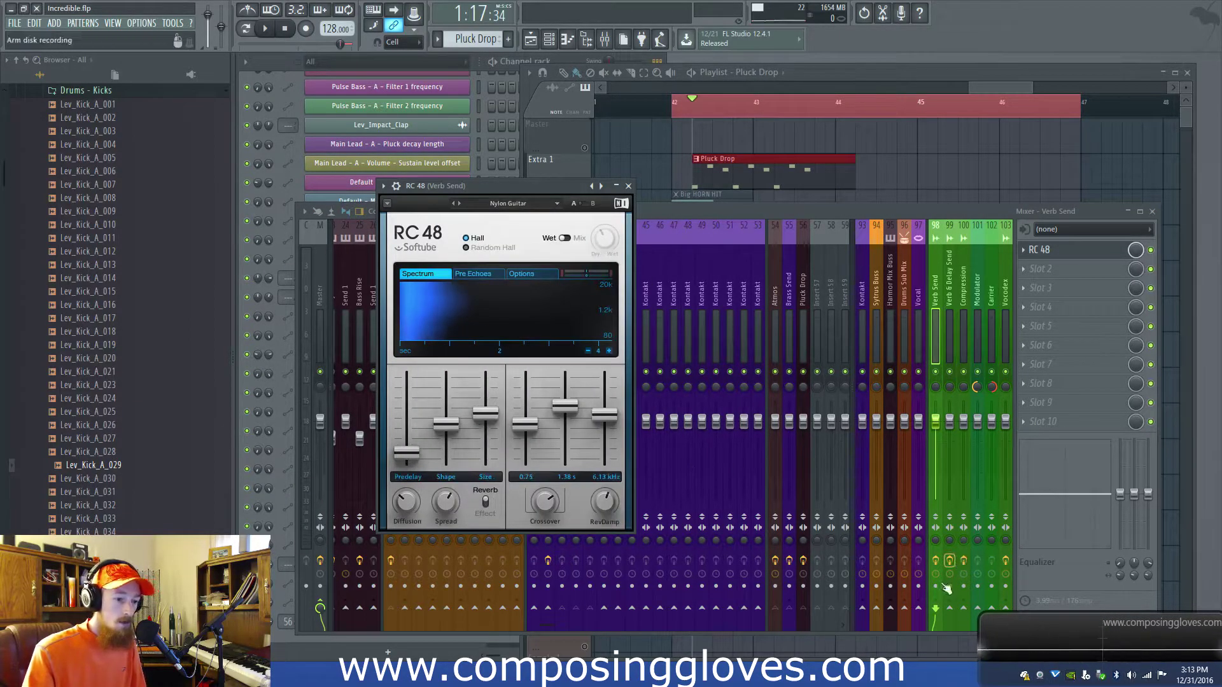
Route the Pluck Drop track to Verb Send at 72%, audition the reverb, and close RC 48.
click(805, 285)
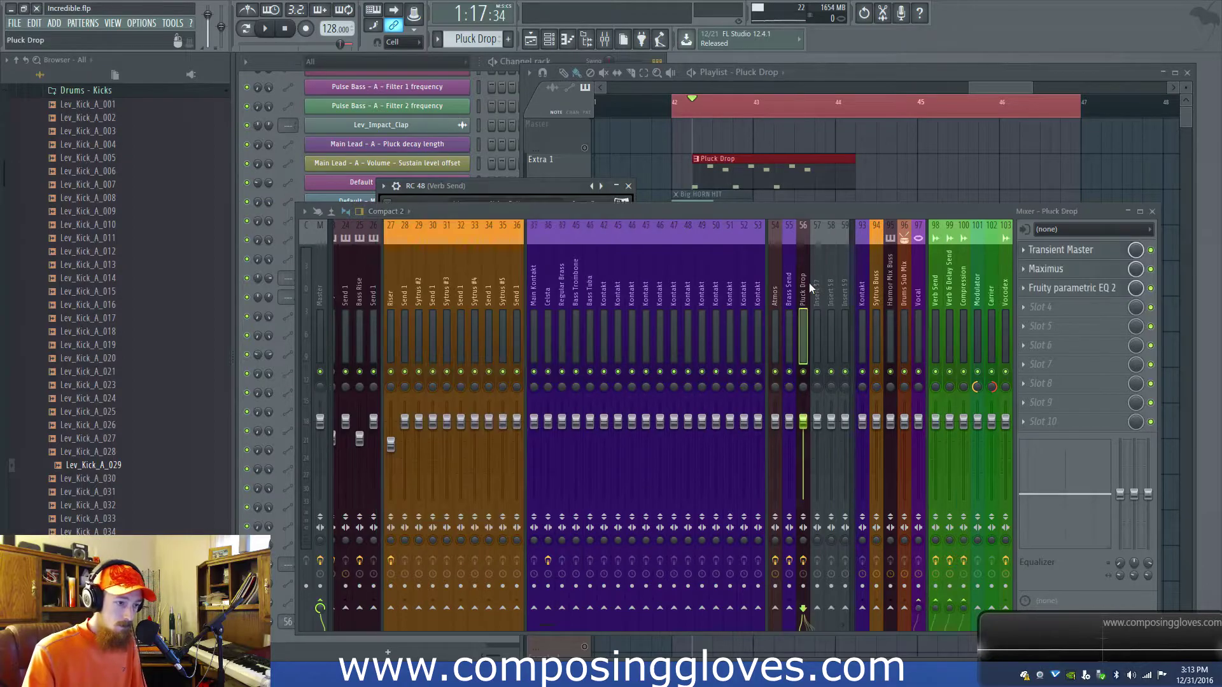
key(space)
click(936, 609)
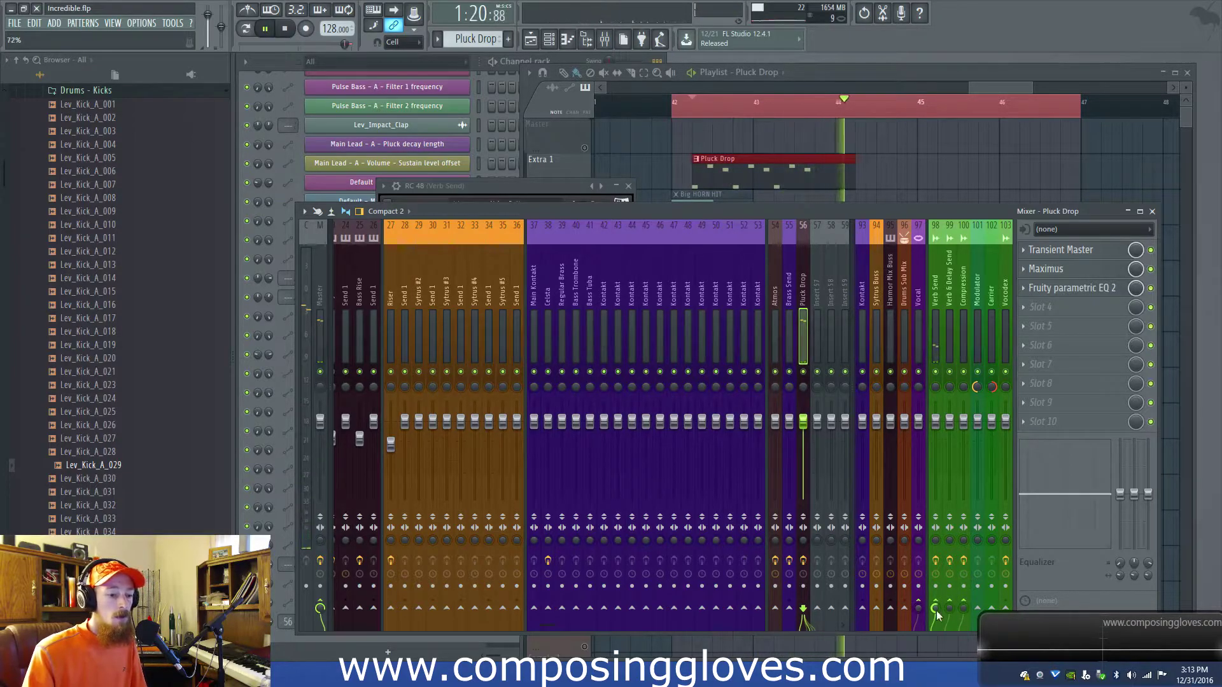
key(space)
key(space)
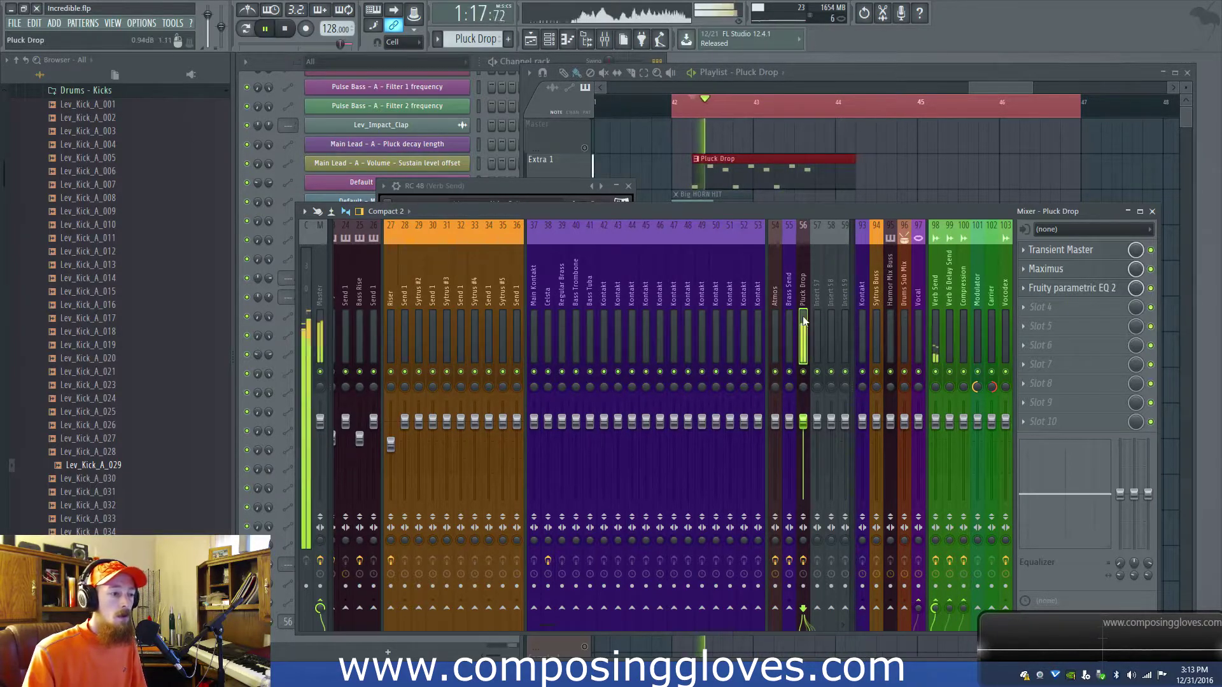
click(561, 200)
click(628, 185)
key(space)
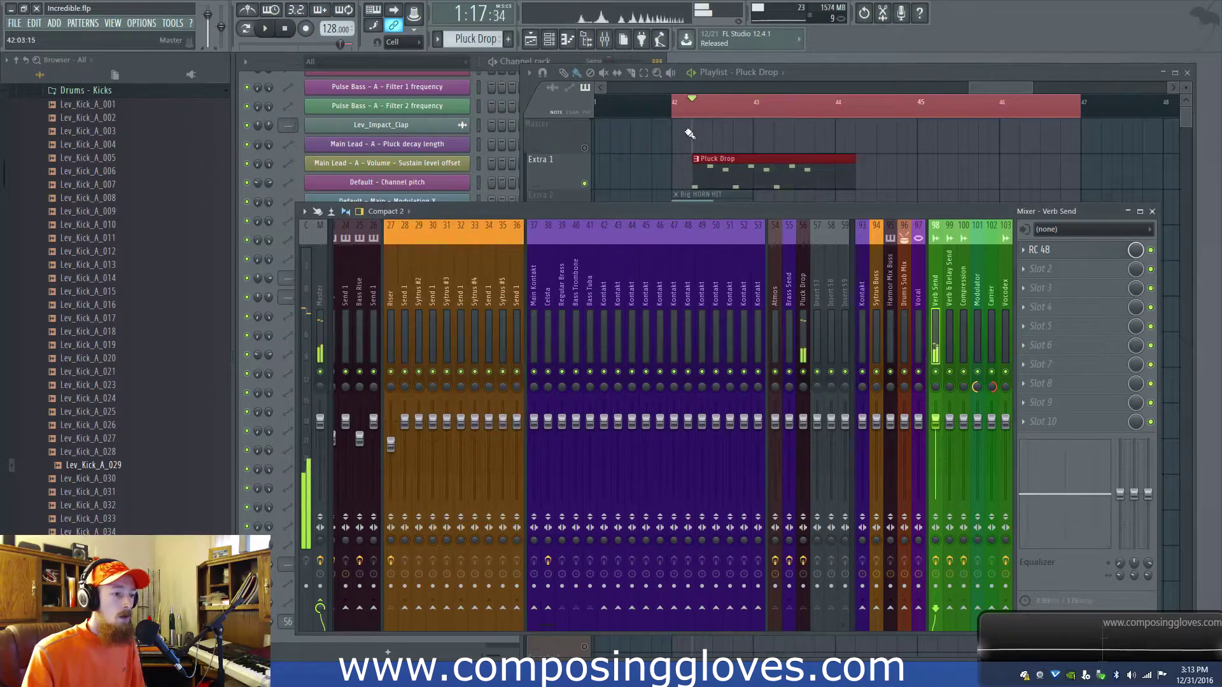
Play the playlist section from bar 42 and open the Pluck Drop pattern's notes for a pitch check.
key(F9)
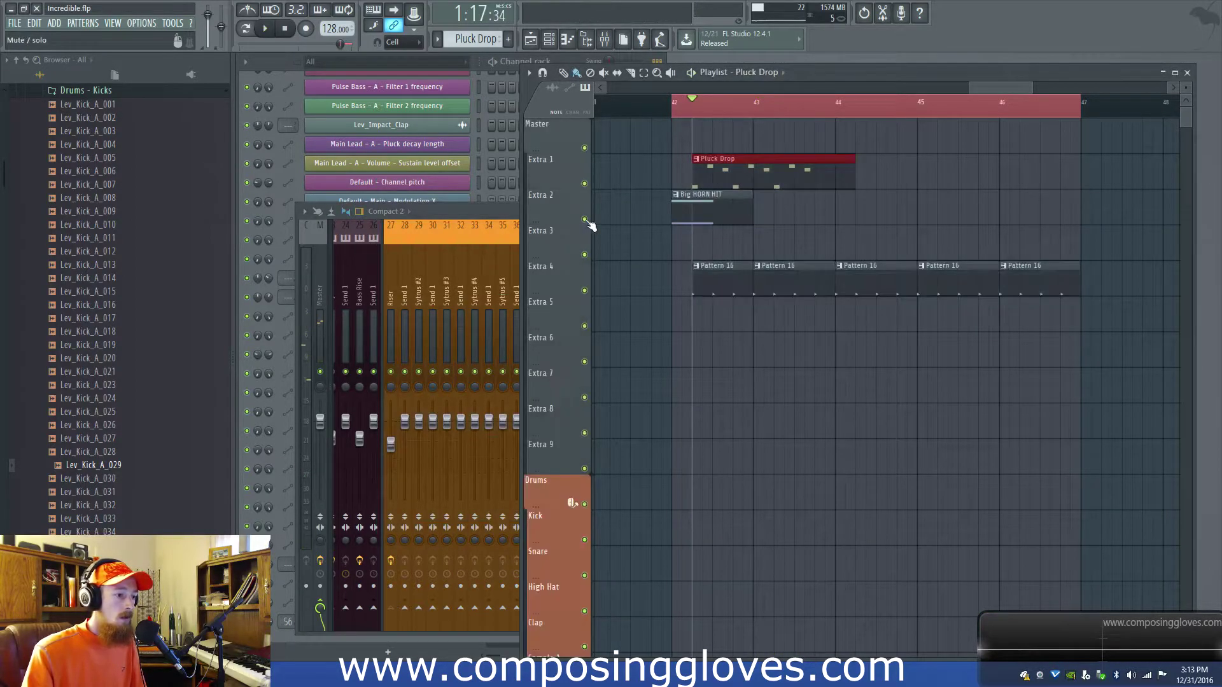
key(space)
click(673, 114)
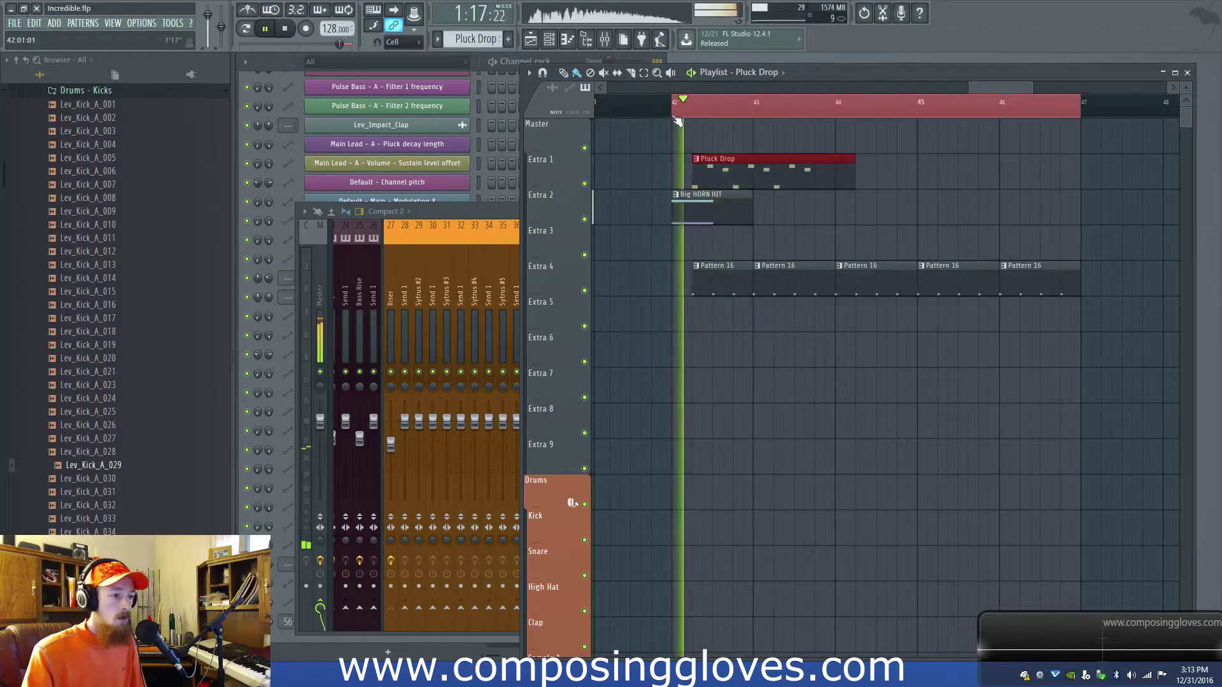
double_click(747, 179)
key(space)
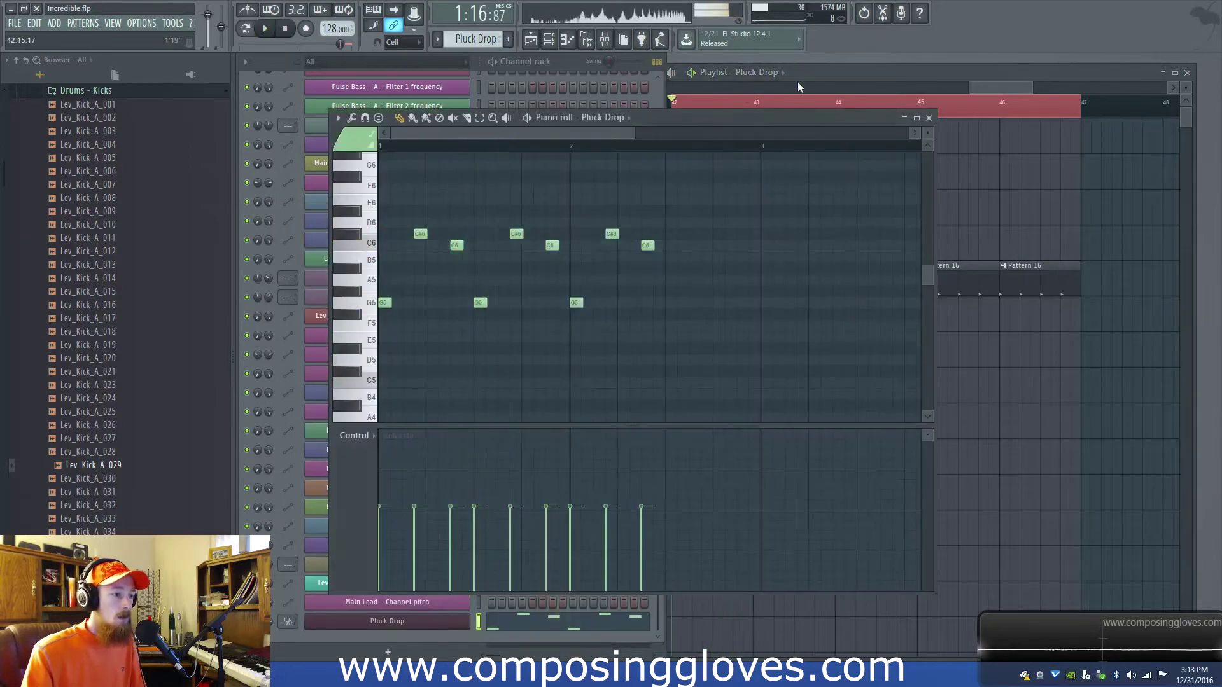
Move the lower Bass Trombones note in the Big HORN HIT pattern to G2.
click(1055, 79)
double_click(703, 284)
scroll(391, 360, down, 3)
drag(399, 325, 400, 344)
right_click(404, 325)
right_click(405, 325)
right_click(405, 324)
right_click(405, 324)
scroll(409, 315, down, 6)
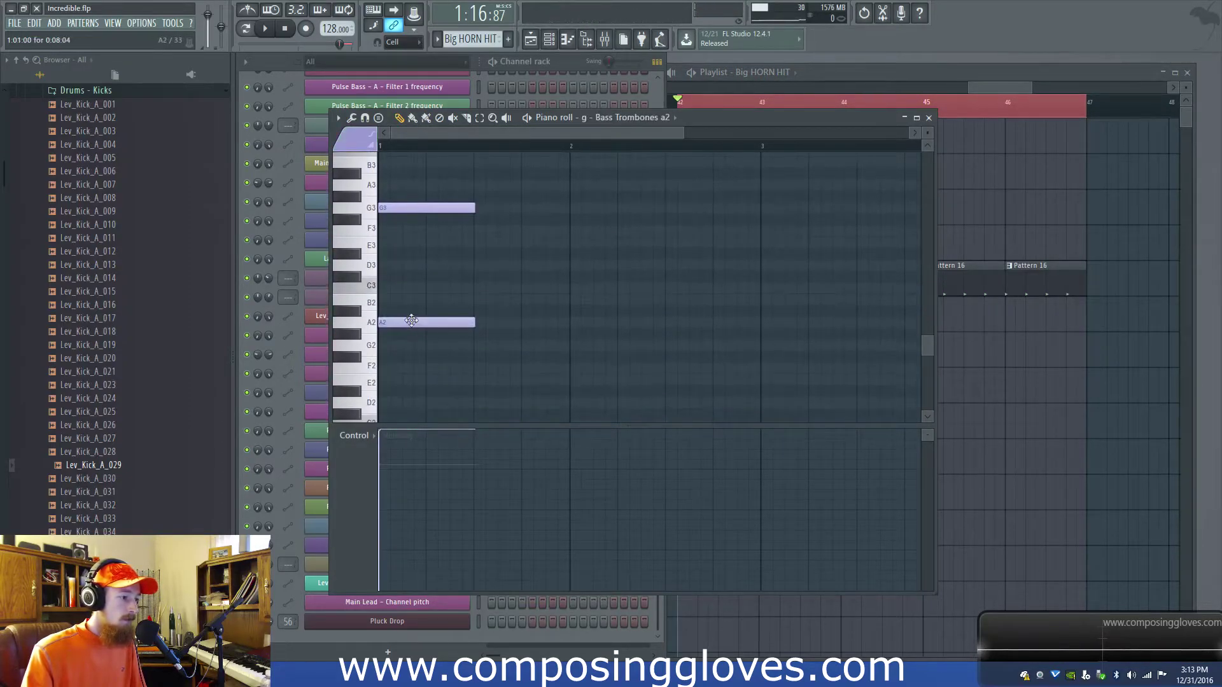
drag(411, 320, 408, 345)
Play the drop section in the playlist to hear the corrected horn hit together with the pluck.
key(space)
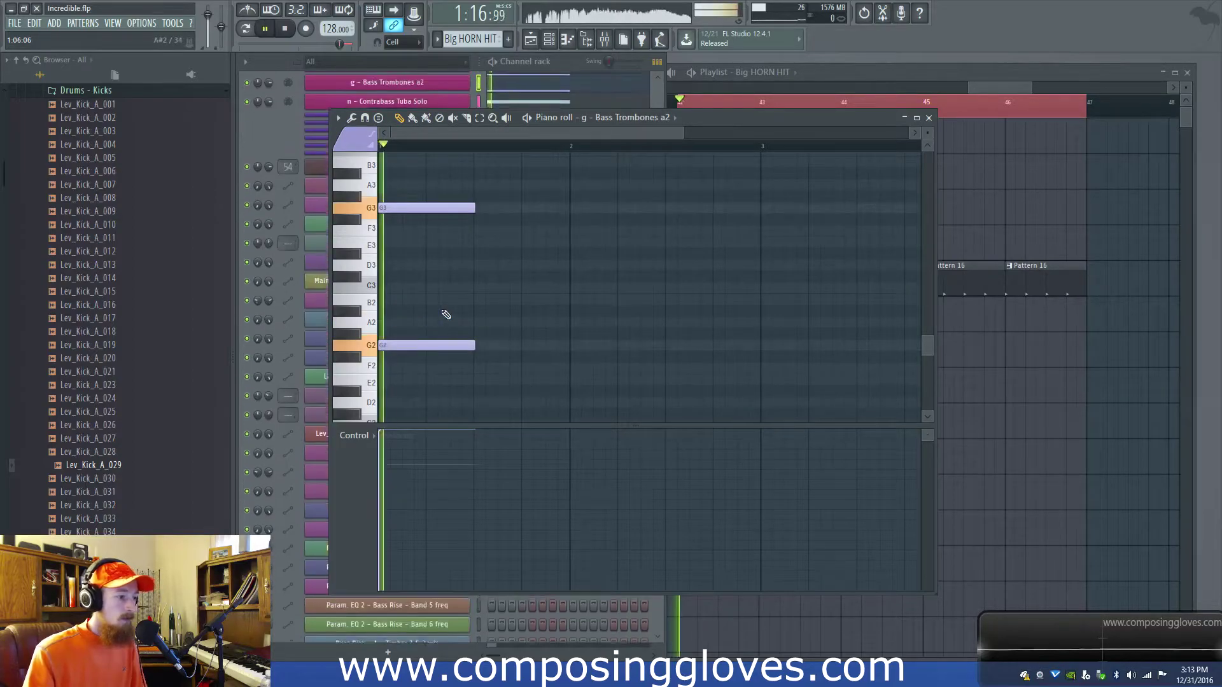
click(1004, 89)
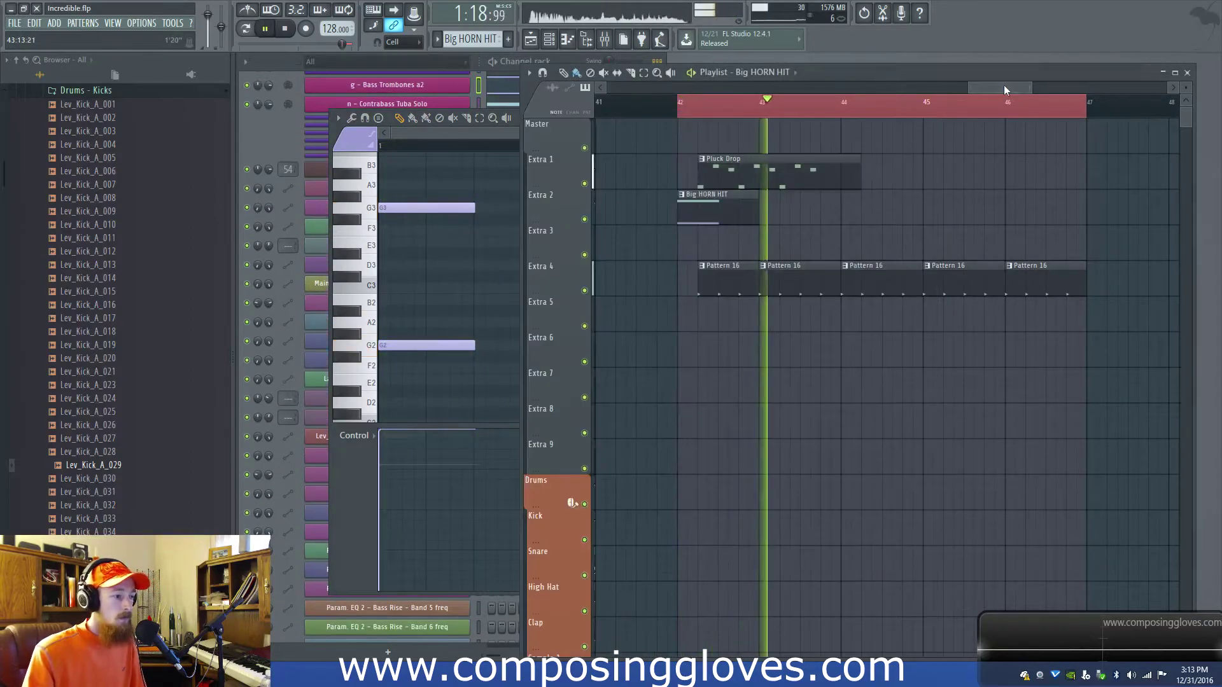
key(space)
key(space)
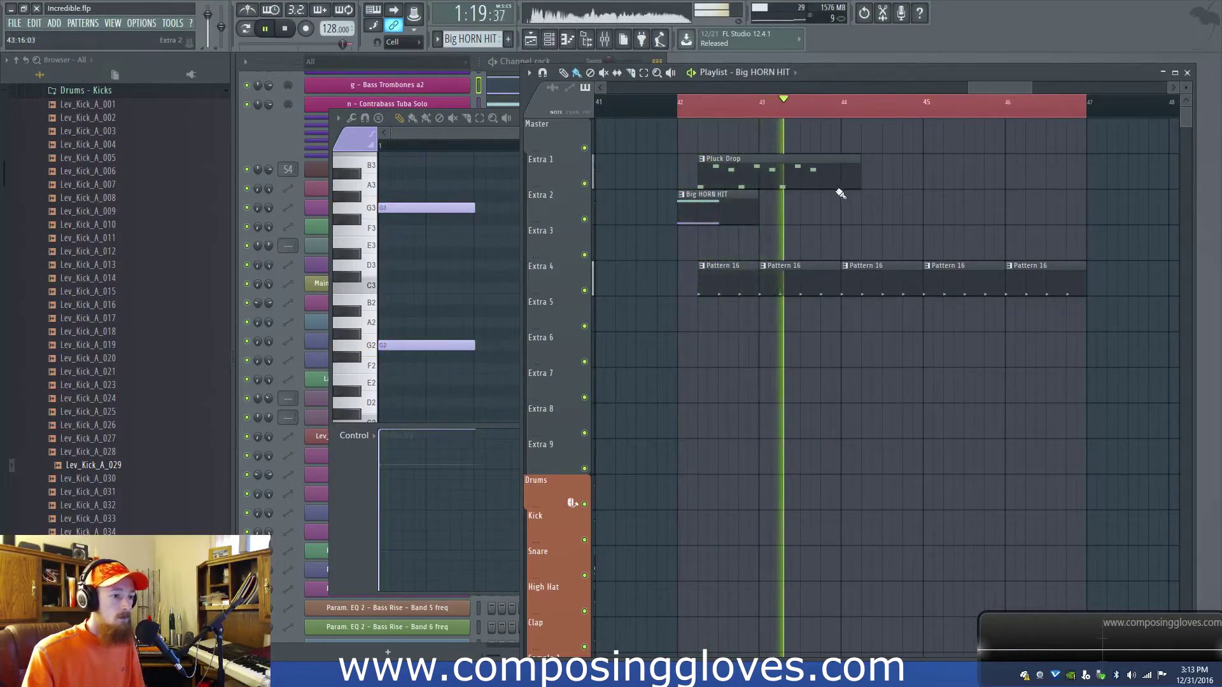
key(space)
Open the Main Lead synth and nudge the decay point of its volume envelope while the section plays.
click(728, 181)
click(270, 127)
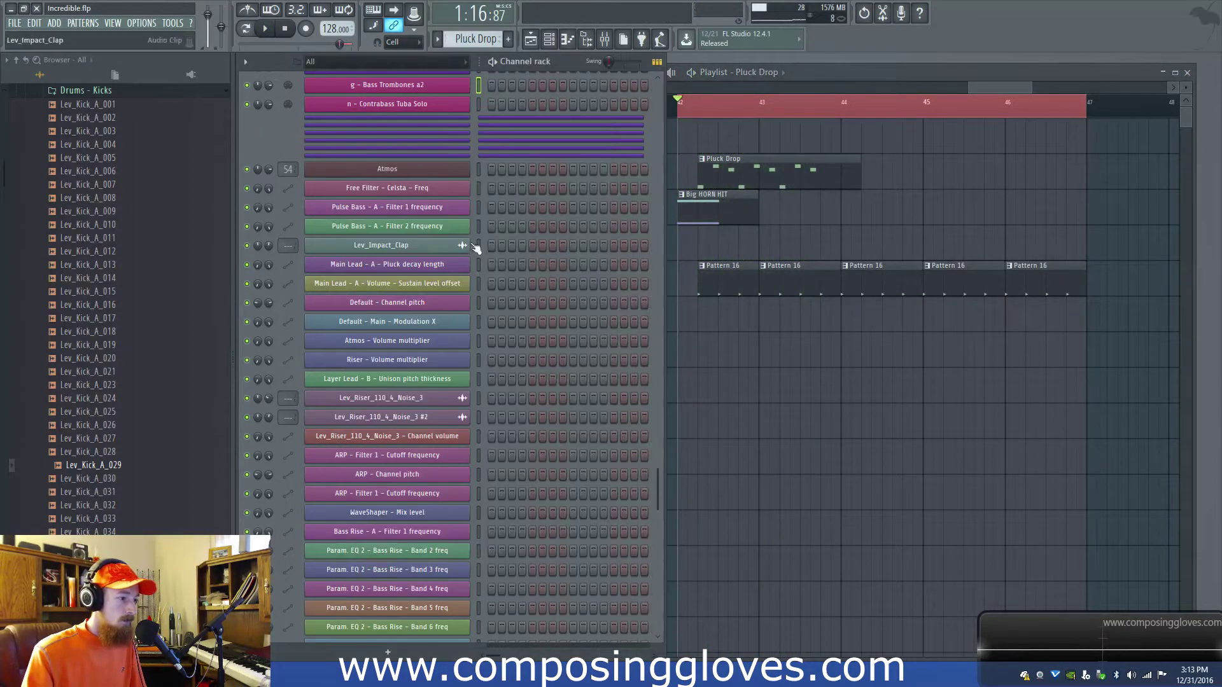
scroll(476, 237, up, 6)
click(419, 221)
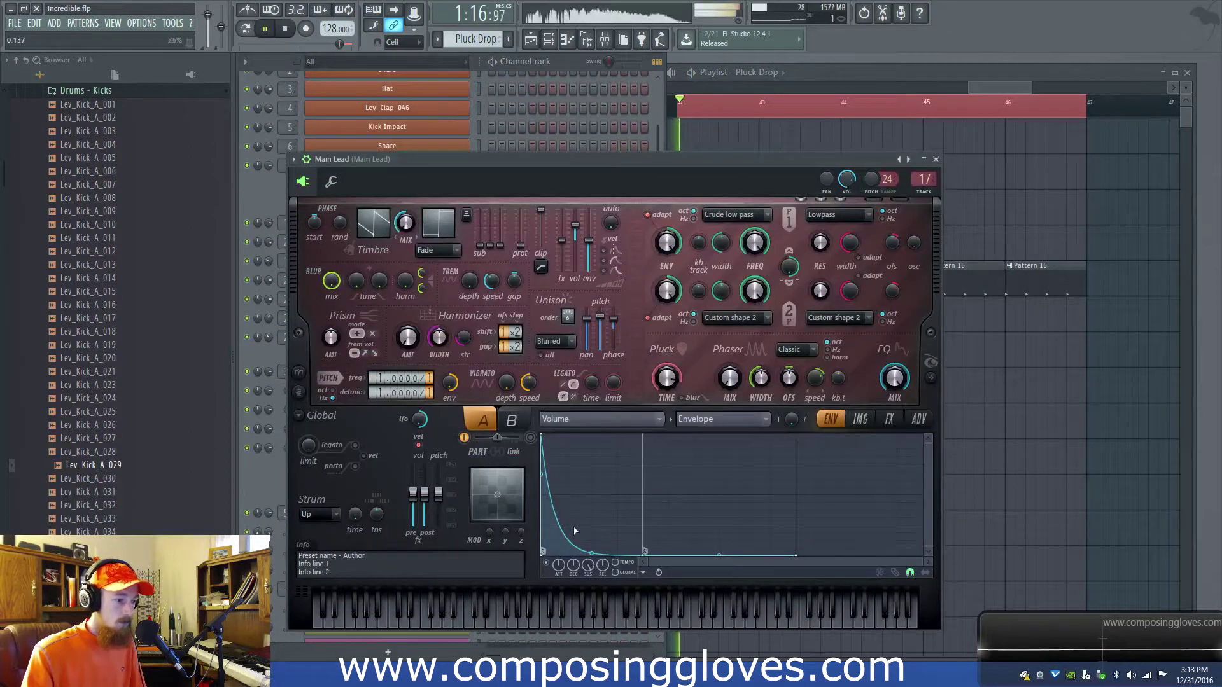
mouse_move(588, 548)
mouse_down()
mouse_move(588, 532)
mouse_move(591, 555)
mouse_up()
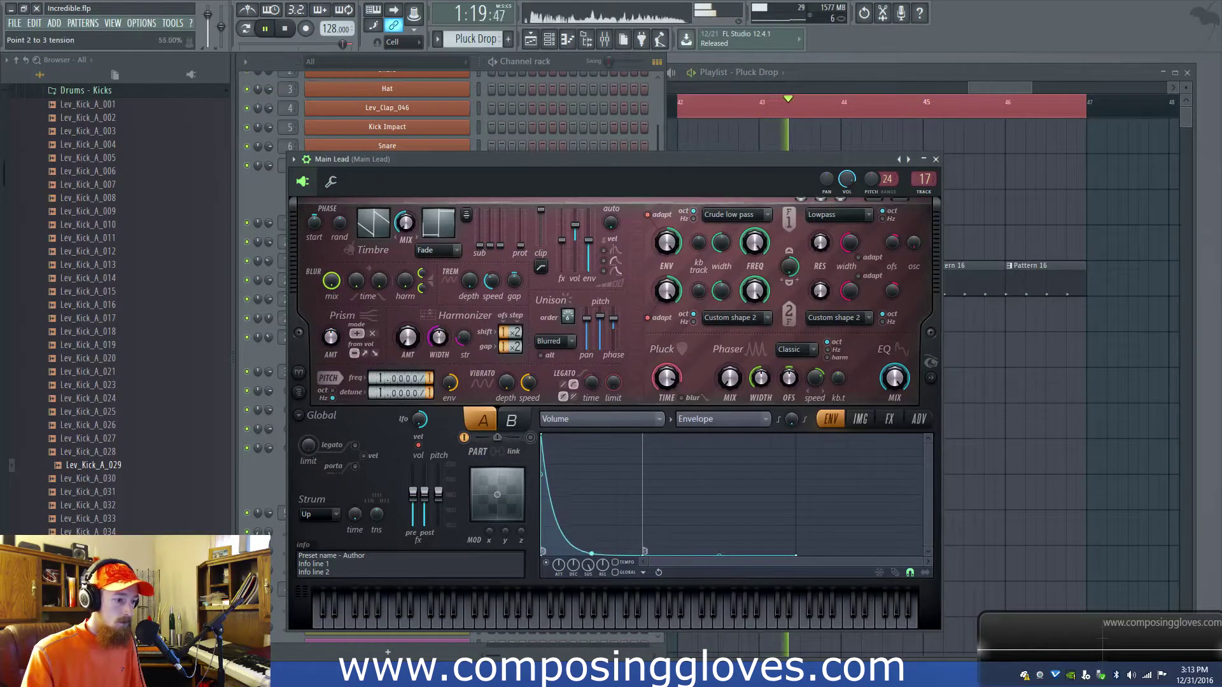
Reorder the channel rack so Pluck Drop sits directly below the Bass Rise channel.
click(253, 205)
scroll(439, 300, down, 8)
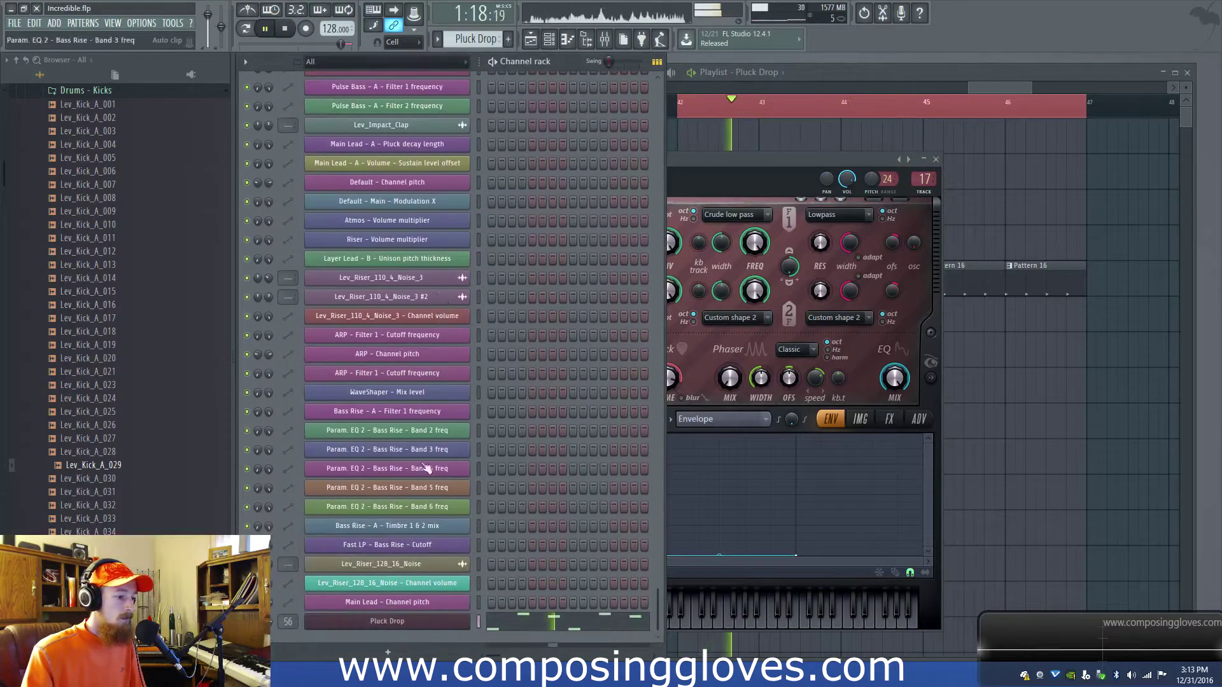
drag(426, 629, 425, 110)
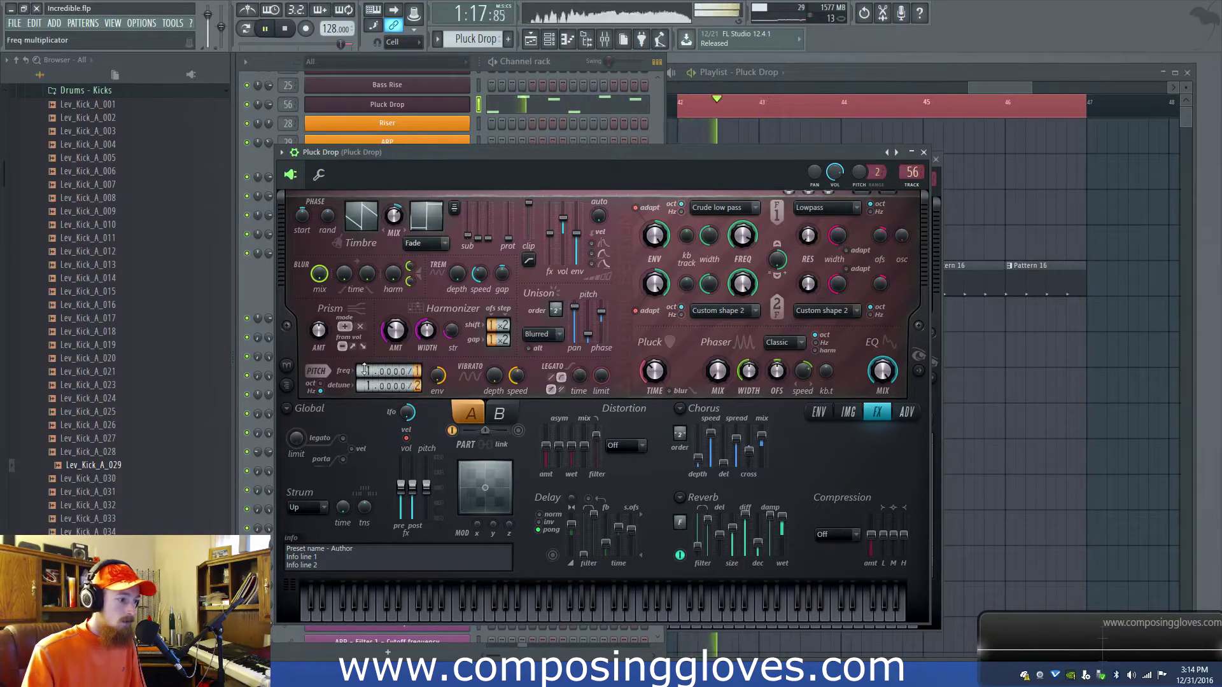
Try a pitch frequency multiplier of 2 on the pluck, restore it to 1, and slightly lengthen its volume envelope's decay.
scroll(365, 371, up, 1)
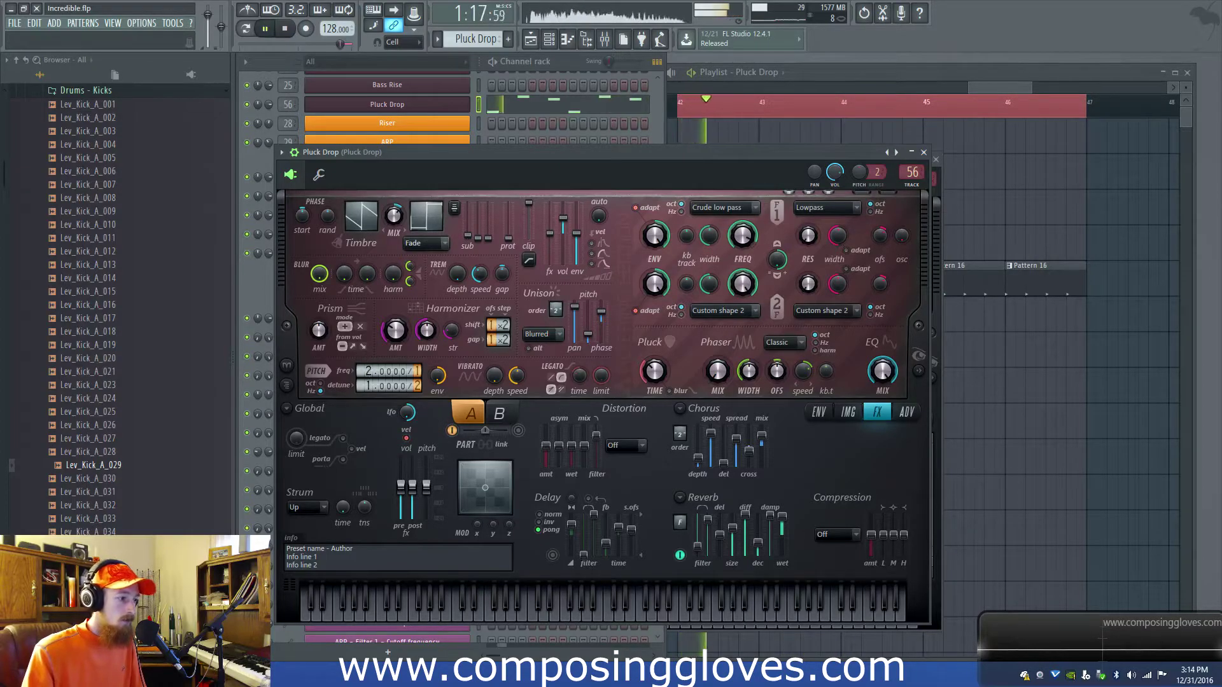
scroll(386, 371, down, 1)
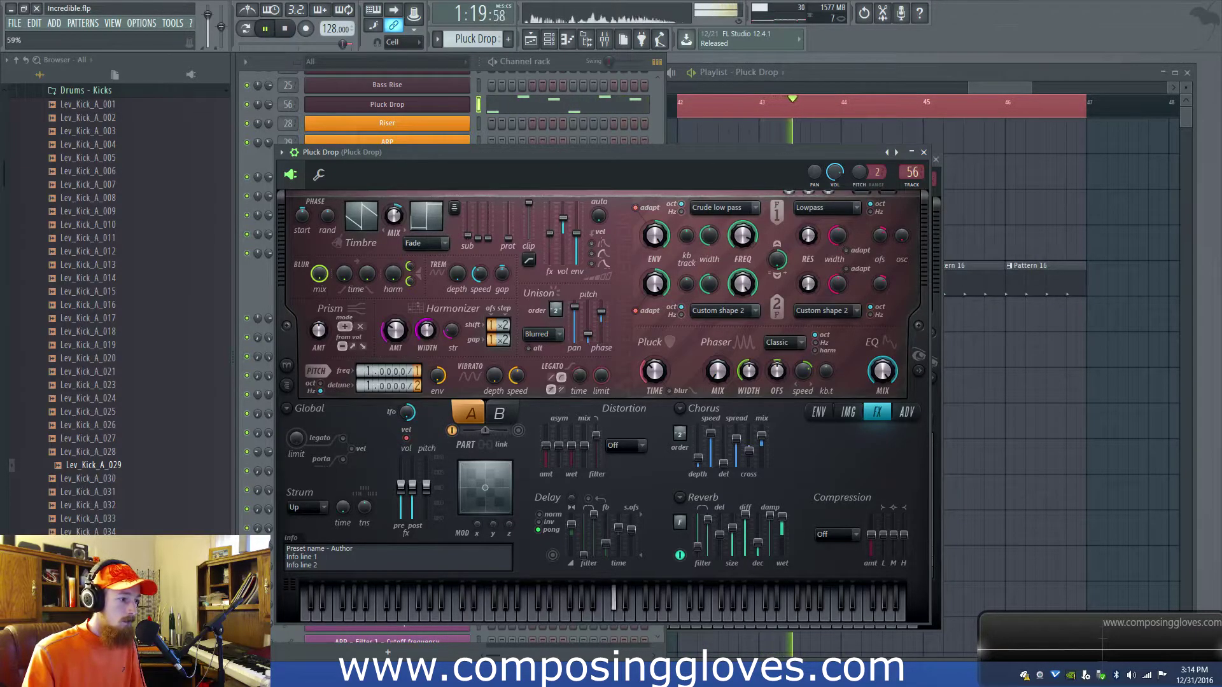
click(849, 412)
click(821, 413)
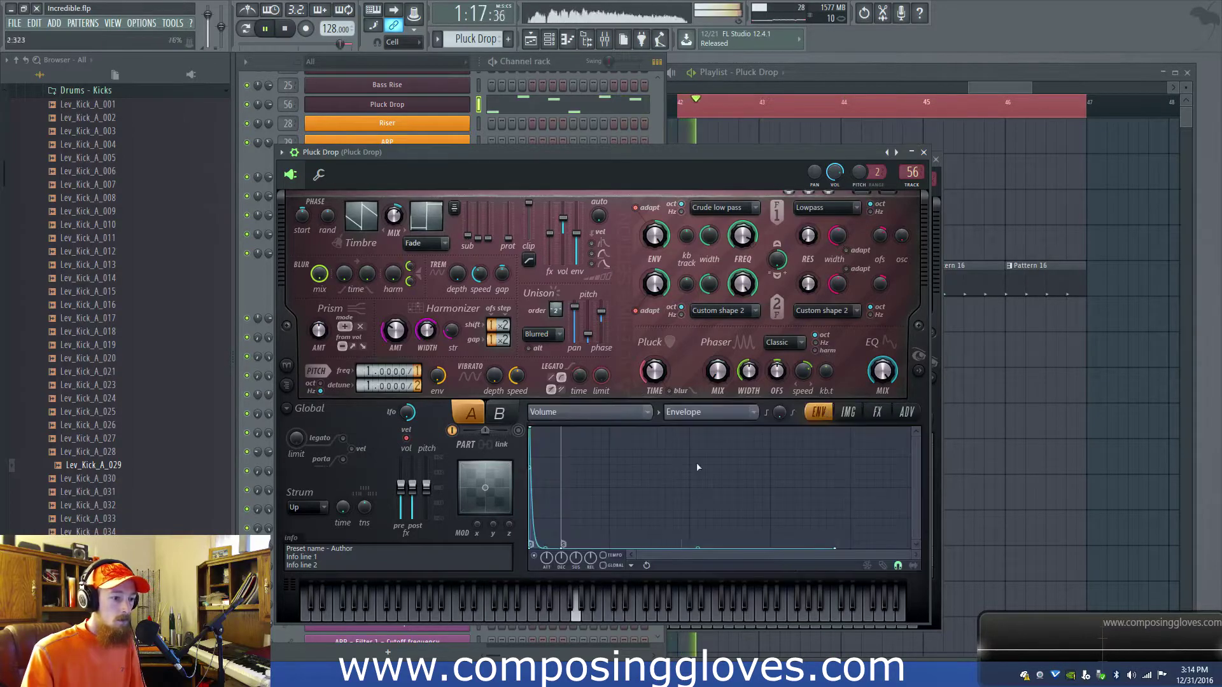
drag(544, 544, 545, 546)
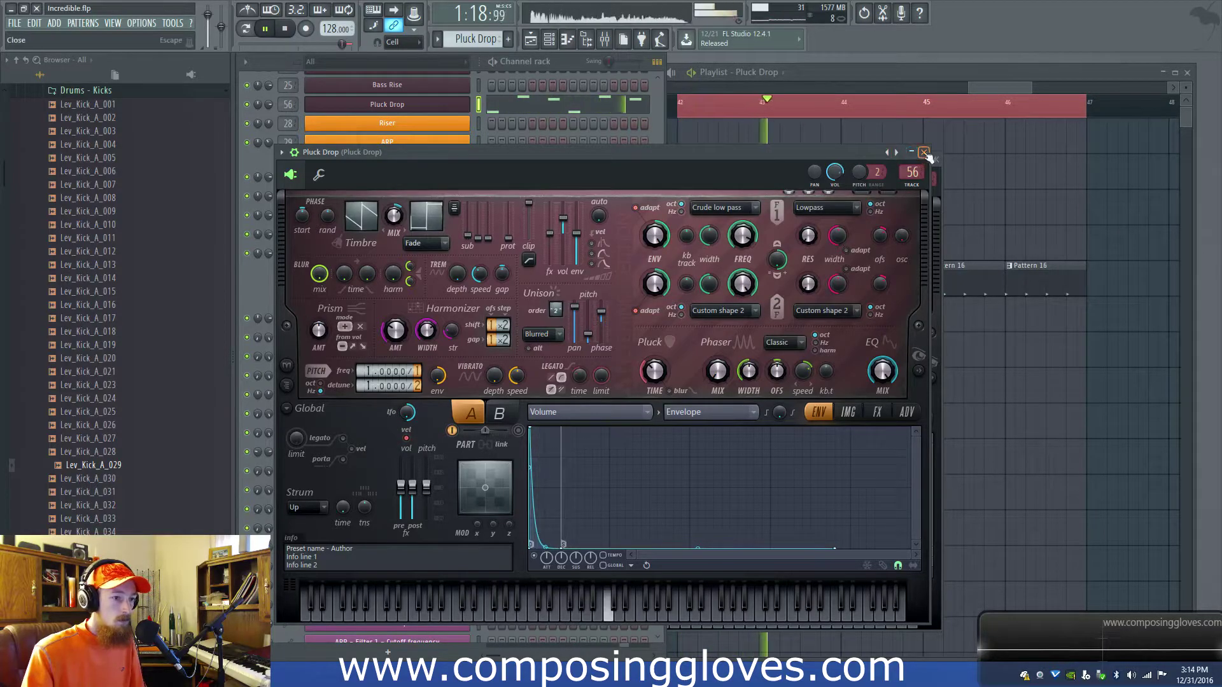
Turn on the pluck's built-in delay, adjust its timbre mix, and close the Pluck Drop and Main Lead synths.
click(877, 411)
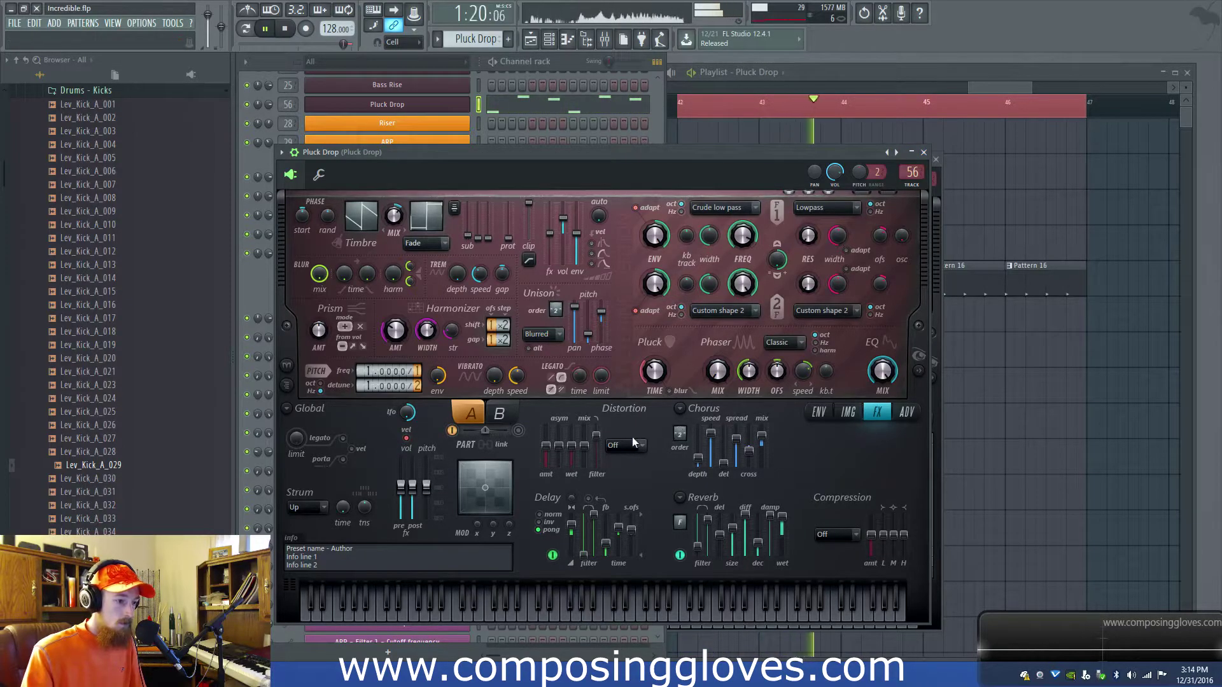
key(space)
drag(393, 216, 392, 205)
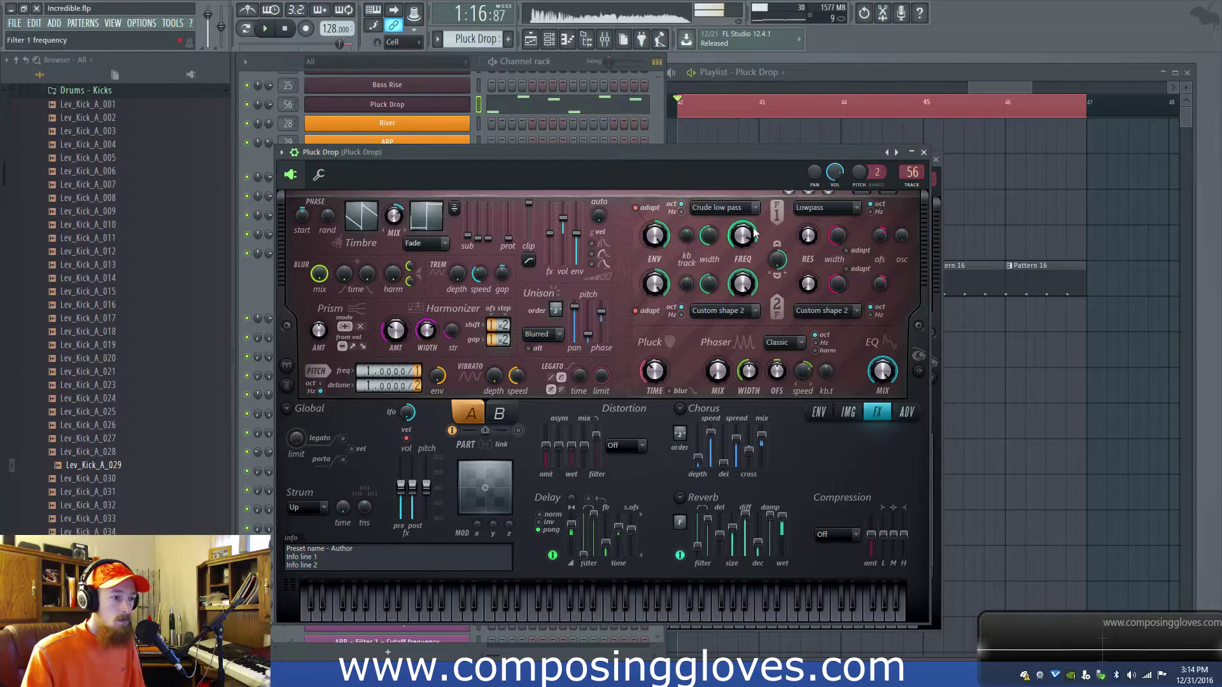
key(space)
click(923, 153)
click(935, 159)
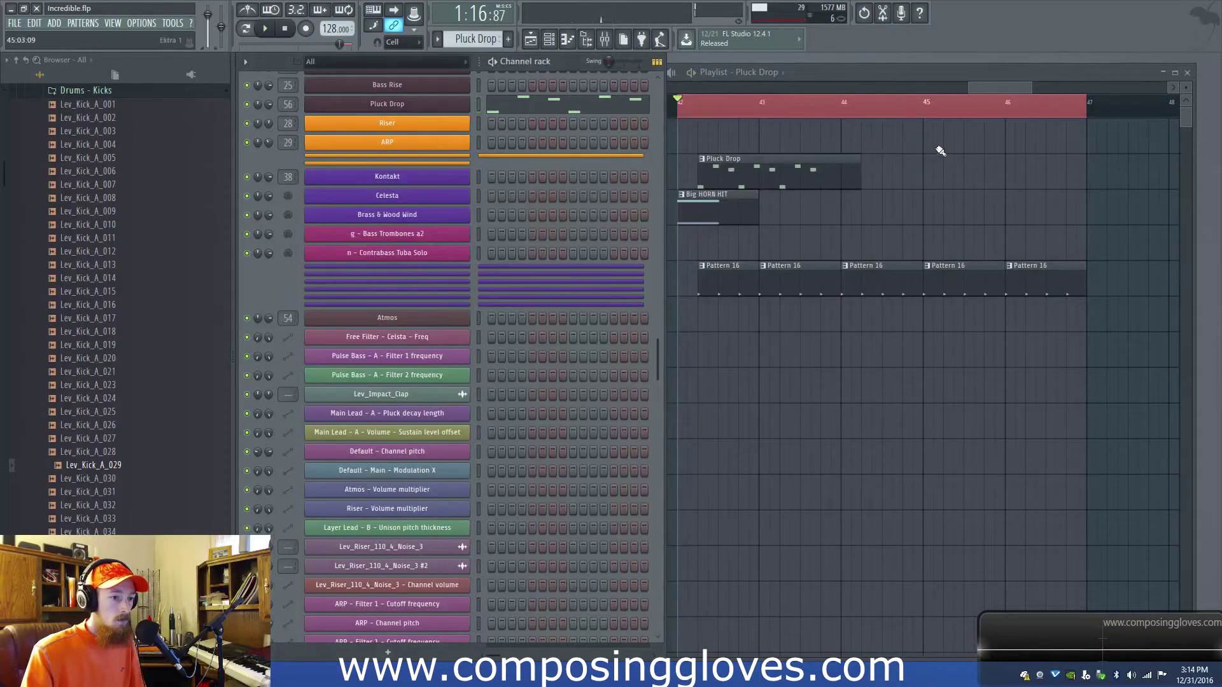
Open the Pluck Drop pattern in the piano roll and review its notes during playback.
click(995, 87)
double_click(726, 171)
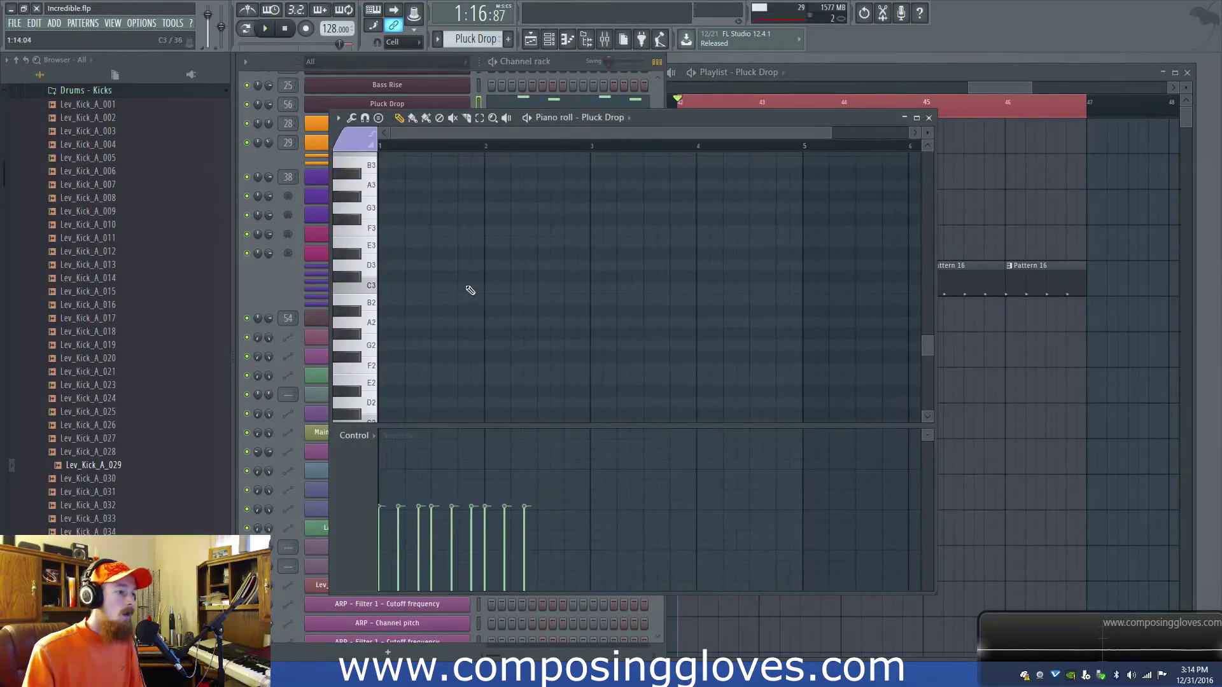
scroll(474, 285, up, 5)
key(space)
scroll(502, 309, down, 3)
ctrl+scroll(491, 311, up, 3)
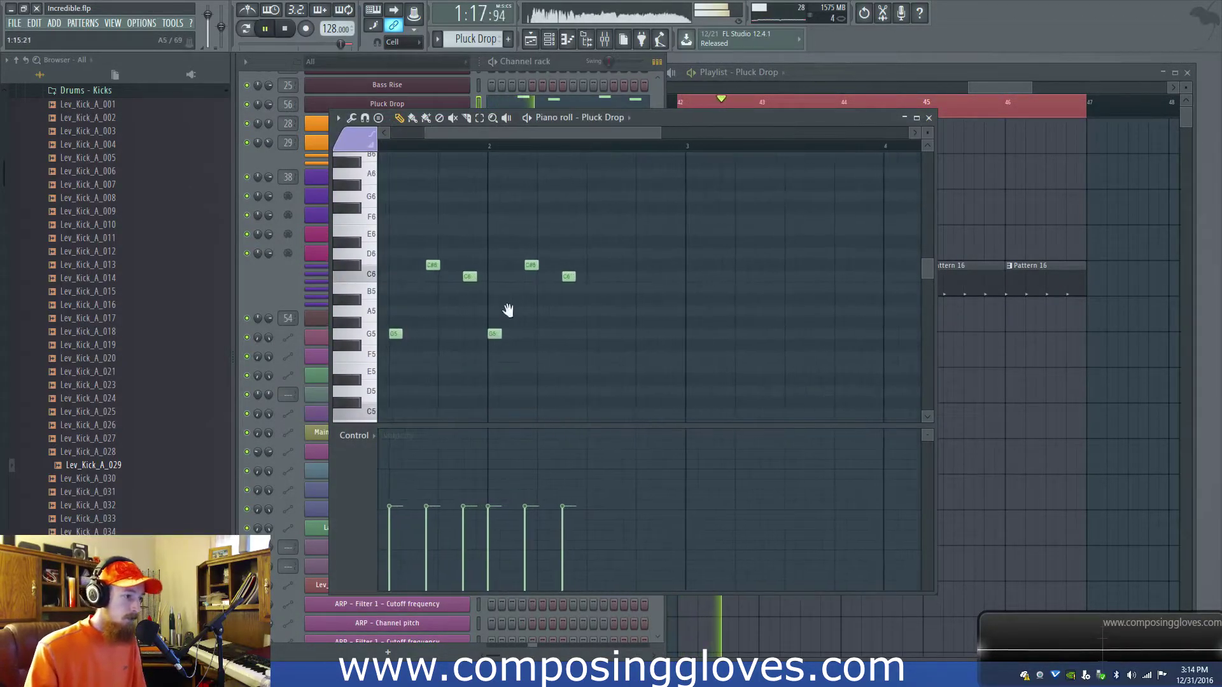
key(space)
key(space)
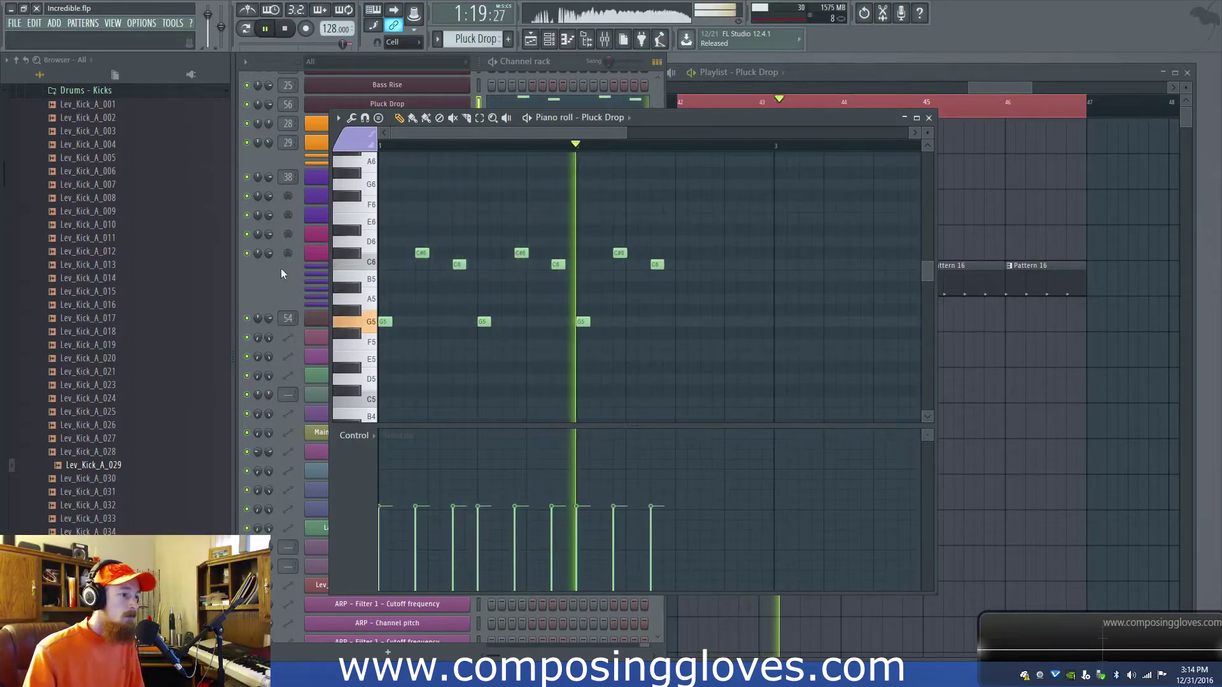
key(space)
Clone the Pluck Drop channel and copy its notes into the clone, Pluck Drop #2.
click(261, 271)
right_click(428, 101)
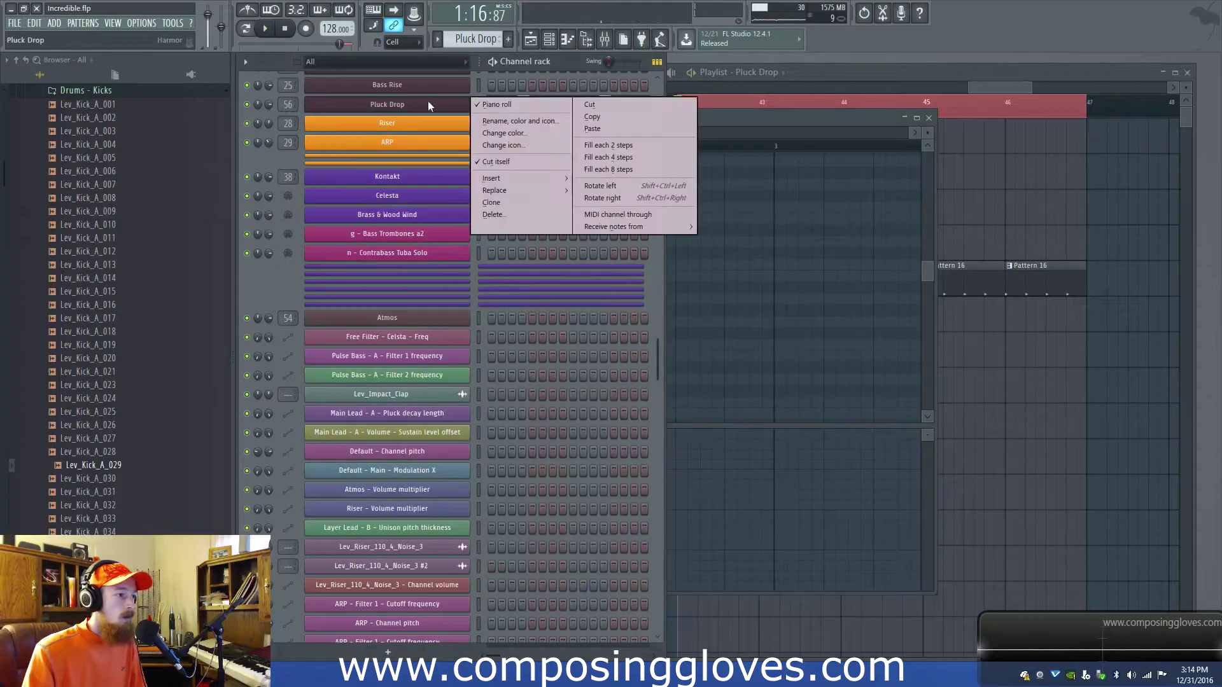
click(539, 181)
right_click(417, 102)
click(607, 115)
right_click(468, 120)
click(621, 147)
Open the Pluck Drop #2 synth and, during playback, raise its chorus depth, set unison pitch to about 81%, and lower unison pan.
click(403, 124)
click(403, 124)
key(space)
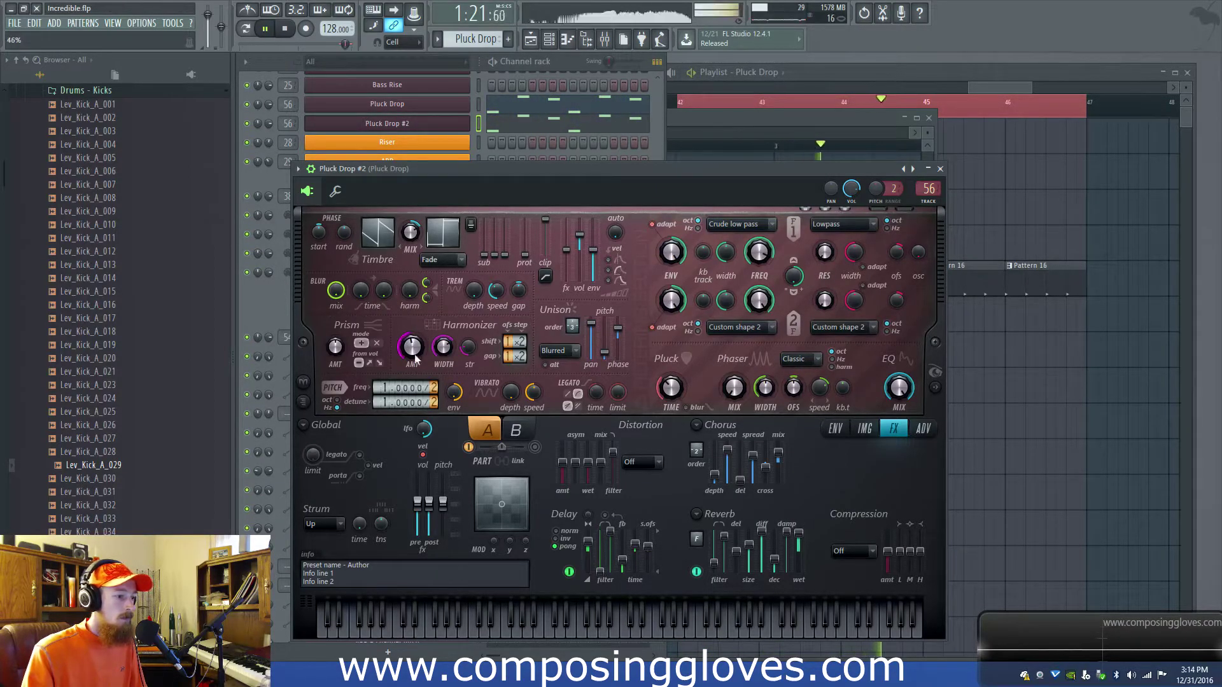
drag(716, 474, 715, 454)
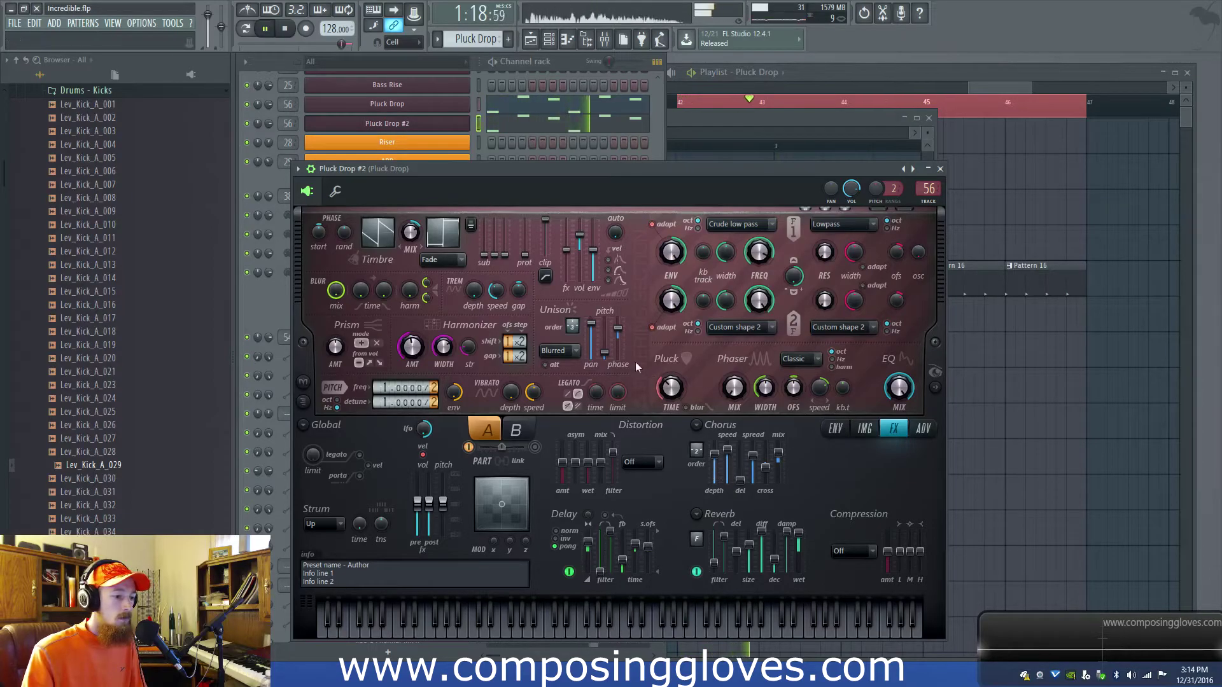
drag(605, 352, 606, 323)
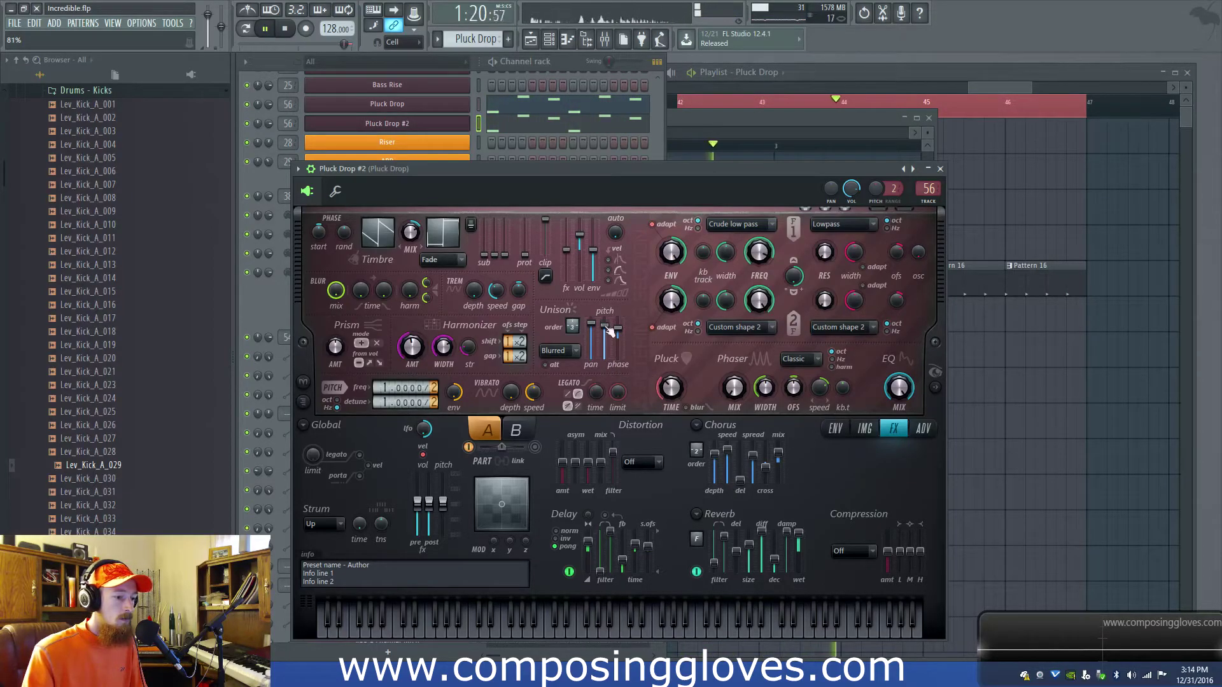
drag(591, 323, 591, 326)
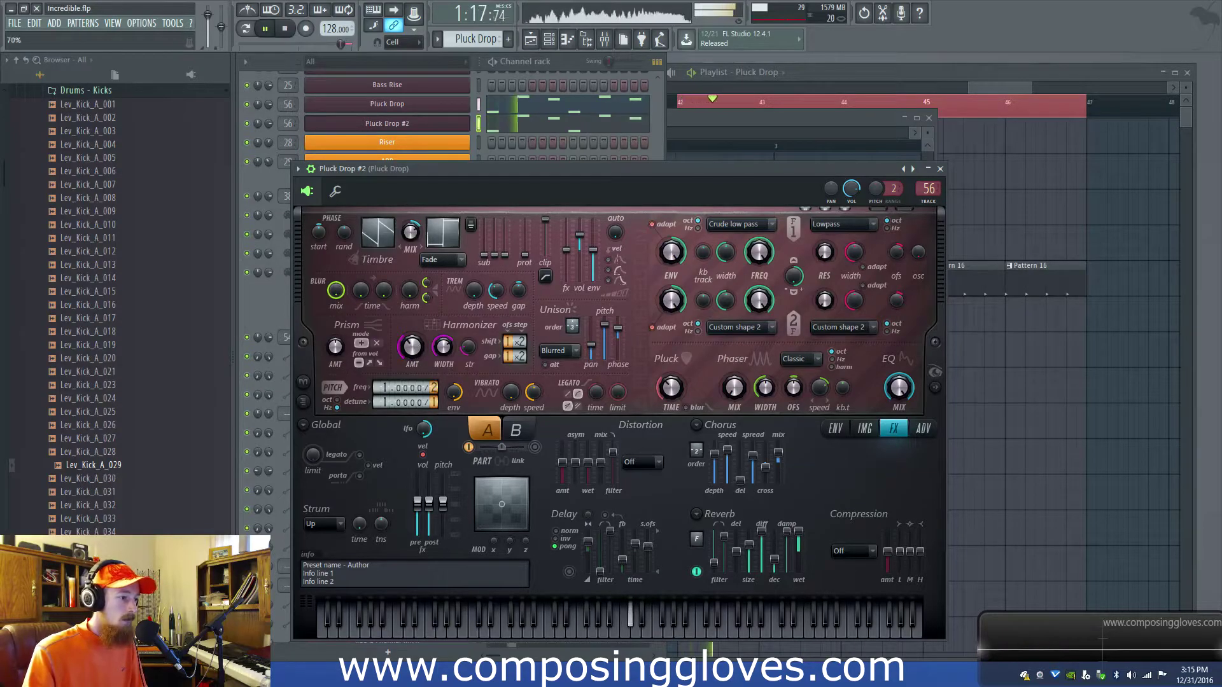
Adjust the timbre mix of Pluck Drop #2 and reshape the decay of its volume envelope.
drag(412, 237, 412, 243)
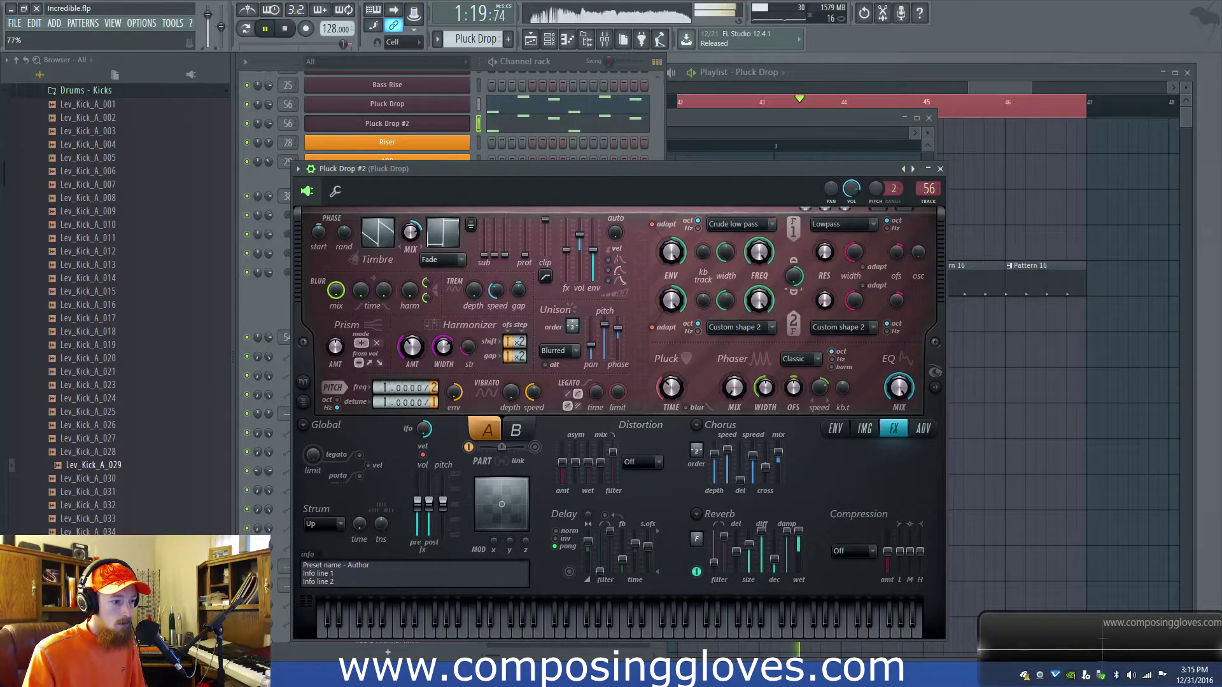
click(864, 428)
click(835, 428)
key(space)
mouse_move(563, 561)
mouse_down()
mouse_move(562, 524)
mouse_move(561, 541)
mouse_up()
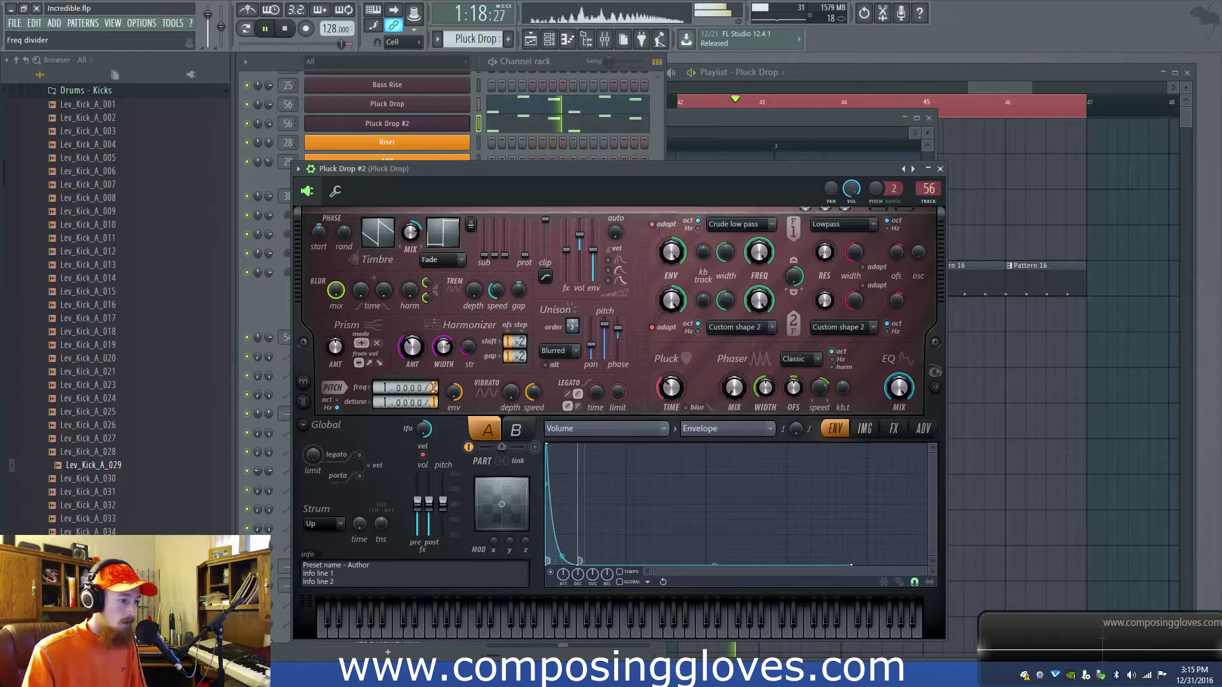
Close the Pluck Drop #2 synth, check the pluck notes against the playlist arrangement, and close the piano roll.
click(939, 169)
key(space)
key(F7)
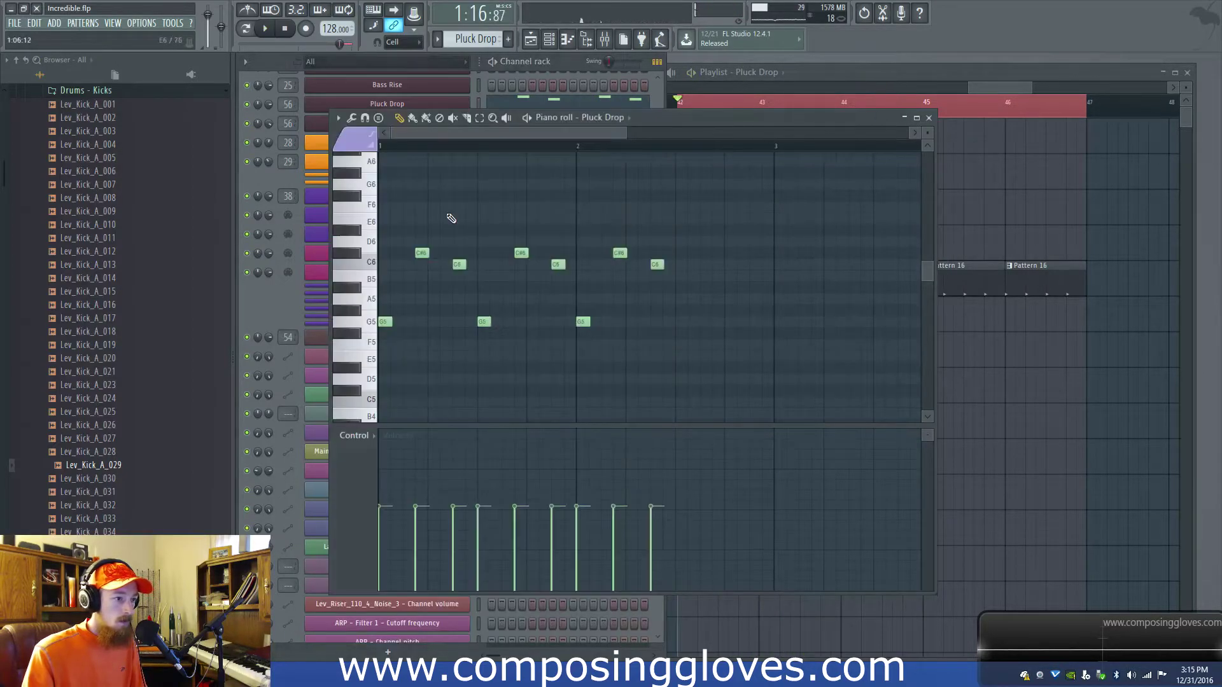
click(977, 72)
scroll(963, 86, down, 3)
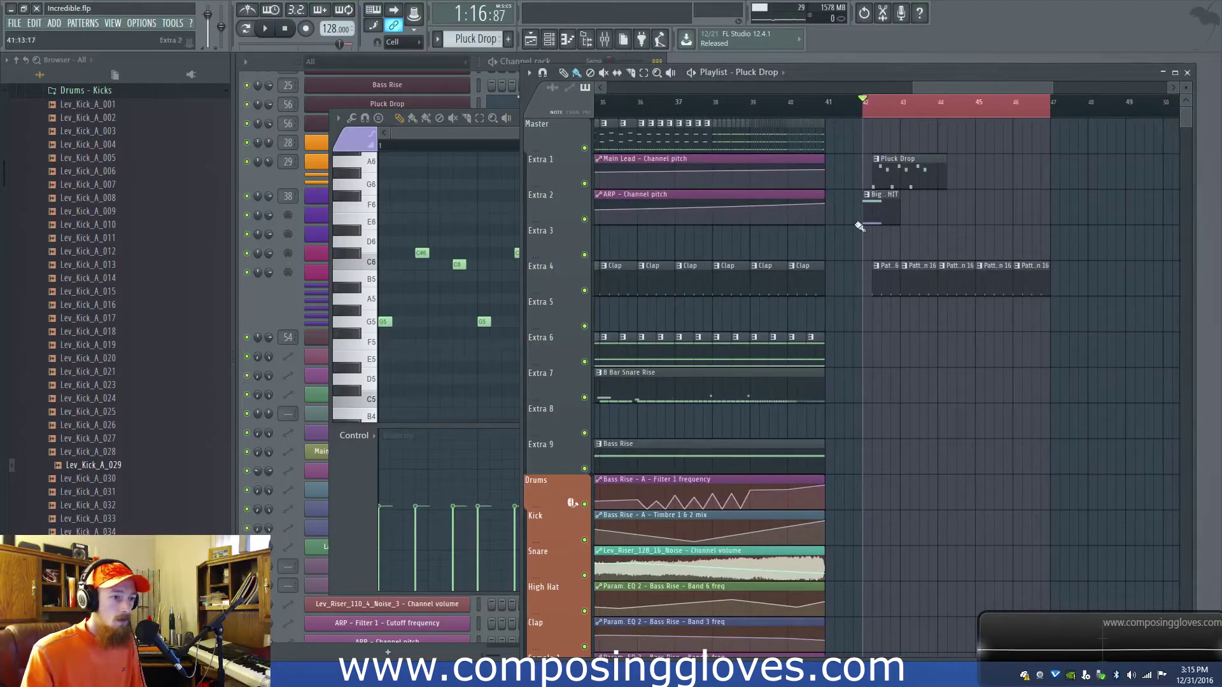
click(483, 148)
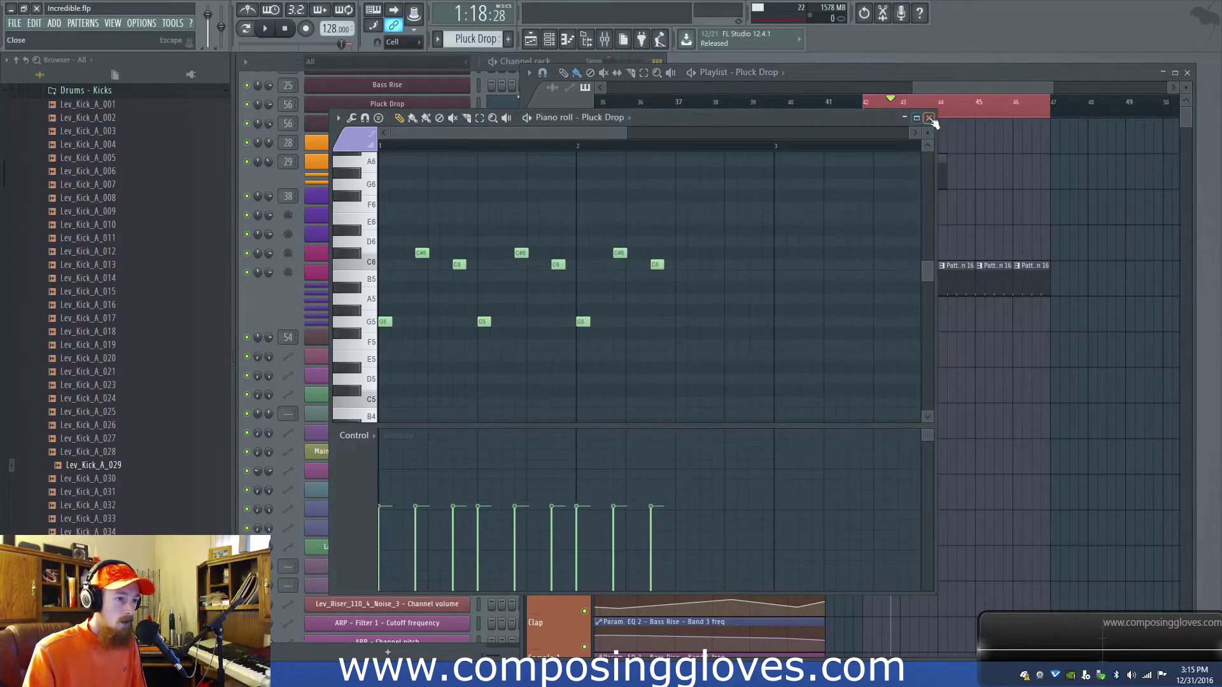
click(928, 119)
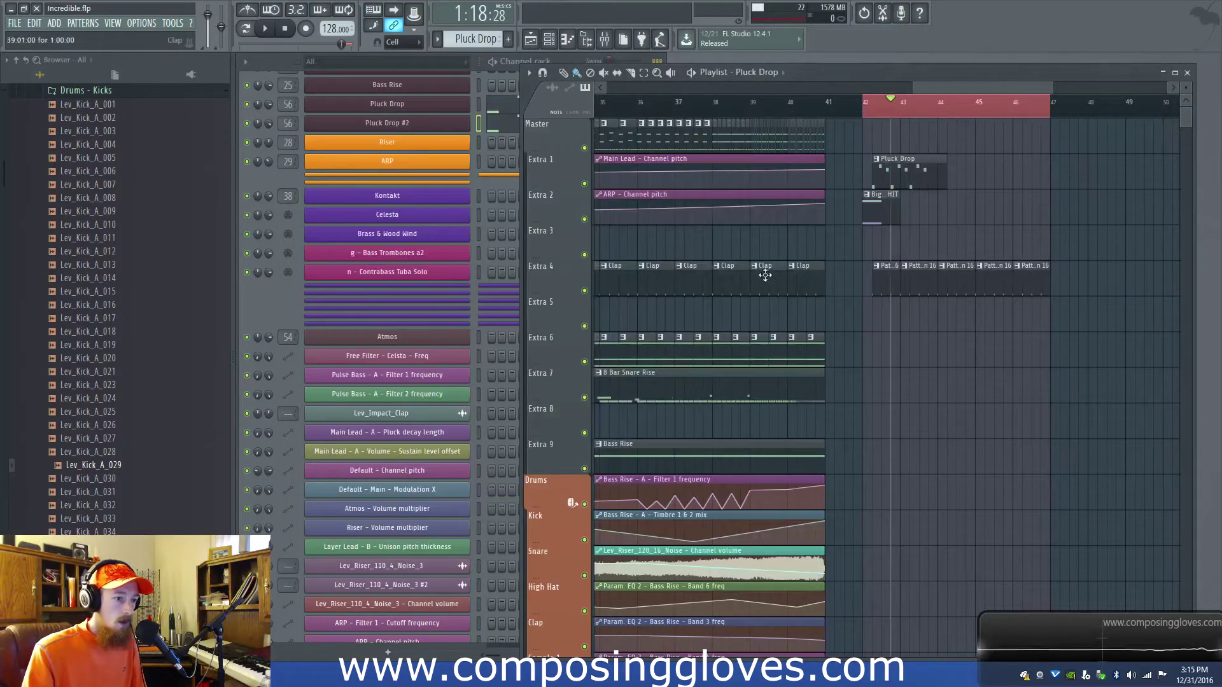
Try two Clap pattern clips on the Extra 5 track from bar 42 during playback, and delete both clips.
key(space)
drag(922, 327, 887, 324)
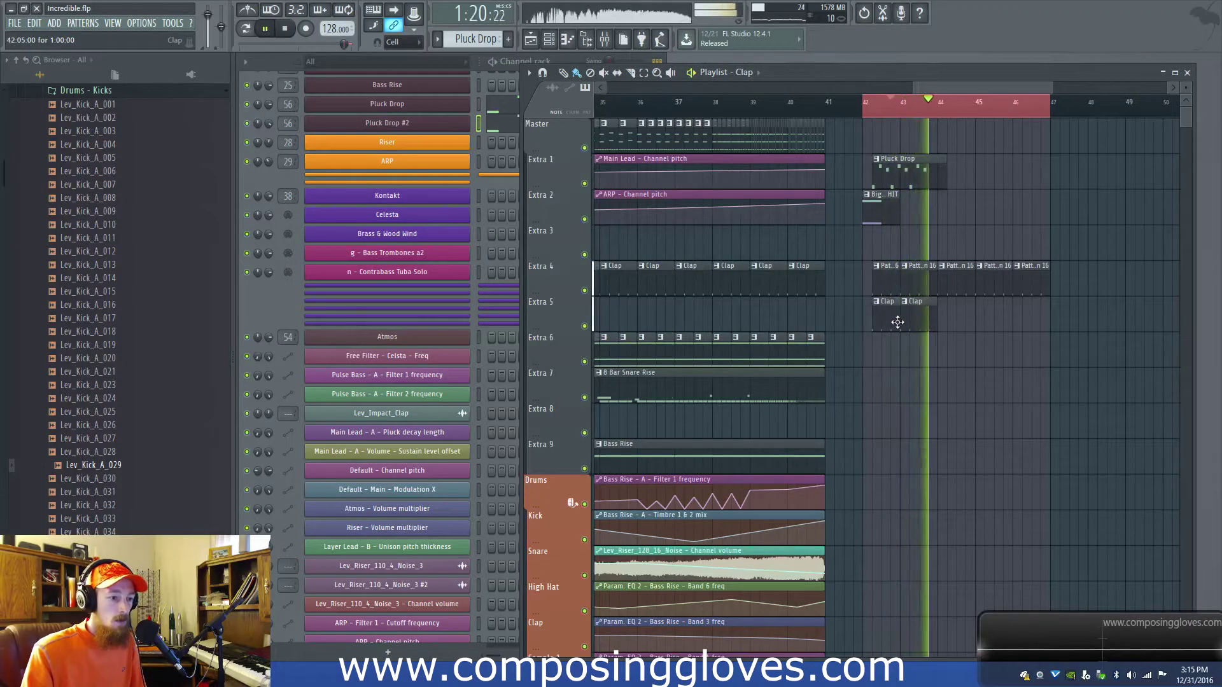
right_click(902, 325)
key(space)
key(space)
click(908, 321)
drag(925, 316, 935, 316)
key(space)
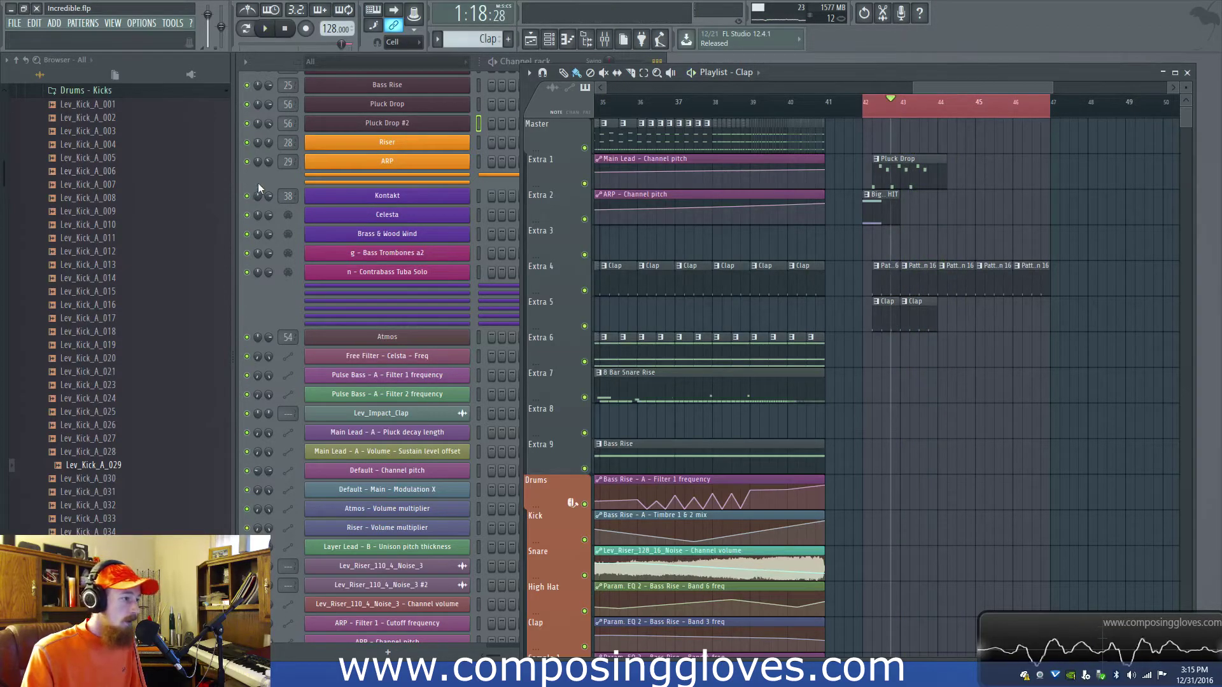
click(258, 188)
right_click(875, 309)
right_click(910, 311)
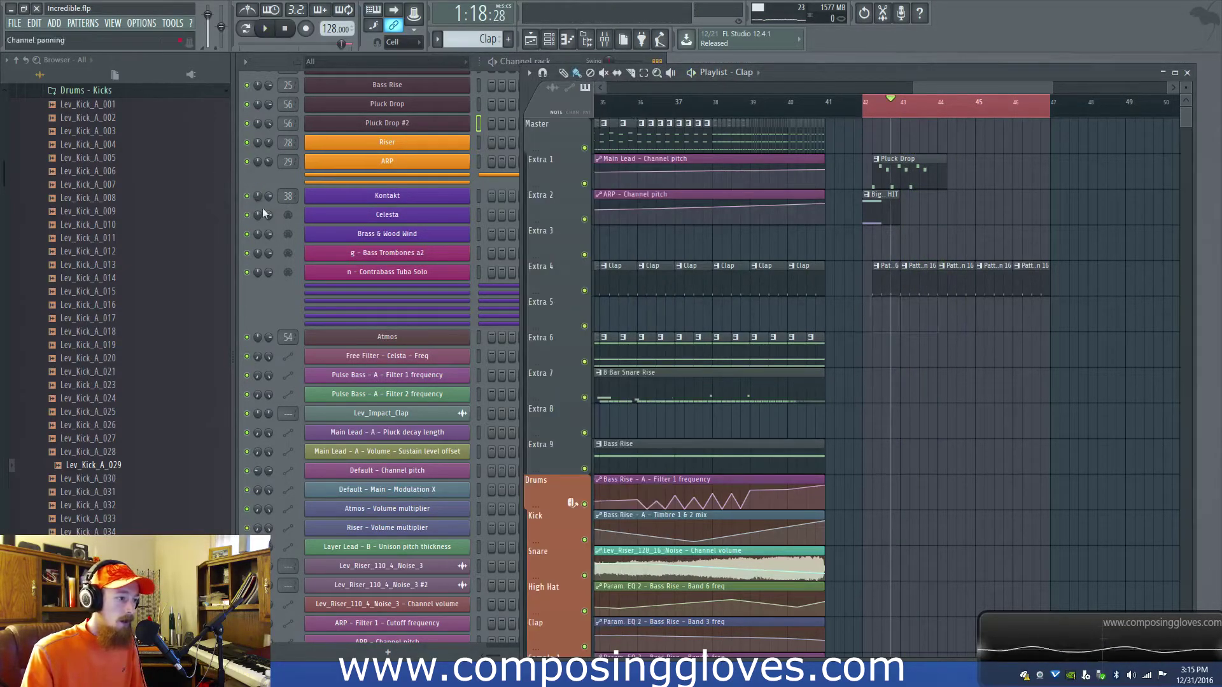
Play the drop from bar 42, then adjust the pitch of the Lev_Kick_A_029 sample using the Auto stretch mode.
click(275, 309)
click(870, 103)
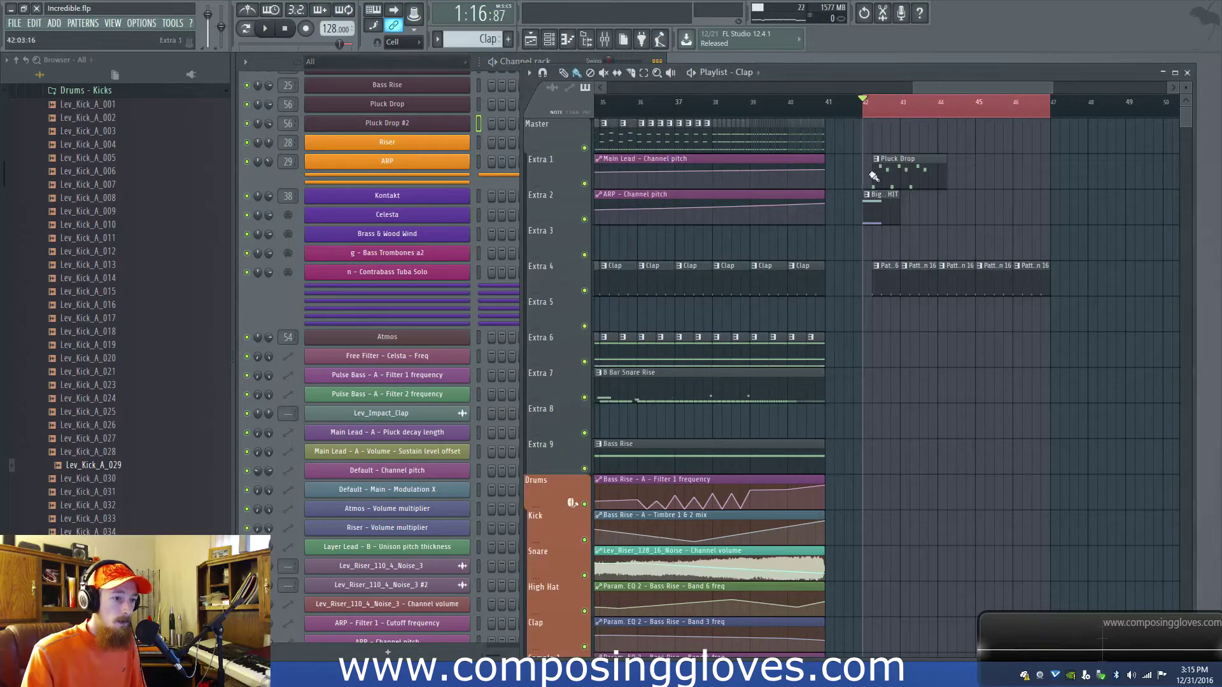
key(space)
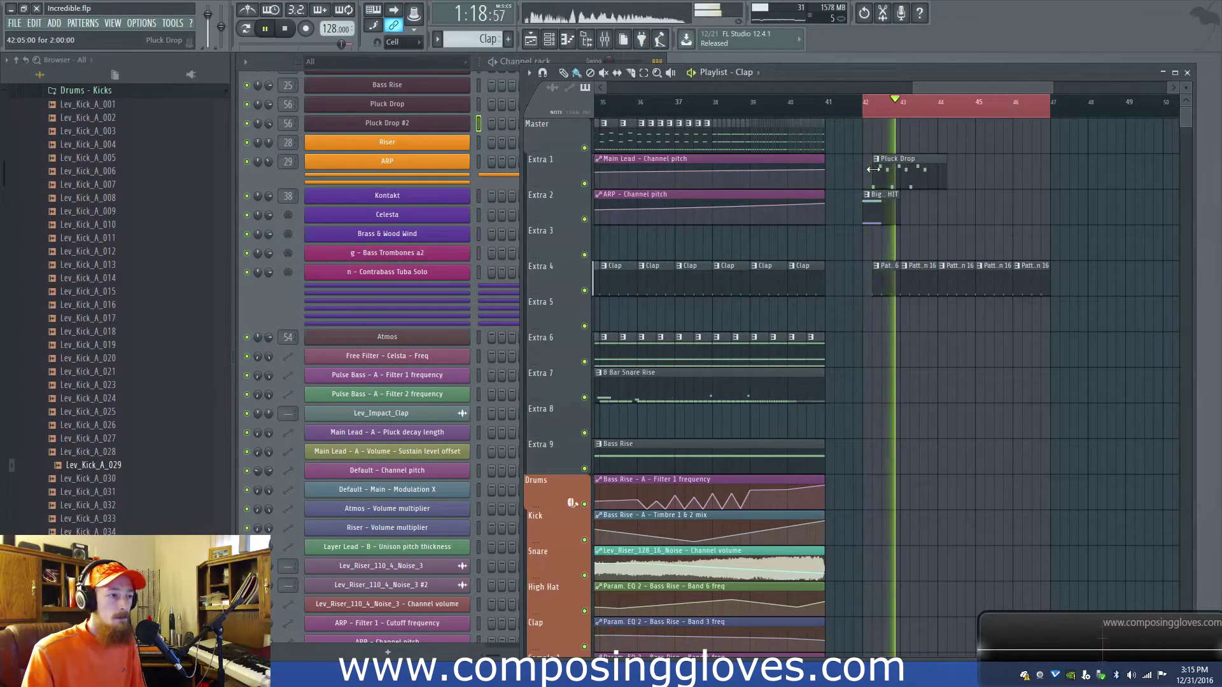
key(space)
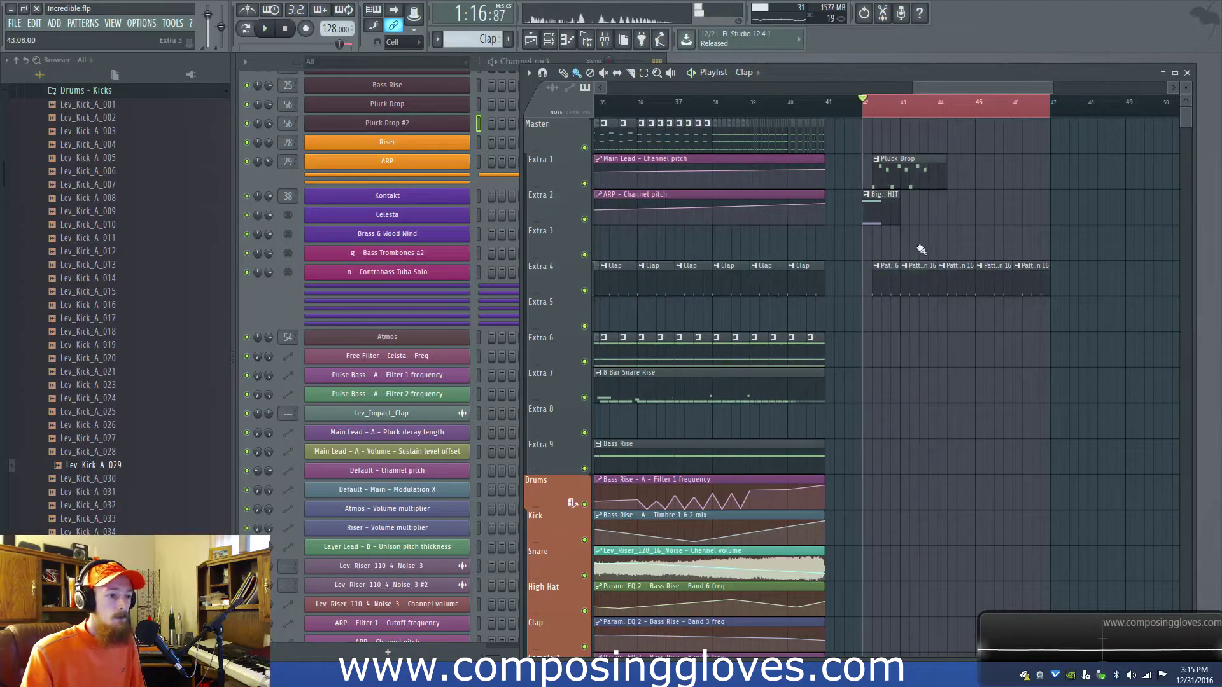
click(280, 185)
scroll(414, 166, up, 5)
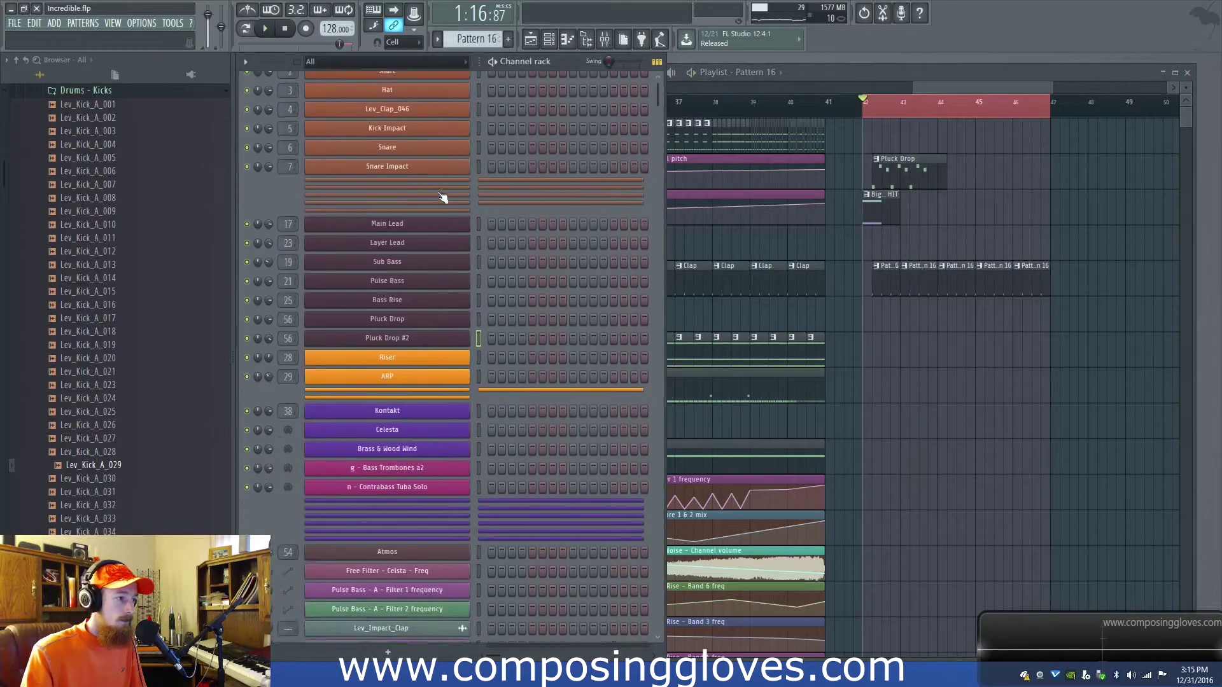
click(414, 93)
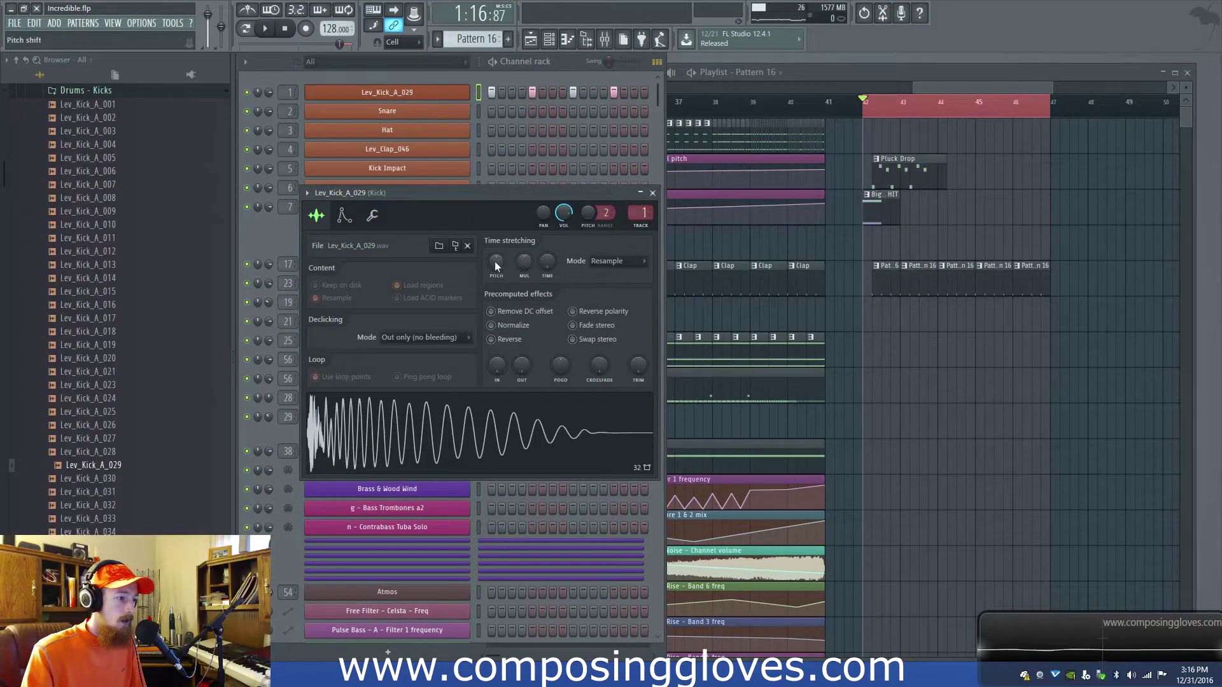
click(536, 431)
key(space)
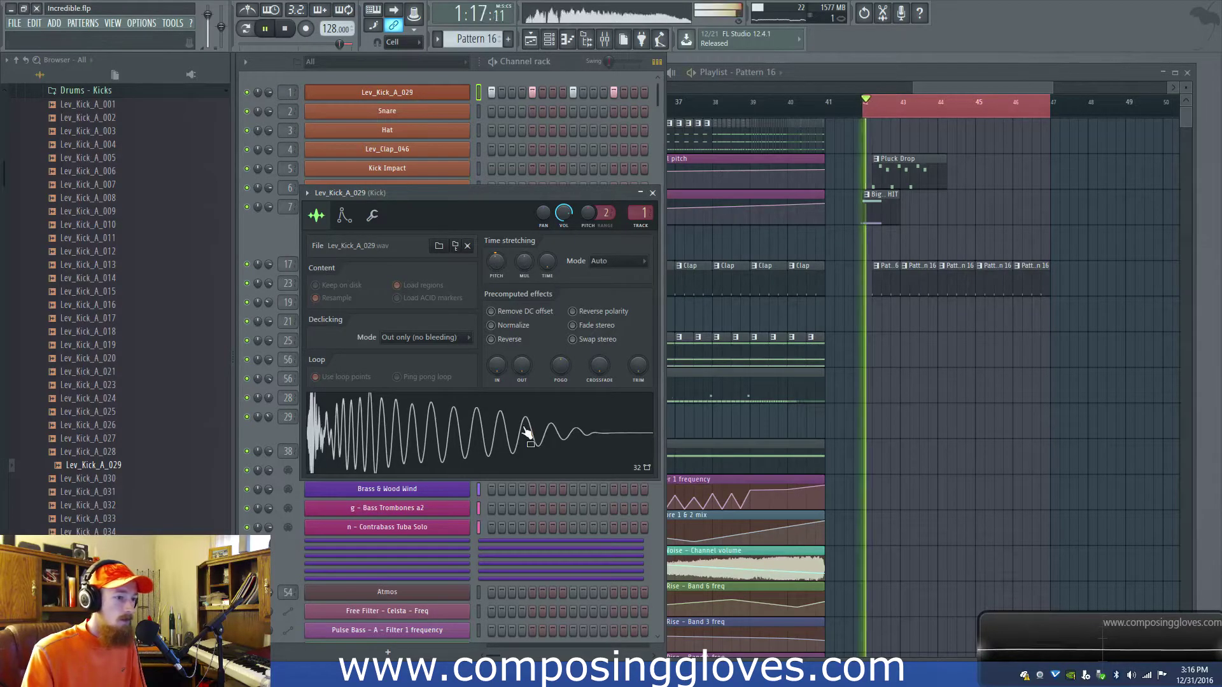
click(652, 192)
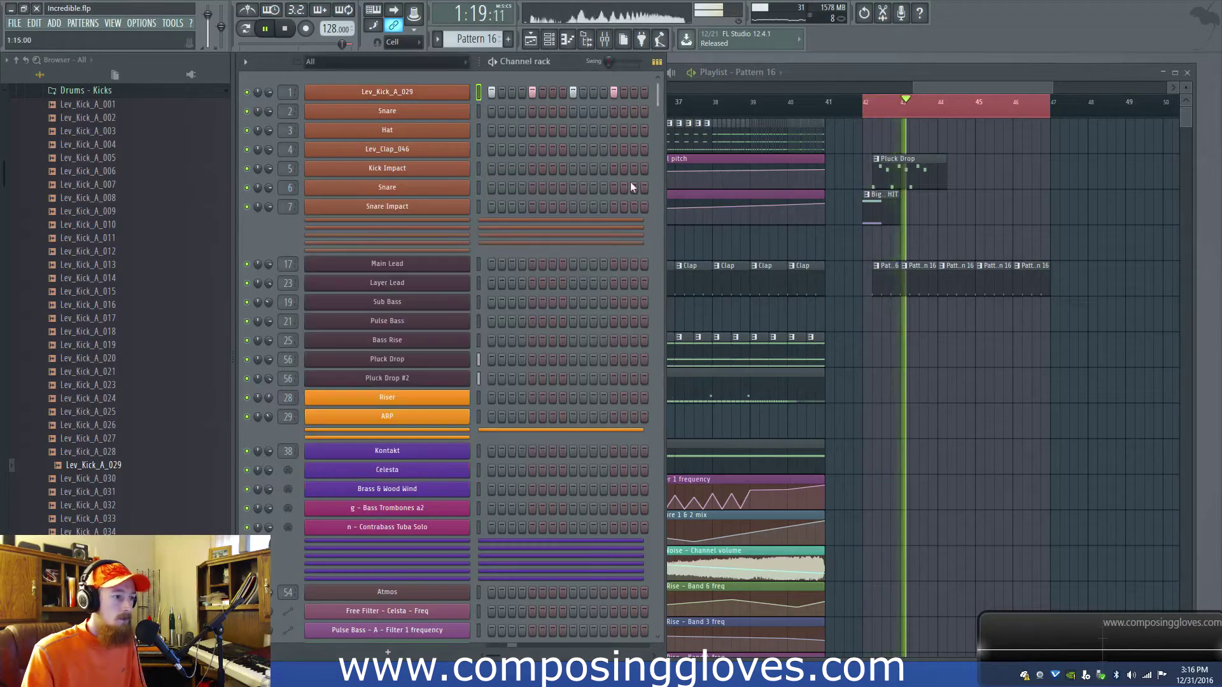
Open the Sub Bass piano roll for Pattern 16 and place a G3 note near the bar's start after trying higher pitches.
key(space)
right_click(443, 308)
click(513, 300)
click(398, 334)
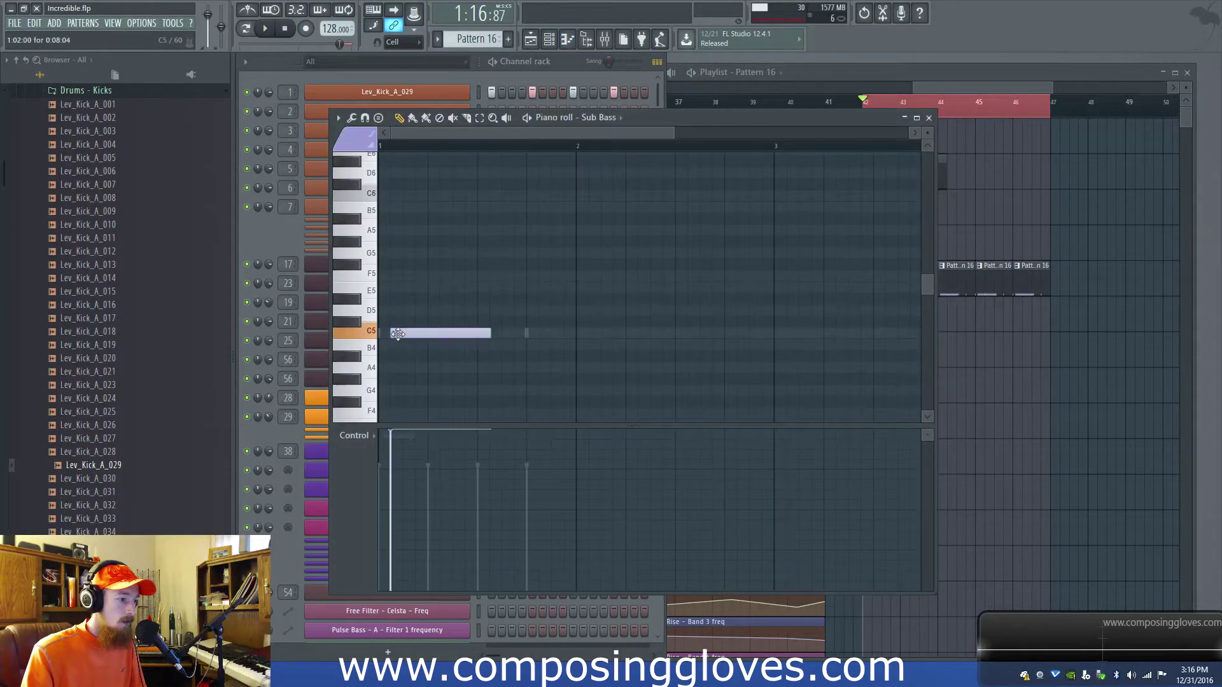
drag(388, 334, 372, 394)
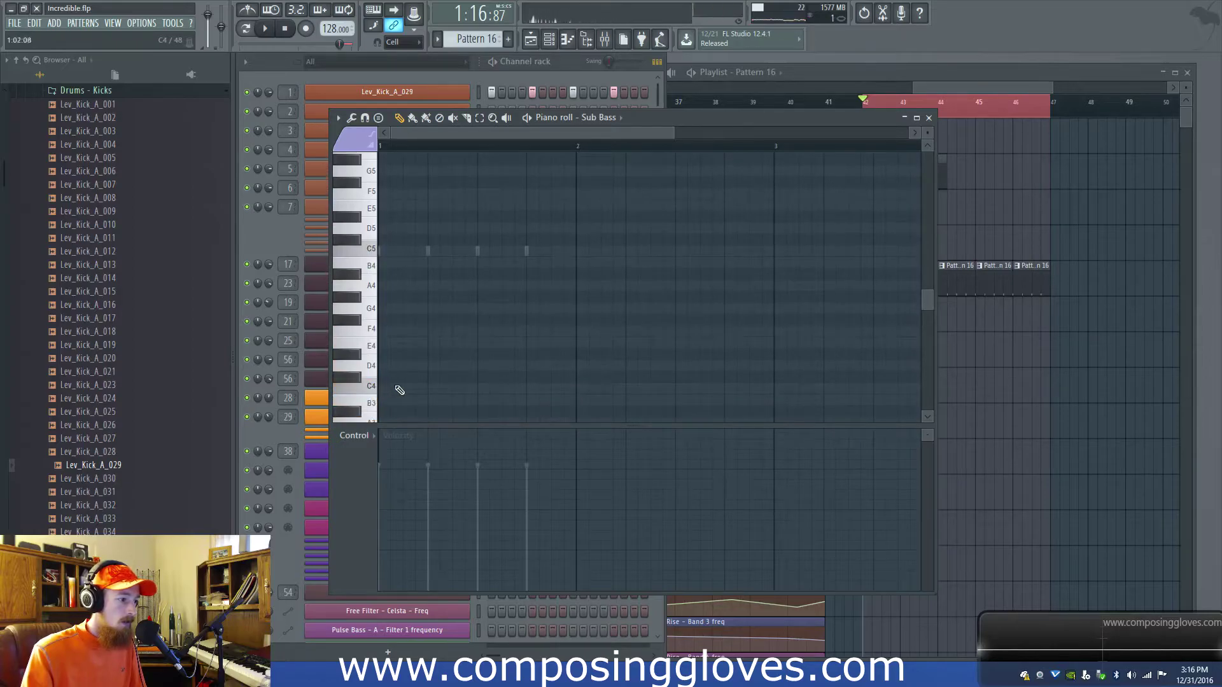
scroll(401, 390, down, 2)
click(390, 274)
right_click(418, 275)
scroll(411, 304, down, 4)
click(394, 344)
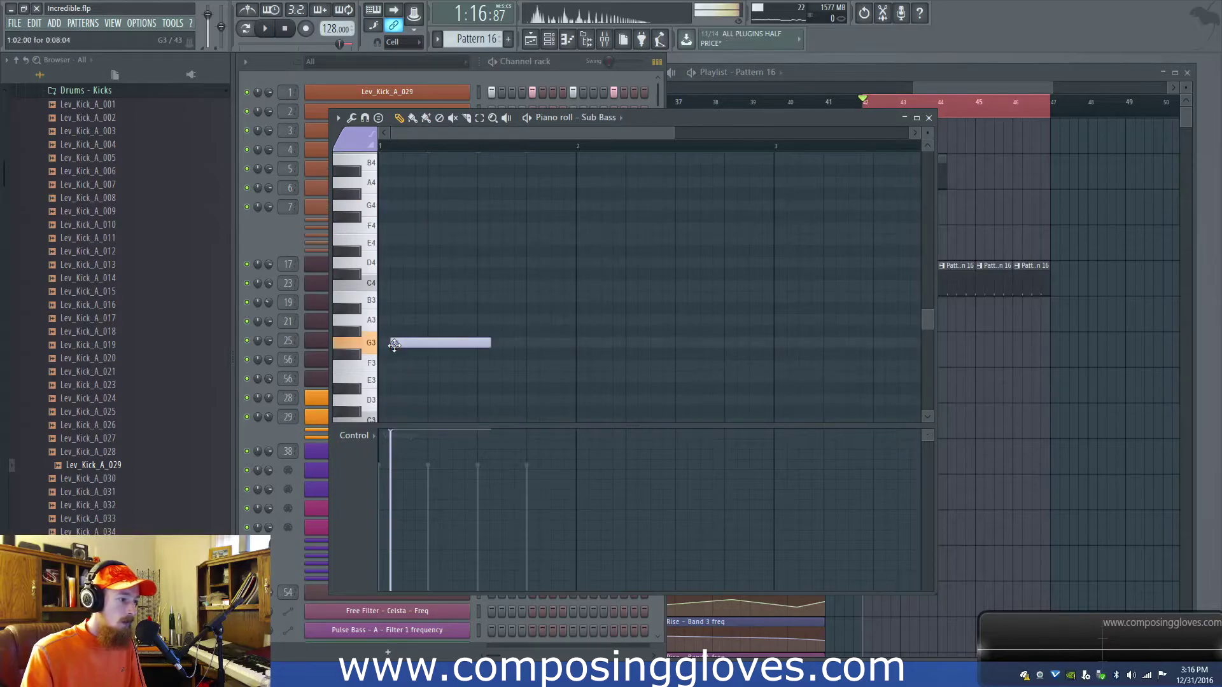
Build a four-note G3 sub bass line across the bar, each note placed shortly after a kick hit.
key(space)
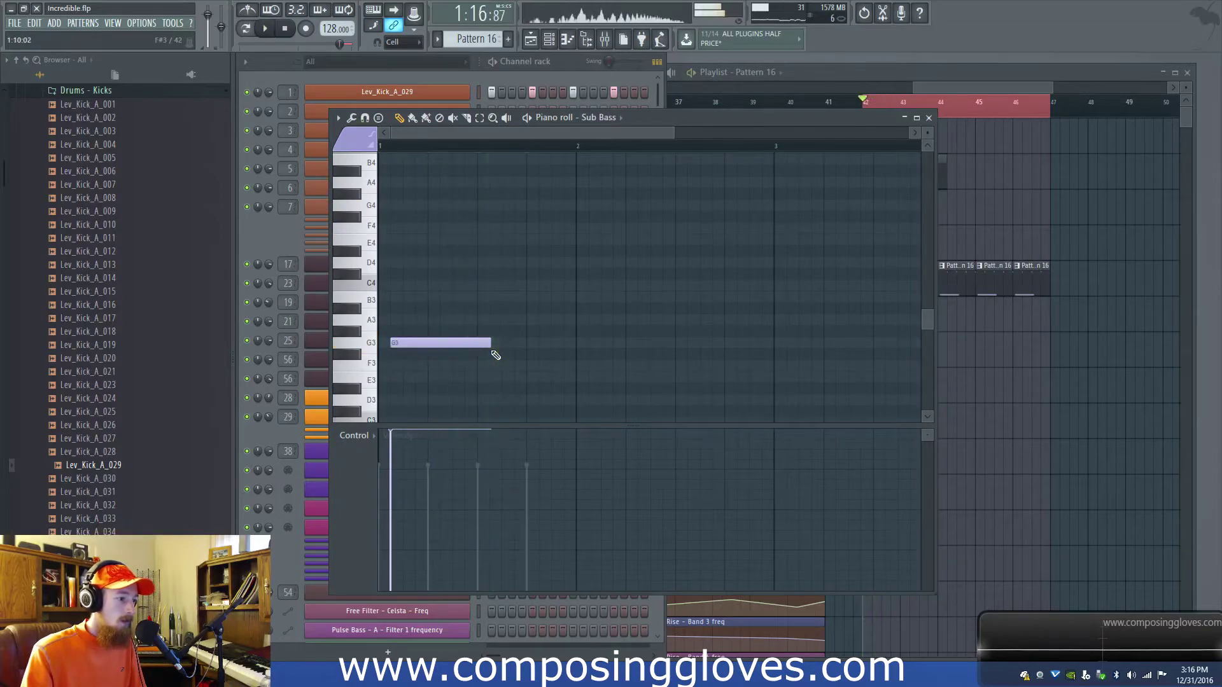
click(454, 343)
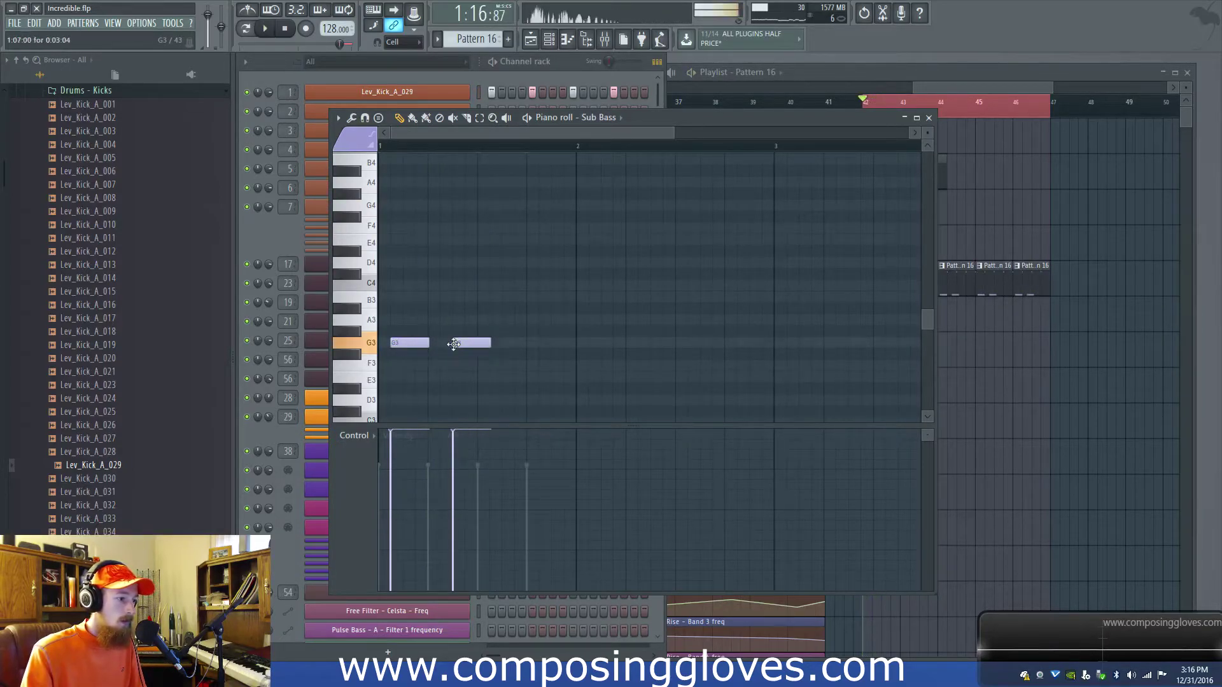
click(519, 345)
click(563, 343)
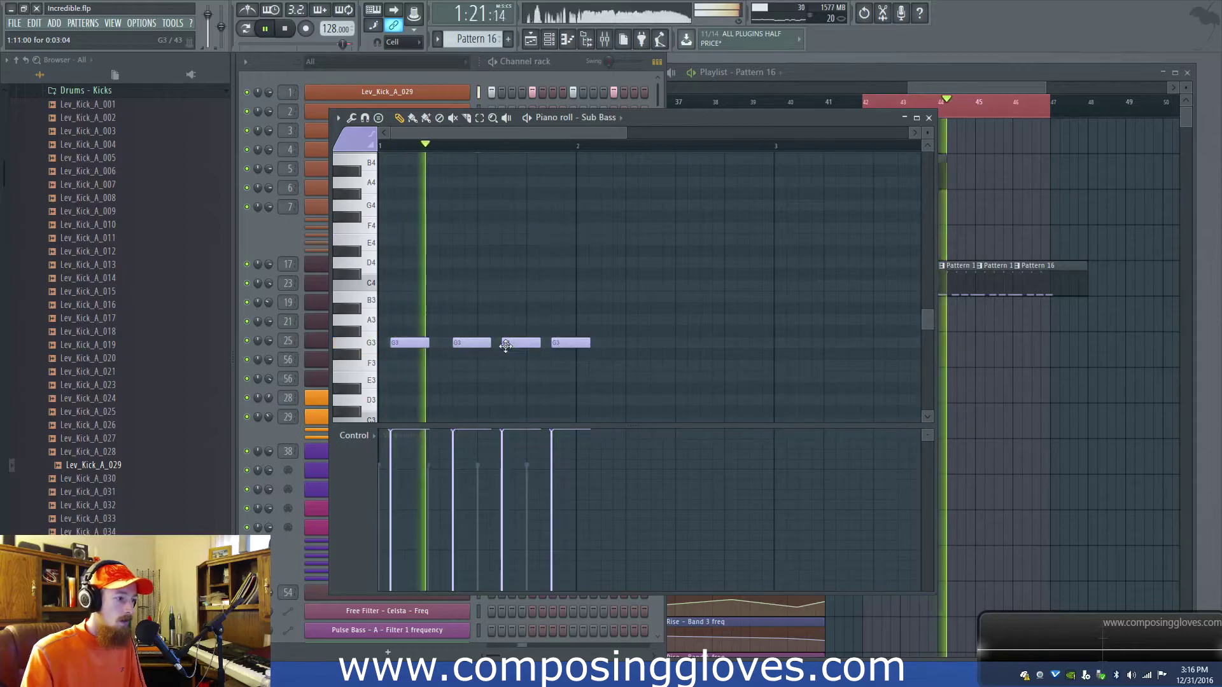
key(space)
Shorten the last G3 sub bass note to end just before bar 2, so the Pattern 16 clips span one bar.
click(1042, 279)
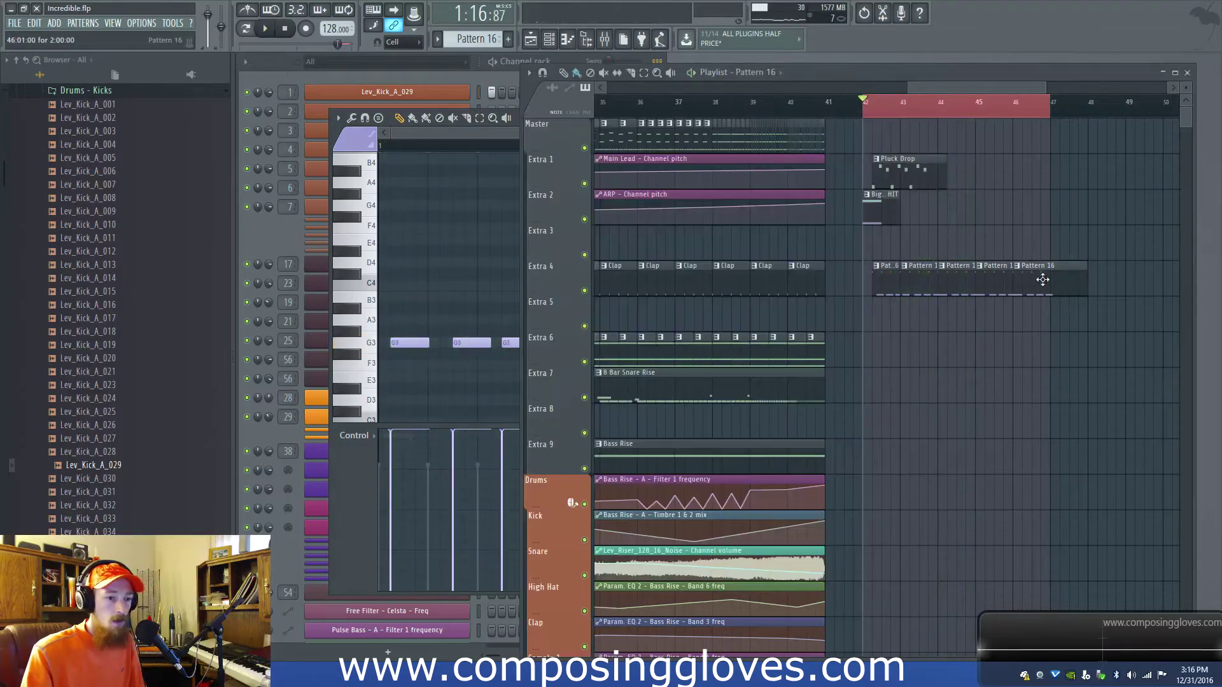
drag(923, 317, 924, 283)
click(504, 348)
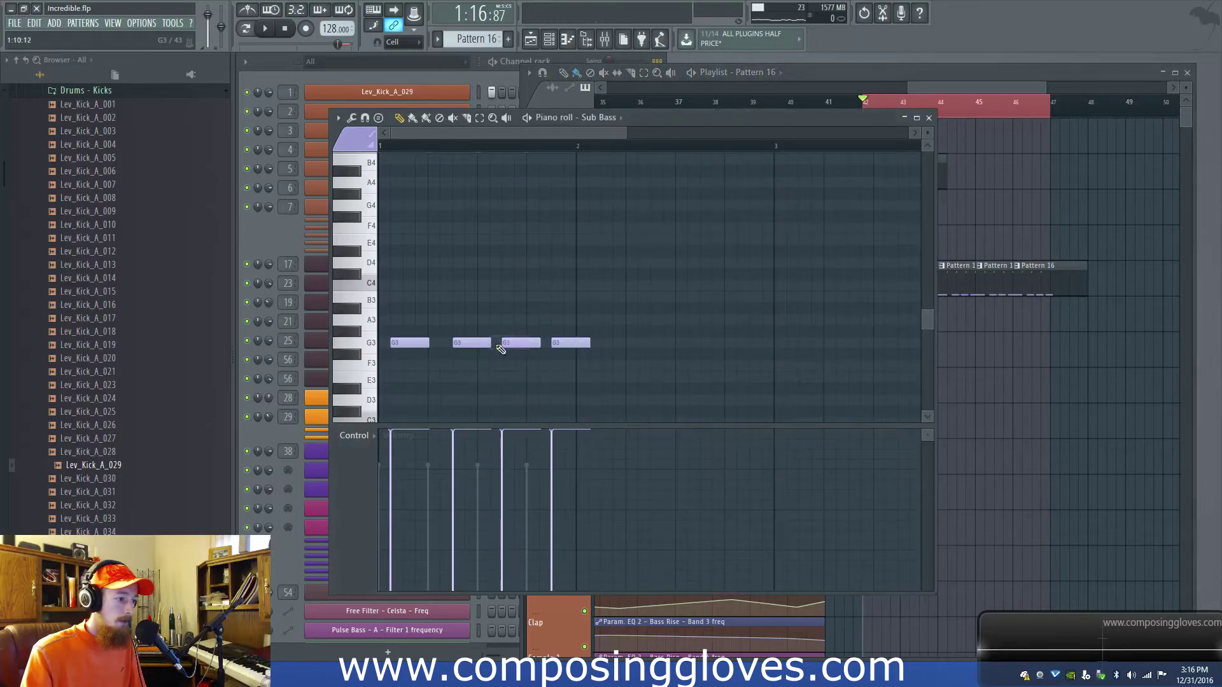
drag(585, 345, 575, 355)
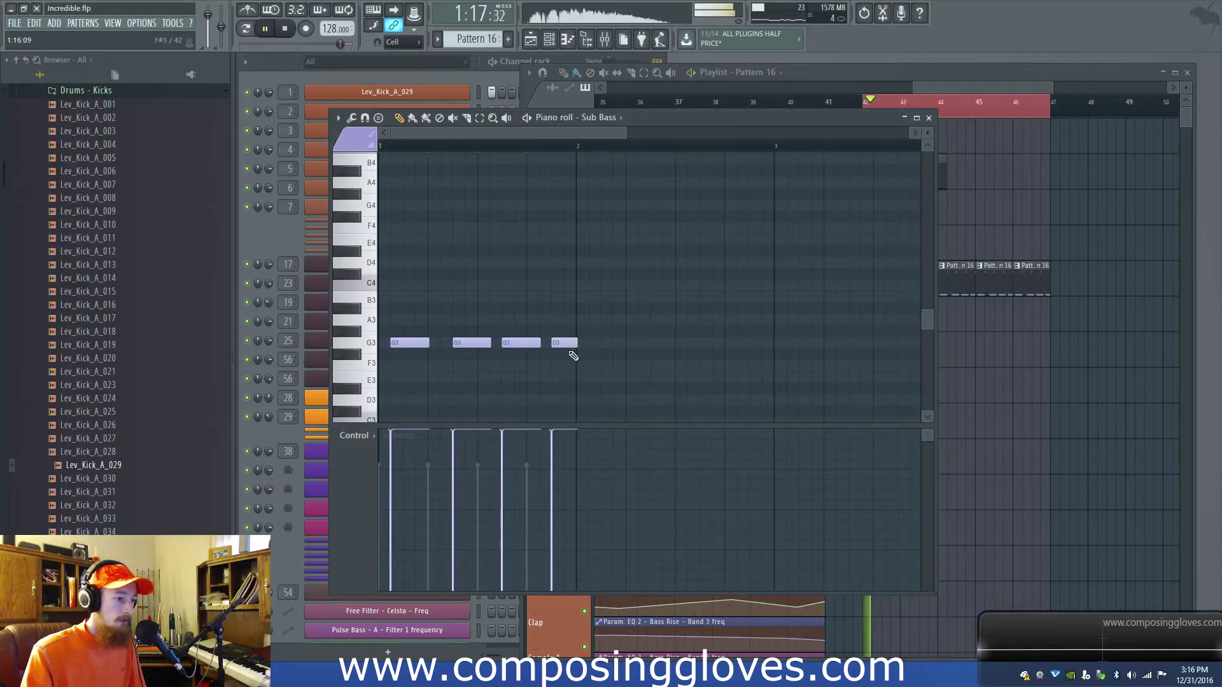
scroll(573, 353, up, 3)
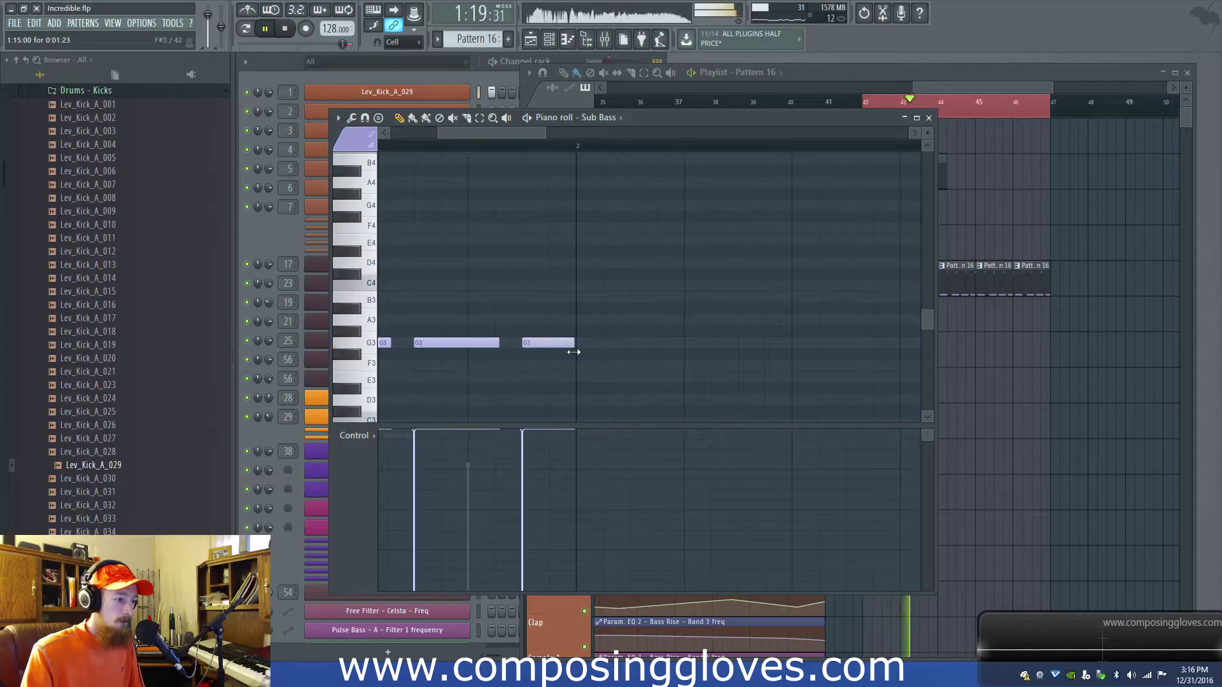
scroll(573, 353, down, 3)
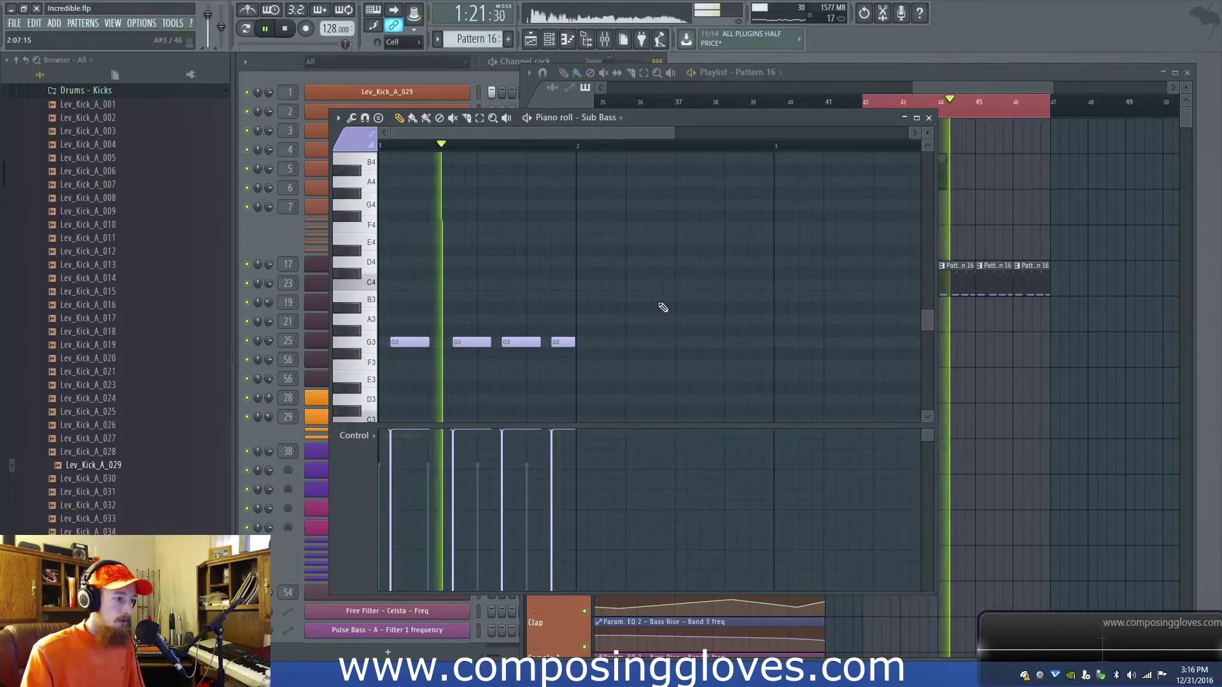
Transpose all four sub bass notes down an octave to G2 and close the piano roll.
scroll(629, 293, down, 2)
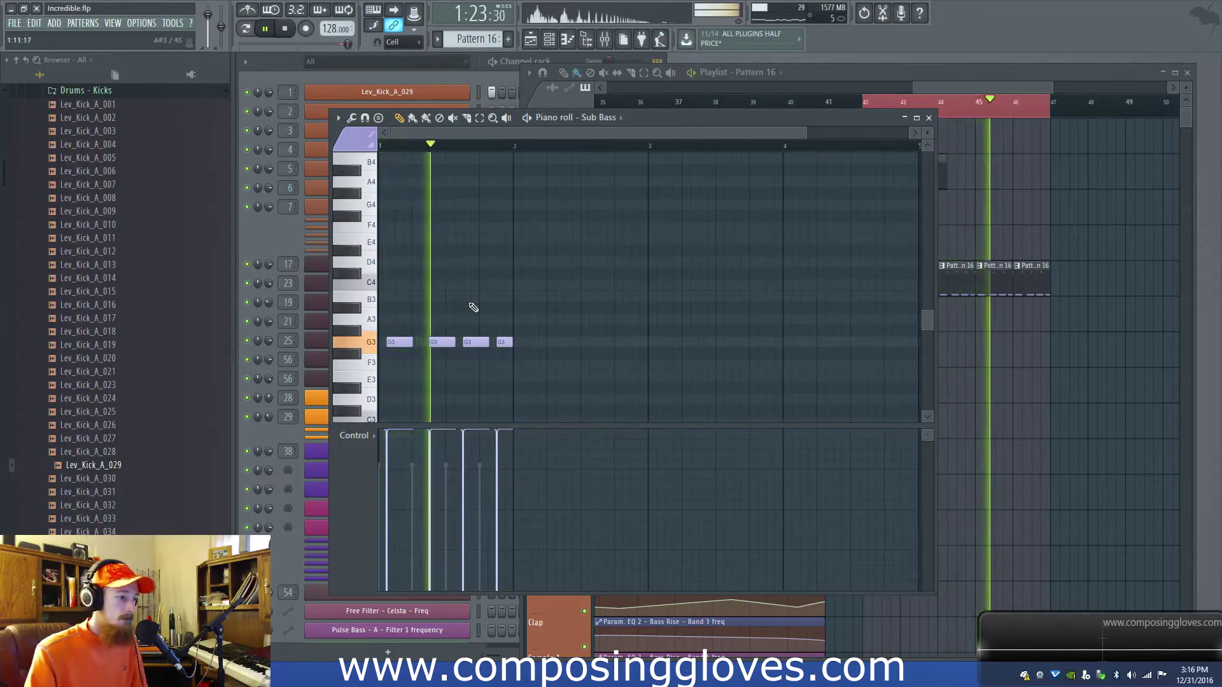
key(ctrl+a)
scroll(404, 255, down, 3)
key(space)
drag(397, 240, 399, 375)
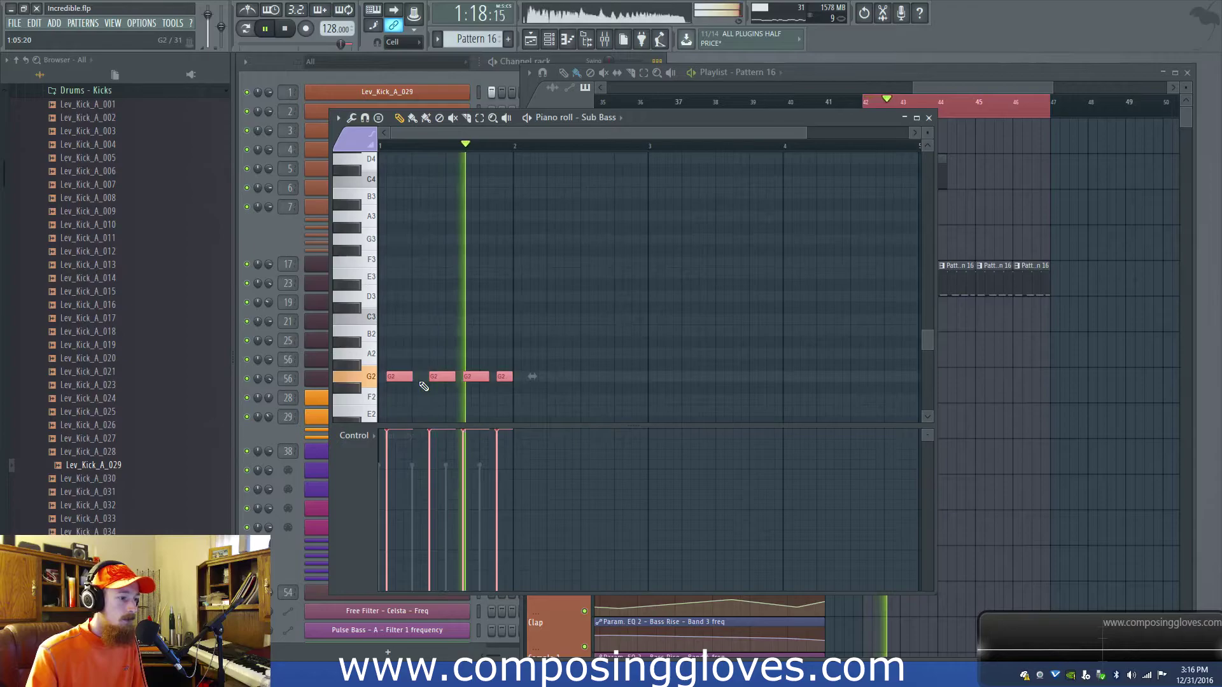
click(929, 117)
key(space)
Bring the drop section starting at bar 42 into a closer view in the playlist.
drag(940, 85, 906, 87)
scroll(919, 121, up, 4)
drag(1002, 155, 620, 190)
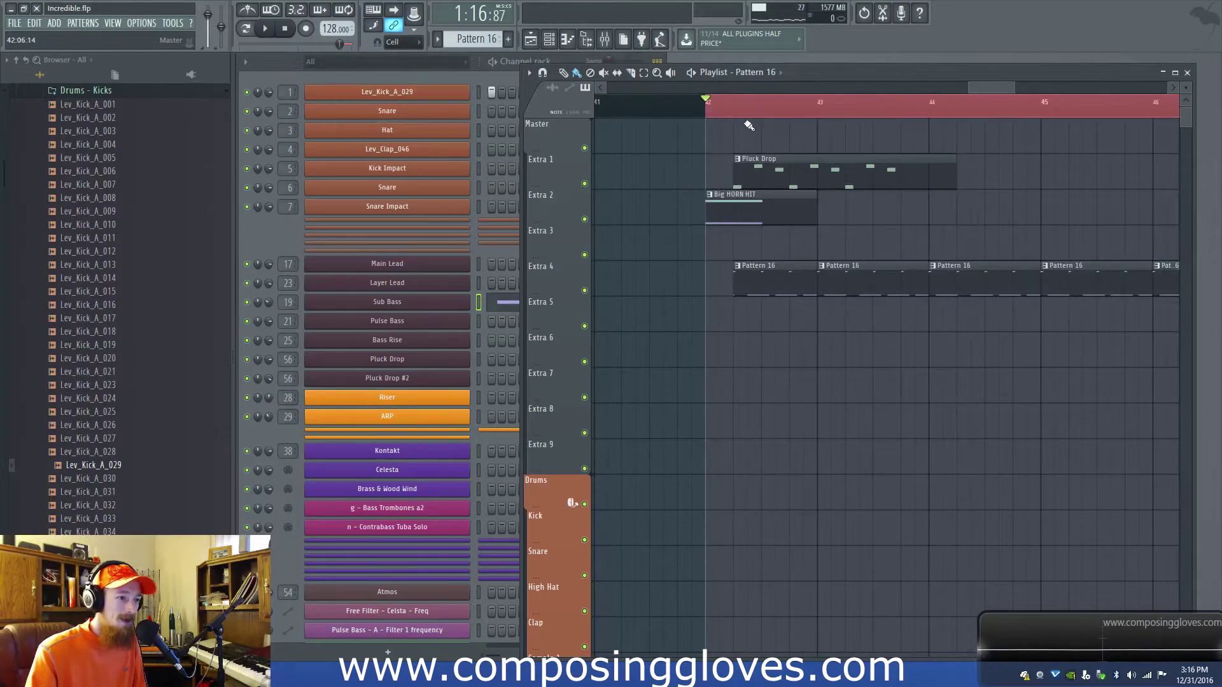
After auditioning the drop from bar 42, mute the Pluck Drop #2 channel and open the Pluck Drop notes in the piano roll.
key(space)
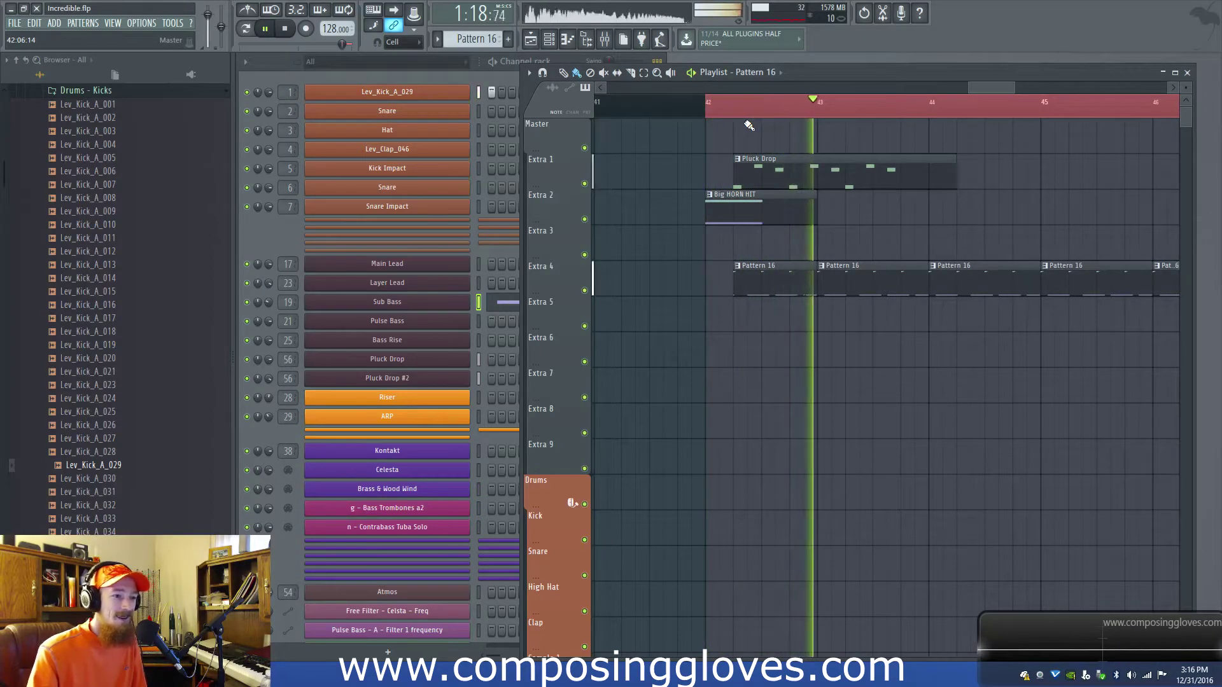
key(space)
key(space)
click(791, 184)
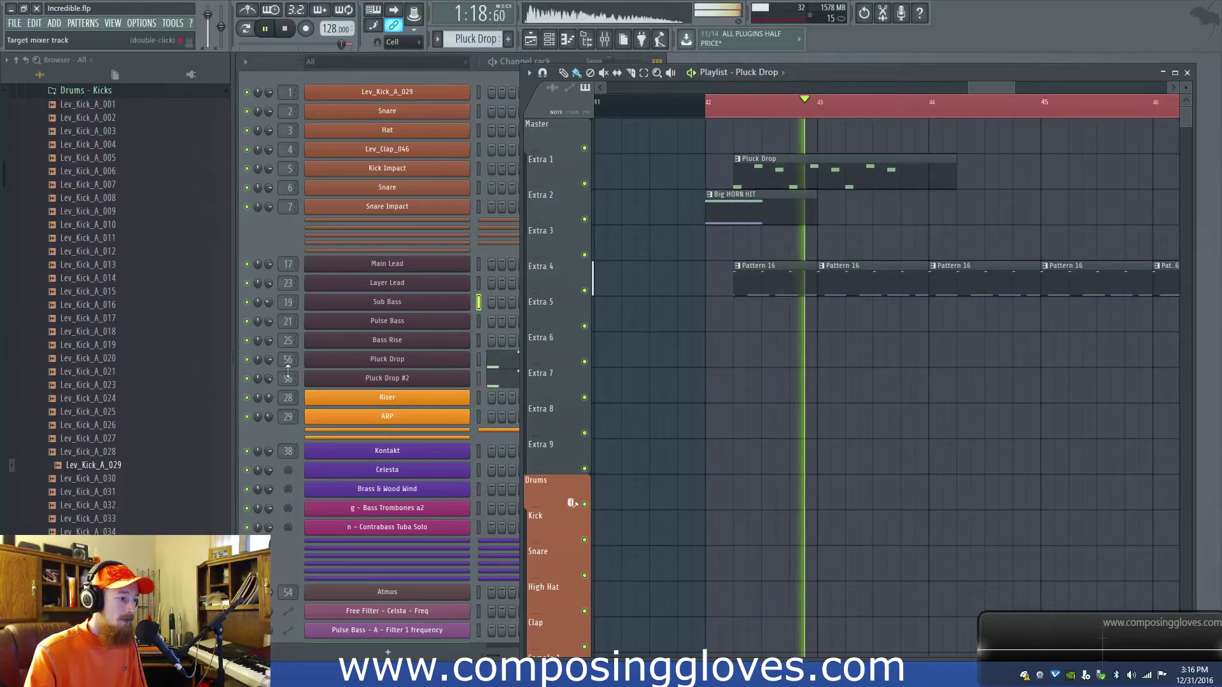
click(247, 378)
click(539, 357)
key(space)
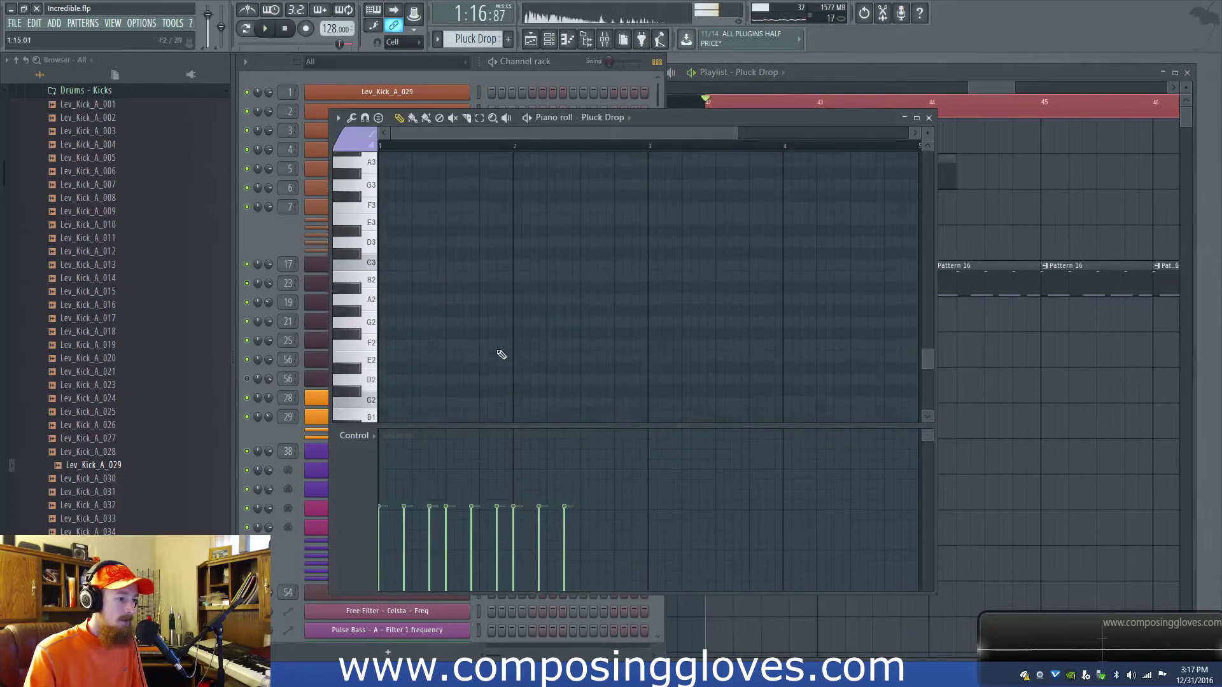
scroll(477, 325, up, 10)
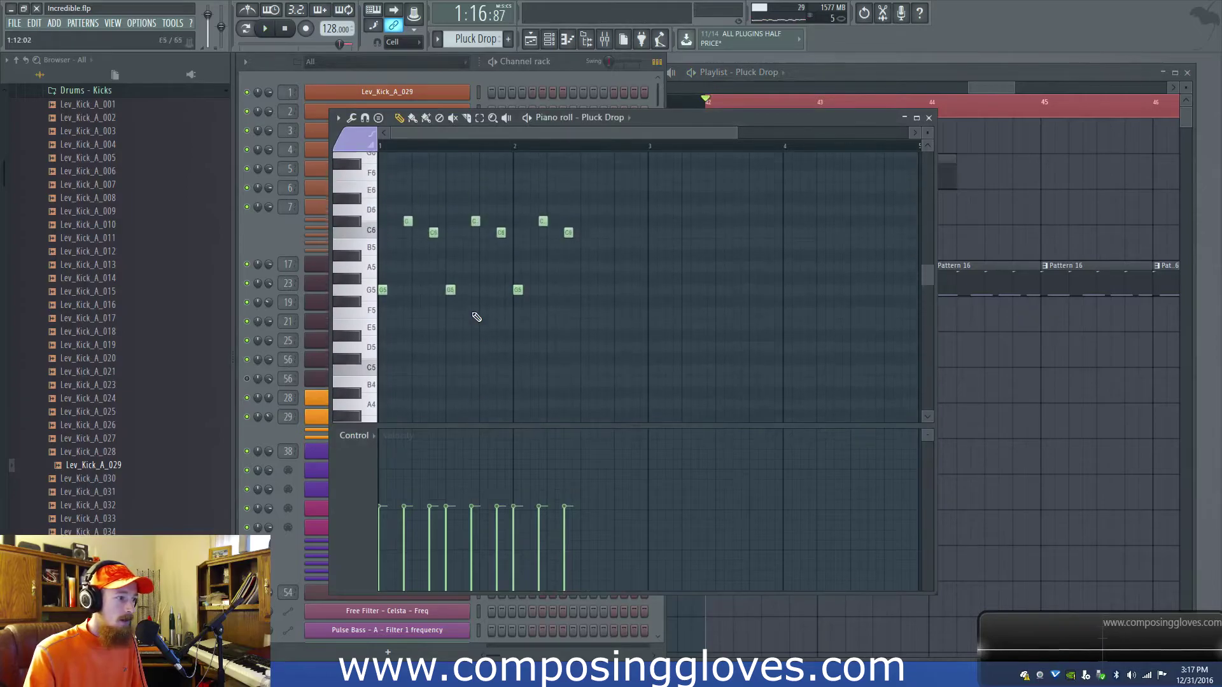
scroll(586, 292, up, 2)
Try raising the first C#6 pluck note to D6 and lowering the second C6 note to B5 during playback.
drag(587, 292, 798, 279)
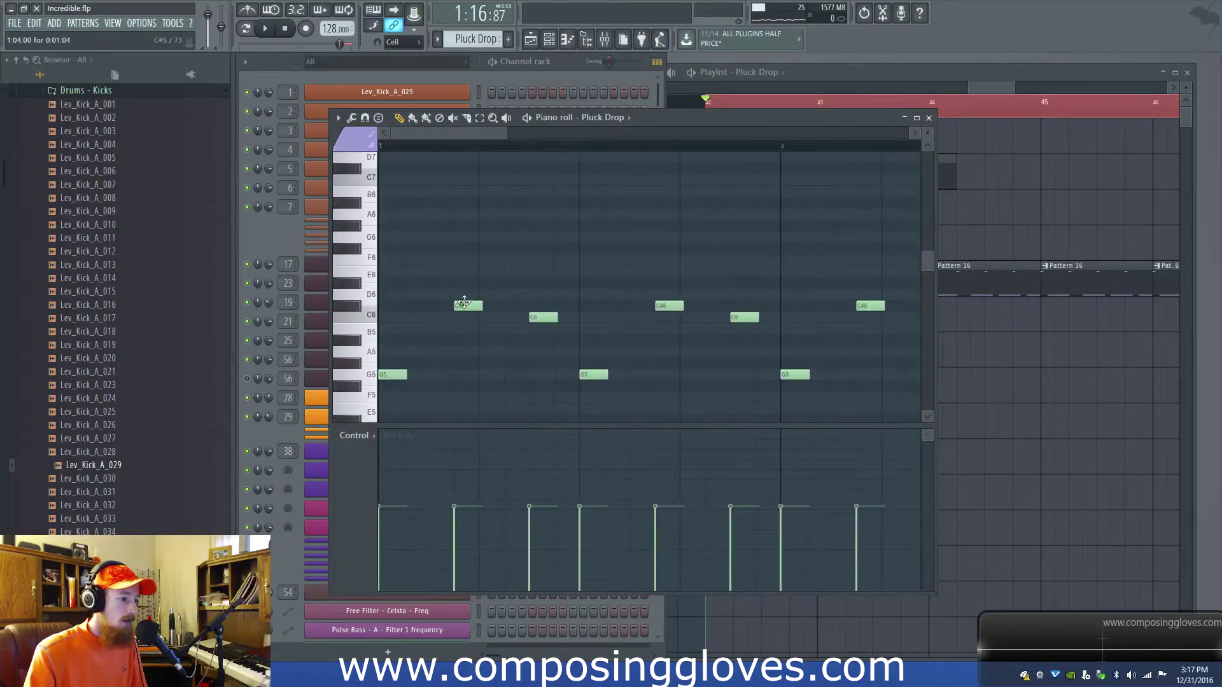
drag(464, 297, 465, 290)
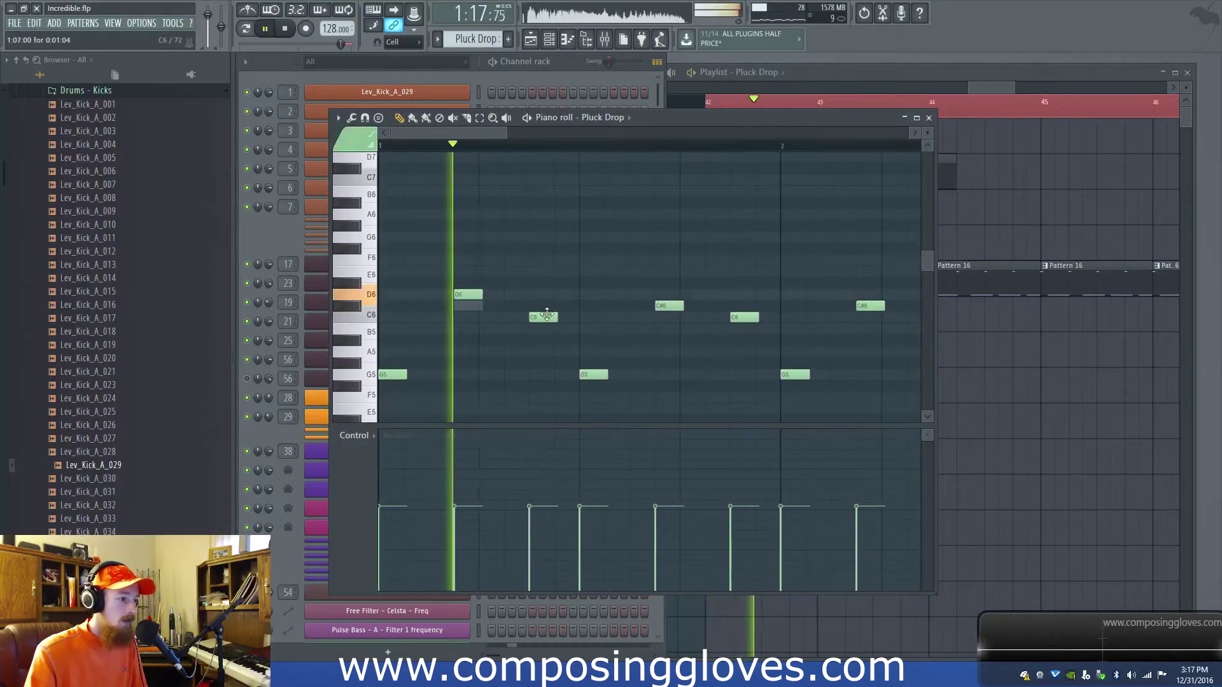
key(space)
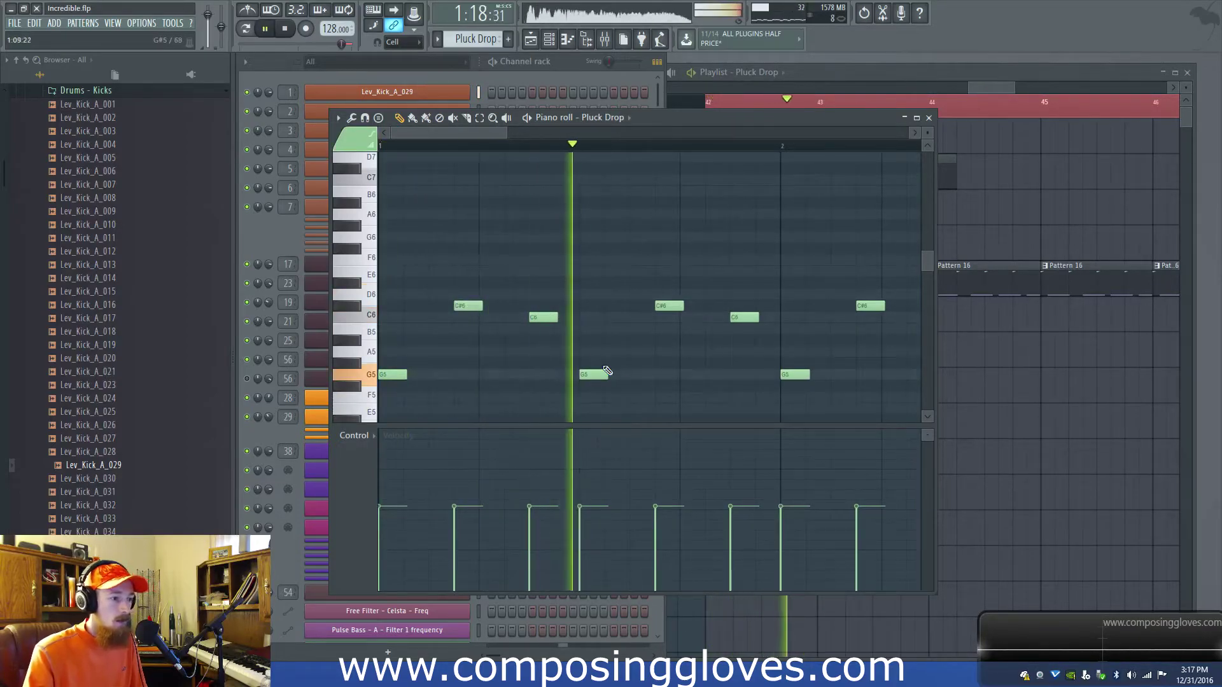
key(space)
key(space)
scroll(628, 337, down, 1)
mouse_move(628, 334)
mouse_down()
mouse_move(583, 344)
mouse_move(630, 343)
mouse_move(630, 331)
mouse_up()
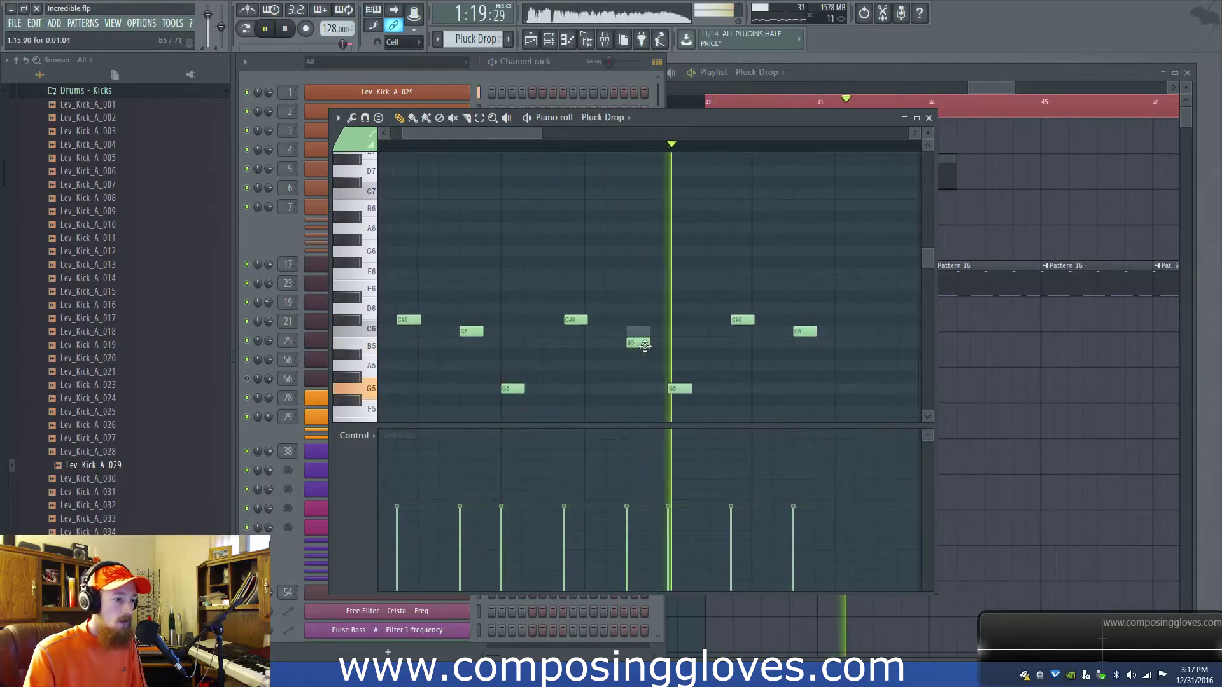
key(space)
scroll(731, 324, down, 2)
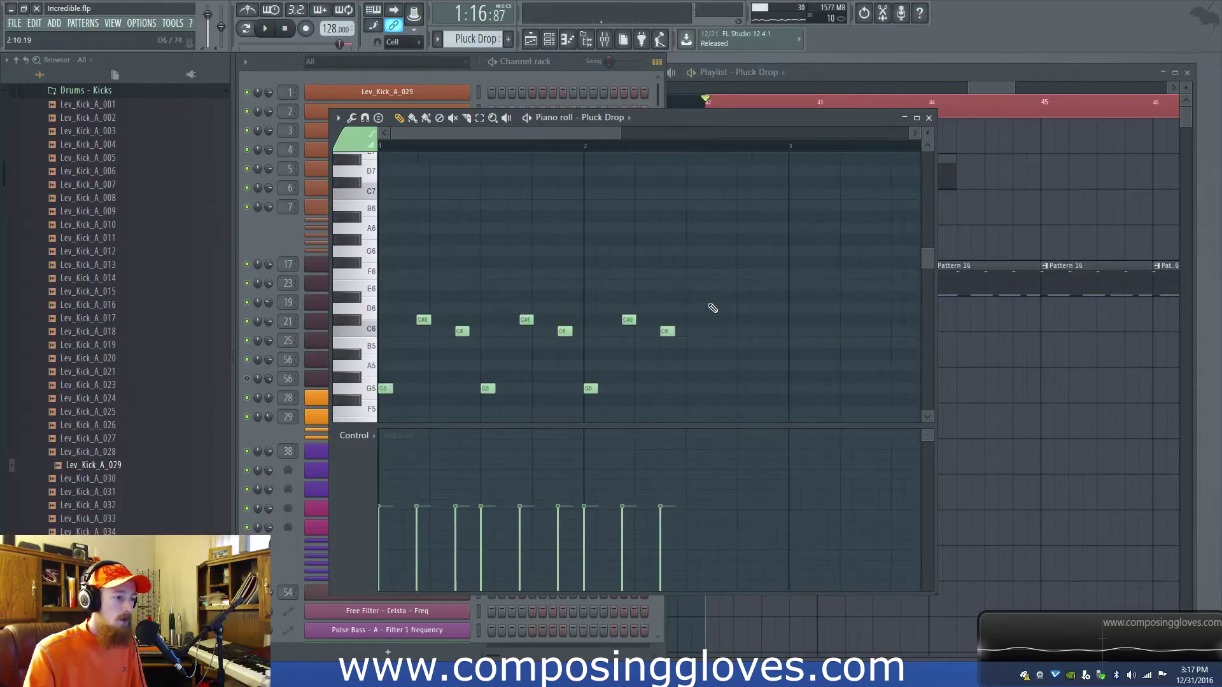
Extend the Pluck Drop clip in the playlist to end at bar 45 and play back the pluck phrase.
drag(981, 87, 987, 88)
scroll(849, 158, down, 3)
drag(853, 168, 887, 168)
key(space)
click(465, 144)
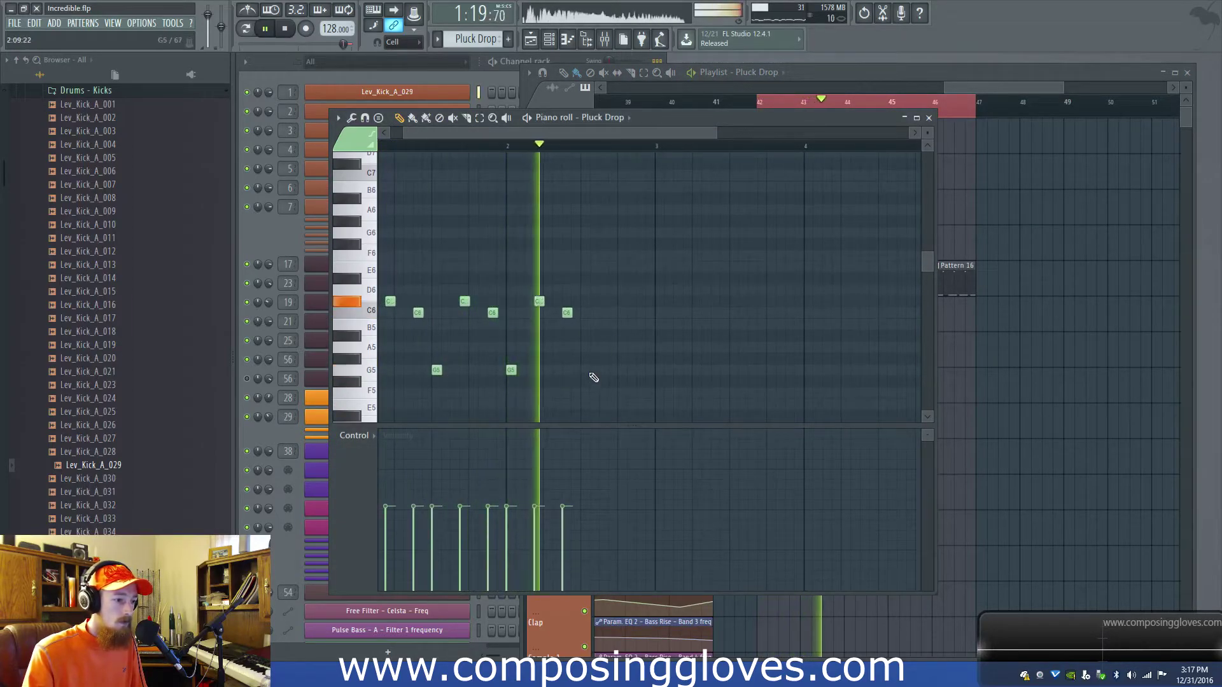
key(space)
Add a C#5 note on beat 3 of bar 2 in the Pluck Drop pattern, after the last C6.
scroll(581, 353, down, 3)
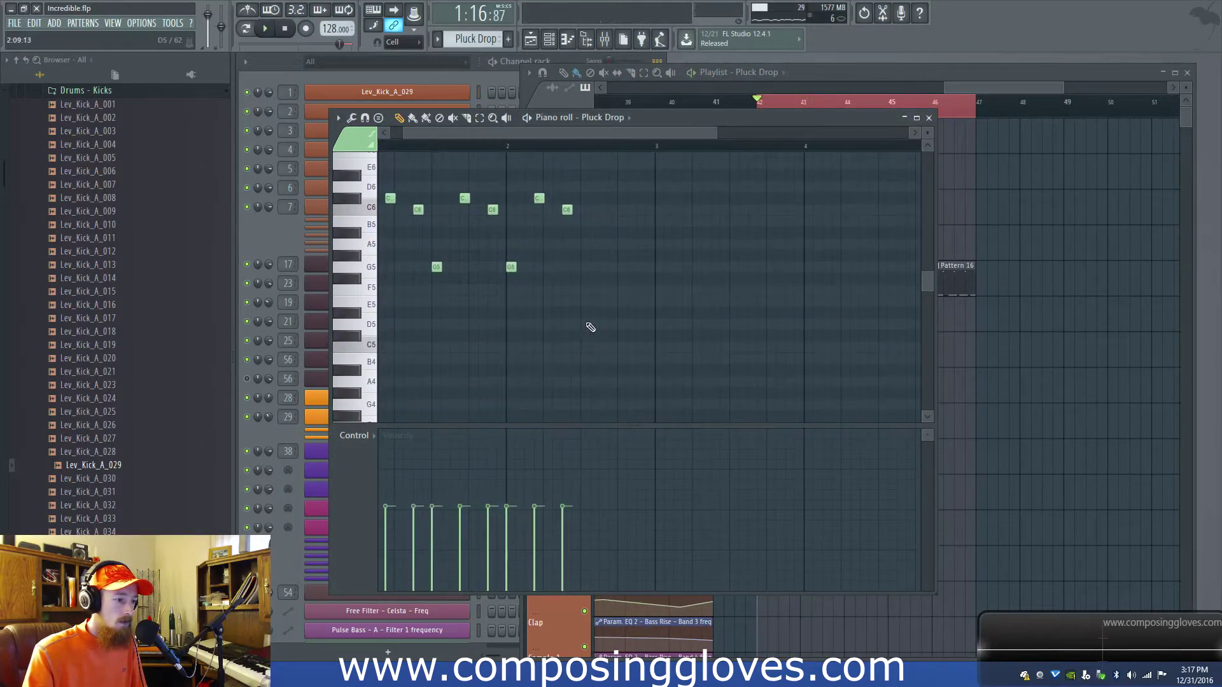
scroll(585, 324, up, 4)
scroll(580, 318, down, 2)
scroll(585, 318, down, 2)
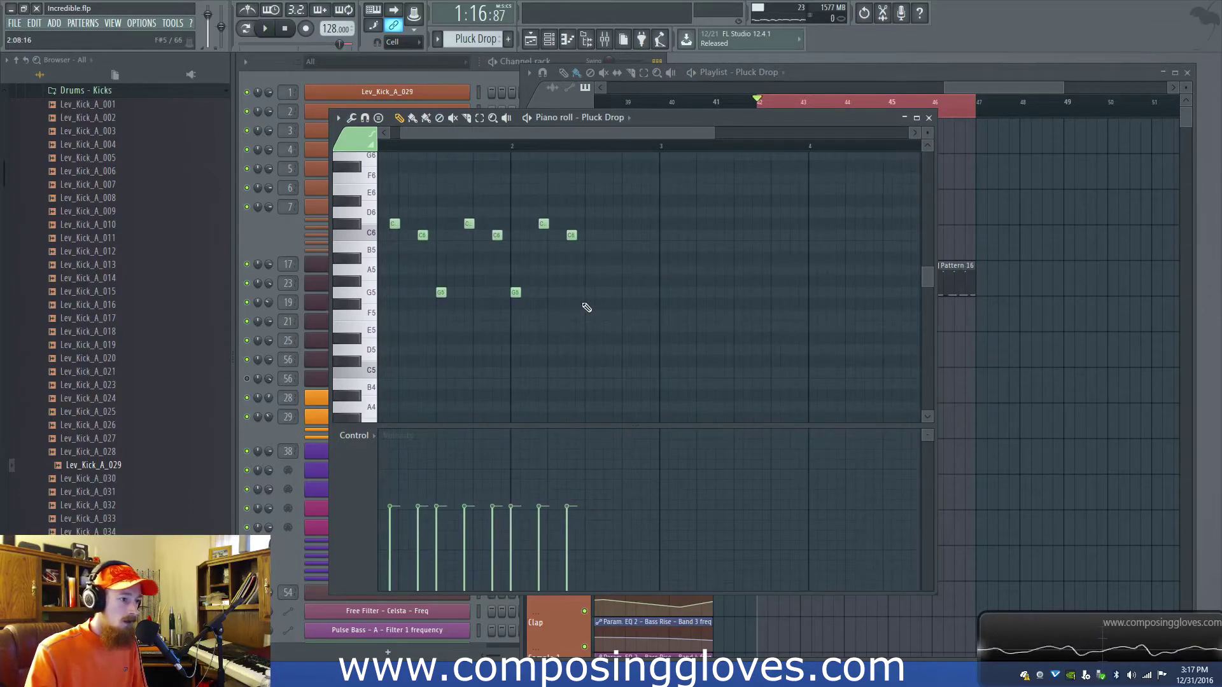
scroll(586, 349, up, 2)
mouse_move(589, 349)
mouse_down()
mouse_move(591, 384)
mouse_move(587, 356)
mouse_up()
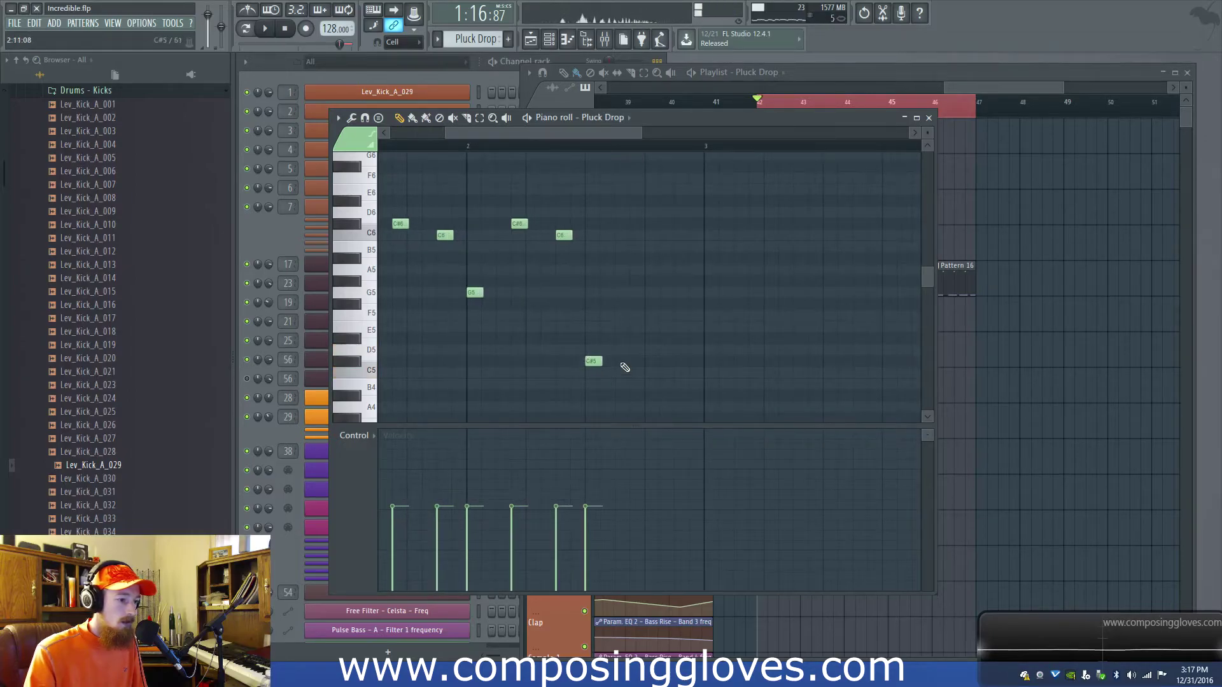
scroll(625, 367, up, 2)
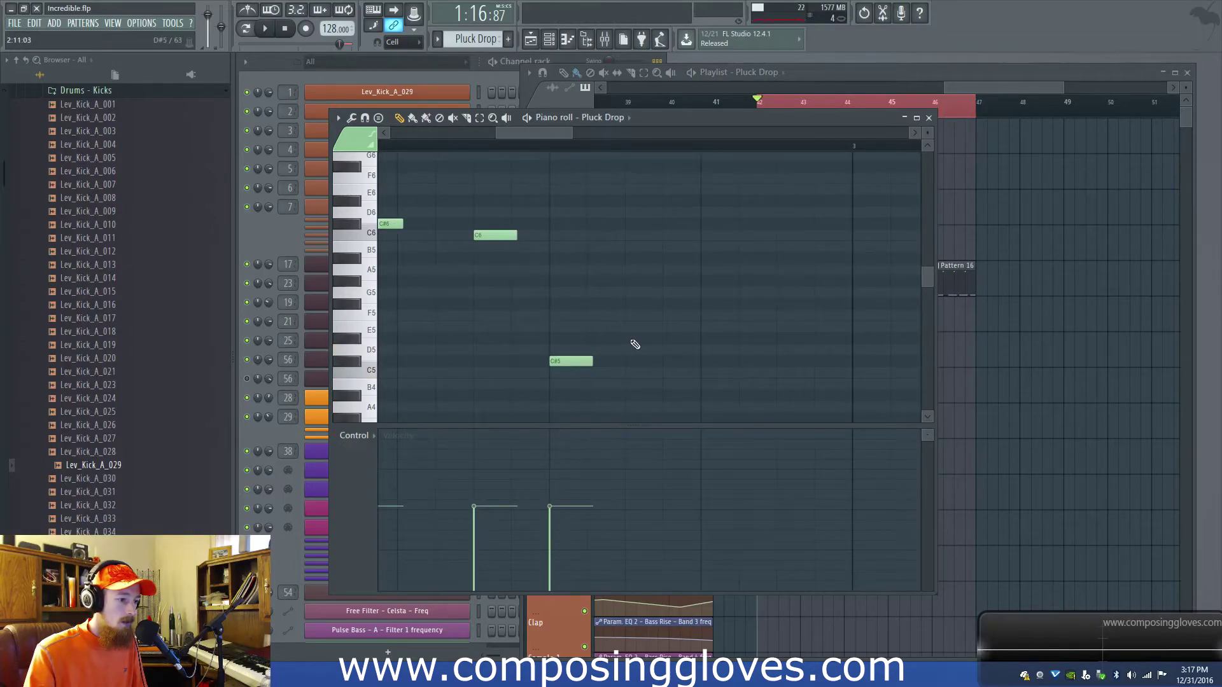
Set the snap to 1/3 step, add D#5, E5 and D#5 notes after the C#5, and audition the run.
click(400, 42)
click(406, 137)
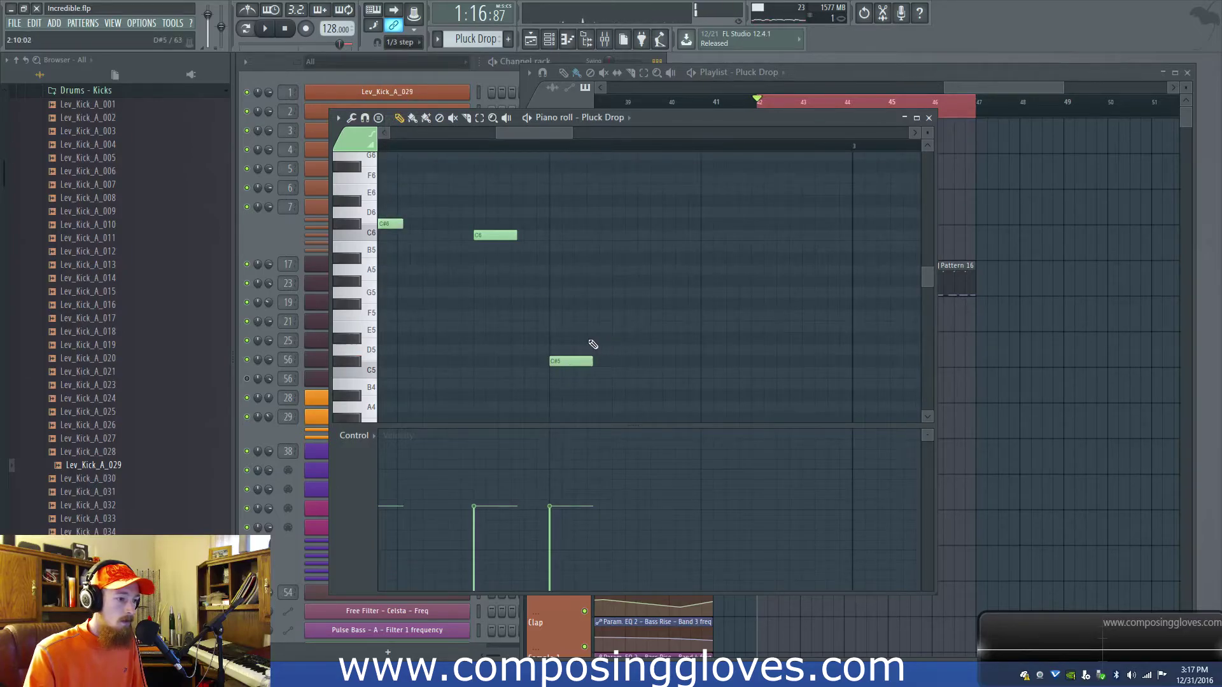
click(651, 315)
drag(665, 316, 665, 331)
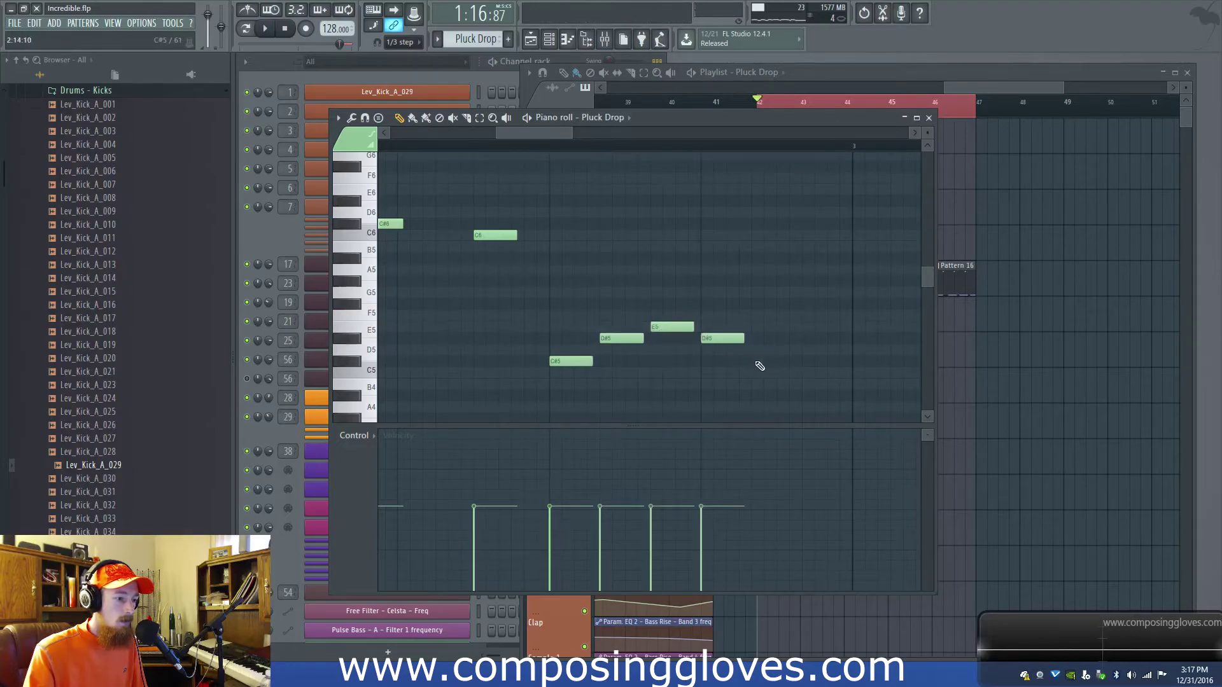
key(space)
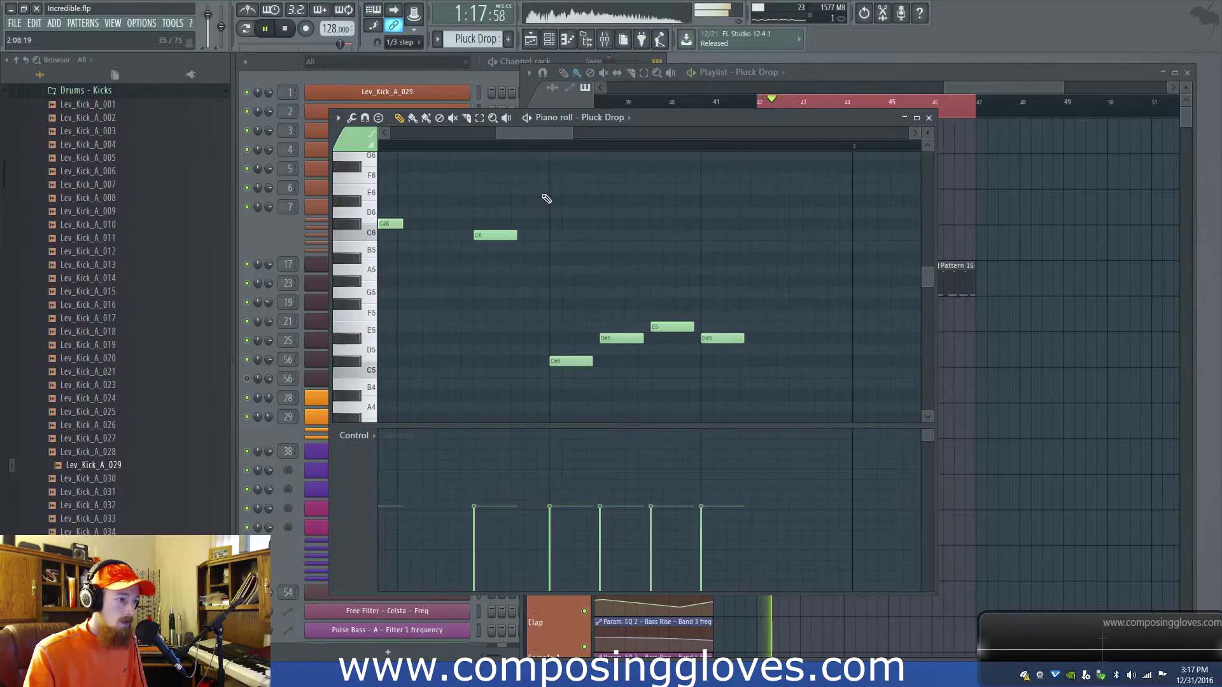
key(space)
Try extending the run with D5 and A#4 notes up to bar 3 and play it back.
click(757, 350)
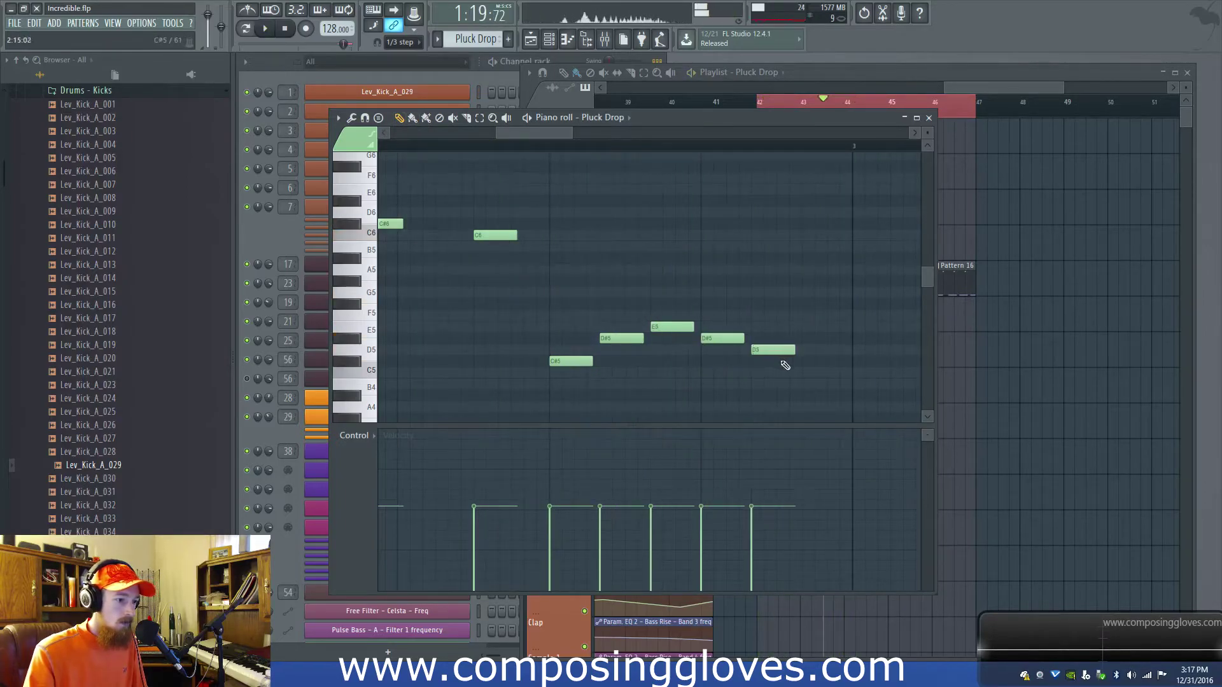
click(807, 395)
key(space)
scroll(791, 287, down, 2)
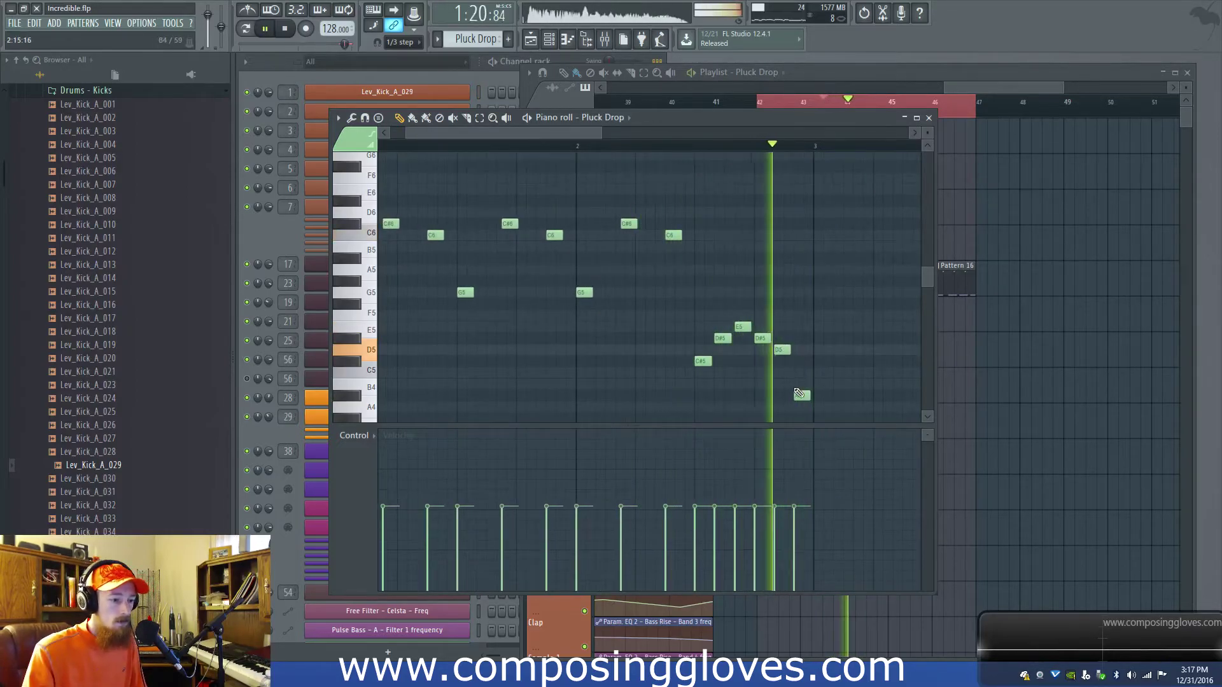
Trim the ending run of the Pluck Drop pattern to C#5, D#5 and E5 and return to the playlist.
click(959, 86)
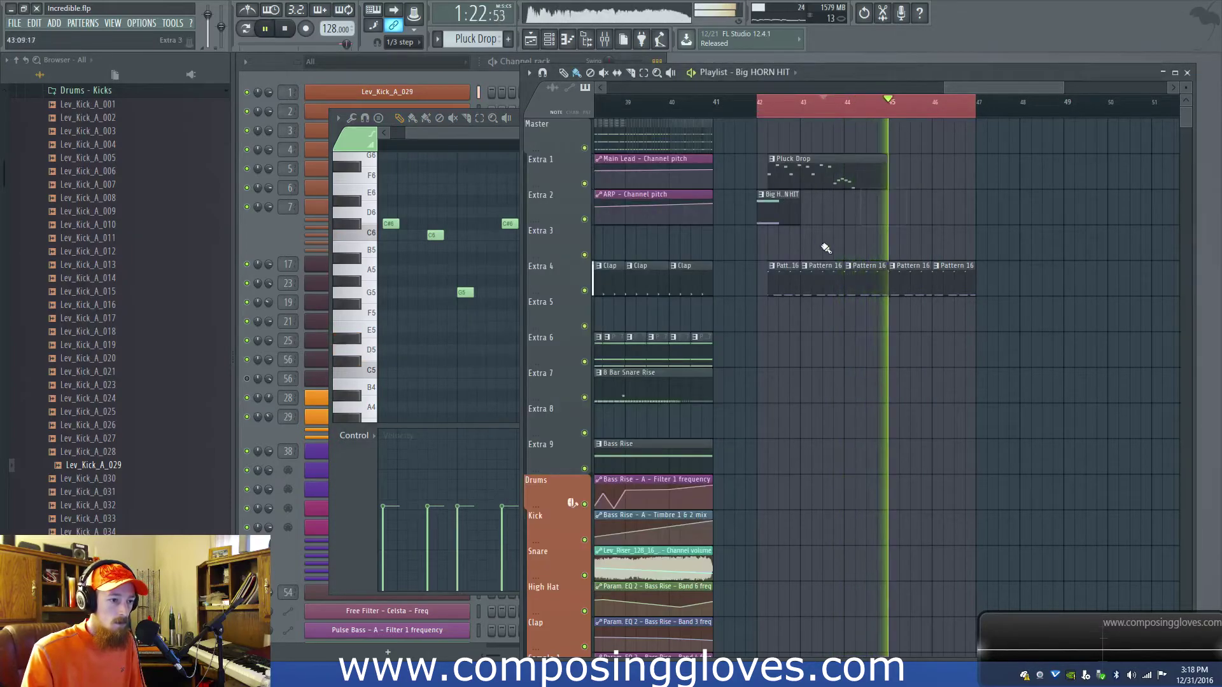
scroll(831, 249, up, 2)
key(space)
click(726, 113)
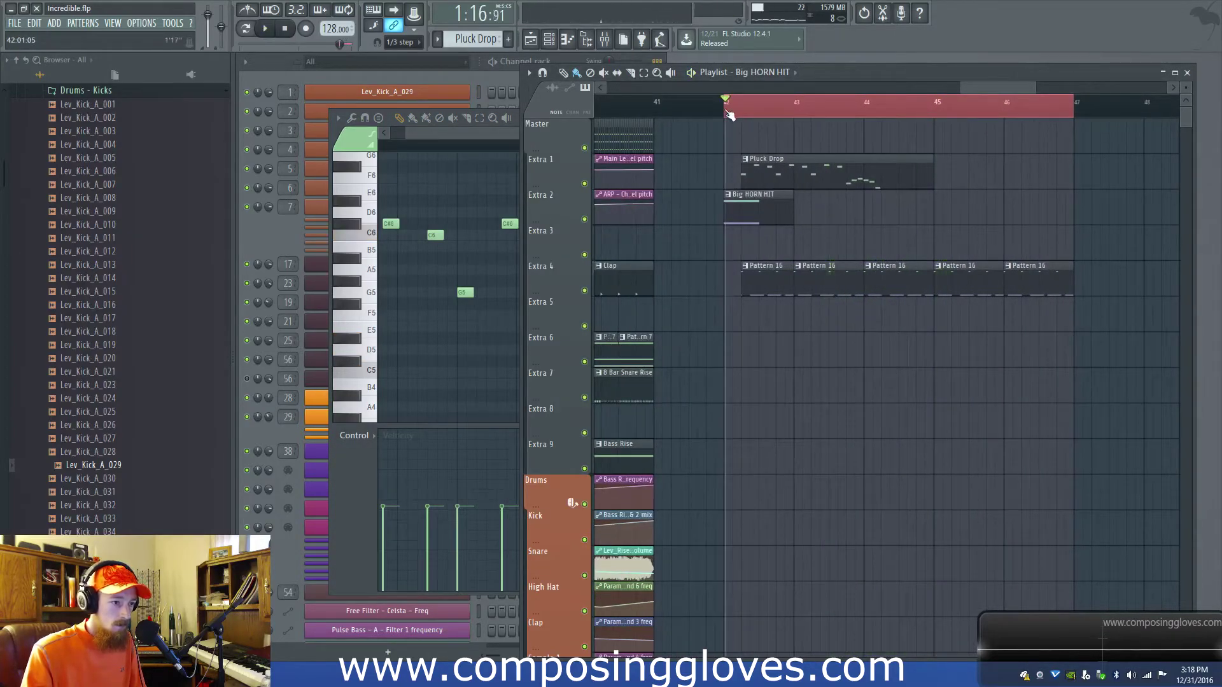
double_click(863, 180)
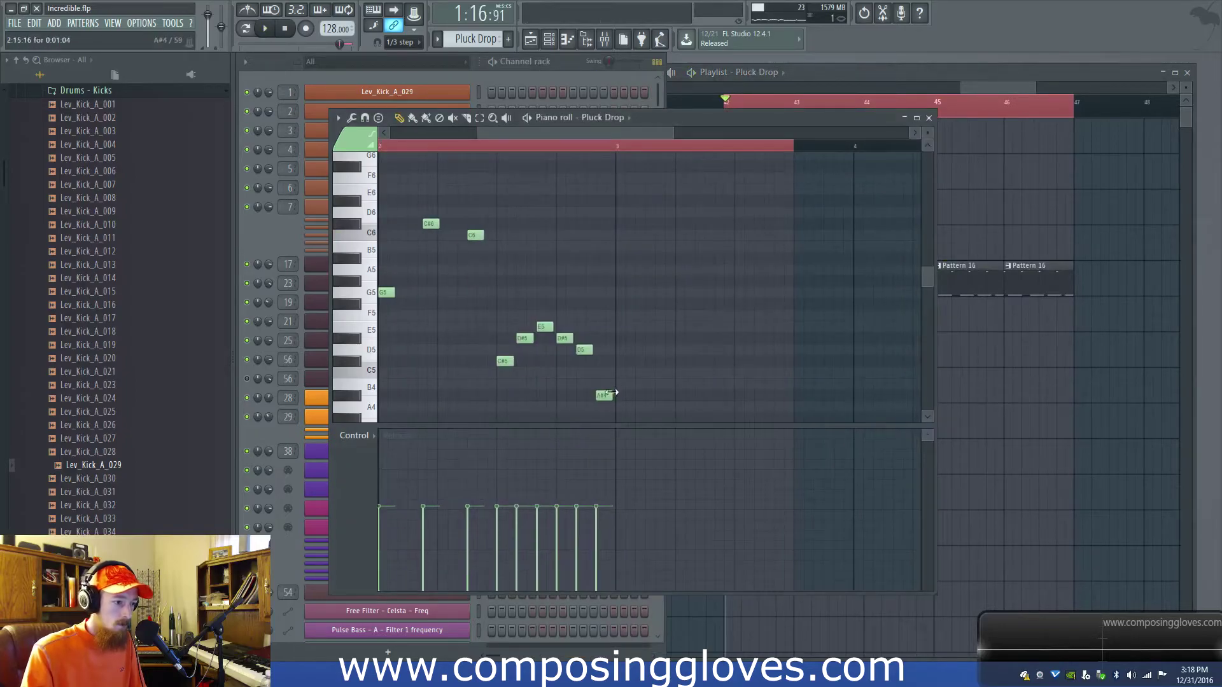
key(F5)
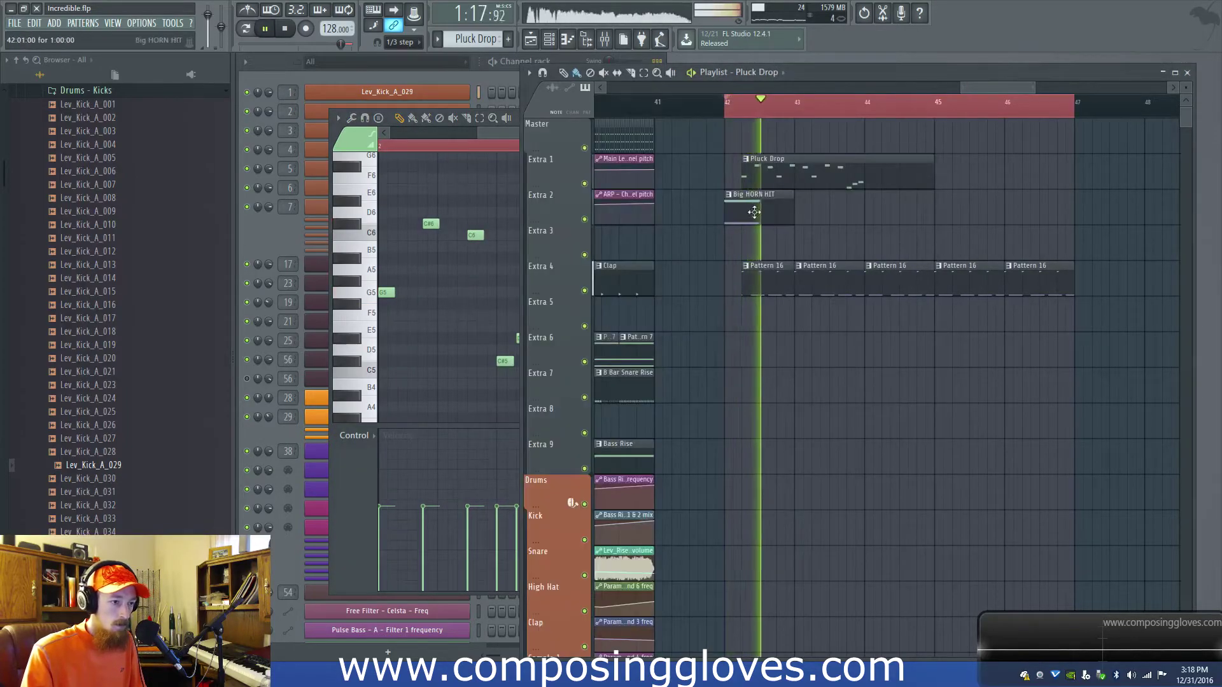
Set the snap back to Cell, copy the Big HORN HIT clip to bar 44, and play back the drop.
click(403, 42)
click(403, 68)
drag(746, 215, 889, 221)
key(space)
key(space)
scroll(794, 155, down, 2)
scroll(835, 172, right, 2)
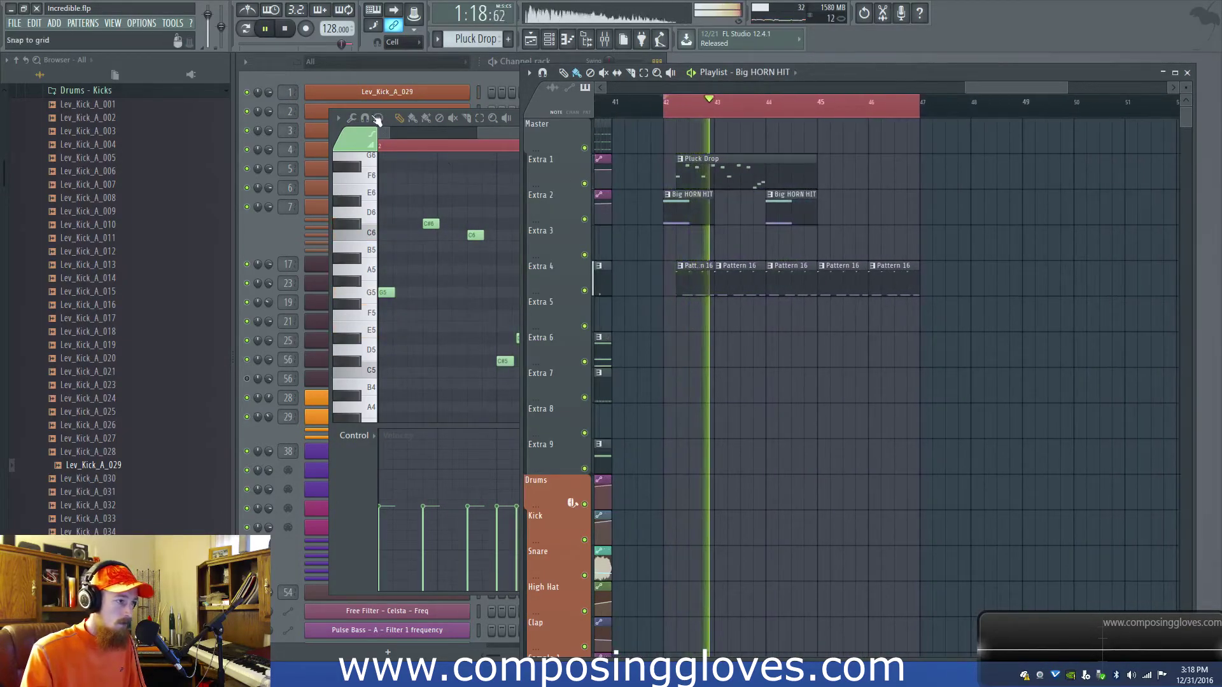
Copy the Pluck Drop channel's notes into the Pluck Drop #2 channel and play both layers together.
click(330, 74)
right_click(455, 363)
click(615, 372)
right_click(444, 377)
mouse_move(594, 379)
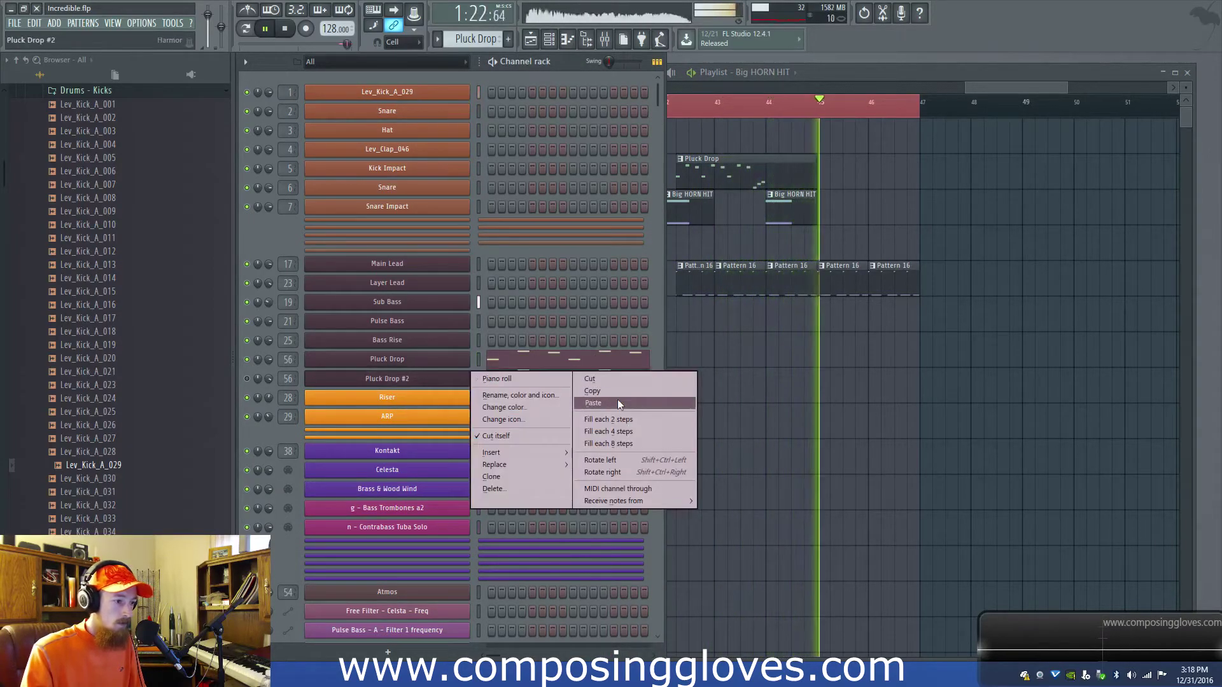
click(617, 399)
key(space)
key(space)
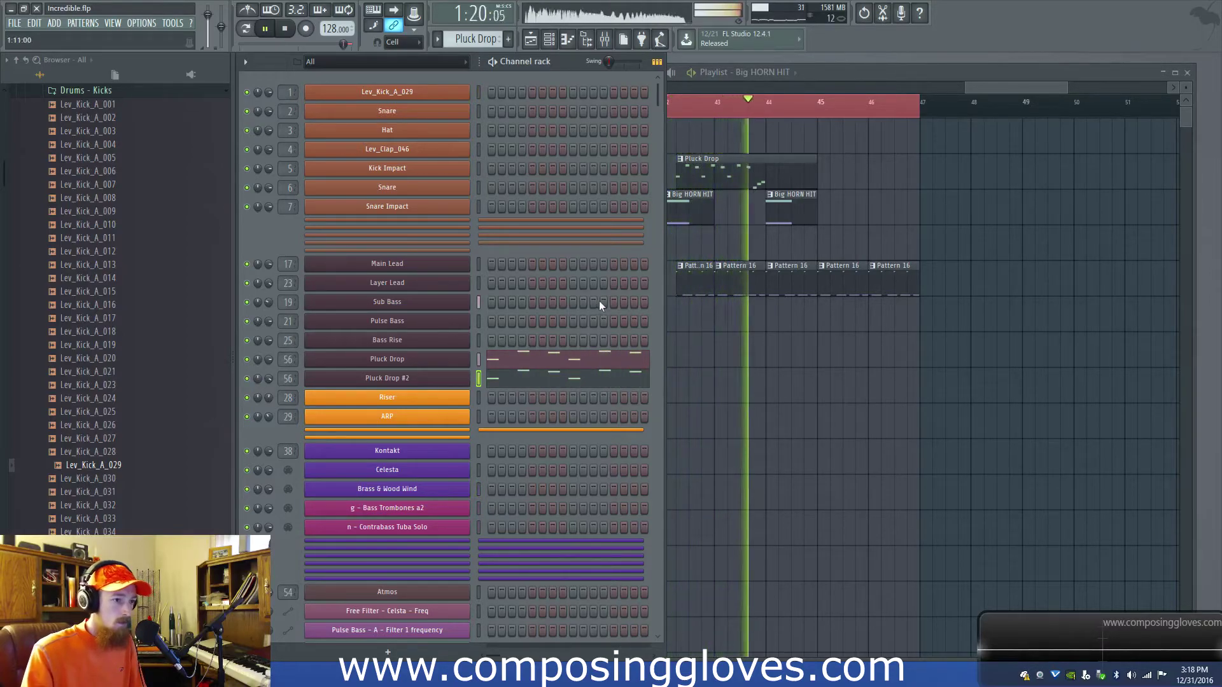
Duplicate the Pluck Drop clip to start one beat after bar 44, trim both clips to 1:12:00 long, and audition the drop.
drag(712, 176, 853, 174)
key(space)
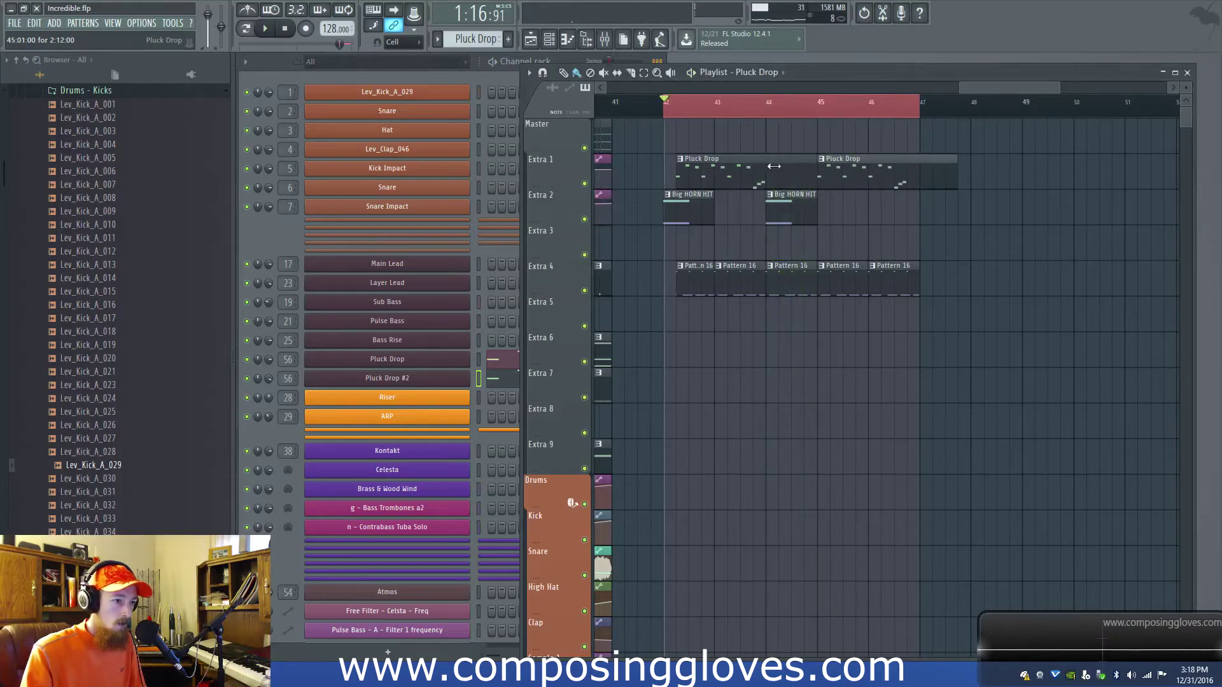
mouse_move(814, 159)
mouse_down()
mouse_move(765, 159)
mouse_move(805, 165)
mouse_up()
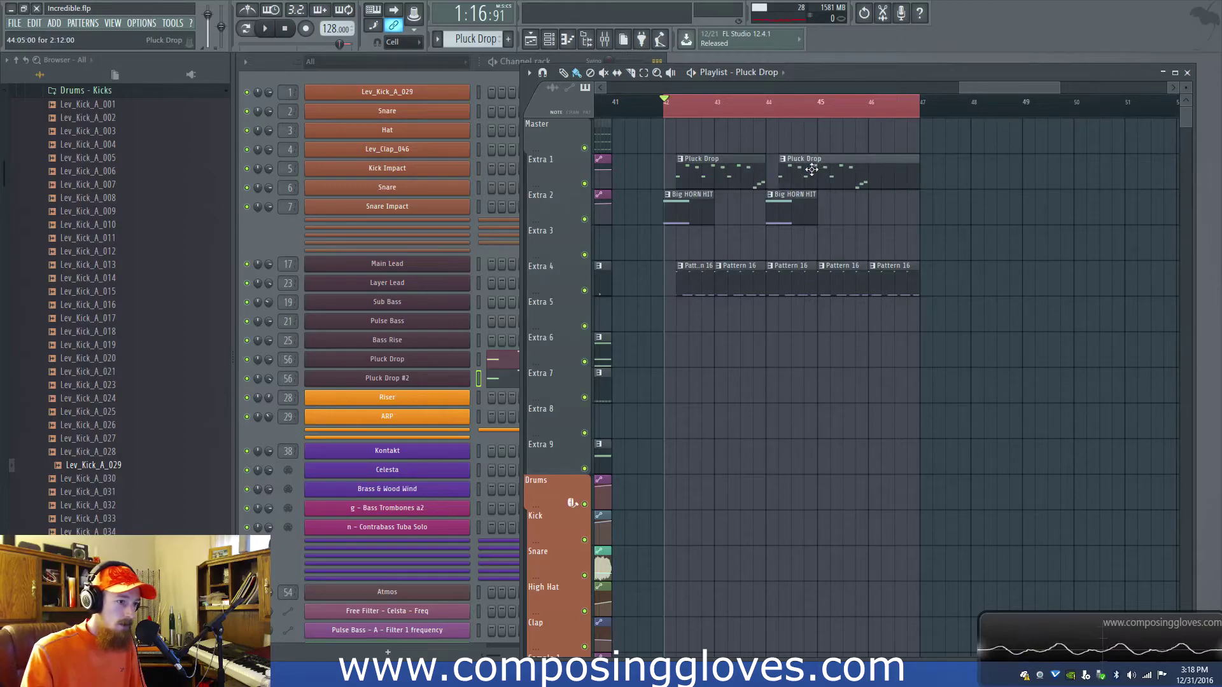
drag(915, 165, 869, 166)
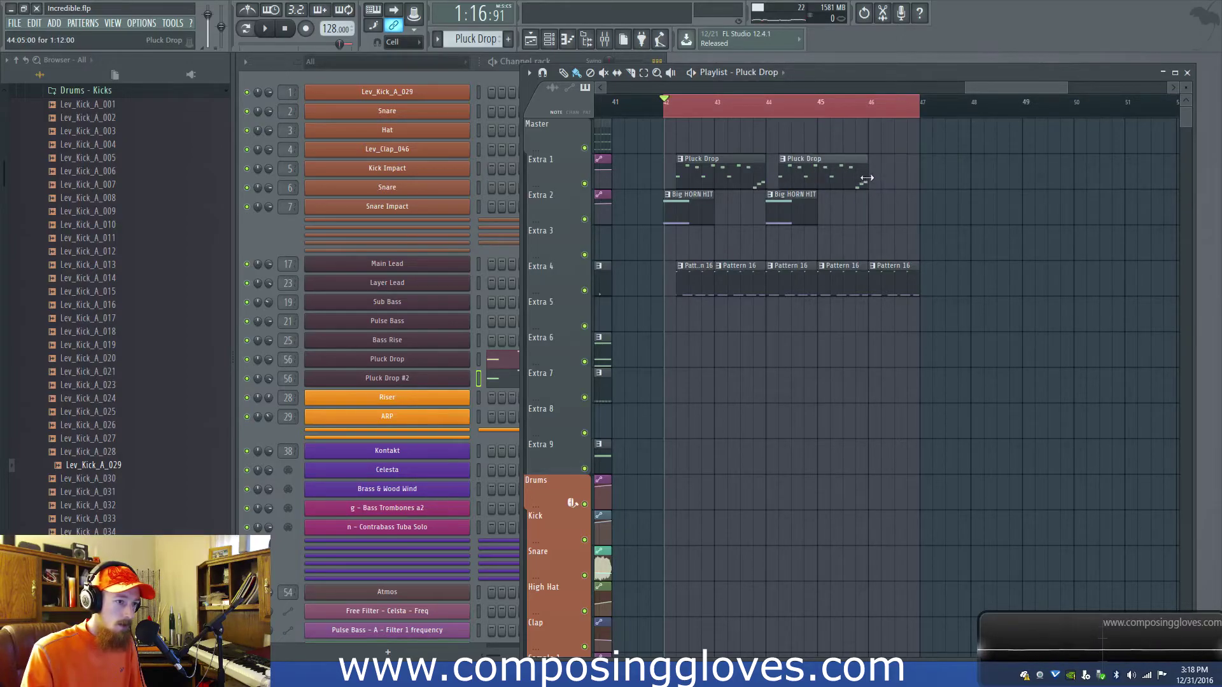
scroll(695, 102, down, 1)
scroll(726, 216, up, 1)
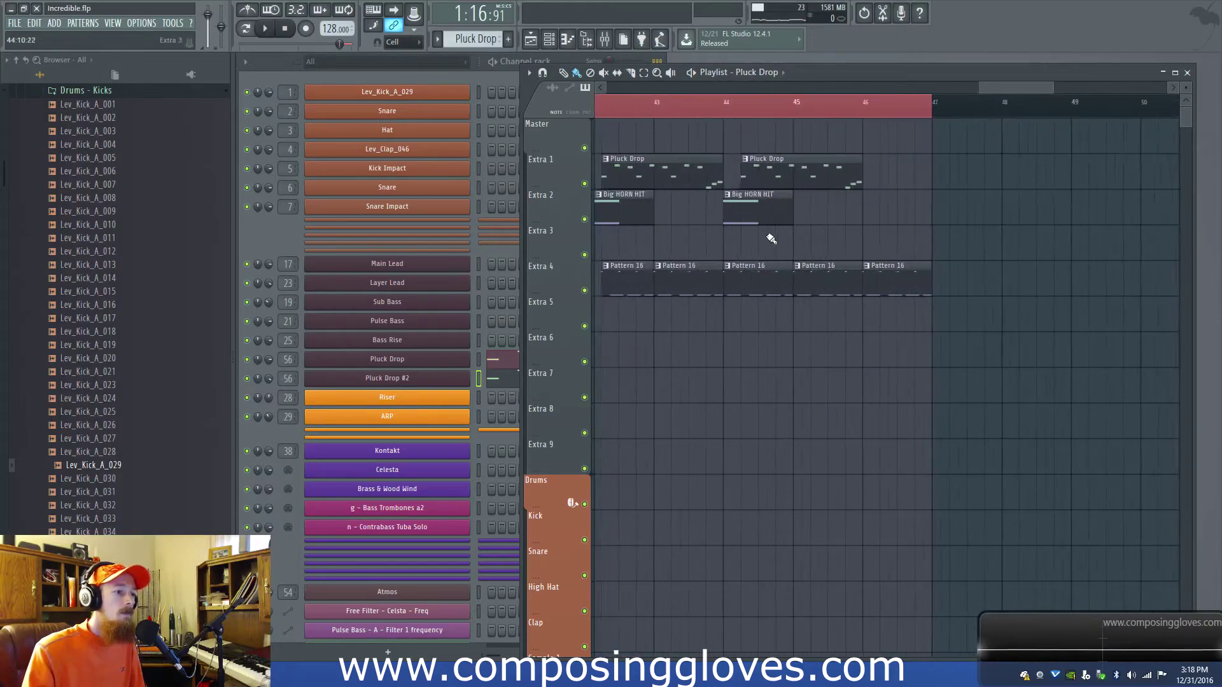
key(space)
scroll(776, 223, up, 2)
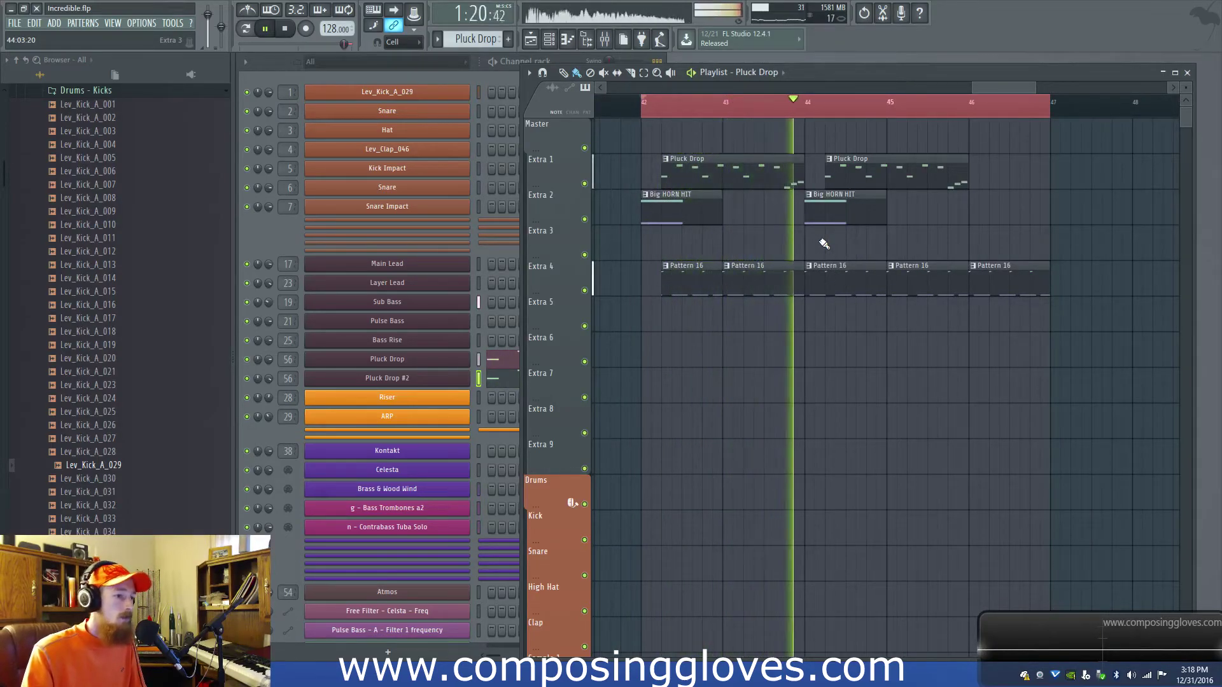
key(space)
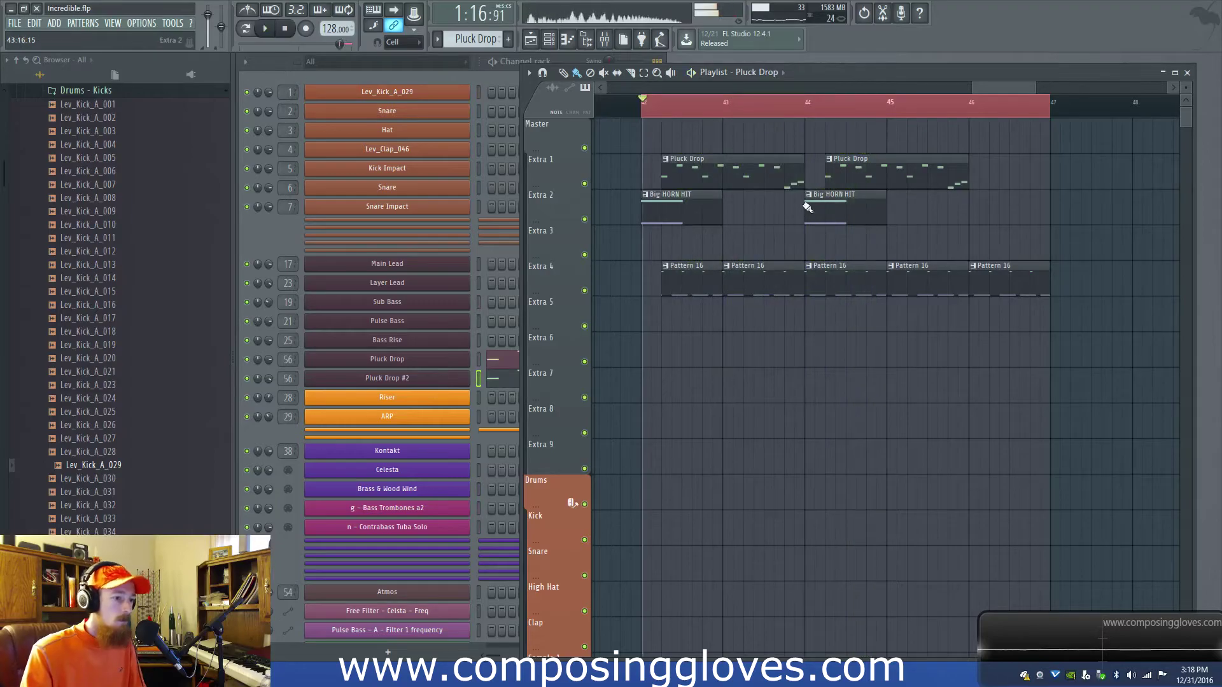
Move the second Pluck Drop and Big HORN HIT clips one beat later together and play the drop from bar 42.
scroll(811, 185, up, 2)
drag(826, 183, 888, 215)
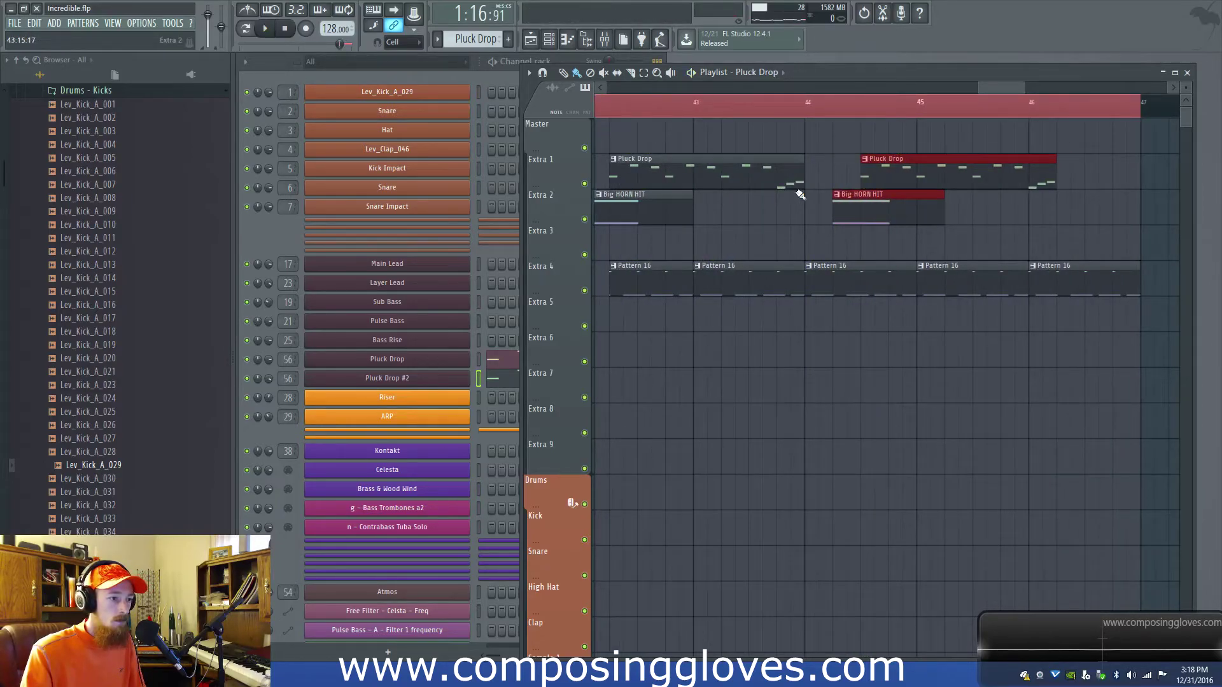
scroll(800, 195, down, 2)
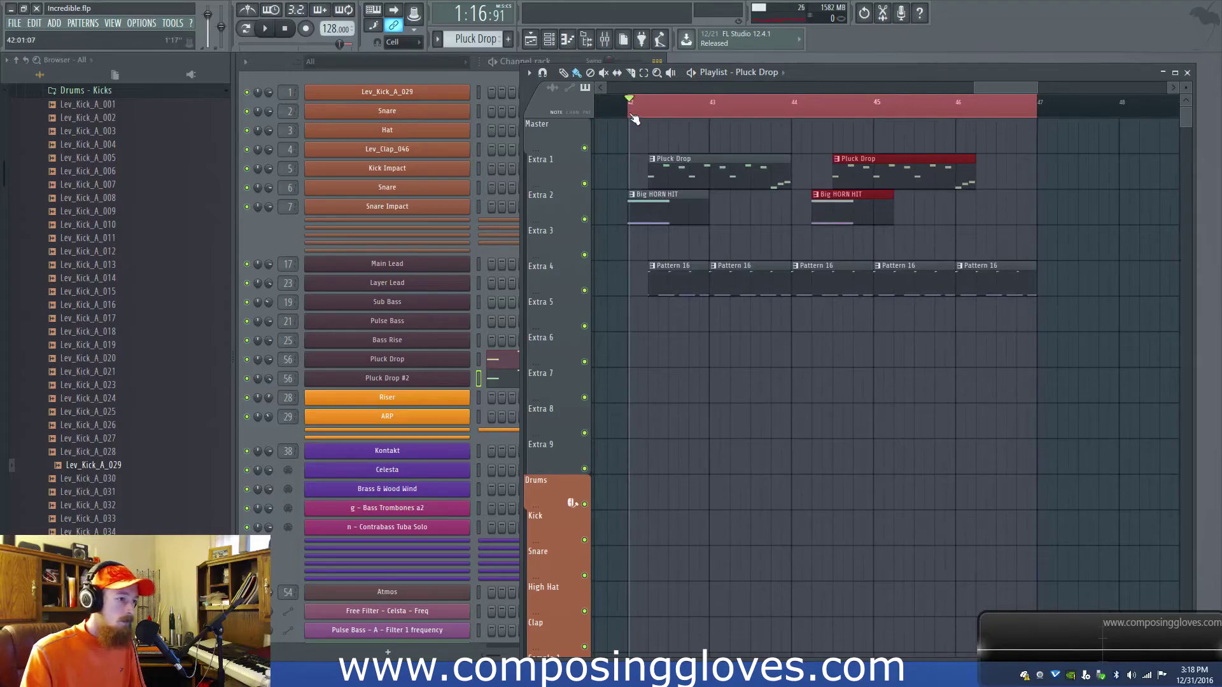
key(space)
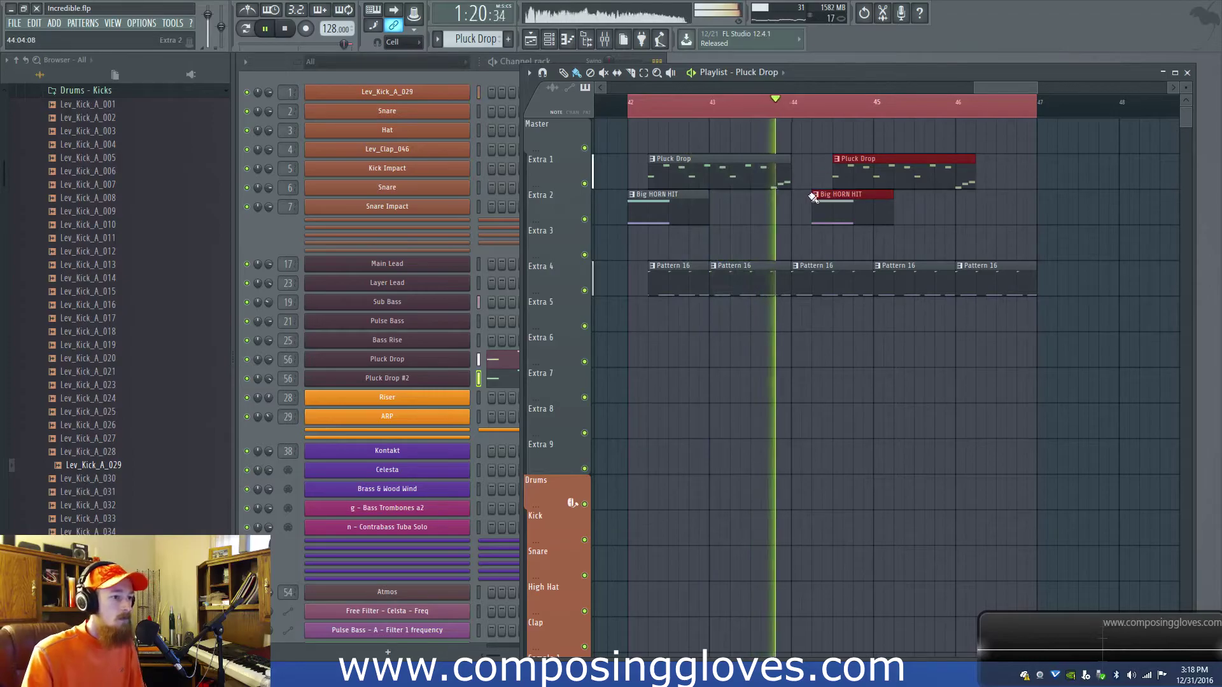
Stop playback, lengthen the first Pluck Drop clip to 2:00:00 and make it a unique pattern.
key(space)
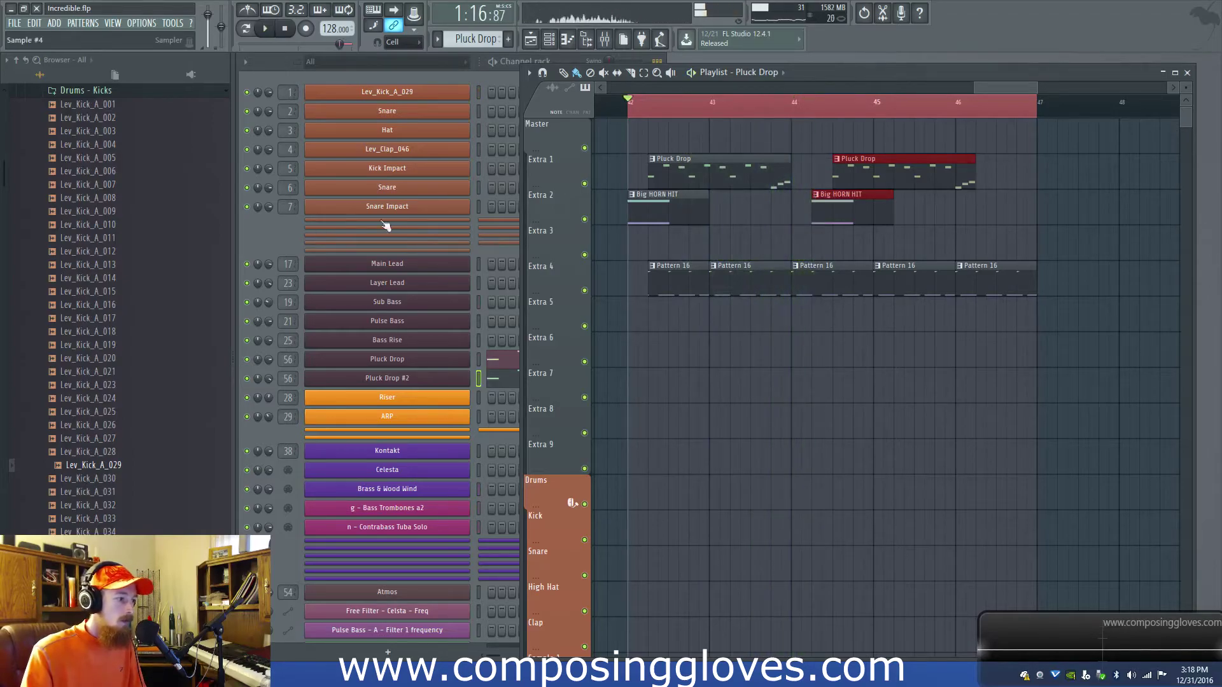
click(267, 237)
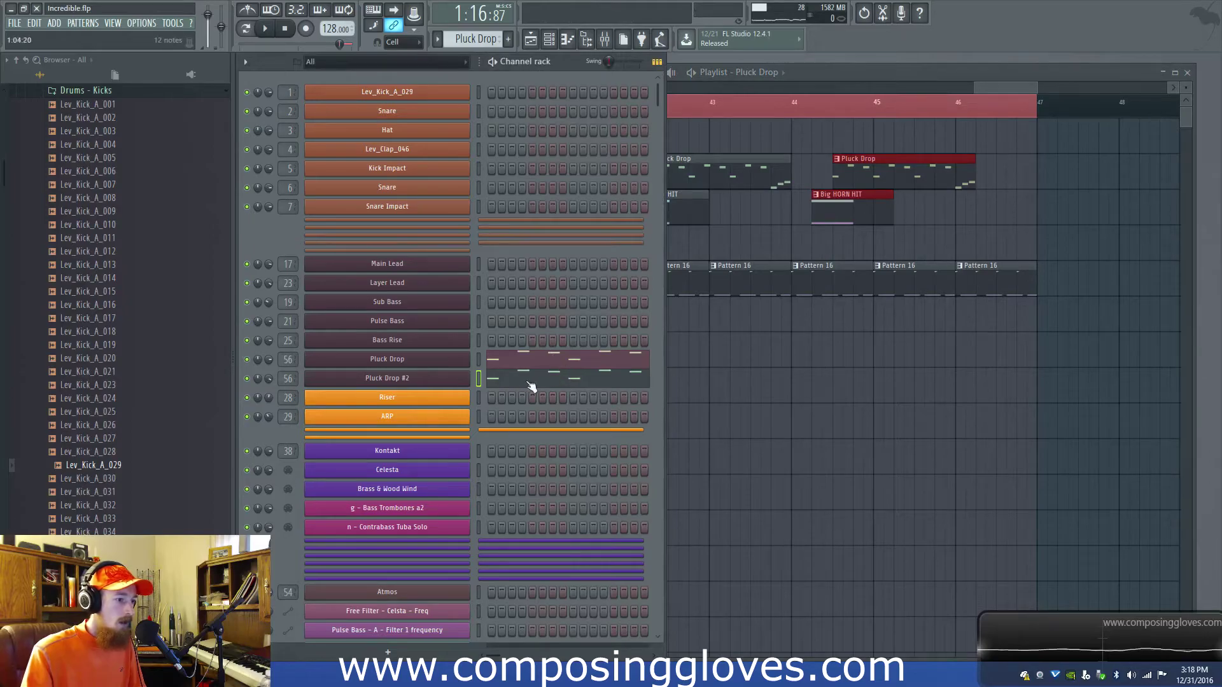
drag(791, 180, 805, 179)
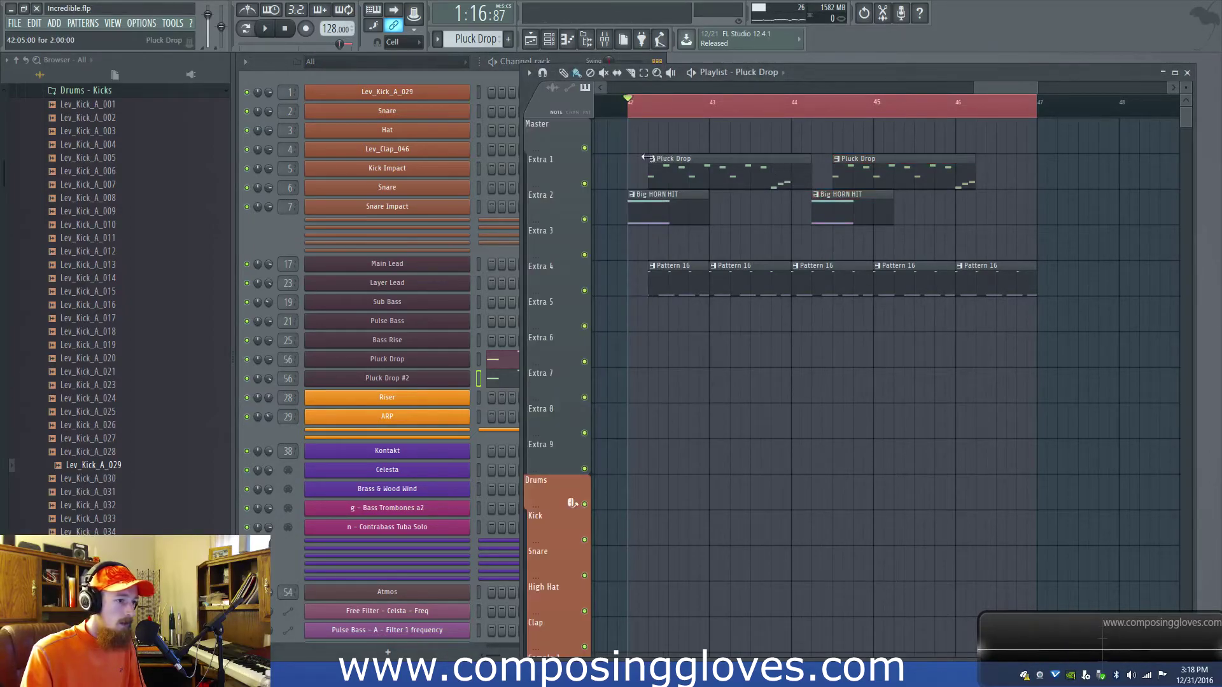
click(651, 159)
click(680, 243)
Try a low G2 note at 2:13:00 after the closing run in the Pluck Drop and Pluck Drop #2 layers.
double_click(783, 185)
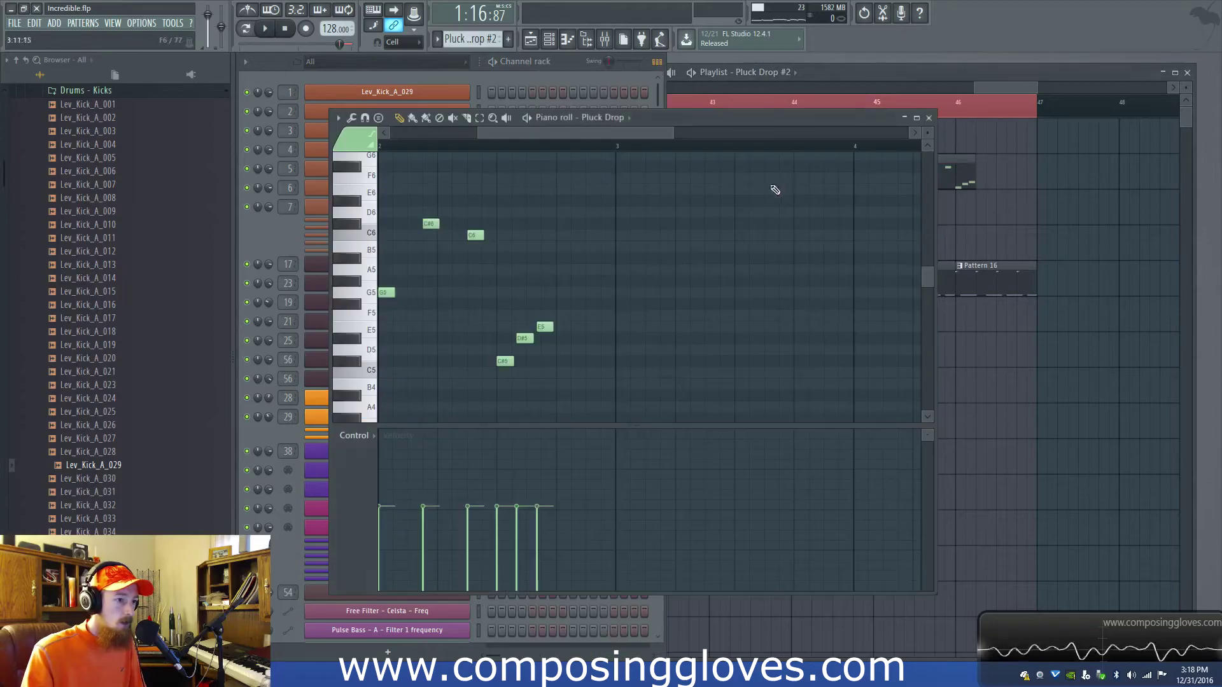
scroll(561, 354, down, 4)
click(374, 267)
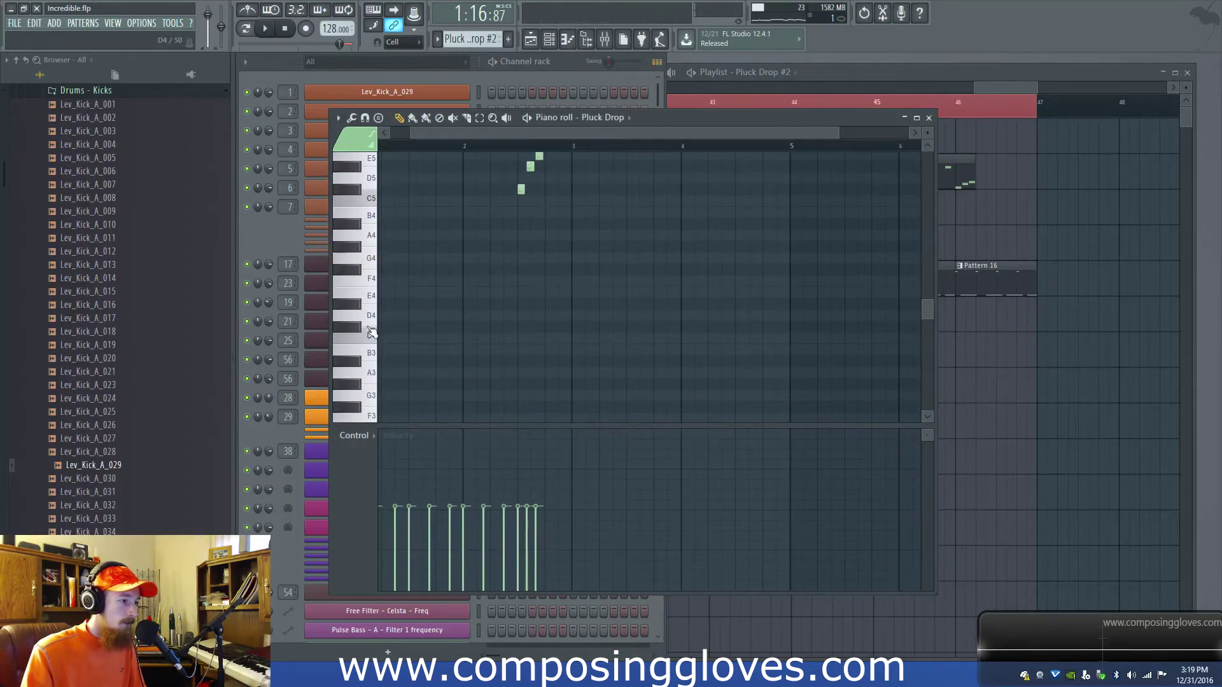
click(548, 316)
ctrl+scroll(556, 322, up, 4)
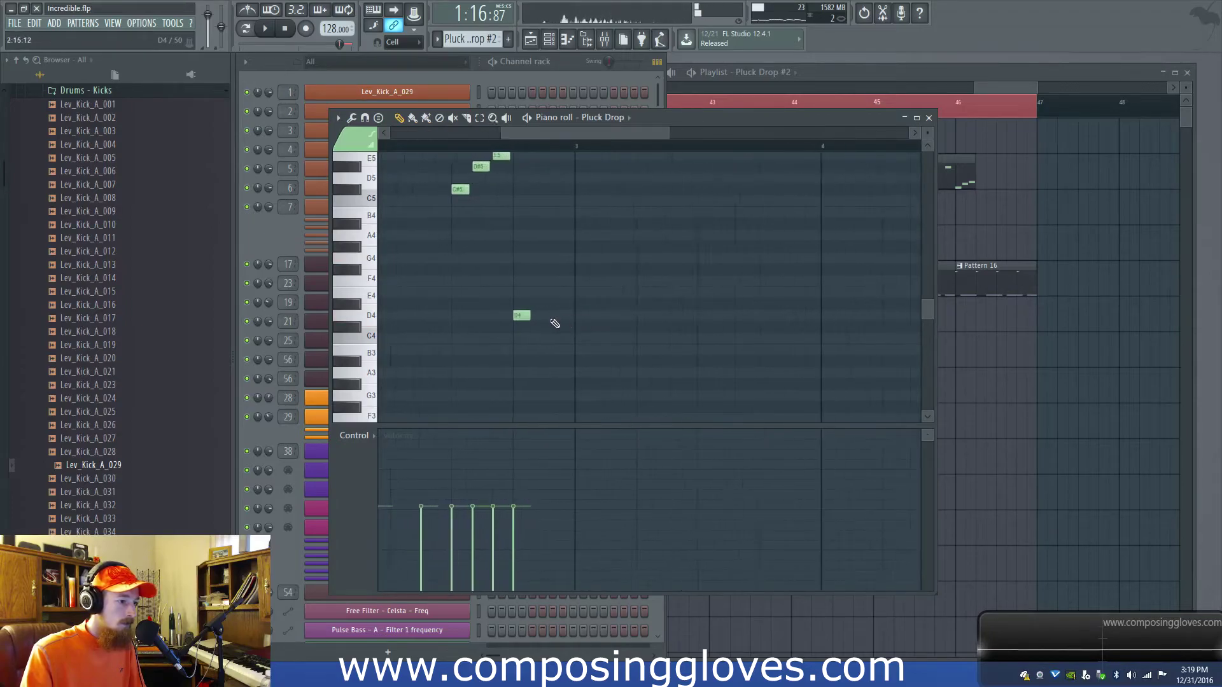
drag(506, 316, 508, 414)
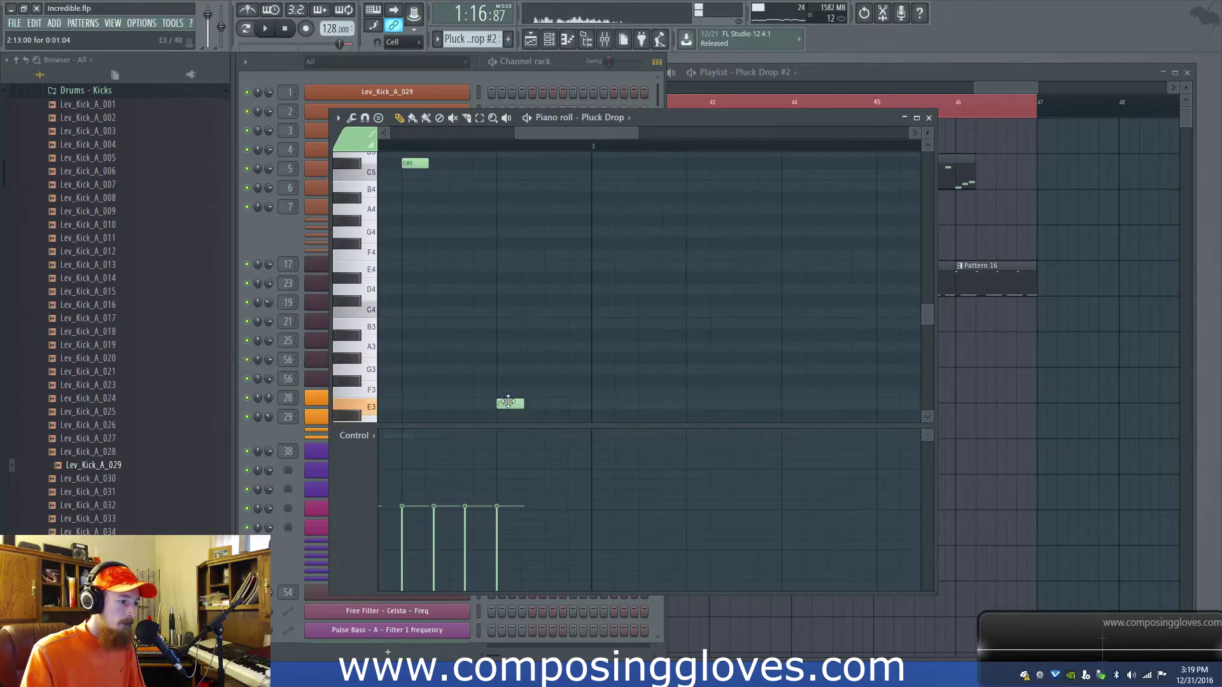
scroll(528, 376, down, 3)
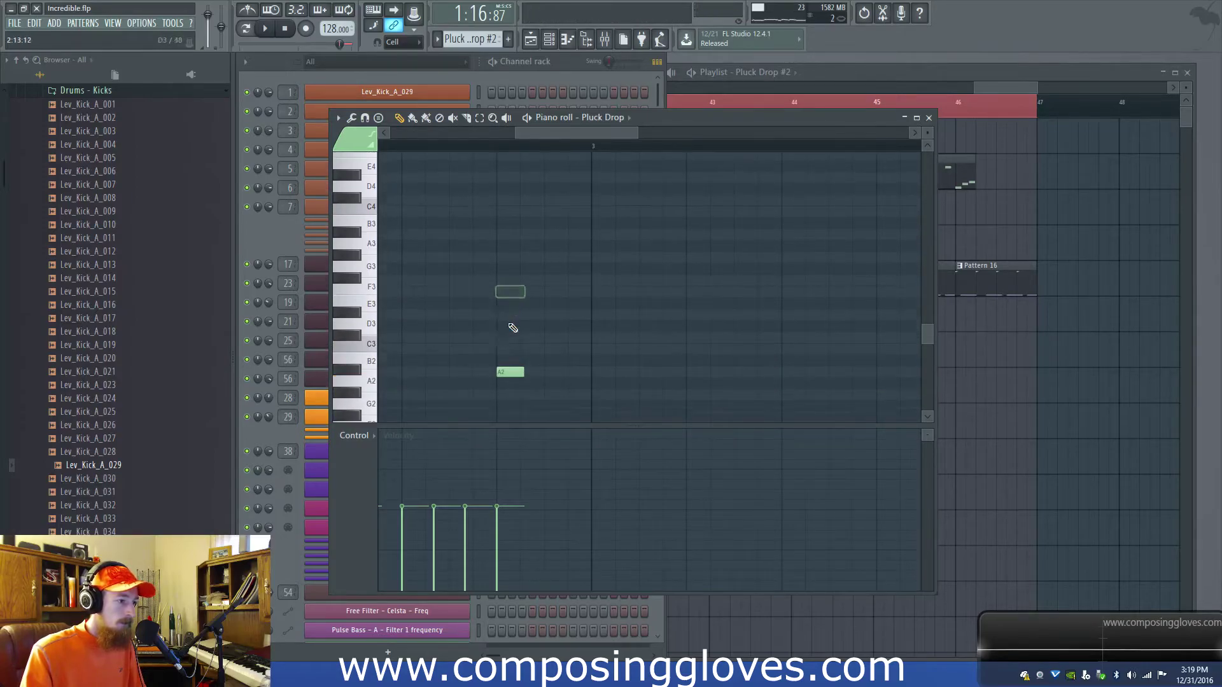
scroll(513, 328, down, 3)
drag(509, 271, 509, 304)
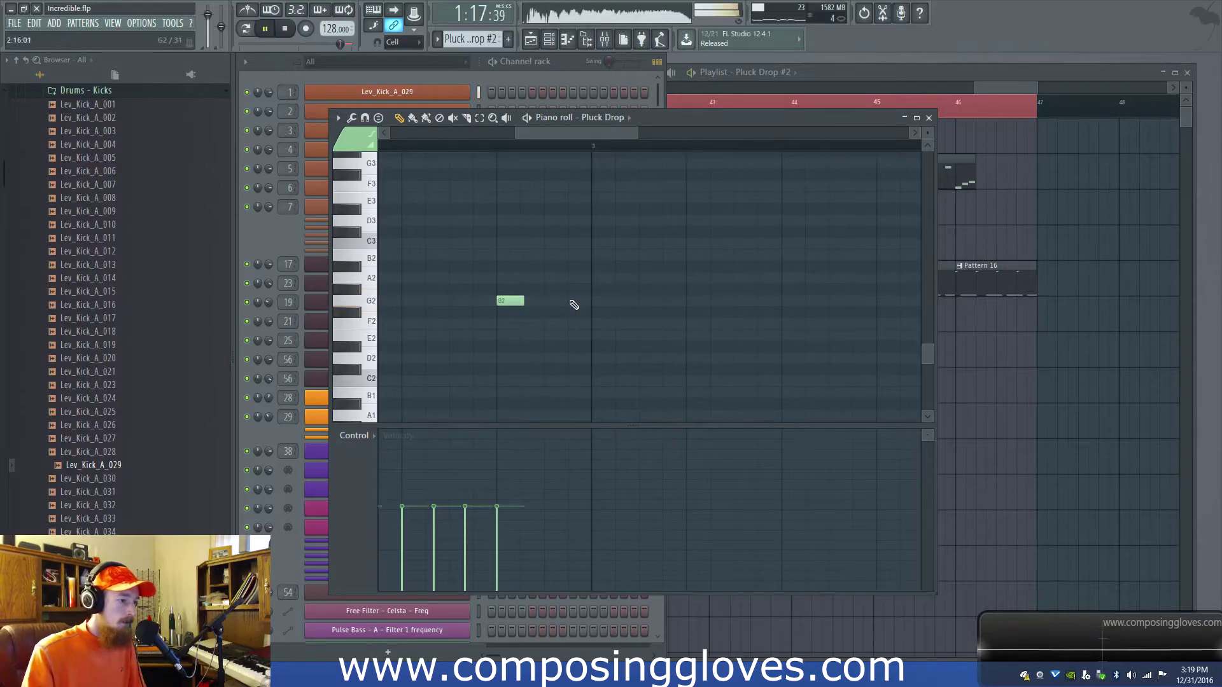
click(285, 254)
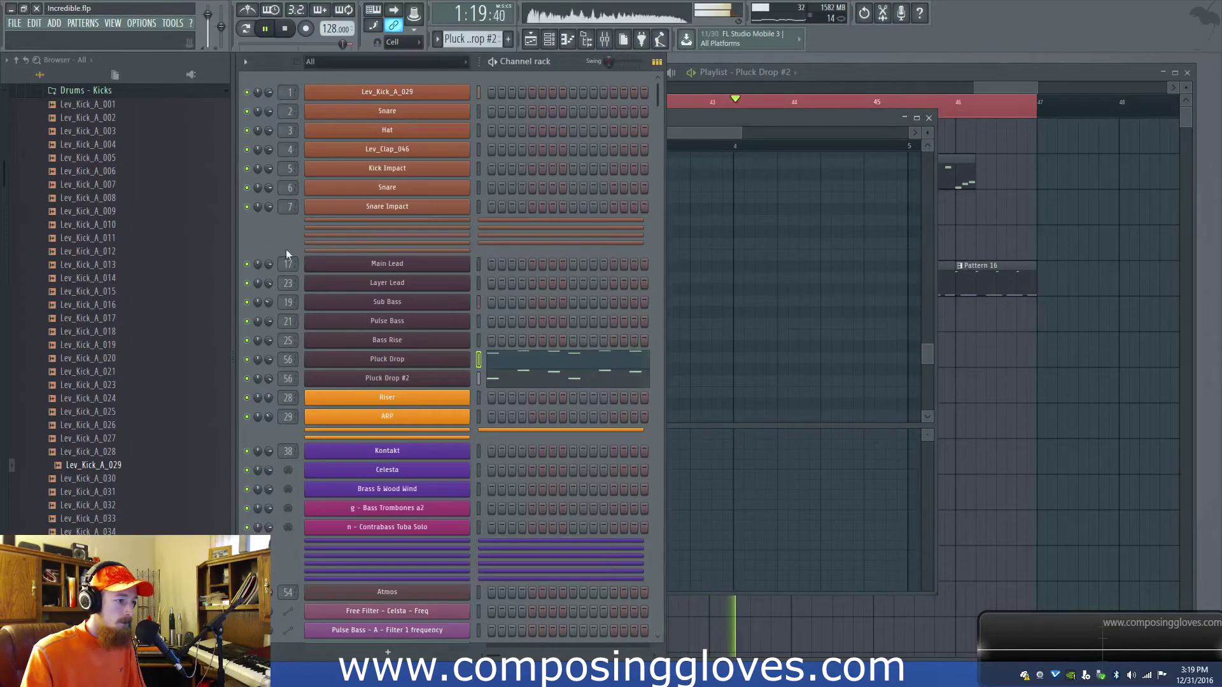
click(587, 382)
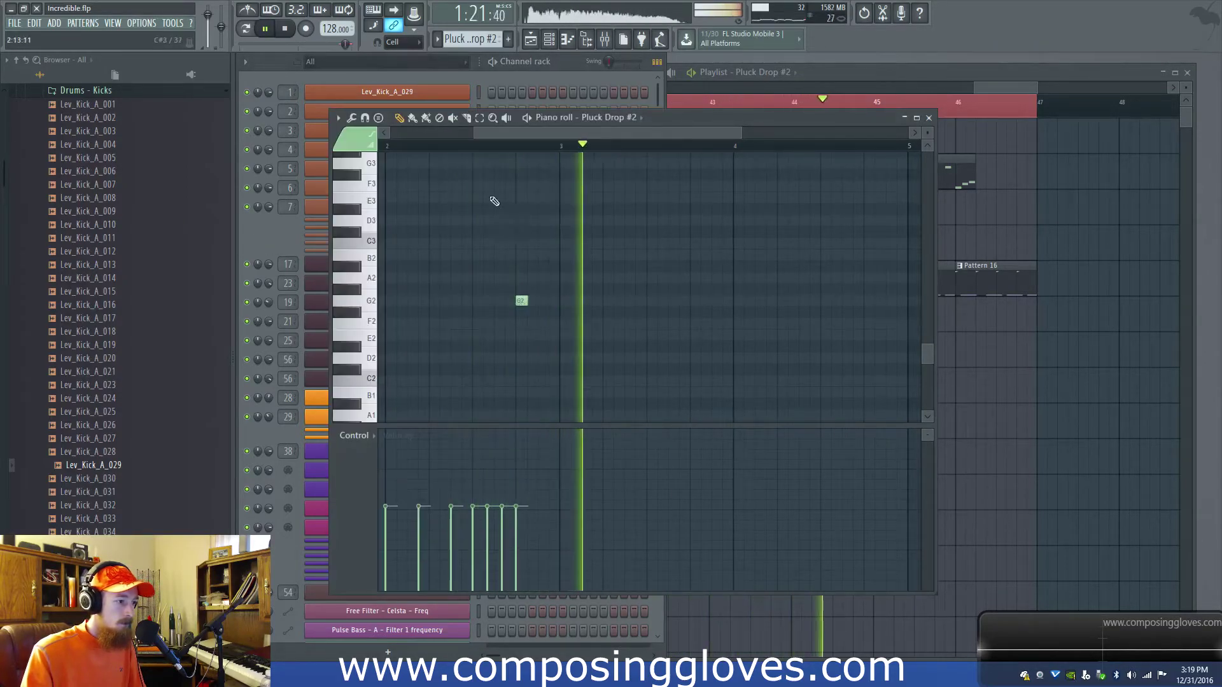
key(space)
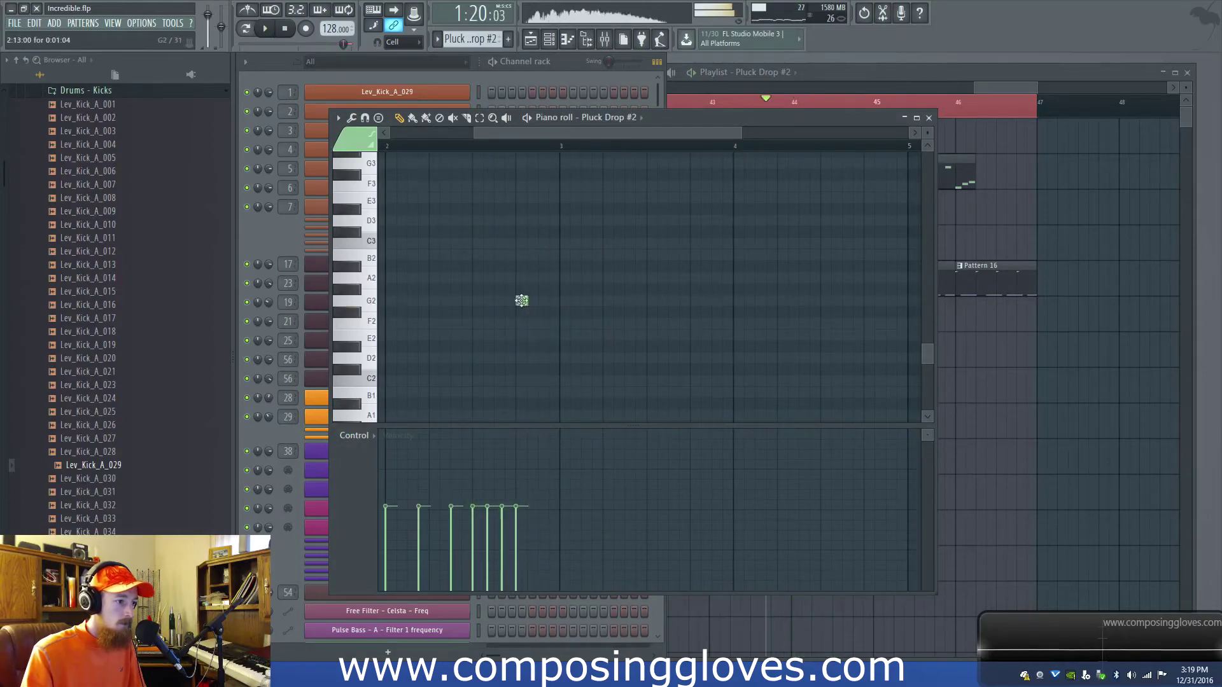
Return to the playlist and play the drop from bar 42.
click(1010, 86)
key(space)
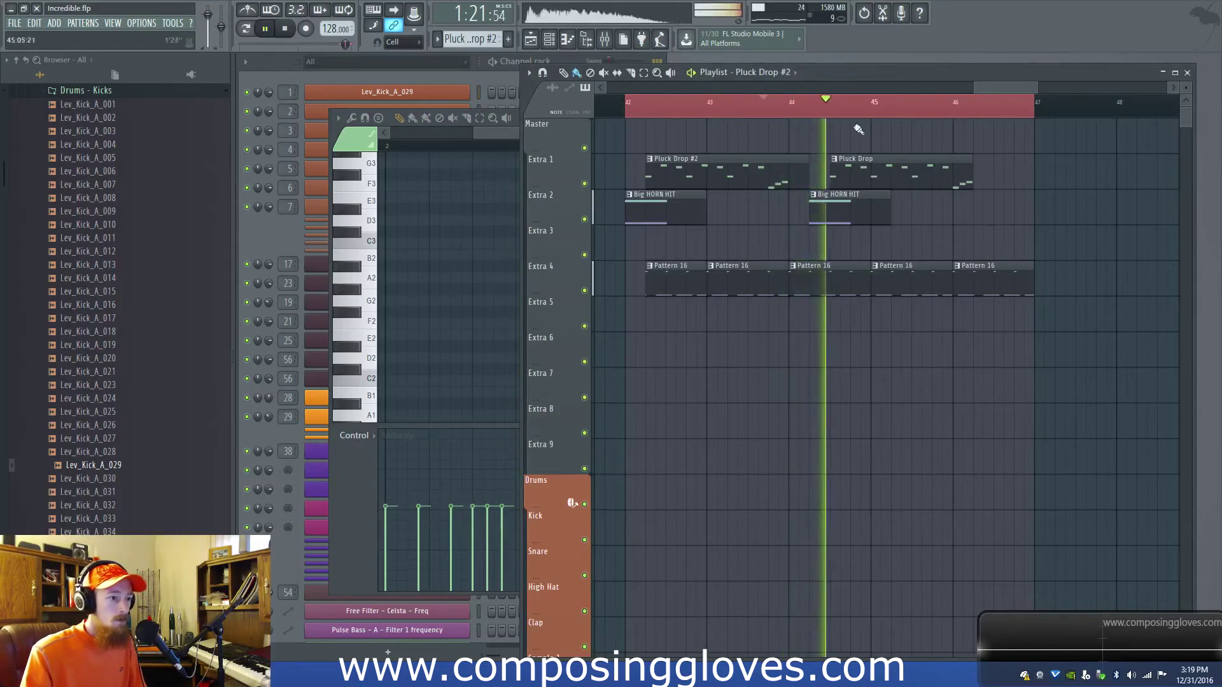
key(space)
key(space)
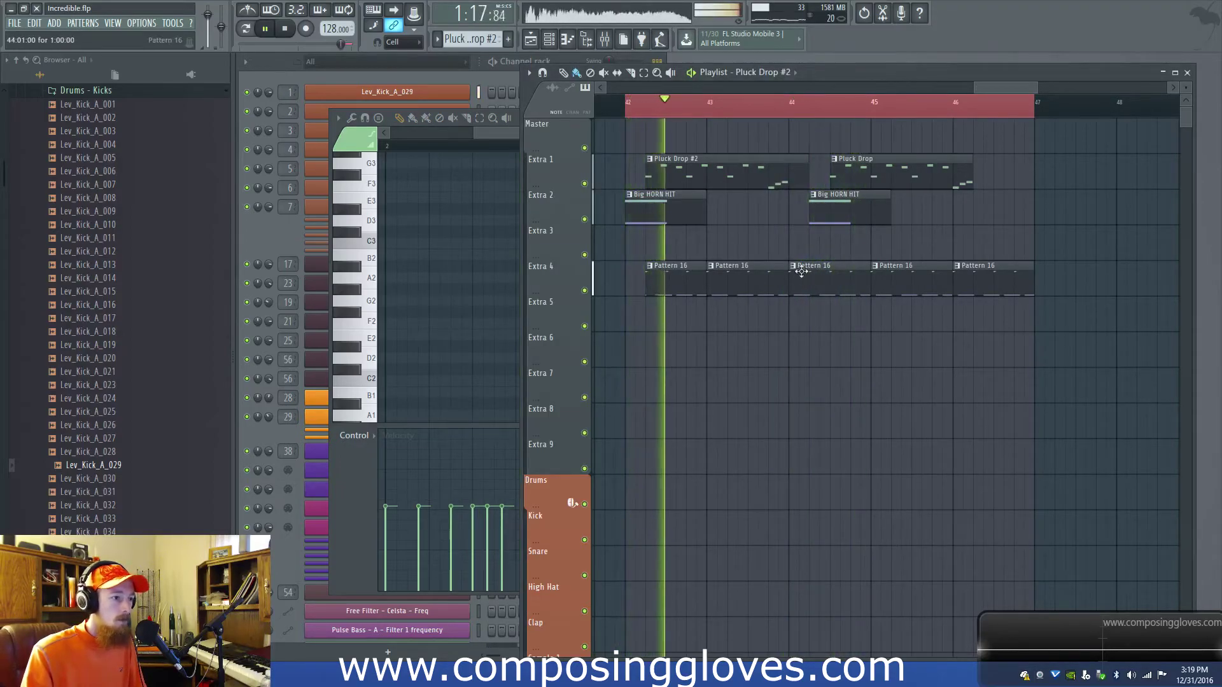
scroll(766, 210, up, 2)
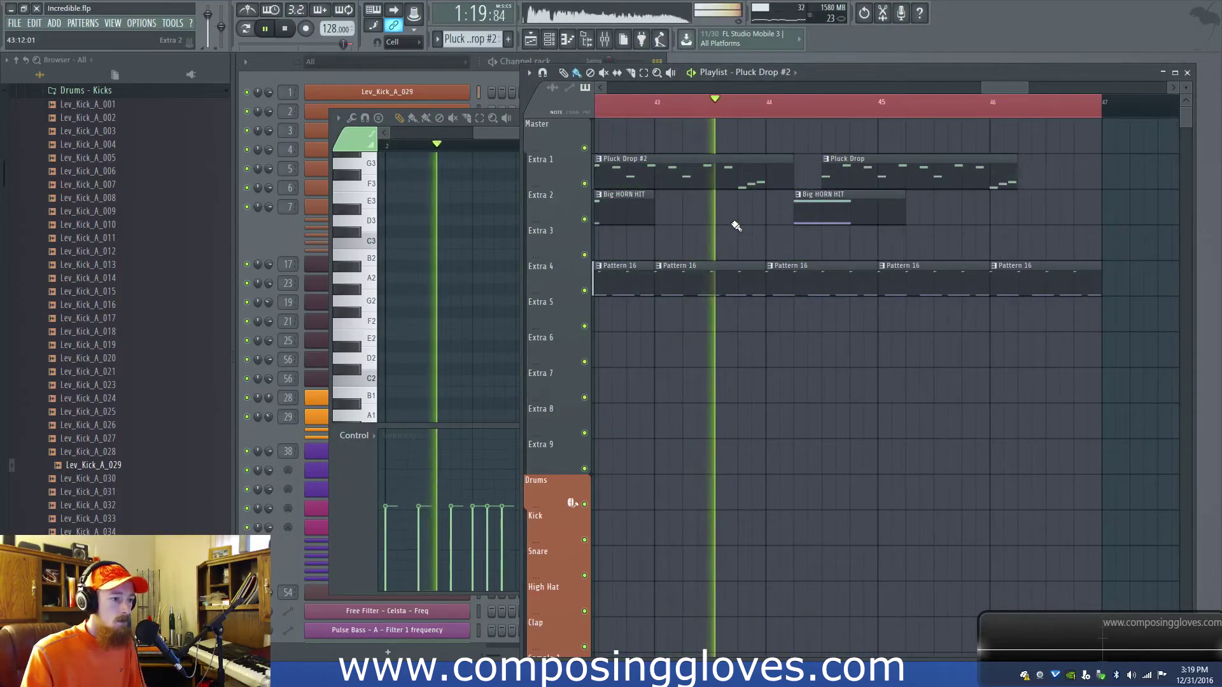
key(space)
Close the piano roll and add a new Harmor channel to the project.
drag(487, 131, 329, 141)
click(298, 249)
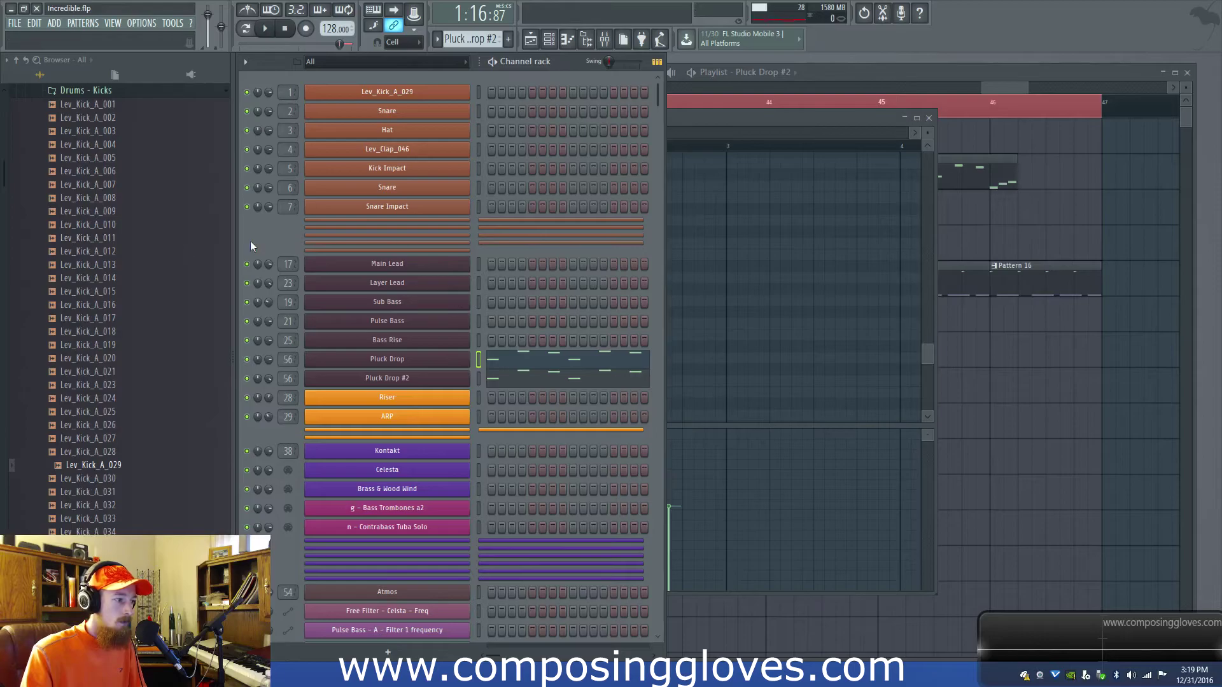
click(928, 119)
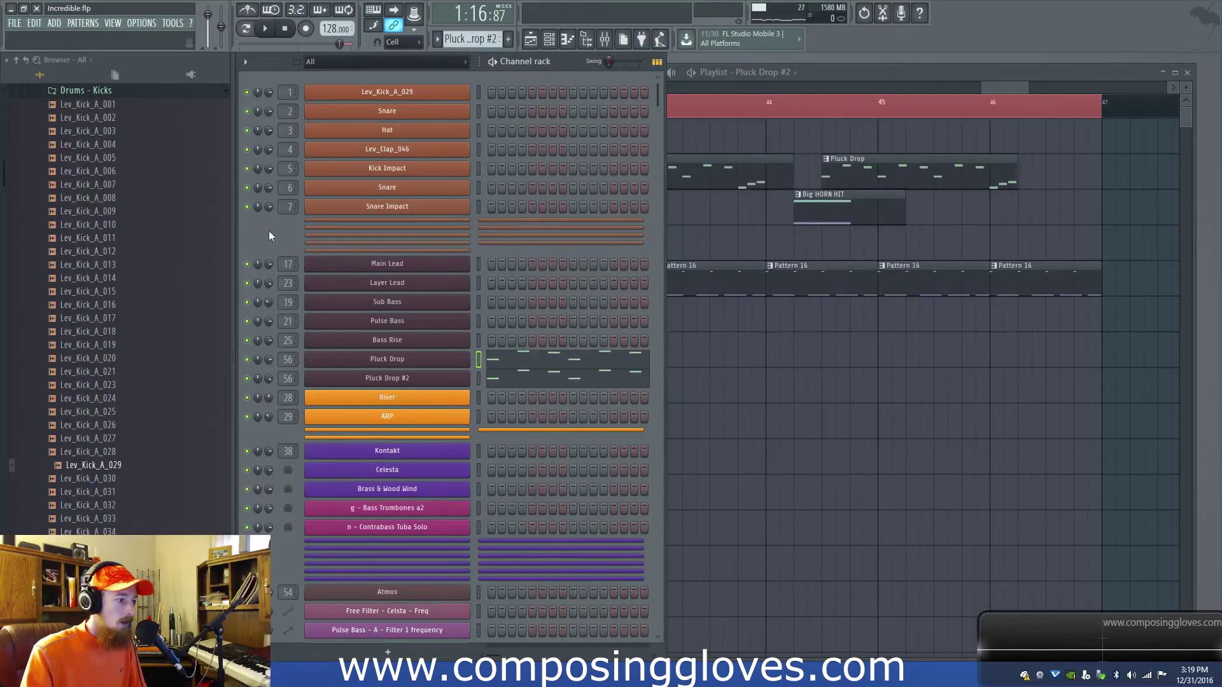
key(F8)
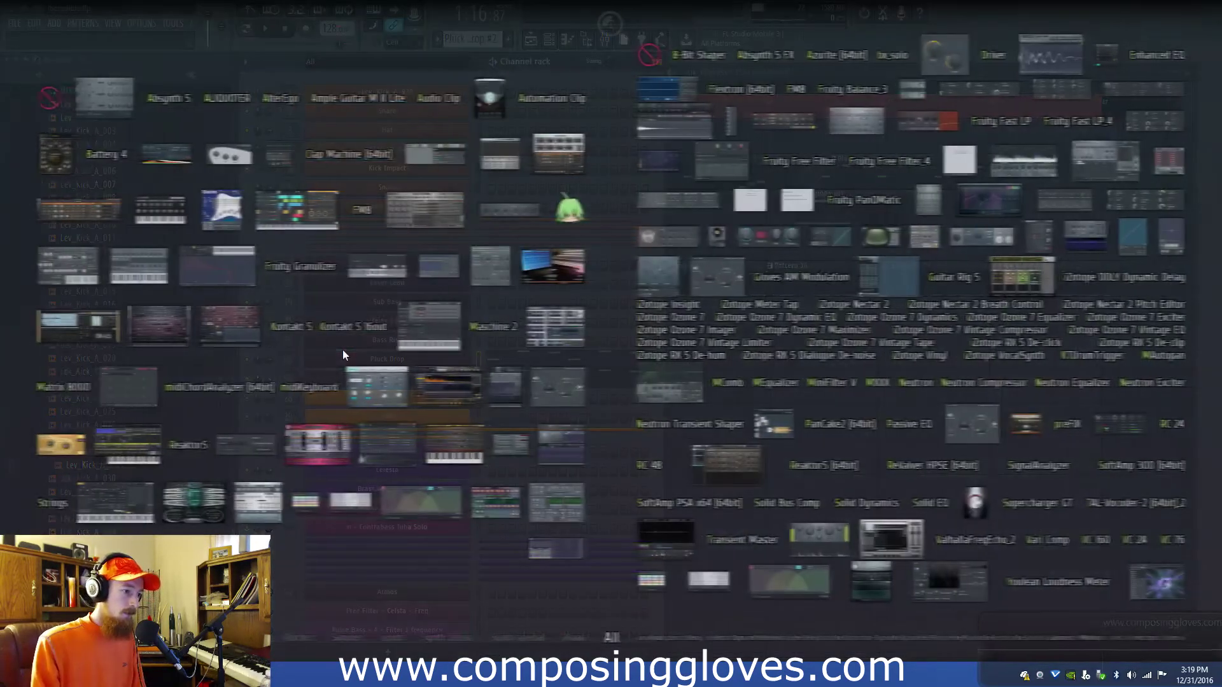
text(harmor)
click(255, 304)
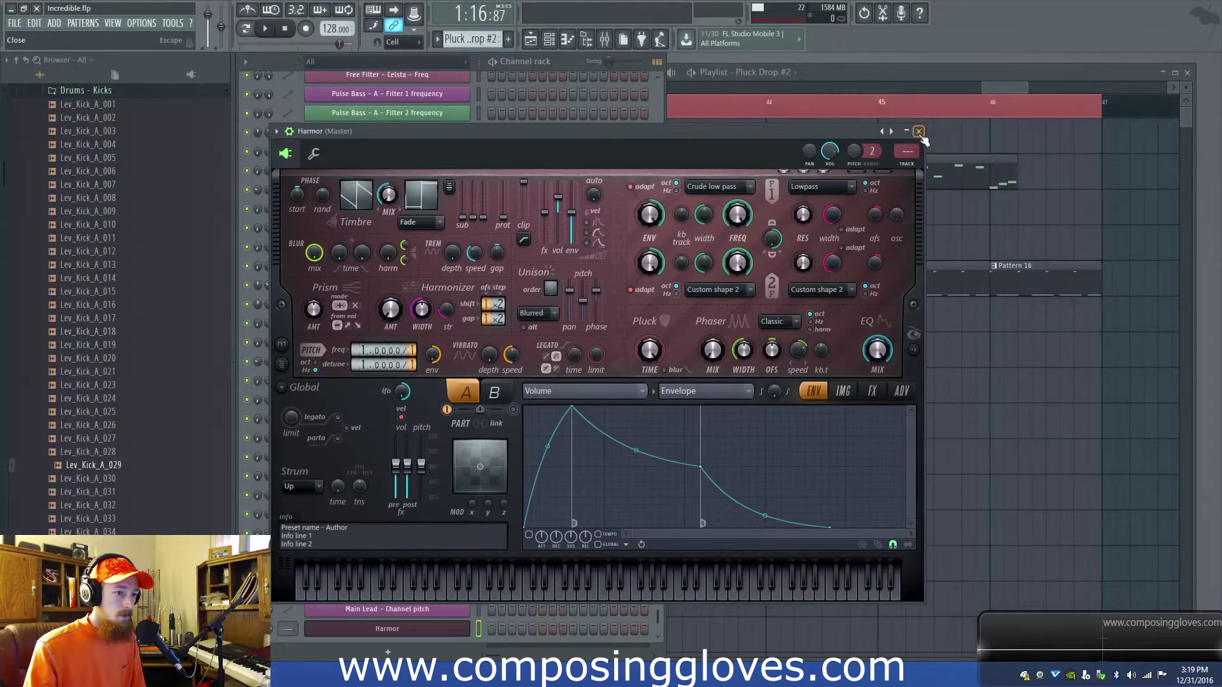
click(918, 132)
Create a new empty pattern and rename the Harmor channel as Bass Hit Fill.
key(F4)
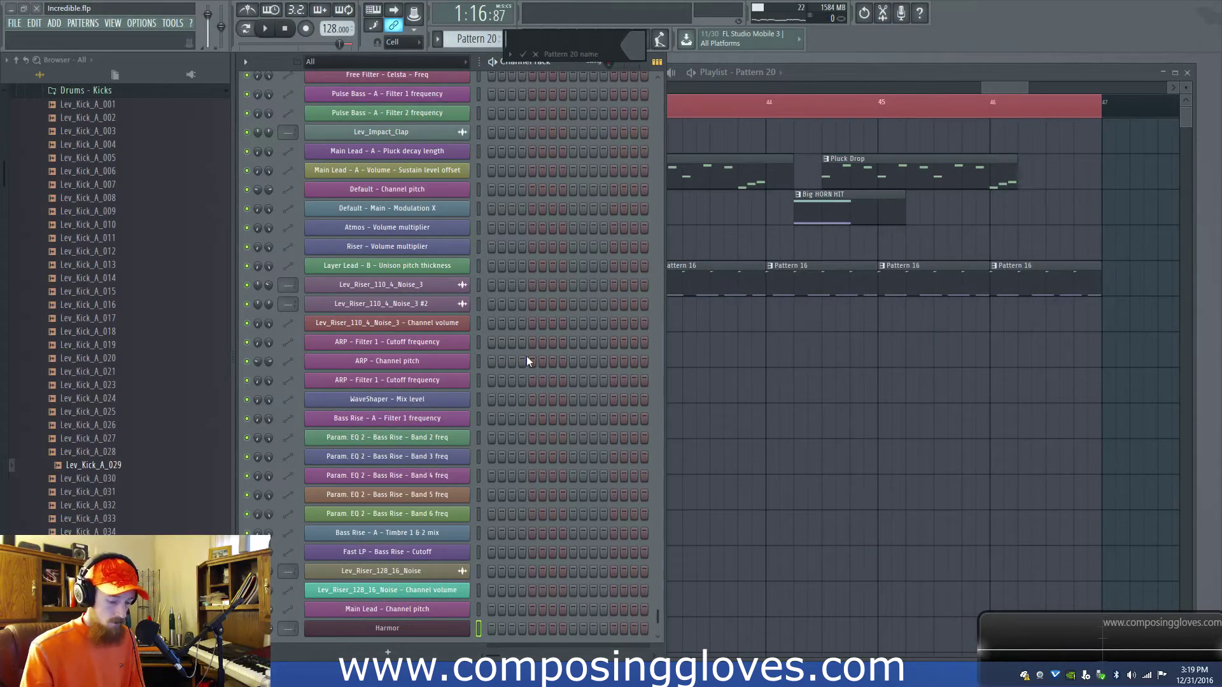
key(Return)
key(F2)
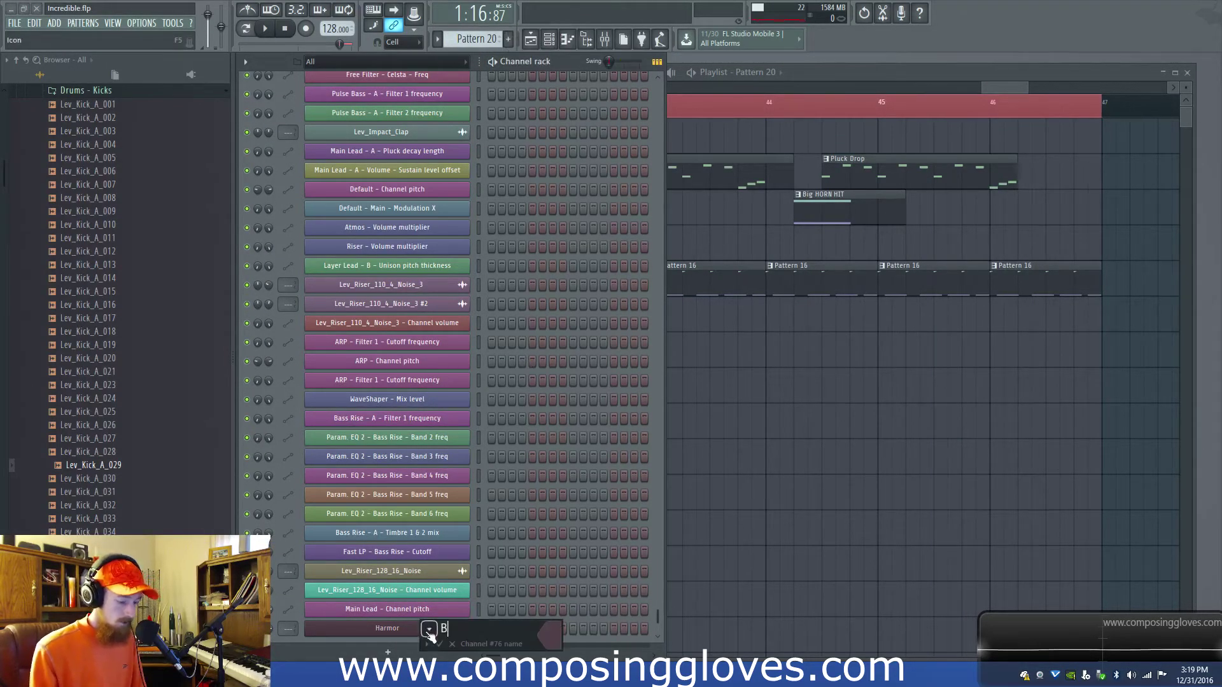
text(Bass Hit Fil)
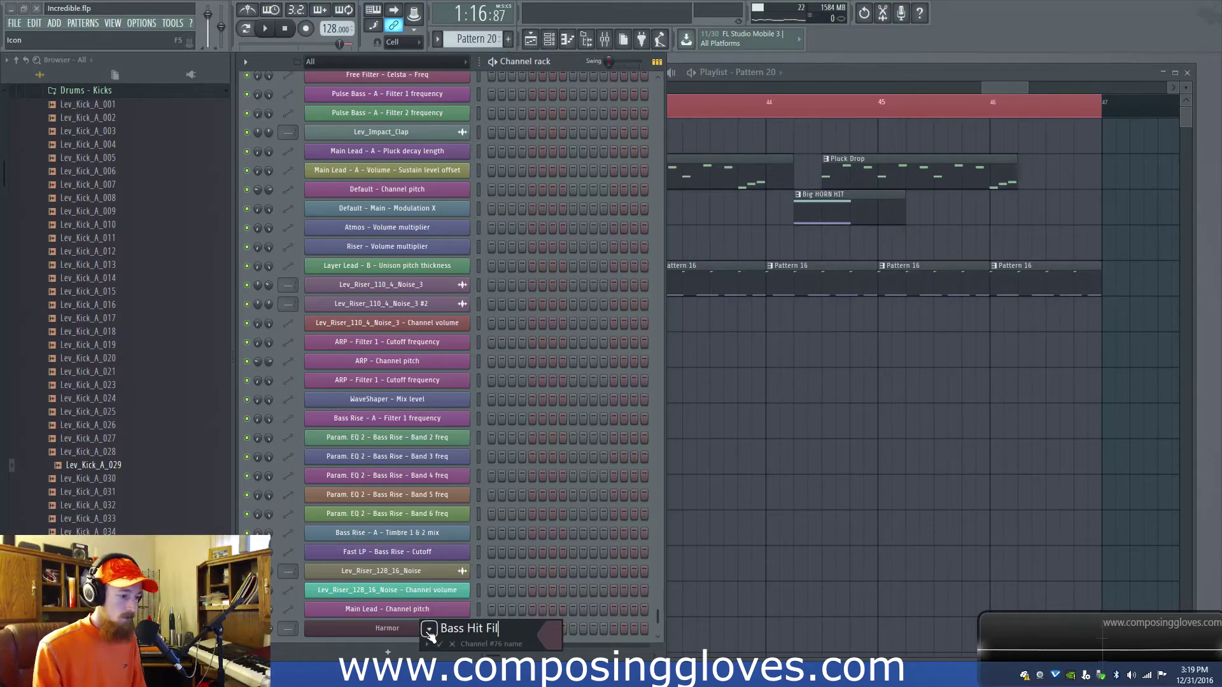
text(l)
key(Return)
Place a G2 note about three steps long at the start of the Bass Hit Fill piano roll, with 100% velocity.
right_click(430, 637)
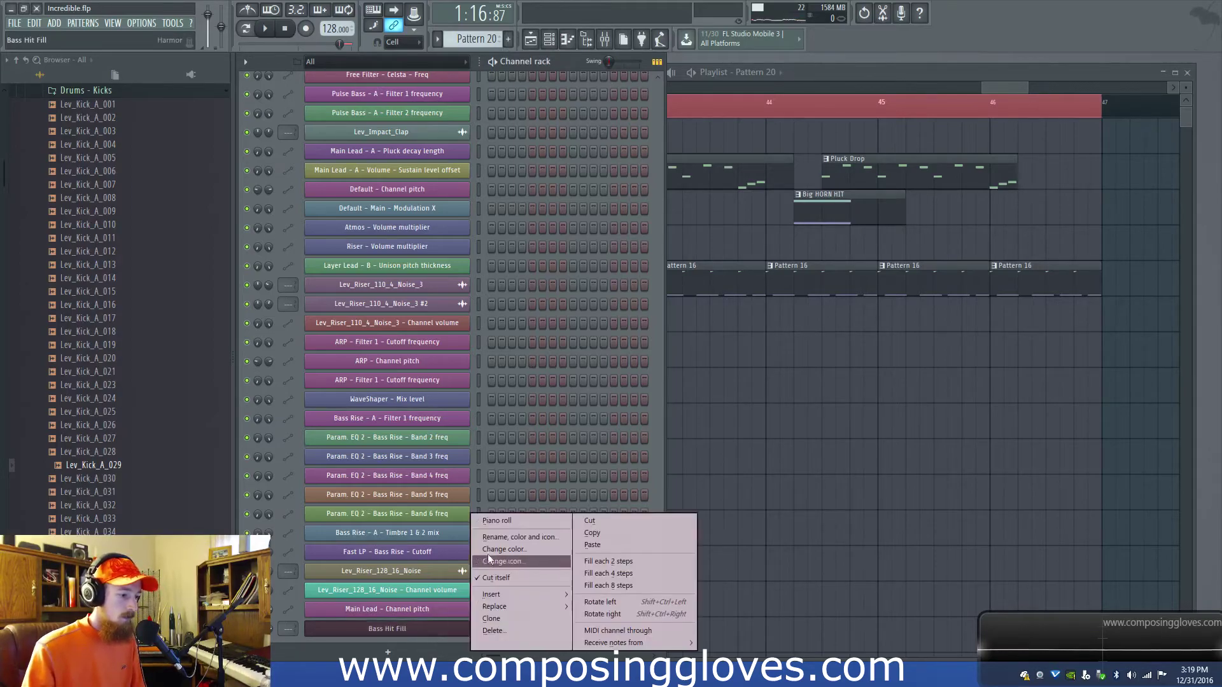
click(502, 519)
click(374, 301)
click(374, 322)
click(374, 323)
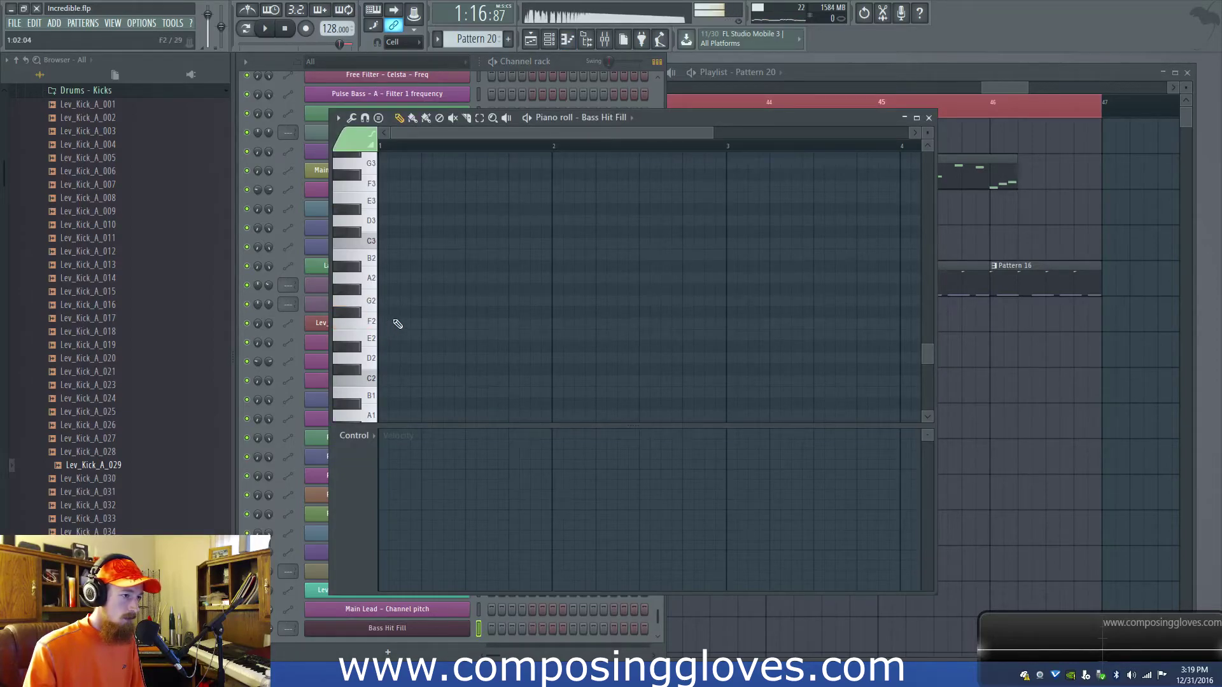
click(385, 322)
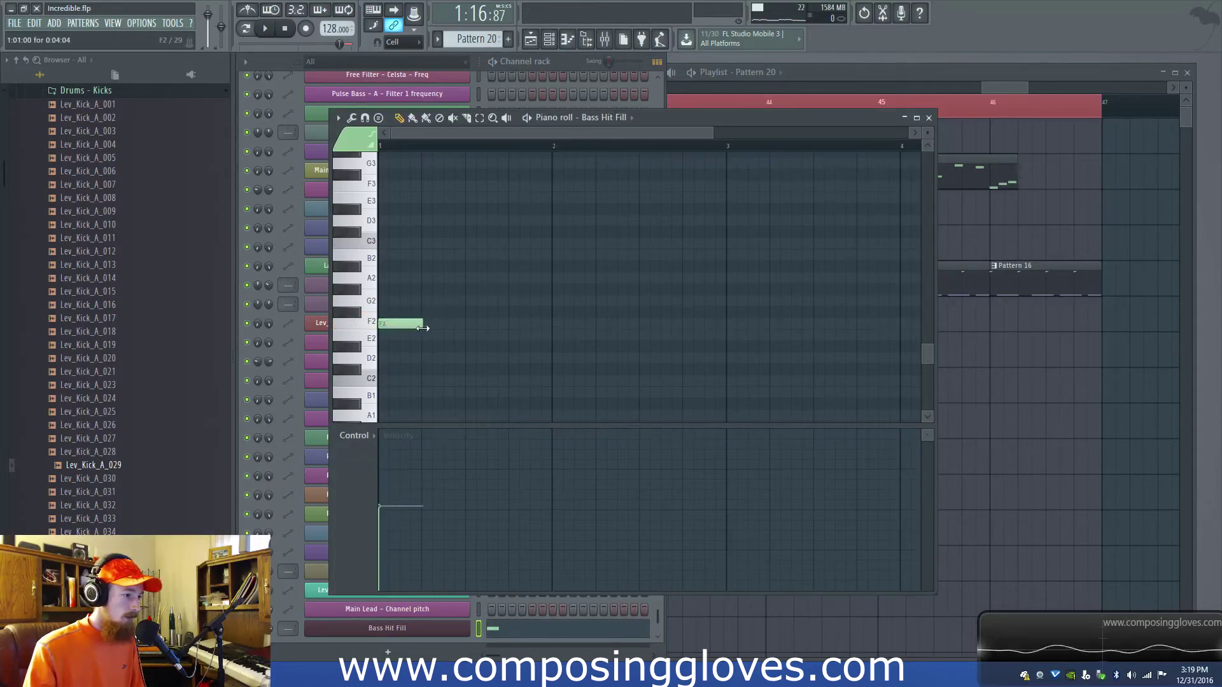
drag(403, 324, 404, 300)
click(379, 306)
click(378, 306)
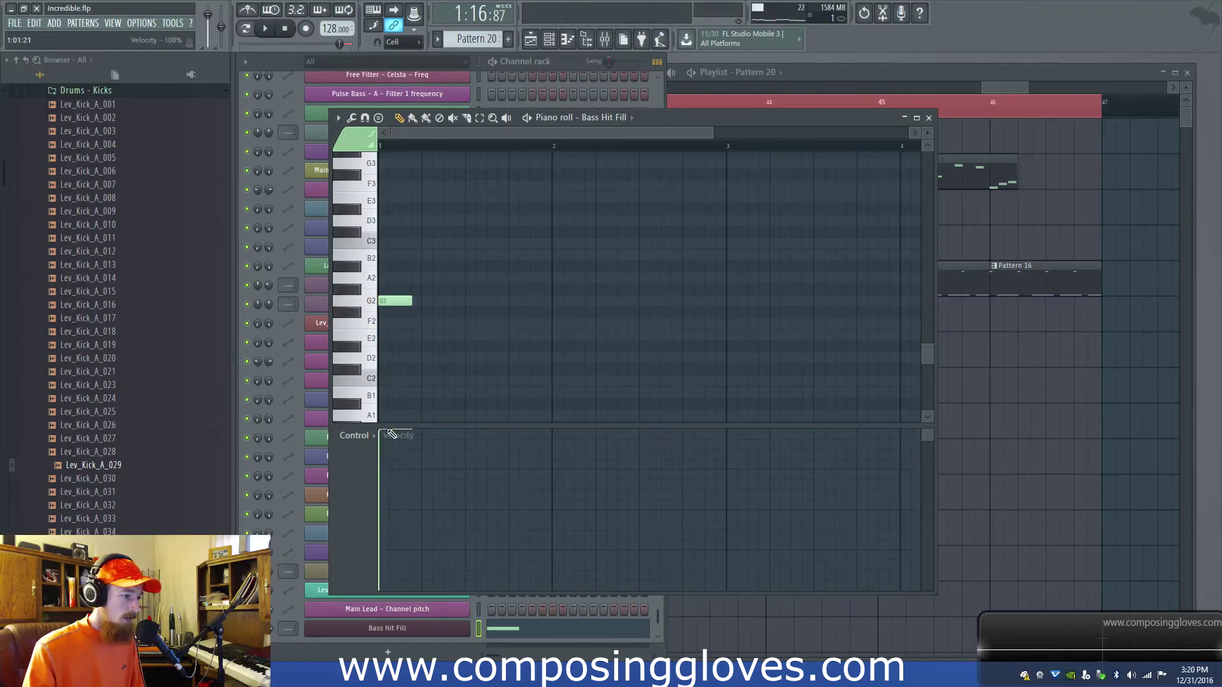
Place a Pattern 20 clip at bar 44 on the Extra 3 track and trim it to 0:10:00 while playing the drop.
key(space)
click(1042, 93)
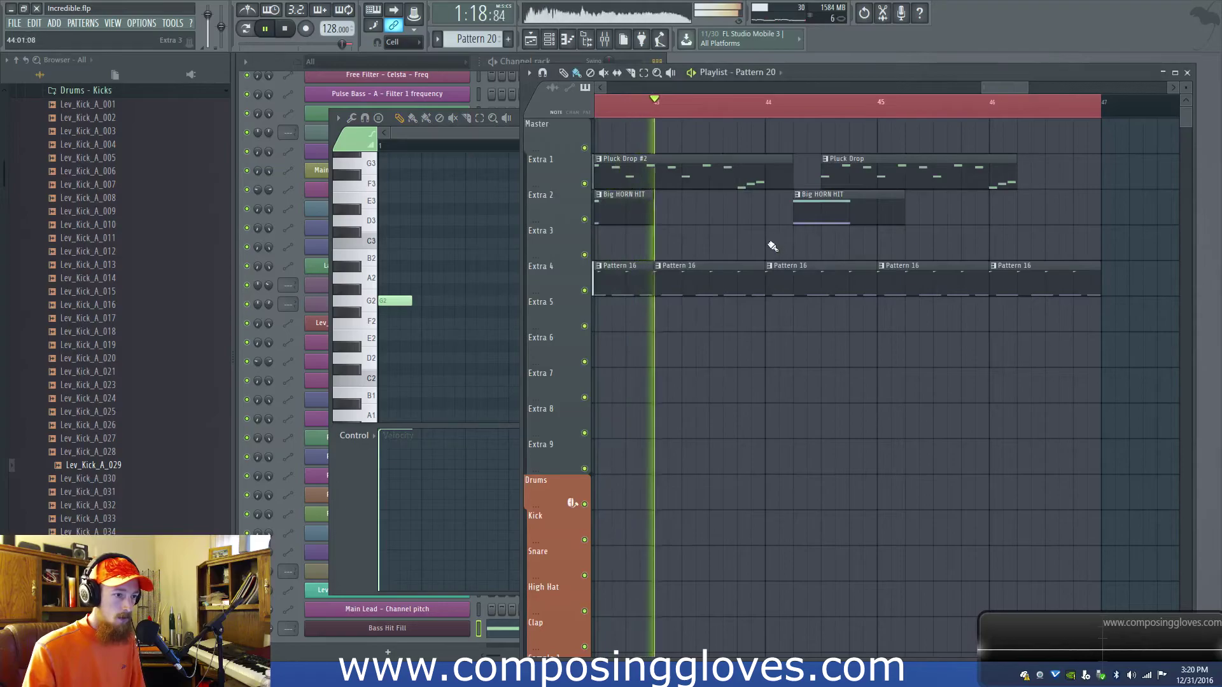
click(774, 247)
drag(873, 241, 834, 241)
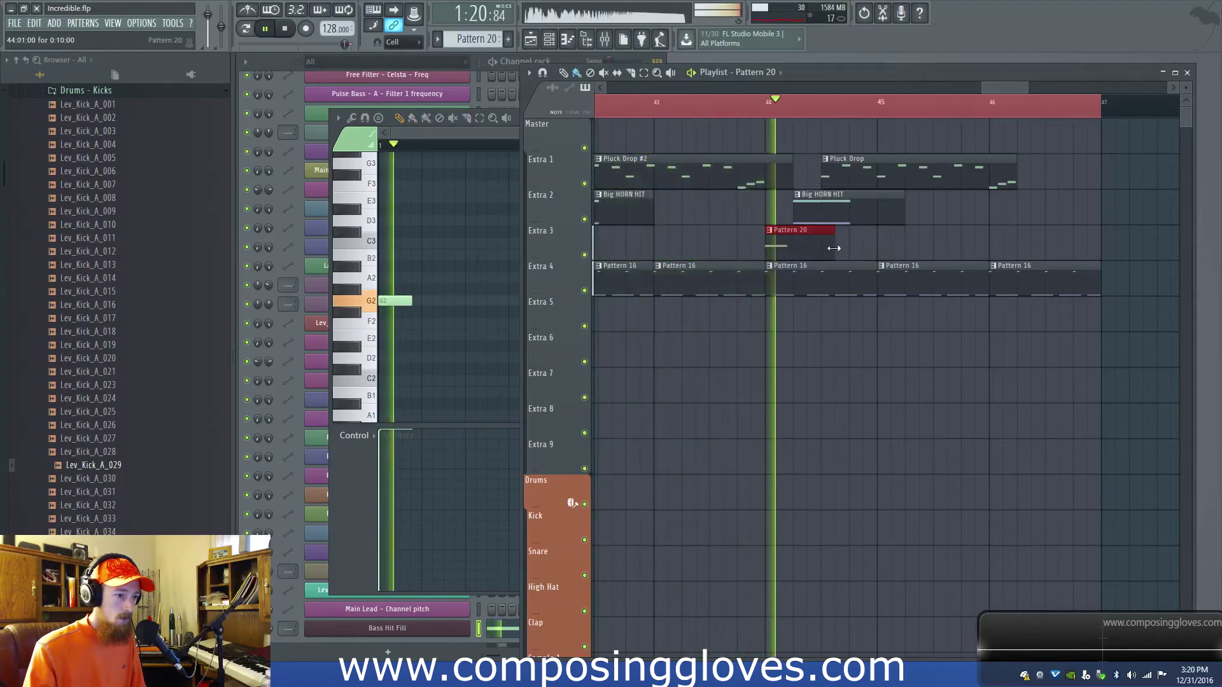
key(space)
Move the G2 note to 1:03:00, shorten it to 0:01:21 and audition the pattern on its own.
drag(394, 298, 427, 301)
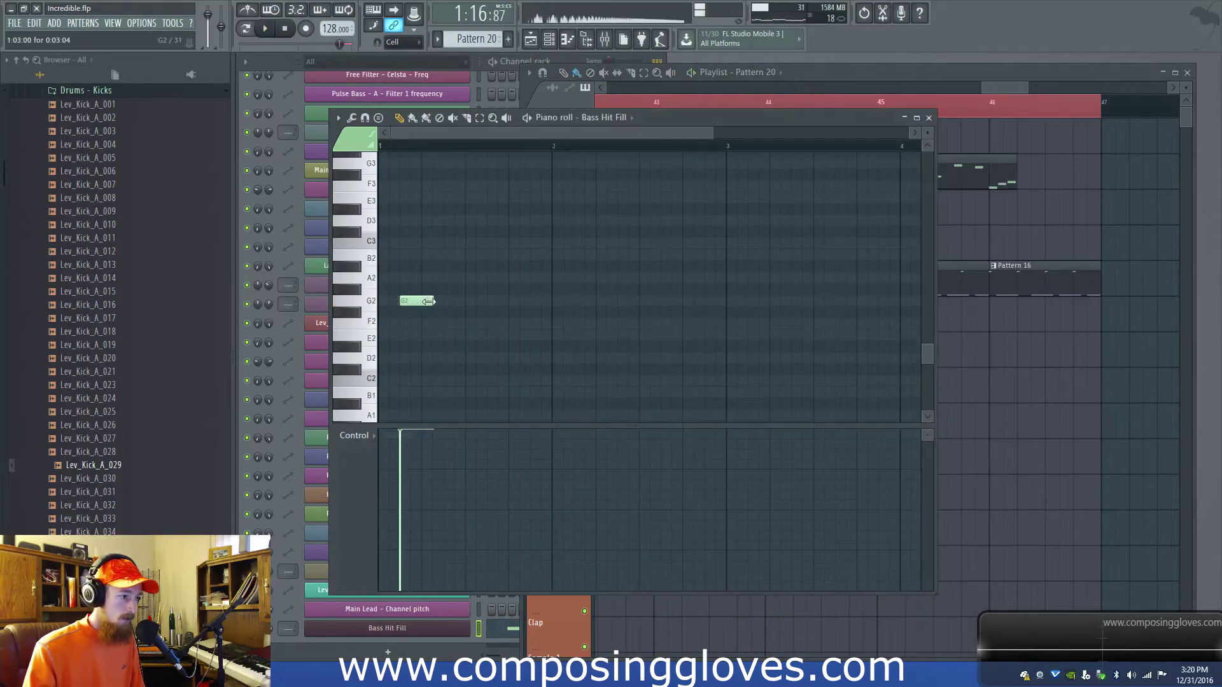
scroll(398, 292, up, 5)
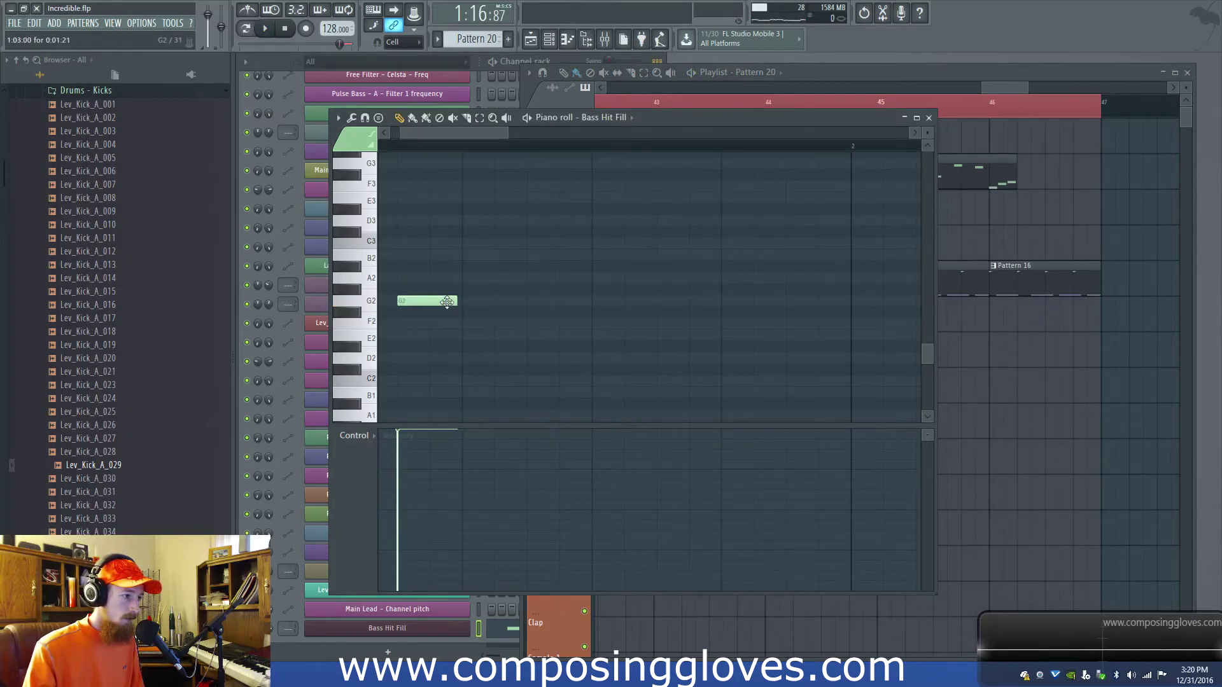
click(246, 30)
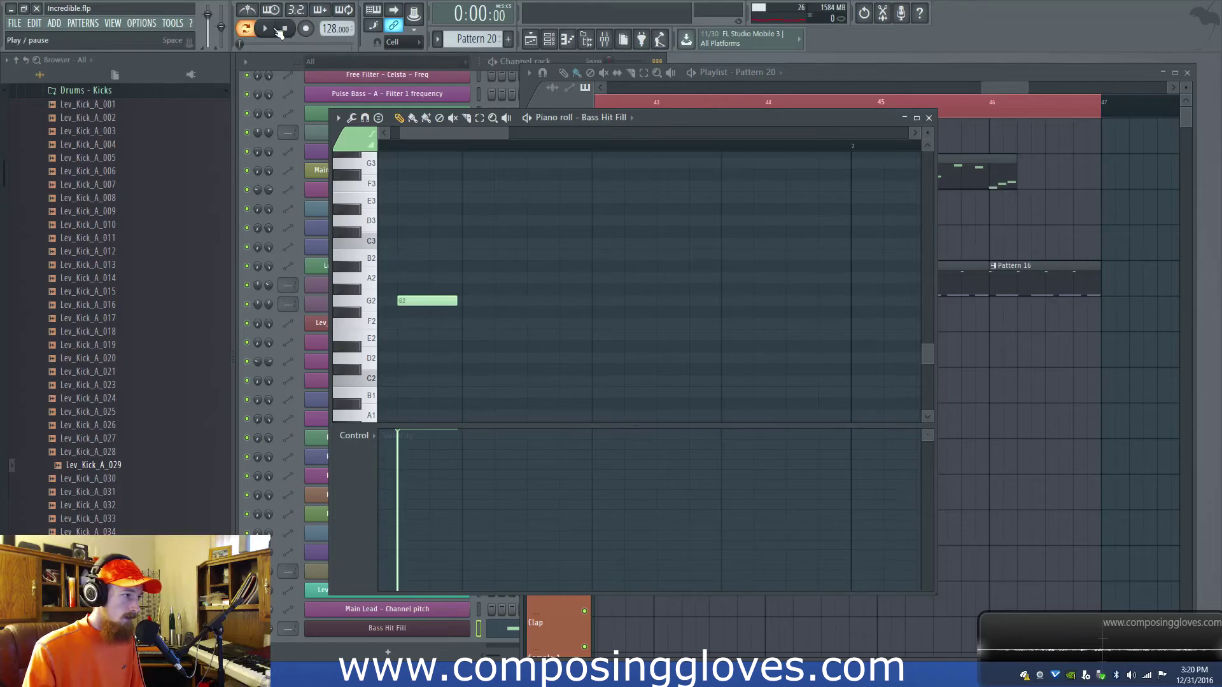
click(269, 30)
click(269, 66)
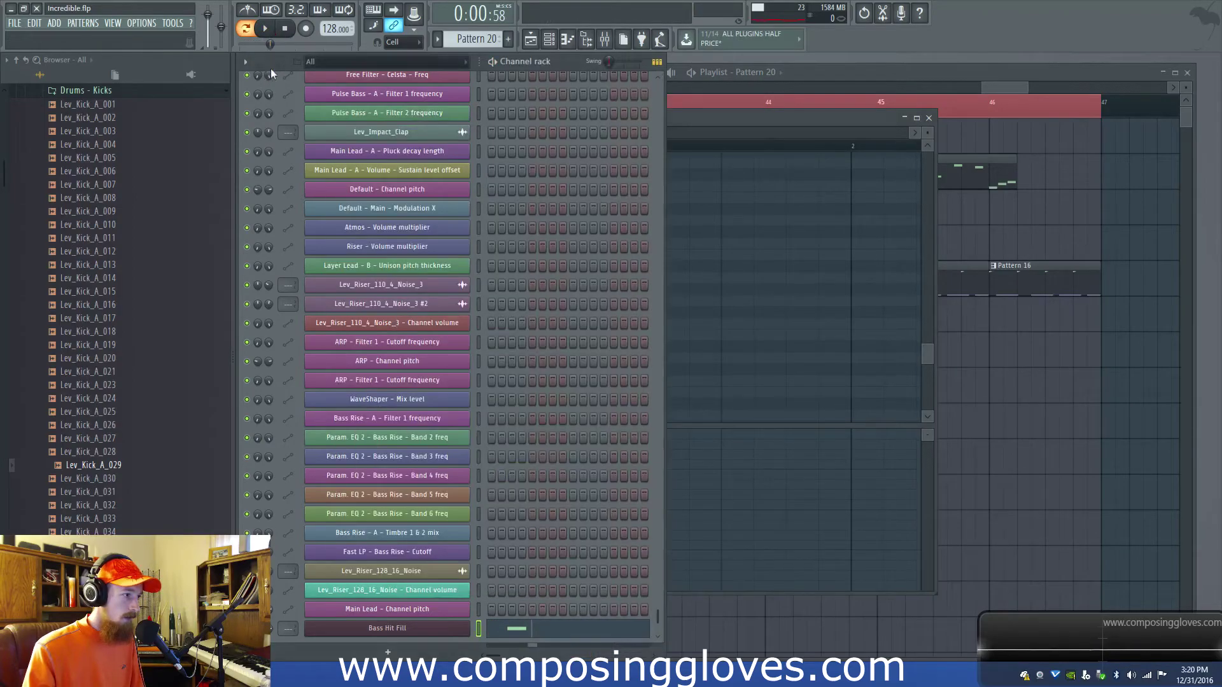
Open the Bass Hit Fill Harmor's effects section and look through its distortion types.
click(407, 629)
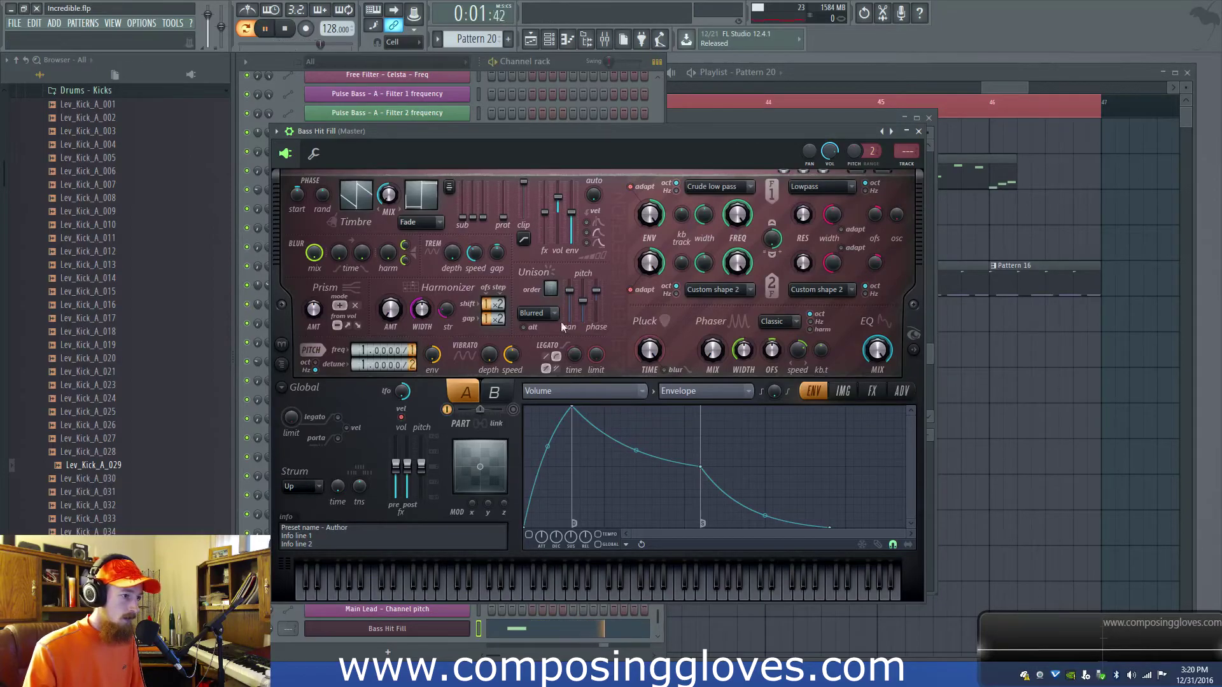
key(space)
click(871, 391)
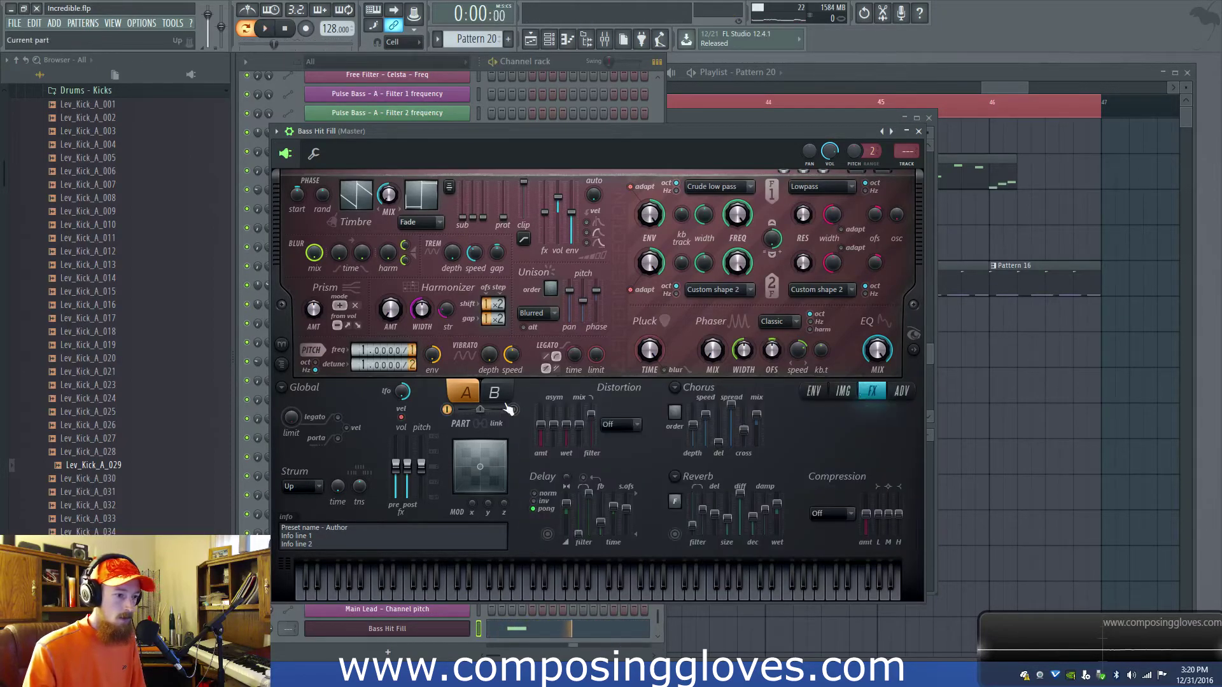
click(621, 421)
click(628, 425)
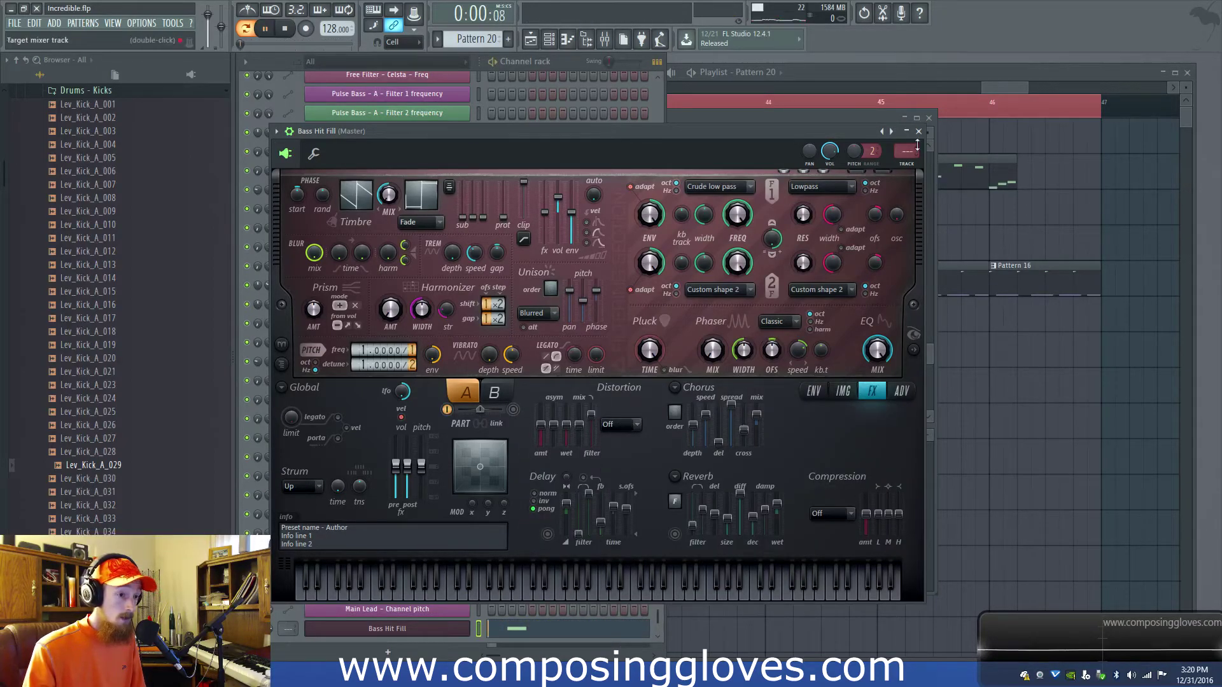
Route the Bass Hit Fill channel to mixer track 57 and load Fruity WaveShaper in its first effect slot.
key(space)
click(918, 131)
click(403, 630)
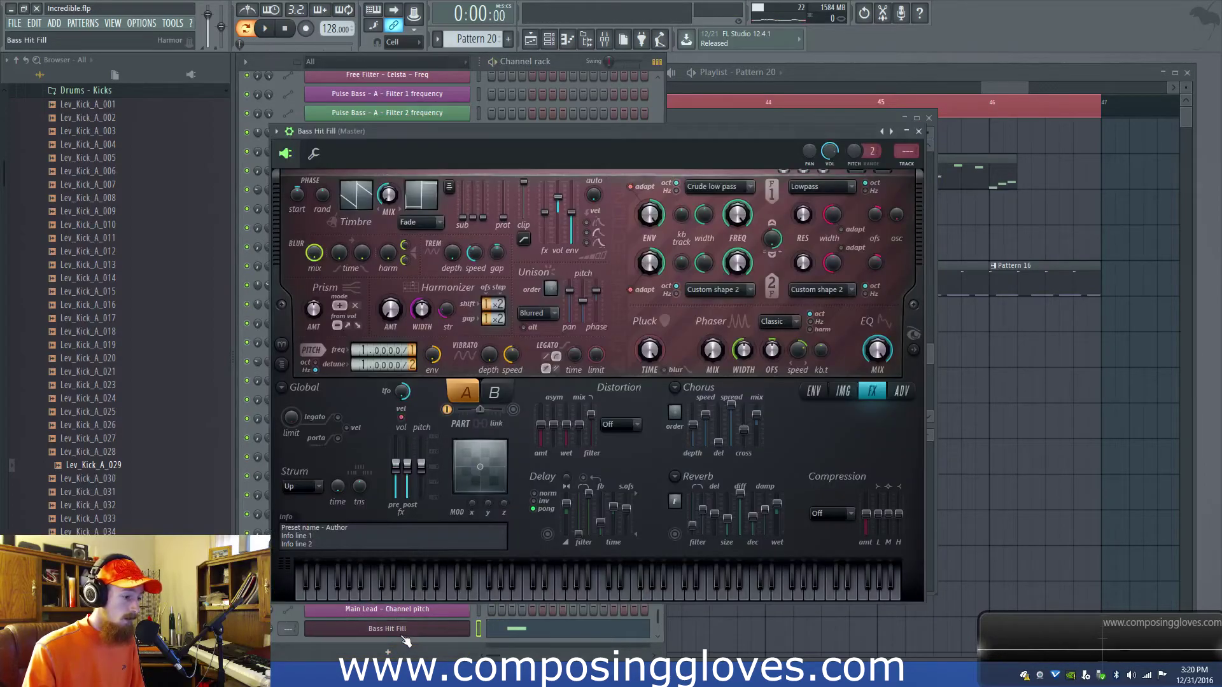
key(ctrl+l)
click(1067, 249)
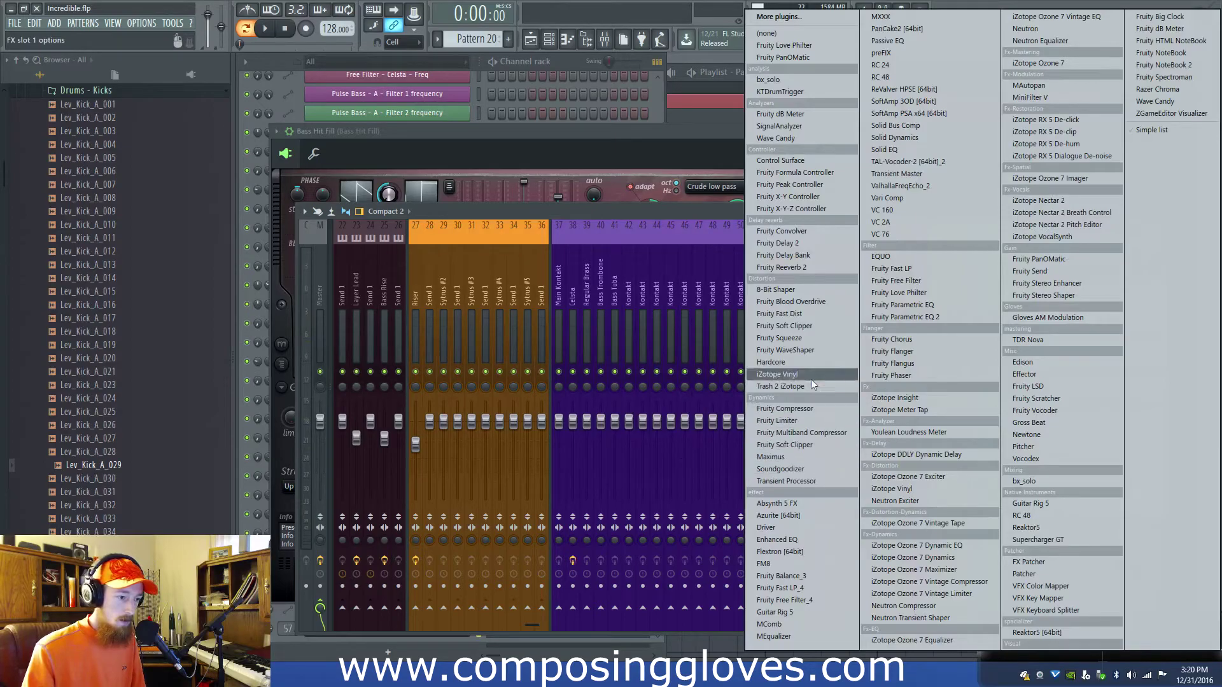
click(824, 348)
Audition the Fruity WaveShaper with an added mid-point, then shape it as one upward curve with about 11.5% tension.
drag(391, 301, 395, 222)
key(space)
right_click(386, 289)
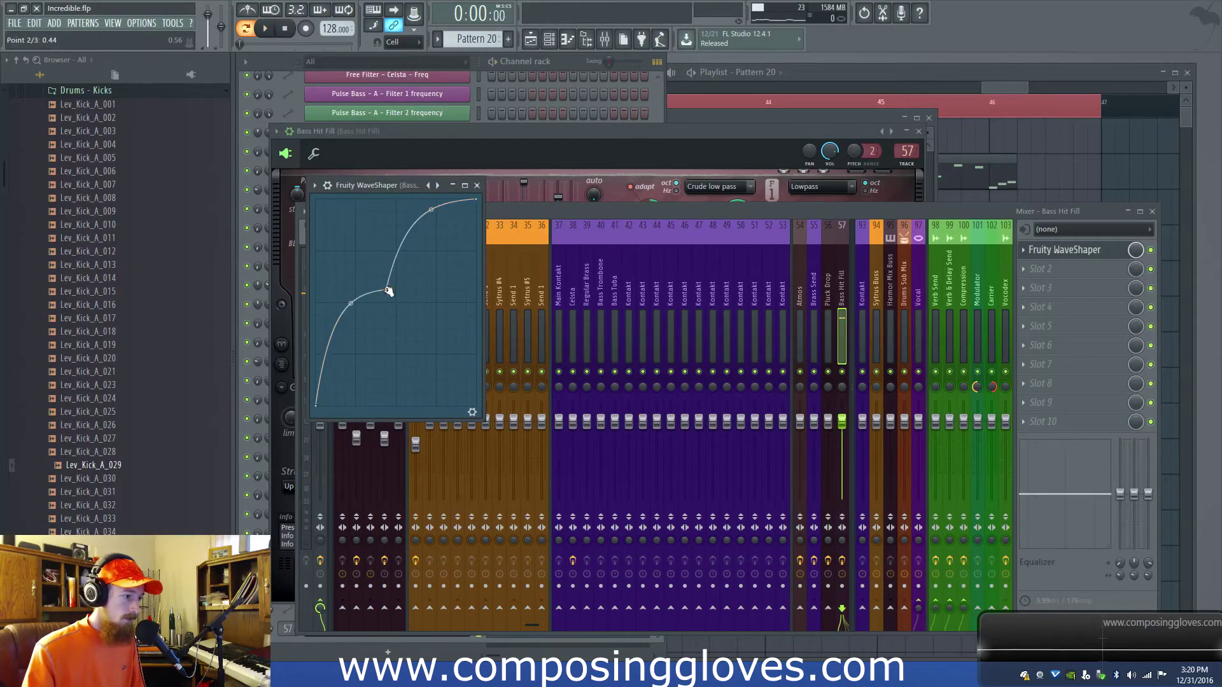
key(space)
drag(349, 300, 349, 327)
drag(389, 291, 365, 291)
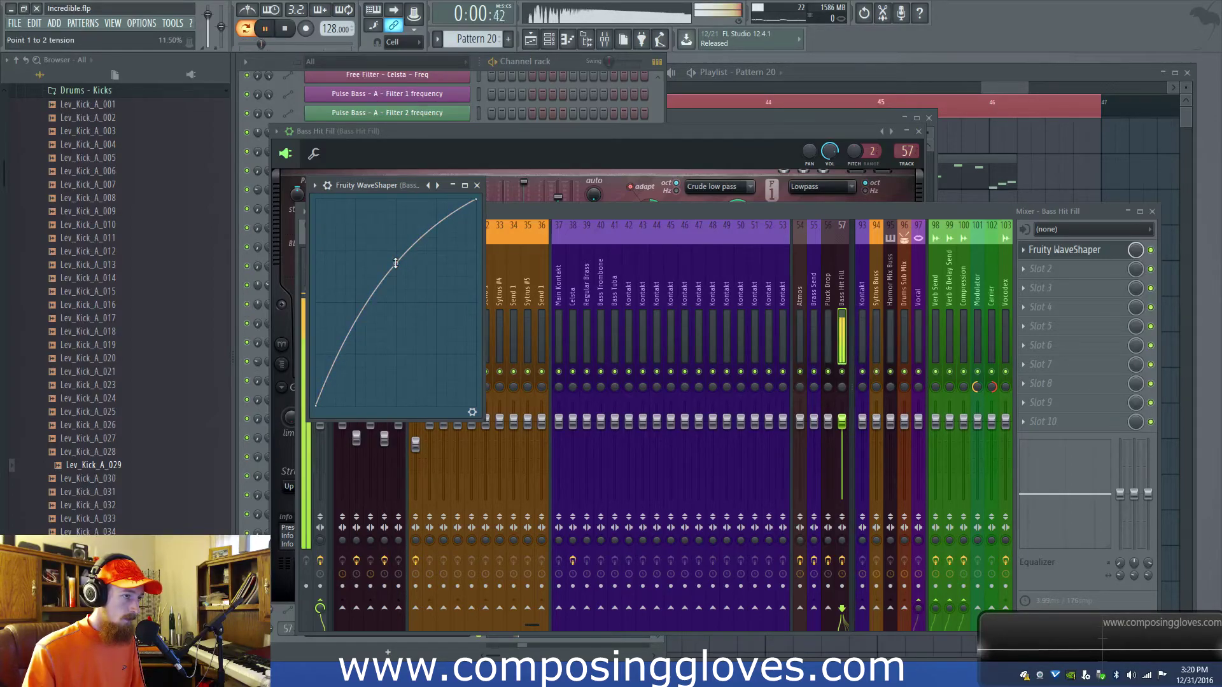
Try Maximus in the second effect slot of Bass Hit Fill, bending the response curves of its frequency bands upward.
click(1081, 279)
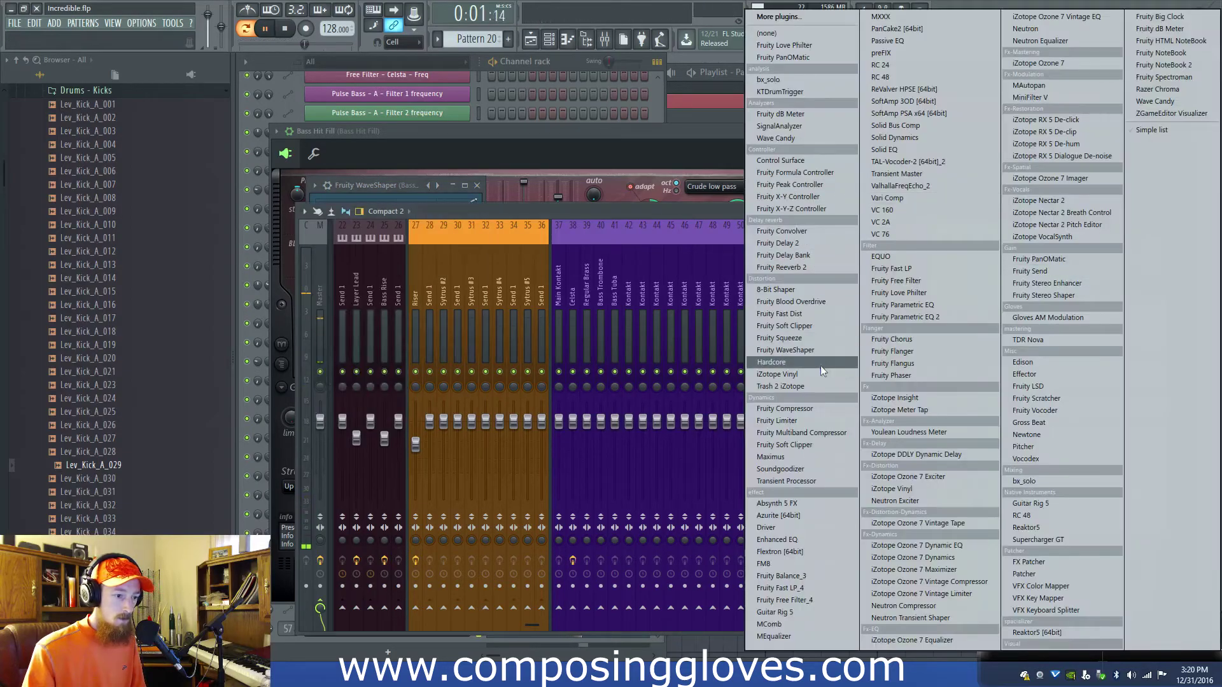
click(838, 455)
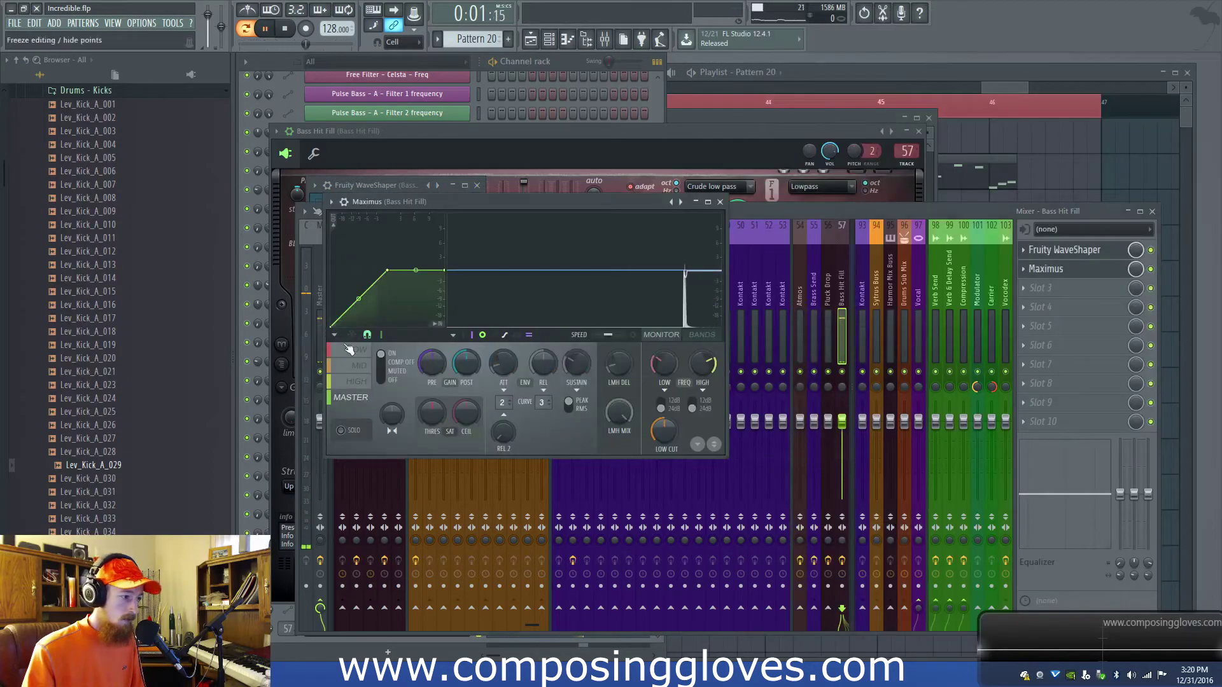
click(361, 366)
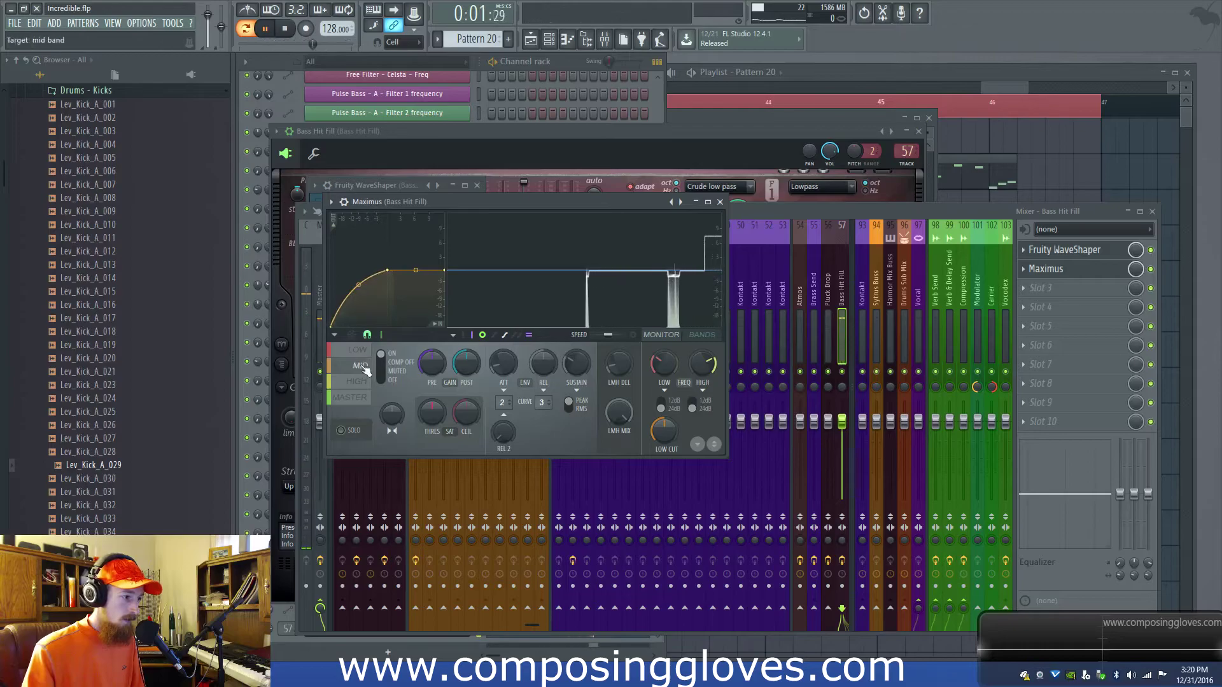
click(356, 381)
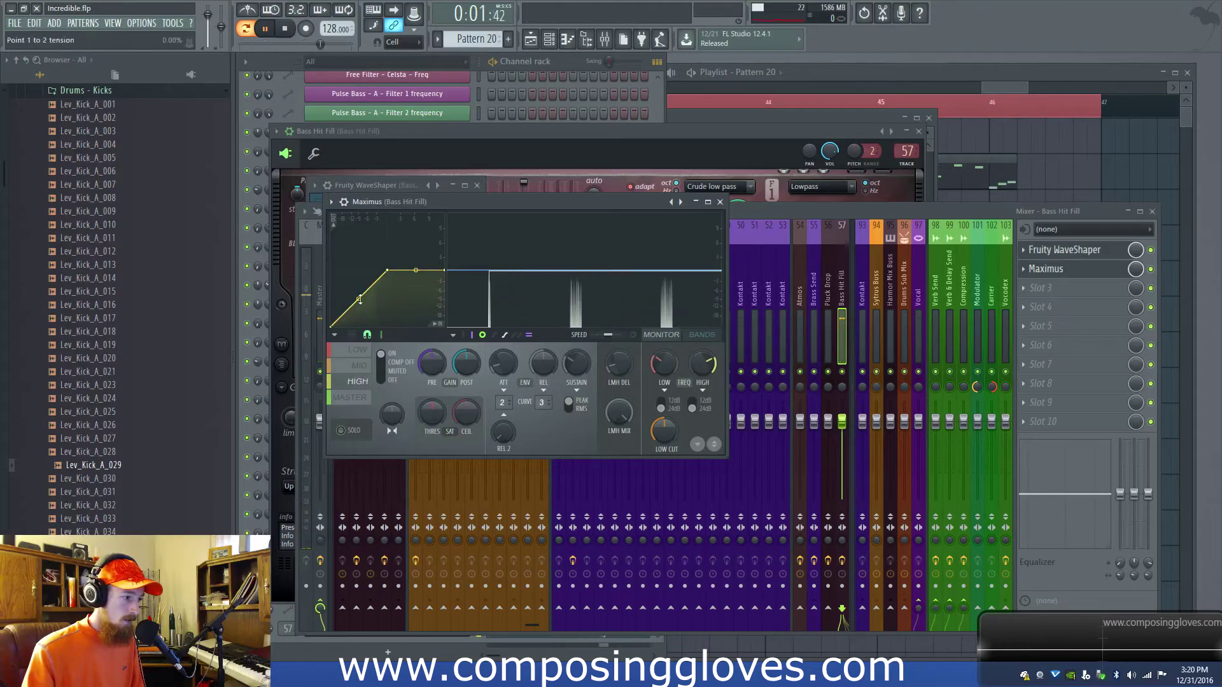
click(358, 349)
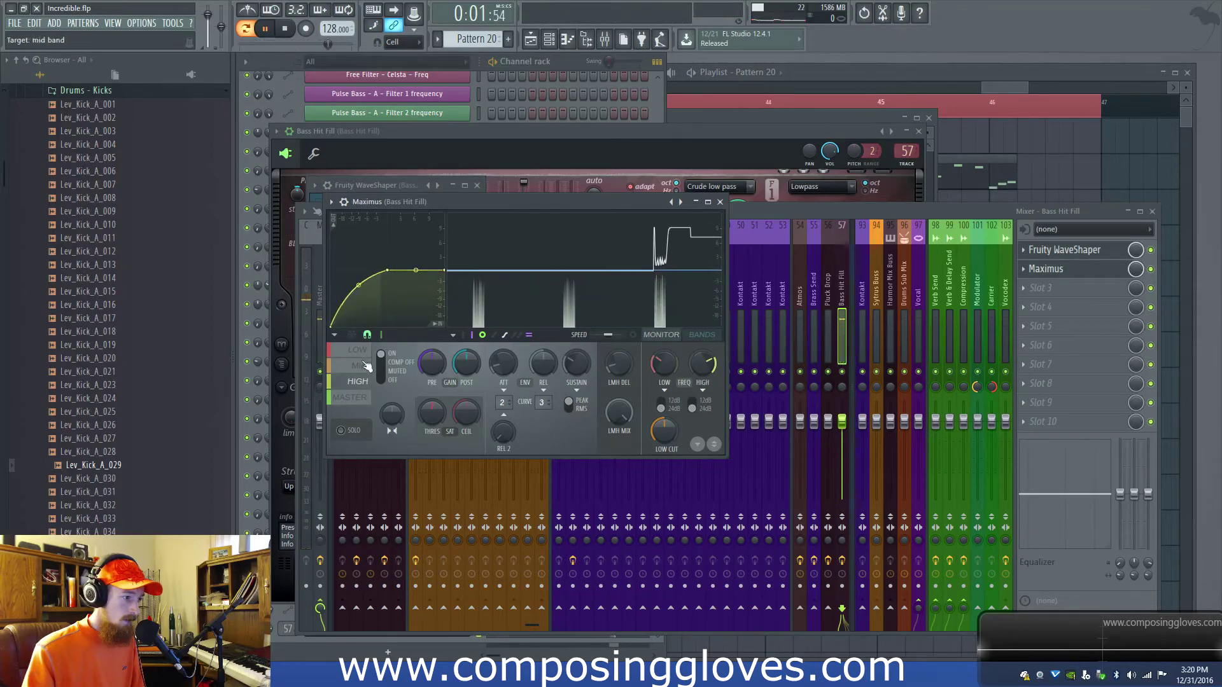
Bypass Maximus for comparison and remove it from the second effect slot.
click(1151, 270)
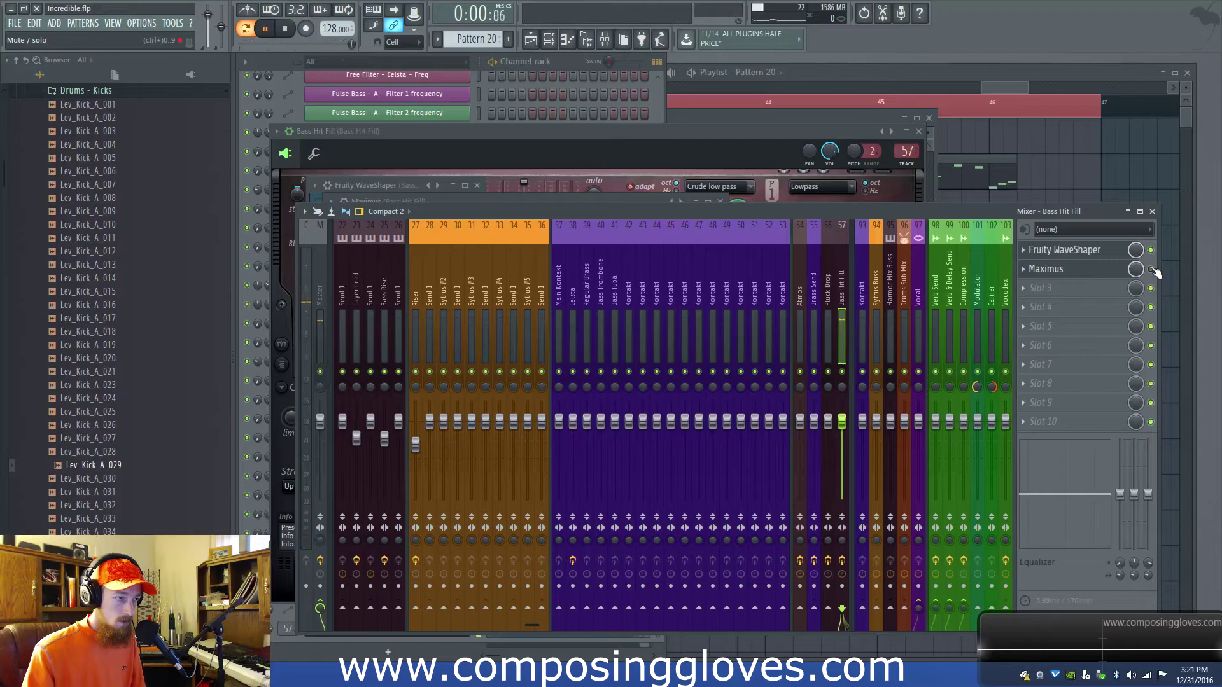
click(1023, 269)
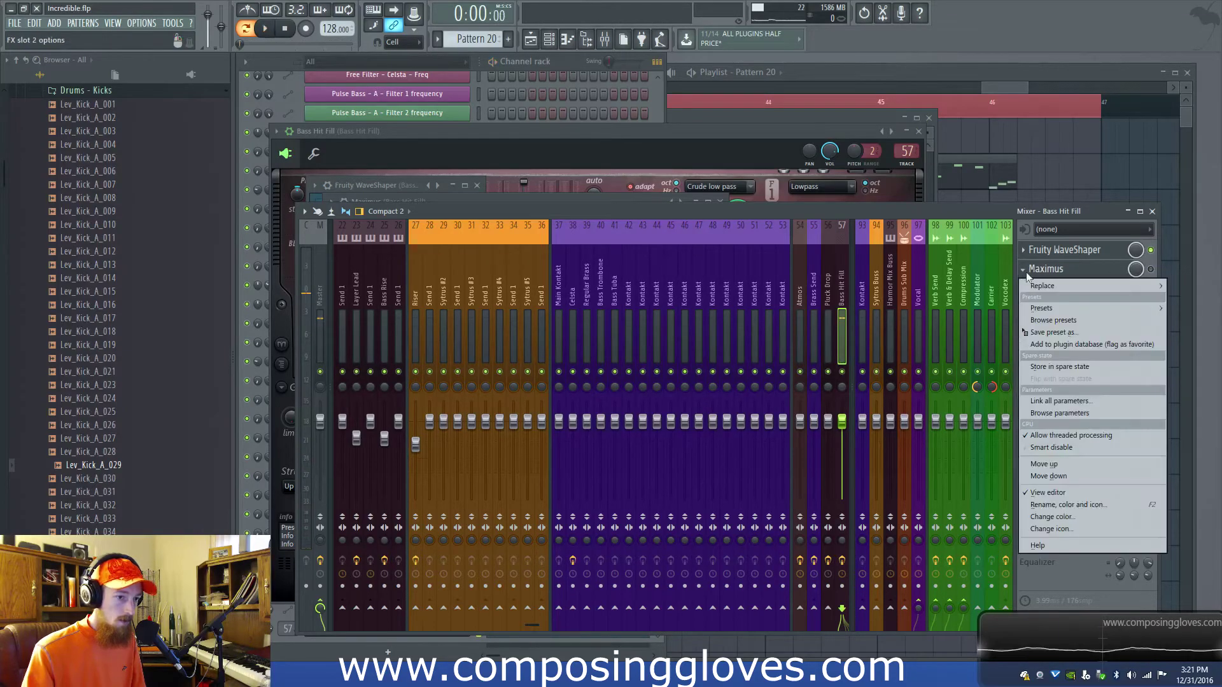
mouse_move(1043, 287)
click(776, 33)
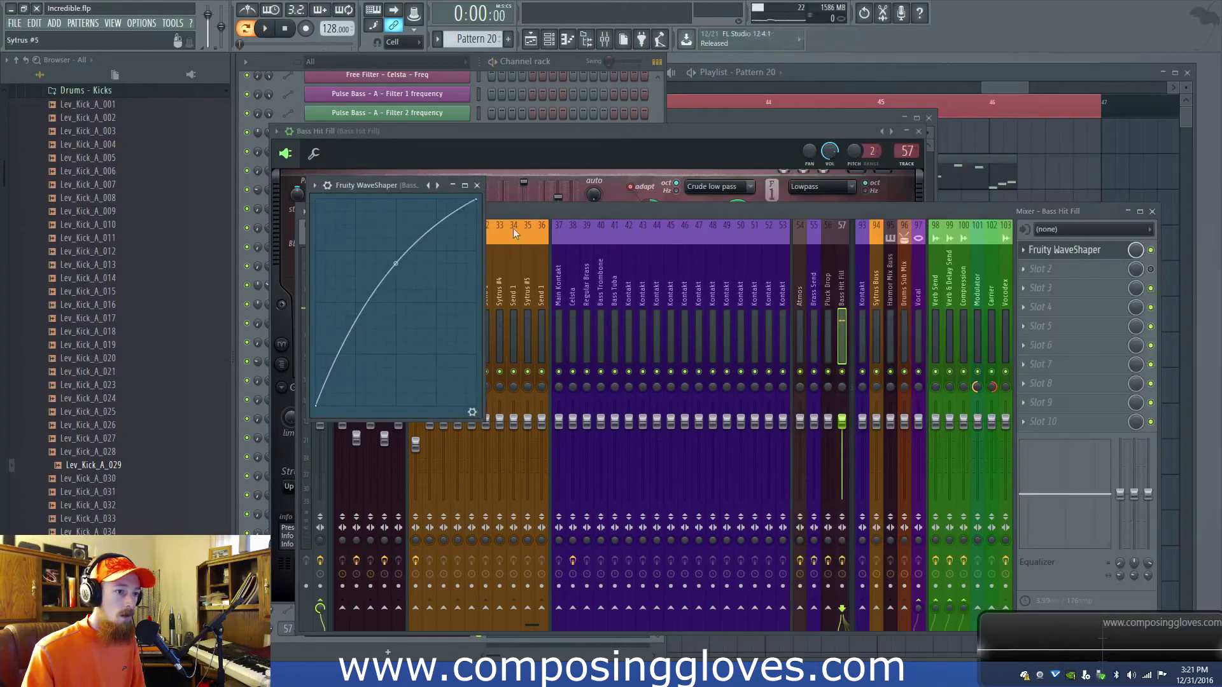
Raise the Fruity WaveShaper curve's tension to 18% while auditioning the pattern, and close the effect.
key(space)
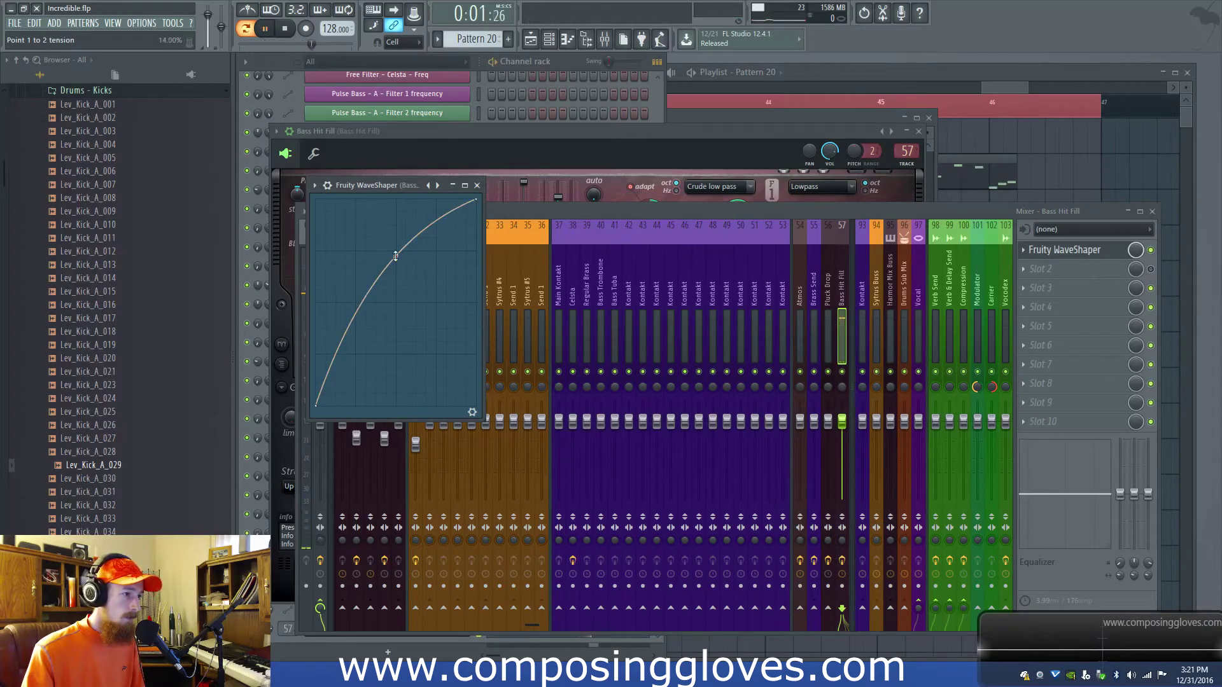
drag(395, 256, 395, 245)
key(space)
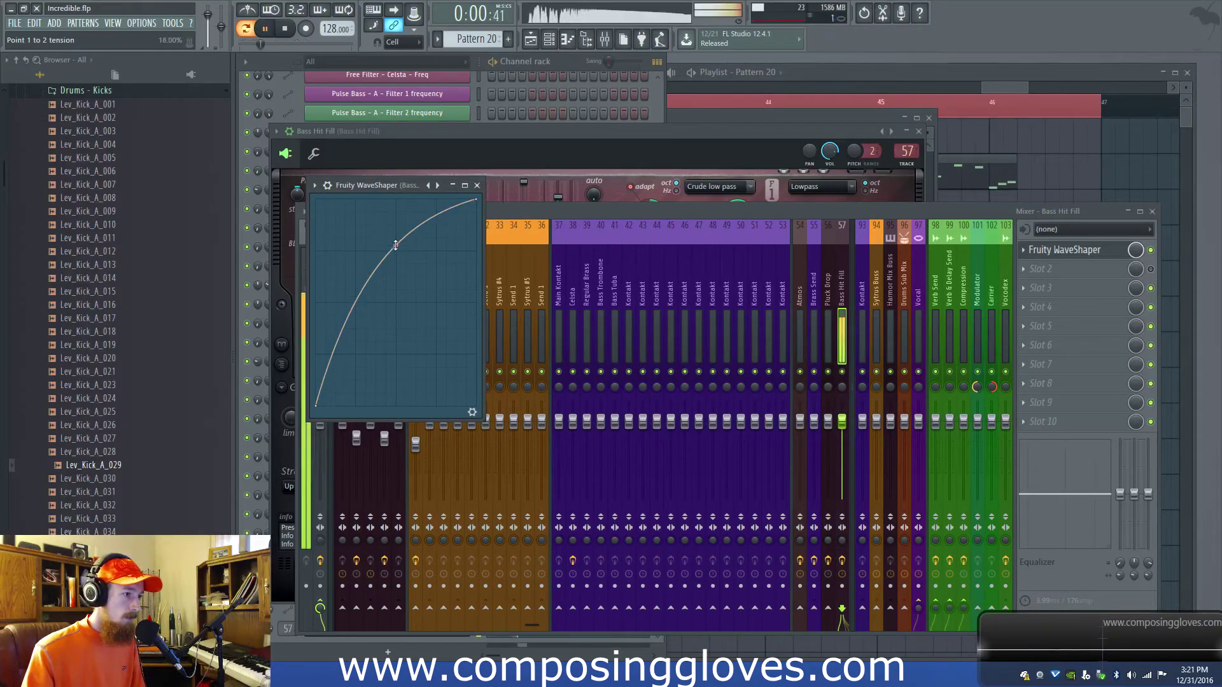
click(477, 185)
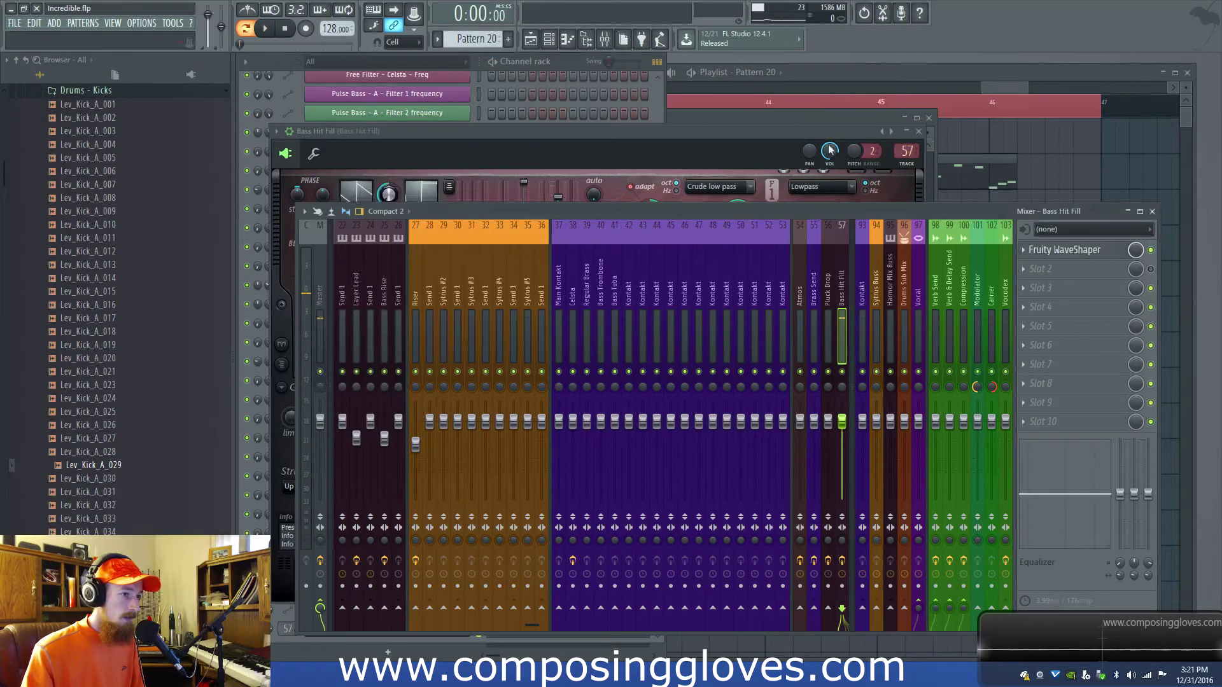
Play the drop in the playlist from bar 42 to hear the distorted bass hit in context.
click(971, 94)
click(885, 107)
key(space)
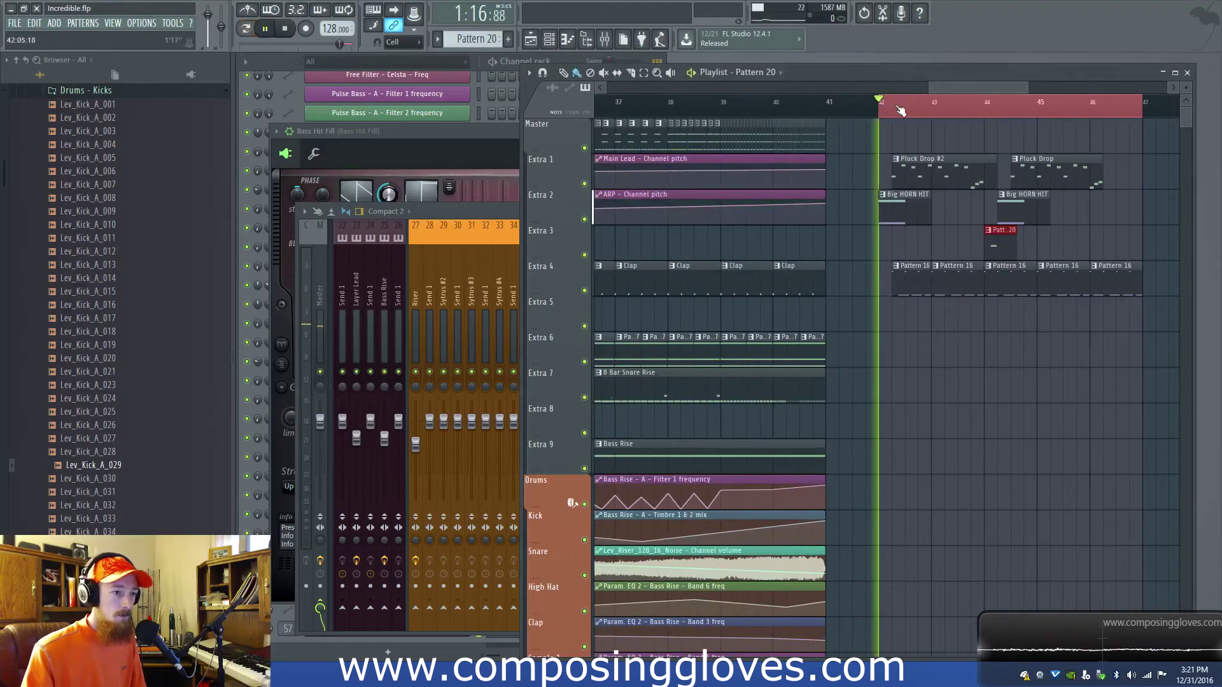
scroll(955, 225, up, 3)
scroll(870, 236, down, 1)
scroll(832, 224, down, 2)
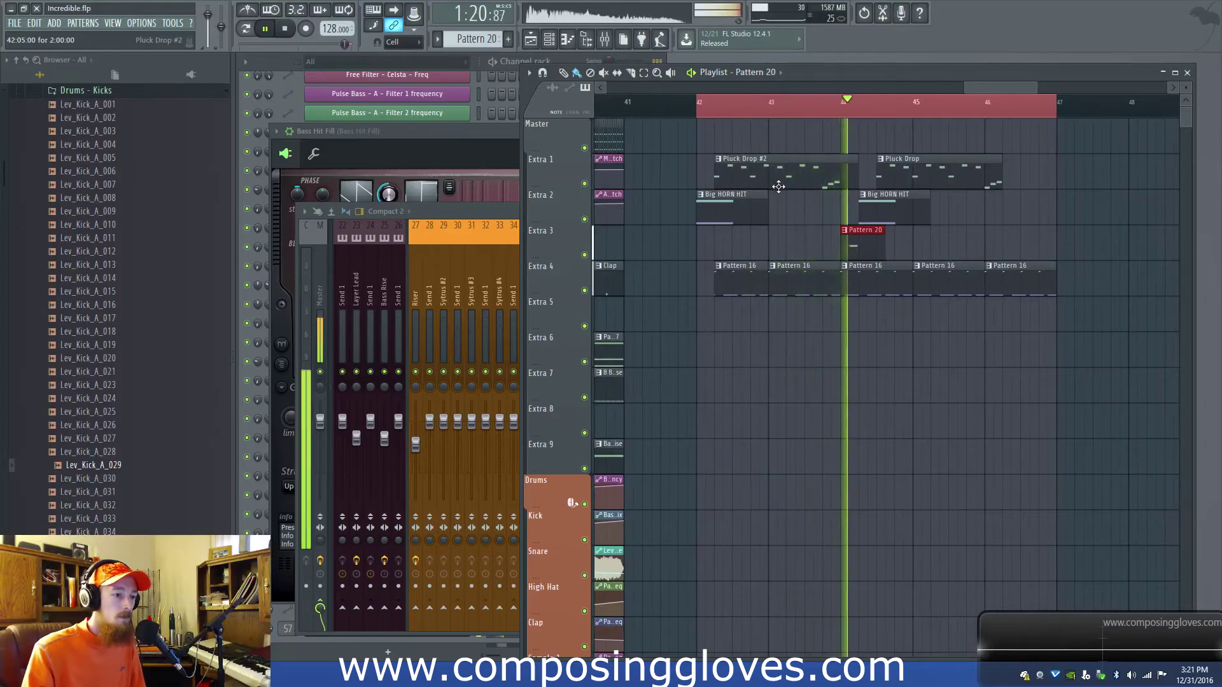
In Pattern 20, move the G2 note to the start, lengthen it and add an A2 slide note at 1:03:00 lasting 0:00:21.
double_click(873, 250)
scroll(424, 269, down, 3)
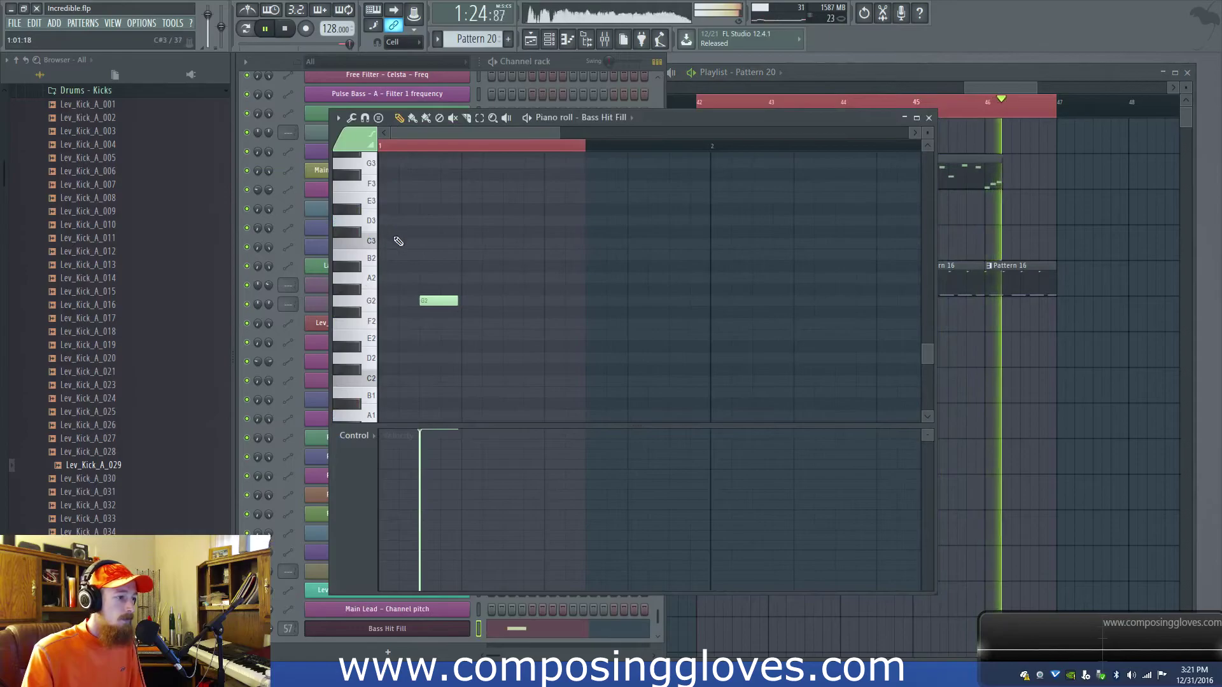
key(space)
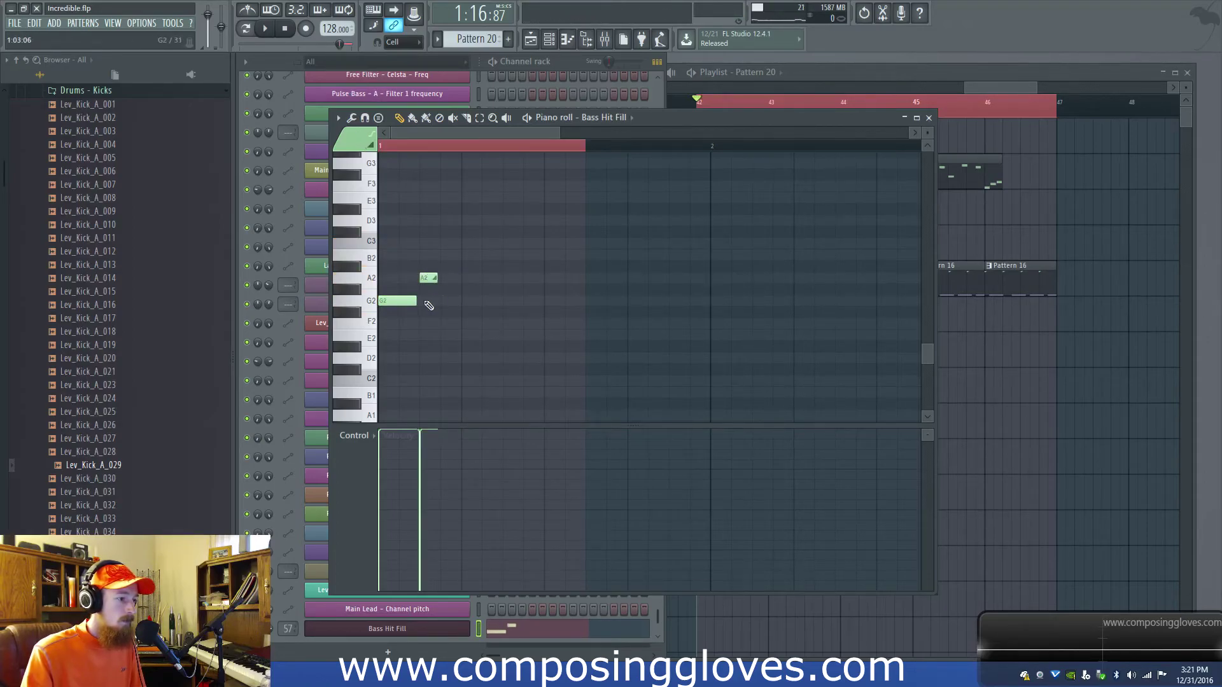
key(space)
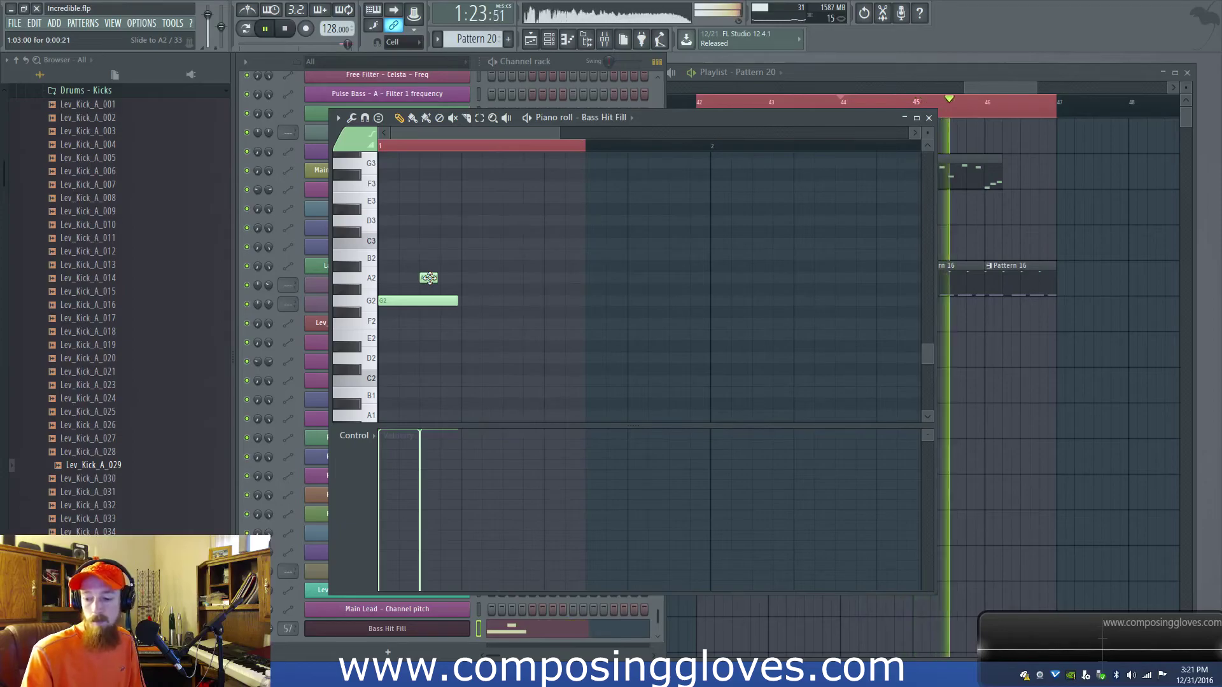
key(space)
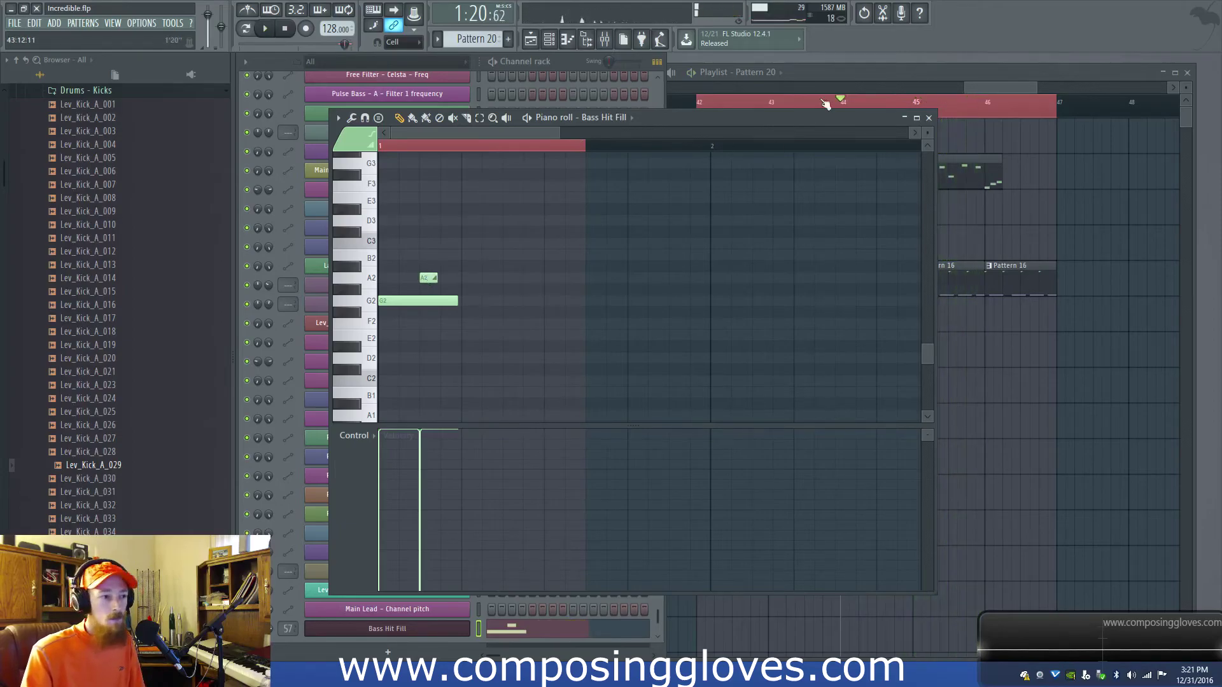
Clear the playlist's time selection and play the whole song from the beginning.
click(865, 70)
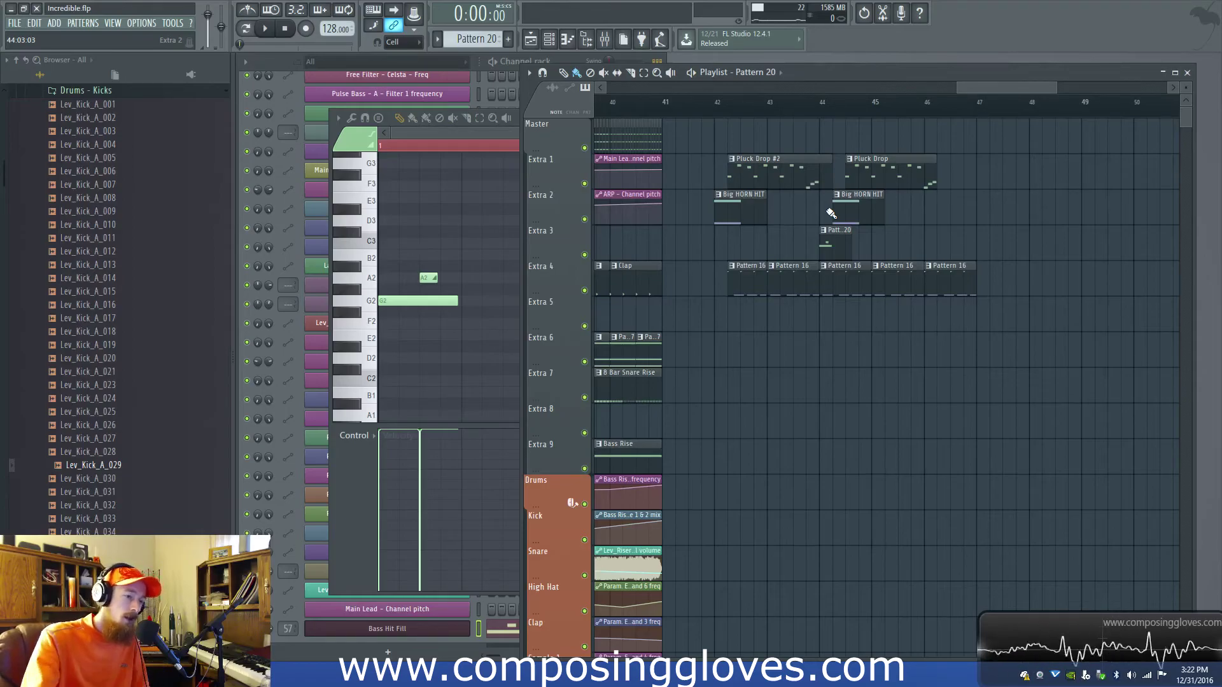
scroll(953, 93, down, 4)
drag(916, 155, 1044, 282)
ctrl+click(1037, 223)
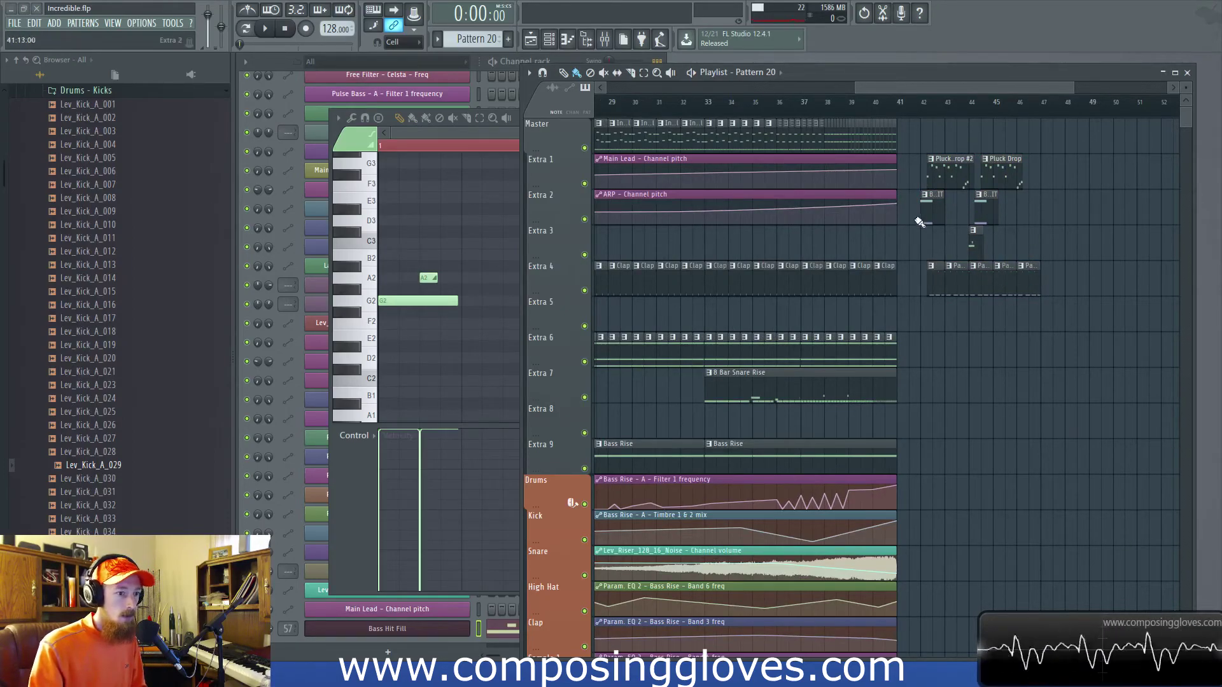
drag(944, 87, 694, 90)
scroll(699, 162, down, 4)
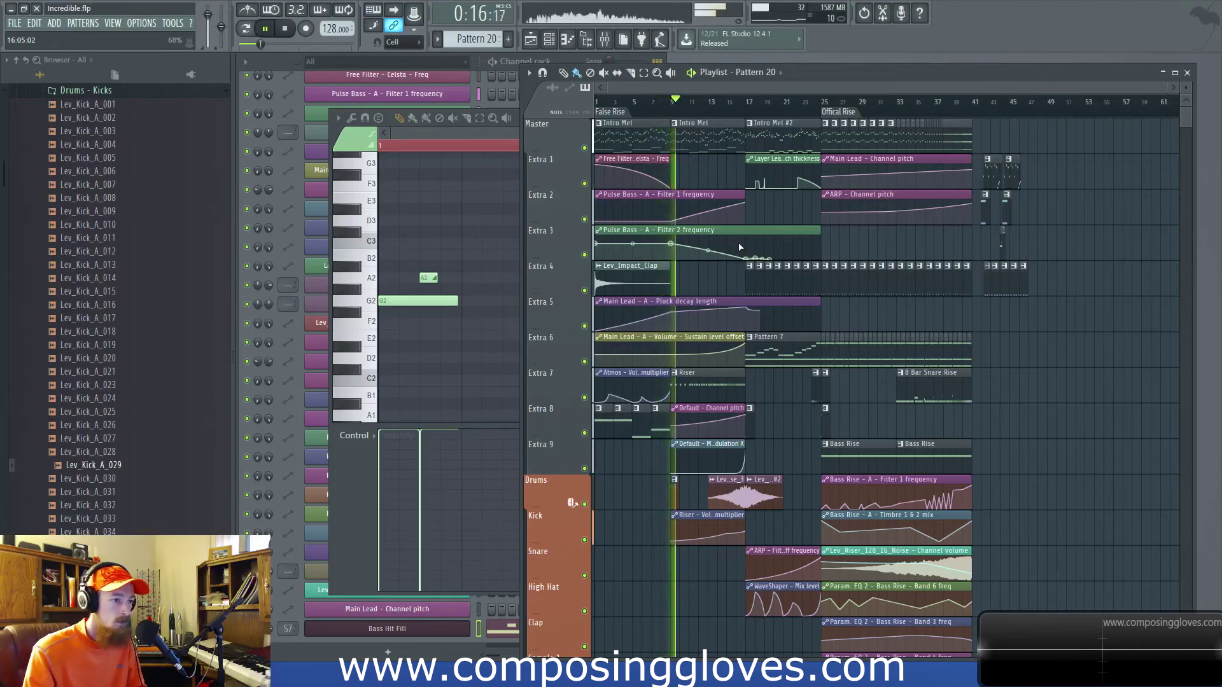
Lower the end point of the Default – Main – Modulation X automation at bar 17 during playback.
scroll(740, 247, up, 3)
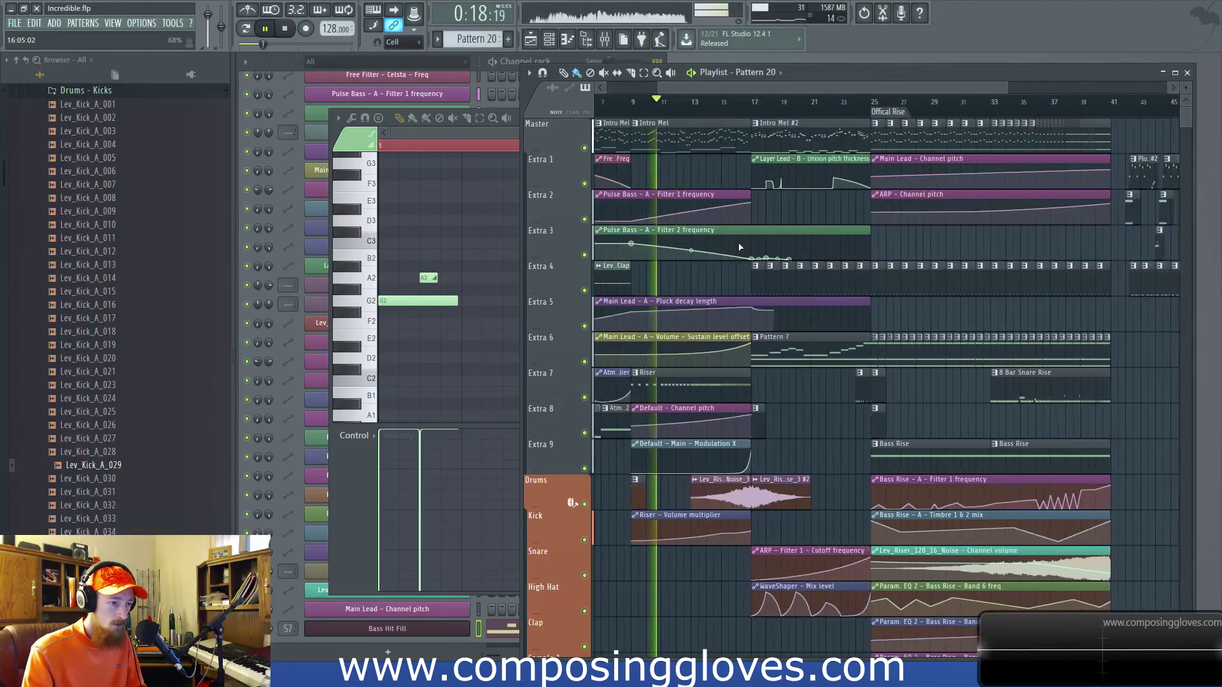
scroll(803, 218, right, 2)
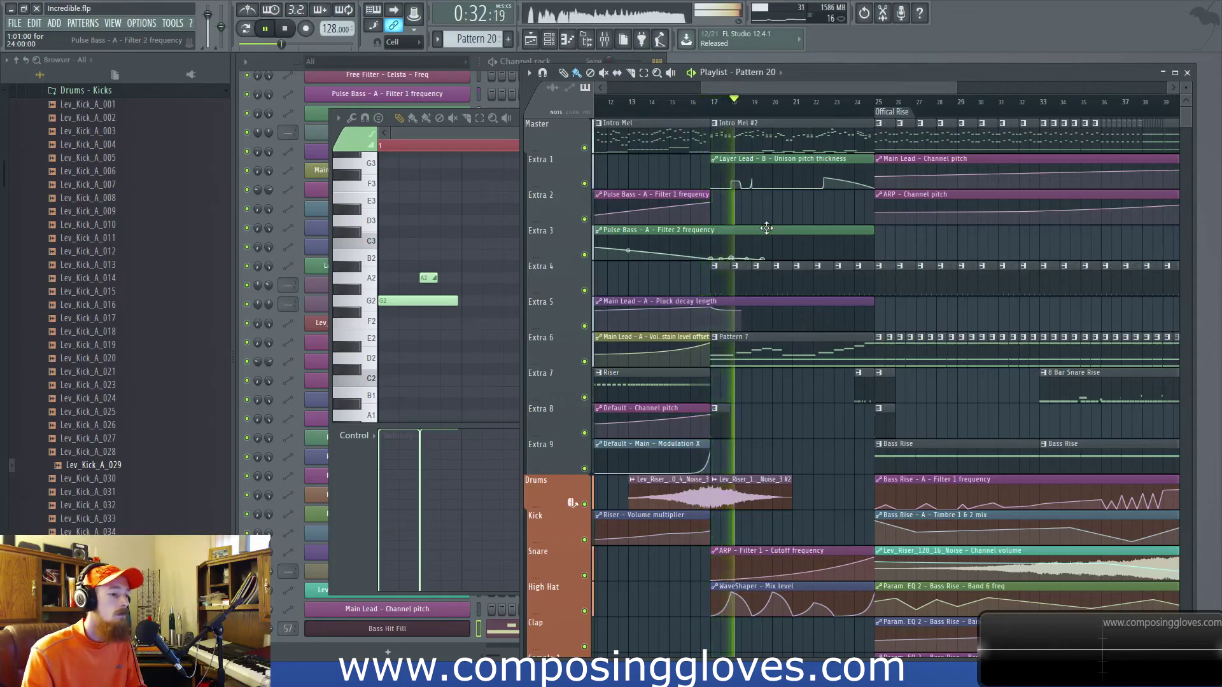
ctrl+scroll(710, 445, up, 2)
drag(710, 447, 714, 457)
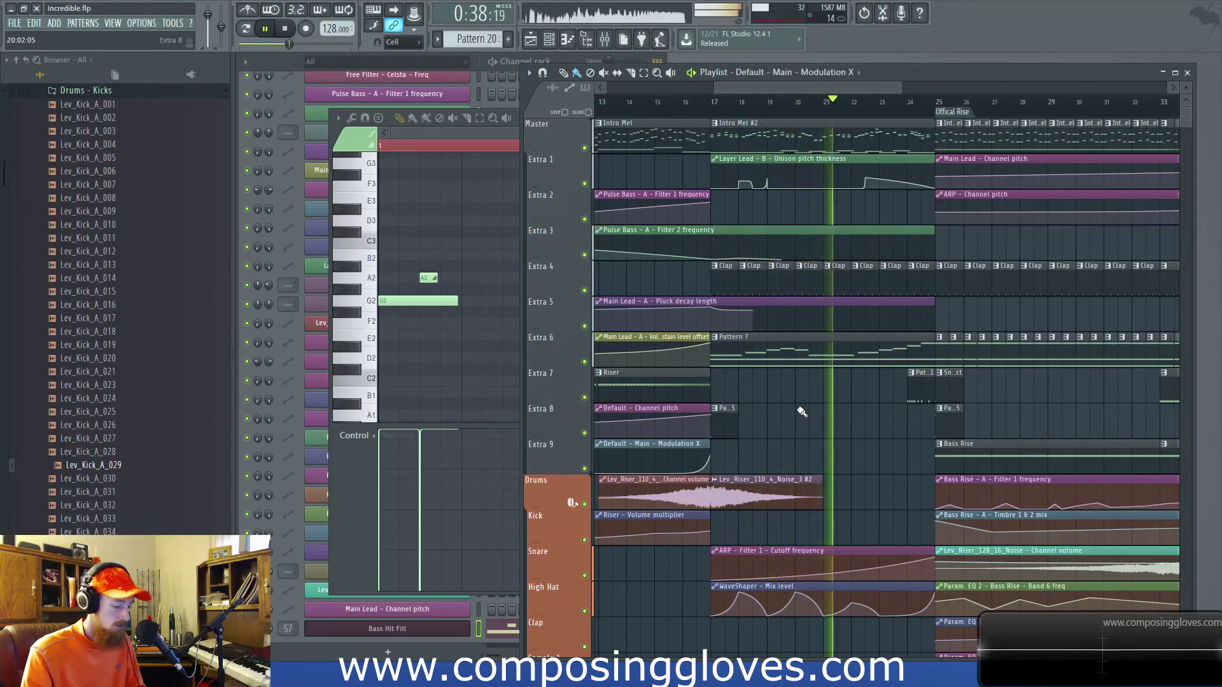
Lower the first peak of the Fast LP – Bass Rise – Cutoff automation just after bar 25.
scroll(845, 333, right, 4)
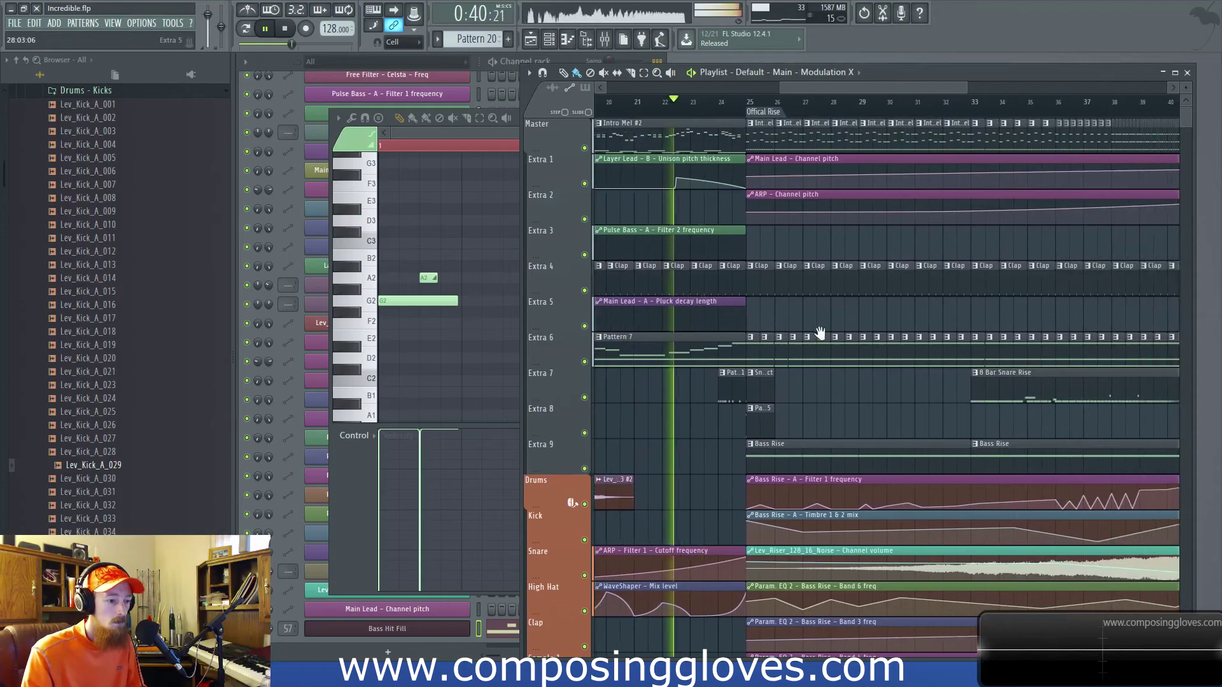
scroll(819, 333, right, 1)
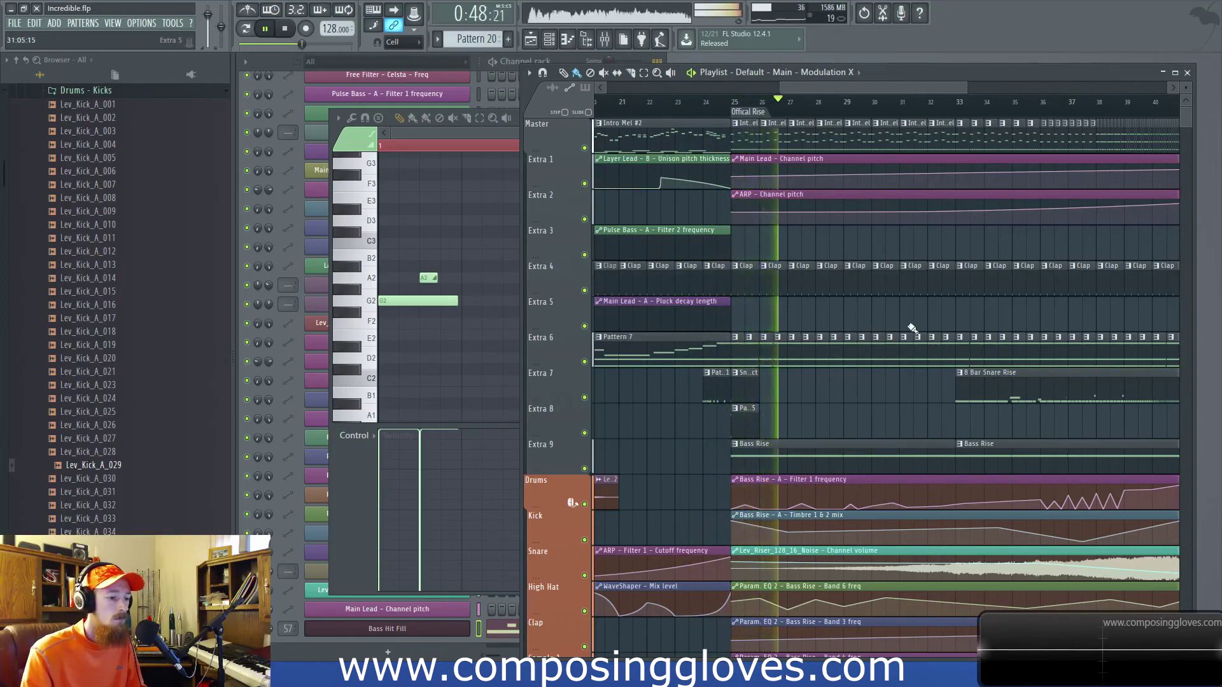
scroll(878, 326, right, 5)
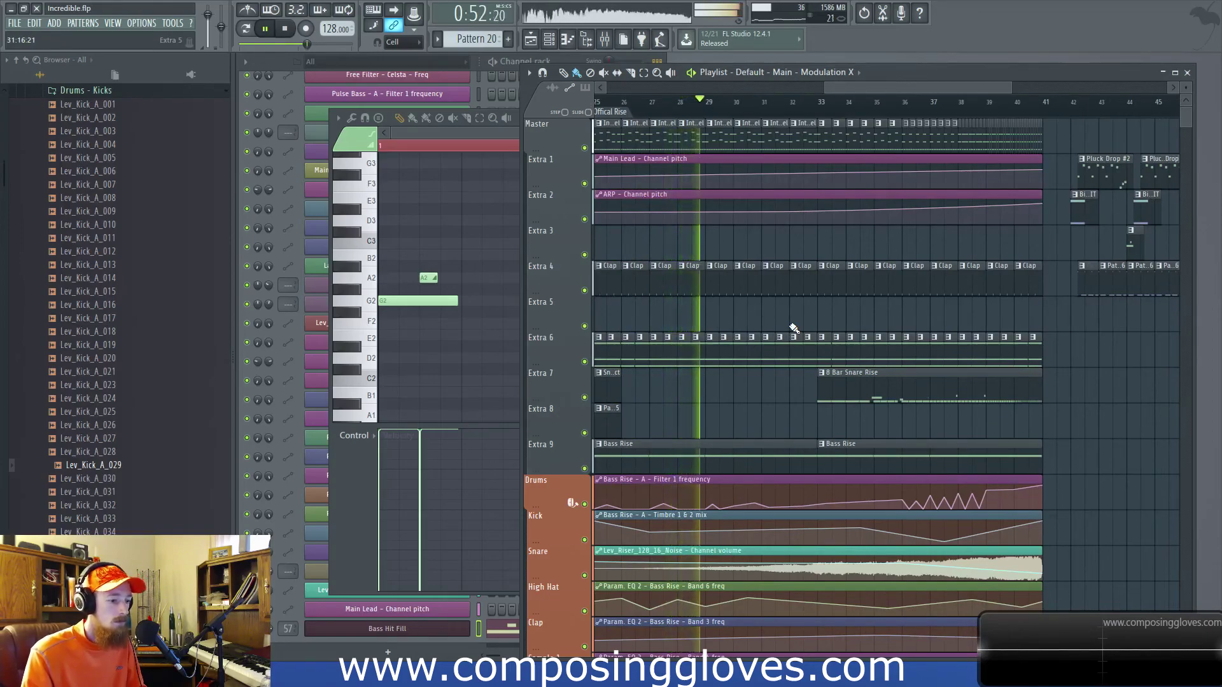
scroll(764, 334, down, 5)
scroll(731, 396, left, 4)
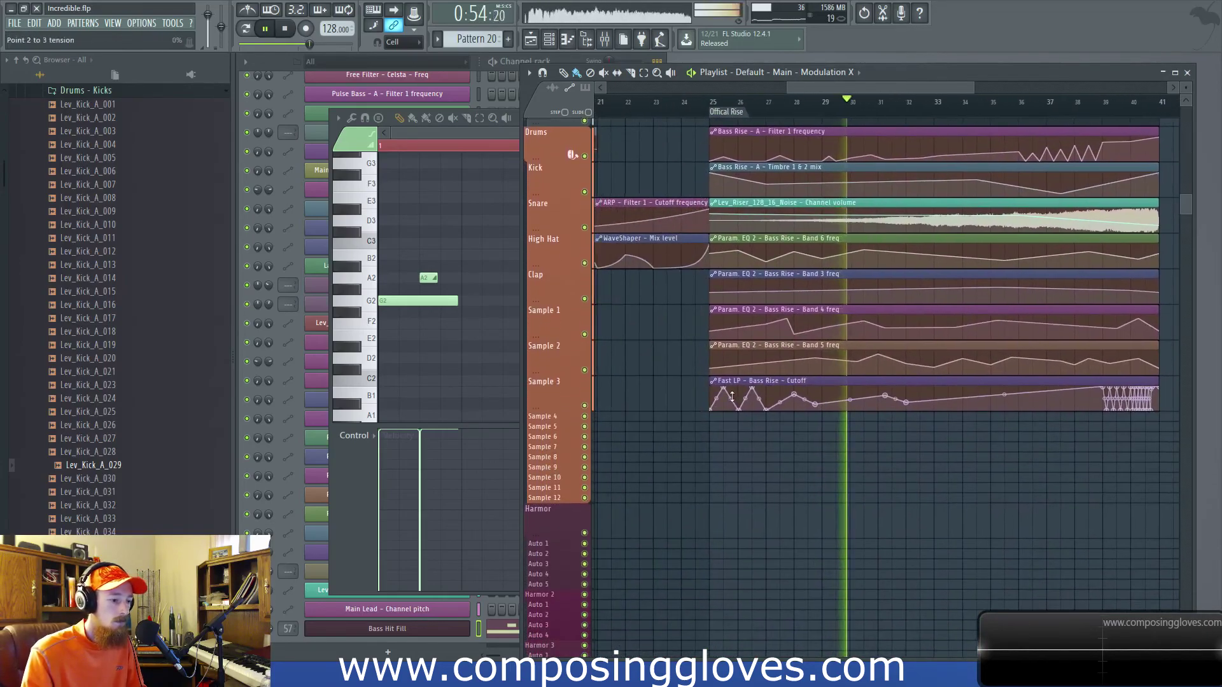
drag(723, 387, 723, 399)
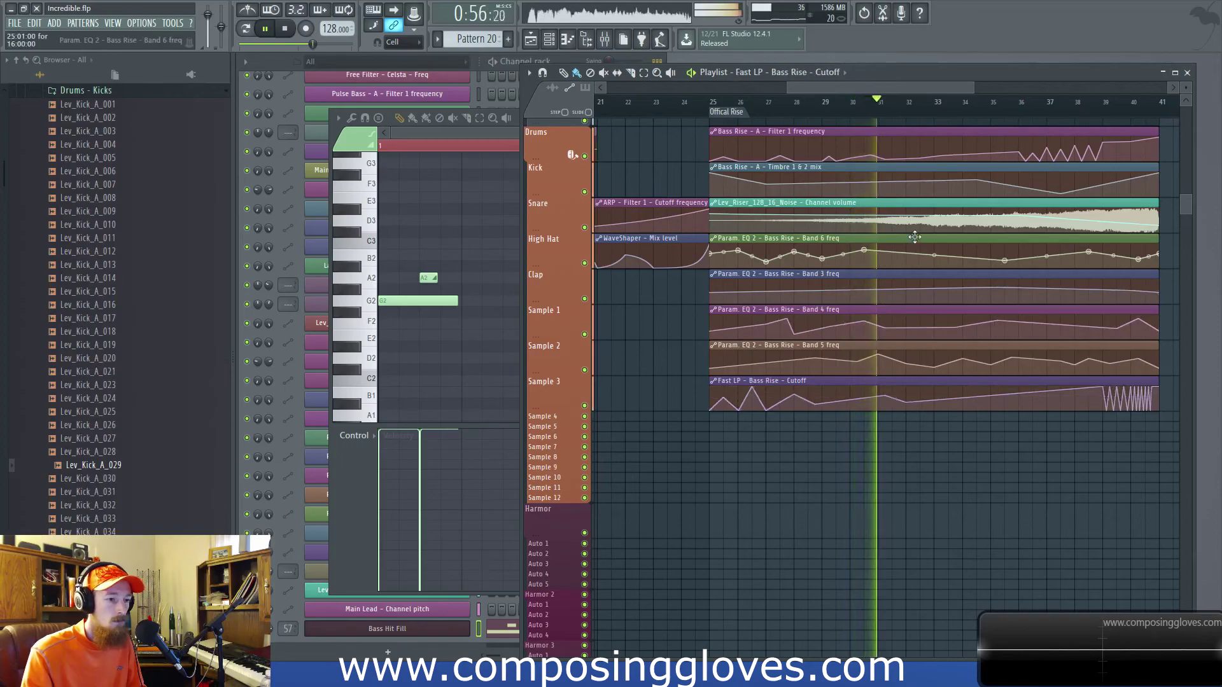
Follow the Official Rise during playback and select the short Intro Mel clips in bar 37 on the Master track.
scroll(827, 318, up, 10)
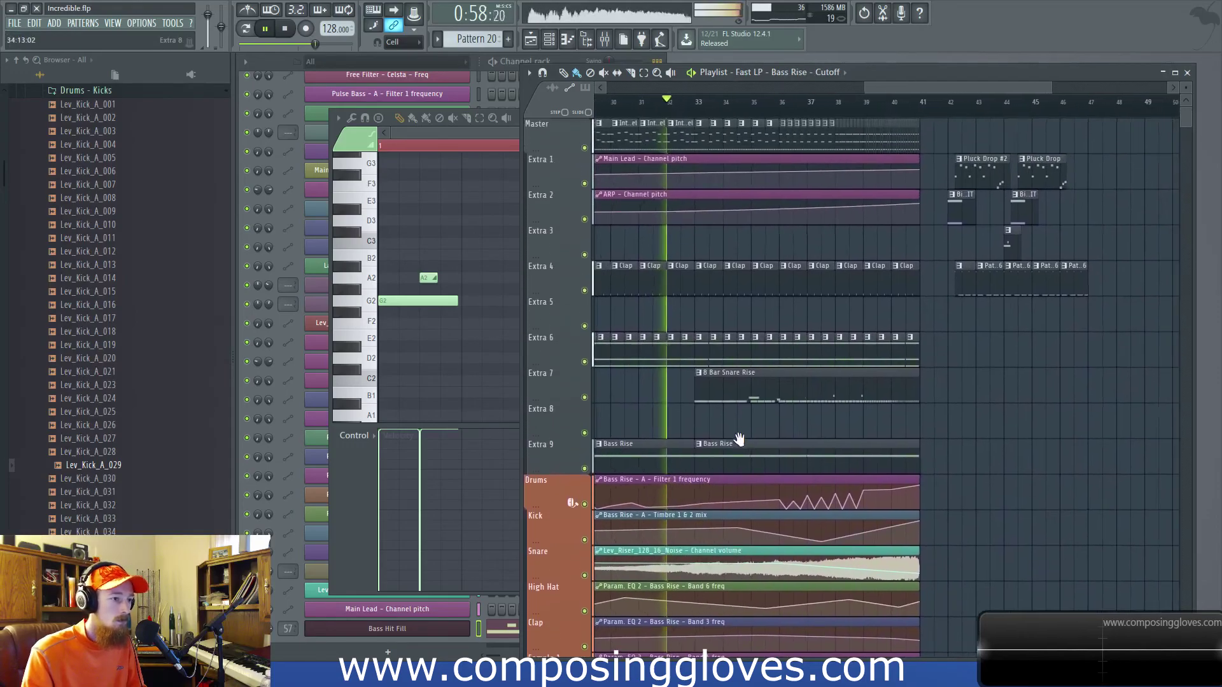
scroll(742, 437, right, 1)
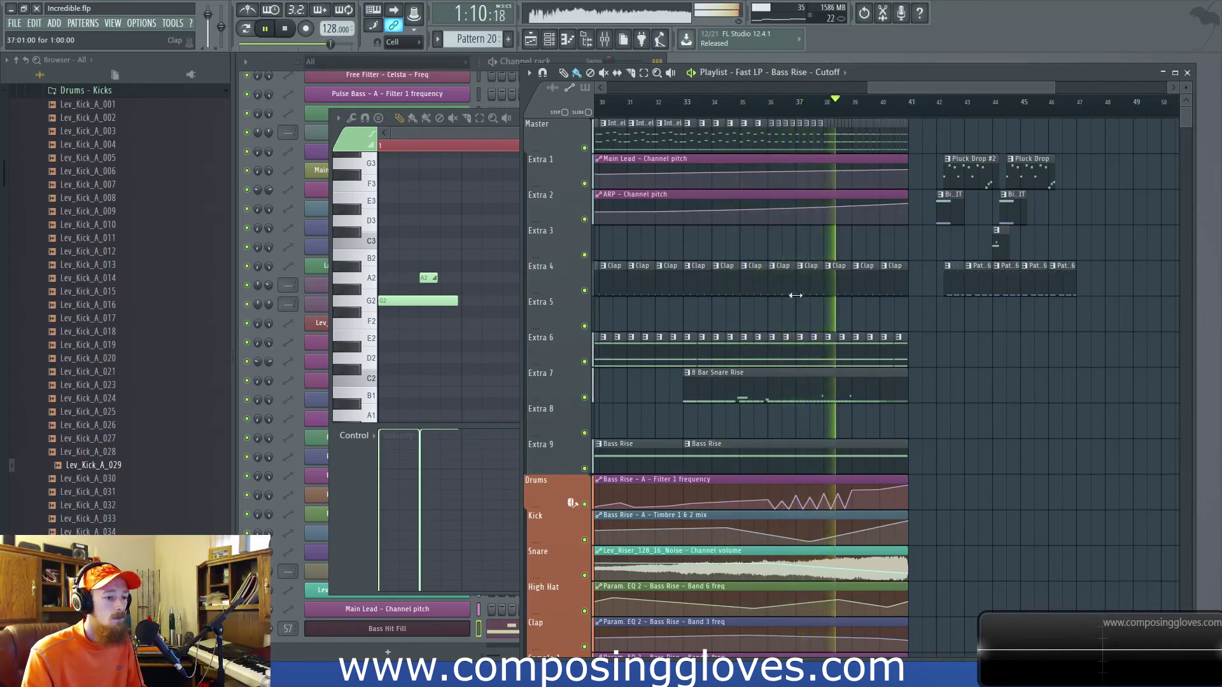
scroll(804, 207, up, 4)
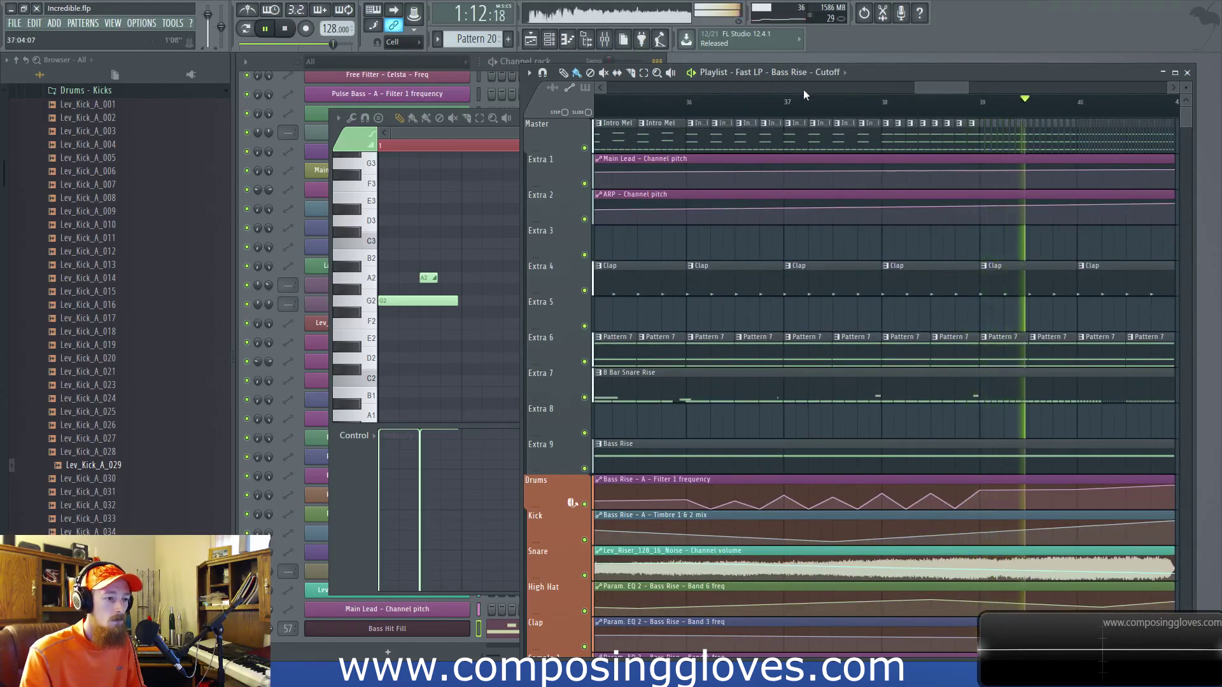
drag(797, 120, 869, 143)
scroll(874, 141, down, 3)
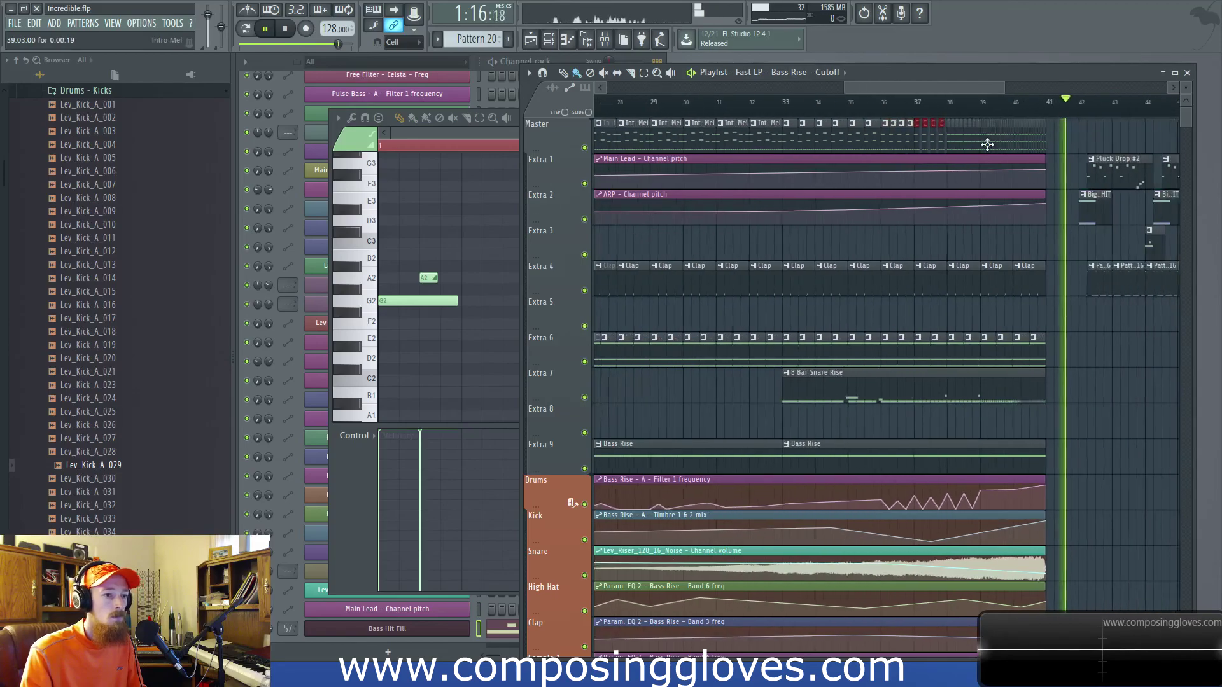
Listen to the drop's horn hit, pluck and Pattern 20 clips after bar 42, and stop playback.
drag(1078, 143, 805, 160)
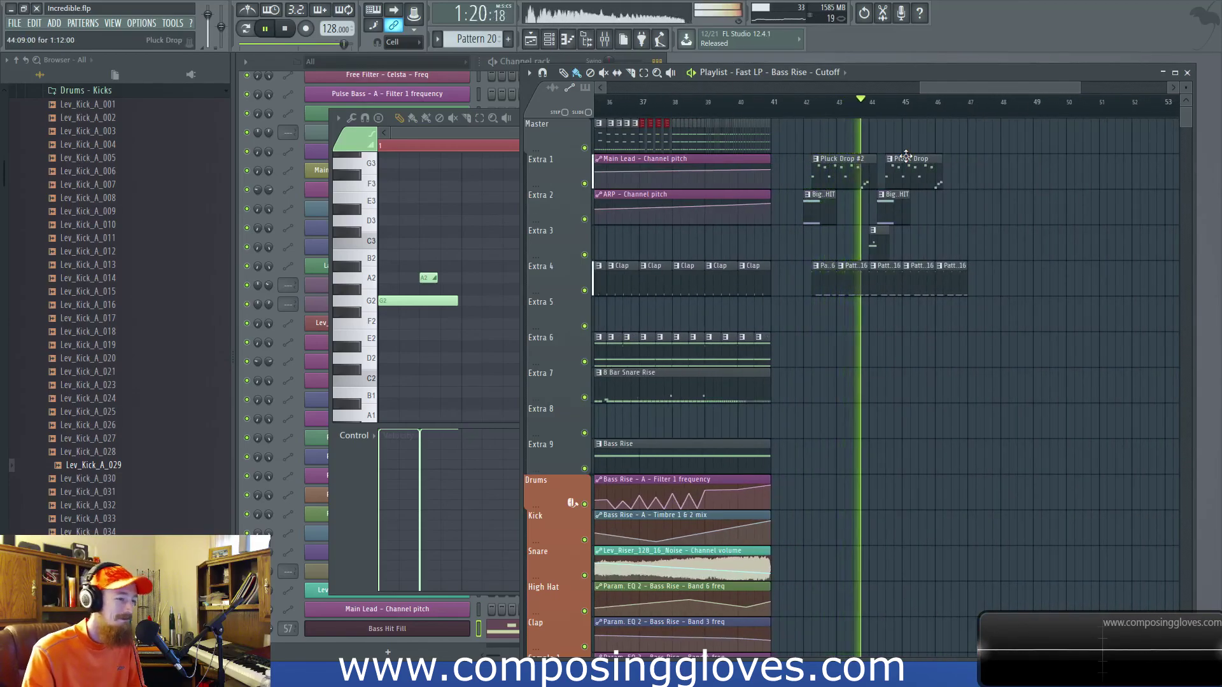
scroll(917, 155, up, 2)
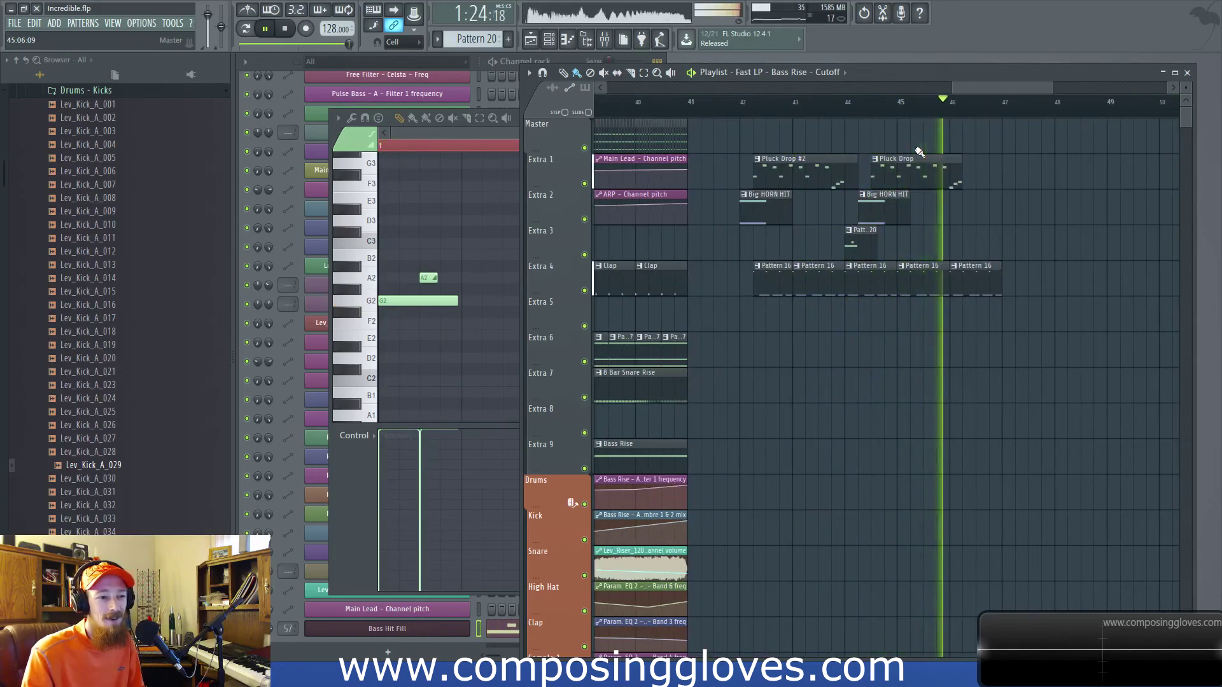
key(space)
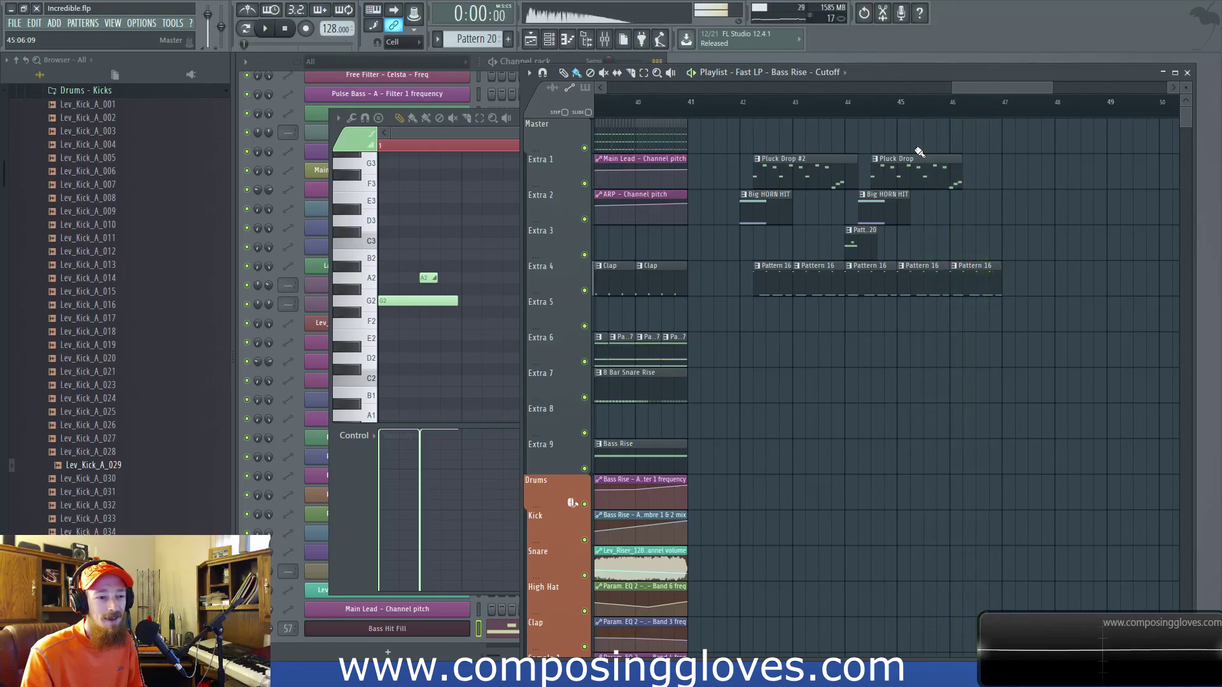
Examine the drop clips after bar 42 in relation to the whole arrangement, back to the False Rise at bar 1.
scroll(932, 167, down, 3)
drag(856, 160, 934, 282)
scroll(876, 167, up, 4)
drag(806, 154, 1165, 334)
scroll(915, 255, down, 2)
scroll(884, 261, down, 2)
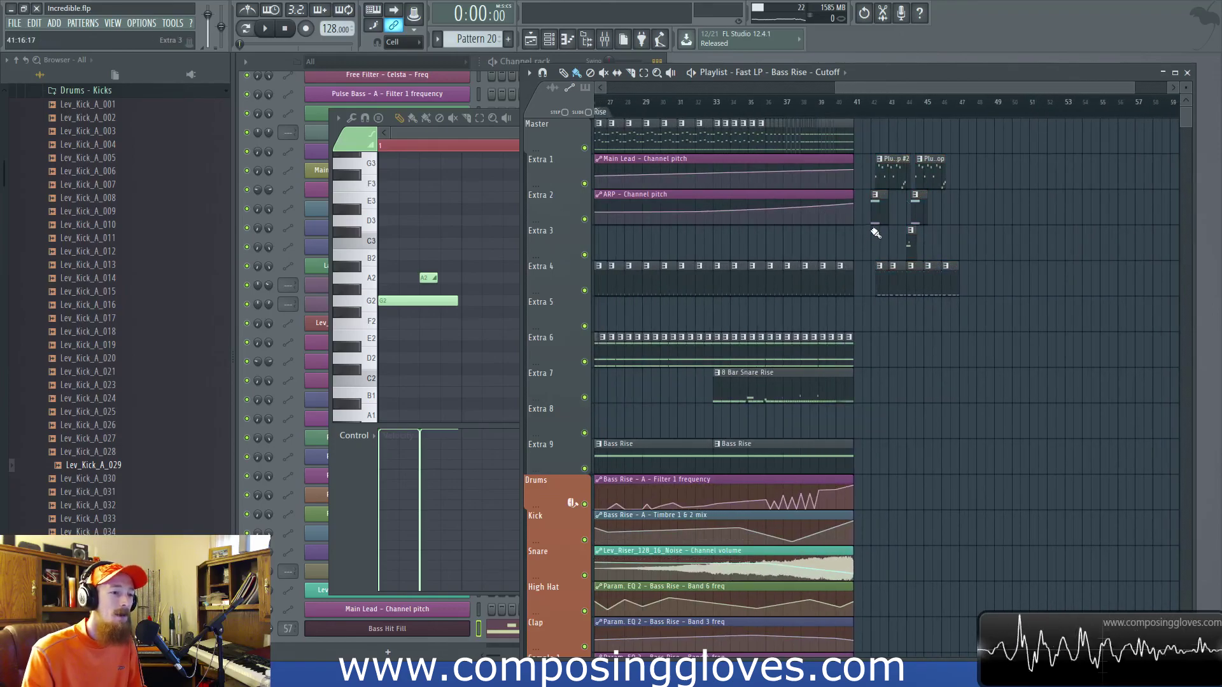
scroll(971, 254, down, 3)
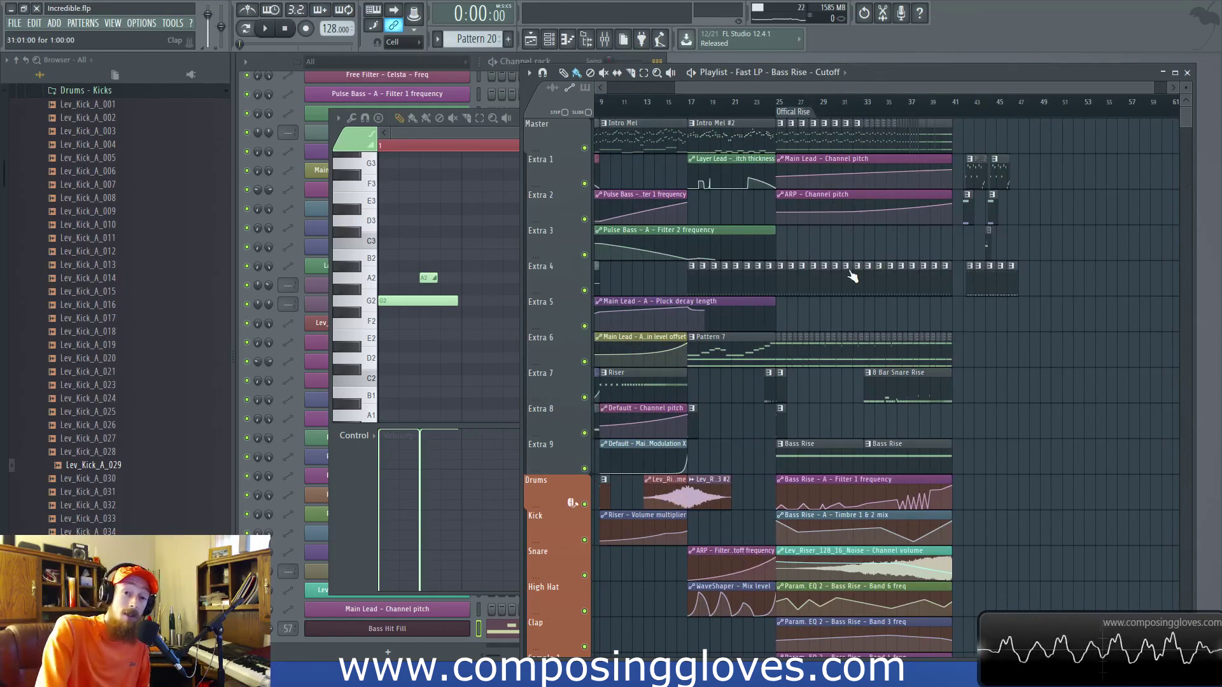
scroll(927, 251, left, 3)
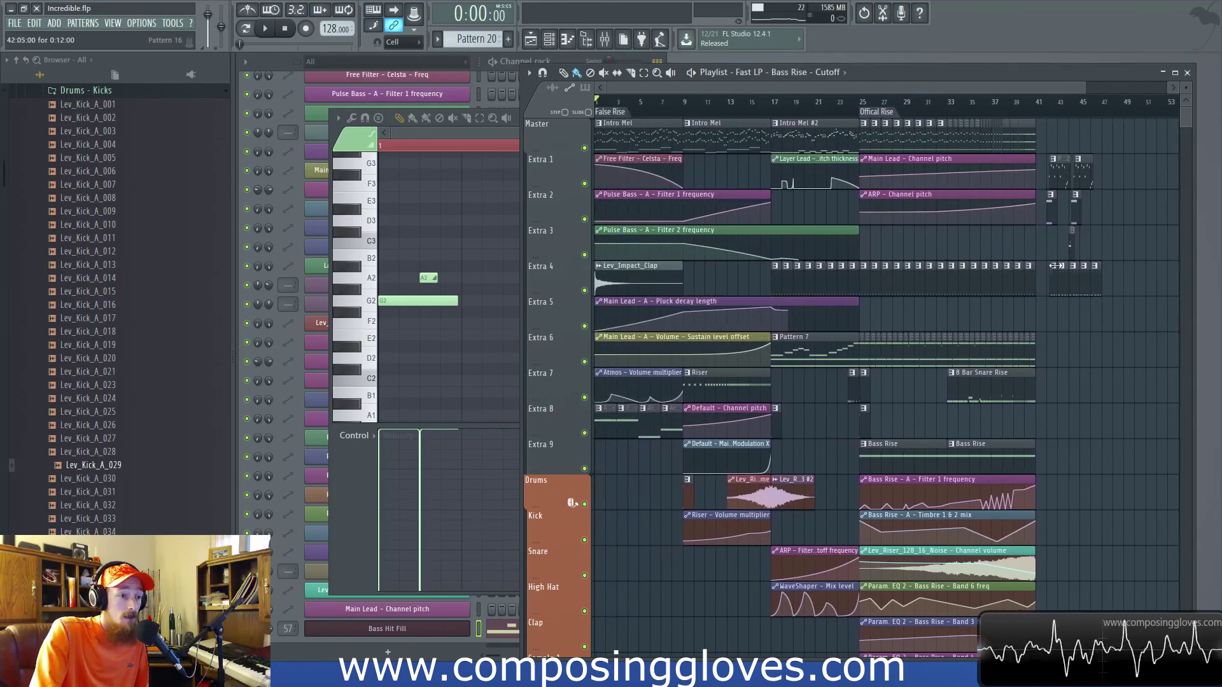